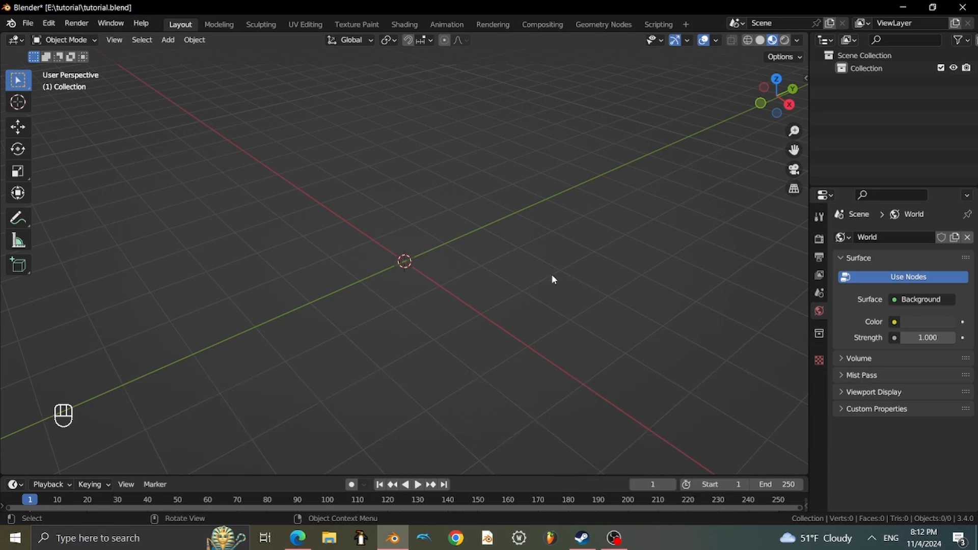
# Switch to the web browser and open the previous versions download page on blender.org.
pyautogui.moveTo(552, 280); pyautogui.dragTo(525, 274, button='middle')
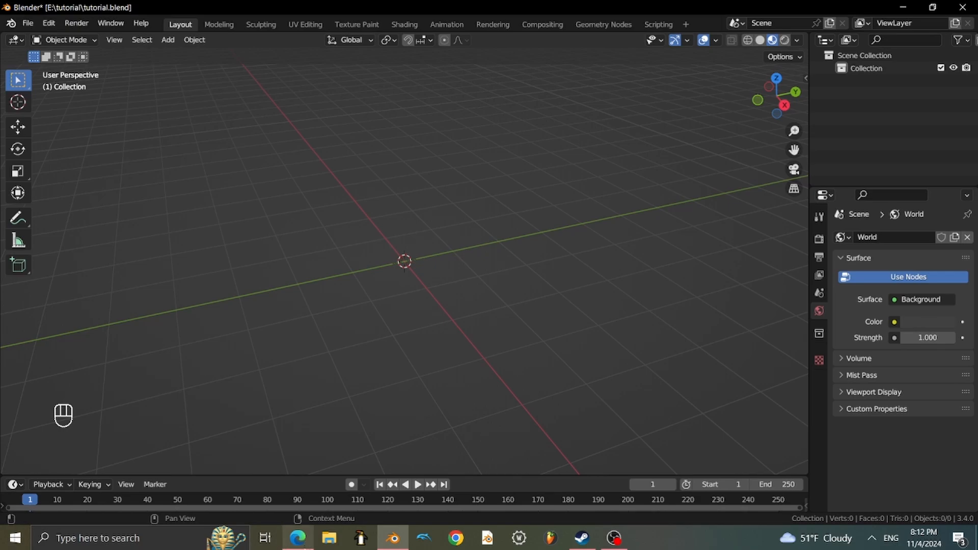
pyautogui.click(298, 538)
pyautogui.scroll(-5, 303, 162)
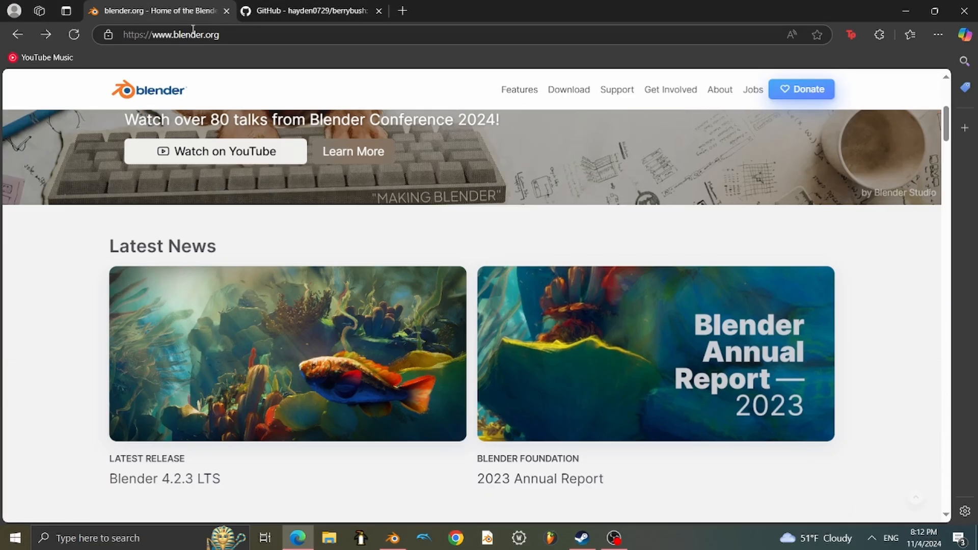
pyautogui.scroll(5, 357, 193)
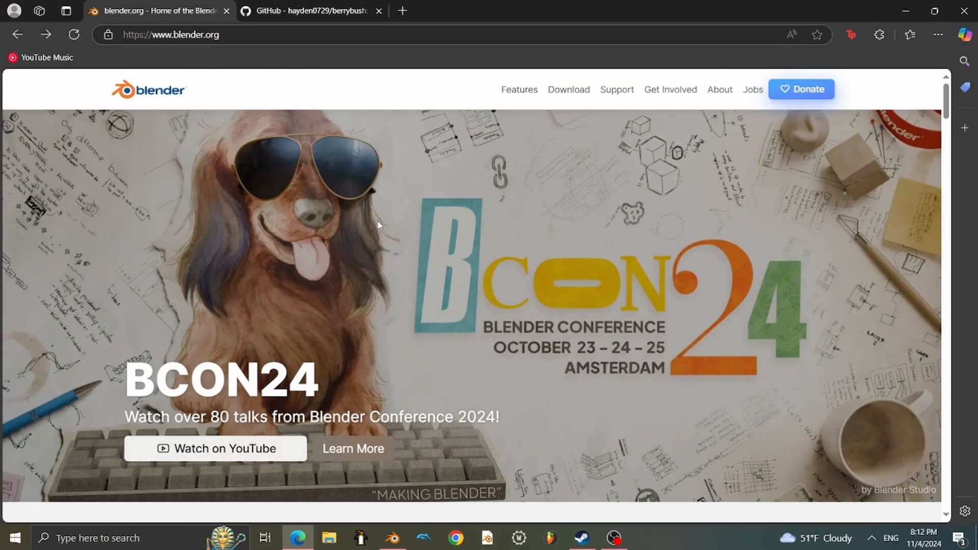
pyautogui.click(569, 94)
pyautogui.scroll(-3, 502, 266)
pyautogui.click(490, 280)
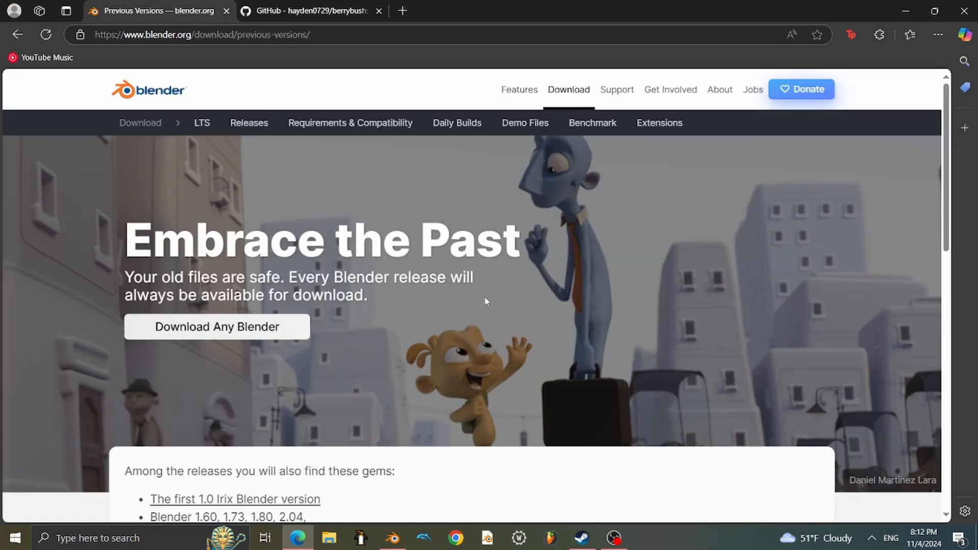
# Open the index of all Blender releases and go into the Blender3.4 folder to show its installers.
pyautogui.scroll(-3, 397, 299)
pyautogui.click(235, 179)
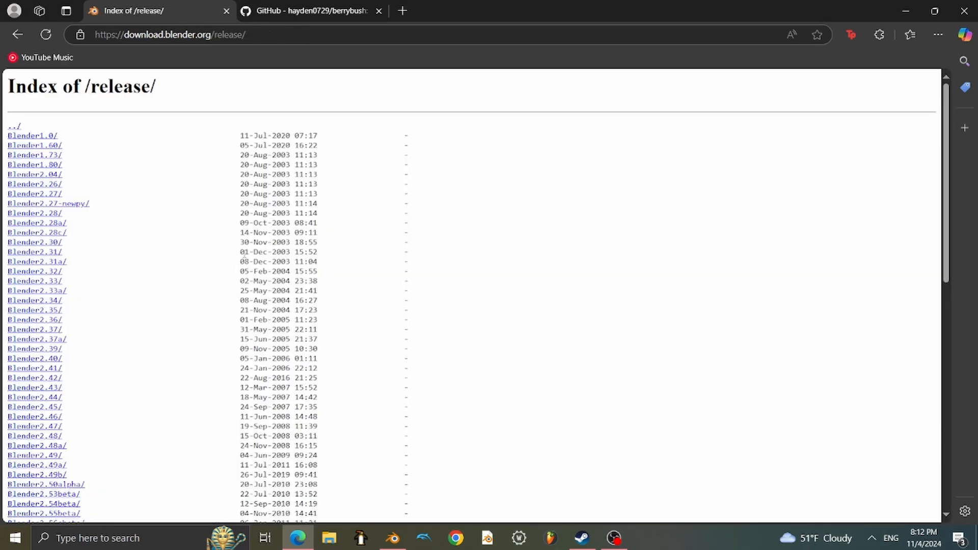
pyautogui.scroll(-5, 88, 220)
pyautogui.scroll(-6, 88, 220)
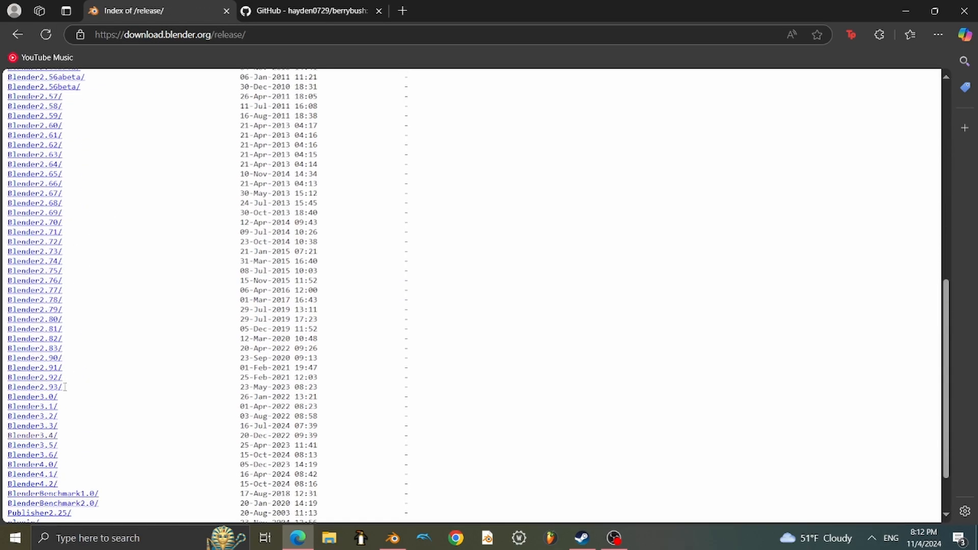
pyautogui.click(49, 437)
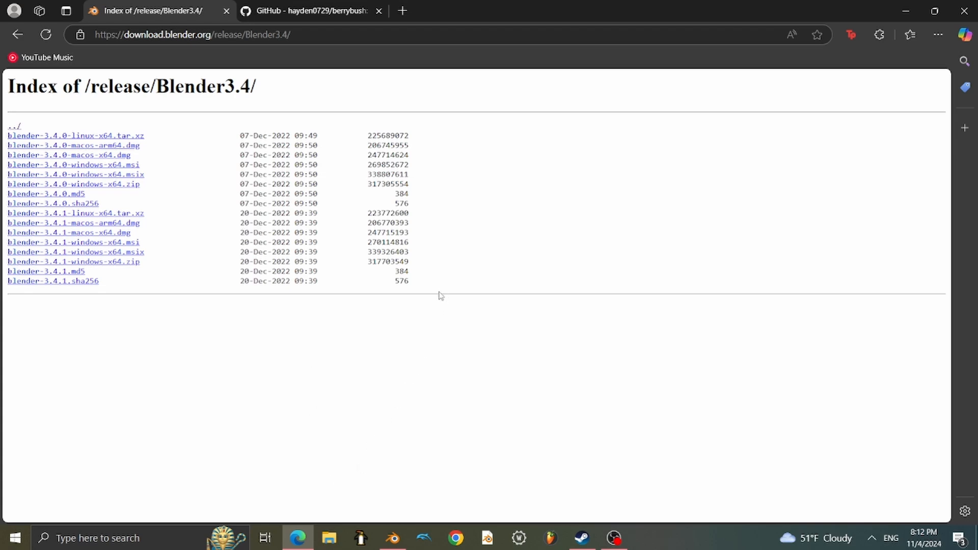
# Open the BerryBush v1.4.4 release page on GitHub and find berrybush-1.4.4.zip among its assets.
pyautogui.click(277, 11)
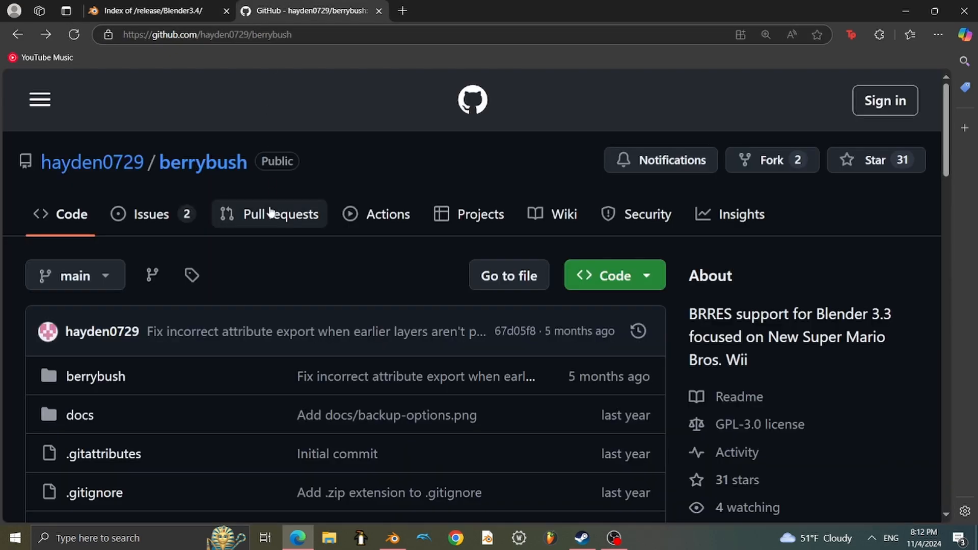
pyautogui.scroll(-8, 463, 245)
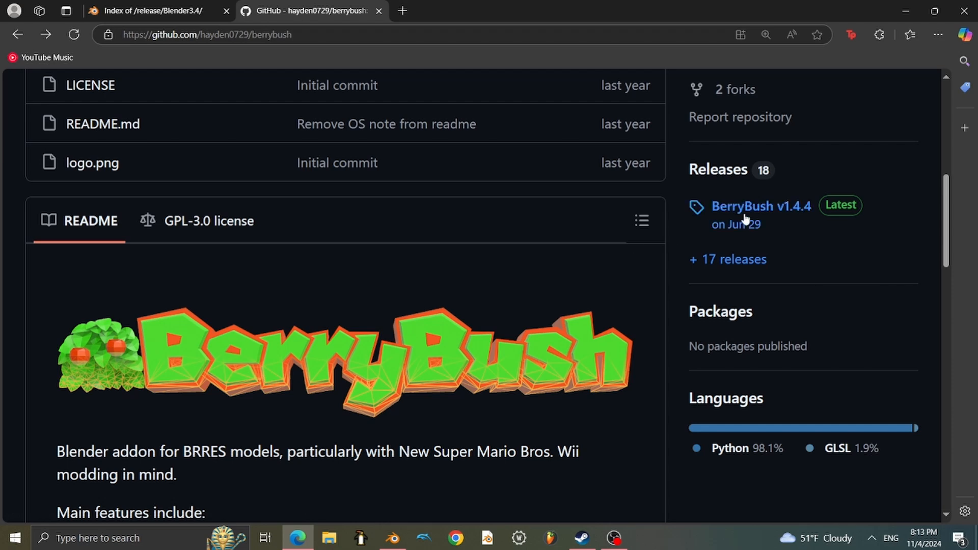
pyautogui.click(745, 213)
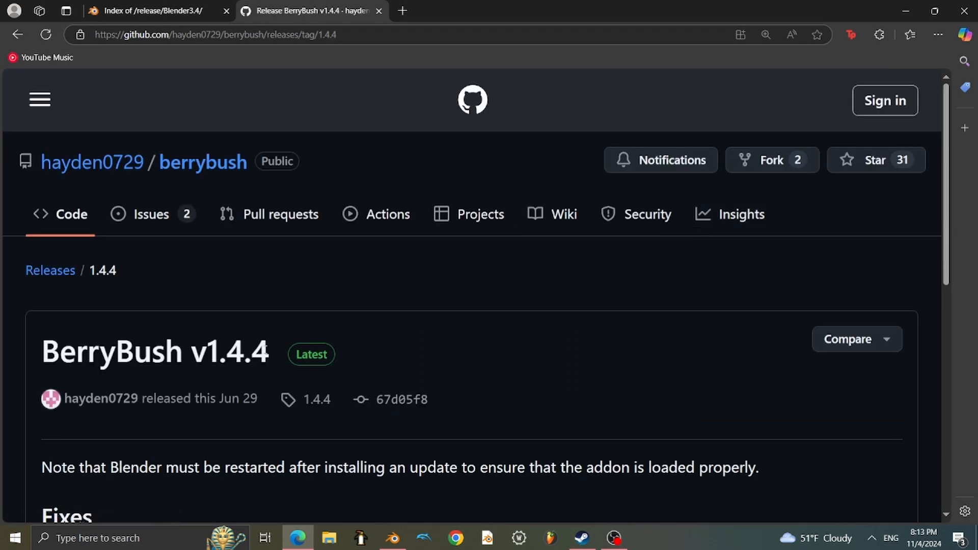
pyautogui.moveTo(273, 349); pyautogui.dragTo(194, 358)
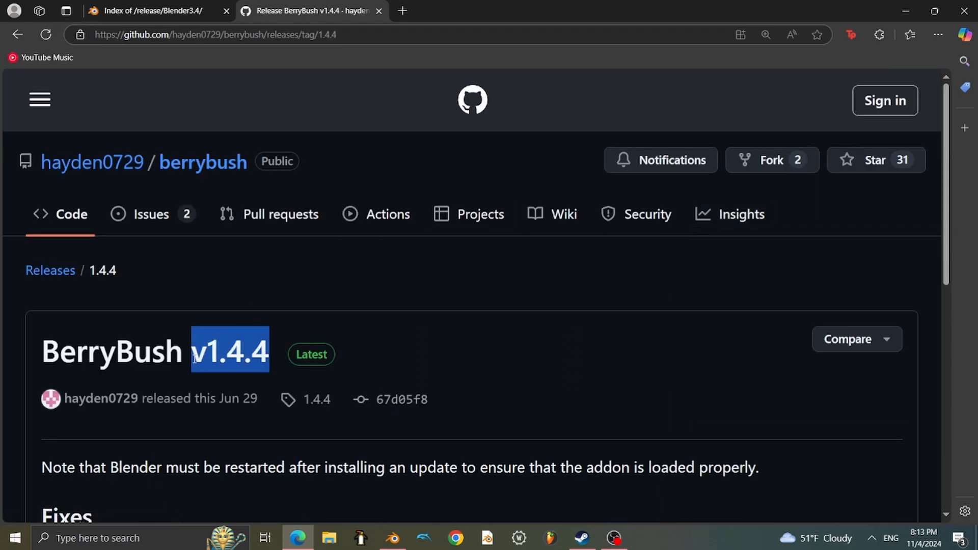
pyautogui.scroll(-5, 206, 335)
pyautogui.scroll(-3, 241, 308)
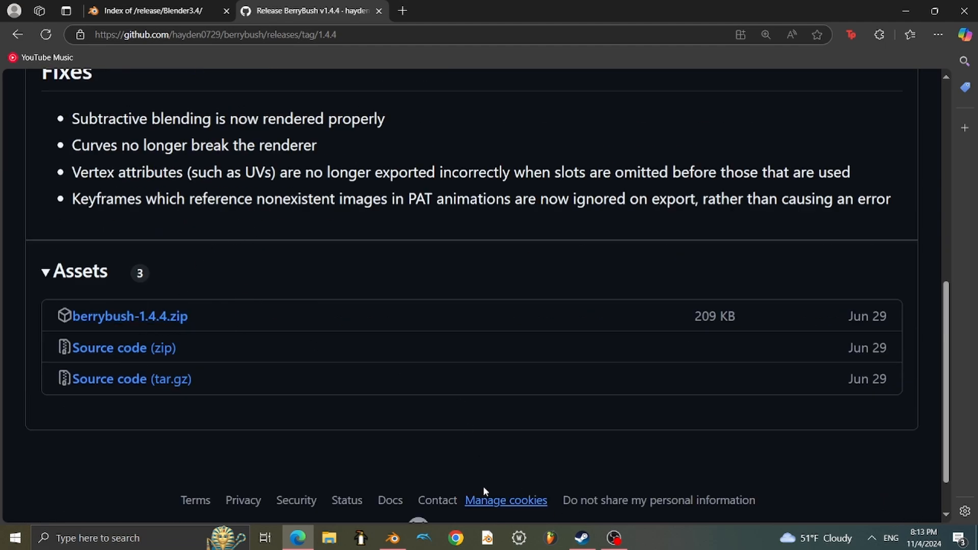
# Switch back to Blender and install the add-on from berrybush-1.4.4.zip in the tutorial folder through the preferences.
pyautogui.click(393, 538)
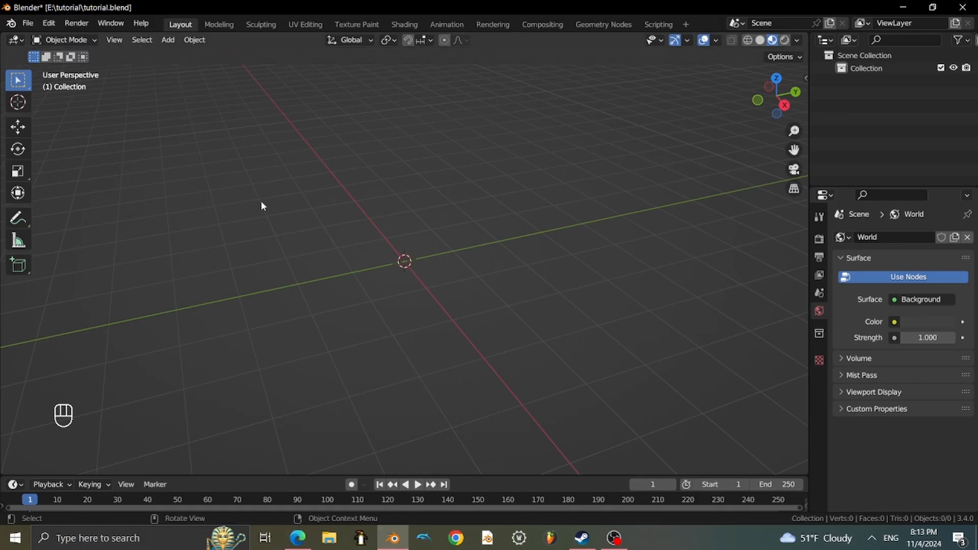
pyautogui.click(50, 24)
pyautogui.click(95, 205)
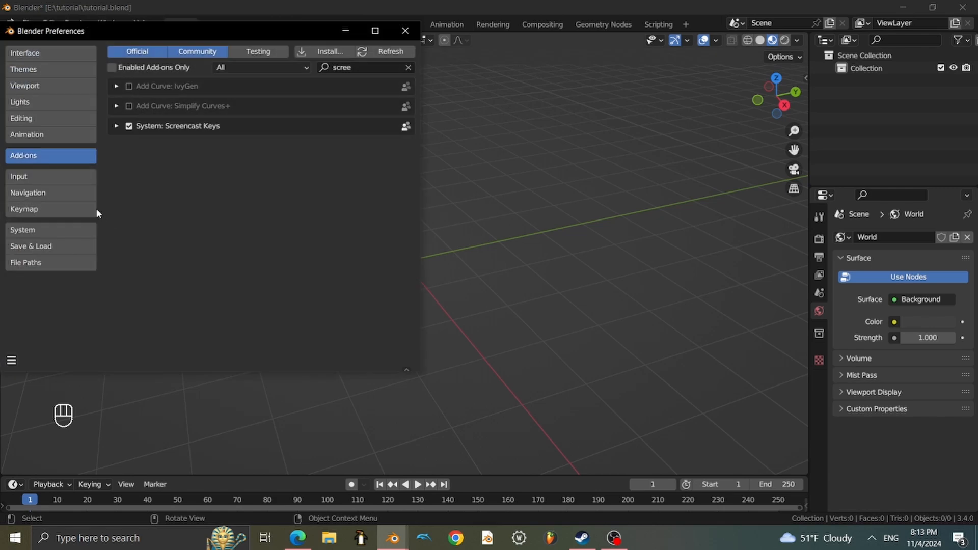
pyautogui.click(408, 67)
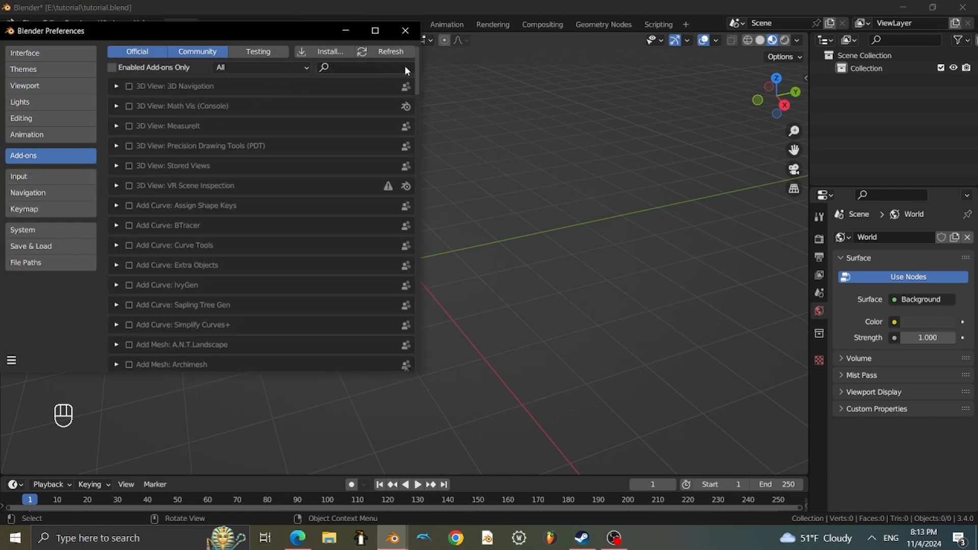
pyautogui.click(331, 56)
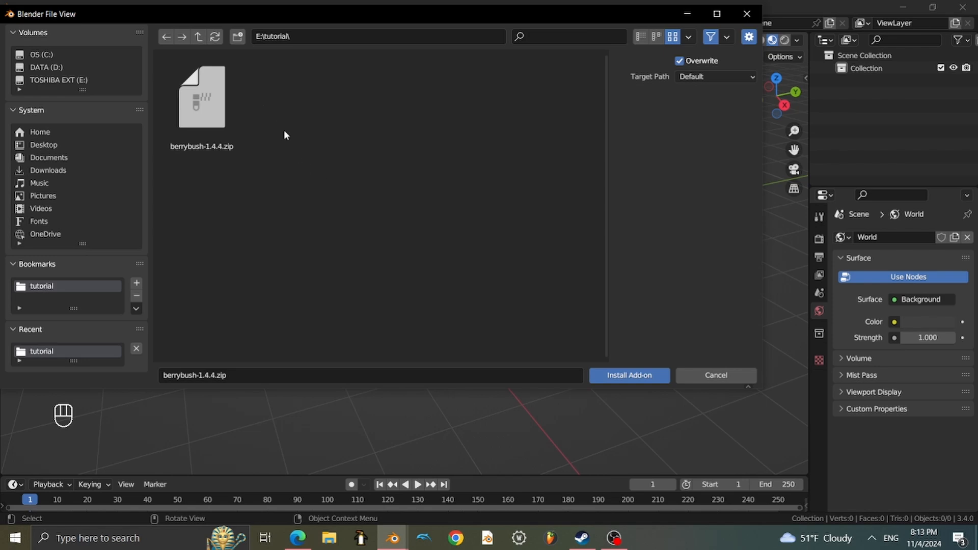
pyautogui.click(218, 127)
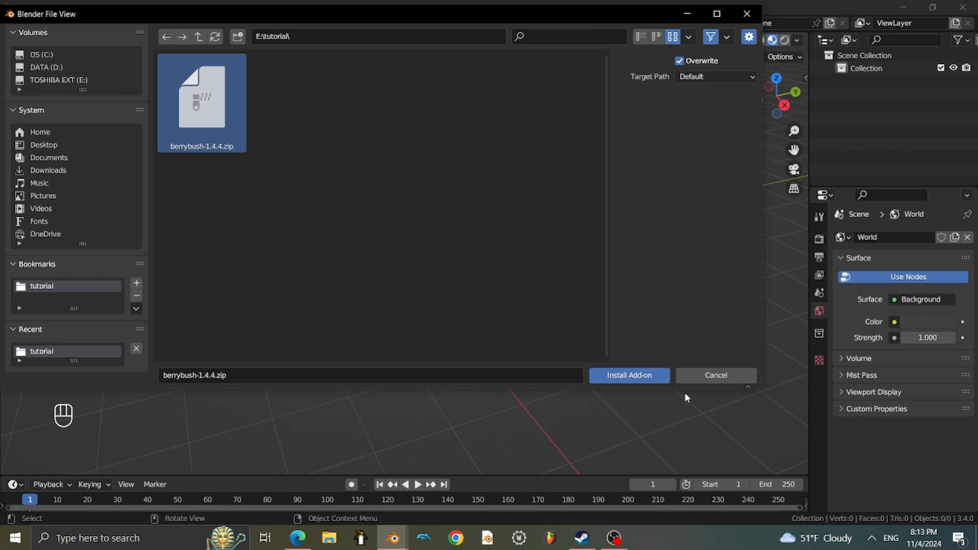
pyautogui.doubleClick(212, 109)
# Search the add-ons for "berryb", enable Import-Export: BRRES format (BerryBush) and close the preferences.
pyautogui.click(343, 71)
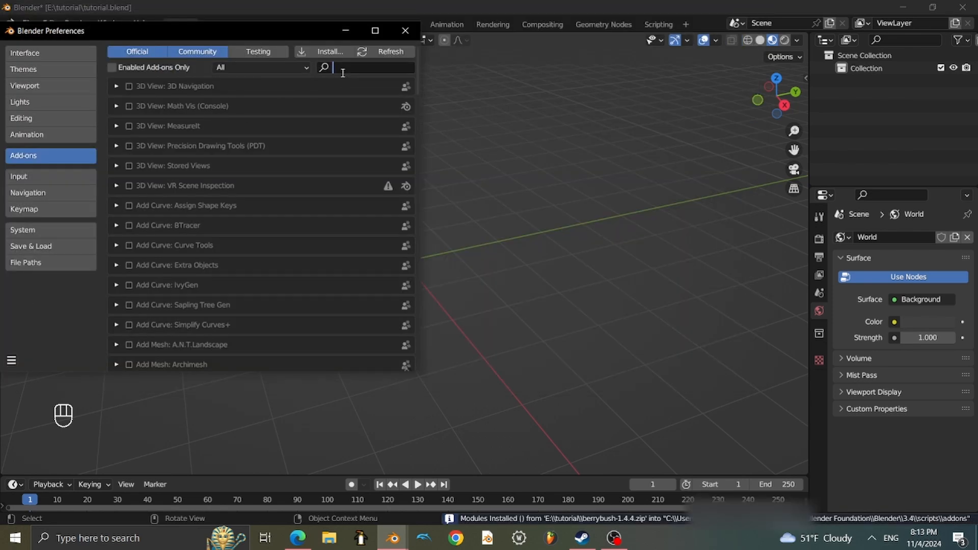
pyautogui.write('berryb')
pyautogui.press('Return')
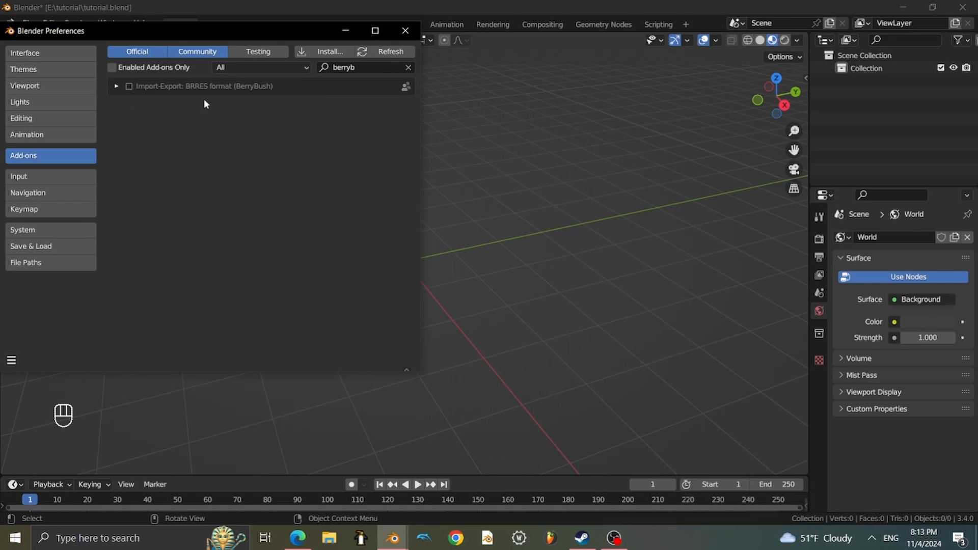
pyautogui.click(129, 86)
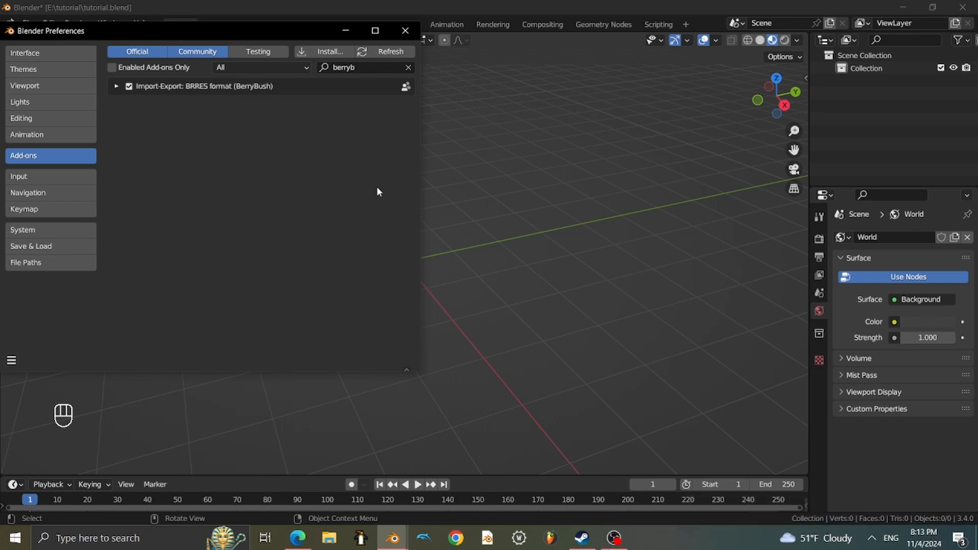
pyautogui.click(411, 33)
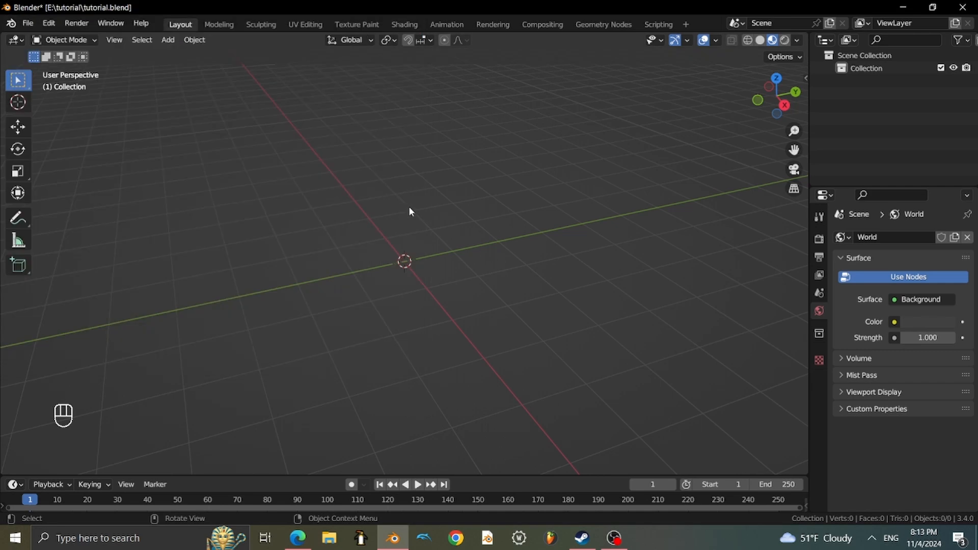
# Import the character model monte_a.dae from the tutorial folder as a Collada file.
pyautogui.moveTo(484, 200); pyautogui.dragTo(487, 219, button='middle')
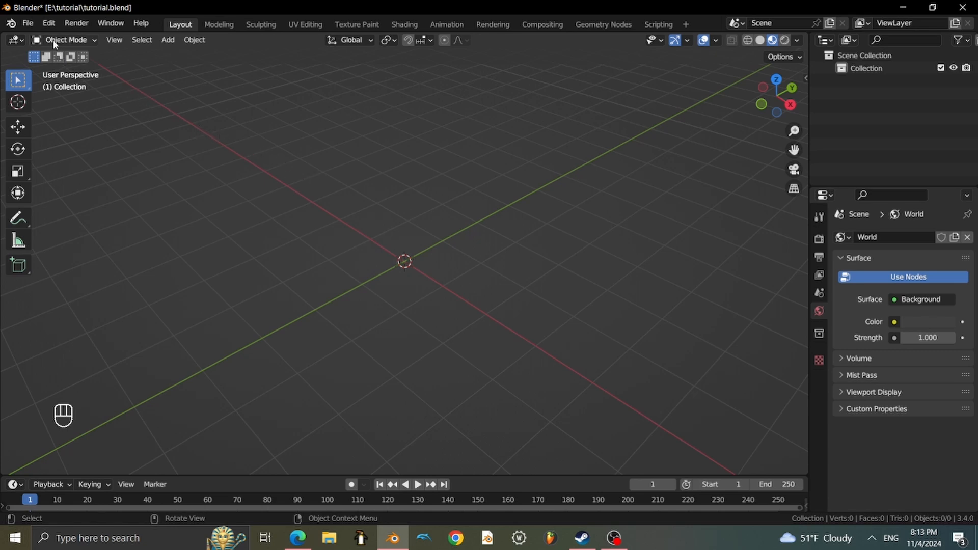
pyautogui.click(28, 23)
pyautogui.moveTo(120, 198)
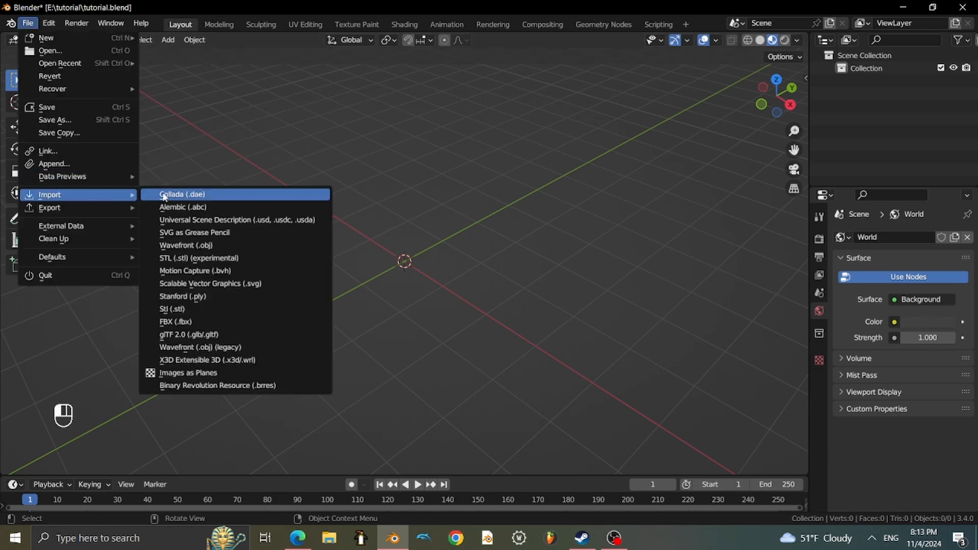
pyautogui.click(213, 197)
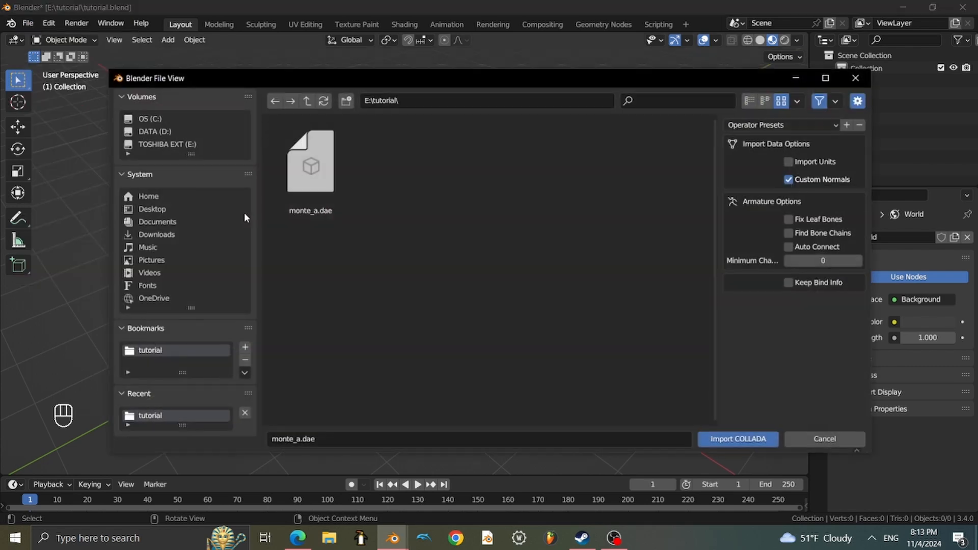
pyautogui.click(323, 192)
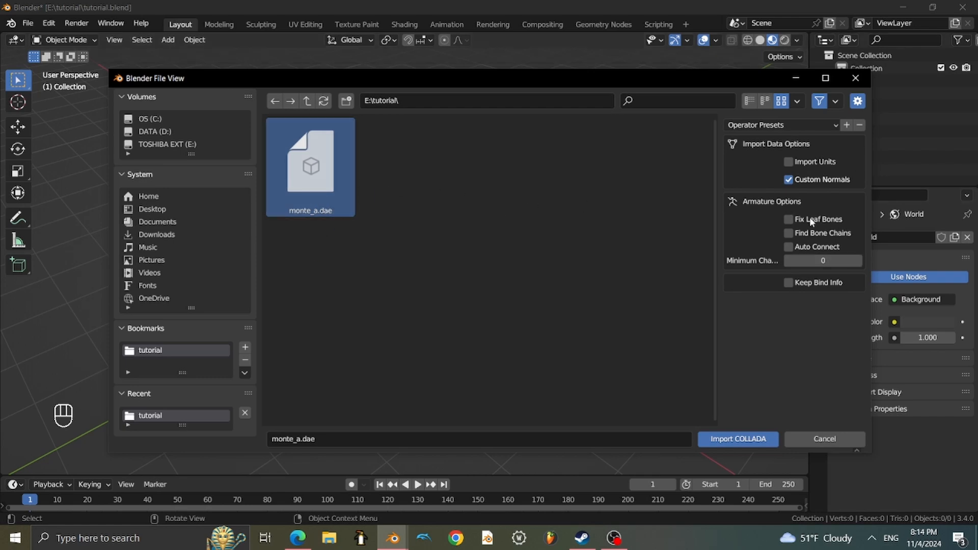
pyautogui.click(736, 440)
pyautogui.moveTo(480, 279); pyautogui.dragTo(521, 270, button='middle')
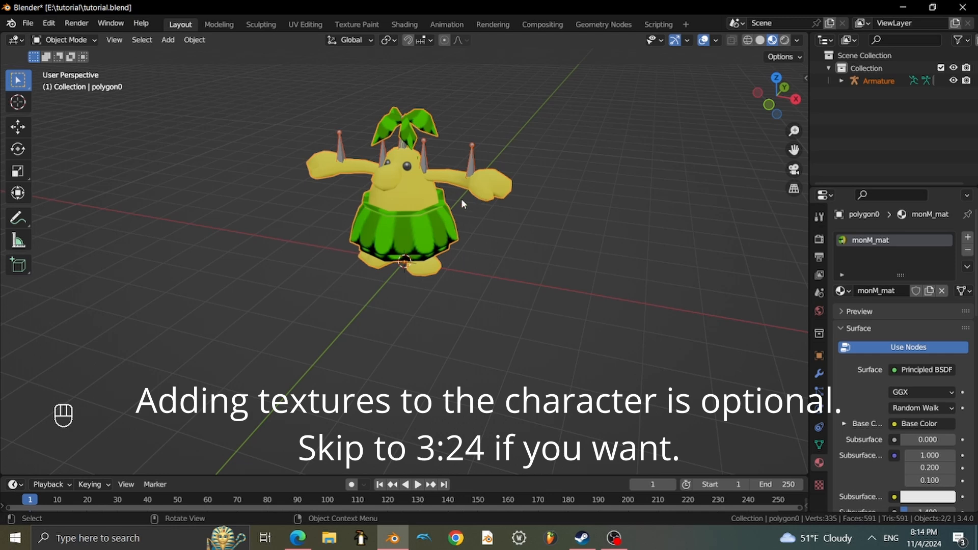
pyautogui.moveTo(584, 176); pyautogui.dragTo(637, 170, button='middle')
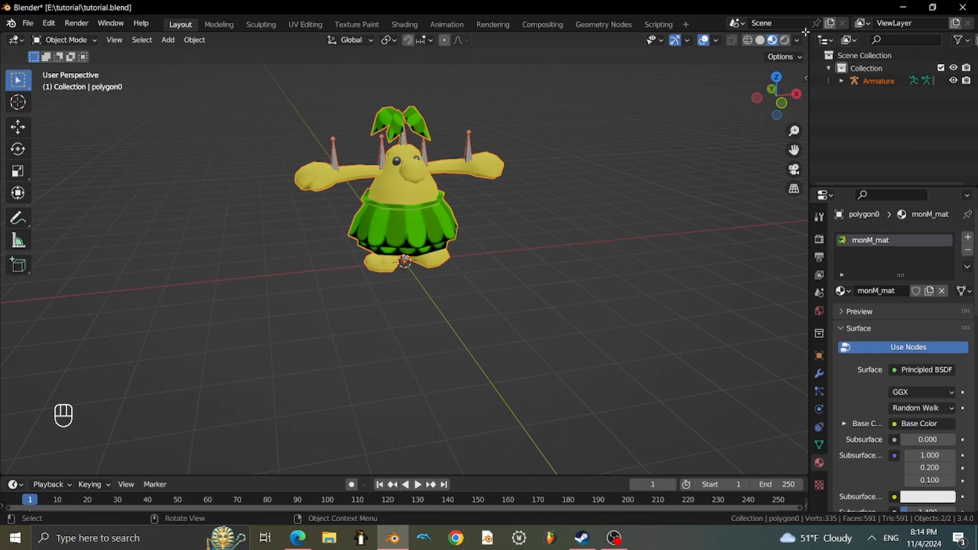
# Split the 3D viewport into two side-by-side areas and make the new one a Shader Editor with its sidebar hidden.
pyautogui.moveTo(805, 38); pyautogui.dragTo(540, 64)
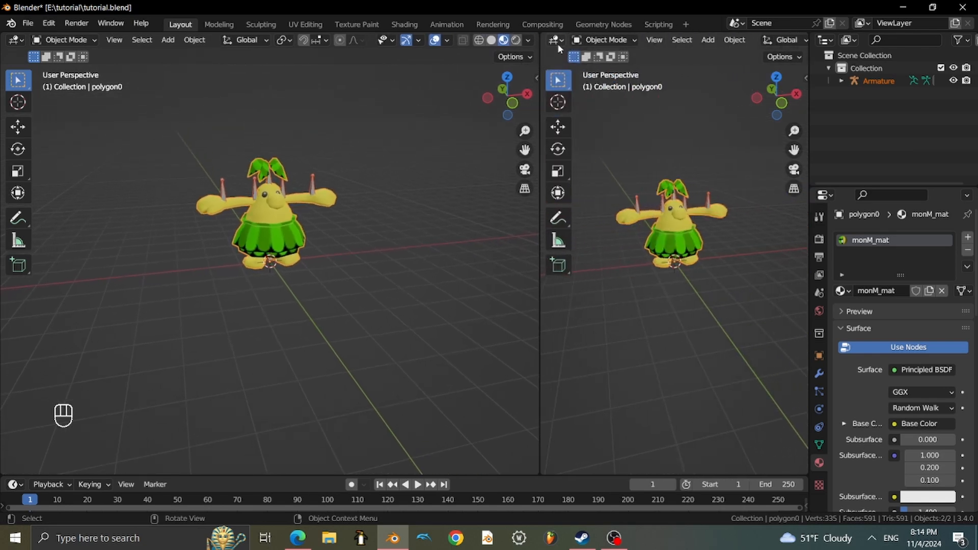
pyautogui.click(491, 40)
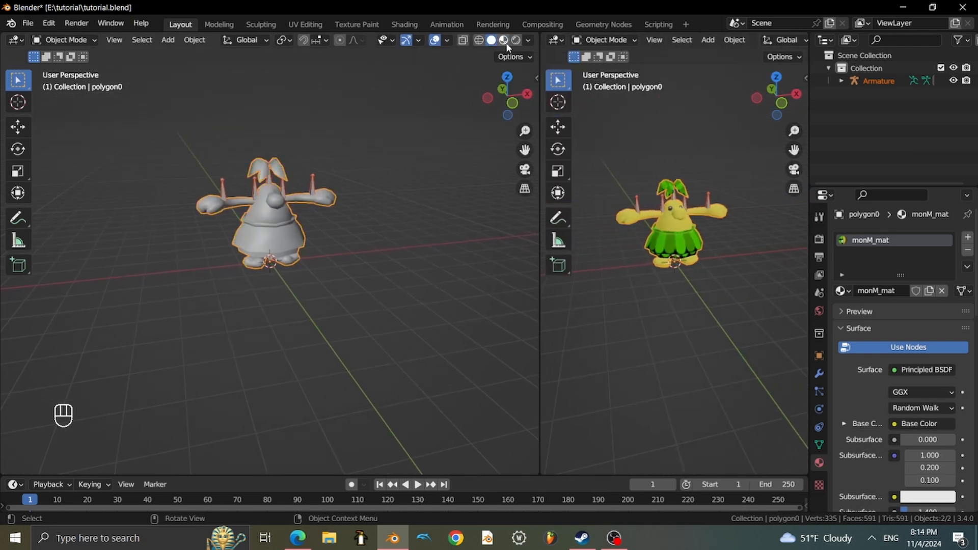
pyautogui.click(504, 41)
pyautogui.click(555, 39)
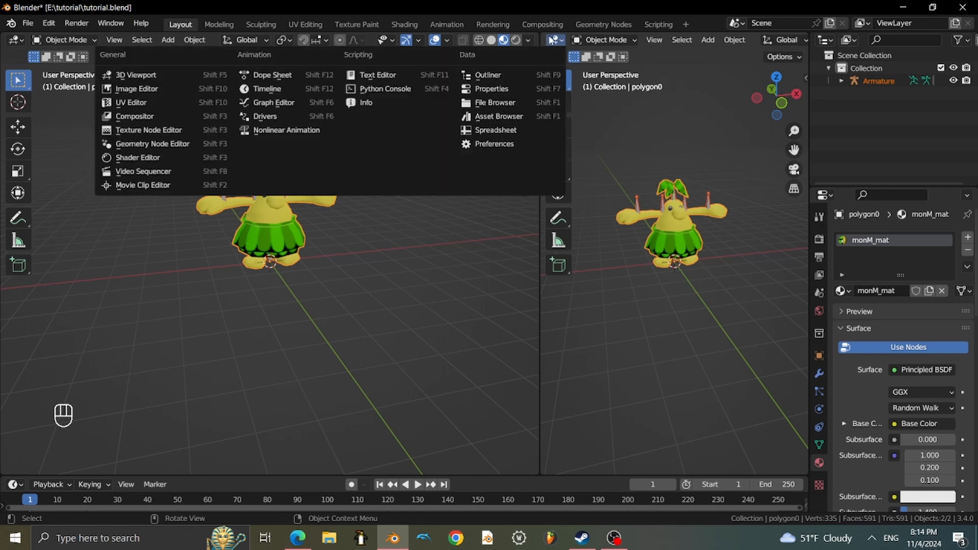
pyautogui.click(181, 162)
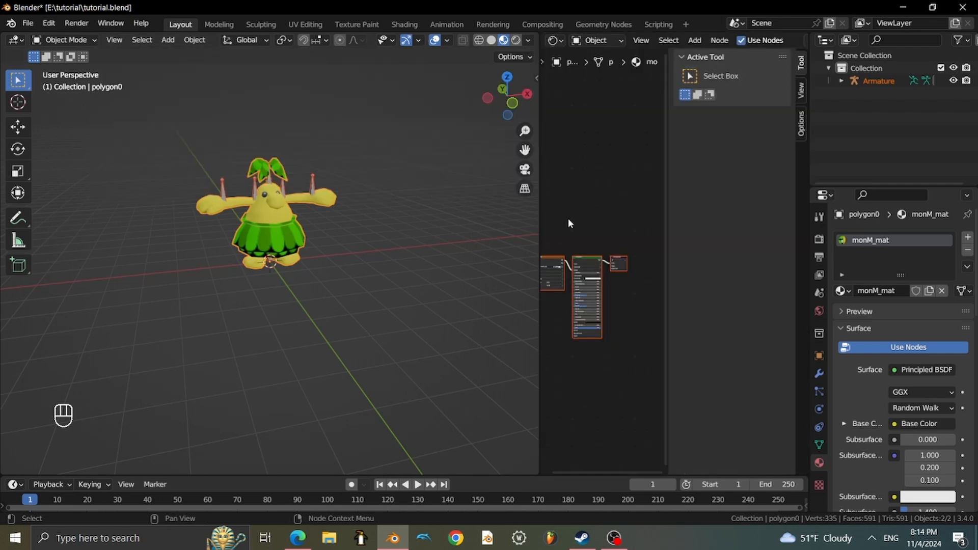
pyautogui.scroll(5, 583, 232)
pyautogui.press('n')
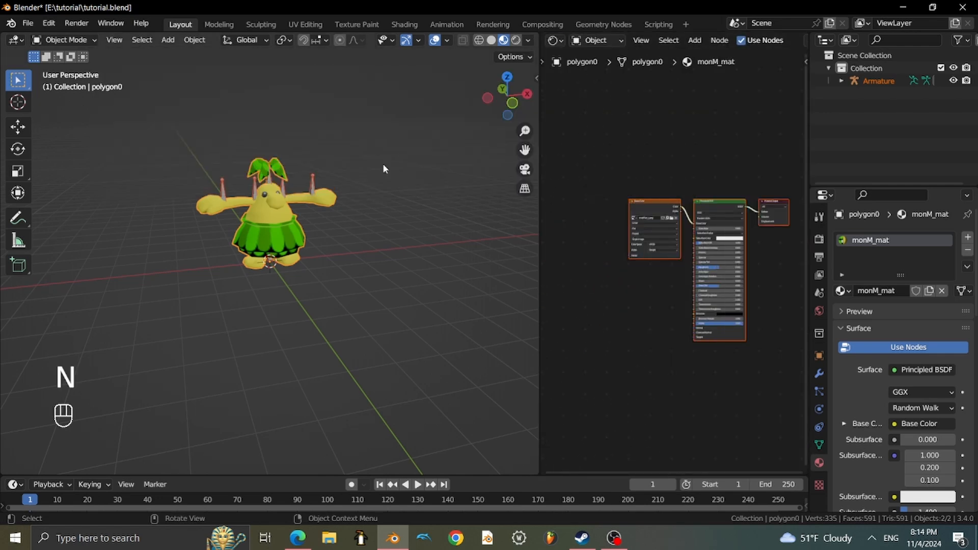
# Select the character mesh and unlink the monMan_y.png image from its material's Base Color texture node.
pyautogui.scroll(2, 335, 176)
pyautogui.click(333, 182)
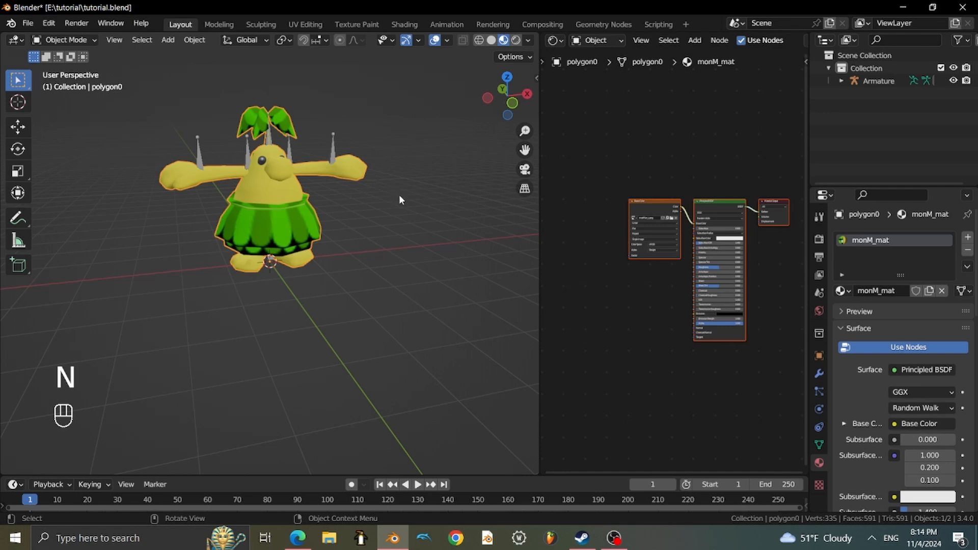
pyautogui.scroll(4, 650, 219)
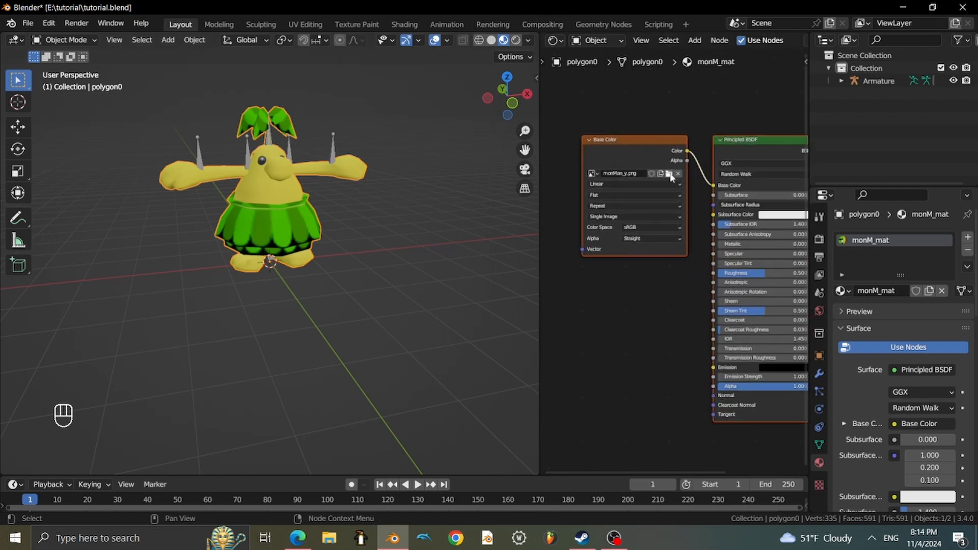
pyautogui.click(678, 173)
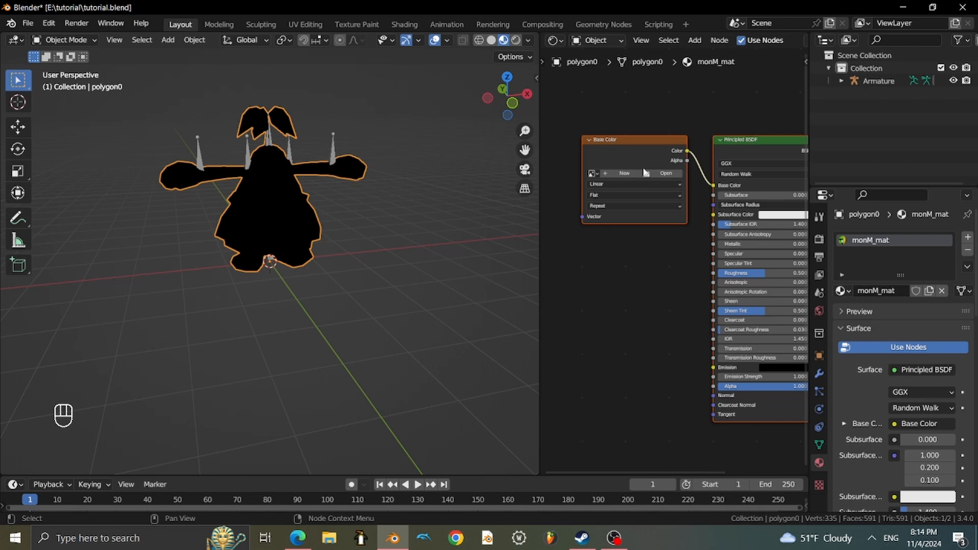
# Load the monMan_y.png image into the Base Color texture node of the monM_mat material.
pyautogui.click(662, 173)
pyautogui.doubleClick(418, 163)
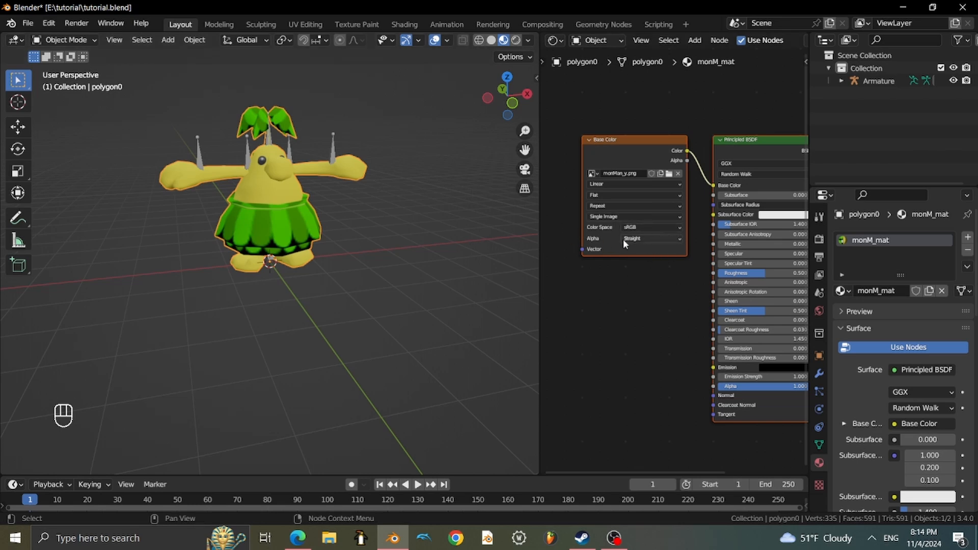
pyautogui.click(378, 230)
pyautogui.moveTo(389, 221); pyautogui.dragTo(359, 225, button='middle')
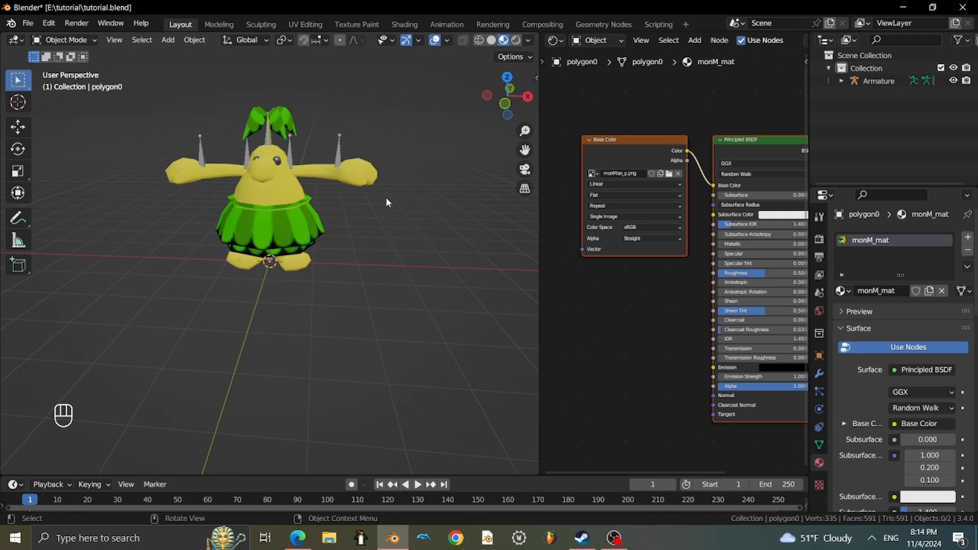
# Connect the Base Color texture's Alpha output to the Alpha input of the Principled BSDF.
pyautogui.moveTo(628, 300); pyautogui.dragTo(610, 299, button='middle')
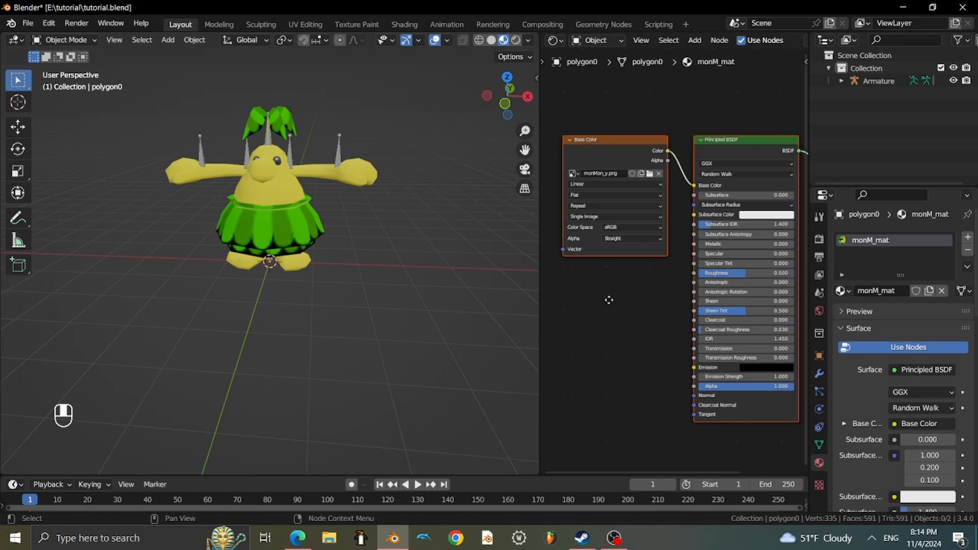
pyautogui.scroll(1, 299, 170)
pyautogui.moveTo(293, 146); pyautogui.dragTo(268, 140, button='middle')
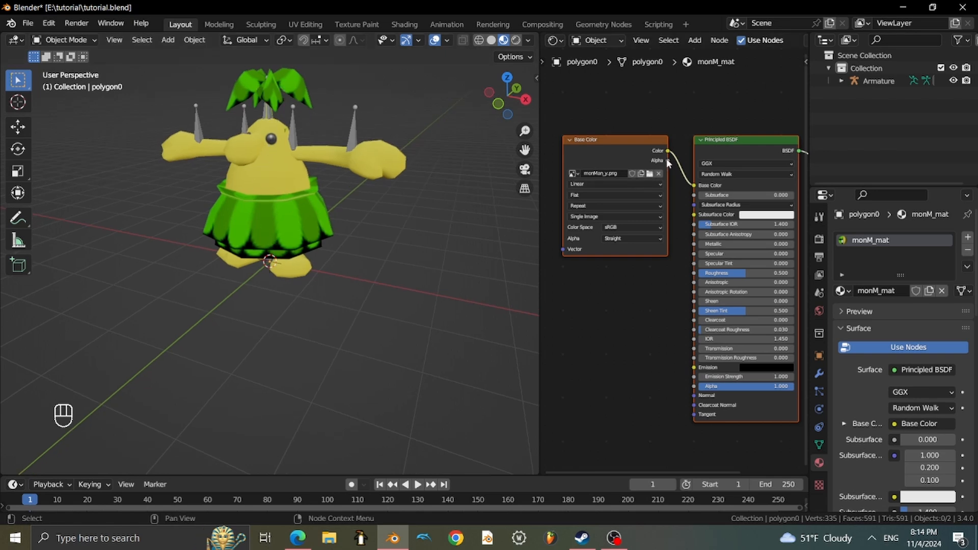
pyautogui.moveTo(667, 160); pyautogui.dragTo(692, 387)
# Set the blend mode of the character mesh's monM_mat material to Alpha Clip.
pyautogui.scroll(-12, 904, 329)
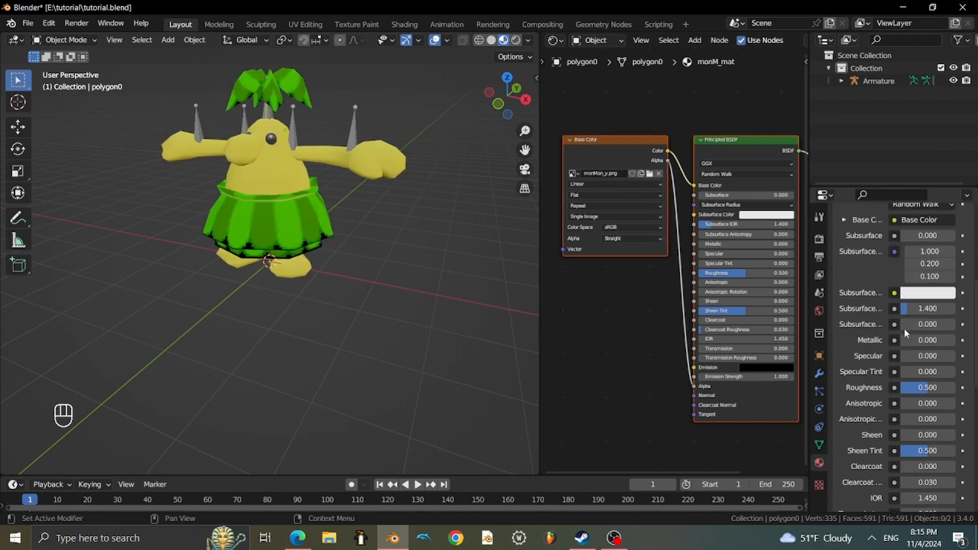
pyautogui.scroll(-10, 904, 328)
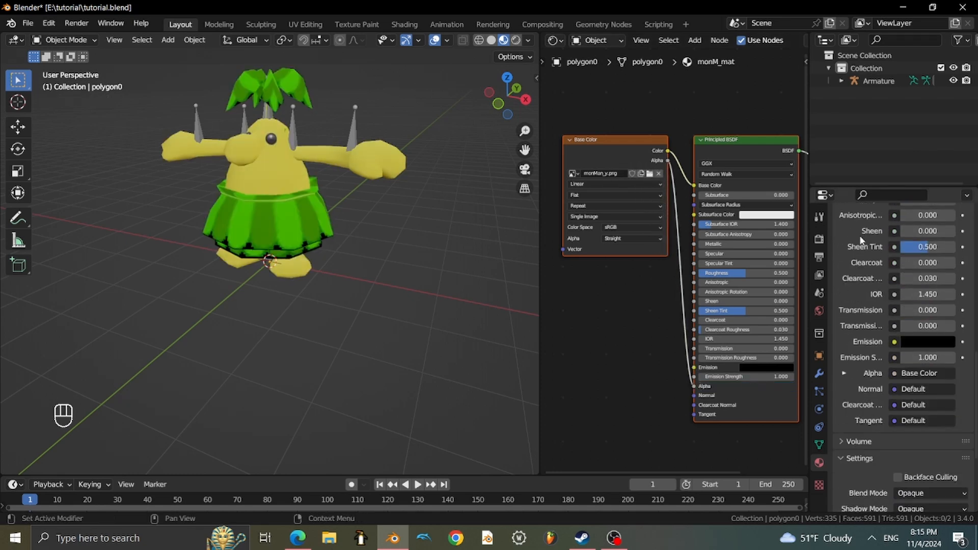
pyautogui.click(819, 239)
pyautogui.scroll(3, 892, 247)
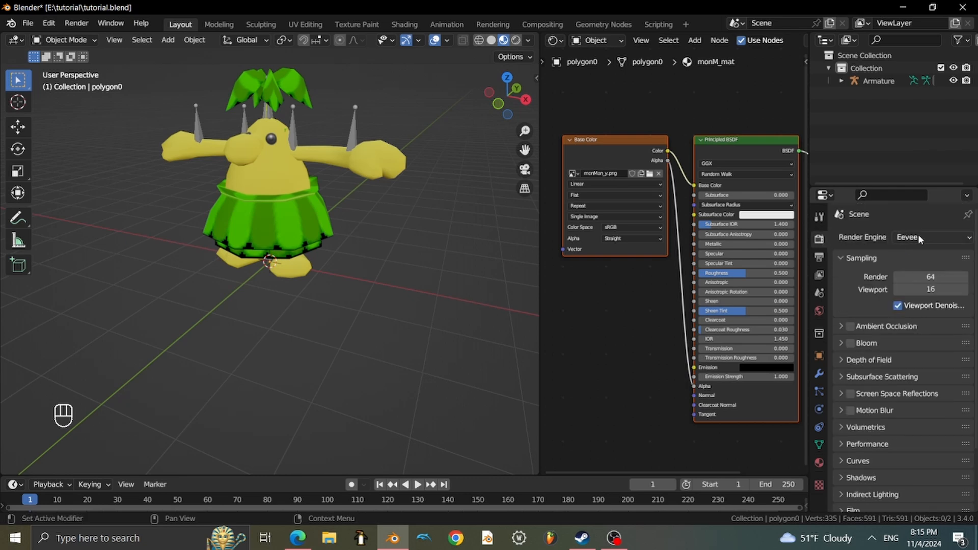
pyautogui.click(820, 462)
pyautogui.scroll(-9, 881, 359)
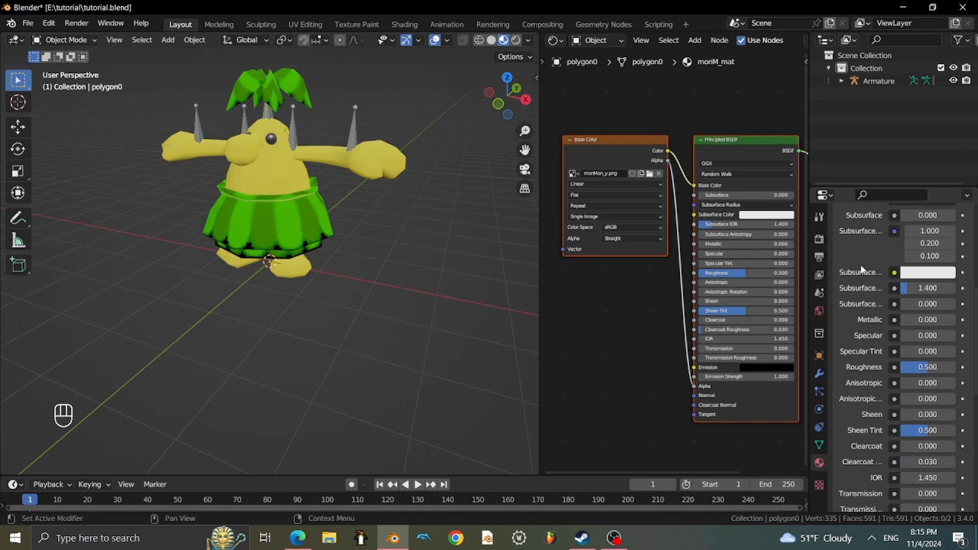
pyautogui.scroll(-15, 862, 269)
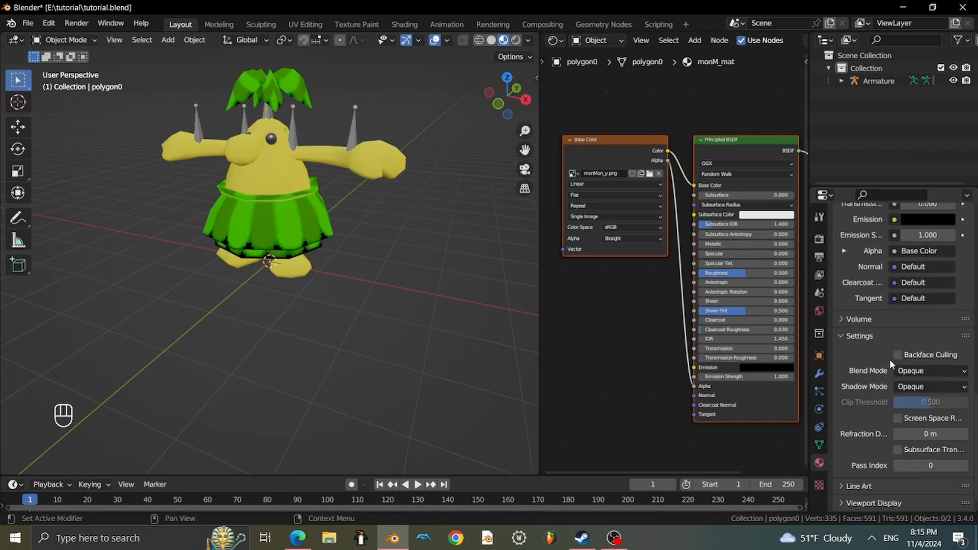
pyautogui.click(311, 213)
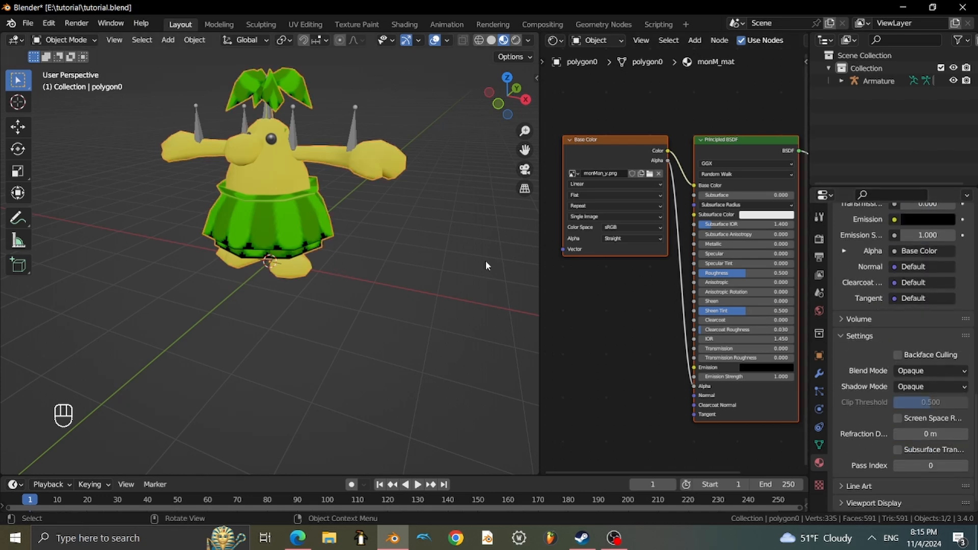
pyautogui.click(925, 373)
pyautogui.click(915, 400)
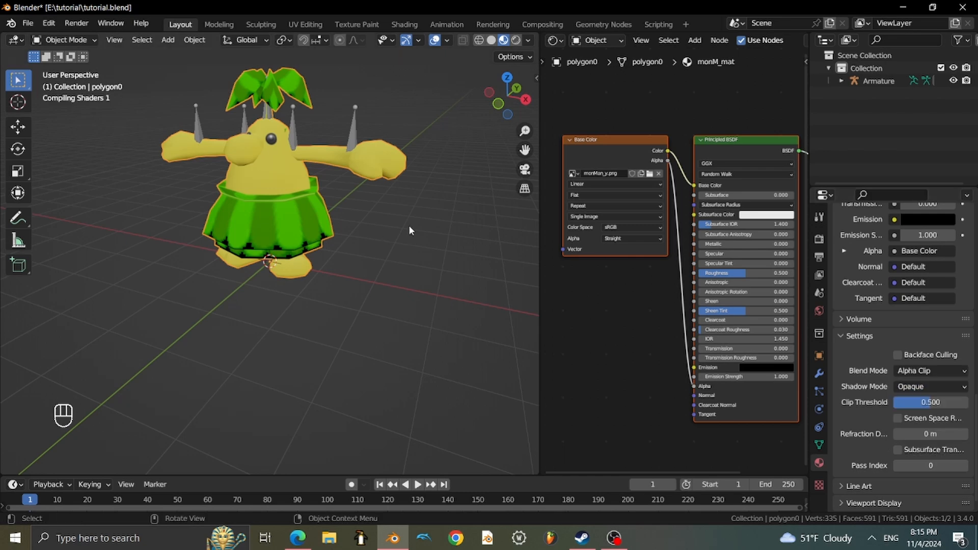
pyautogui.click(410, 226)
pyautogui.moveTo(410, 226); pyautogui.dragTo(348, 190, button='middle')
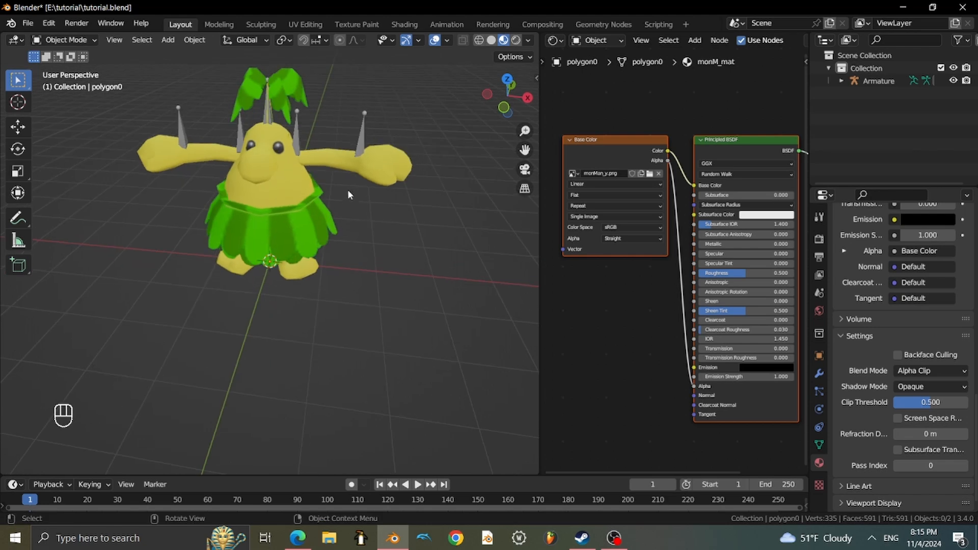
# Clear the parenting between mesh and armature while keeping the transformation, and delete the imported armature.
pyautogui.click(304, 136)
pyautogui.moveTo(331, 136)
pyautogui.mouseDown(button='middle')
pyautogui.moveTo(306, 131)
pyautogui.moveTo(341, 151)
pyautogui.mouseUp(button='middle')
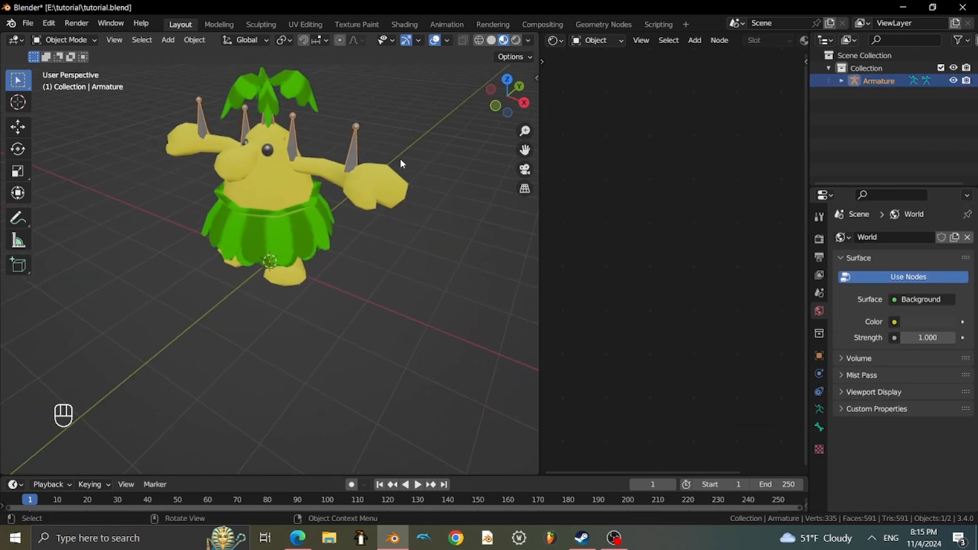
pyautogui.moveTo(401, 163); pyautogui.dragTo(410, 158, button='middle')
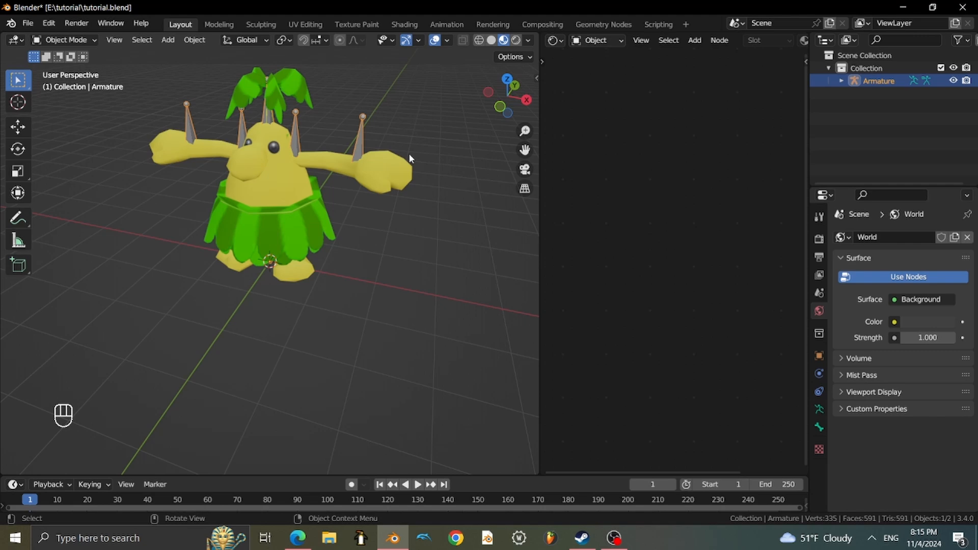
pyautogui.click(431, 149)
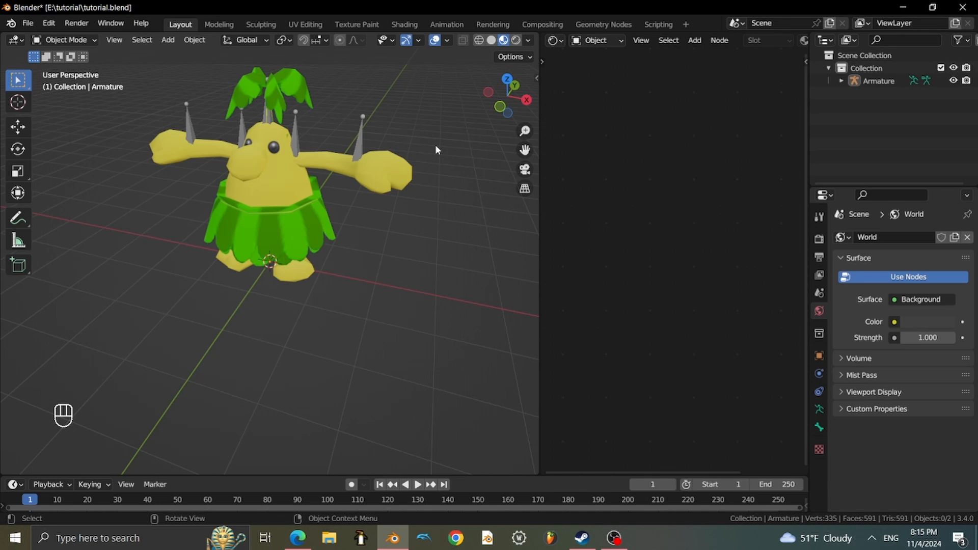
pyautogui.press('a')
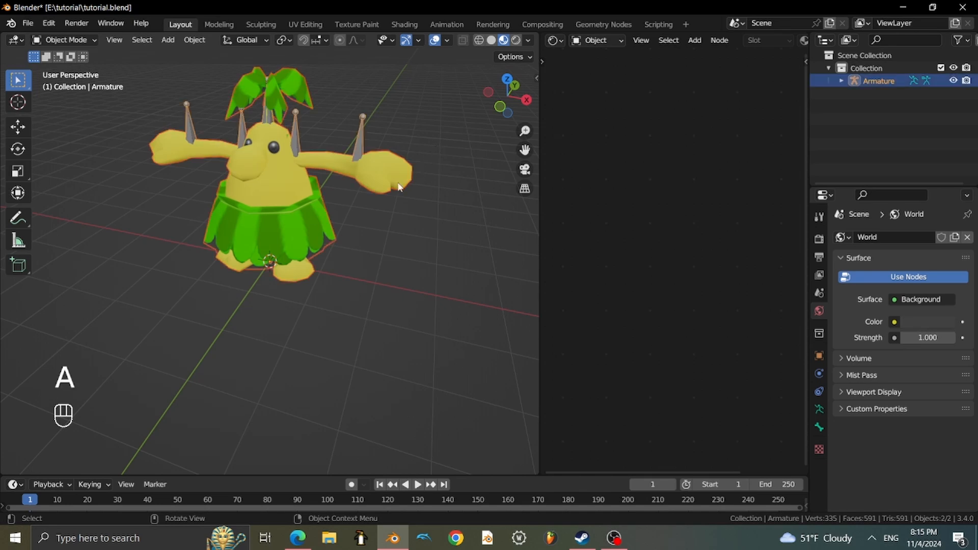
pyautogui.hotkey('alt', 'p')
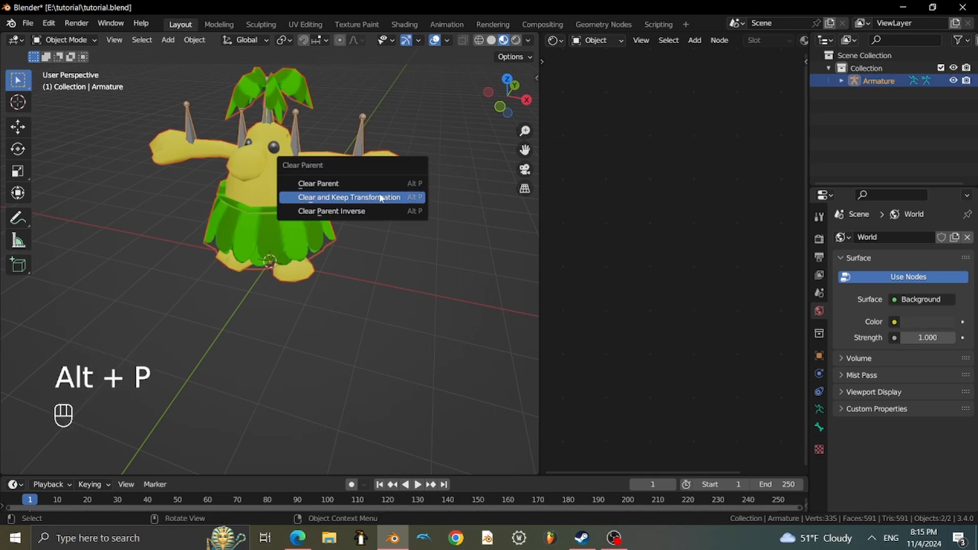
pyautogui.click(346, 200)
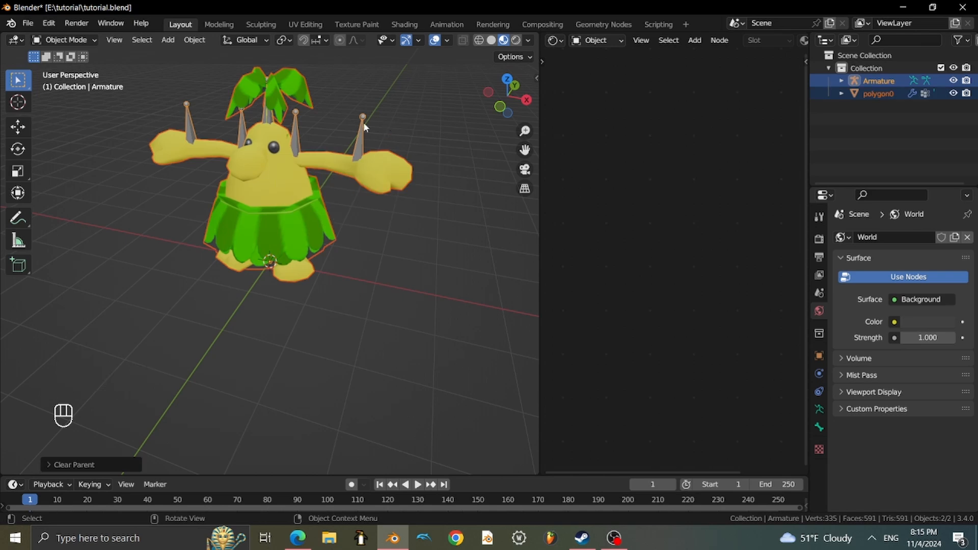
pyautogui.moveTo(348, 196); pyautogui.dragTo(409, 207, button='middle')
pyautogui.press('x')
pyautogui.click(341, 180)
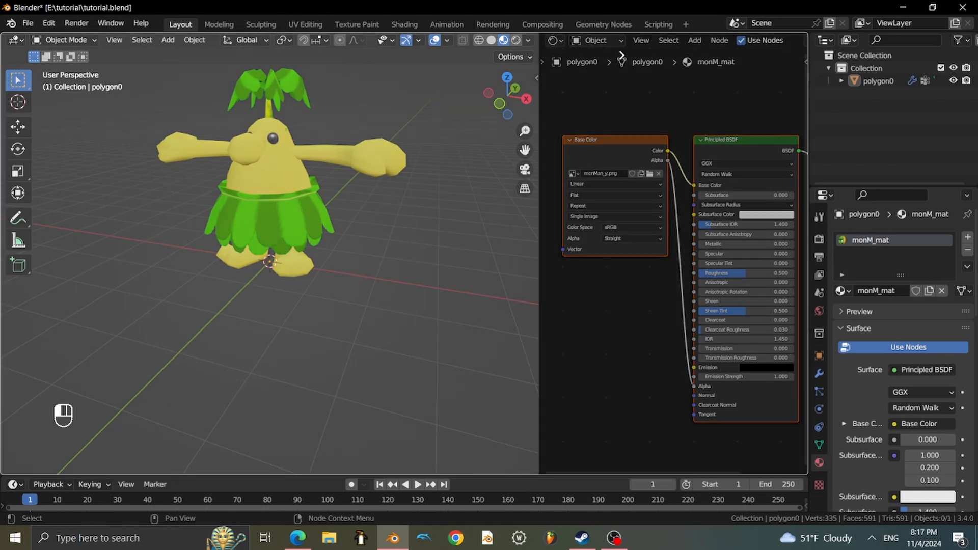
# Close the Shader Editor area so the 3D viewport takes its space, and frame the whole character.
pyautogui.click(622, 55)
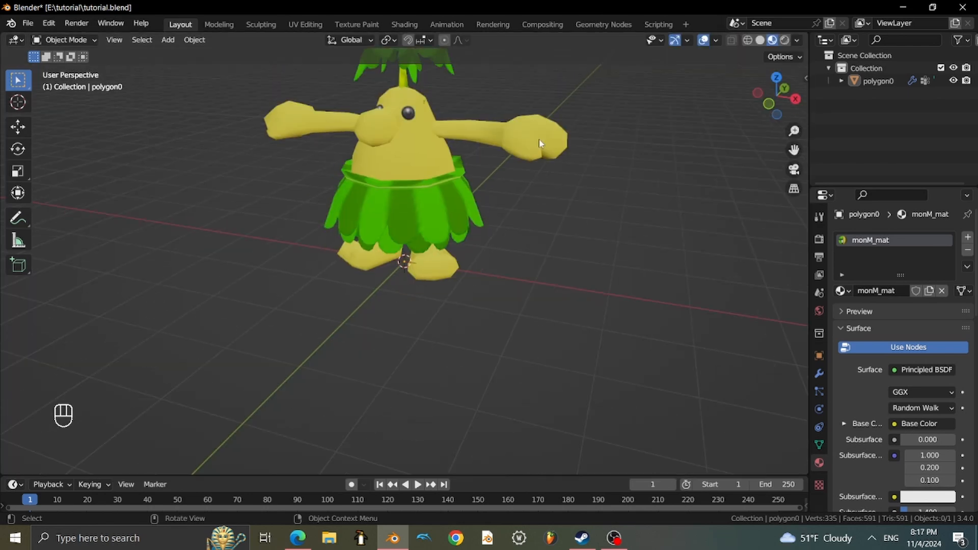
pyautogui.keyDown('shift'); pyautogui.moveTo(541, 100); pyautogui.dragTo(551, 138, button='middle'); pyautogui.keyUp('shift')
pyautogui.scroll(2, 561, 205)
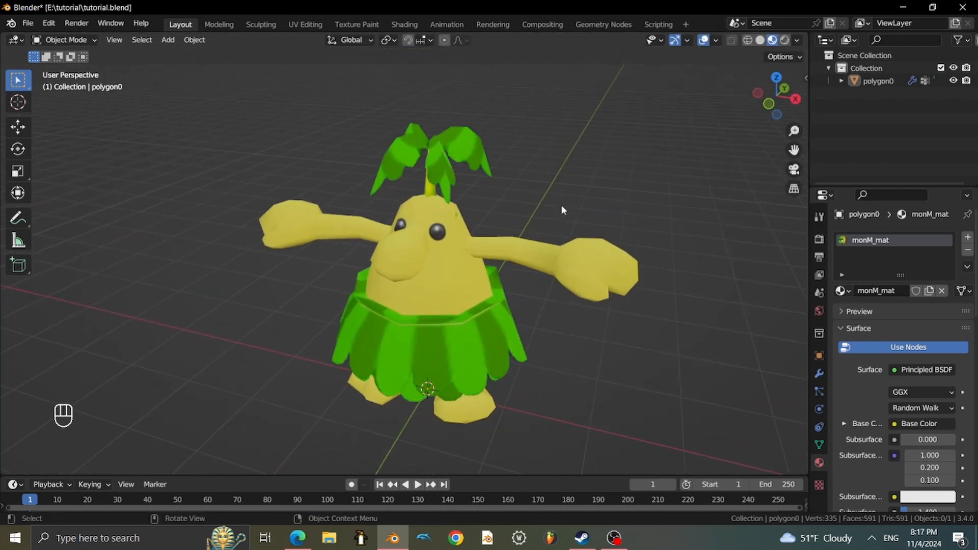
pyautogui.moveTo(571, 198); pyautogui.dragTo(574, 192, button='middle')
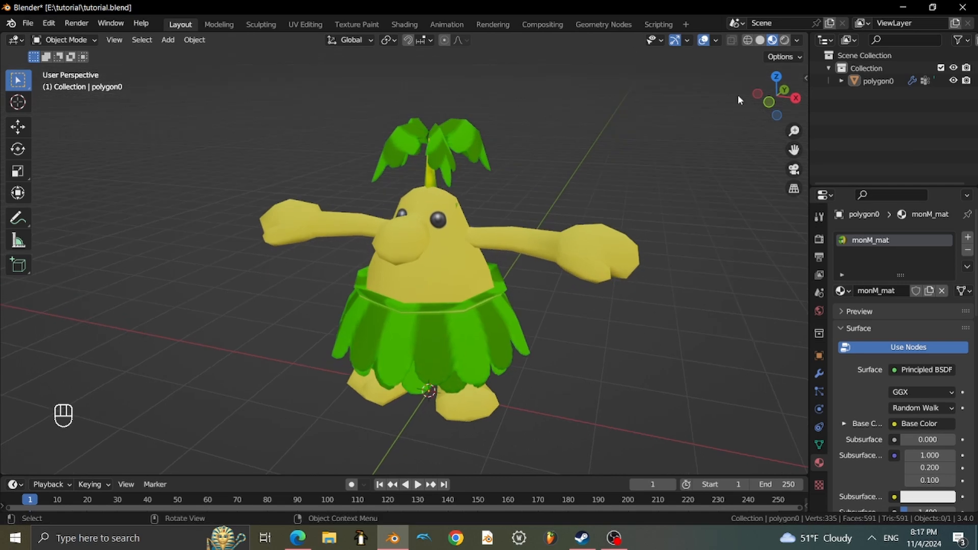
# Switch the 3D viewport to solid shading and turn on X-ray so the inside of the character can be seen.
pyautogui.click(759, 41)
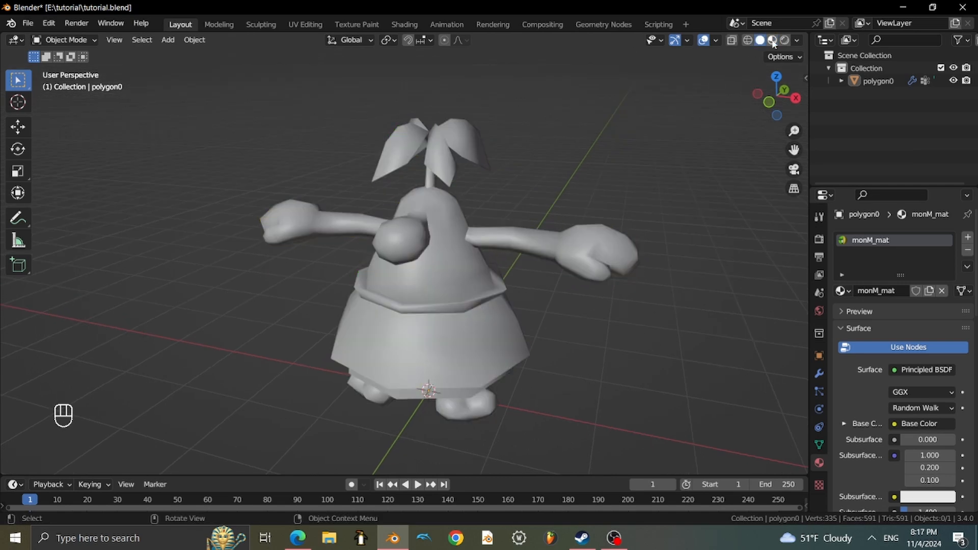
pyautogui.click(772, 41)
pyautogui.moveTo(638, 120)
pyautogui.mouseDown(button='middle')
pyautogui.moveTo(633, 101)
pyautogui.moveTo(646, 96)
pyautogui.moveTo(622, 98)
pyautogui.moveTo(640, 175)
pyautogui.moveTo(684, 109)
pyautogui.mouseUp(button='middle')
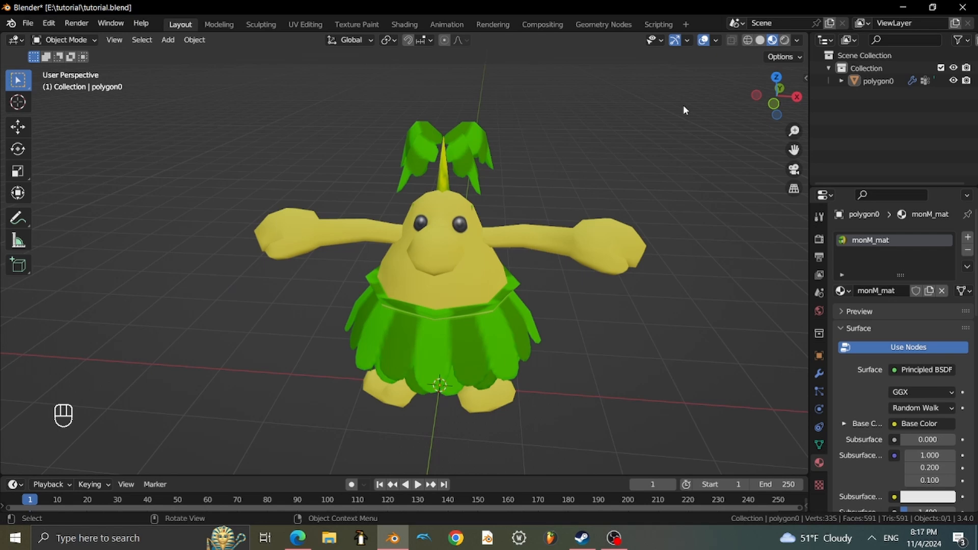
pyautogui.click(761, 41)
pyautogui.moveTo(595, 160); pyautogui.dragTo(563, 161, button='middle')
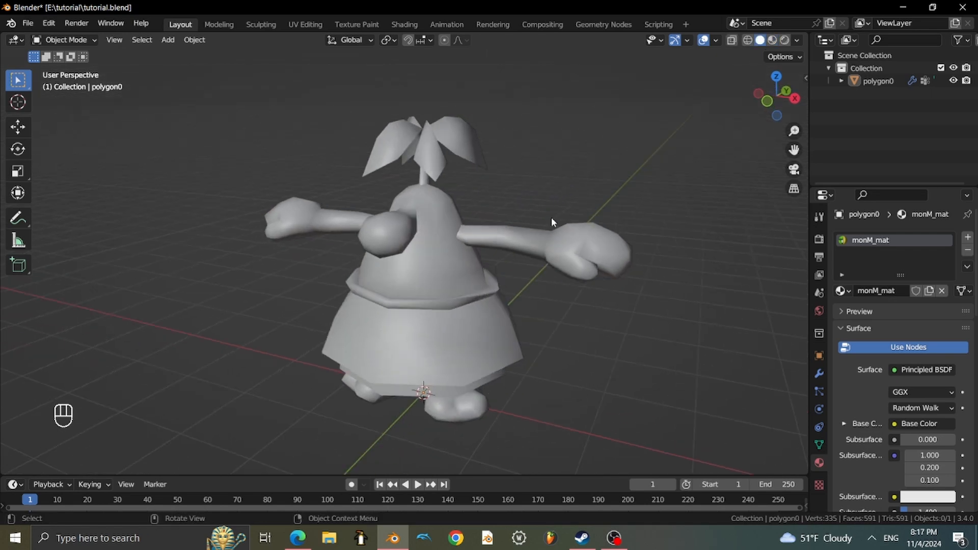
pyautogui.keyDown('shift'); pyautogui.moveTo(566, 255); pyautogui.dragTo(561, 209, button='middle'); pyautogui.keyUp('shift')
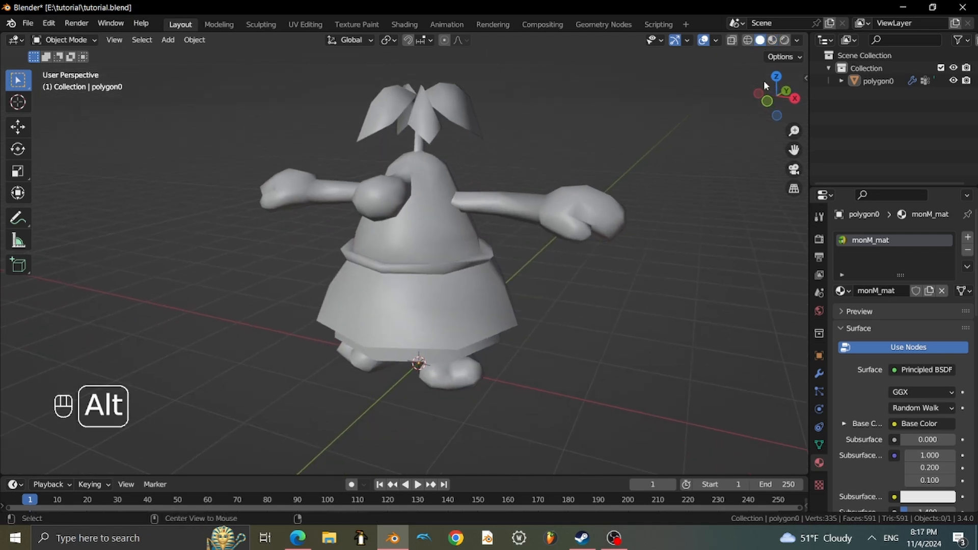
pyautogui.hotkey('alt', 'z')
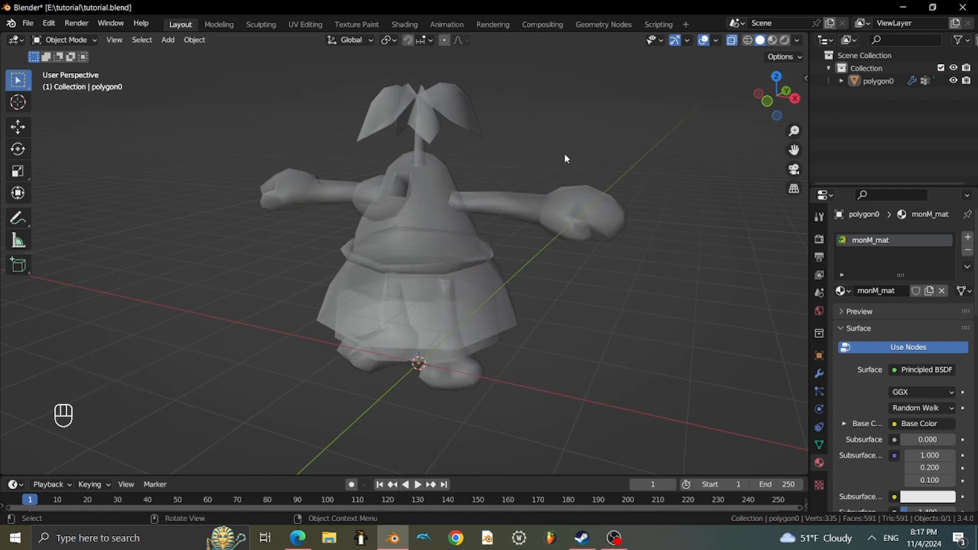
pyautogui.moveTo(504, 216); pyautogui.dragTo(570, 193, button='middle')
pyautogui.scroll(3, 533, 214)
pyautogui.scroll(-1, 531, 215)
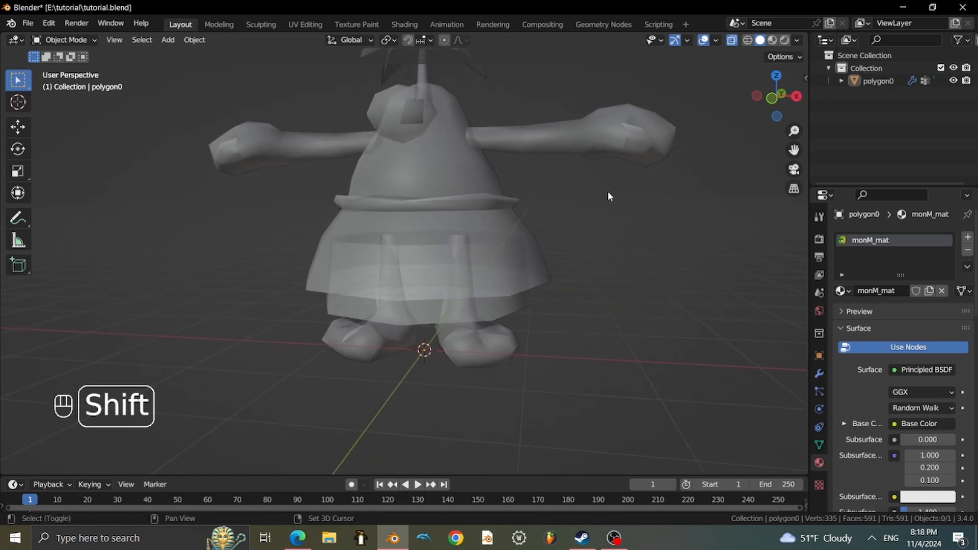
# Add a new armature with a single bone at the 3D cursor between the character's feet.
pyautogui.hotkey('shift', 'a')
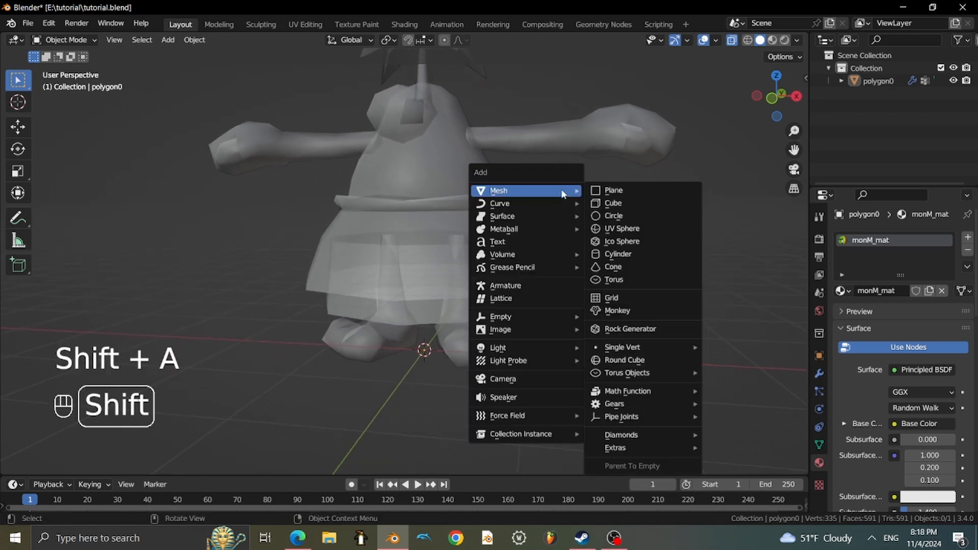
pyautogui.click(517, 286)
pyautogui.keyDown('shift'); pyautogui.moveTo(543, 296); pyautogui.dragTo(473, 205, button='middle'); pyautogui.keyUp('shift')
pyautogui.scroll(8, 525, 228)
pyautogui.scroll(3, 448, 275)
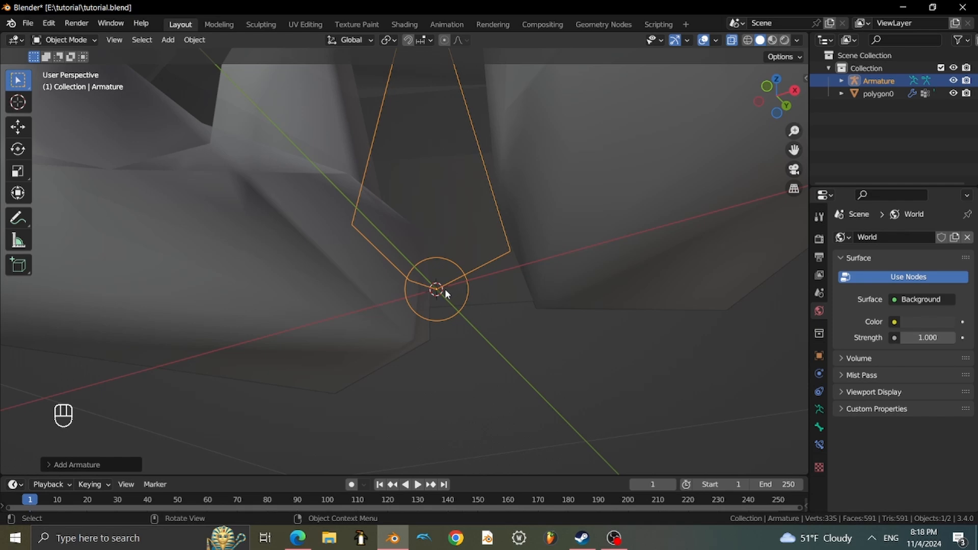
pyautogui.scroll(-3, 449, 288)
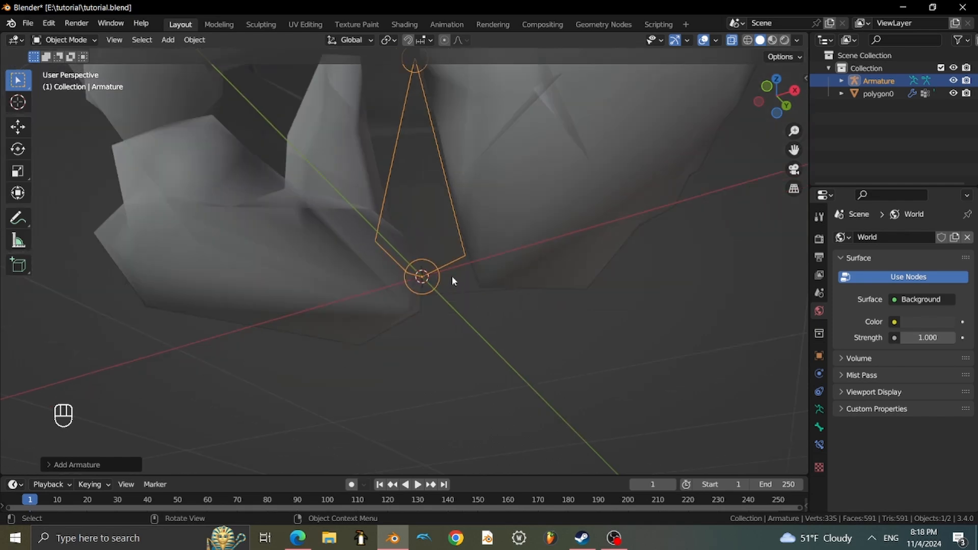
pyautogui.moveTo(576, 245); pyautogui.dragTo(413, 318, button='middle')
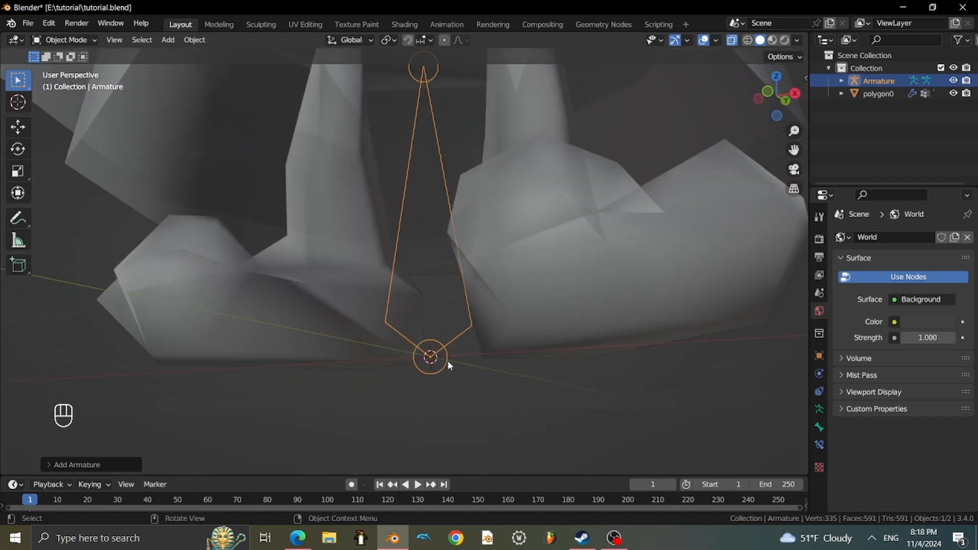
pyautogui.scroll(-6, 453, 352)
pyautogui.scroll(3, 464, 310)
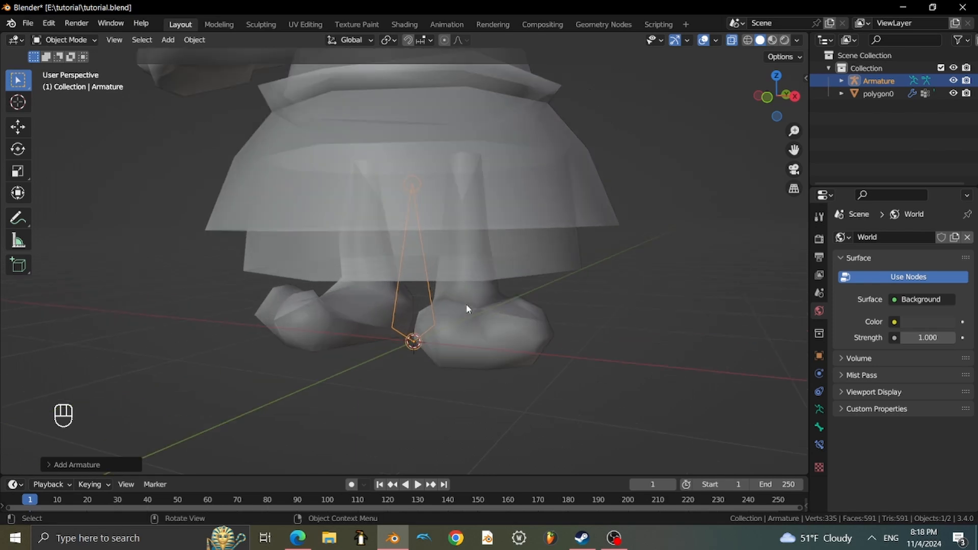
# Raise the armature along the Z axis until its base sits just below the character's waist.
pyautogui.scroll(-2, 472, 308)
pyautogui.press('g')
pyautogui.press('z')
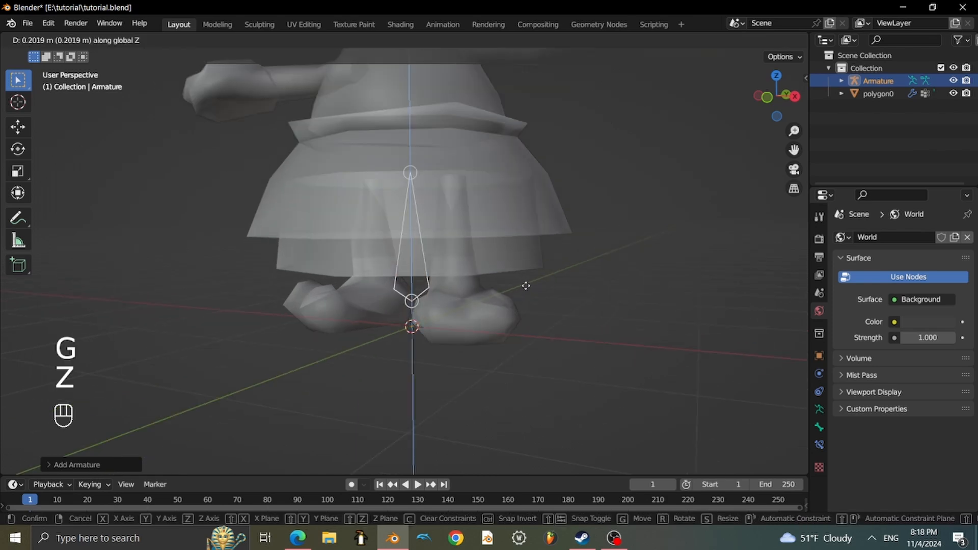
pyautogui.click(531, 257)
pyautogui.press('g')
pyautogui.press('z')
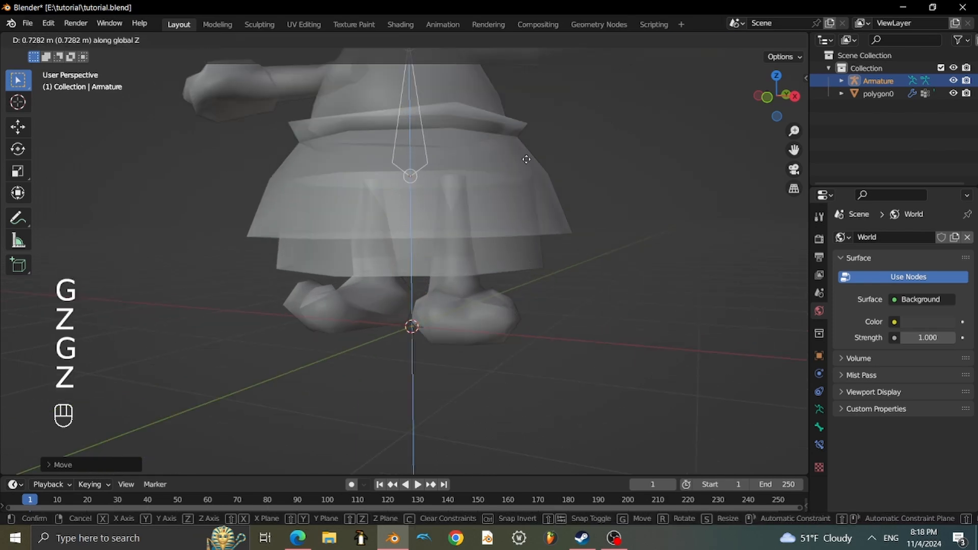
pyautogui.click(532, 157)
# Scale the armature down to about 0.59 and raise it slightly along Z to the character's waistband.
pyautogui.keyDown('shift'); pyautogui.moveTo(532, 157); pyautogui.dragTo(538, 200, button='middle'); pyautogui.keyUp('shift')
pyautogui.scroll(3, 551, 270)
pyautogui.scroll(-2, 552, 274)
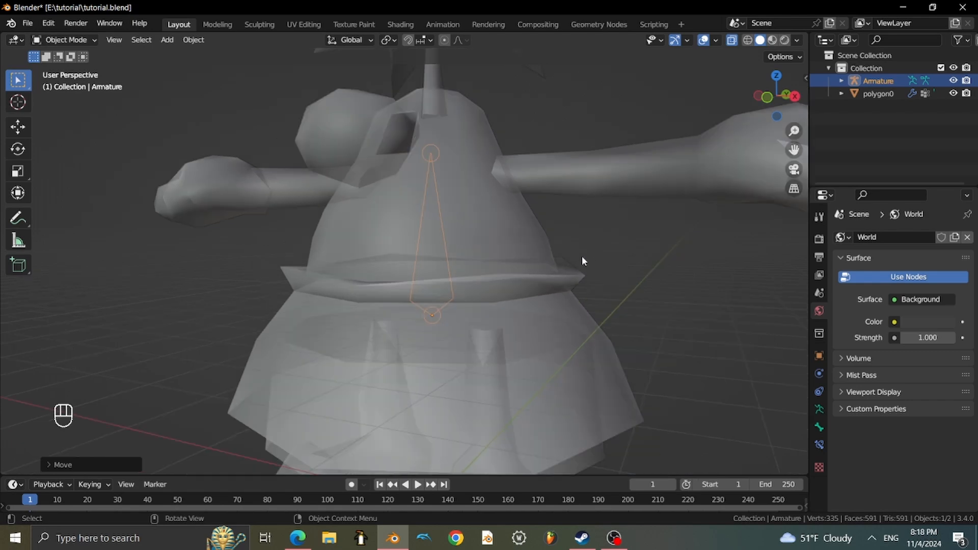
pyautogui.press('s')
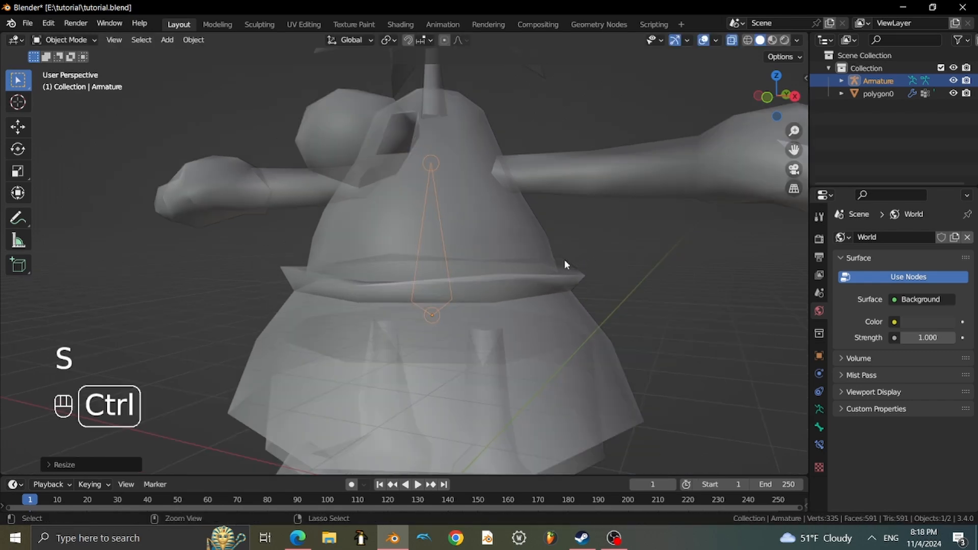
pyautogui.hotkey('ctrl', 'z')
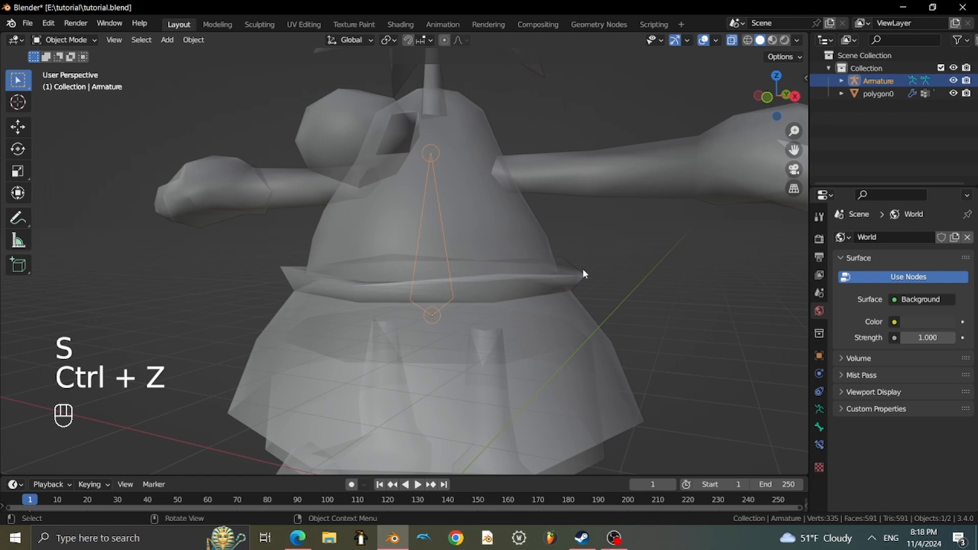
pyautogui.press('s')
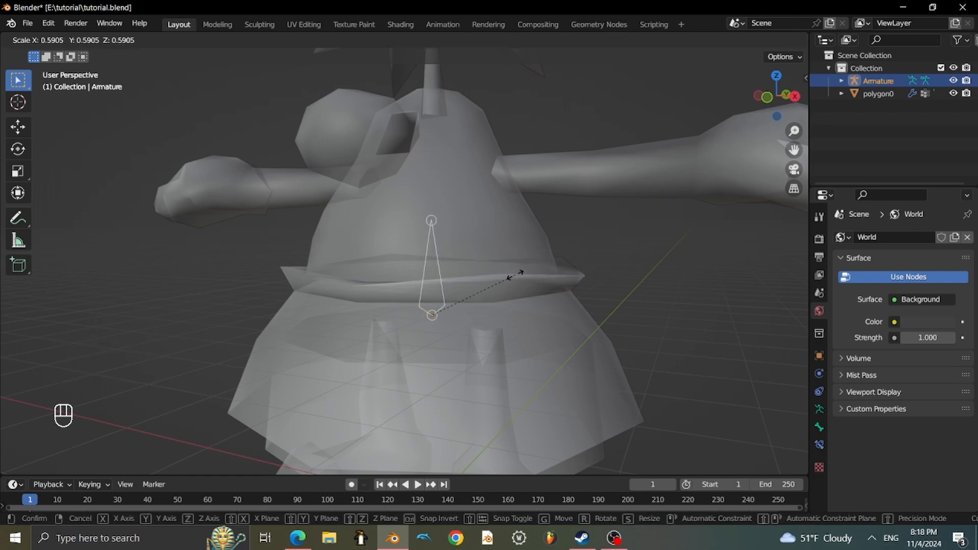
pyautogui.click(516, 275)
pyautogui.press('g')
pyautogui.press('z')
pyautogui.click(544, 275)
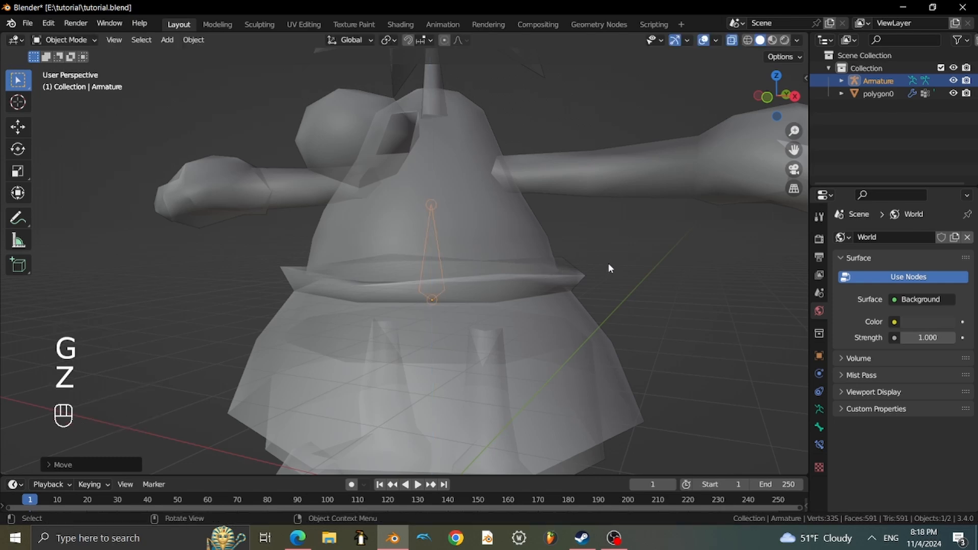
# Move the armature freely to test whether the unparented mesh follows, and undo the moves.
pyautogui.scroll(-4, 596, 255)
pyautogui.scroll(3, 588, 253)
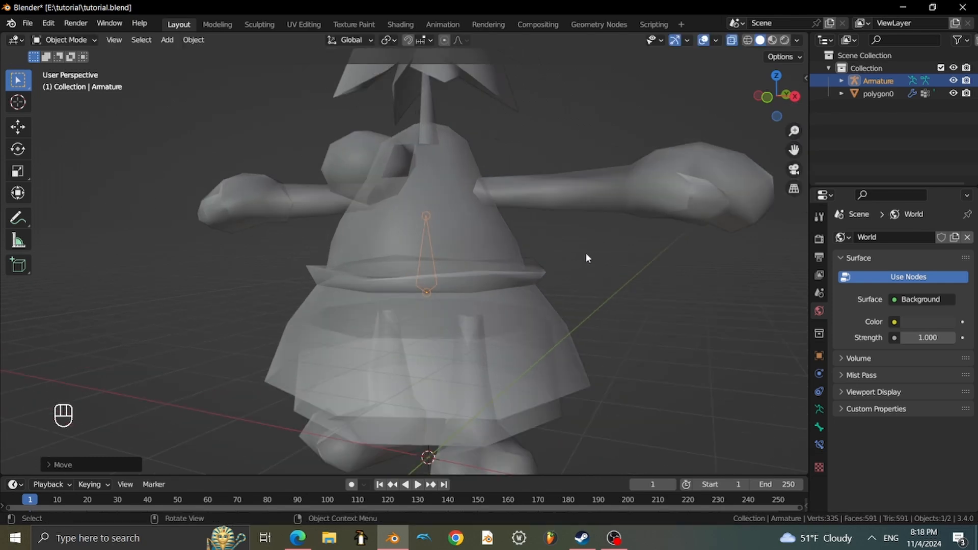
pyautogui.press('g')
pyautogui.hotkey('ctrl', 'z')
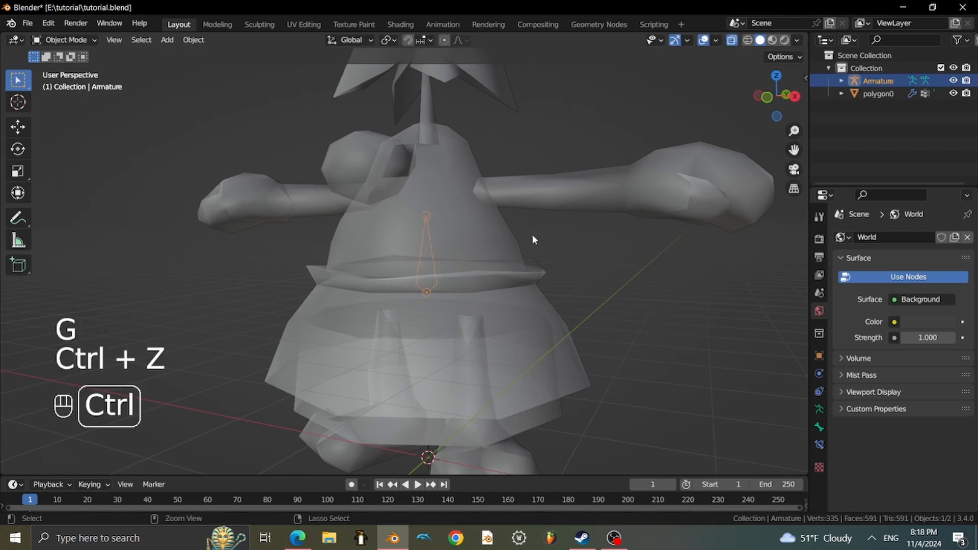
pyautogui.press('g')
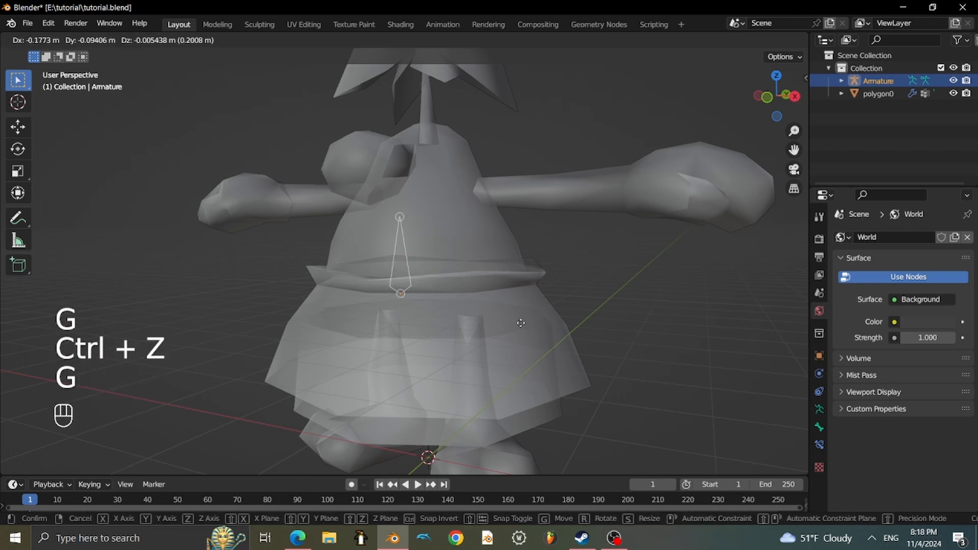
pyautogui.click(540, 277)
pyautogui.hotkey('ctrl', 'z')
# Parent the polygon0 mesh to the new armature using Armature Deform With Empty Groups.
pyautogui.moveTo(494, 279)
pyautogui.mouseDown(button='middle')
pyautogui.moveTo(508, 301)
pyautogui.moveTo(480, 258)
pyautogui.moveTo(498, 273)
pyautogui.mouseUp(button='middle')
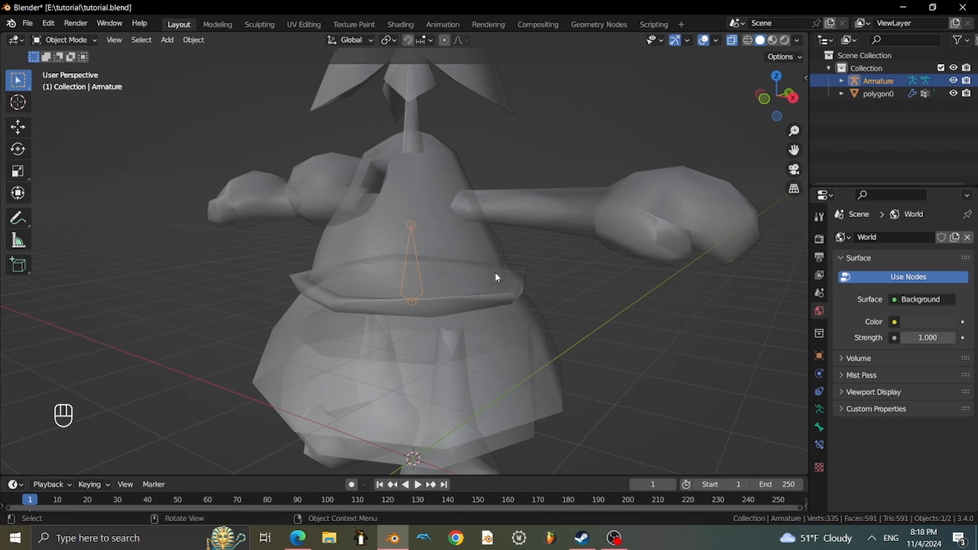
pyautogui.click(494, 271)
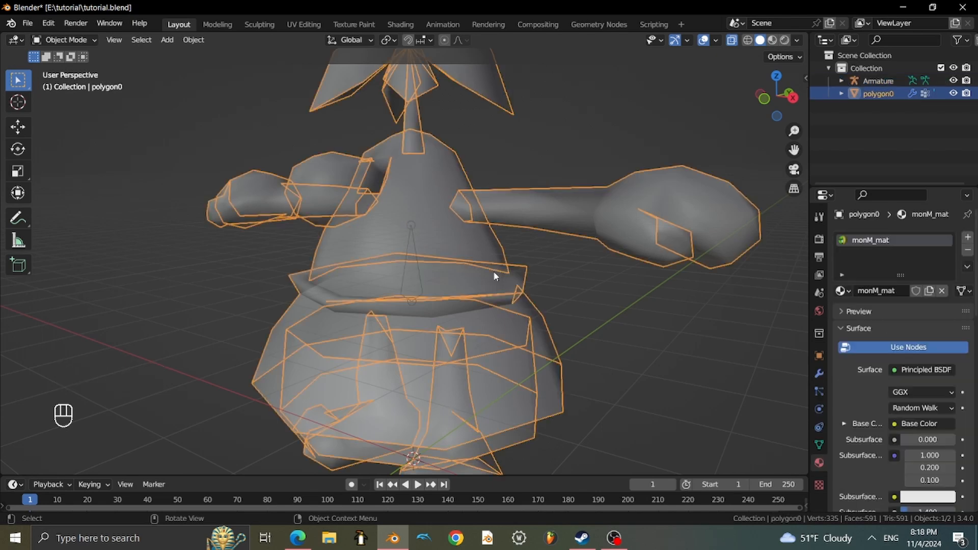
pyautogui.keyDown('shift'); pyautogui.click(412, 227); pyautogui.keyUp('shift')
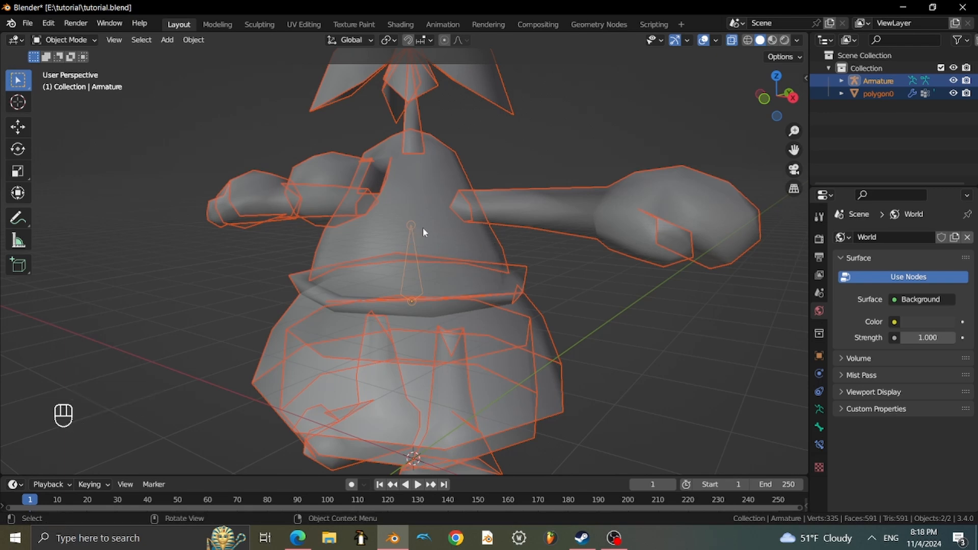
pyautogui.hotkey('ctrl', 'p')
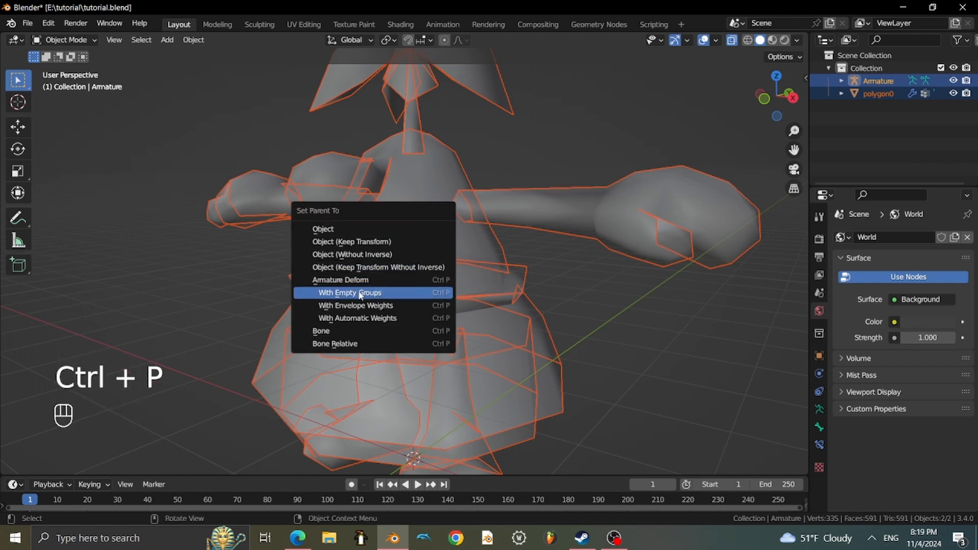
pyautogui.click(373, 293)
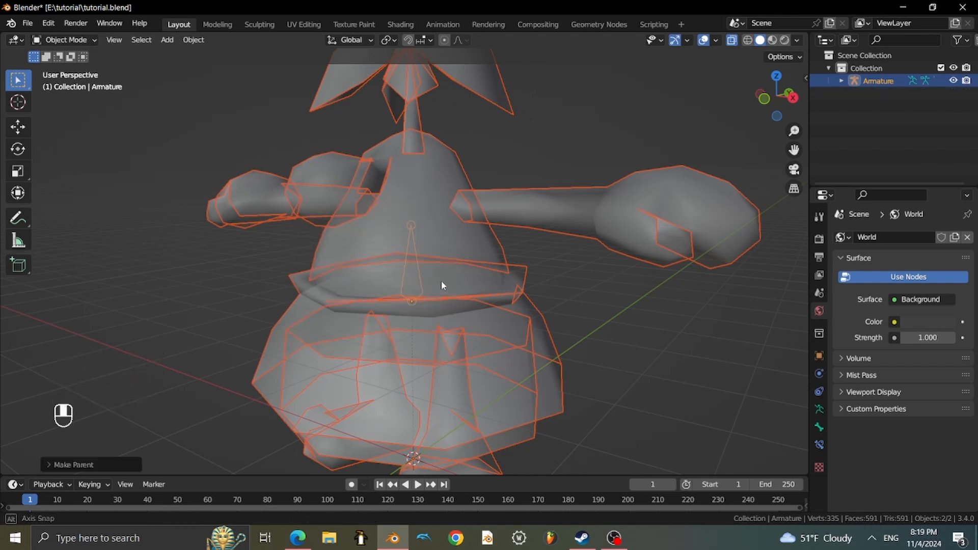
# Select only the armature, move it to test that the parented mesh follows, and undo the move.
pyautogui.click(412, 256)
pyautogui.click(411, 243)
pyautogui.press('g')
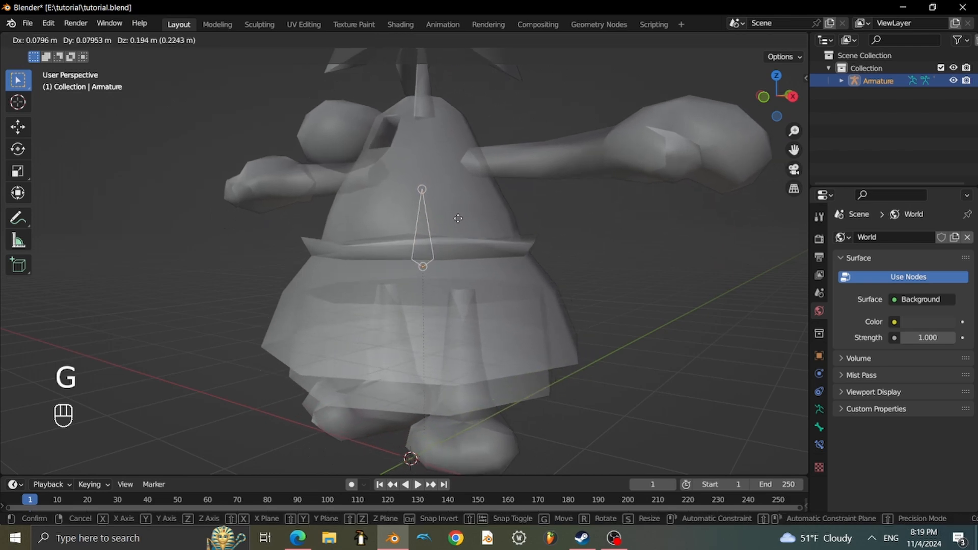
pyautogui.click(469, 228)
pyautogui.hotkey('ctrl', 'z')
pyautogui.moveTo(483, 236); pyautogui.dragTo(462, 291, button='middle')
pyautogui.scroll(2, 511, 228)
pyautogui.scroll(-1, 510, 228)
pyautogui.scroll(2, 463, 201)
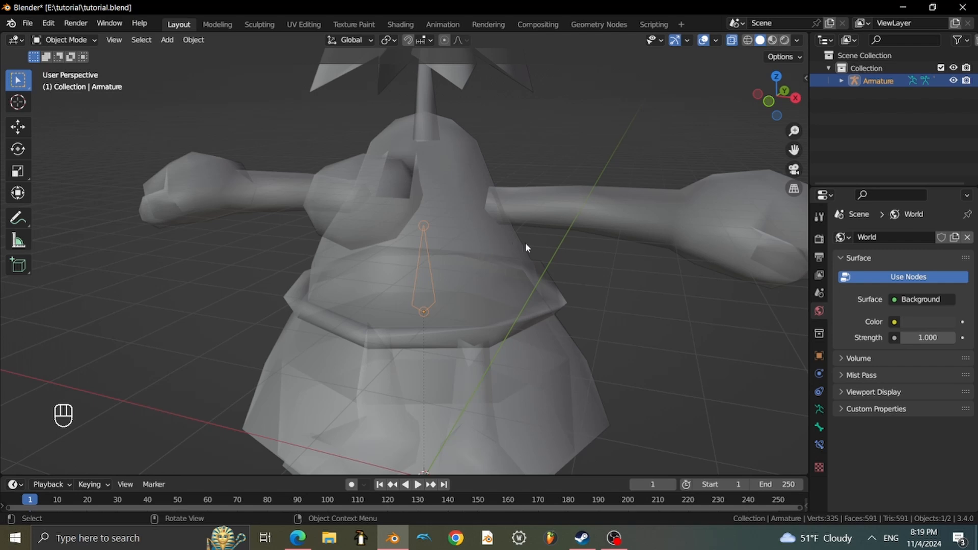
pyautogui.scroll(-2, 525, 242)
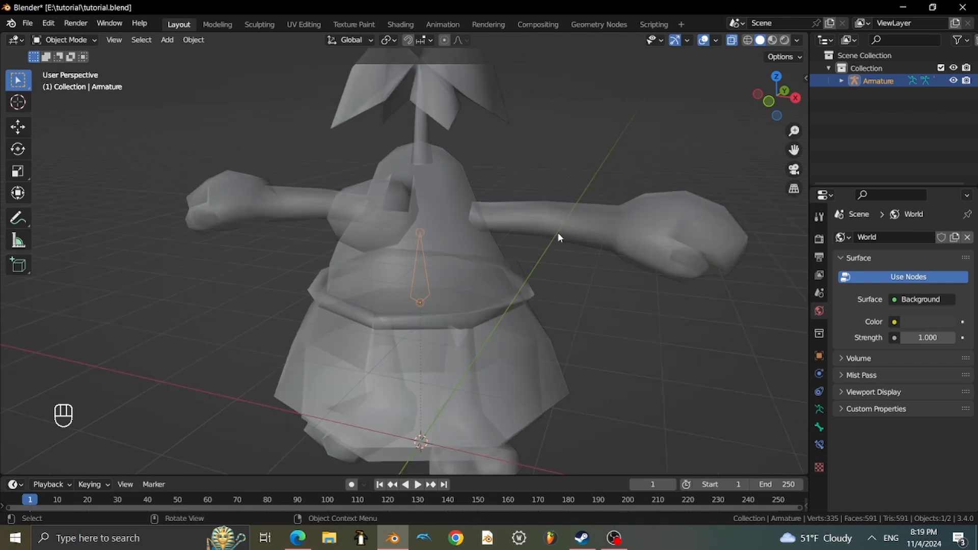
pyautogui.moveTo(552, 241); pyautogui.dragTo(575, 254, button='middle')
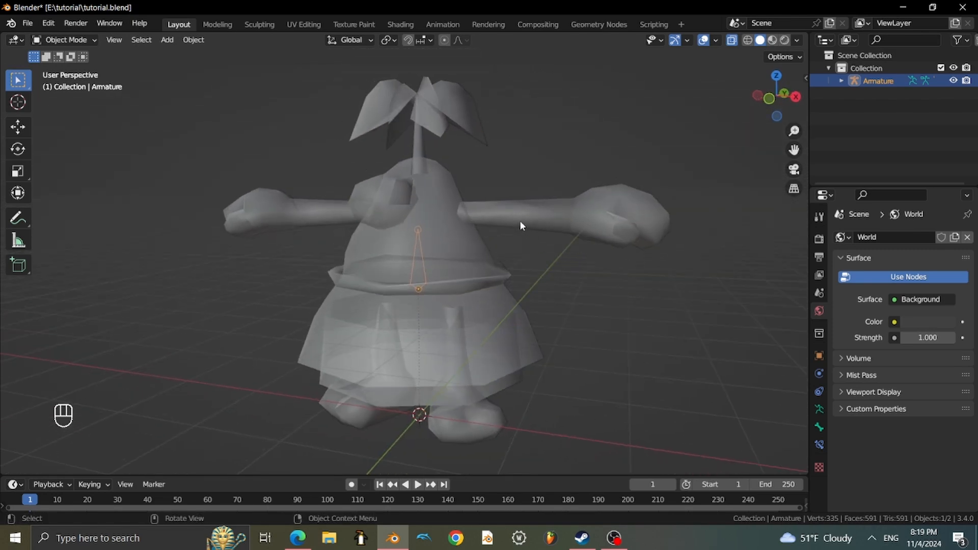
pyautogui.moveTo(510, 234); pyautogui.dragTo(518, 260, button='middle')
pyautogui.scroll(1, 518, 255)
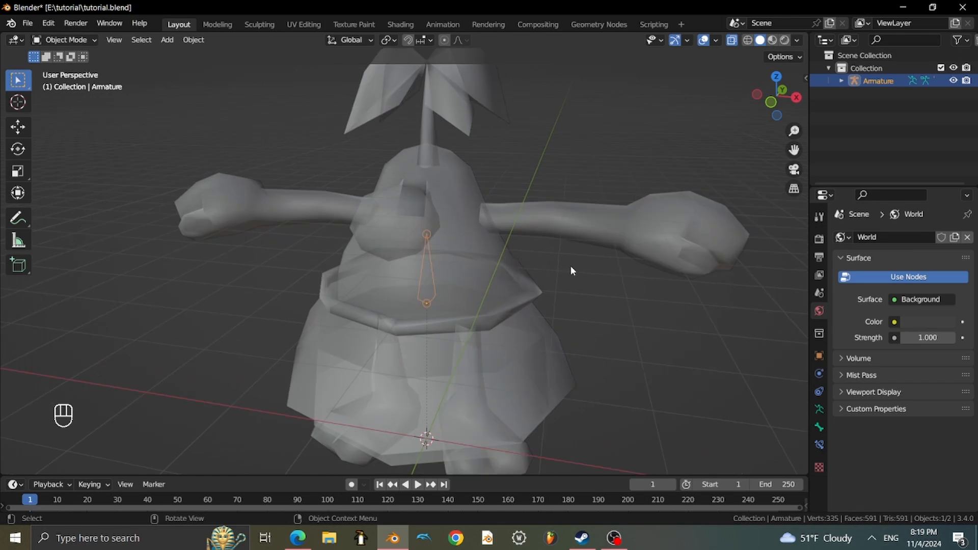
pyautogui.scroll(-1, 499, 353)
pyautogui.moveTo(497, 353); pyautogui.dragTo(479, 337, button='middle')
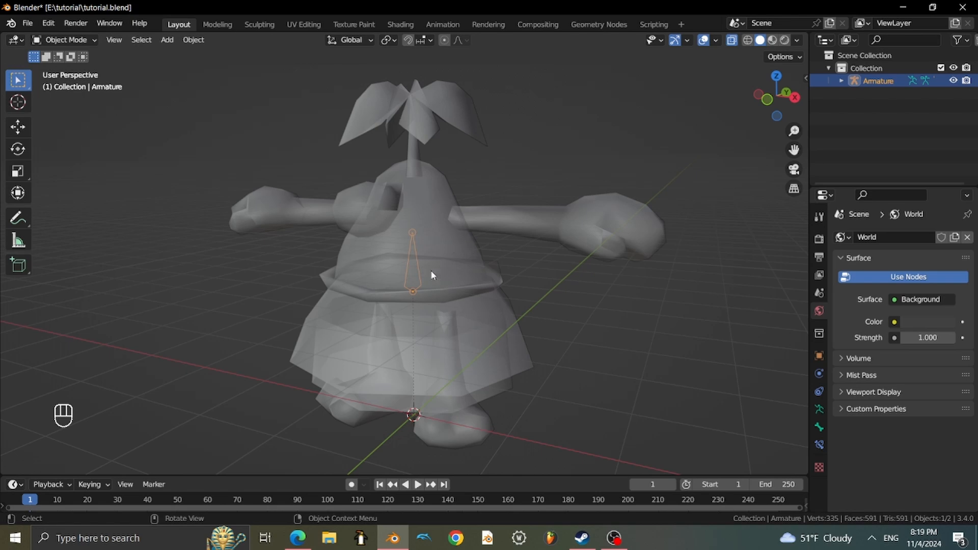
pyautogui.moveTo(525, 280); pyautogui.dragTo(545, 282, button='middle')
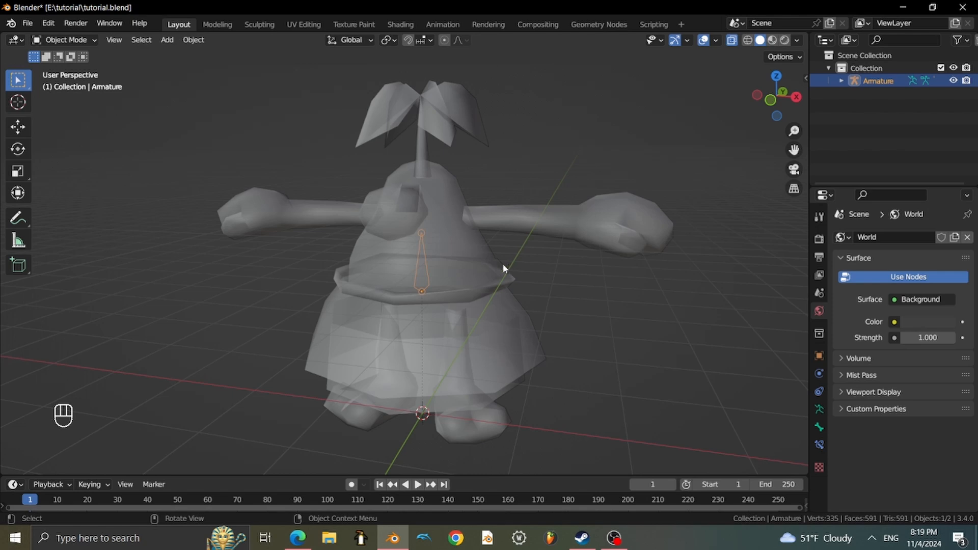
pyautogui.moveTo(503, 264)
pyautogui.mouseDown(button='middle')
pyautogui.moveTo(458, 274)
pyautogui.moveTo(489, 261)
pyautogui.mouseUp(button='middle')
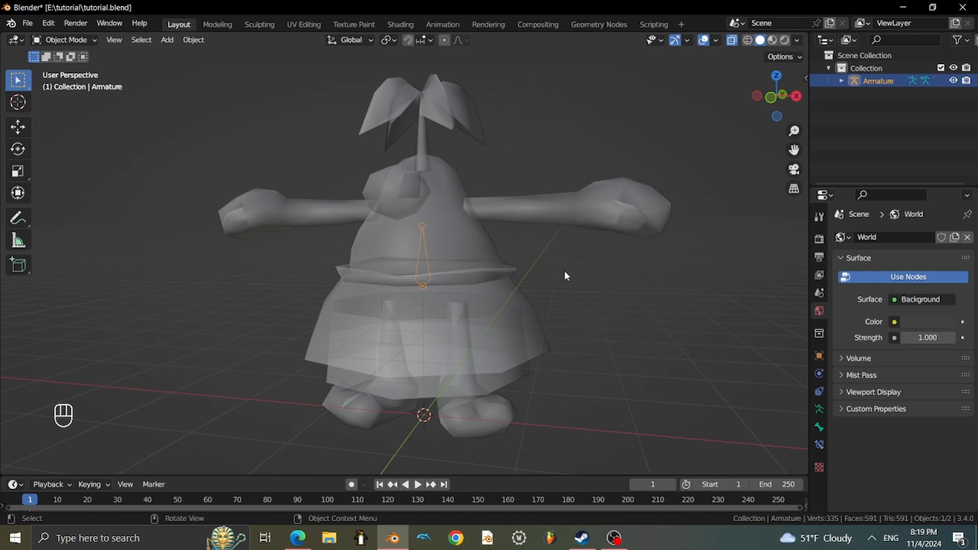
pyautogui.moveTo(524, 233); pyautogui.dragTo(512, 198, button='middle')
pyautogui.scroll(2, 512, 198)
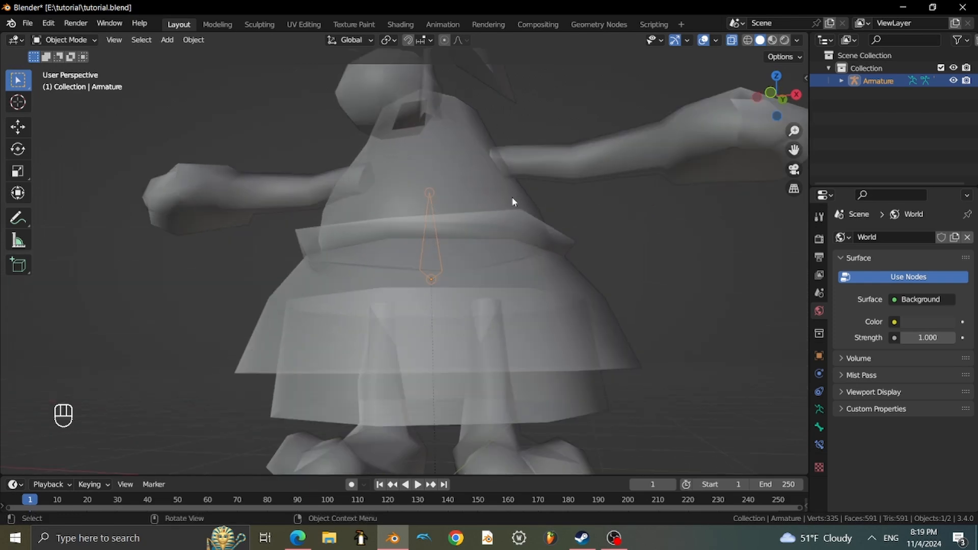
# Switch the armature to Pose Mode and select its bone.
pyautogui.click(78, 41)
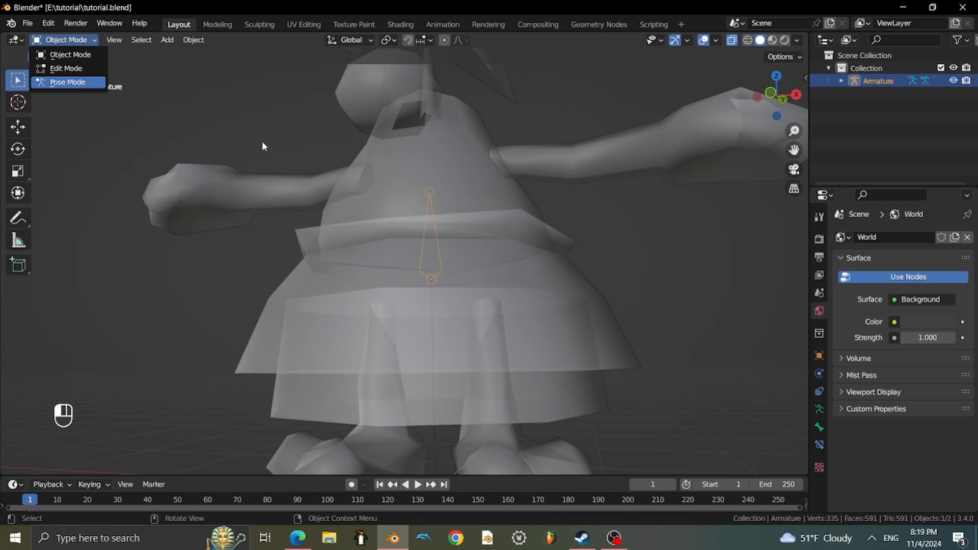
pyautogui.moveTo(370, 184); pyautogui.dragTo(373, 135, button='middle')
pyautogui.scroll(2, 427, 197)
pyautogui.click(427, 197)
pyautogui.moveTo(450, 214); pyautogui.dragTo(455, 252, button='middle')
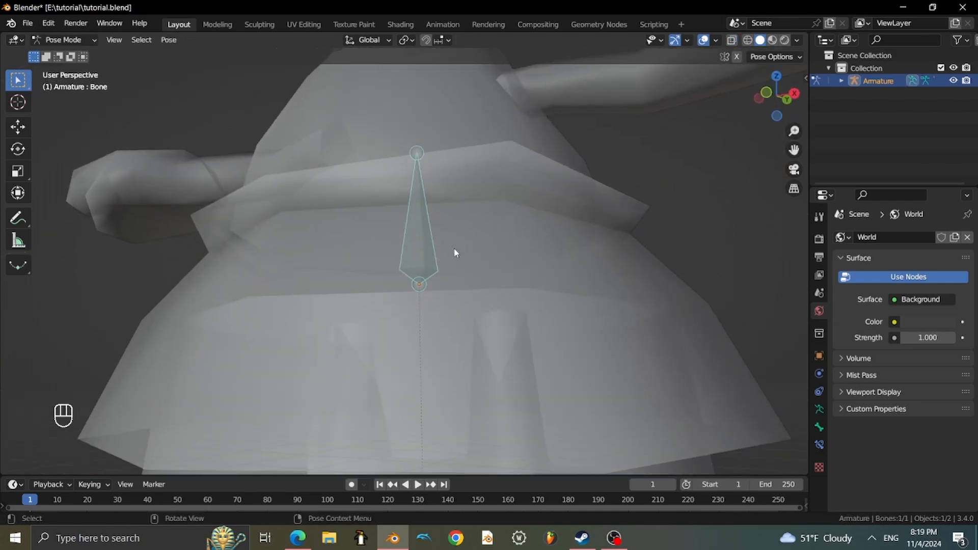
pyautogui.scroll(-4, 459, 254)
pyautogui.scroll(3, 465, 255)
# Switch the armature to Edit Mode so its bones can be edited.
pyautogui.click(64, 40)
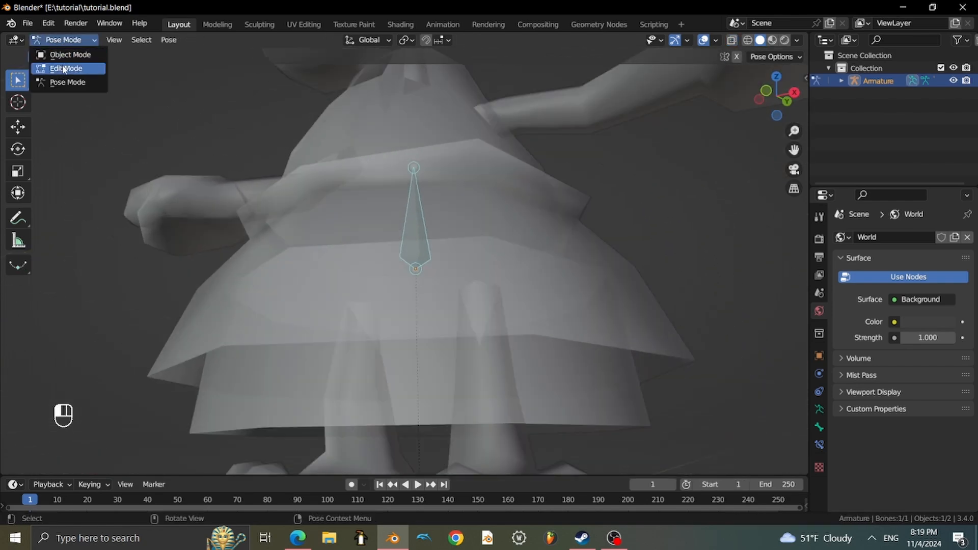
pyautogui.click(63, 69)
pyautogui.click(82, 39)
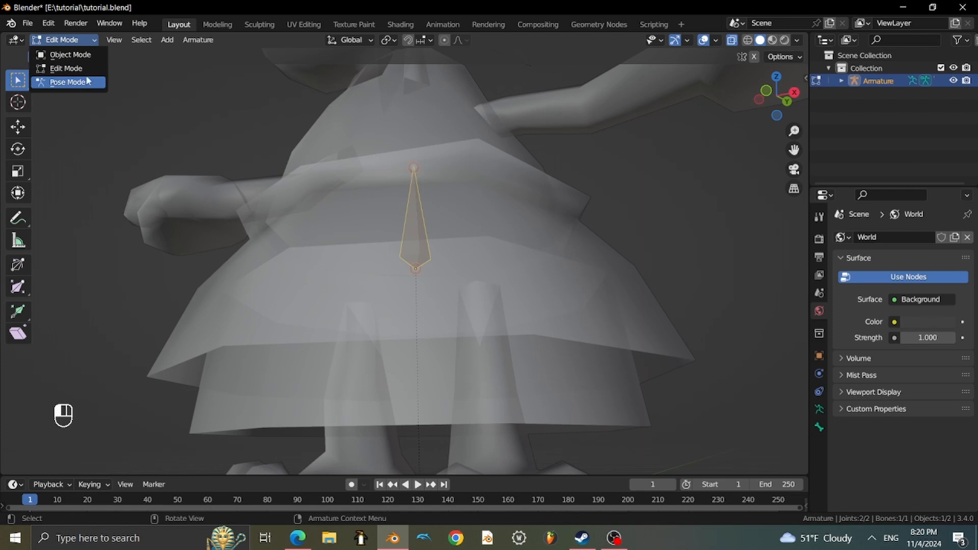
pyautogui.click(84, 68)
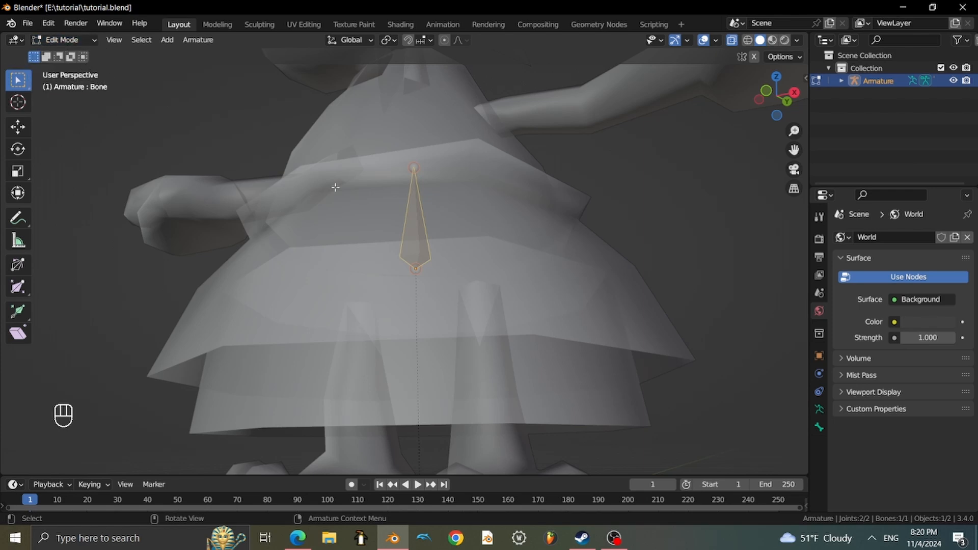
# Select the tip joint of the bone and move it slightly inside the character's torso.
pyautogui.moveTo(337, 188); pyautogui.dragTo(364, 155, button='middle')
pyautogui.moveTo(433, 221); pyautogui.dragTo(424, 254, button='middle')
pyautogui.click(431, 225)
pyautogui.press('g')
pyautogui.click(431, 237)
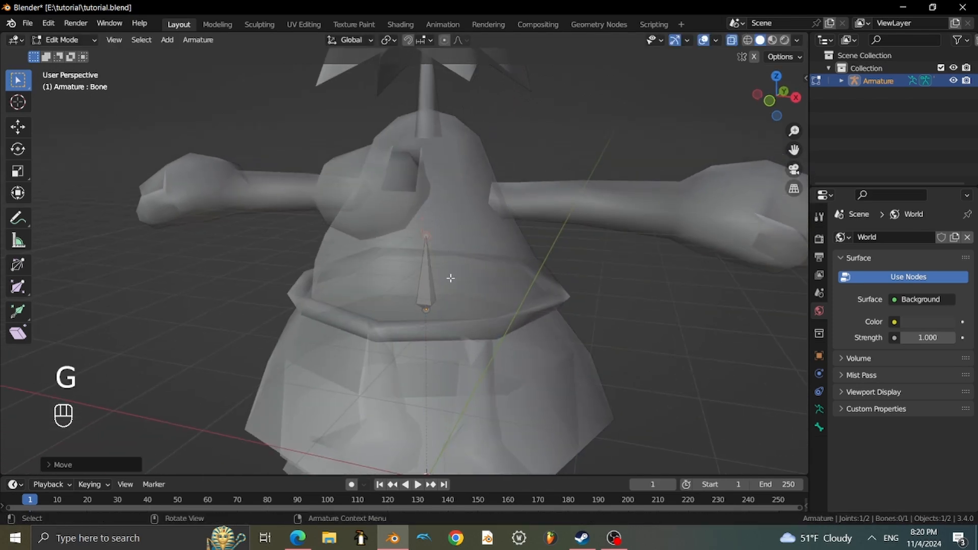
# Try extruding a bone upward along the Z axis from the first bone's tip, and undo it.
pyautogui.press('e')
pyautogui.press('z')
pyautogui.click(450, 252)
pyautogui.hotkey('ctrl', 'z')
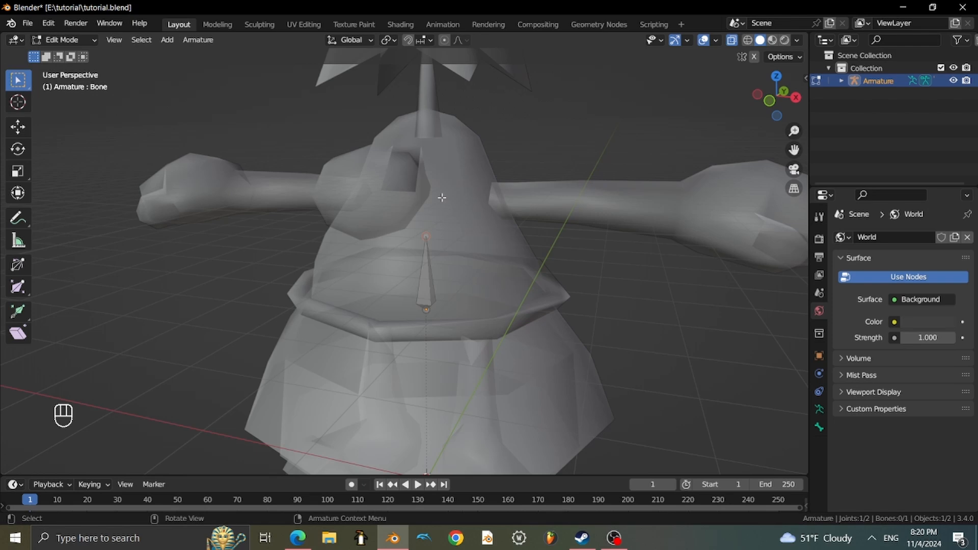
# Extrude a second bone from the first bone's tip straight up along the Z axis, ending just below the head's stem.
pyautogui.click(426, 274)
pyautogui.click(426, 309)
pyautogui.press('e')
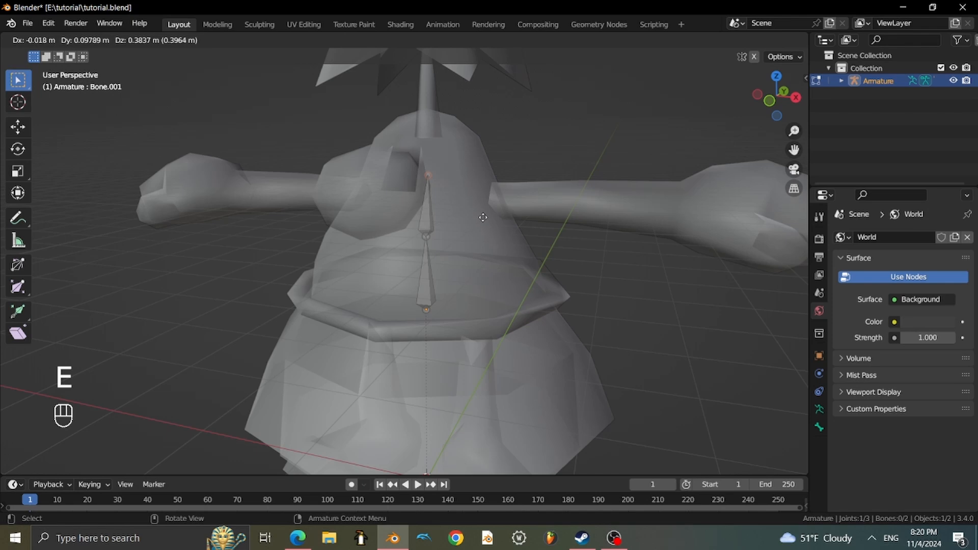
pyautogui.press('x')
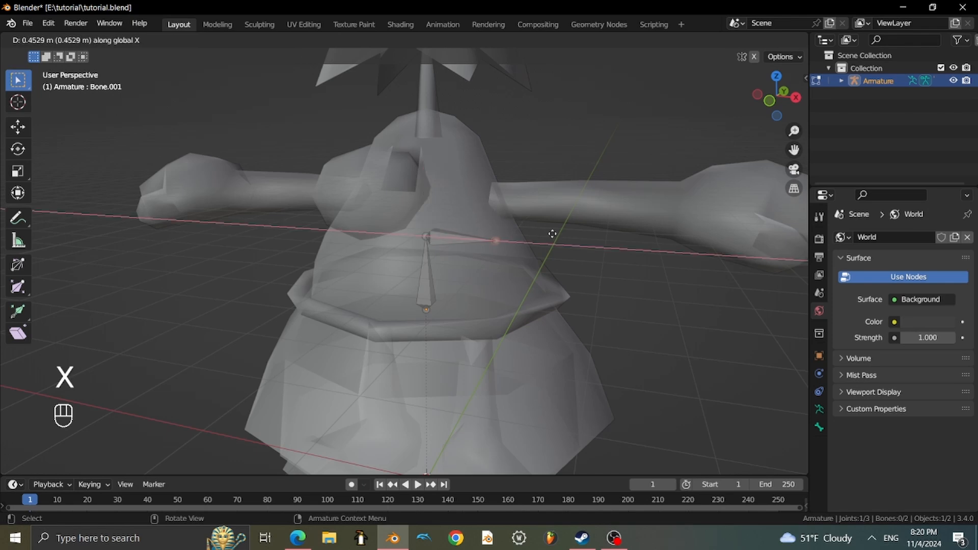
pyautogui.press('y')
pyautogui.press('z')
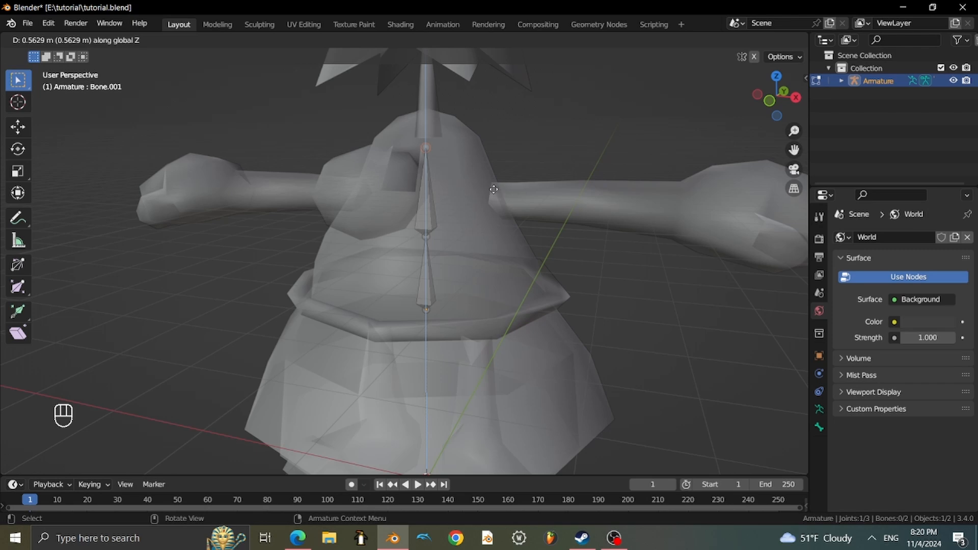
pyautogui.click(491, 194)
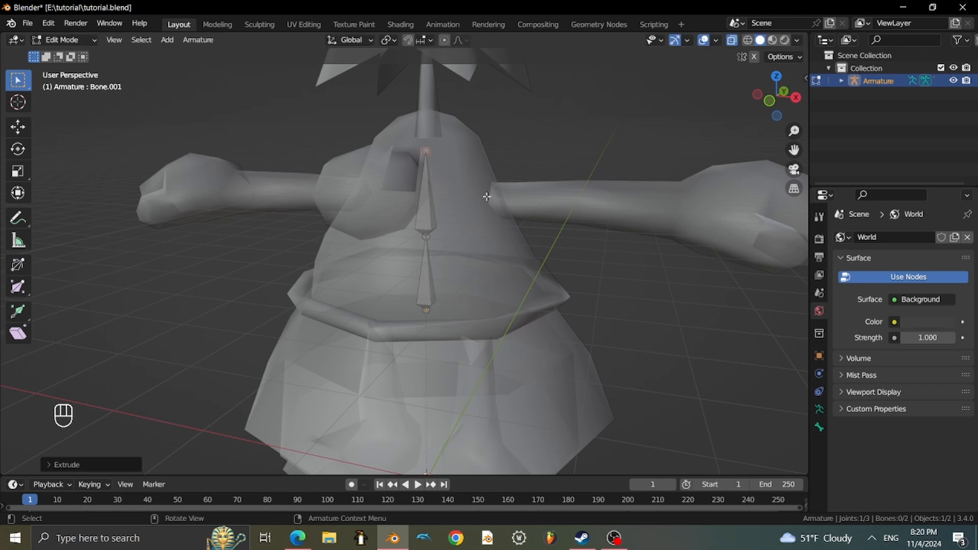
# Examine the two torso bones from several angles, selecting the lower and the upper bone in turn.
pyautogui.scroll(-4, 487, 197)
pyautogui.moveTo(487, 197); pyautogui.dragTo(405, 208, button='middle')
pyautogui.scroll(4, 404, 208)
pyautogui.click(393, 275)
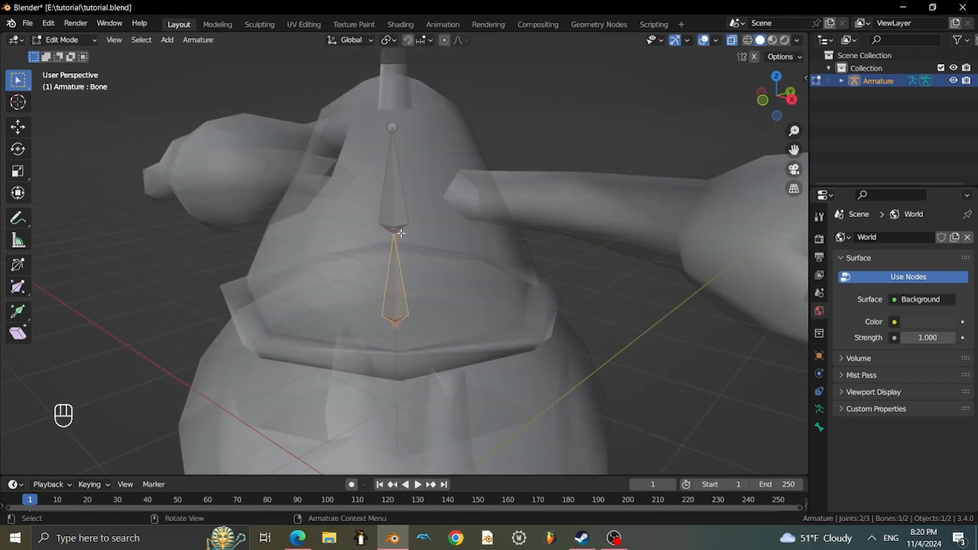
pyautogui.click(398, 204)
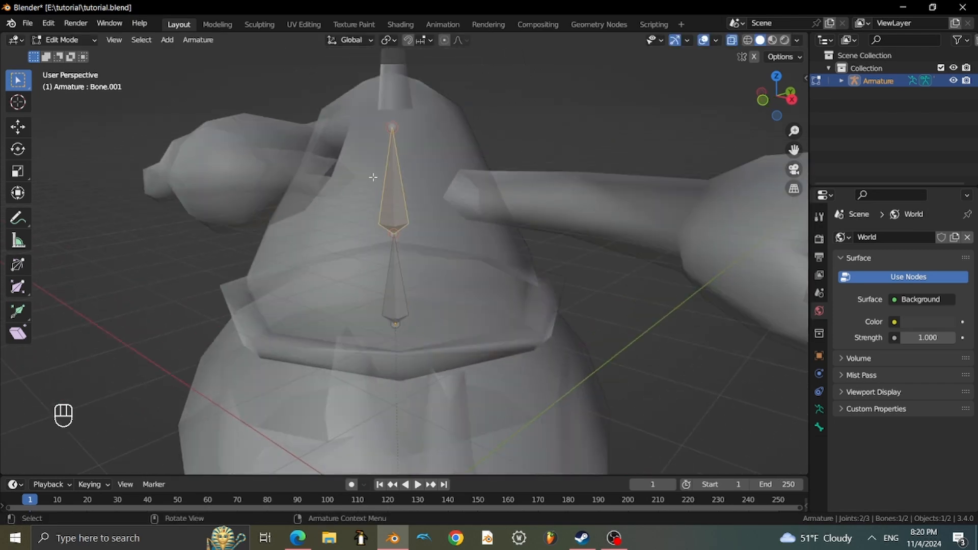
pyautogui.scroll(-3, 441, 257)
pyautogui.moveTo(441, 257); pyautogui.dragTo(456, 203, button='middle')
pyautogui.scroll(4, 440, 253)
pyautogui.click(441, 251)
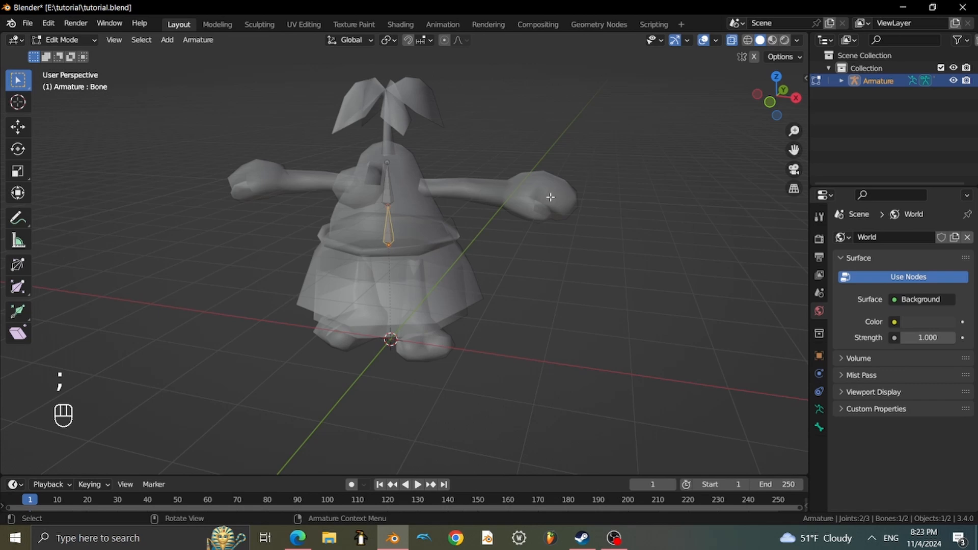
# Try extruding a bone sideways along the X axis from the lower torso bone's base joint toward the hip.
pyautogui.moveTo(563, 208); pyautogui.dragTo(523, 184, button='middle')
pyautogui.scroll(2, 551, 213)
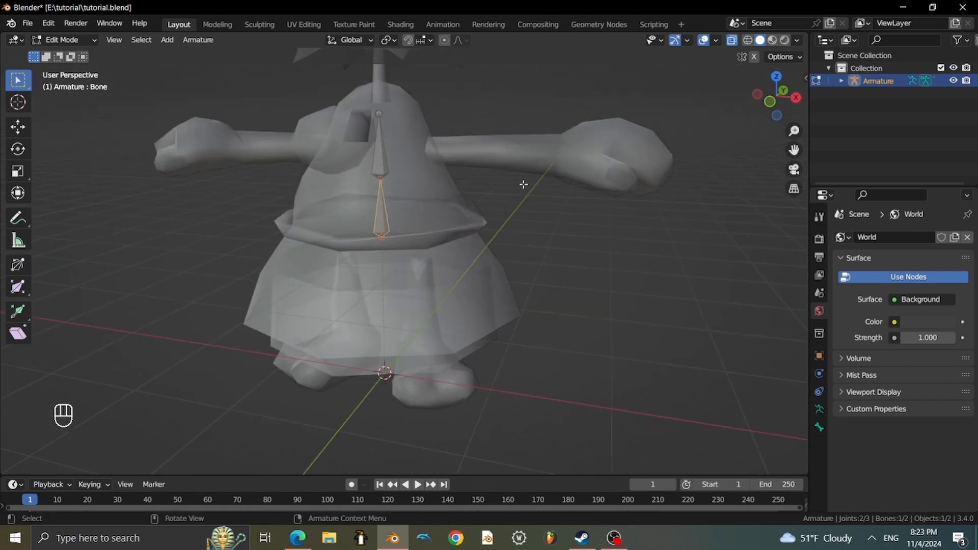
pyautogui.moveTo(475, 241); pyautogui.dragTo(509, 216, button='middle')
pyautogui.scroll(4, 375, 222)
pyautogui.click(375, 221)
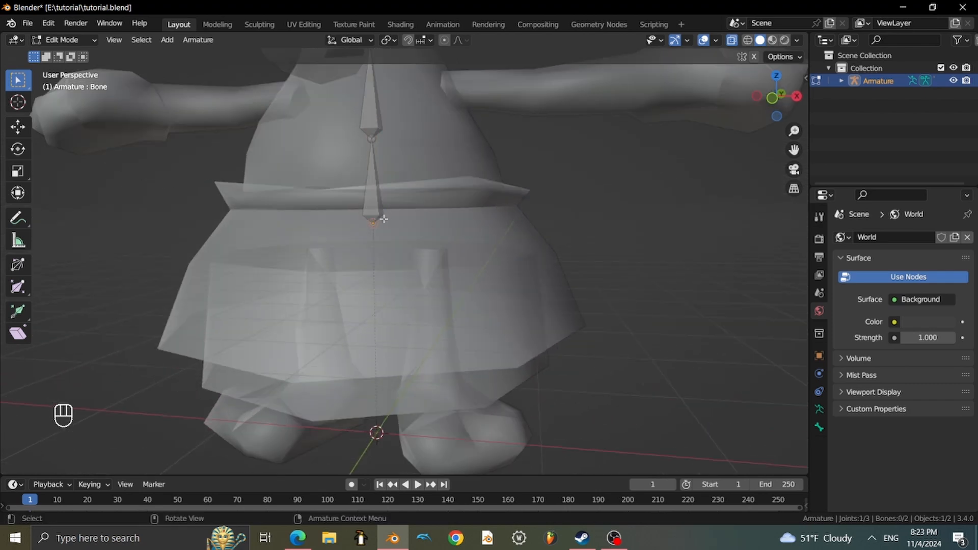
pyautogui.moveTo(391, 228); pyautogui.dragTo(413, 255, button='middle')
pyautogui.press('e')
pyautogui.press('x')
pyautogui.click(487, 260)
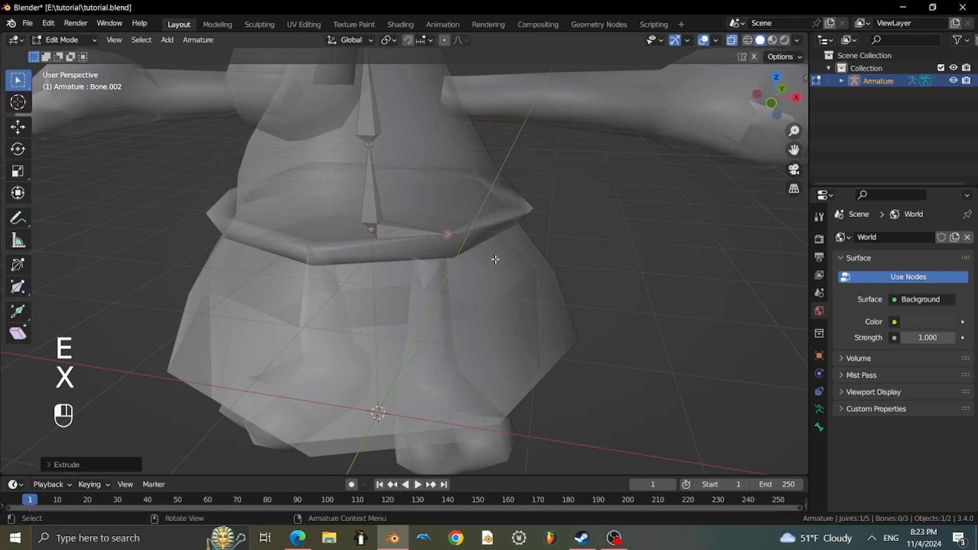
# Try lowering the hip bone's tip and extruding a leg bone downward along Z, and undo back to the two torso bones.
pyautogui.moveTo(493, 259); pyautogui.dragTo(492, 265, button='middle')
pyautogui.press('g')
pyautogui.click(492, 271)
pyautogui.press('e')
pyautogui.press('z')
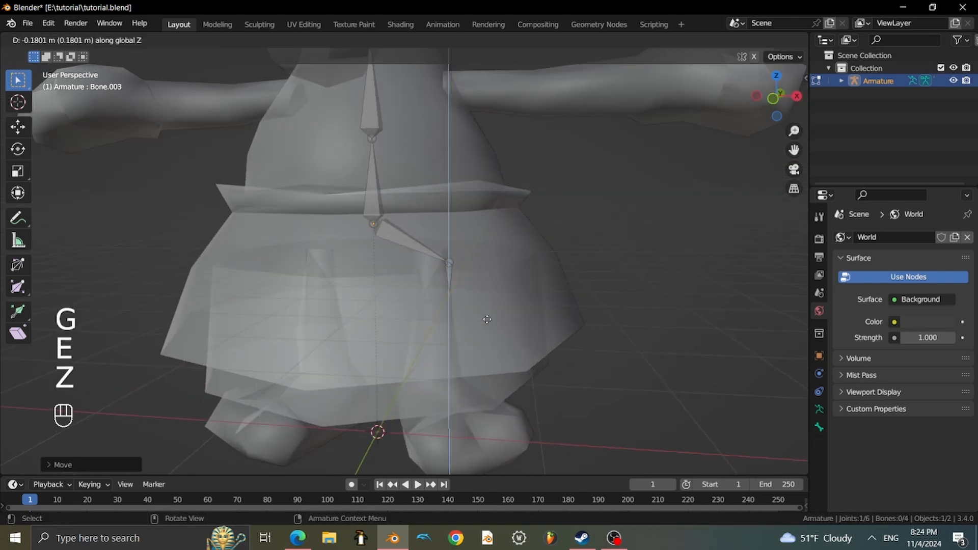
pyautogui.click(492, 341)
pyautogui.hotkey('ctrl', 'z')
pyautogui.hotkey('ctrl', 'z')
pyautogui.hotkey('ctrl', 'z')
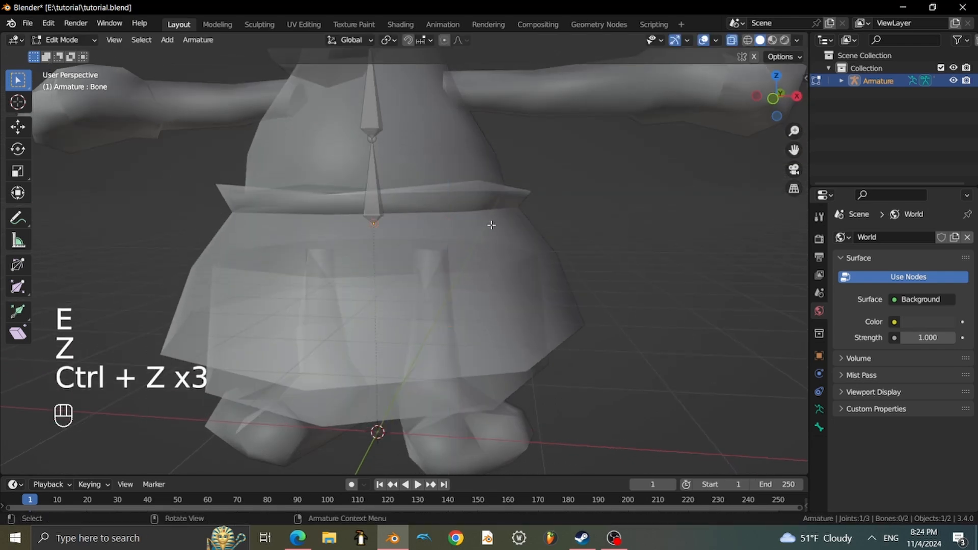
# Try extruding a bone about 0.45 m along the X axis from the lower torso bone's base joint, and undo it.
pyautogui.moveTo(492, 225); pyautogui.dragTo(485, 157, button='middle')
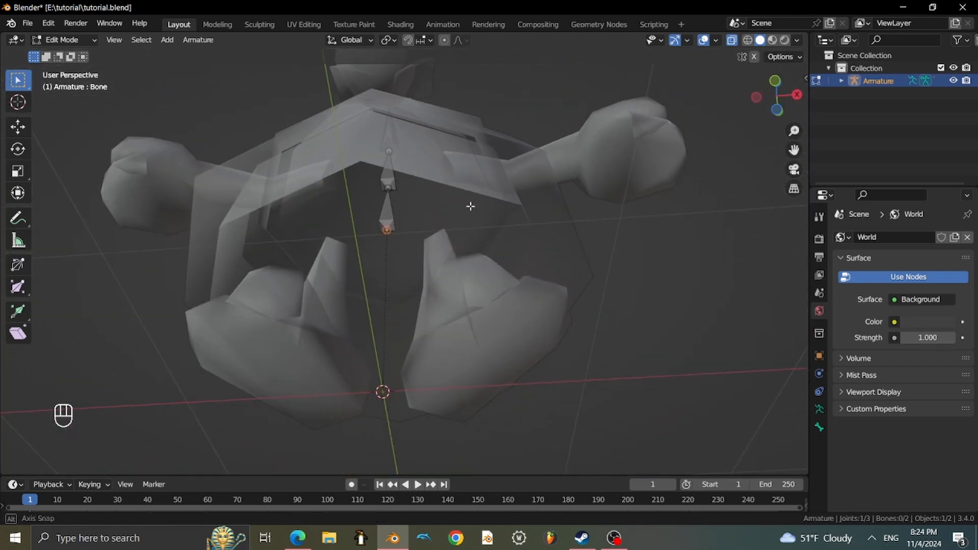
pyautogui.moveTo(469, 204)
pyautogui.mouseDown(button='middle')
pyautogui.moveTo(443, 319)
pyautogui.moveTo(470, 169)
pyautogui.moveTo(395, 259)
pyautogui.moveTo(545, 224)
pyautogui.moveTo(472, 221)
pyautogui.mouseUp(button='middle')
pyautogui.scroll(-9, 563, 211)
pyautogui.moveTo(535, 216); pyautogui.dragTo(488, 208, button='middle')
pyautogui.keyDown('shift'); pyautogui.moveTo(482, 262); pyautogui.dragTo(395, 244, button='middle'); pyautogui.keyUp('shift')
pyautogui.scroll(1, 414, 233)
pyautogui.scroll(2, 413, 233)
pyautogui.press('e')
pyautogui.press('x')
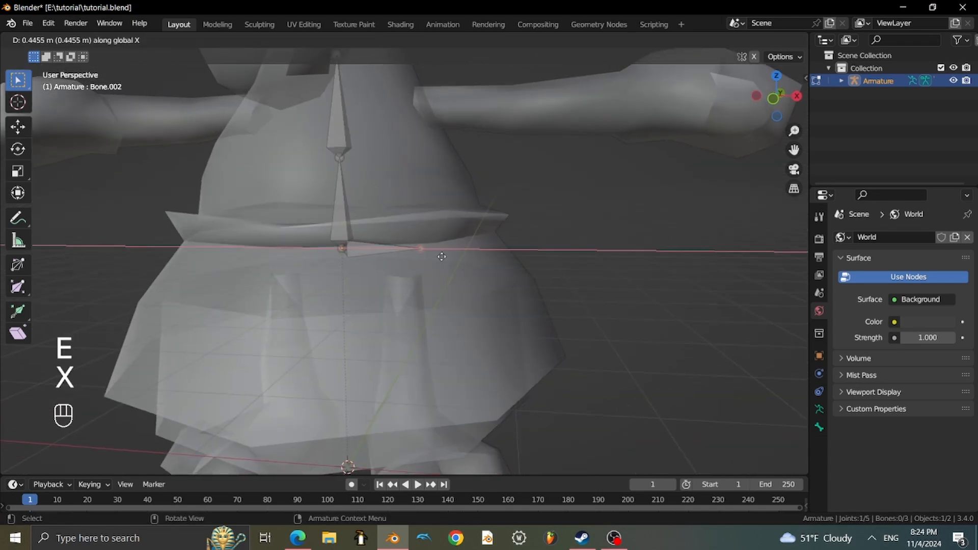
pyautogui.click(441, 256)
pyautogui.hotkey('ctrl', 'z')
# Duplicate the lower torso bone and shift the copy about 0.35 m along the X axis, above the leg.
pyautogui.click(356, 229)
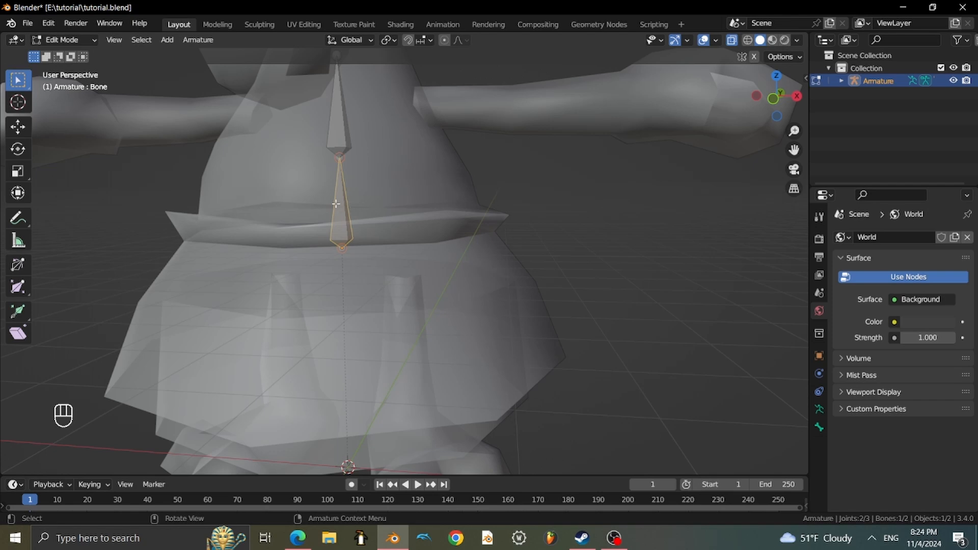
pyautogui.hotkey('shift', 'd')
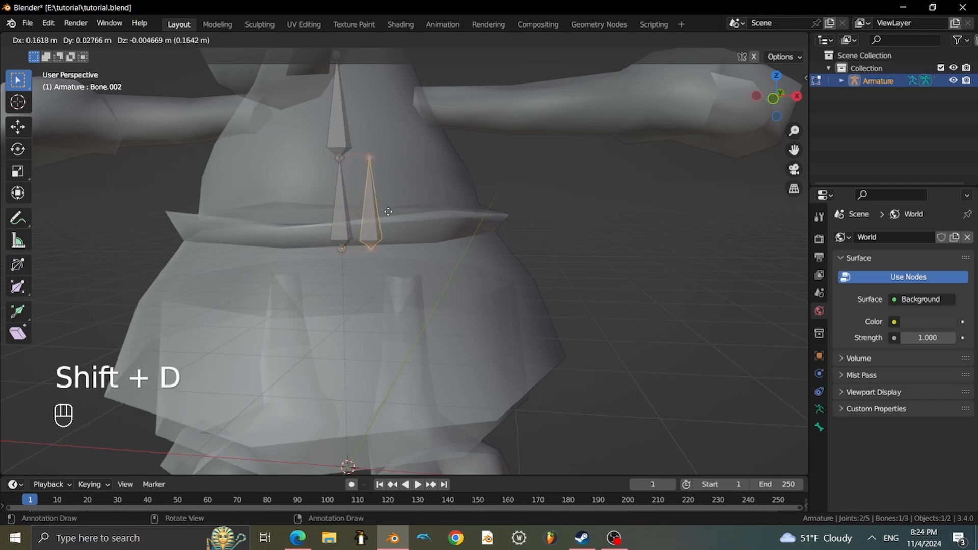
pyautogui.press('x')
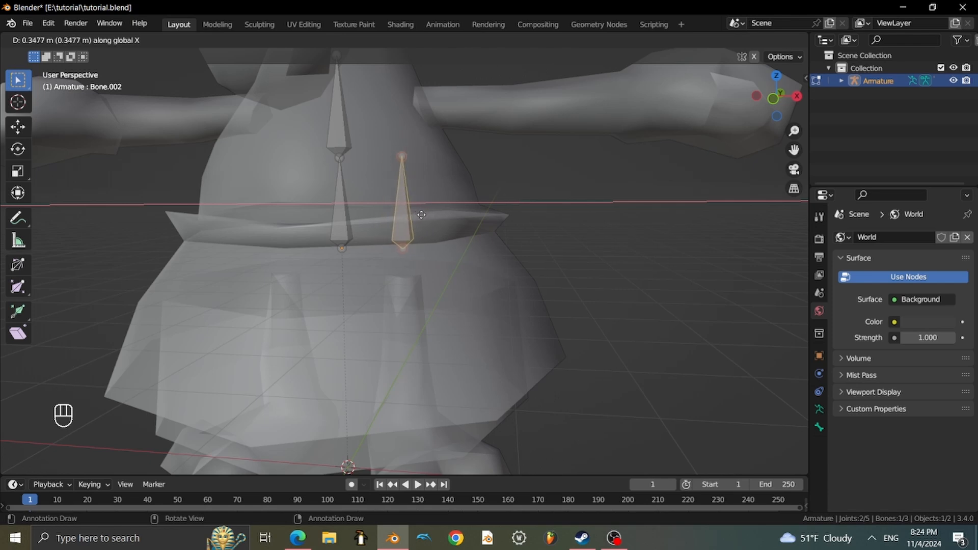
pyautogui.click(419, 215)
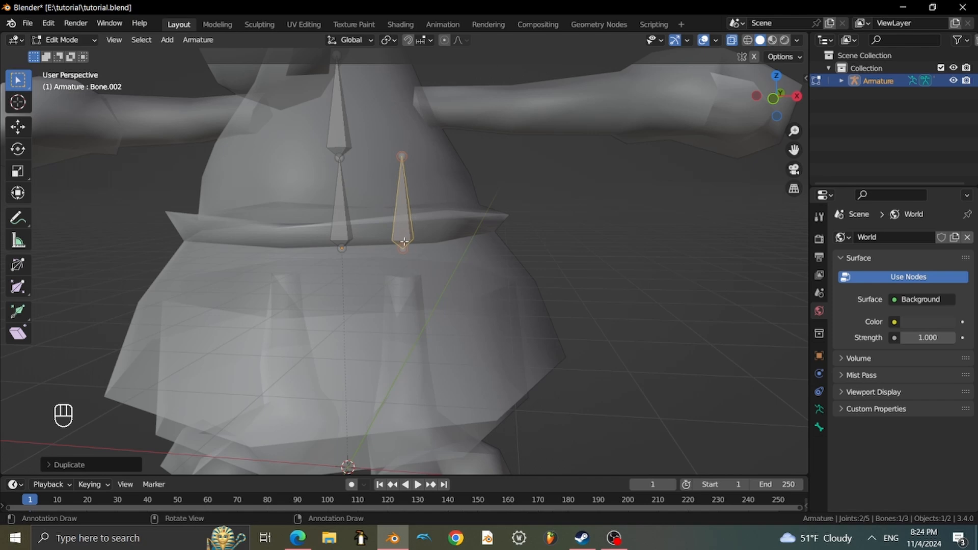
# Try rotating the duplicated bone 180° about the global Y axis, and undo the rotation.
pyautogui.moveTo(413, 307); pyautogui.dragTo(430, 267, button='middle')
pyautogui.scroll(2, 432, 260)
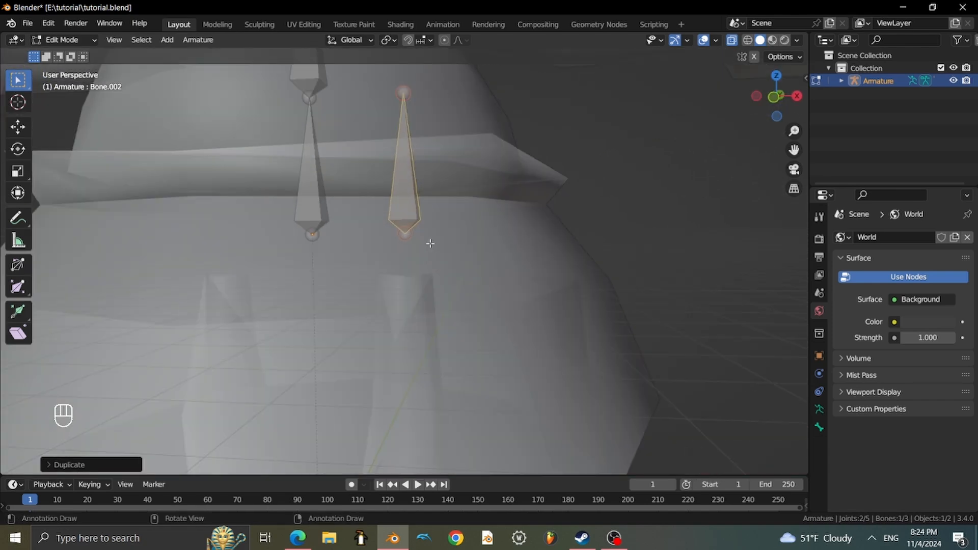
pyautogui.scroll(-1, 430, 235)
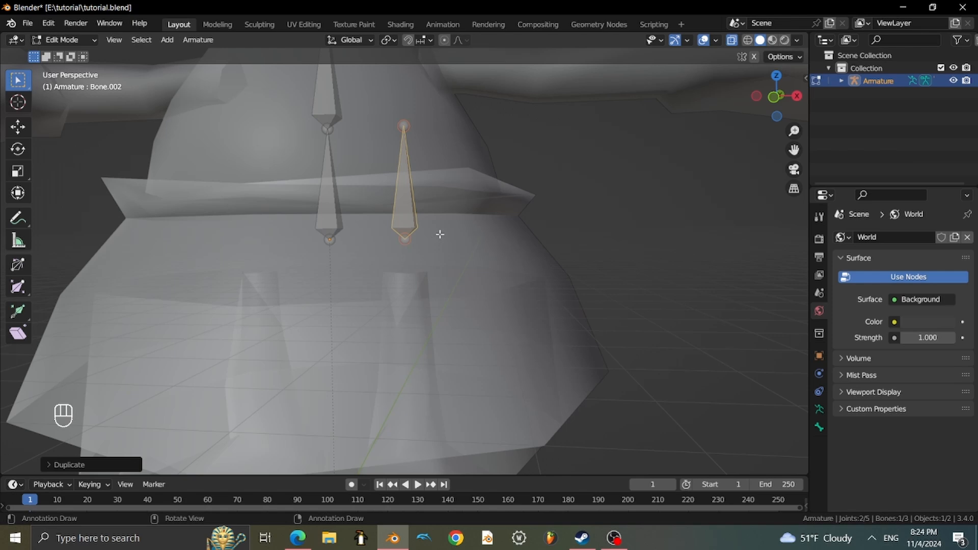
pyautogui.press('r')
pyautogui.press('x')
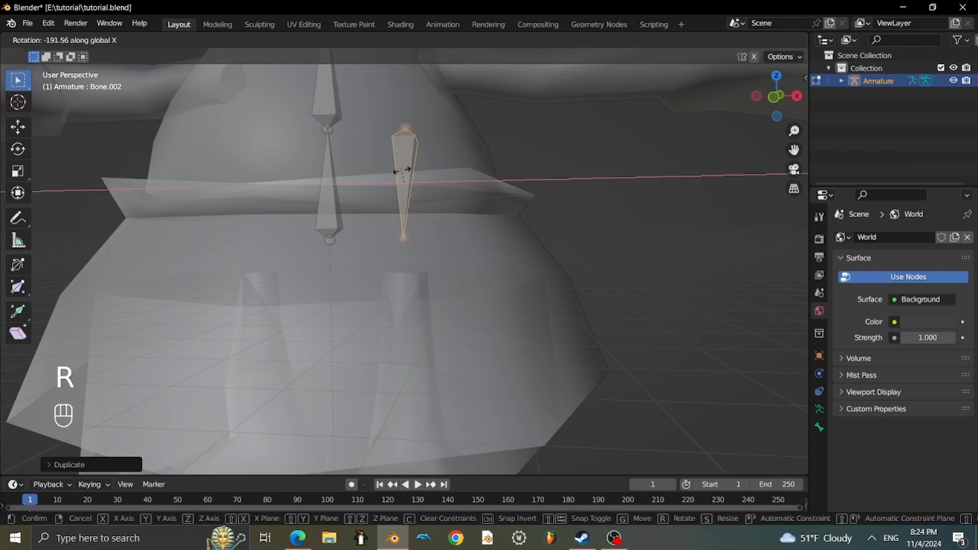
pyautogui.press('y')
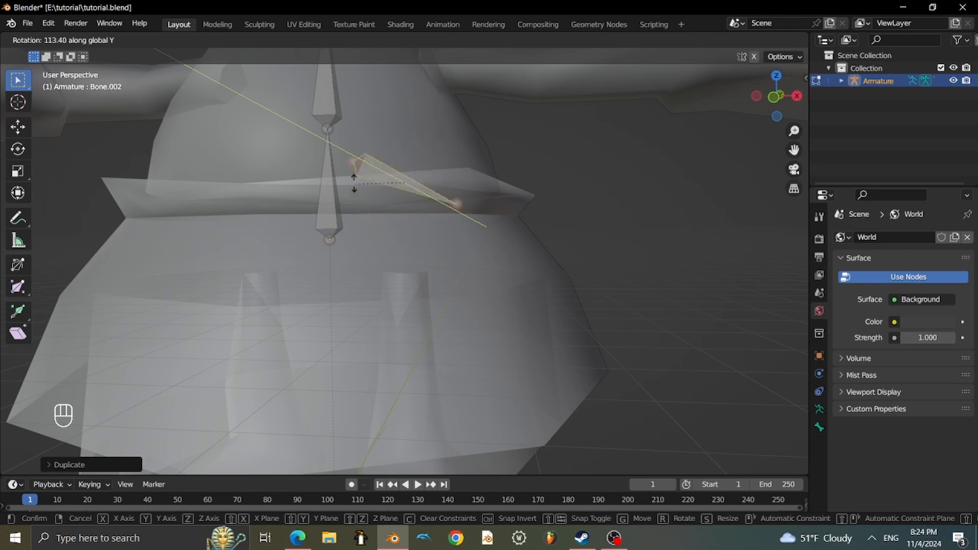
pyautogui.write('180')
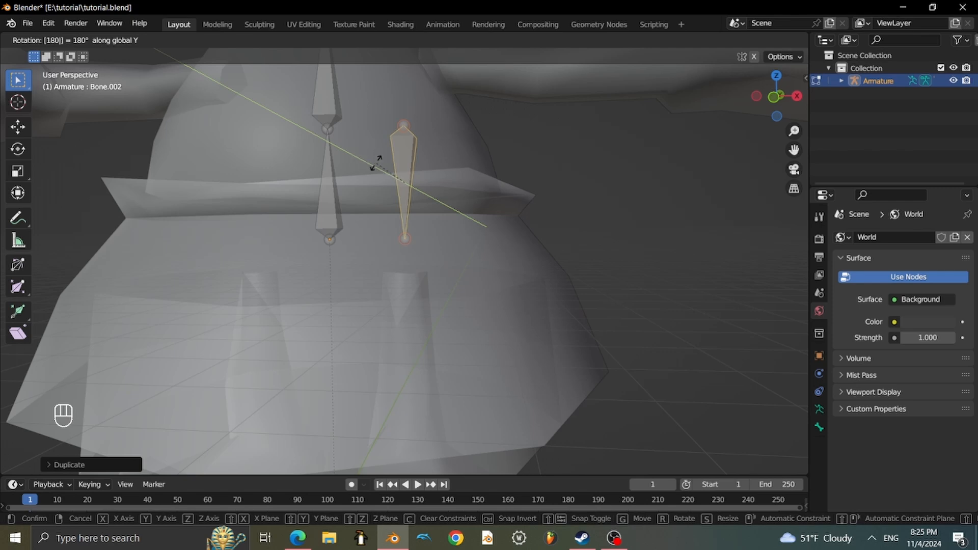
pyautogui.click(405, 173)
pyautogui.hotkey('ctrl', 'z')
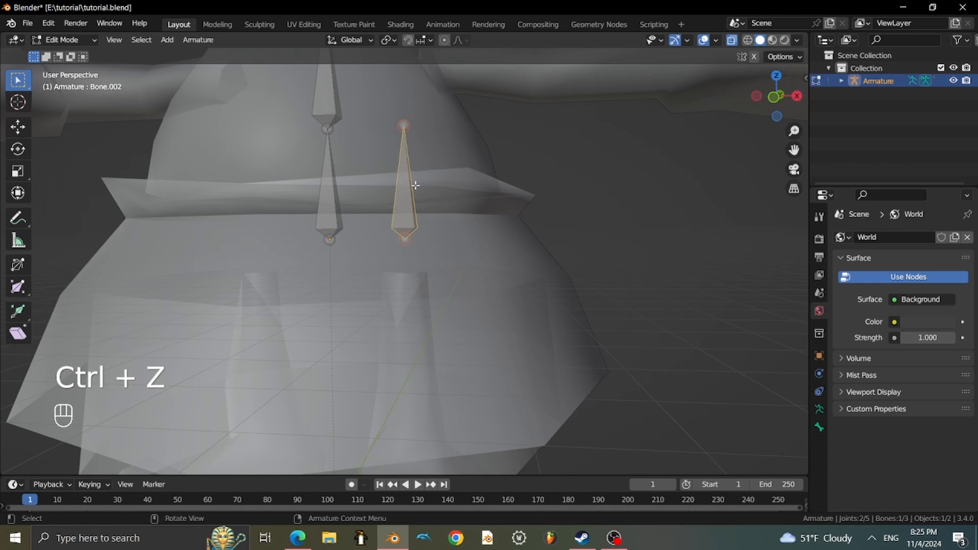
# Try flipping the duplicated bone by moving its tip joint down along the Z axis into the leg, and undo the move.
pyautogui.click(404, 127)
pyautogui.press('g')
pyautogui.press('z')
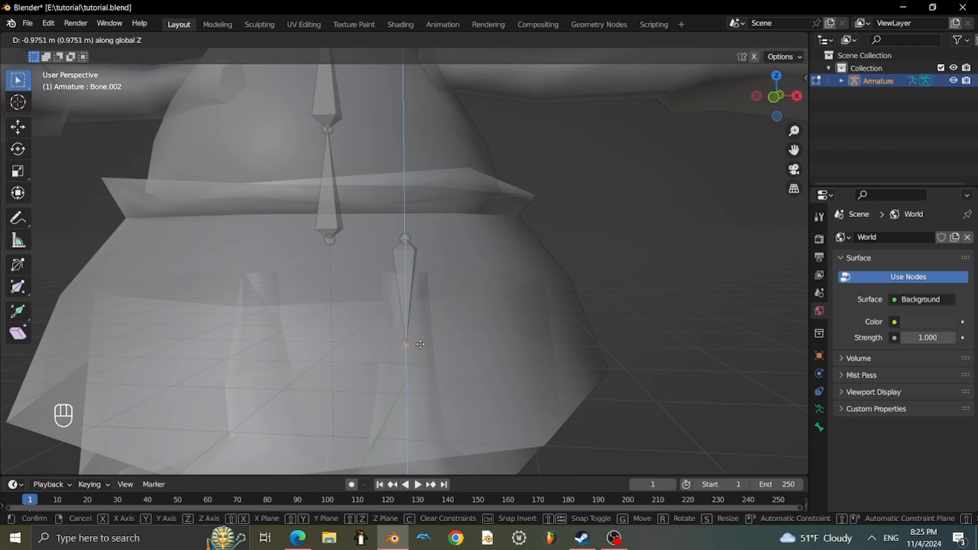
pyautogui.click(420, 327)
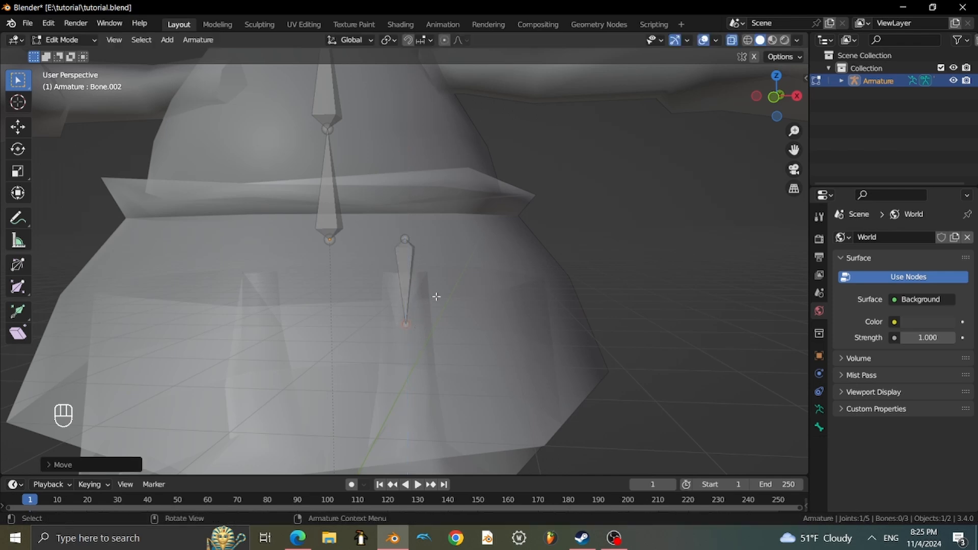
pyautogui.moveTo(448, 280); pyautogui.dragTo(436, 268, button='middle')
pyautogui.hotkey('ctrl', 'z')
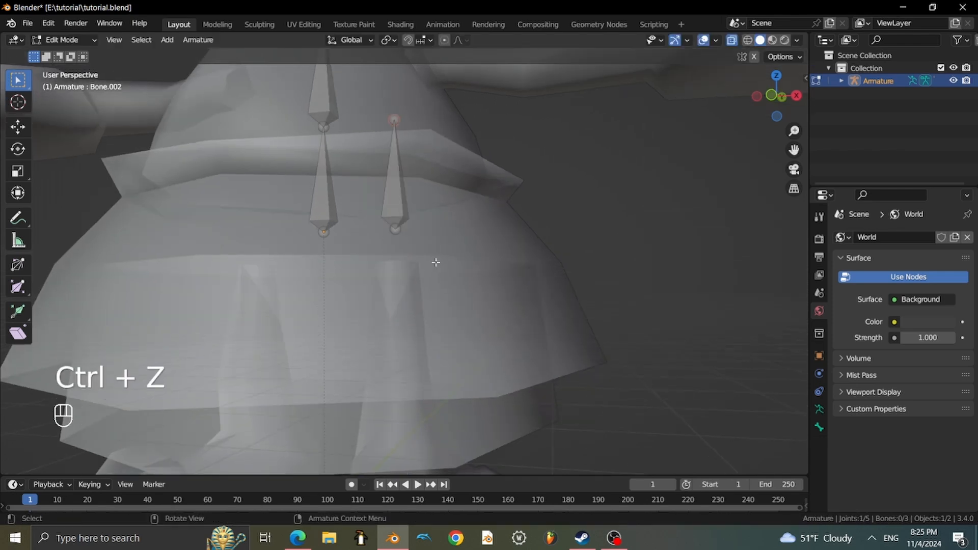
# Select the whole duplicated bone and rotate it 180° about the global Y axis so its tip points down.
pyautogui.click(397, 189)
pyautogui.moveTo(415, 212); pyautogui.dragTo(458, 259, button='middle')
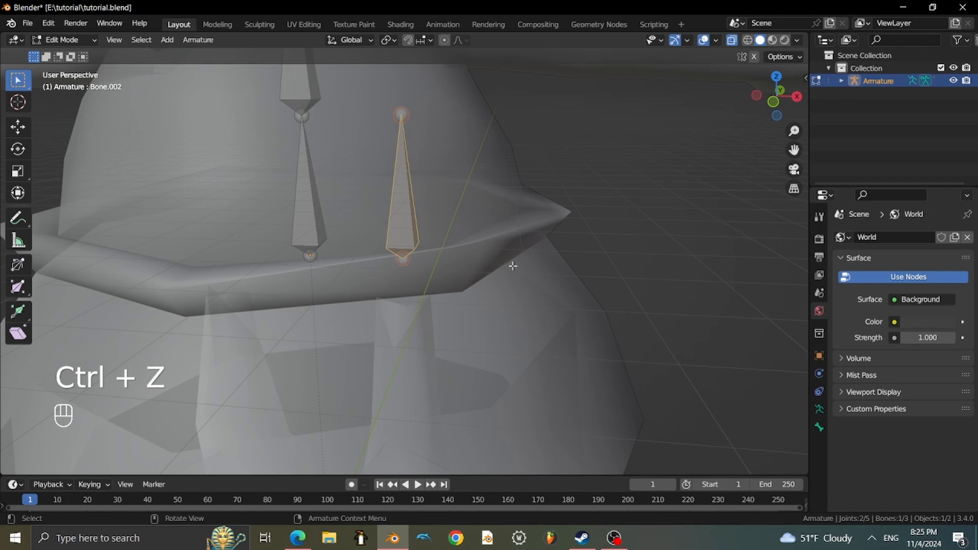
pyautogui.scroll(-2, 513, 266)
pyautogui.press('r')
pyautogui.press('x')
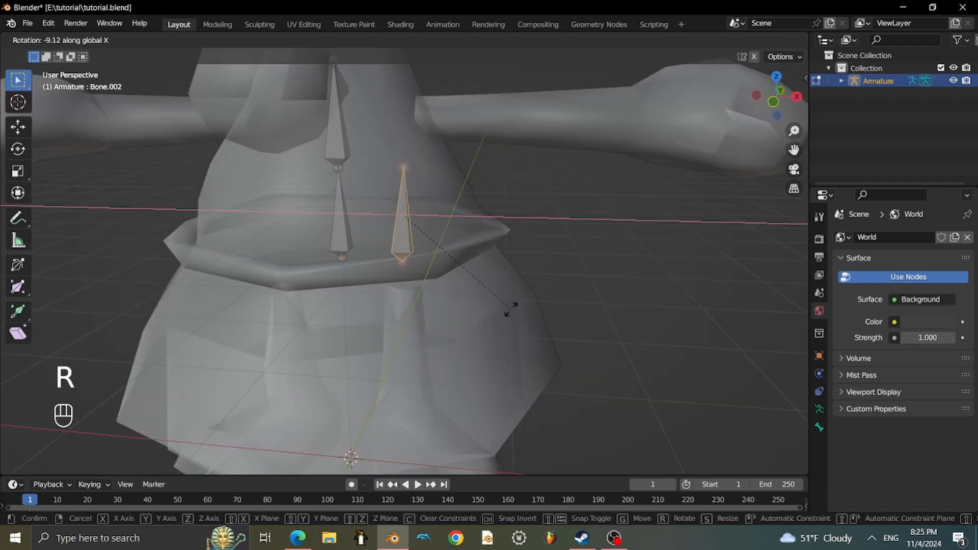
pyautogui.press('y')
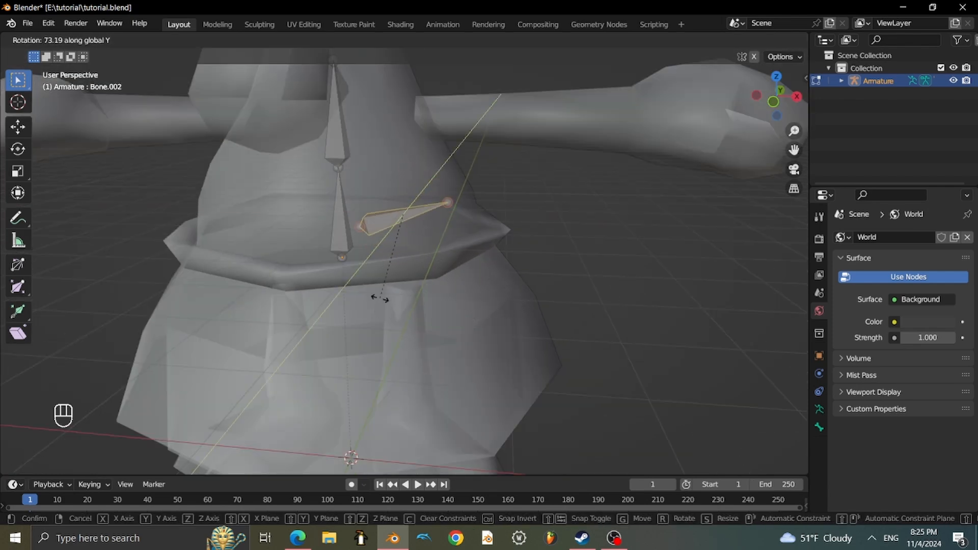
pyautogui.write('180')
pyautogui.press('Return')
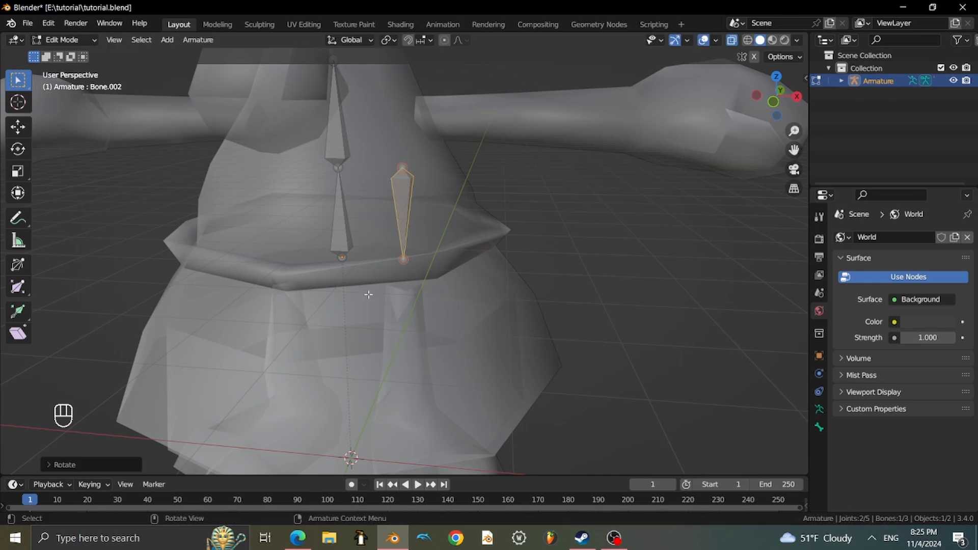
# Move the flipped bone down along the Z axis so its base sits at the top of the leg.
pyautogui.moveTo(402, 286); pyautogui.dragTo(421, 193, button='middle')
pyautogui.press('g')
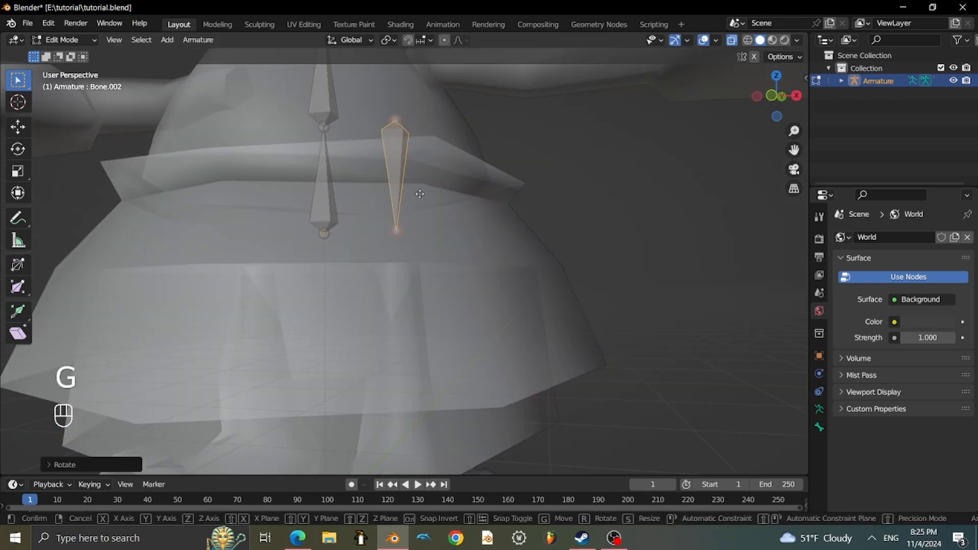
pyautogui.press('z')
pyautogui.click(431, 333)
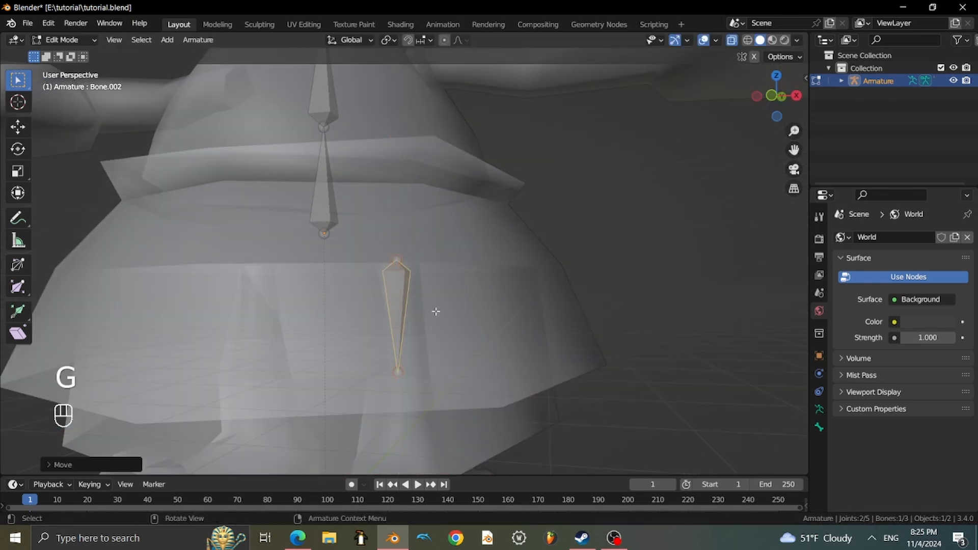
# Select the leg bone's lower tip joint and move it slightly upward inside the leg, shortening the bone.
pyautogui.moveTo(436, 312); pyautogui.dragTo(464, 282, button='middle')
pyautogui.click(455, 330)
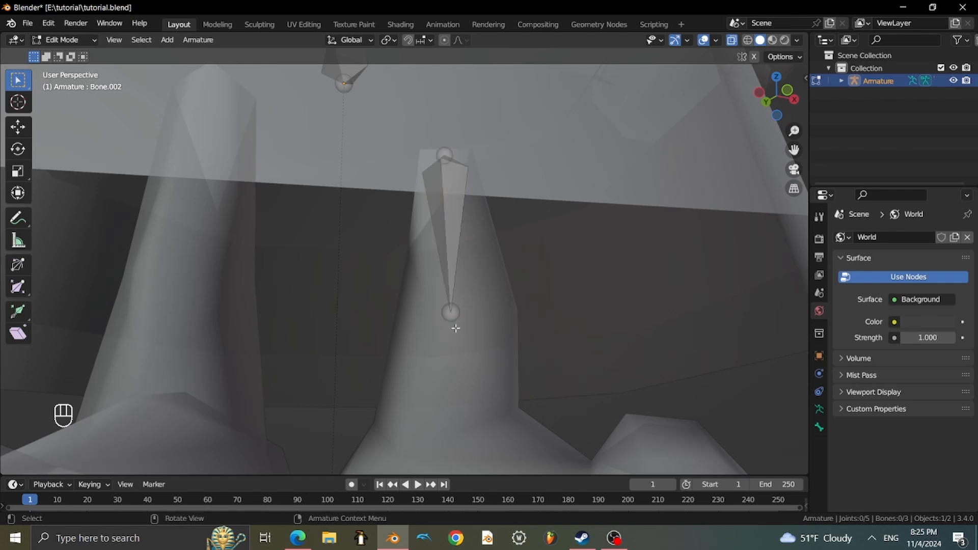
pyautogui.press('g')
pyautogui.click(494, 290)
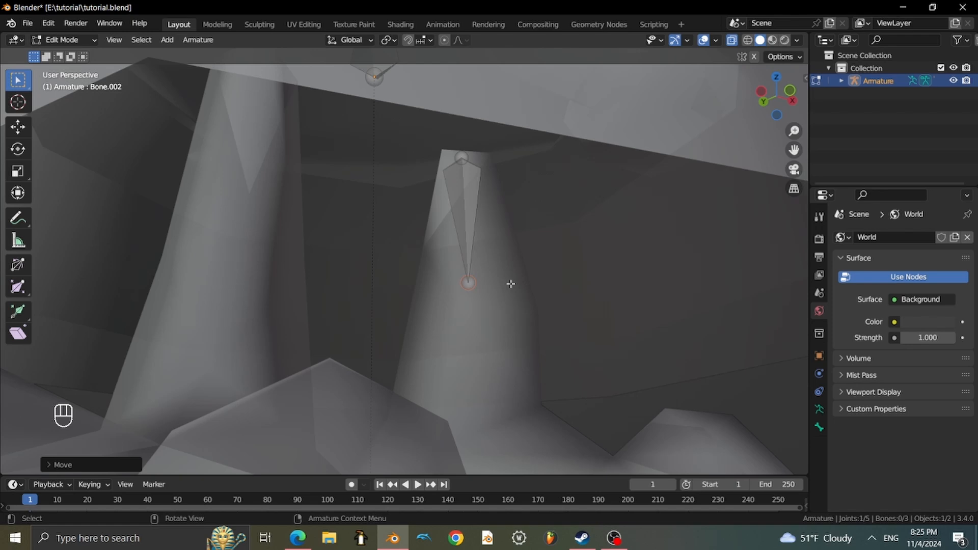
# Examine the leg bone's placement inside the leg mesh from several angles and distances.
pyautogui.moveTo(513, 284); pyautogui.dragTo(478, 280, button='middle')
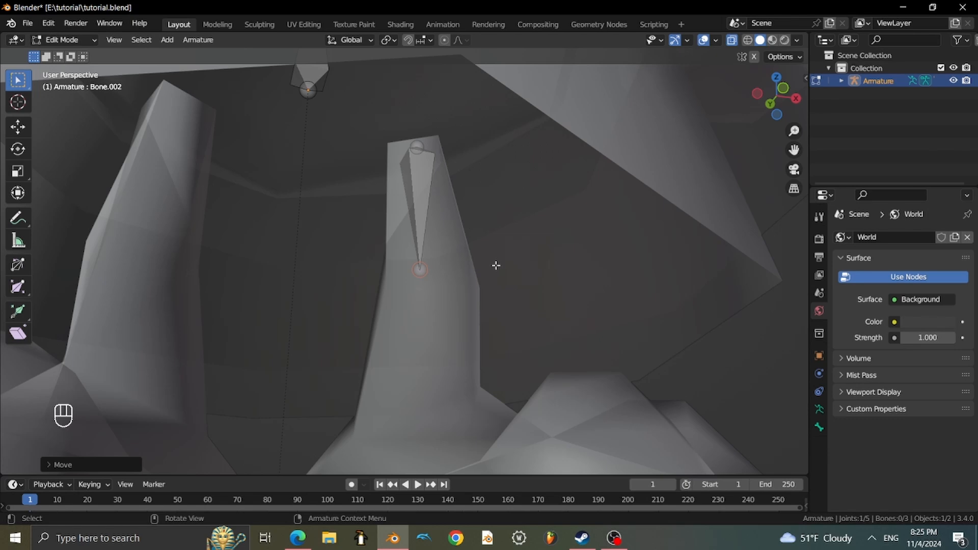
pyautogui.moveTo(497, 265)
pyautogui.mouseDown(button='middle')
pyautogui.moveTo(513, 255)
pyautogui.moveTo(511, 266)
pyautogui.mouseUp(button='middle')
pyautogui.scroll(2, 511, 267)
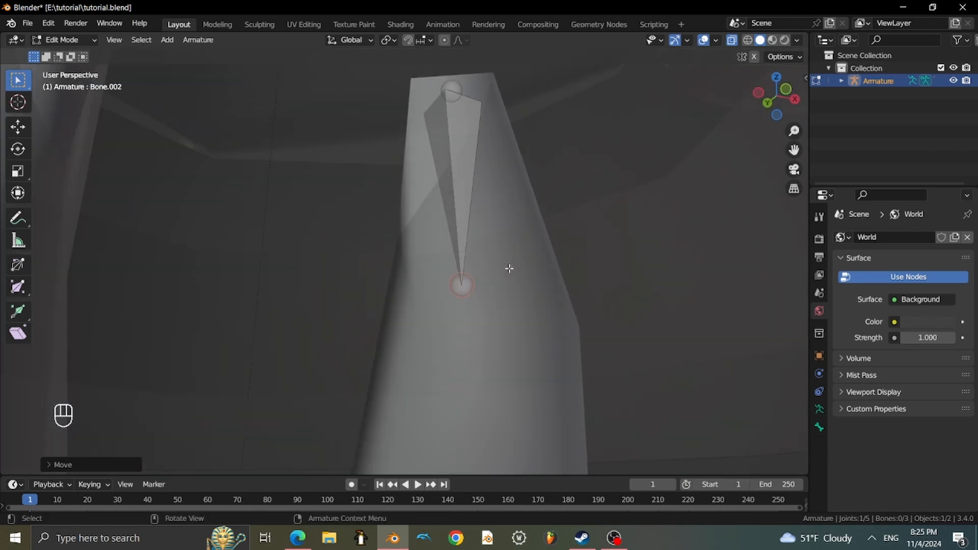
pyautogui.scroll(-2, 503, 276)
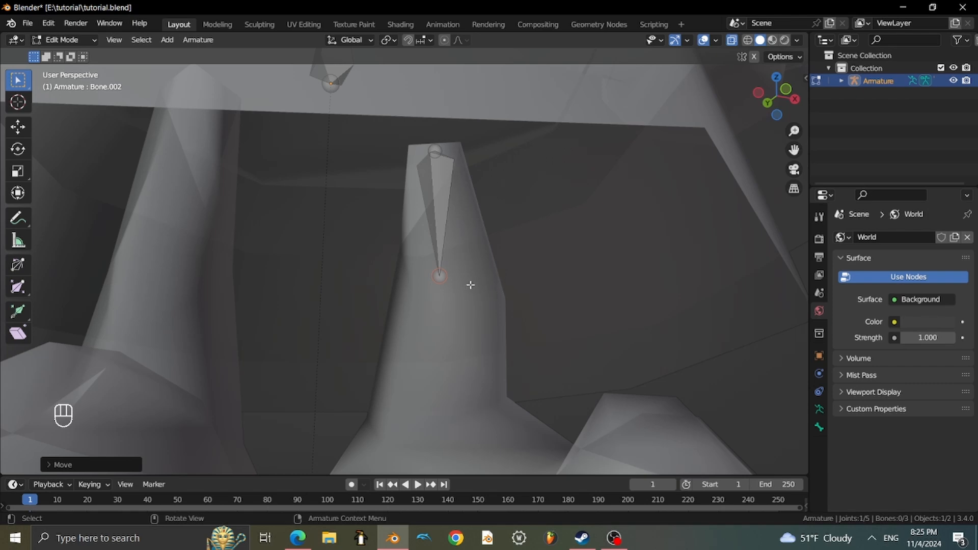
pyautogui.moveTo(470, 284); pyautogui.dragTo(444, 218, button='middle')
pyautogui.moveTo(445, 218); pyautogui.dragTo(439, 240, button='middle')
pyautogui.scroll(1, 439, 228)
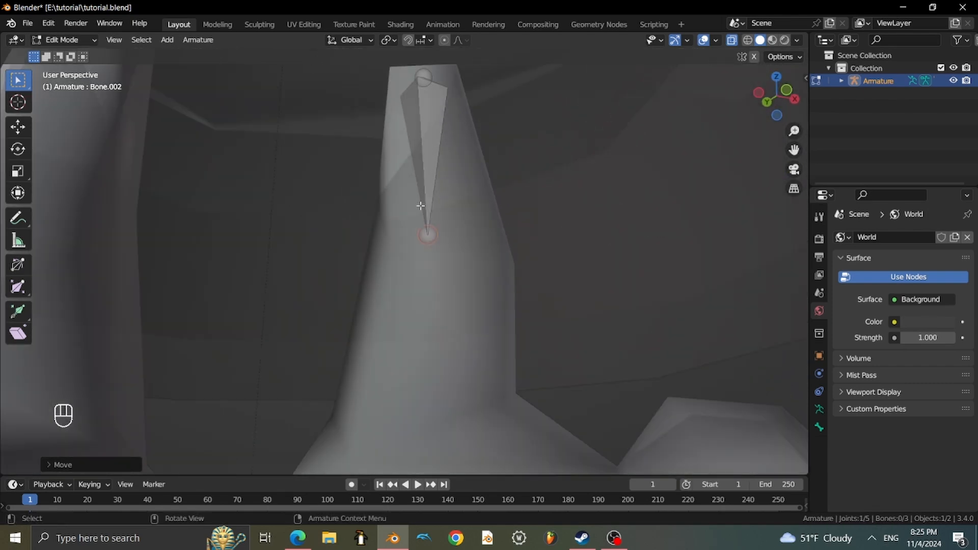
# Extrude a lower leg bone straight down along Z from the upper leg bone's tip joint to the ankle.
pyautogui.scroll(-1, 476, 244)
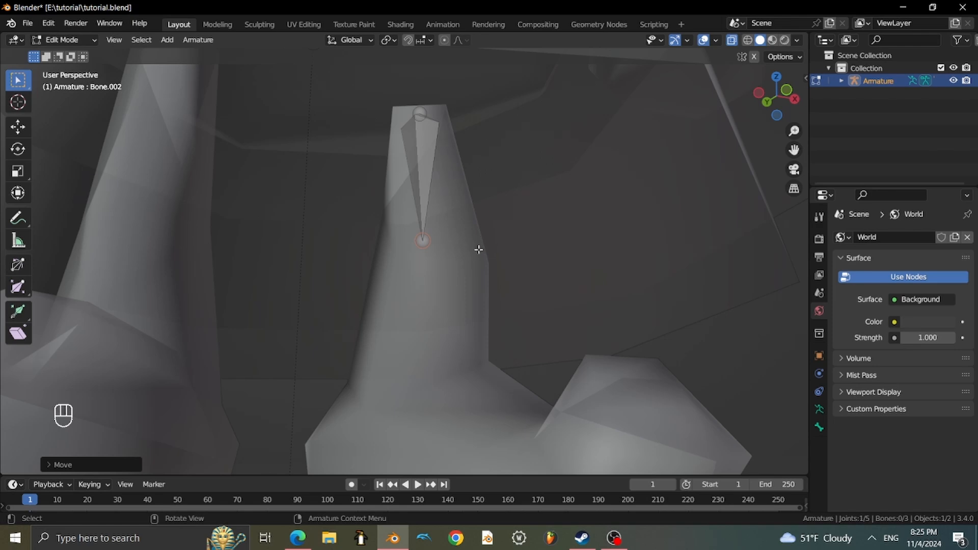
pyautogui.click(428, 245)
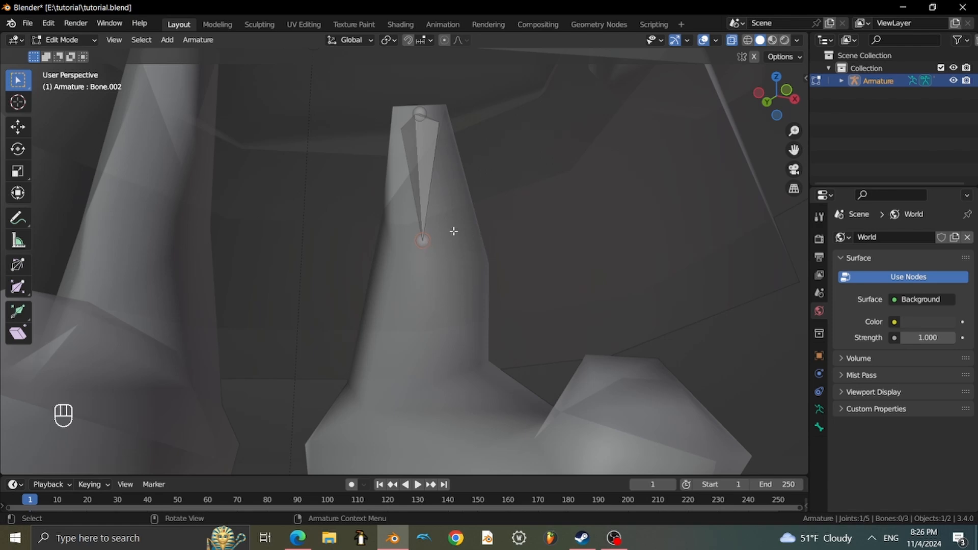
pyautogui.press('e')
pyautogui.press('z')
pyautogui.click(448, 314)
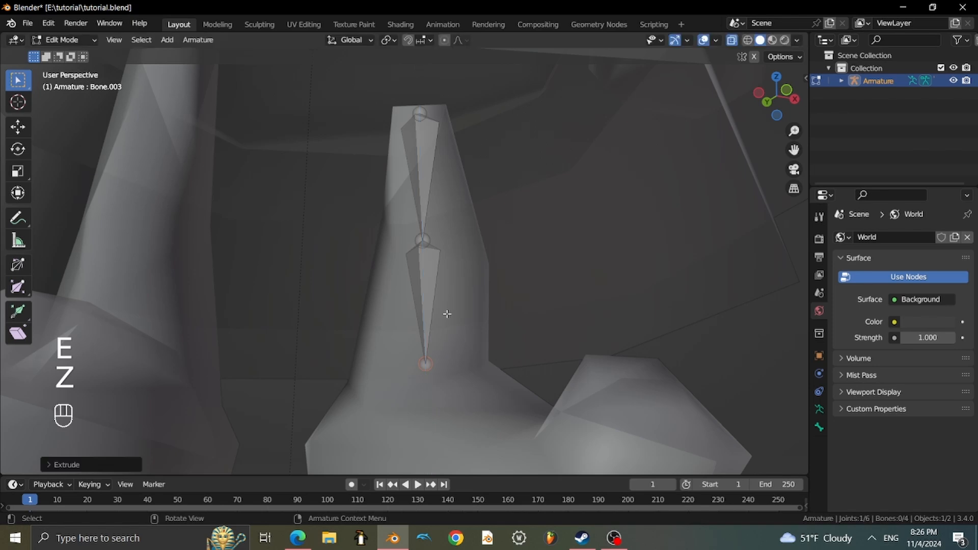
pyautogui.moveTo(431, 267); pyautogui.dragTo(428, 243, button='middle')
pyautogui.keyDown('shift'); pyautogui.moveTo(428, 243); pyautogui.dragTo(368, 116, button='middle'); pyautogui.keyUp('shift')
pyautogui.scroll(1, 376, 140)
pyautogui.scroll(-1, 358, 171)
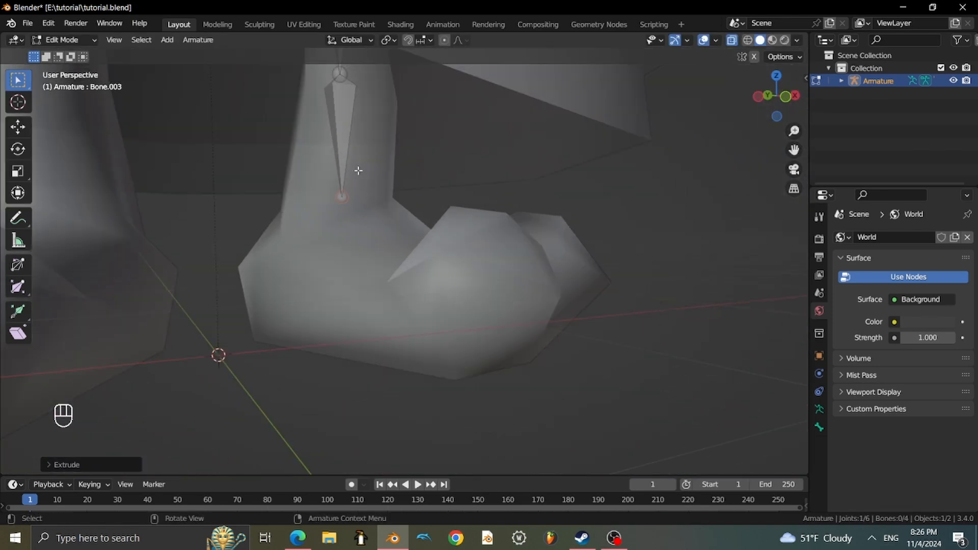
pyautogui.press('e')
pyautogui.rightClick(381, 212)
pyautogui.hotkey('ctrl', 'z')
# Extrude a short foot bone about 0.12 m down along the Z axis from the lower leg bone's tip.
pyautogui.moveTo(389, 210)
pyautogui.mouseDown(button='middle')
pyautogui.moveTo(334, 229)
pyautogui.moveTo(323, 218)
pyautogui.moveTo(407, 209)
pyautogui.mouseUp(button='middle')
pyautogui.press('e')
pyautogui.press('z')
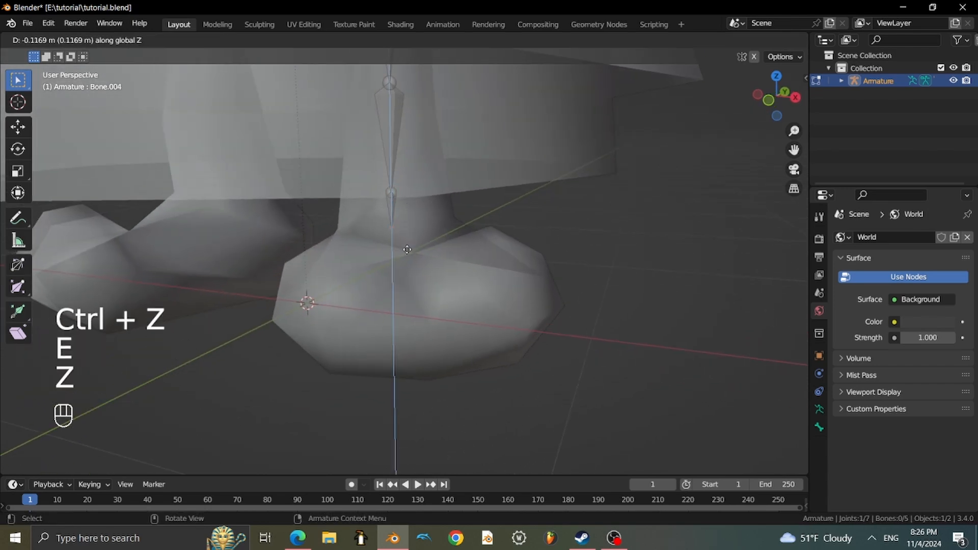
pyautogui.click(410, 251)
pyautogui.moveTo(411, 250); pyautogui.dragTo(340, 251, button='middle')
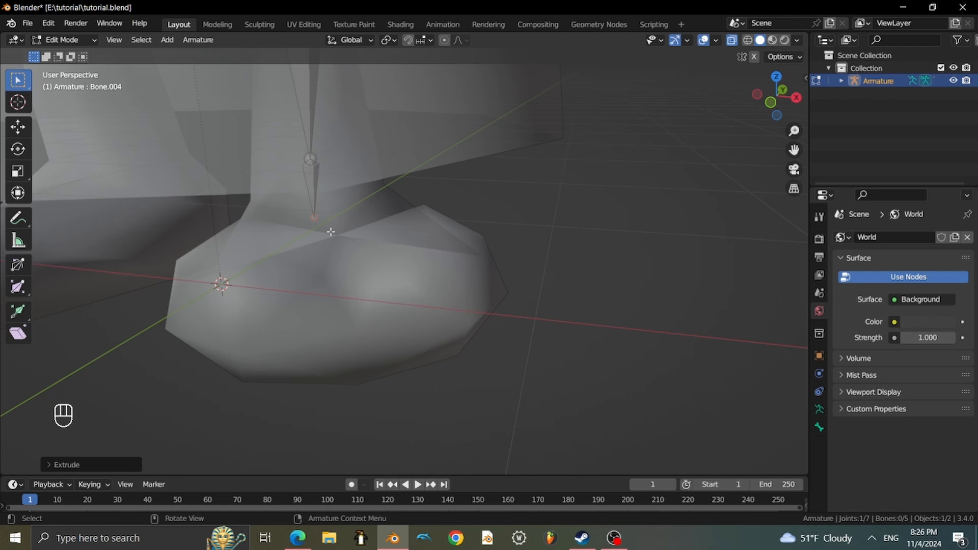
# Move the foot bone's tip joint horizontally toward the toes with Z locked, and adjust it farther into the front of the foot.
pyautogui.press('g')
pyautogui.hotkey('shift', 'z')
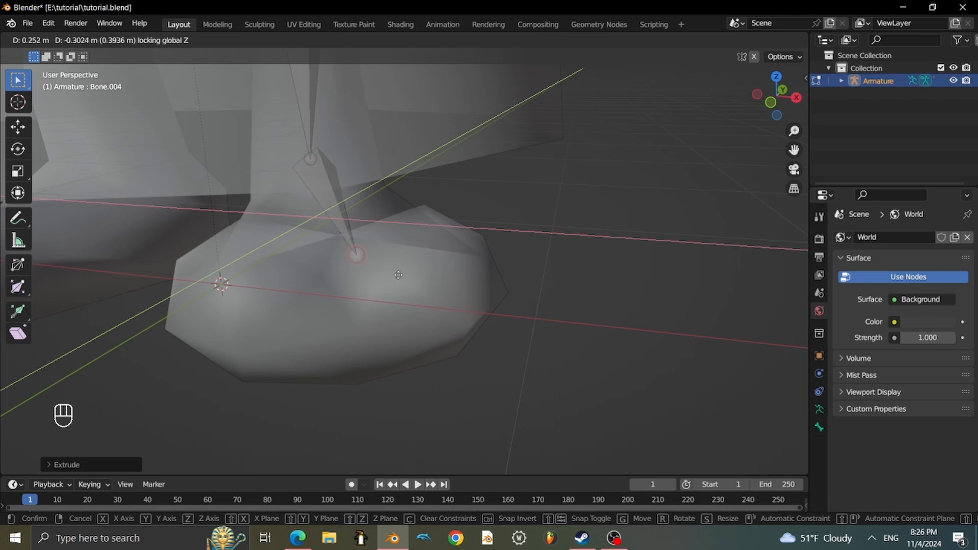
pyautogui.click(347, 259)
pyautogui.moveTo(348, 259); pyautogui.dragTo(406, 252, button='middle')
pyautogui.press('g')
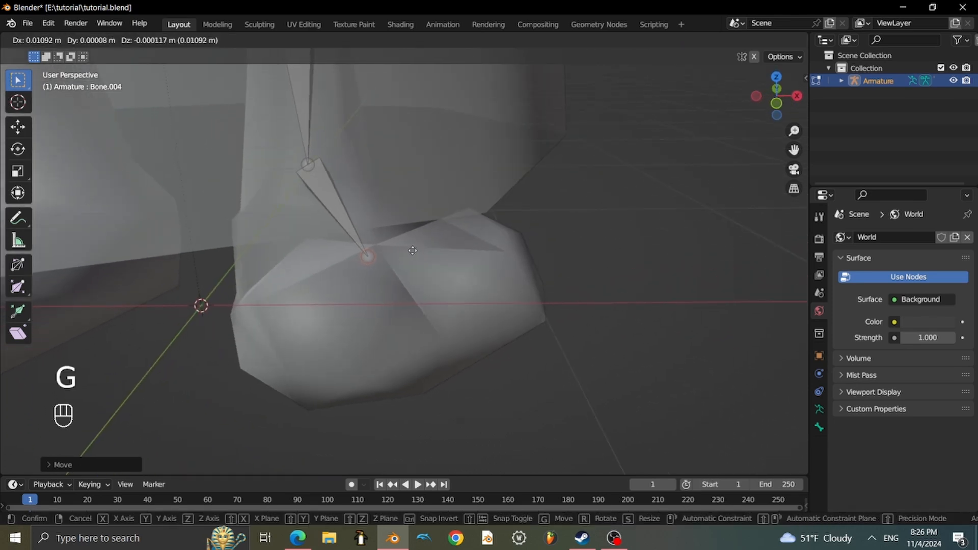
pyautogui.press('z')
pyautogui.click(437, 248)
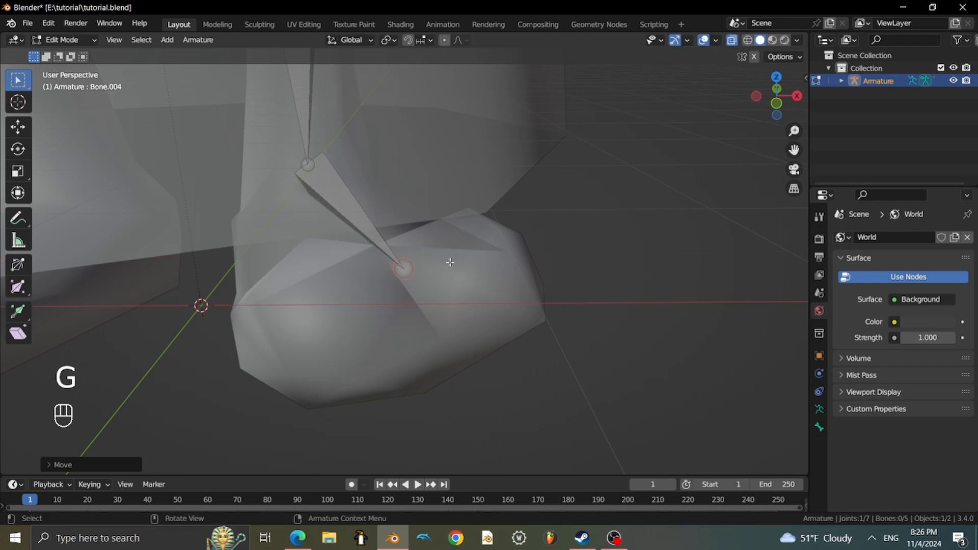
pyautogui.moveTo(444, 260); pyautogui.dragTo(426, 230, button='middle')
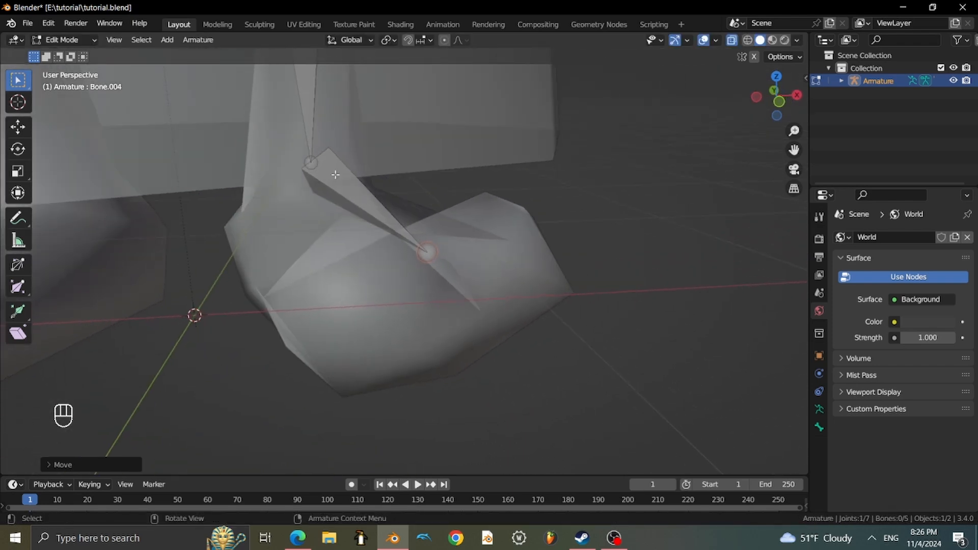
# Try to move the foot bone's tip joint with movement along the X axis locked.
pyautogui.moveTo(335, 175); pyautogui.dragTo(343, 181, button='middle')
pyautogui.press('g')
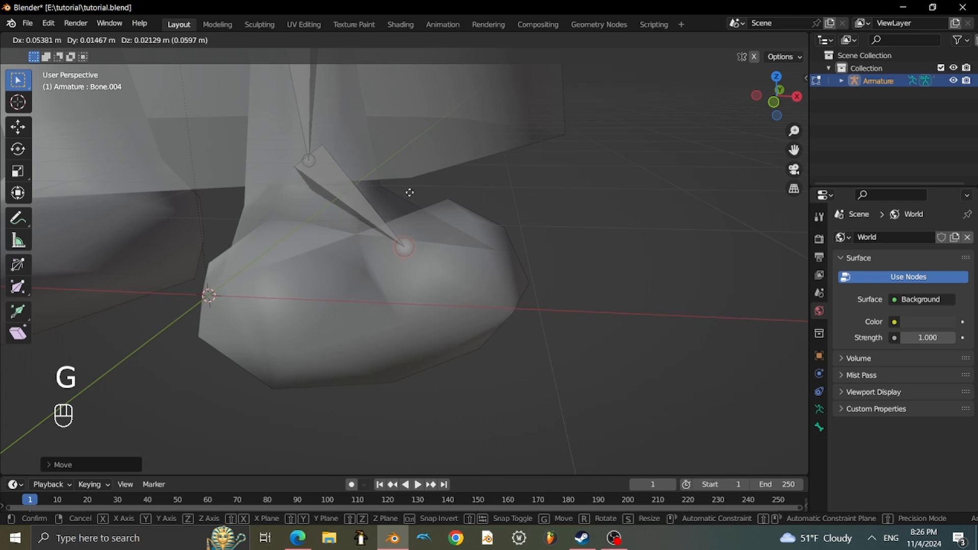
pyautogui.hotkey('shift', 'y')
pyautogui.hotkey('shift', 'x')
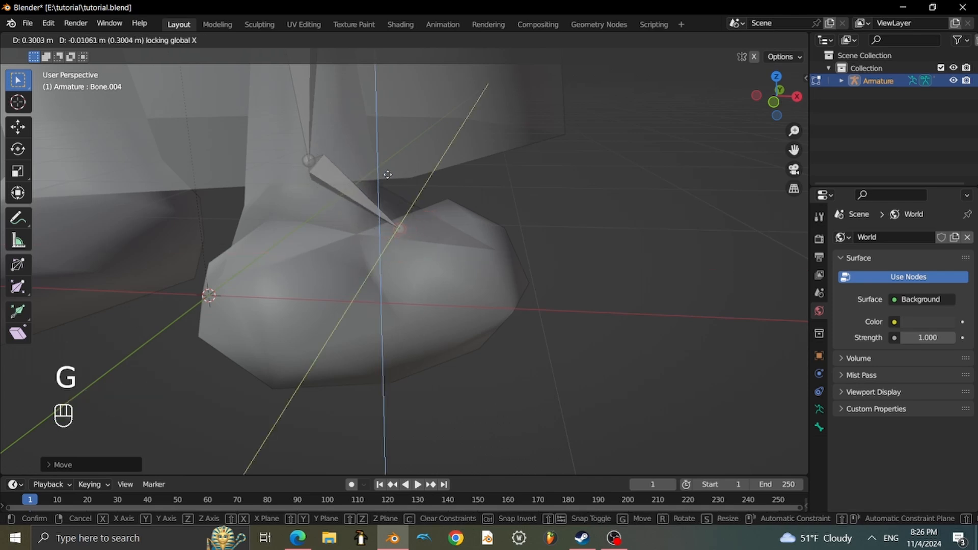
pyautogui.click(359, 188)
pyautogui.hotkey('ctrl', 'z')
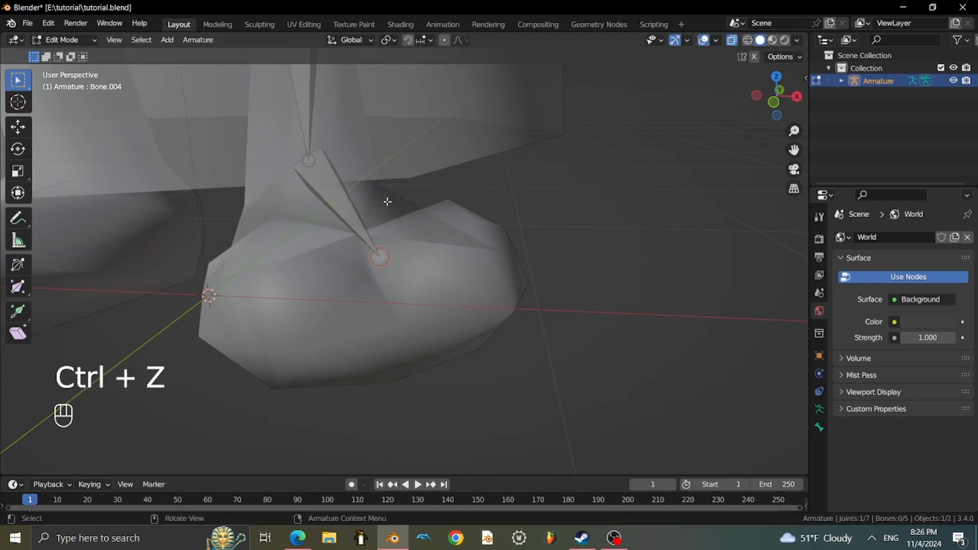
# Select the whole foot bone and move it down about 0.11 m along the Z axis into the foot mesh.
pyautogui.moveTo(387, 202); pyautogui.dragTo(474, 190, button='middle')
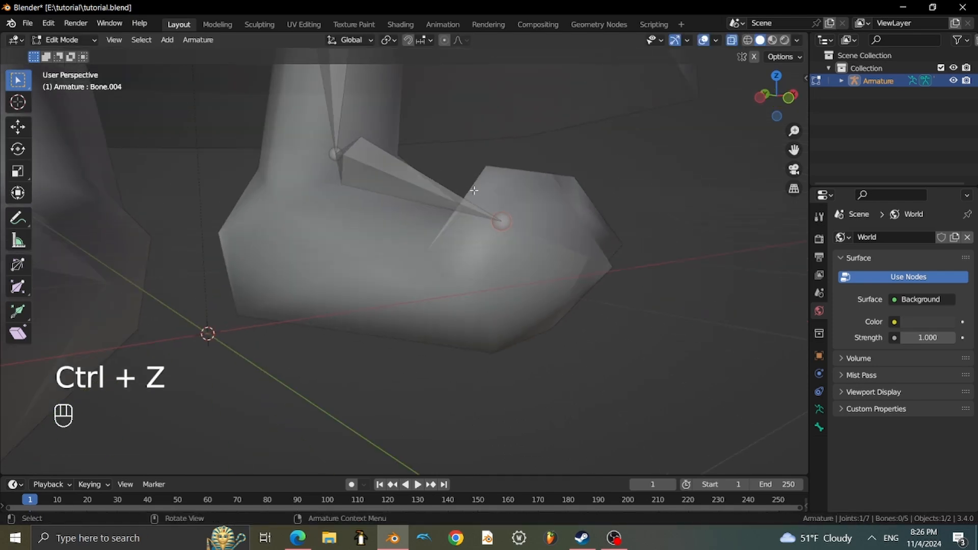
pyautogui.click(402, 177)
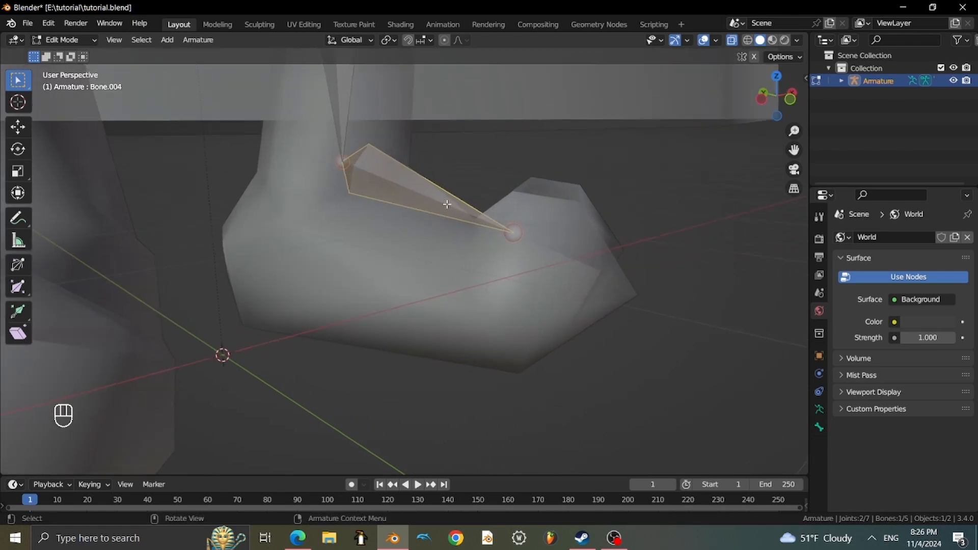
pyautogui.scroll(3, 444, 188)
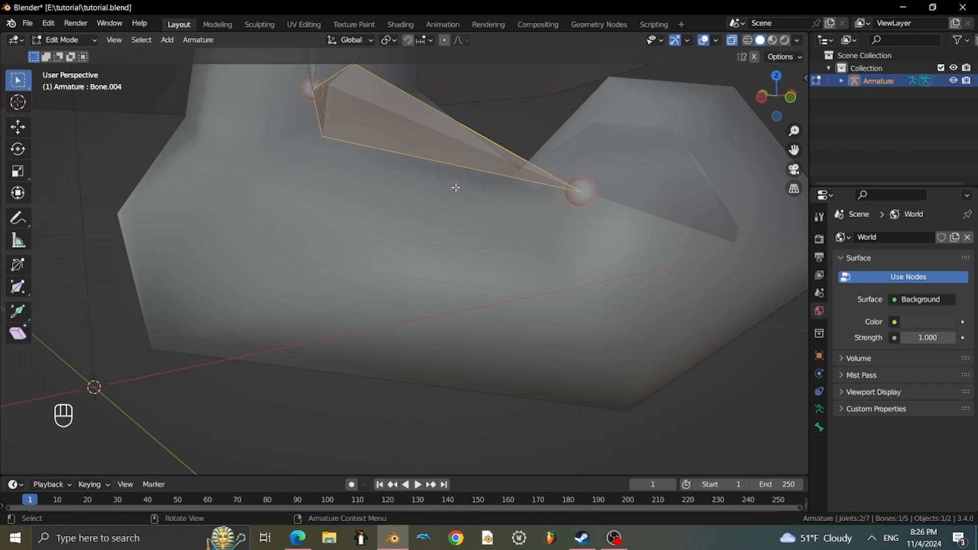
pyautogui.press('g')
pyautogui.press('z')
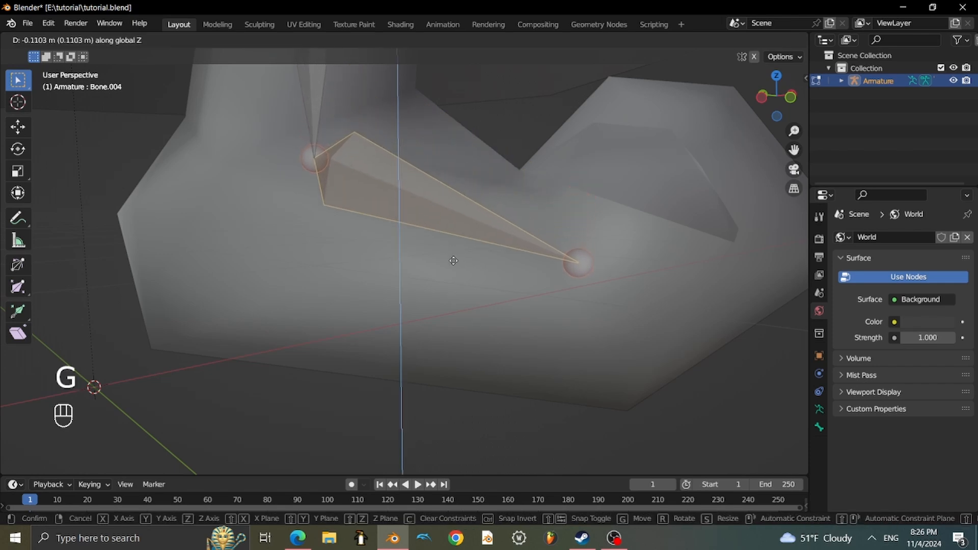
pyautogui.click(453, 261)
# Select the upper leg, lower leg and foot bones together and try to duplicate them.
pyautogui.moveTo(509, 223); pyautogui.dragTo(488, 290, button='middle')
pyautogui.scroll(-3, 400, 225)
pyautogui.scroll(2, 487, 289)
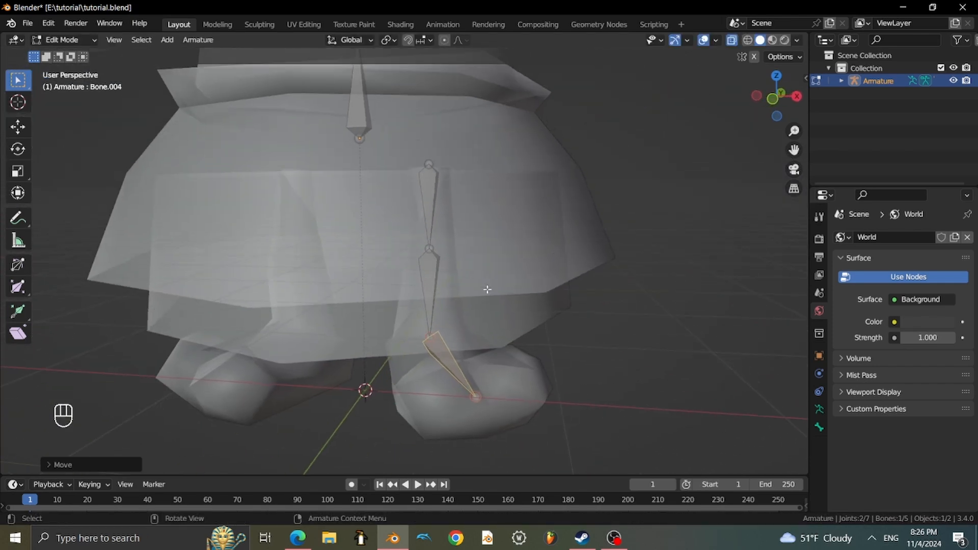
pyautogui.click(434, 204)
pyautogui.moveTo(435, 207); pyautogui.dragTo(453, 201, button='middle')
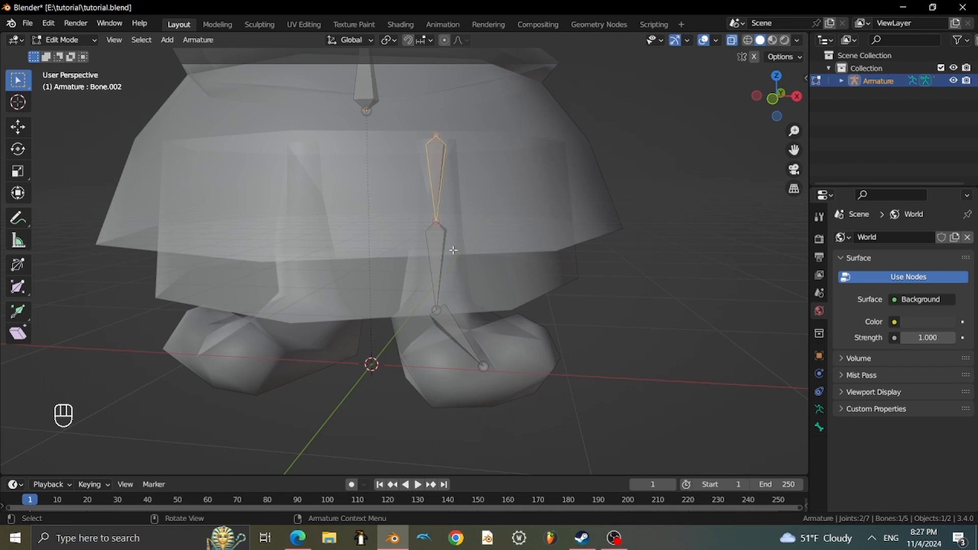
pyautogui.keyDown('shift'); pyautogui.moveTo(451, 250); pyautogui.dragTo(535, 224, button='middle'); pyautogui.keyUp('shift')
pyautogui.scroll(-4, 535, 221)
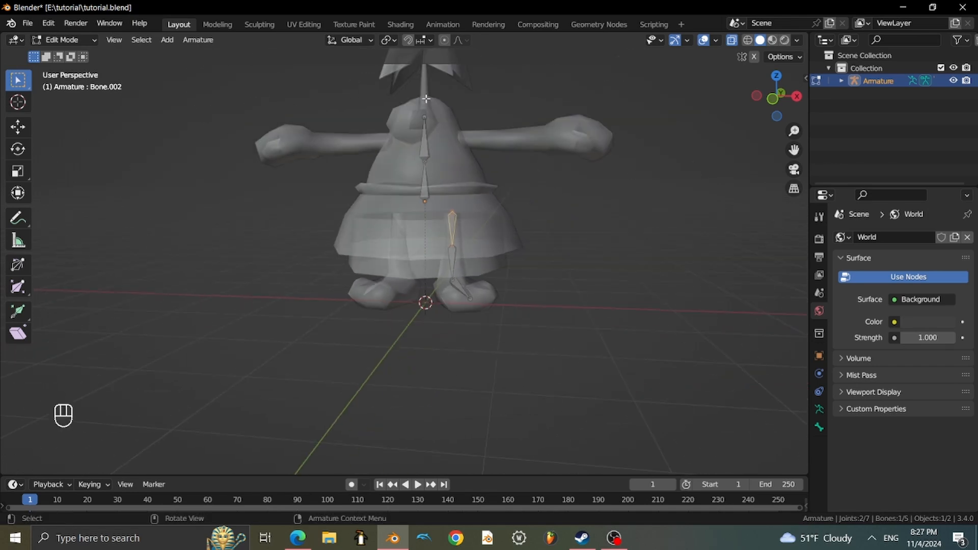
pyautogui.scroll(5, 516, 219)
pyautogui.keyDown('shift'); pyautogui.click(512, 255); pyautogui.keyUp('shift')
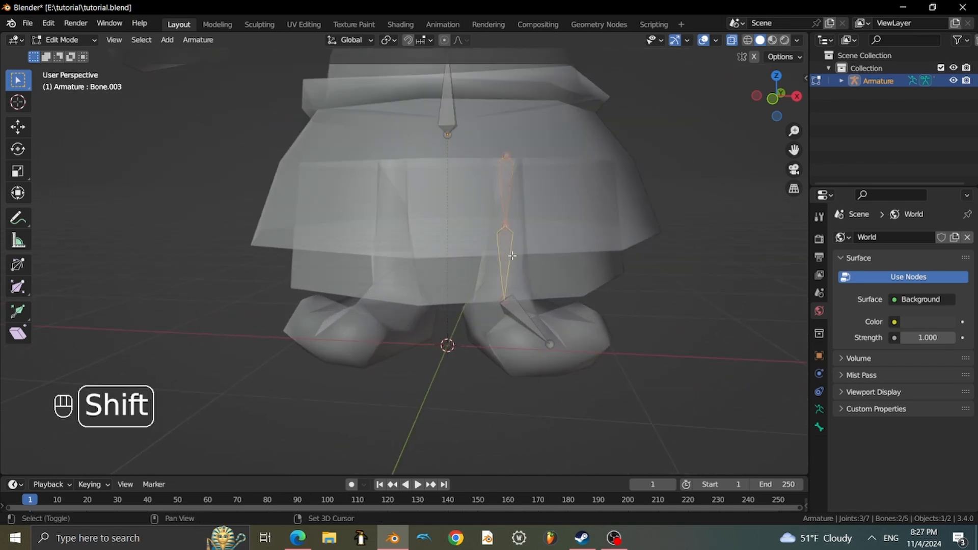
pyautogui.scroll(1, 535, 305)
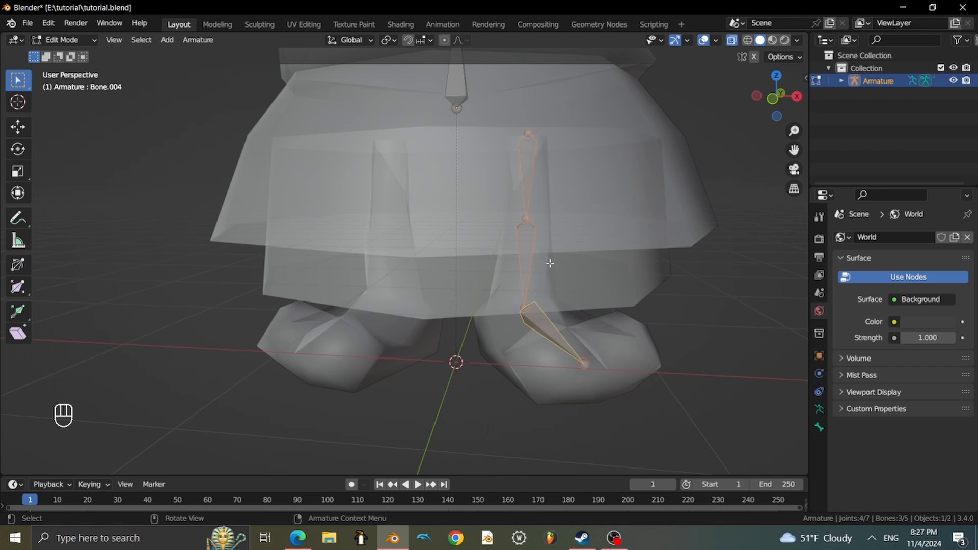
pyautogui.hotkey('shift', 'd')
pyautogui.hotkey('ctrl', 'z')
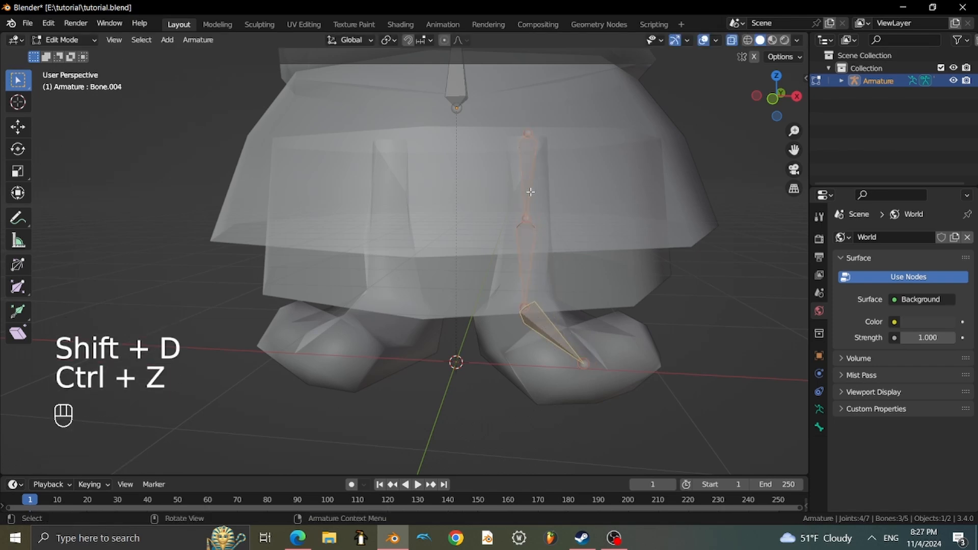
# Select the complete leg bone chain as a path from the upper leg bone through to the foot bone.
pyautogui.click(530, 183)
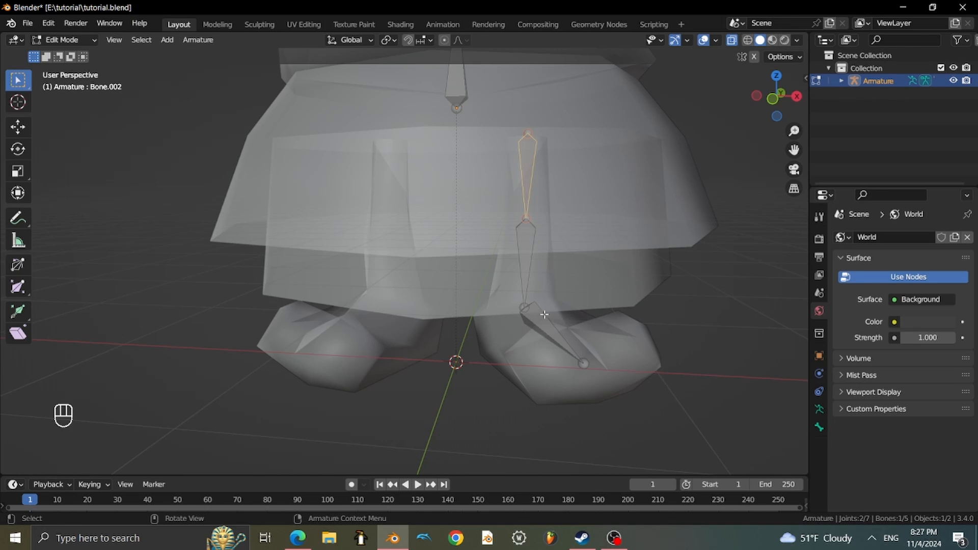
pyautogui.press('ctrl')
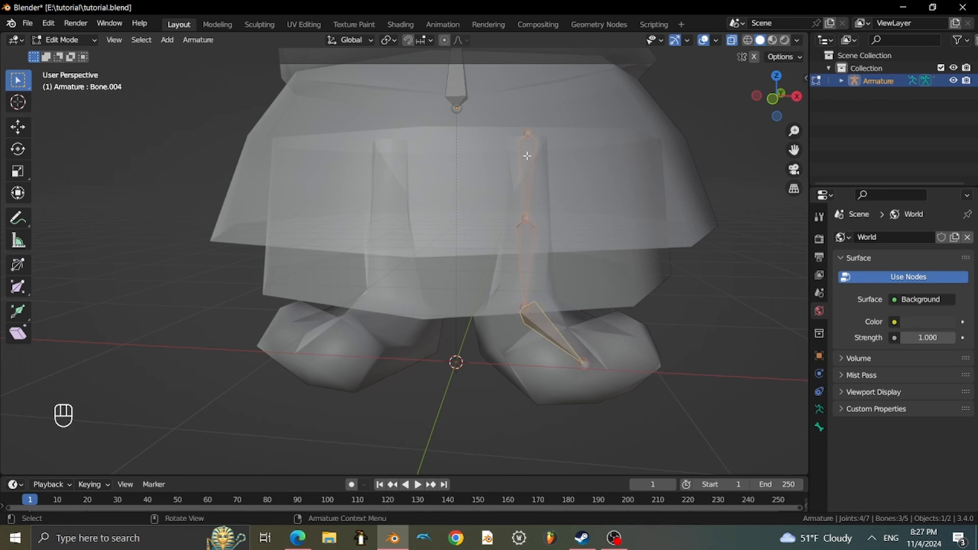
pyautogui.scroll(-3, 523, 171)
pyautogui.hotkey('ctrl', 'z')
pyautogui.scroll(3, 521, 188)
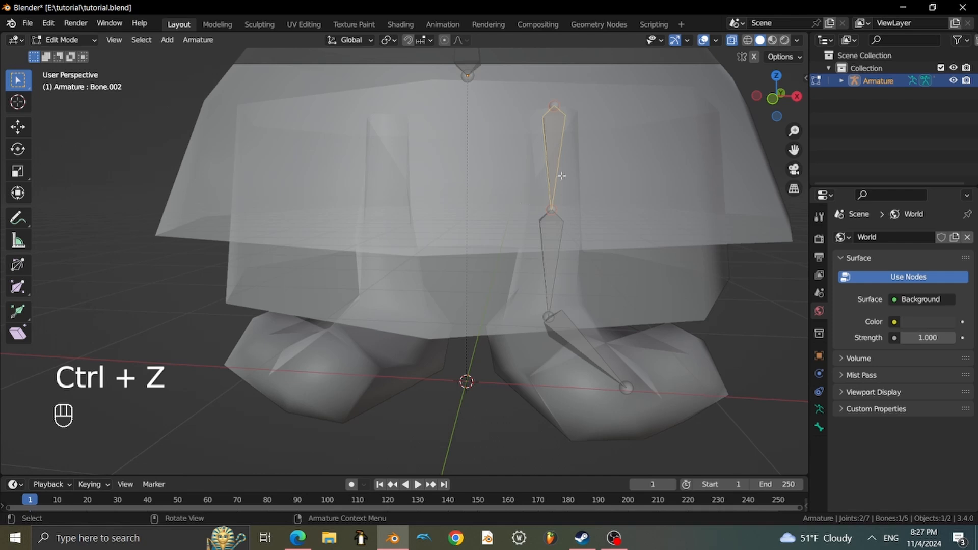
pyautogui.press('shift')
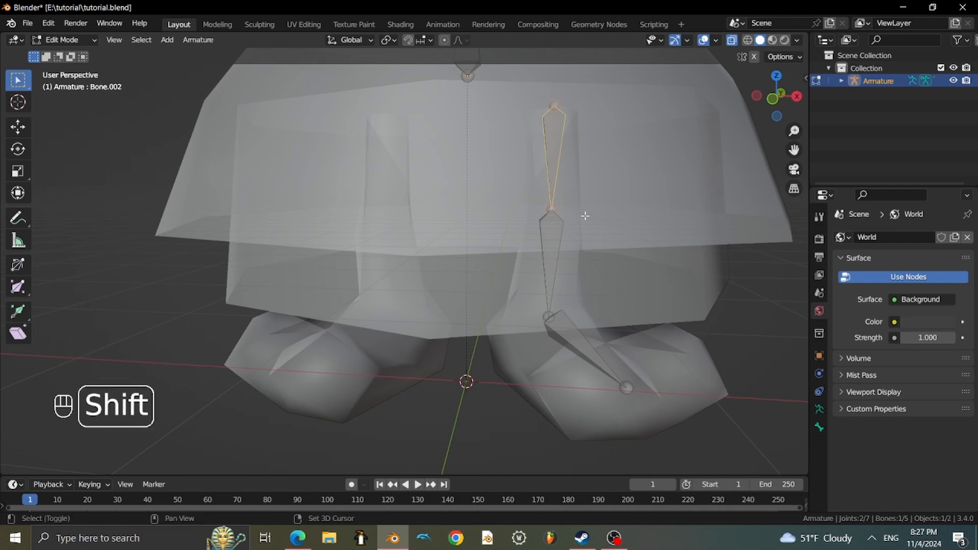
pyautogui.keyDown('shift'); pyautogui.click(574, 340); pyautogui.keyUp('shift')
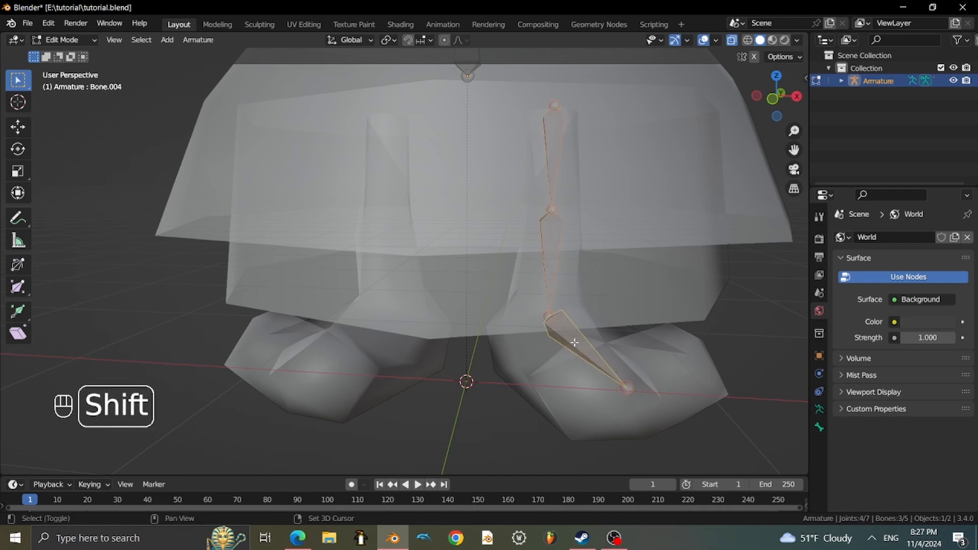
pyautogui.click(545, 156)
pyautogui.keyDown('ctrl'); pyautogui.click(579, 344); pyautogui.keyUp('ctrl')
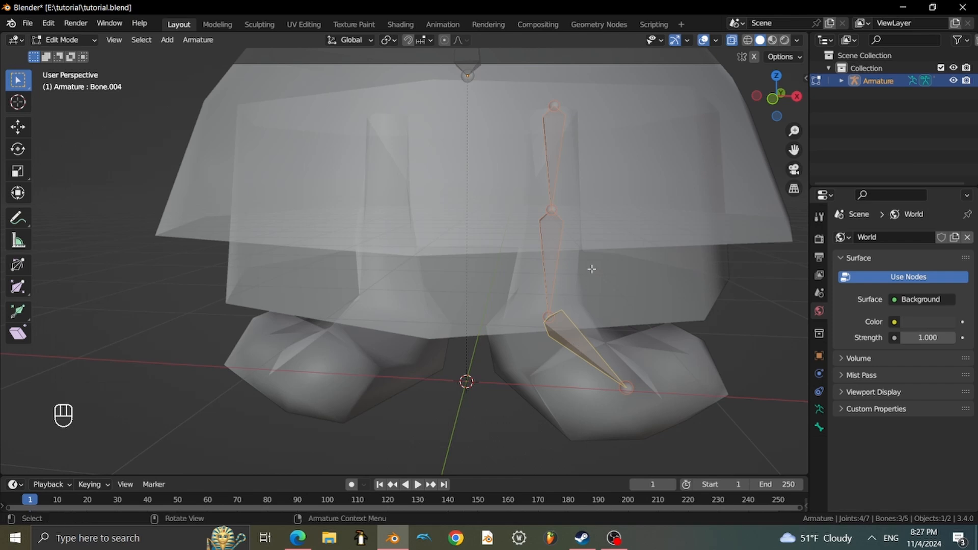
# Switch the armature to Object Mode and select the character's mesh object.
pyautogui.scroll(-3, 556, 182)
pyautogui.keyDown('shift'); pyautogui.moveTo(538, 160); pyautogui.dragTo(527, 230, button='middle'); pyautogui.keyUp('shift')
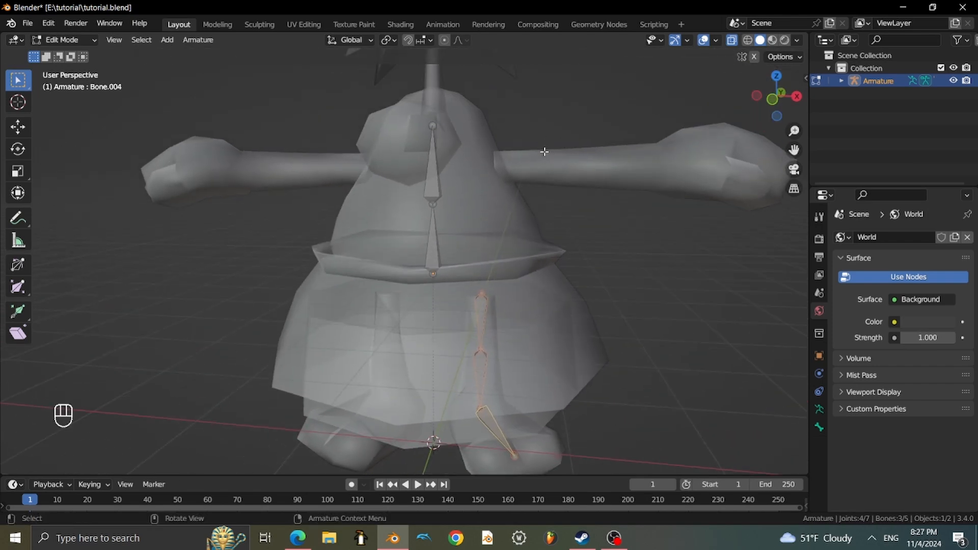
pyautogui.click(78, 41)
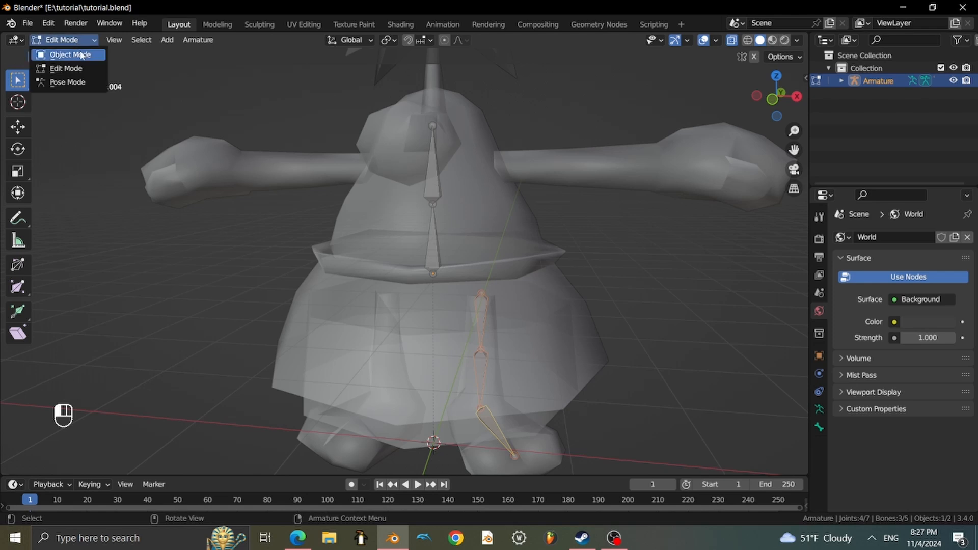
pyautogui.click(77, 52)
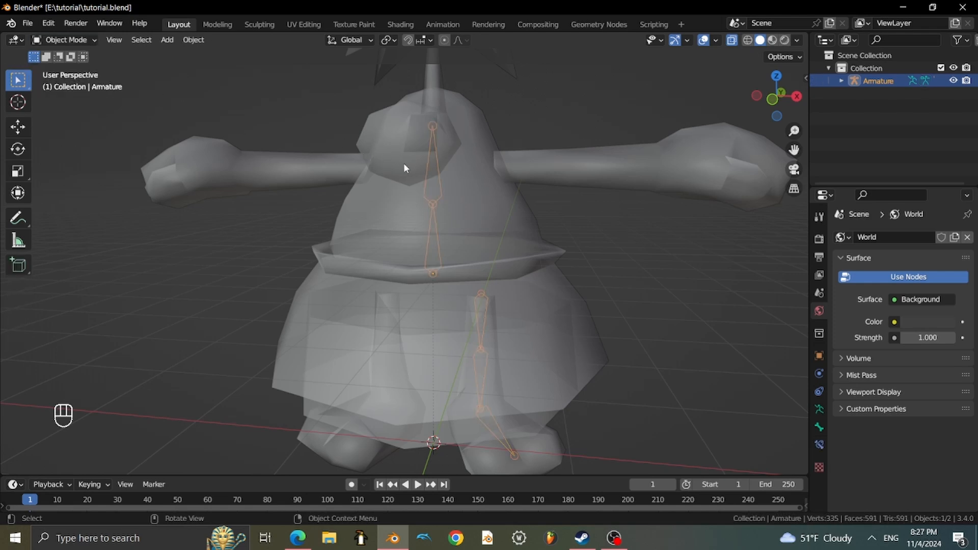
pyautogui.moveTo(542, 202); pyautogui.dragTo(508, 244, button='middle')
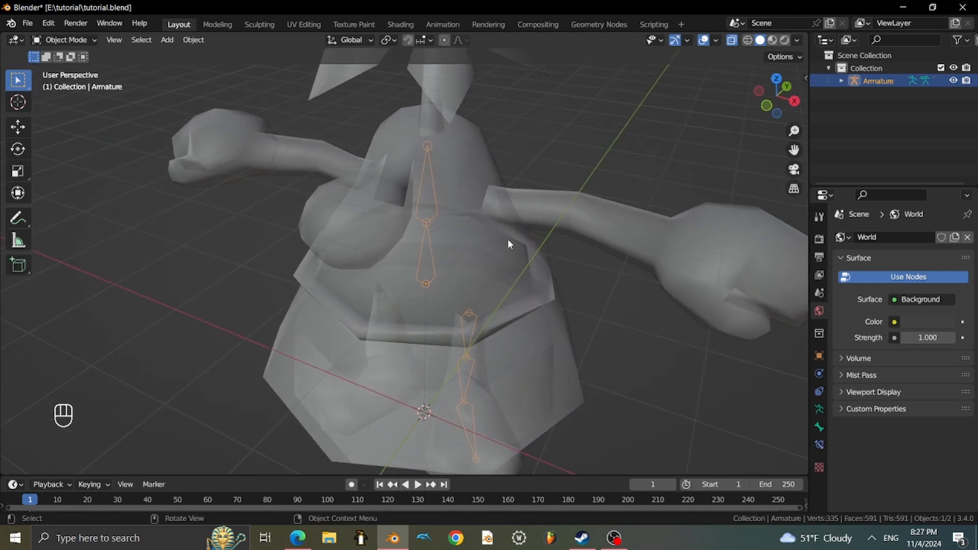
pyautogui.click(523, 251)
pyautogui.click(611, 283)
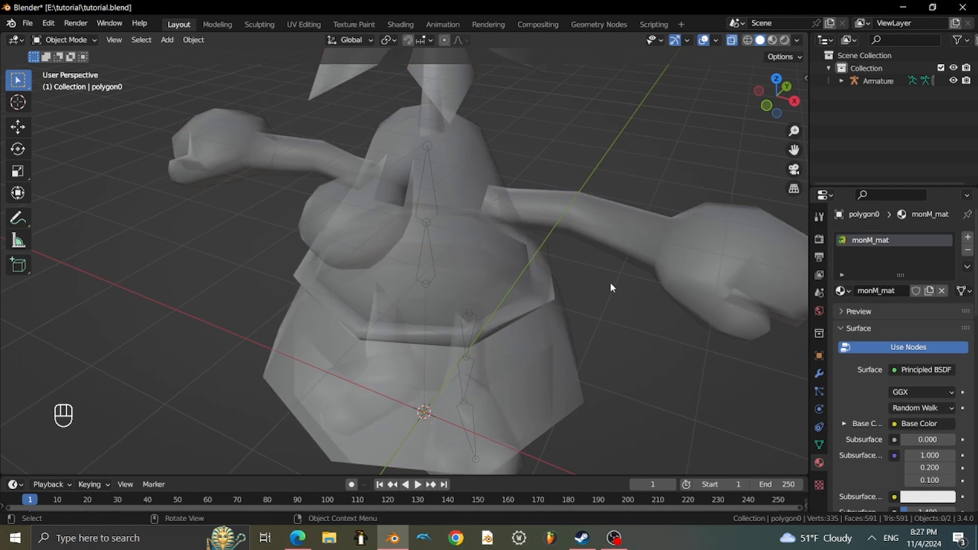
pyautogui.moveTo(611, 282); pyautogui.dragTo(610, 260, button='middle')
pyautogui.click(531, 225)
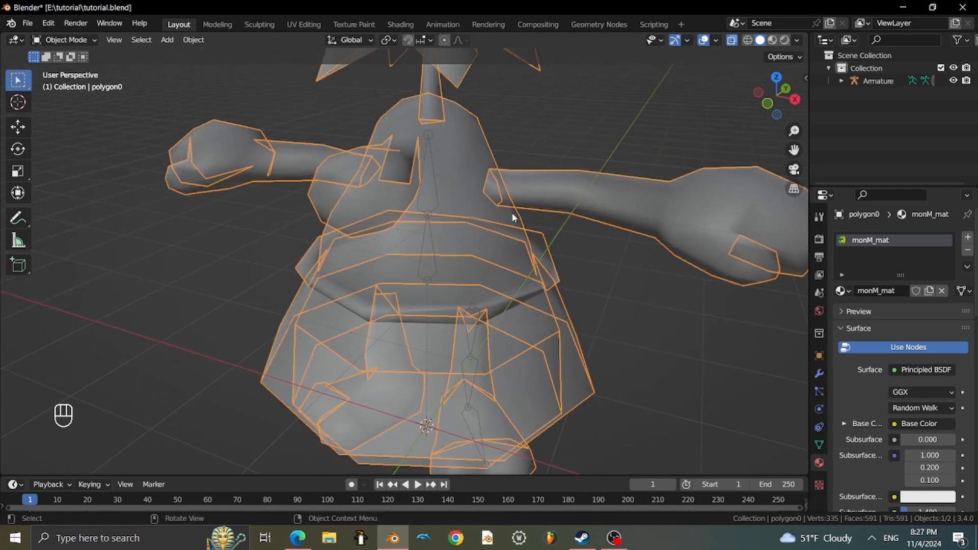
# Put the character mesh into Edit Mode and turn off the X-ray display.
pyautogui.press('Tab')
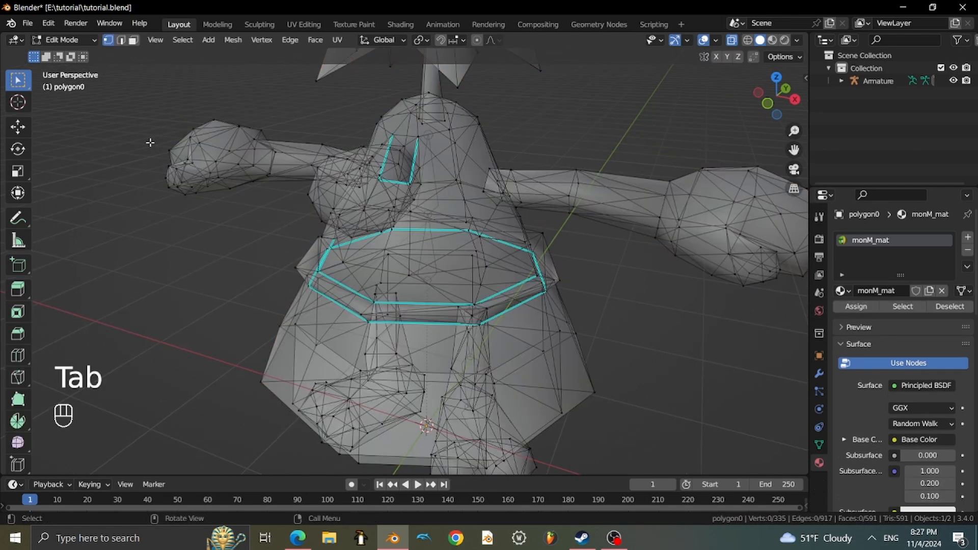
pyautogui.press('Tab')
pyautogui.click(79, 40)
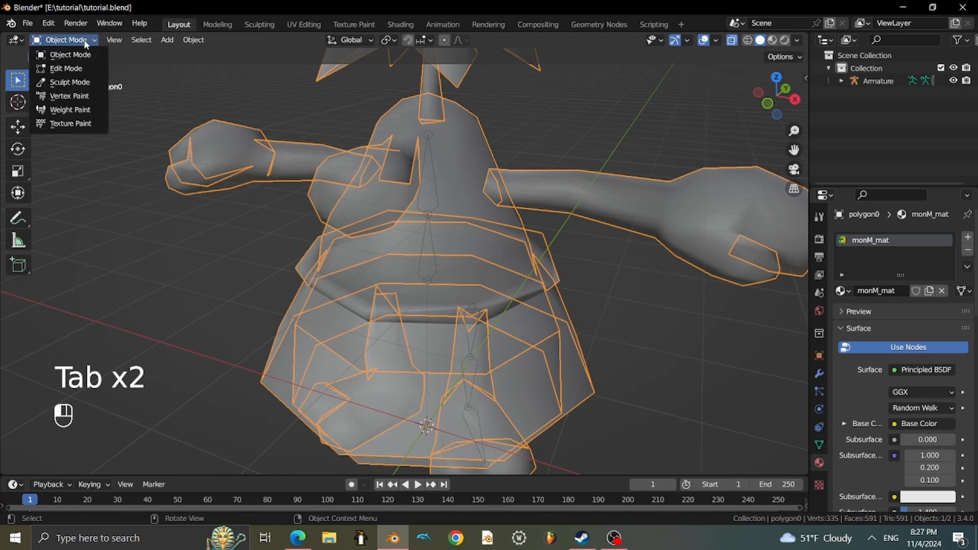
pyautogui.press('Tab')
pyautogui.press('Tab')
pyautogui.click(76, 40)
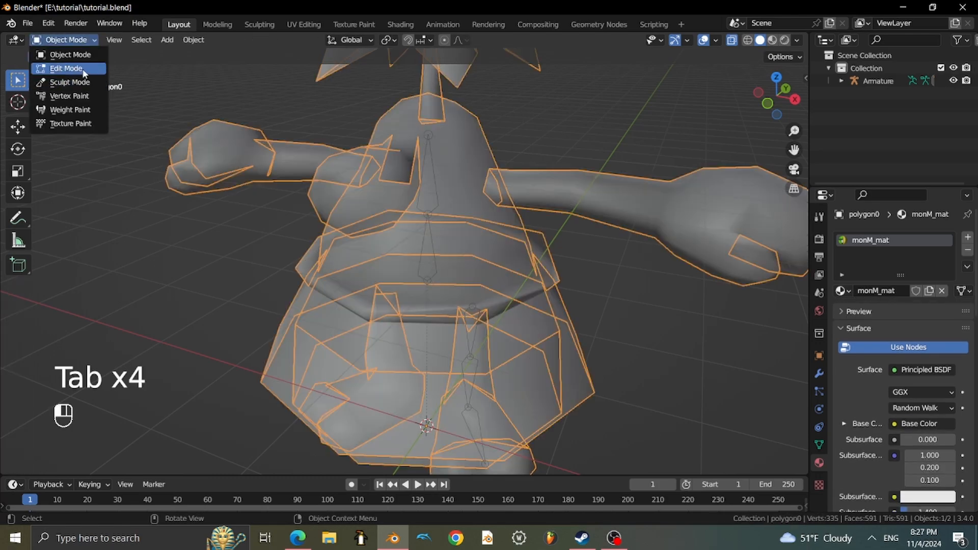
pyautogui.click(80, 69)
pyautogui.moveTo(432, 246); pyautogui.dragTo(491, 230, button='middle')
pyautogui.hotkey('alt', 'z')
# Examine the front of the torso mesh between the nose and the belt.
pyautogui.scroll(4, 474, 232)
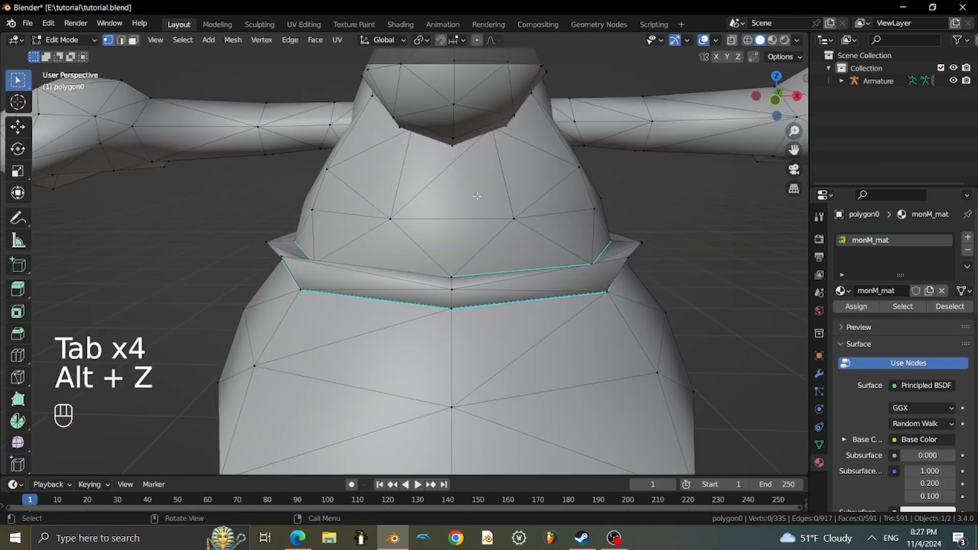
pyautogui.moveTo(467, 262); pyautogui.dragTo(401, 248, button='middle')
pyautogui.moveTo(342, 165); pyautogui.dragTo(375, 160, button='middle')
pyautogui.scroll(-4, 426, 207)
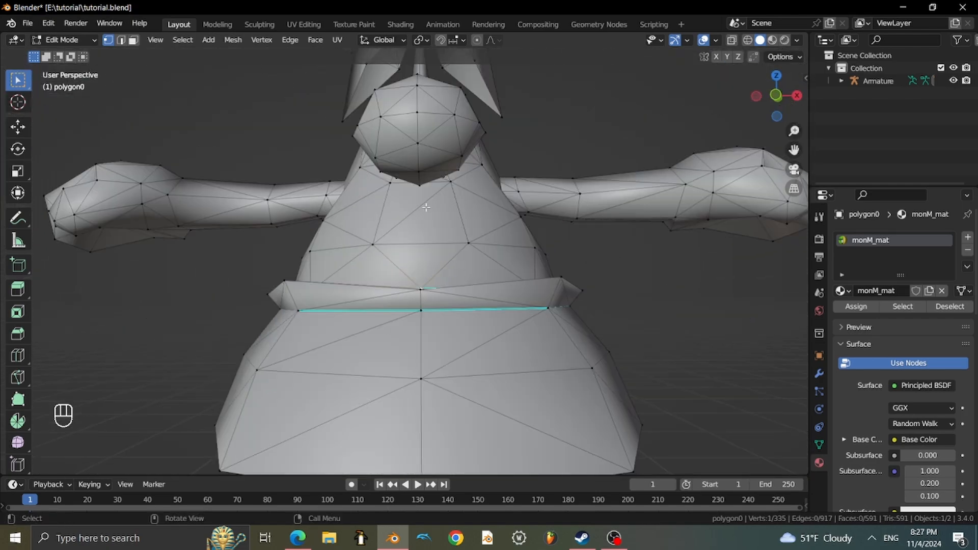
pyautogui.scroll(2, 421, 251)
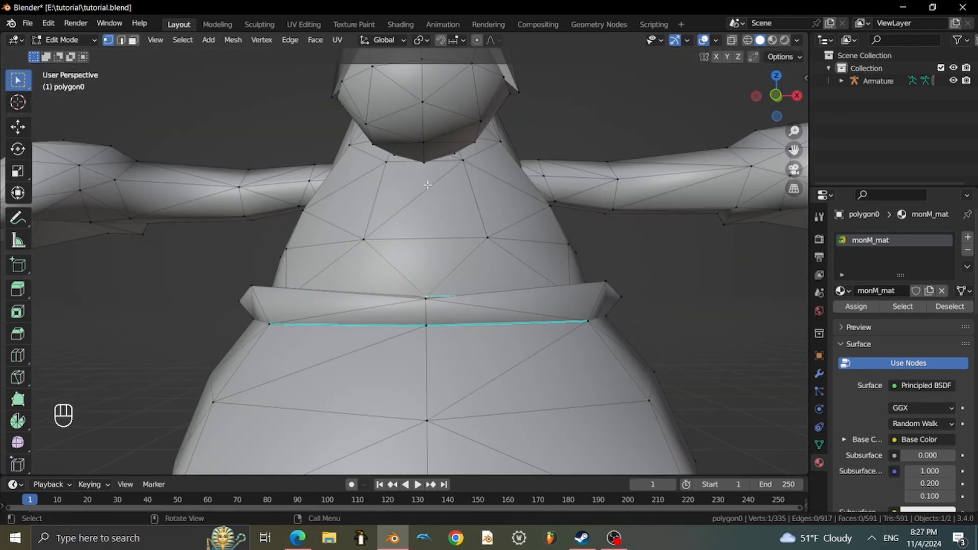
pyautogui.moveTo(427, 184); pyautogui.dragTo(406, 184, button='middle')
pyautogui.scroll(2, 390, 183)
pyautogui.moveTo(353, 159); pyautogui.dragTo(440, 141, button='middle')
pyautogui.scroll(-1, 407, 166)
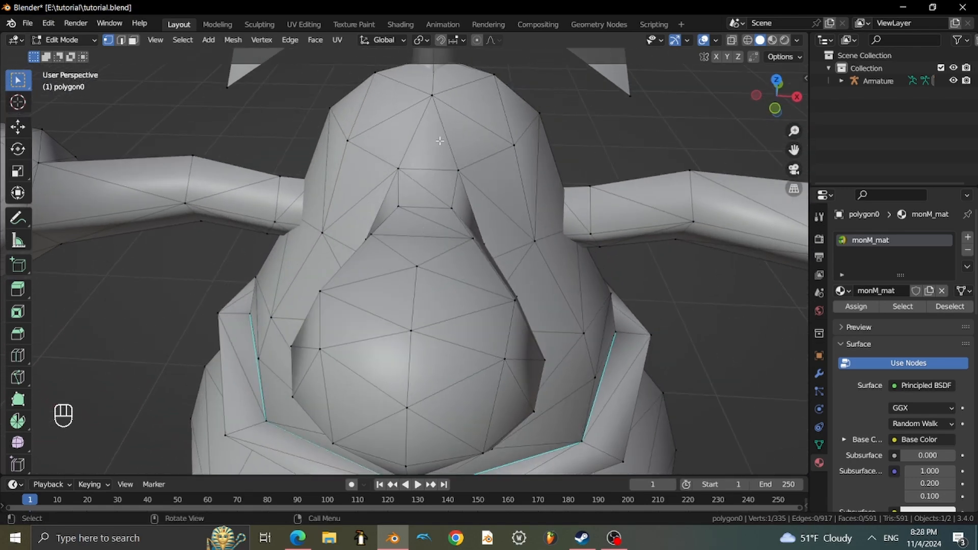
pyautogui.moveTo(434, 100); pyautogui.dragTo(441, 176, button='middle')
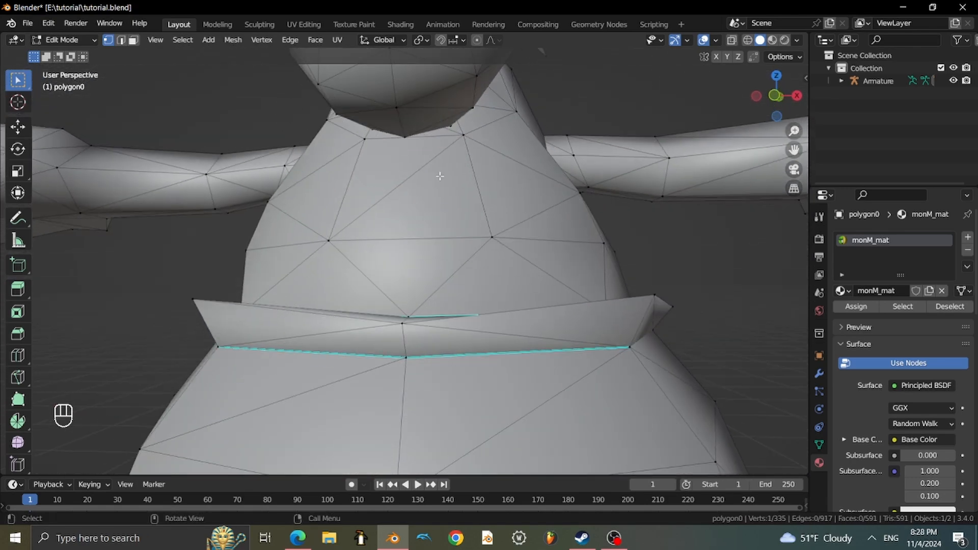
# Subdivide the short edge at the top centre of the chest, just below the nose.
pyautogui.press('2')
pyautogui.click(417, 142)
pyautogui.rightClick(416, 142)
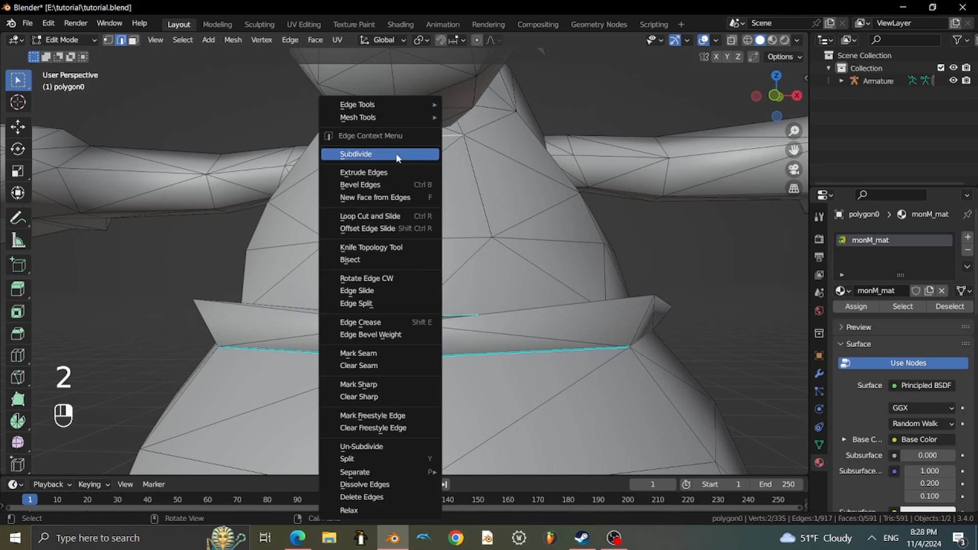
pyautogui.click(396, 154)
# Connect the chest edge's midpoint vertex to the belt's centre vertex with a vertex path, and undo that connection.
pyautogui.press('2')
pyautogui.press('1')
pyautogui.click(413, 136)
pyautogui.keyDown('shift'); pyautogui.click(413, 310); pyautogui.keyUp('shift')
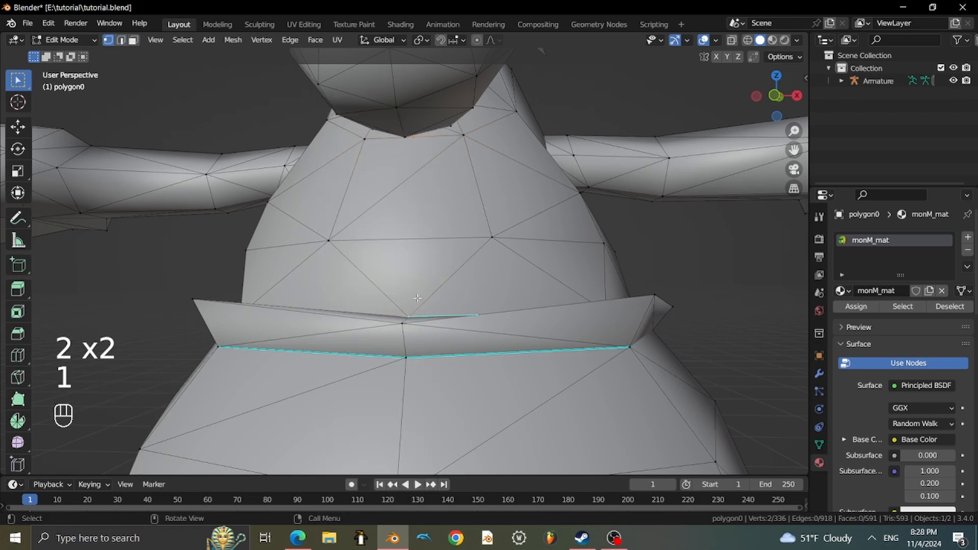
pyautogui.press('j')
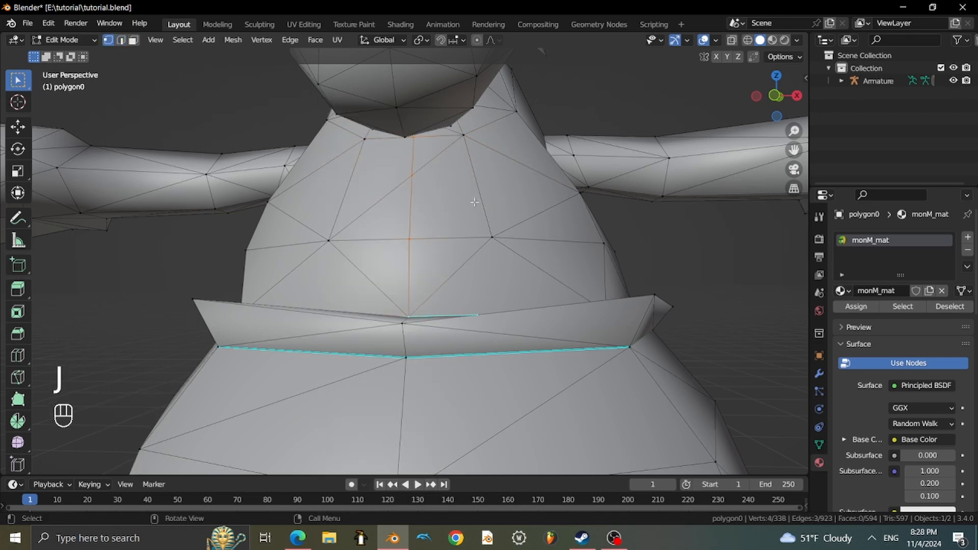
pyautogui.hotkey('ctrl', 'z')
# Return the mesh to Object Mode, then open the Armature in Edit Mode with X-ray display on.
pyautogui.scroll(-4, 525, 181)
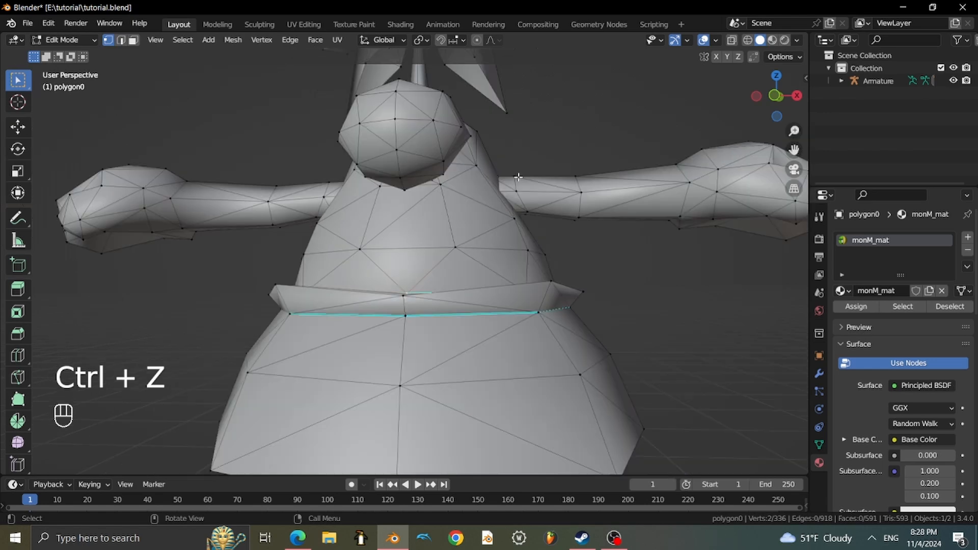
pyautogui.moveTo(519, 243); pyautogui.dragTo(474, 144, button='middle')
pyautogui.click(64, 40)
pyautogui.click(66, 50)
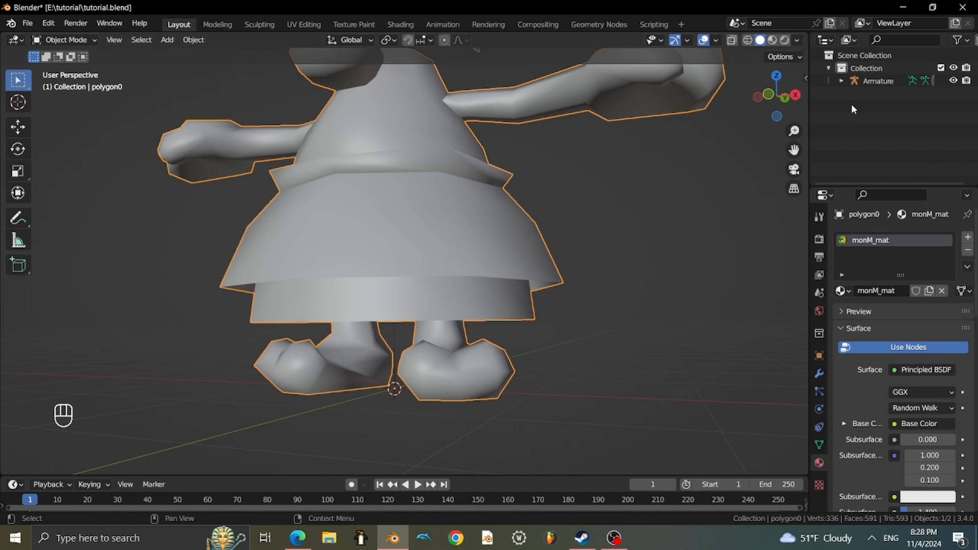
pyautogui.click(878, 82)
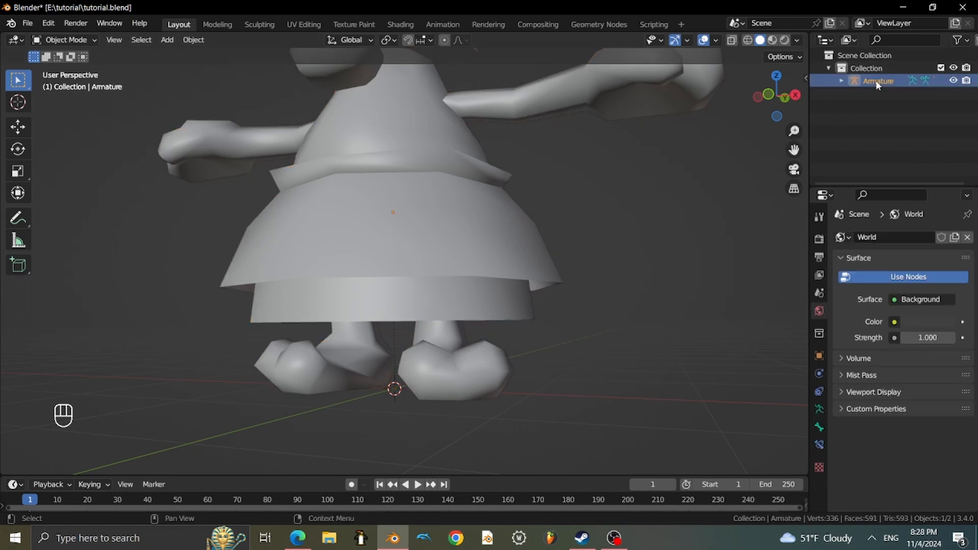
pyautogui.click(64, 40)
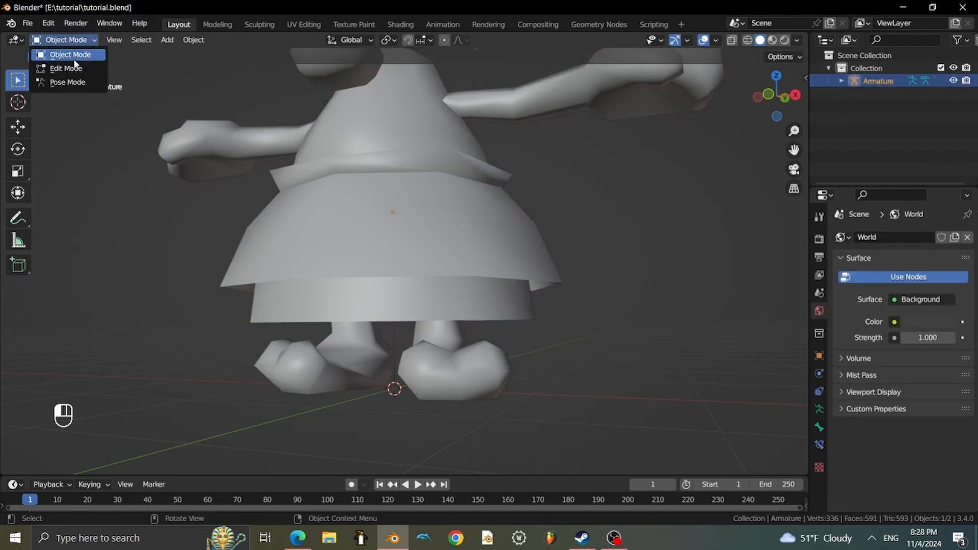
pyautogui.click(61, 68)
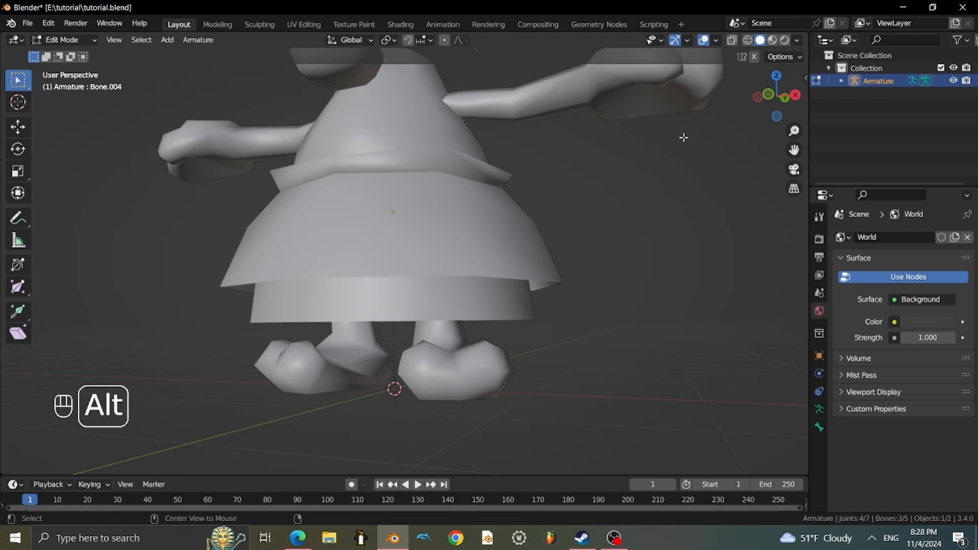
pyautogui.hotkey('alt', 'z')
# Duplicate the selected leg bone chain and move the copy along the X axis into the opposite leg.
pyautogui.moveTo(622, 197); pyautogui.dragTo(581, 203, button='middle')
pyautogui.scroll(1, 649, 154)
pyautogui.scroll(3, 611, 164)
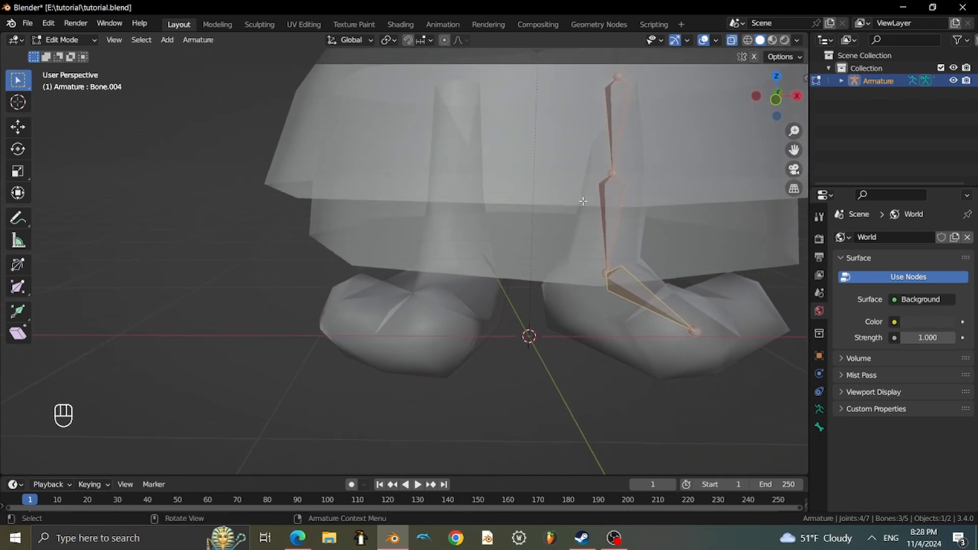
pyautogui.hotkey('shift', 'd')
pyautogui.press('x')
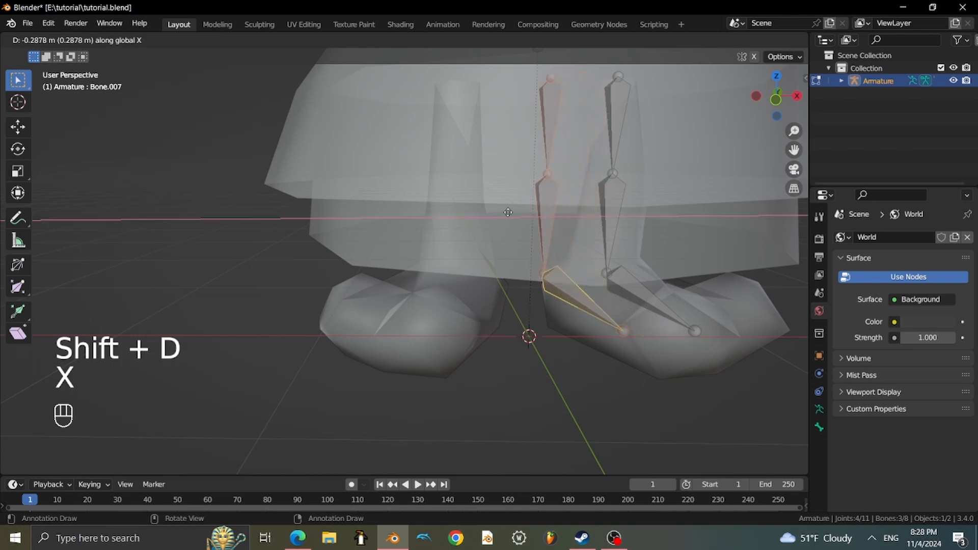
pyautogui.click(424, 226)
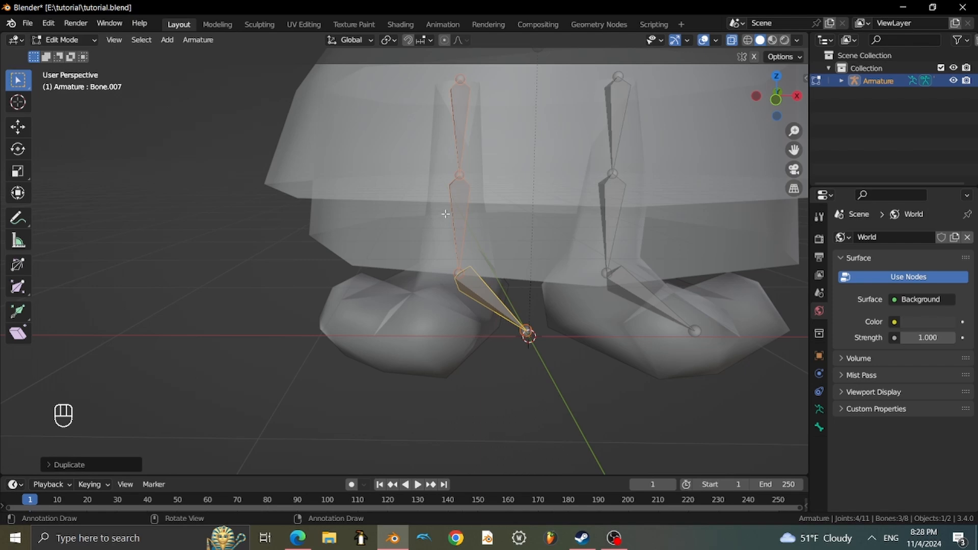
# Mirror the copied leg chain on the X axis and shift it along X to fit inside its leg.
pyautogui.hotkey('ctrl', 'm')
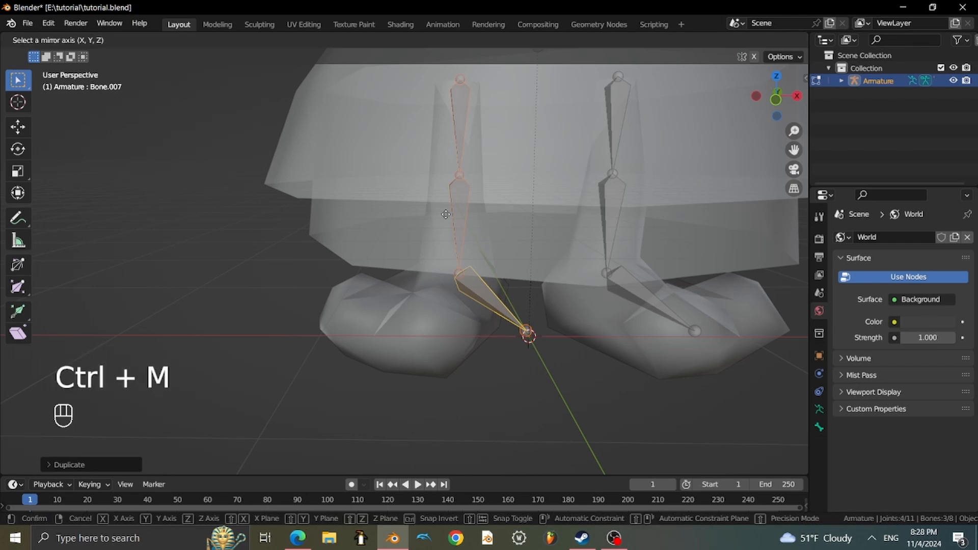
pyautogui.press('x')
pyautogui.click(447, 214)
pyautogui.press('g')
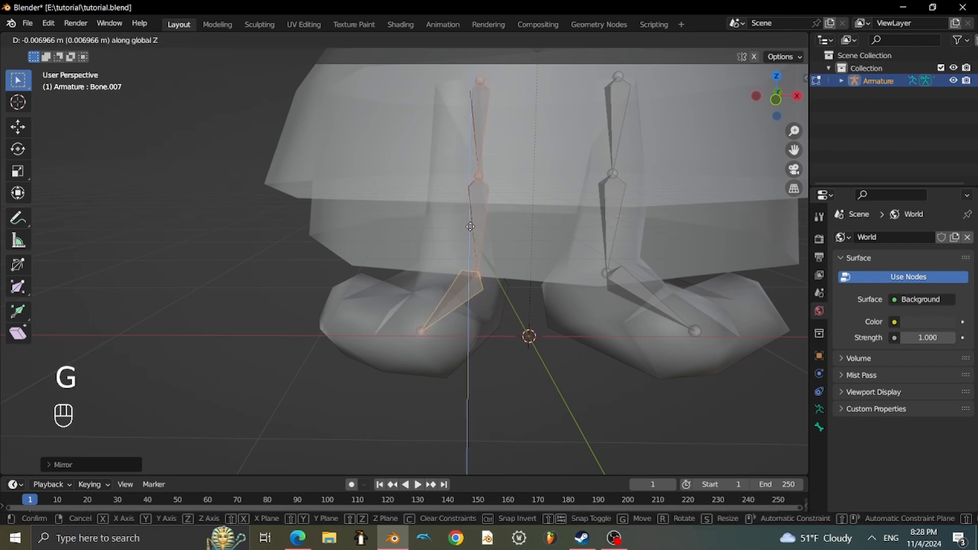
pyautogui.press('x')
pyautogui.click(456, 227)
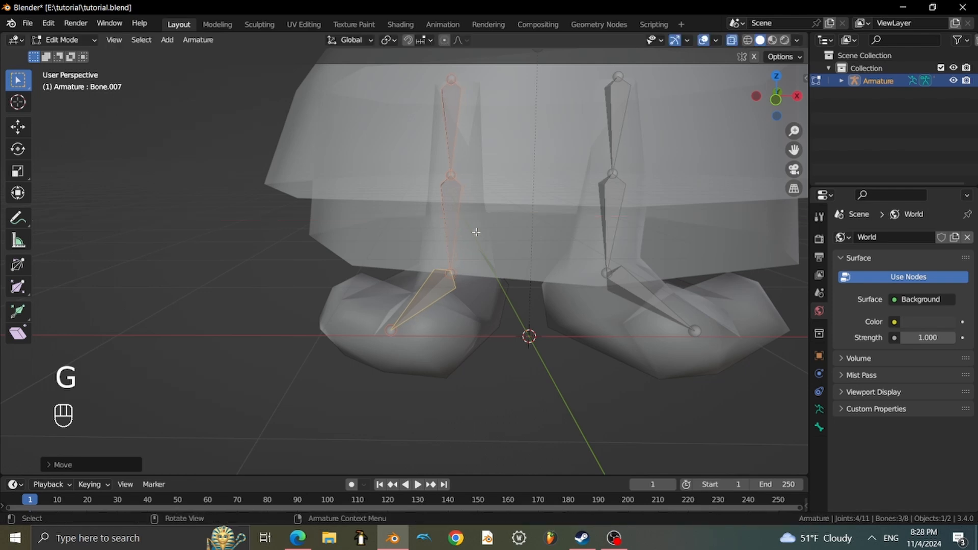
# Duplicate the upper torso bone and move the copy along the X axis to the shoulder on the positive X side.
pyautogui.moveTo(476, 229); pyautogui.dragTo(528, 183, button='middle')
pyautogui.keyDown('shift'); pyautogui.moveTo(539, 138); pyautogui.dragTo(538, 225, button='middle'); pyautogui.keyUp('shift')
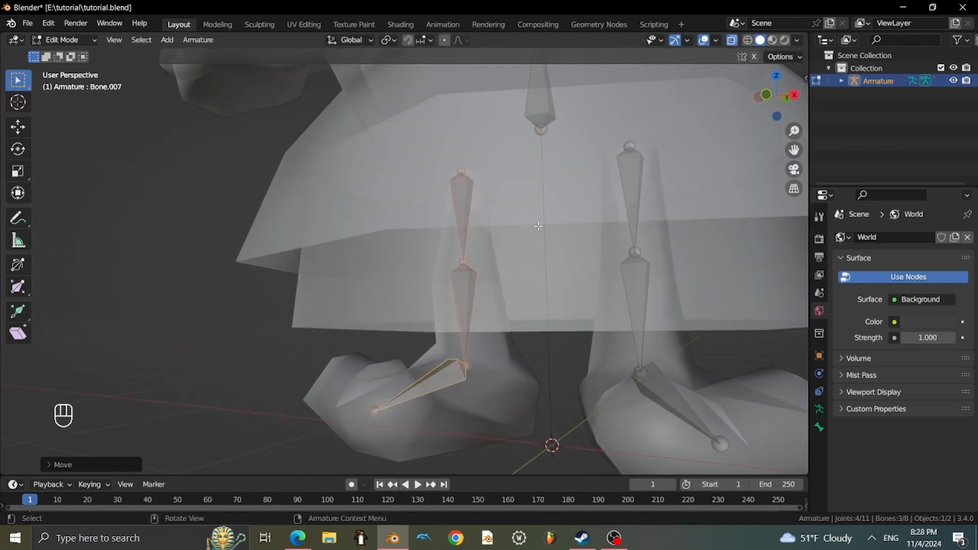
pyautogui.scroll(-5, 539, 168)
pyautogui.moveTo(539, 157); pyautogui.dragTo(537, 225, button='middle')
pyautogui.keyDown('shift'); pyautogui.moveTo(522, 143); pyautogui.dragTo(394, 214, button='middle'); pyautogui.keyUp('shift')
pyautogui.scroll(4, 503, 231)
pyautogui.click(505, 260)
pyautogui.hotkey('shift', 'd')
pyautogui.press('x')
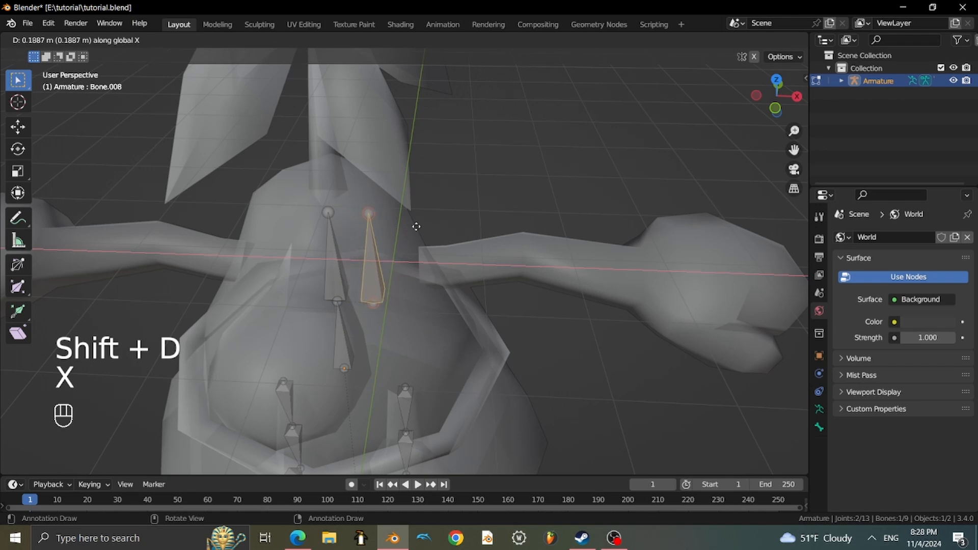
pyautogui.click(475, 226)
# Move the copied bone along the Z axis until its base sits at shoulder height.
pyautogui.moveTo(475, 283)
pyautogui.mouseDown(button='middle')
pyautogui.moveTo(464, 229)
pyautogui.moveTo(477, 285)
pyautogui.mouseUp(button='middle')
pyautogui.press('g')
pyautogui.press('z')
pyautogui.click(477, 229)
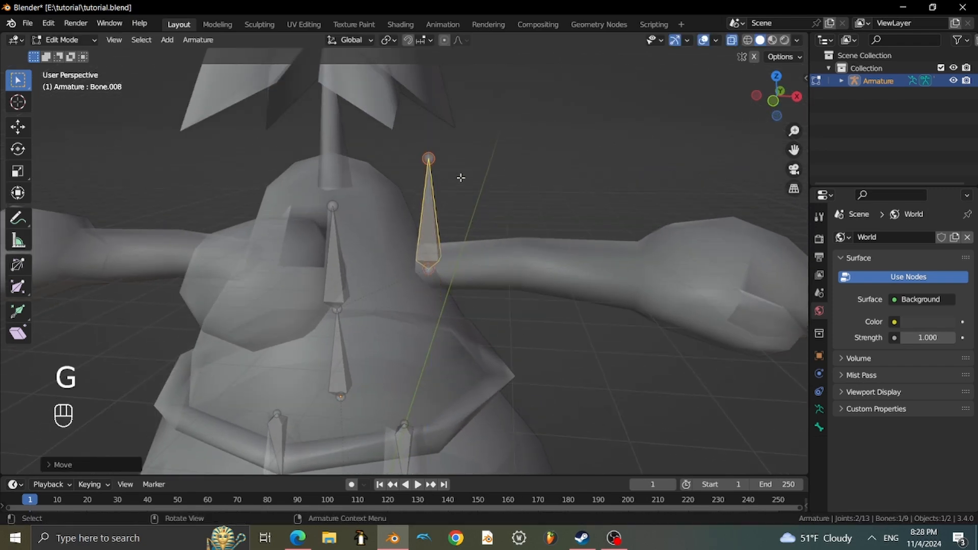
# Move only the shoulder bone's tip outward along the X axis, over the arm.
pyautogui.click(434, 152)
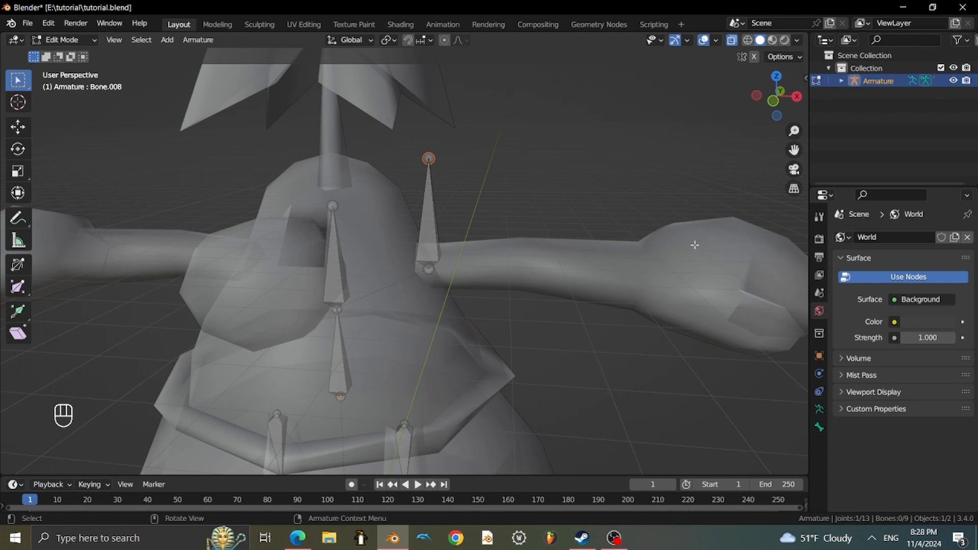
pyautogui.press('g')
pyautogui.press('x')
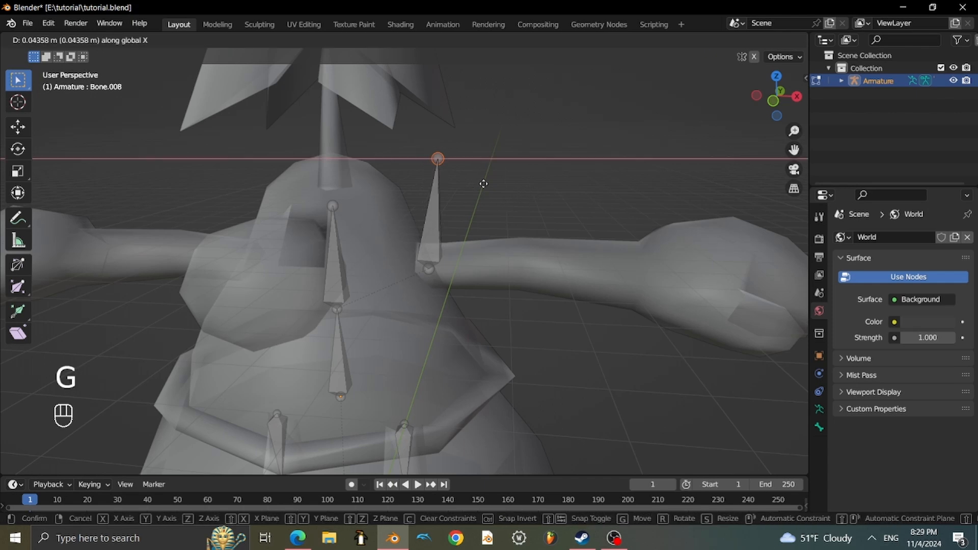
pyautogui.click(538, 194)
# Lower the arm bone's tip along the Z axis into the arm mesh and adjust it along X.
pyautogui.moveTo(536, 203); pyautogui.dragTo(590, 231, button='middle')
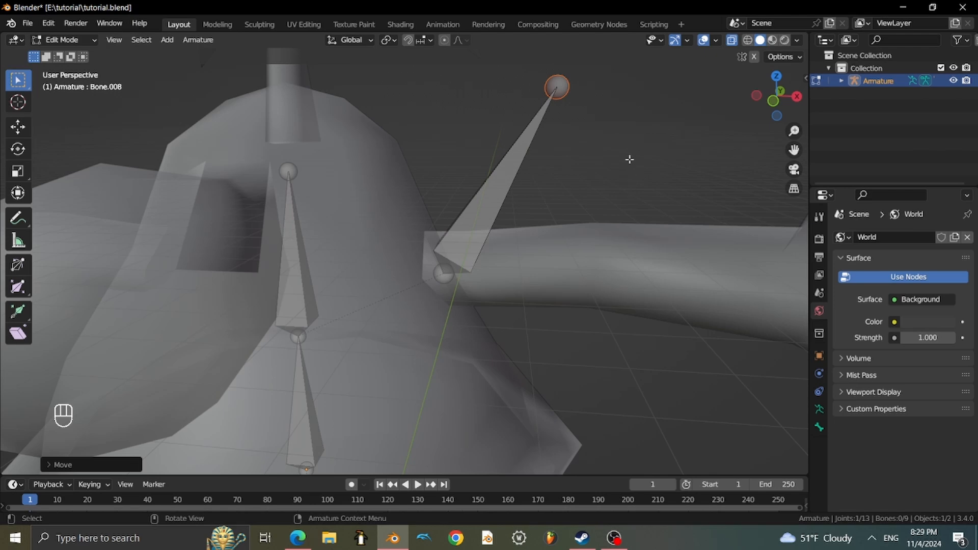
pyautogui.press('g')
pyautogui.press('z')
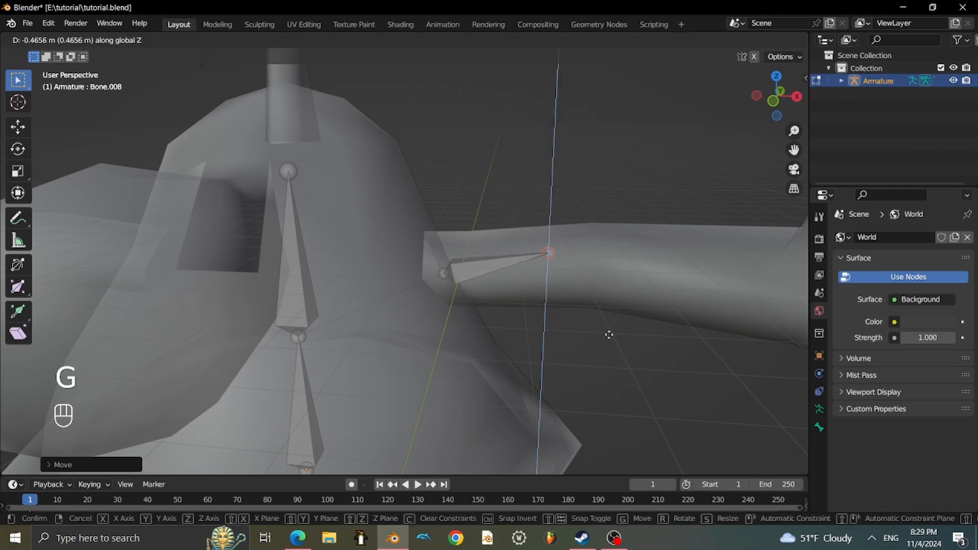
pyautogui.press('g')
pyautogui.press('x')
pyautogui.click(634, 328)
# Reposition the upper arm bone's tip in the horizontal plane so it sits inside the elbow bend.
pyautogui.moveTo(634, 327); pyautogui.dragTo(476, 331, button='middle')
pyautogui.moveTo(476, 332)
pyautogui.keyDown('shift'); pyautogui.mouseDown(button='middle')
pyautogui.moveTo(505, 276)
pyautogui.moveTo(476, 317)
pyautogui.mouseUp(button='middle'); pyautogui.keyUp('shift')
pyautogui.scroll(2, 487, 297)
pyautogui.press('g')
pyautogui.hotkey('shift', 'z')
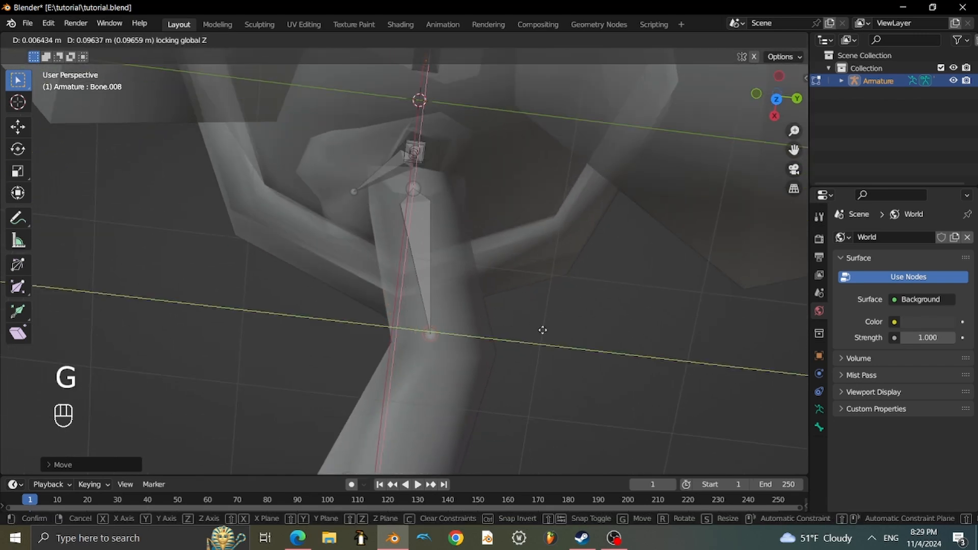
pyautogui.click(549, 336)
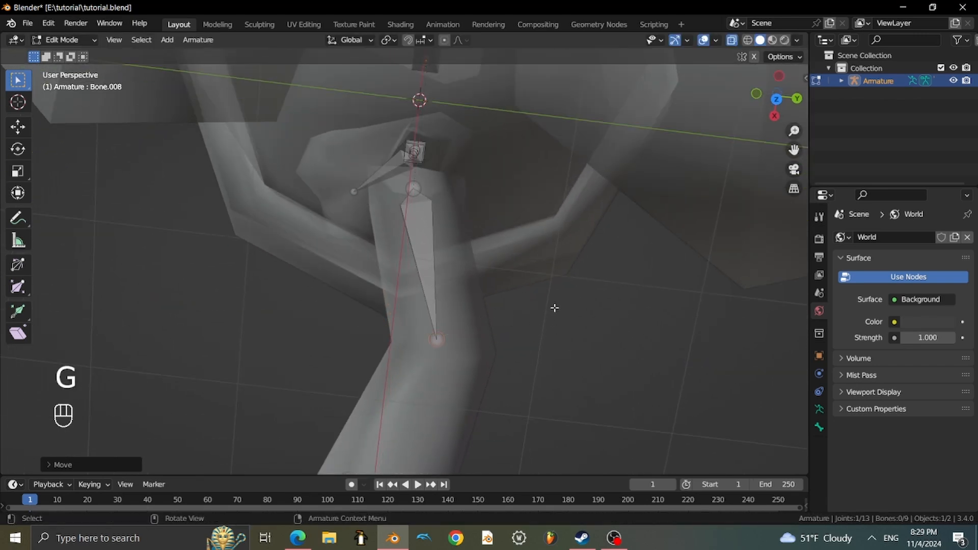
# Extrude a forearm bone from the elbow joint toward the wrist, locked to the horizontal plane.
pyautogui.moveTo(558, 303); pyautogui.dragTo(453, 257, button='middle')
pyautogui.moveTo(535, 203); pyautogui.dragTo(478, 229, button='middle')
pyautogui.press('e')
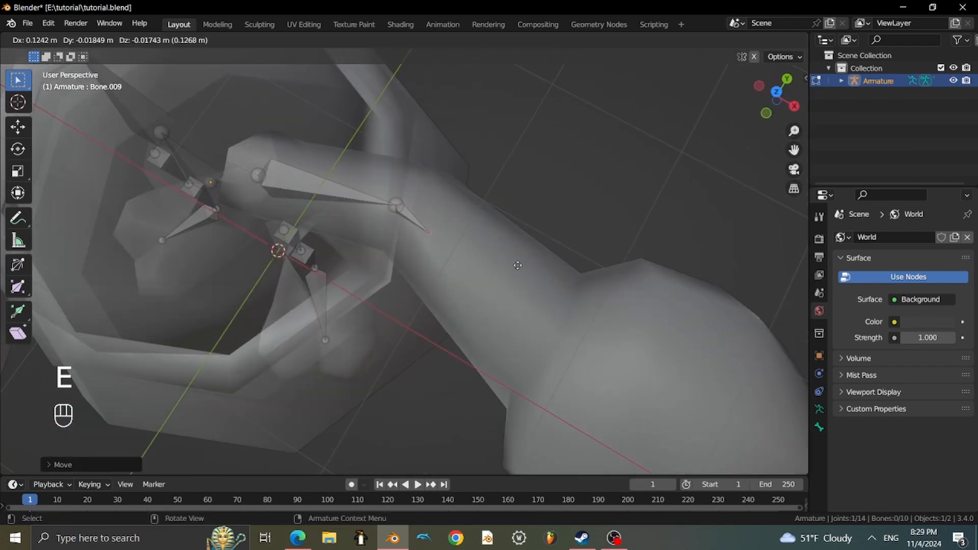
pyautogui.hotkey('shift', 'z')
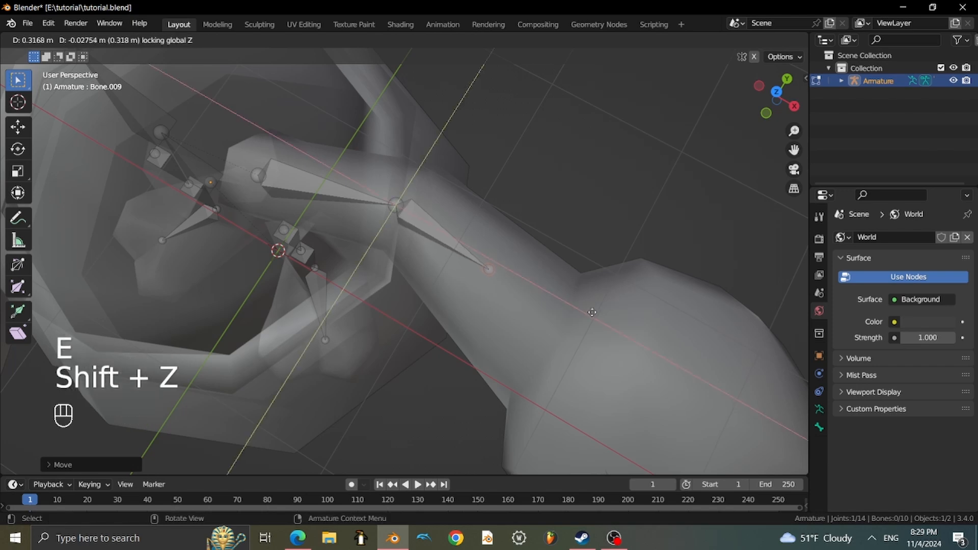
pyautogui.click(614, 332)
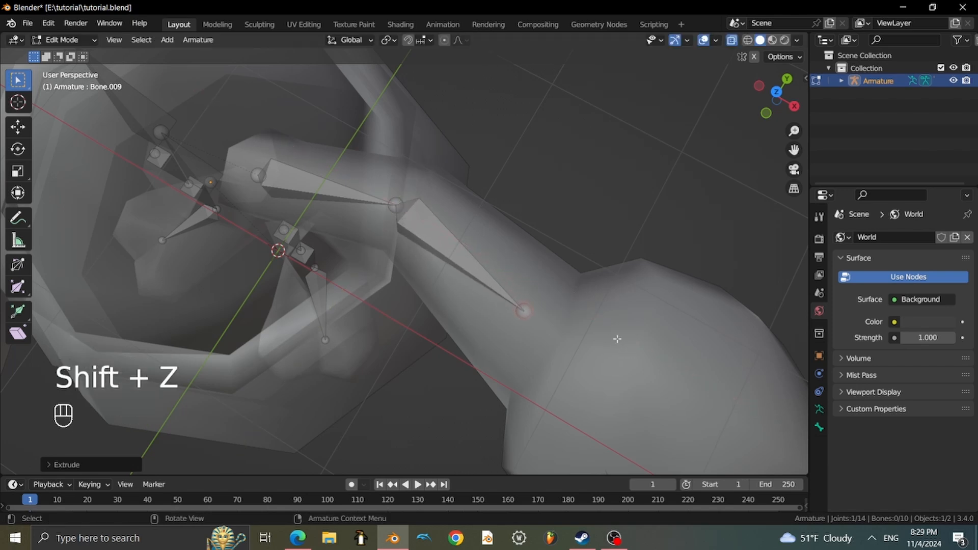
# Adjust the forearm bone's tip in the horizontal plane to centre it at the wrist.
pyautogui.moveTo(614, 331); pyautogui.dragTo(478, 178, button='middle')
pyautogui.press('g')
pyautogui.hotkey('shift', 'z')
pyautogui.click(579, 229)
# Extrude a hand bone from the wrist joint into the middle of the hand mesh, locked to the horizontal plane.
pyautogui.moveTo(477, 179); pyautogui.dragTo(474, 247, button='middle')
pyautogui.press('e')
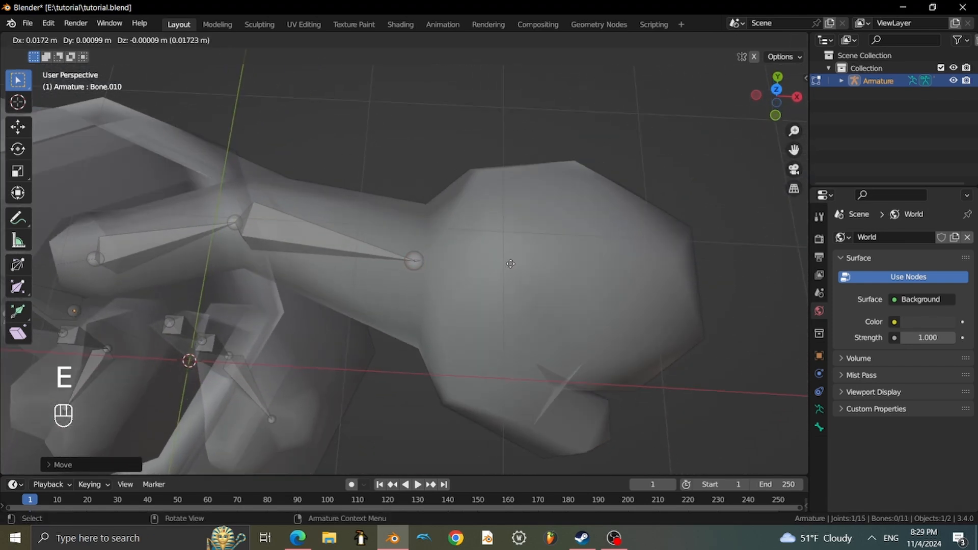
pyautogui.hotkey('shift', 'z')
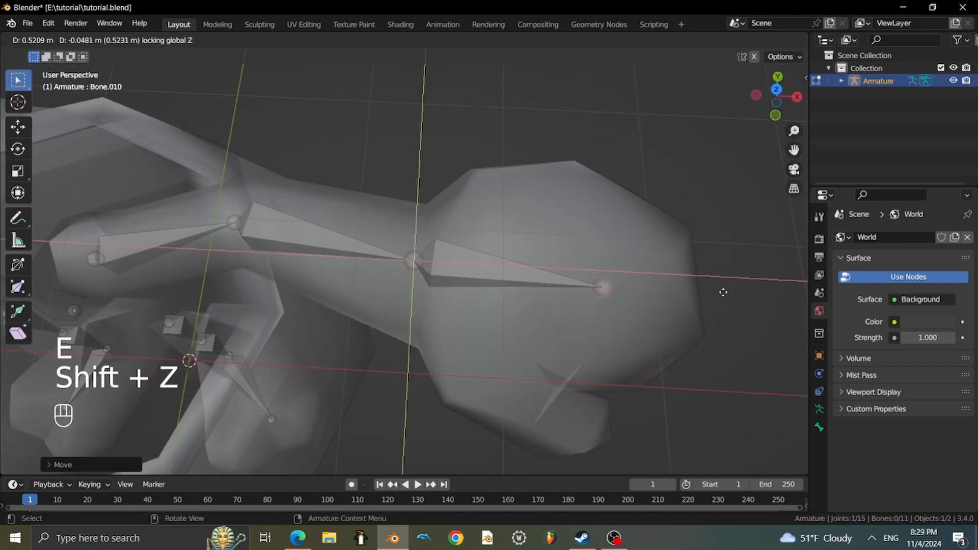
pyautogui.click(750, 290)
pyautogui.moveTo(636, 239); pyautogui.dragTo(438, 331, button='middle')
pyautogui.moveTo(584, 246); pyautogui.dragTo(621, 169, button='middle')
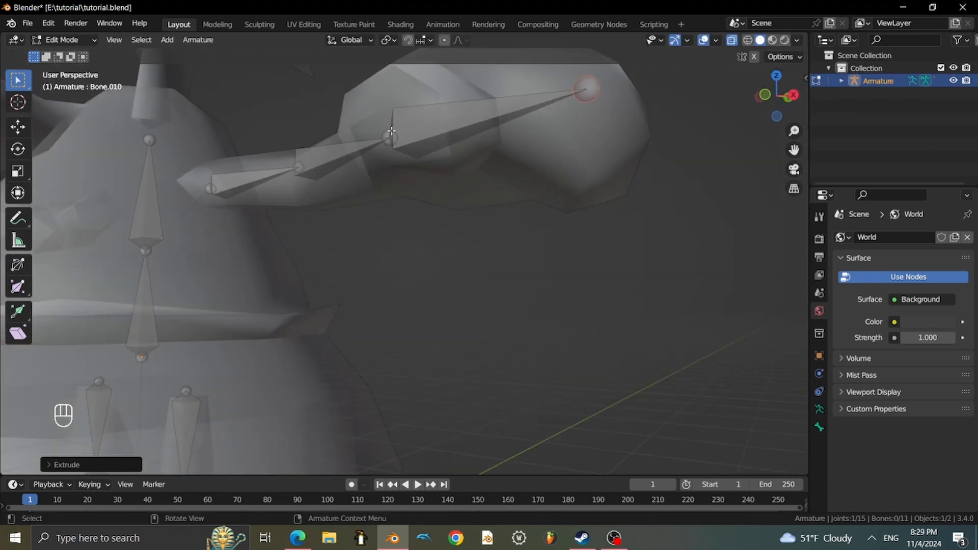
# Switch to Object Mode and examine the placement of the arm bones against the mesh from several angles.
pyautogui.scroll(-3, 391, 130)
pyautogui.click(88, 41)
pyautogui.click(89, 54)
pyautogui.click(459, 196)
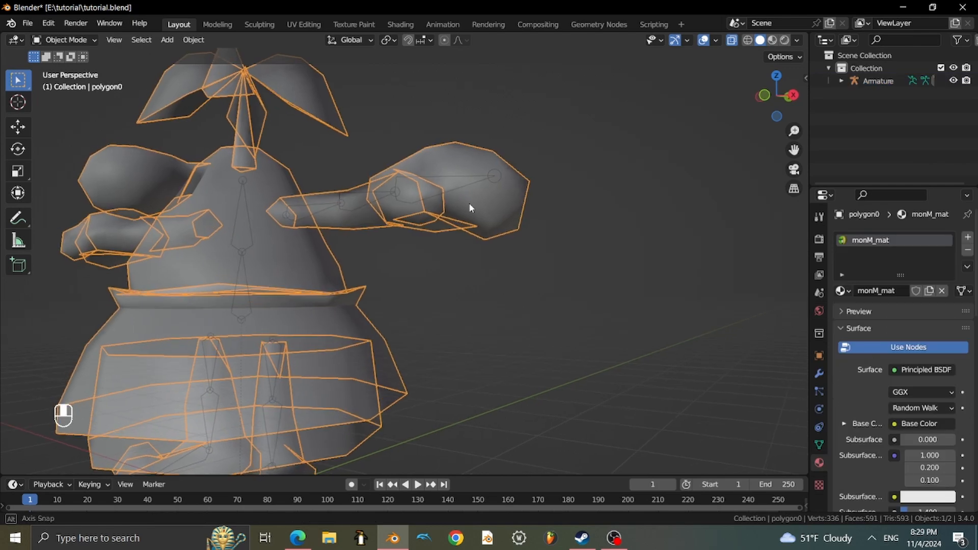
pyautogui.moveTo(469, 203); pyautogui.dragTo(597, 192, button='middle')
pyautogui.click(534, 301)
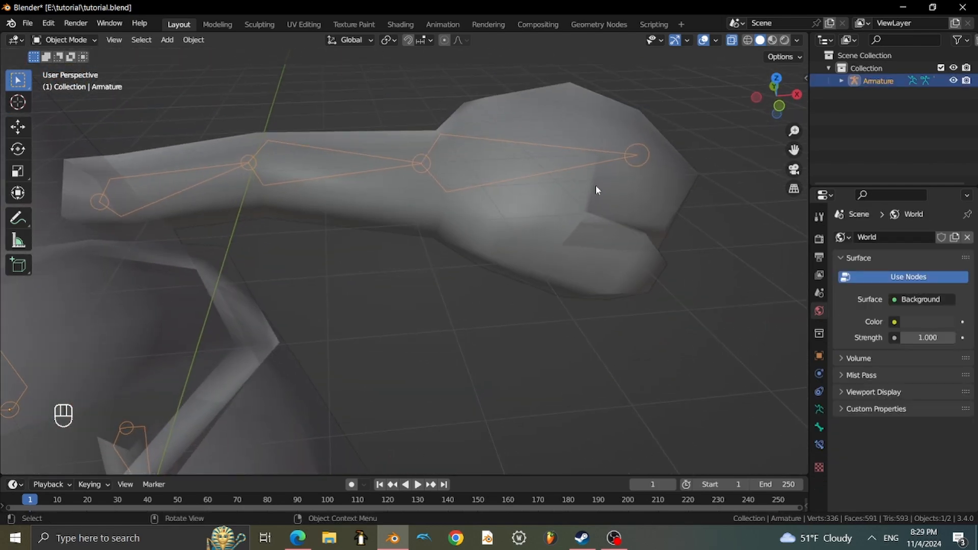
pyautogui.scroll(-2, 650, 187)
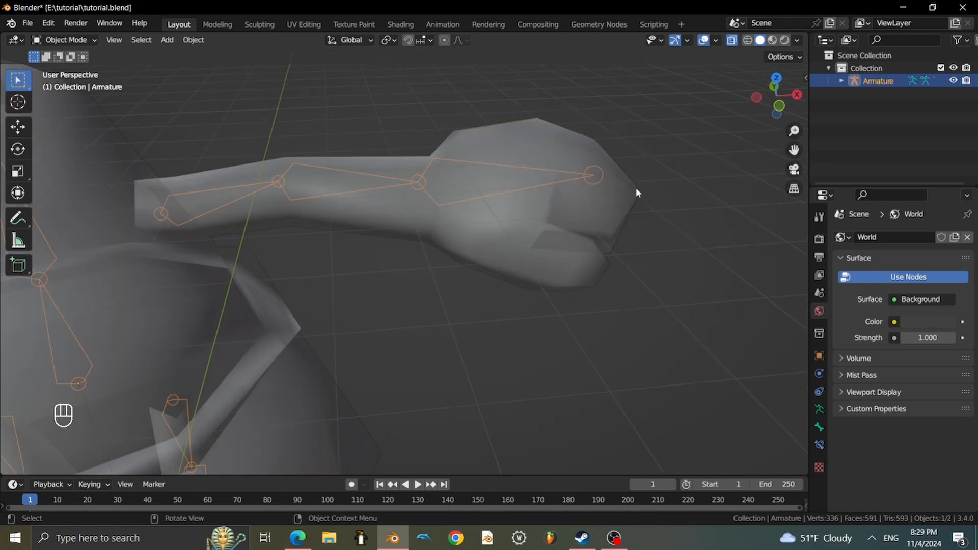
pyautogui.moveTo(540, 159); pyautogui.dragTo(477, 210, button='middle')
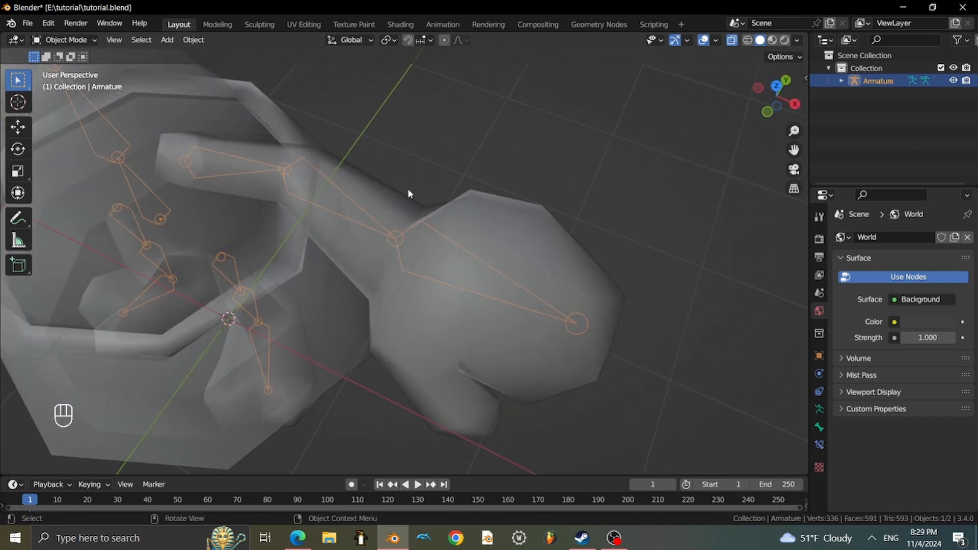
pyautogui.keyDown('shift'); pyautogui.moveTo(379, 171); pyautogui.dragTo(557, 154, button='middle'); pyautogui.keyUp('shift')
pyautogui.scroll(-2, 568, 183)
pyautogui.scroll(2, 556, 154)
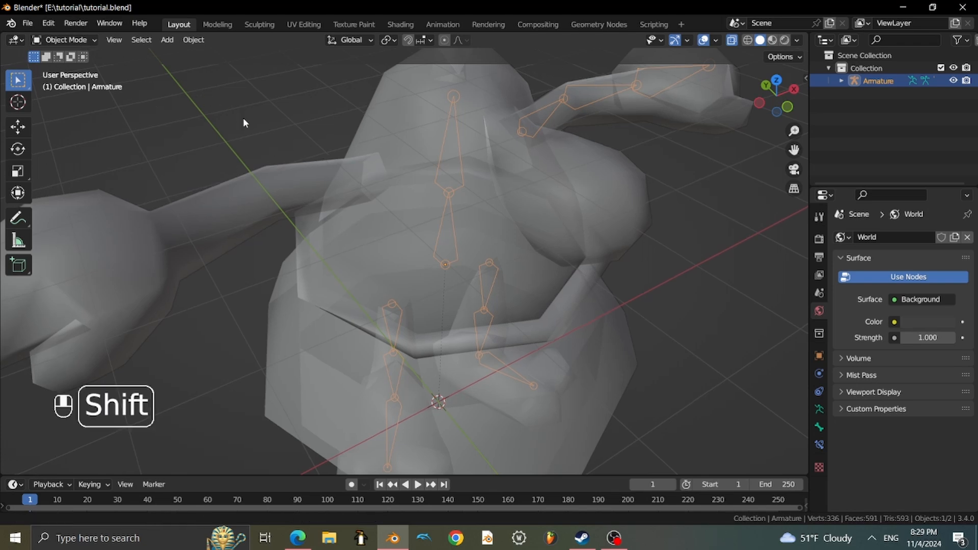
pyautogui.keyDown('shift'); pyautogui.moveTo(243, 118); pyautogui.dragTo(372, 152, button='middle'); pyautogui.keyUp('shift')
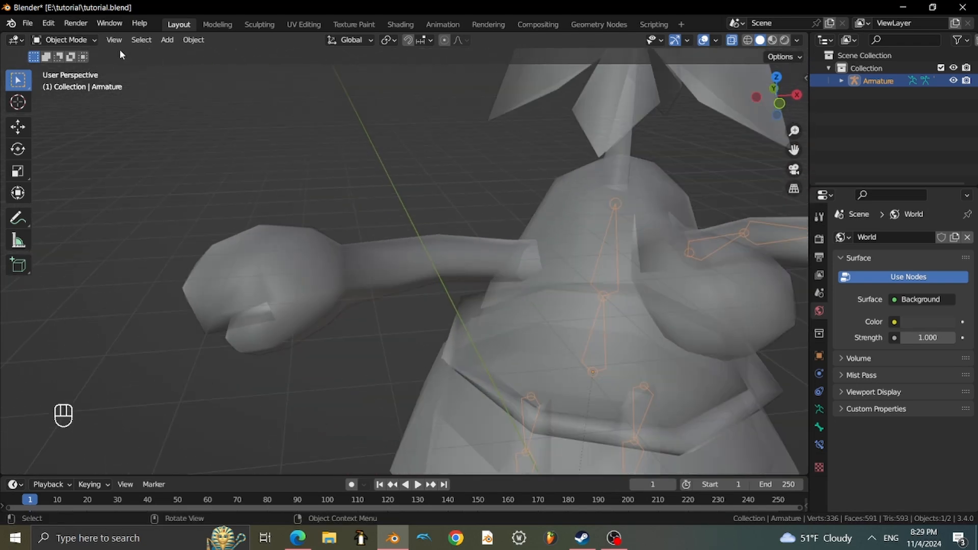
# Return the armature to Edit Mode and select the upper arm, forearm and hand bones.
pyautogui.scroll(-5, 120, 50)
pyautogui.click(65, 39)
pyautogui.click(72, 68)
pyautogui.scroll(2, 728, 186)
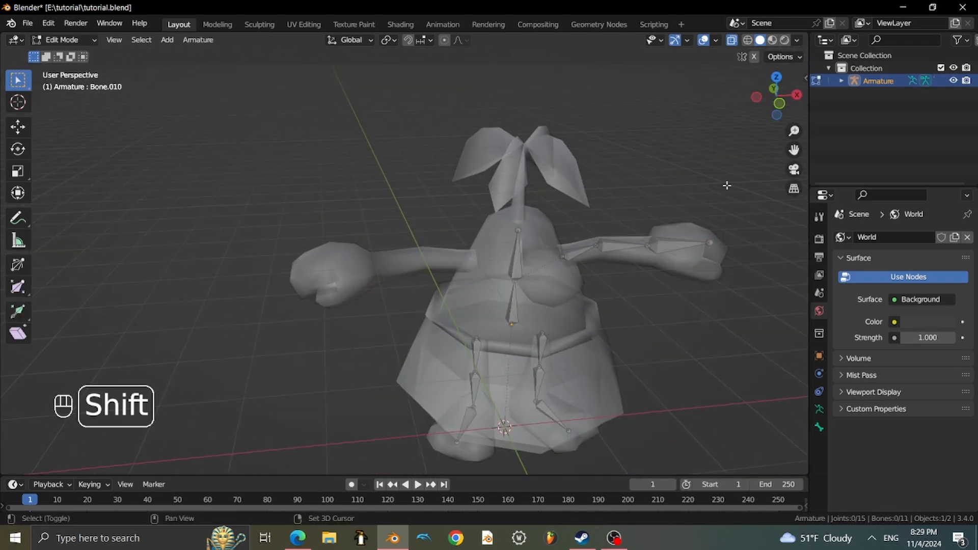
pyautogui.keyDown('shift'); pyautogui.moveTo(728, 186); pyautogui.dragTo(599, 184, button='middle'); pyautogui.keyUp('shift')
pyautogui.scroll(1, 599, 185)
pyautogui.click(462, 253)
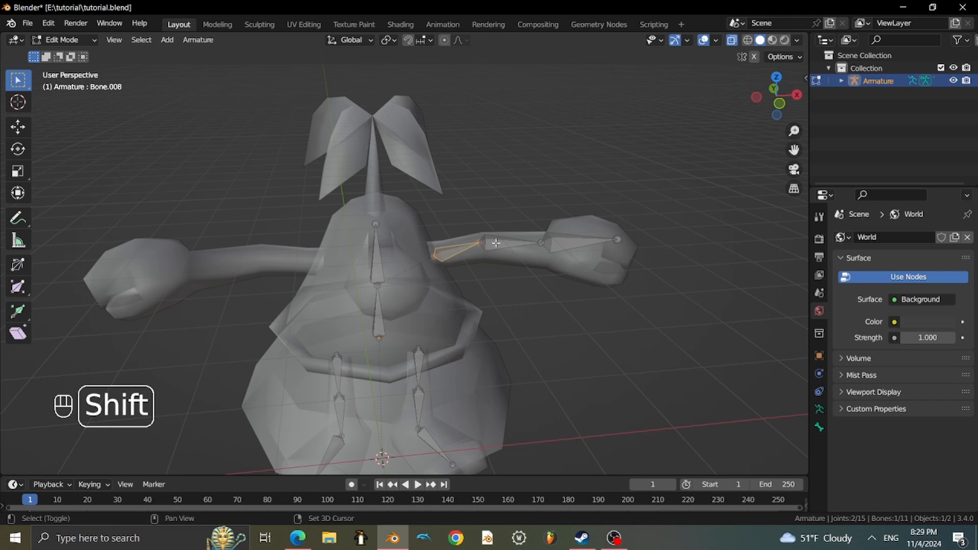
pyautogui.keyDown('shift'); pyautogui.click(555, 249); pyautogui.keyUp('shift')
pyautogui.press('b')
pyautogui.moveTo(689, 263); pyautogui.dragTo(448, 215)
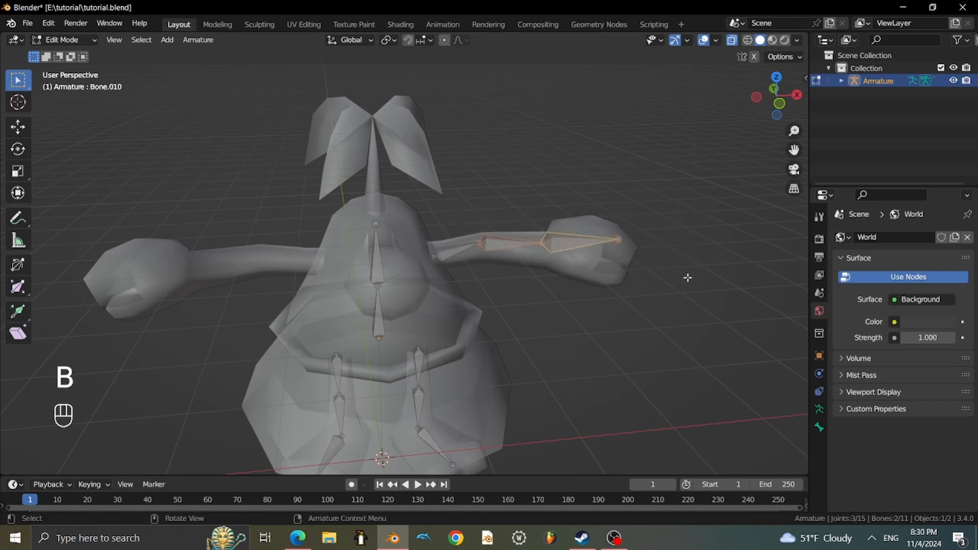
pyautogui.press('b')
pyautogui.moveTo(692, 298); pyautogui.dragTo(448, 212)
pyautogui.scroll(2, 581, 267)
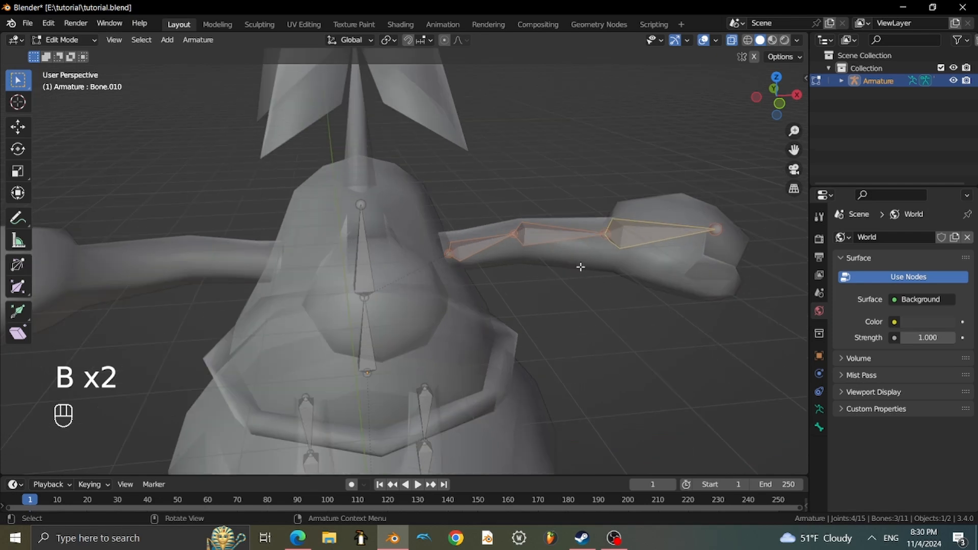
# Reselect the three arm bones with circle select and duplicate them along the X axis onto the opposite arm.
pyautogui.scroll(-2, 581, 267)
pyautogui.click(676, 264)
pyautogui.press('c')
pyautogui.moveTo(668, 232)
pyautogui.mouseDown()
pyautogui.moveTo(468, 238)
pyautogui.moveTo(588, 233)
pyautogui.mouseUp()
pyautogui.press('Escape')
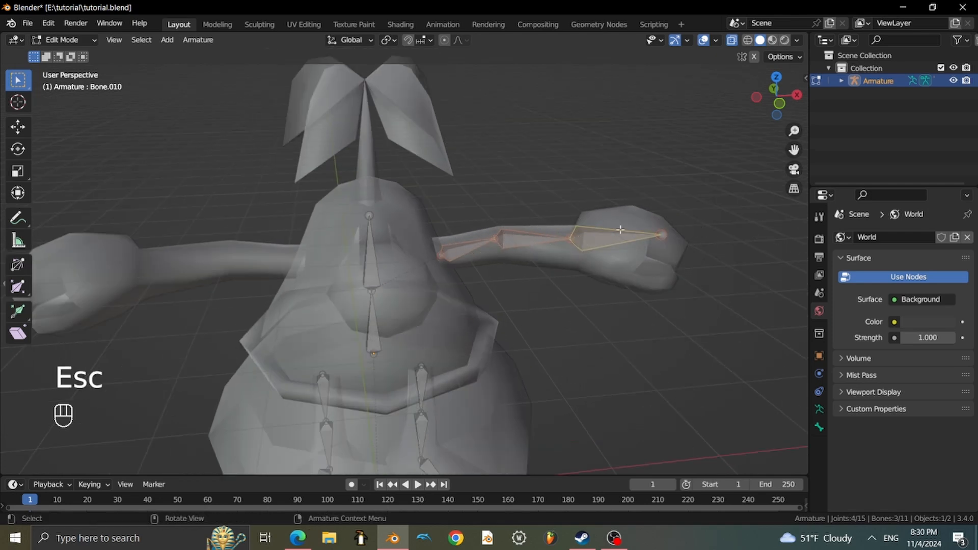
pyautogui.moveTo(588, 234)
pyautogui.mouseDown(button='middle')
pyautogui.moveTo(595, 230)
pyautogui.moveTo(573, 216)
pyautogui.moveTo(606, 189)
pyautogui.moveTo(622, 208)
pyautogui.moveTo(605, 212)
pyautogui.mouseUp(button='middle')
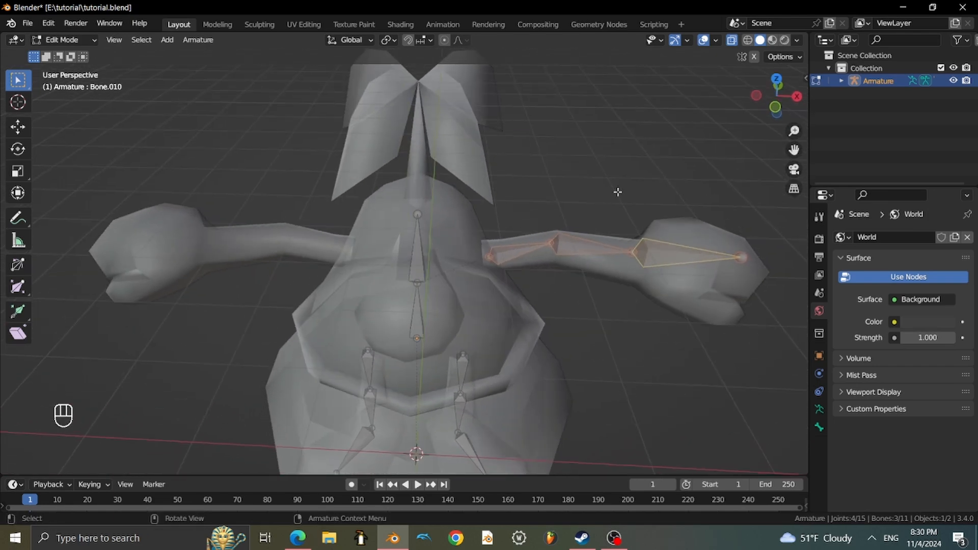
pyautogui.hotkey('shift', 'd')
pyautogui.press('x')
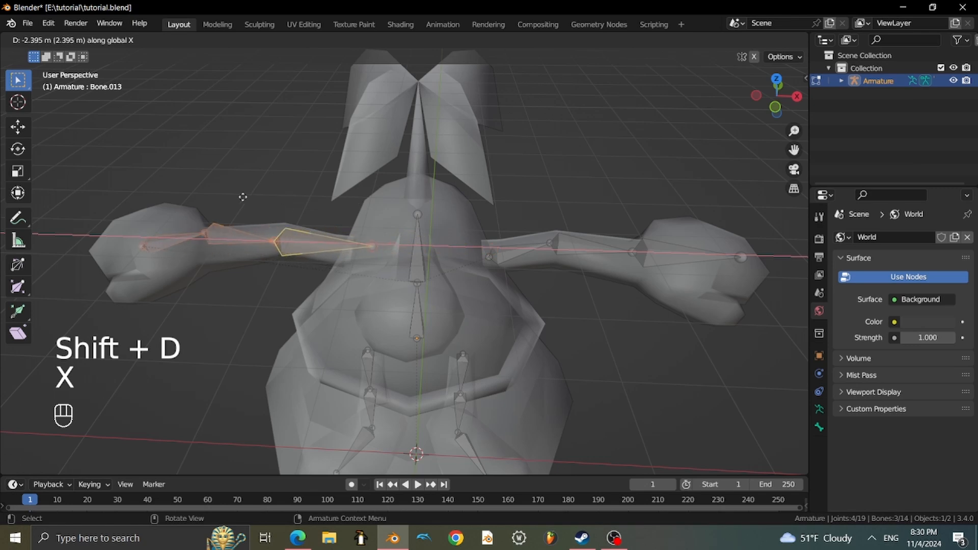
pyautogui.click(220, 199)
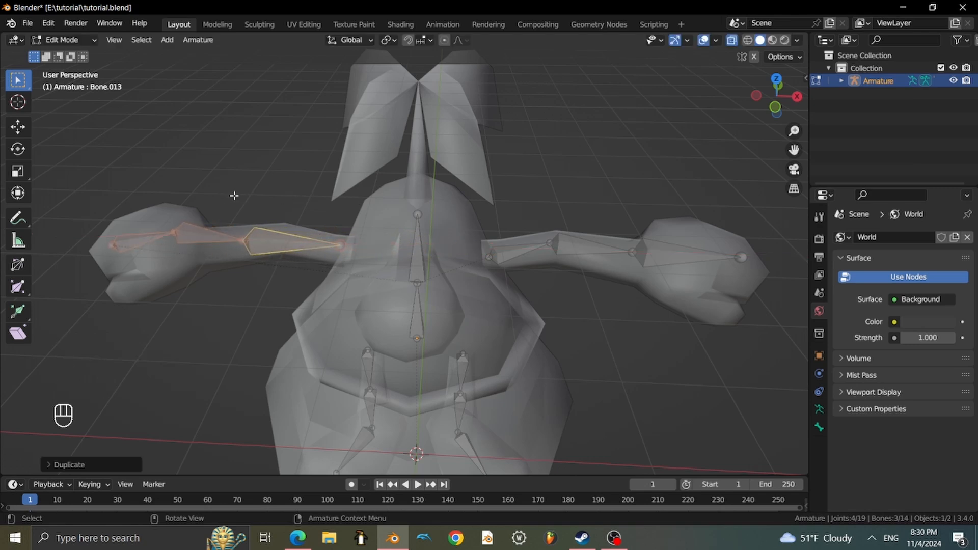
# Mirror the duplicated arm bones along the global X axis.
pyautogui.hotkey('ctrl', 'm')
pyautogui.press('x')
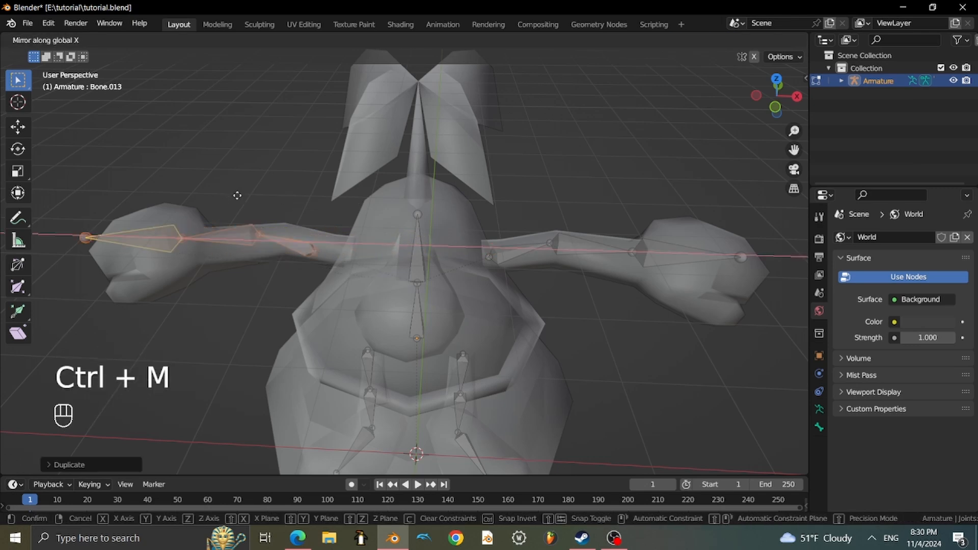
pyautogui.click(238, 197)
# Move the mirrored arm bones in the horizontal plane so they sit inside the opposite arm mesh.
pyautogui.moveTo(238, 197); pyautogui.dragTo(426, 224, button='middle')
pyautogui.scroll(2, 427, 224)
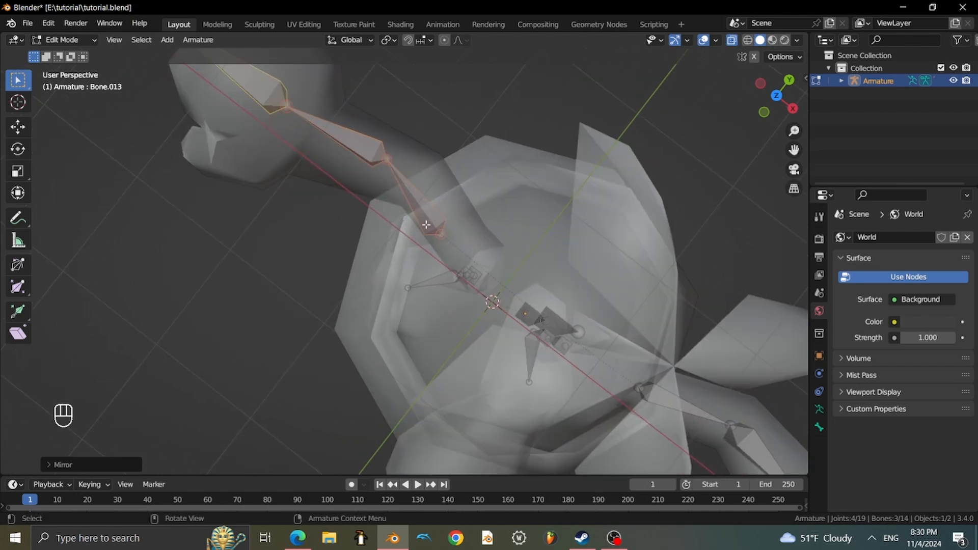
pyautogui.press('g')
pyautogui.hotkey('shift', 'z')
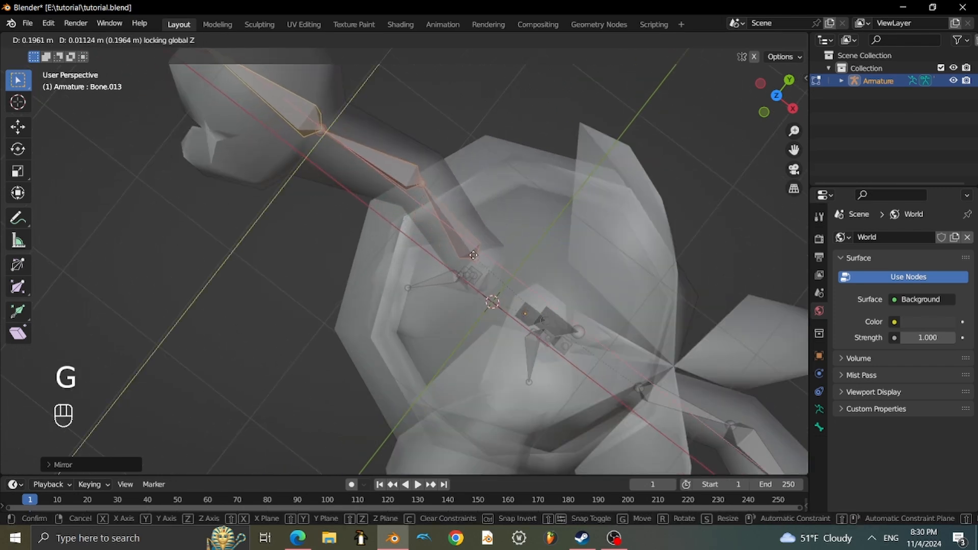
pyautogui.click(446, 211)
# Deselect all bones and examine the full skeleton's arm, torso and leg placement from several angles.
pyautogui.moveTo(446, 211); pyautogui.dragTo(468, 168, button='middle')
pyautogui.scroll(-2, 533, 155)
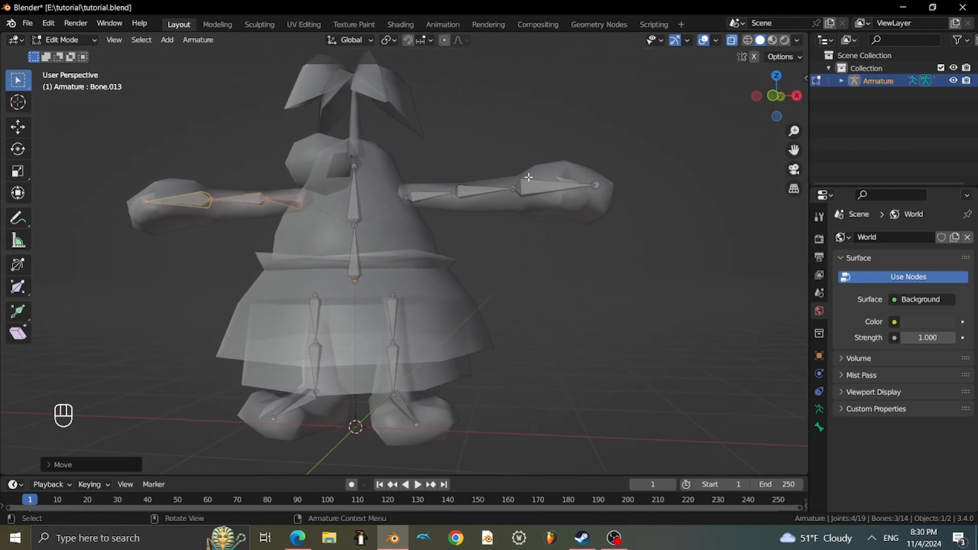
pyautogui.moveTo(514, 162); pyautogui.dragTo(523, 263, button='middle')
pyautogui.scroll(2, 523, 266)
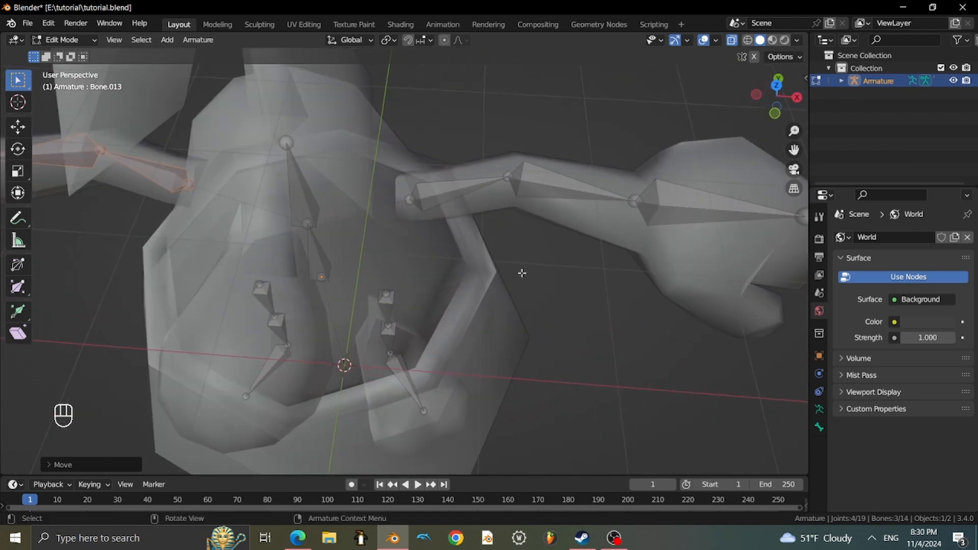
pyautogui.scroll(-4, 539, 333)
pyautogui.moveTo(540, 339); pyautogui.dragTo(558, 262, button='middle')
pyautogui.scroll(2, 637, 190)
pyautogui.click(637, 190)
pyautogui.press(';')
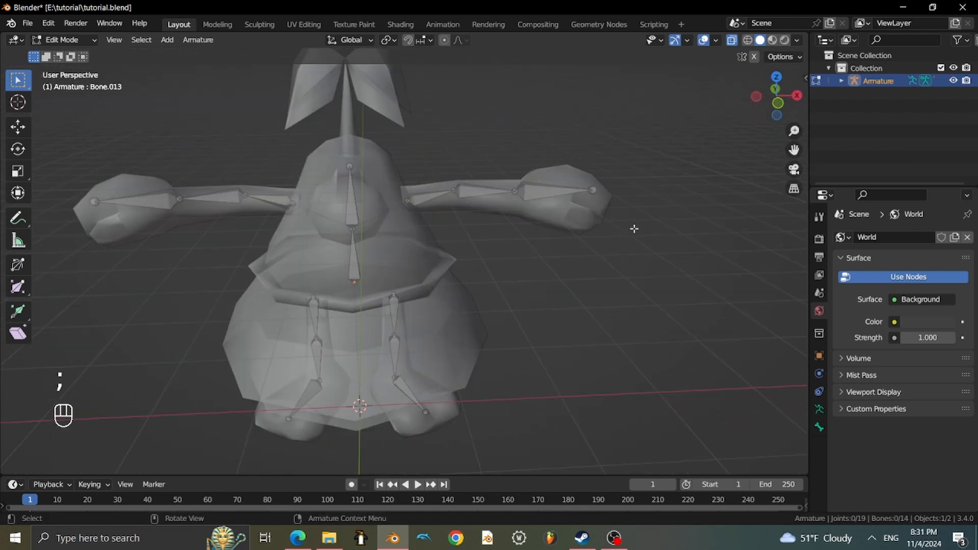
pyautogui.moveTo(634, 229); pyautogui.dragTo(603, 196, button='middle')
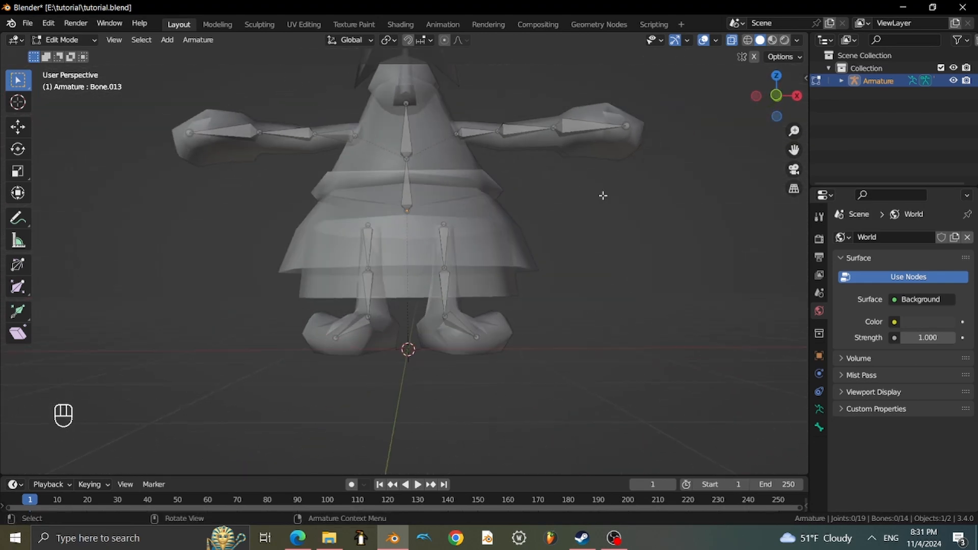
pyautogui.scroll(4, 487, 309)
pyautogui.scroll(-5, 510, 304)
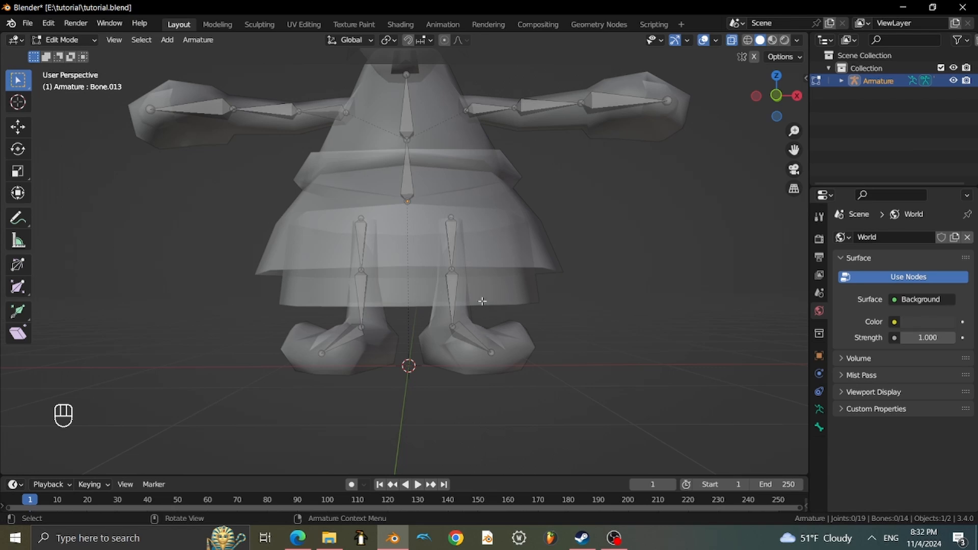
pyautogui.moveTo(482, 301); pyautogui.dragTo(481, 221, button='middle')
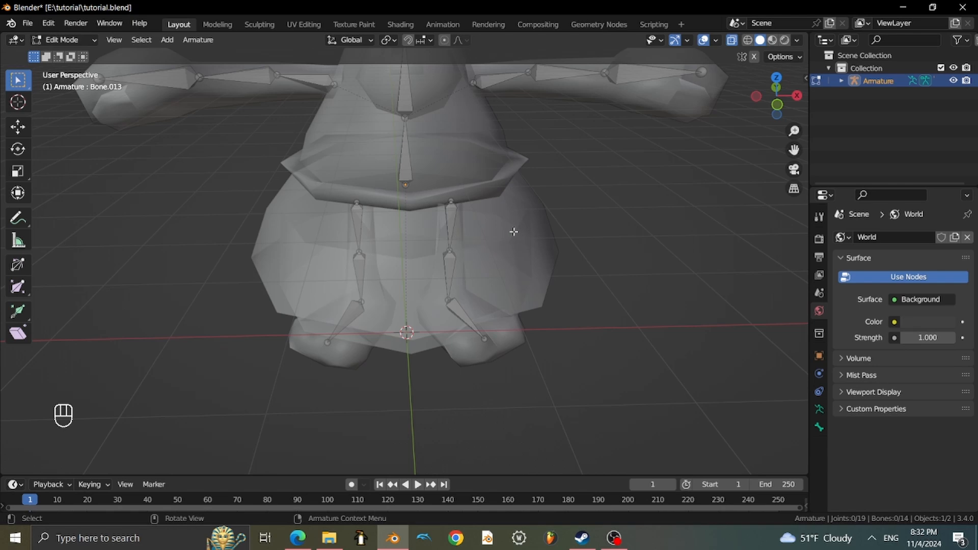
# Rename the upper bone of the character's left leg as leg_l1.
pyautogui.moveTo(514, 232); pyautogui.dragTo(465, 220, button='middle')
pyautogui.scroll(3, 500, 236)
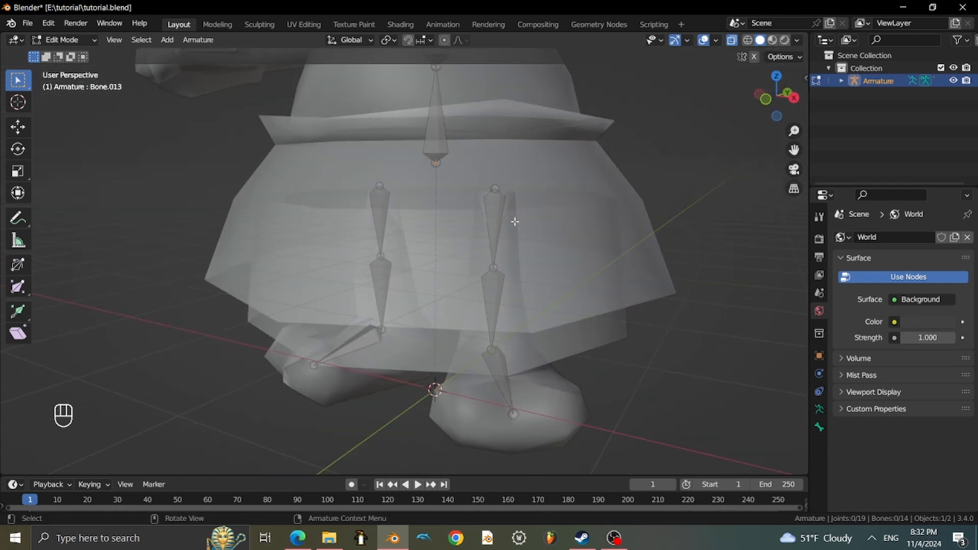
pyautogui.click(503, 218)
pyautogui.press('F2')
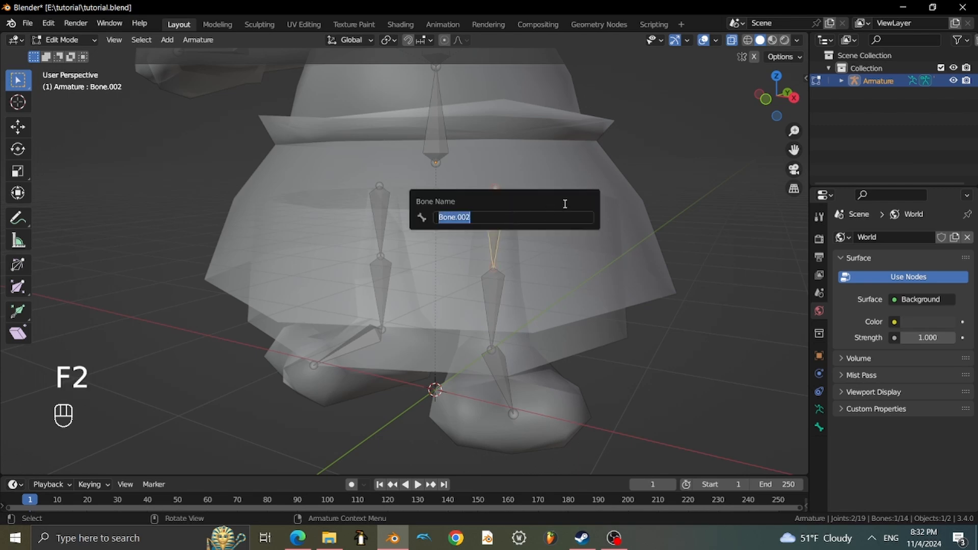
pyautogui.moveTo(590, 153); pyautogui.dragTo(572, 209, button='middle')
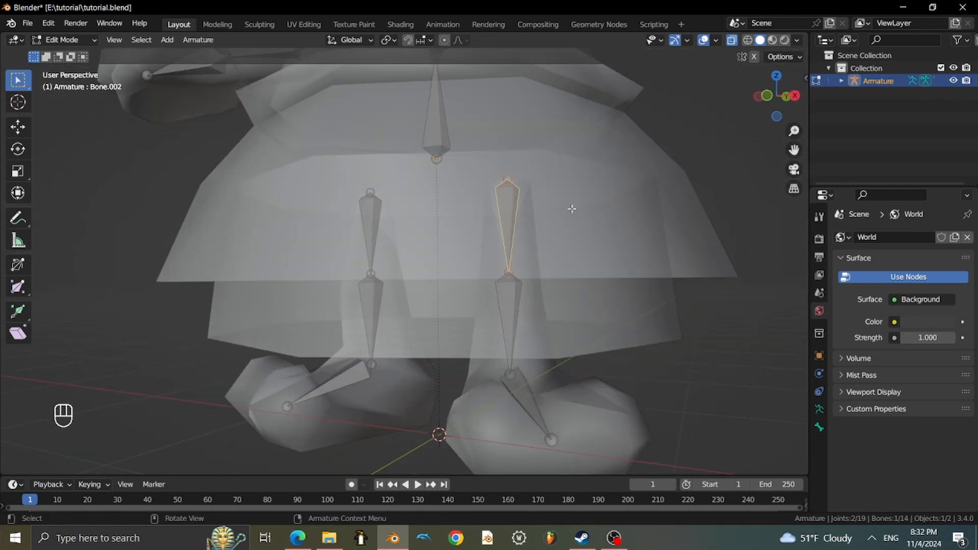
pyautogui.press('F2')
pyautogui.press('F2')
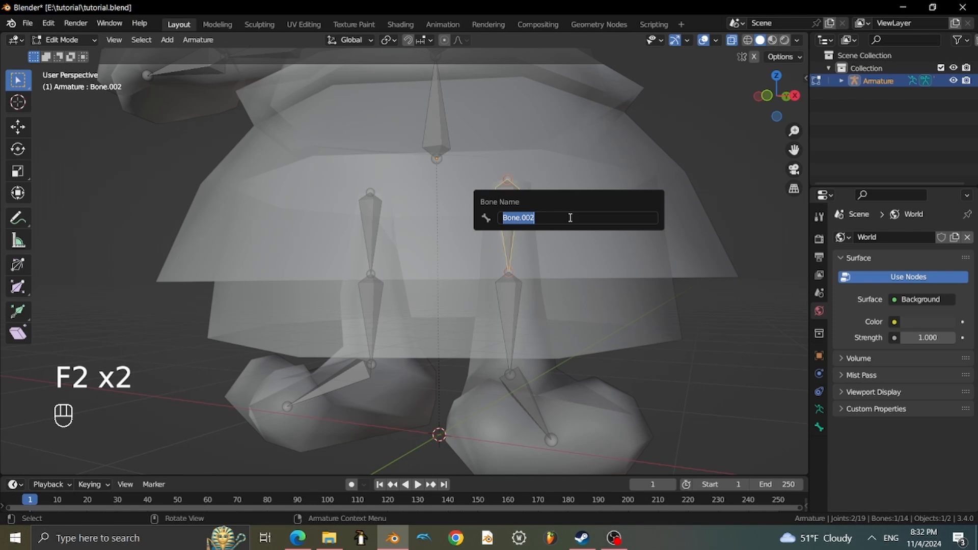
pyautogui.write('leg_l')
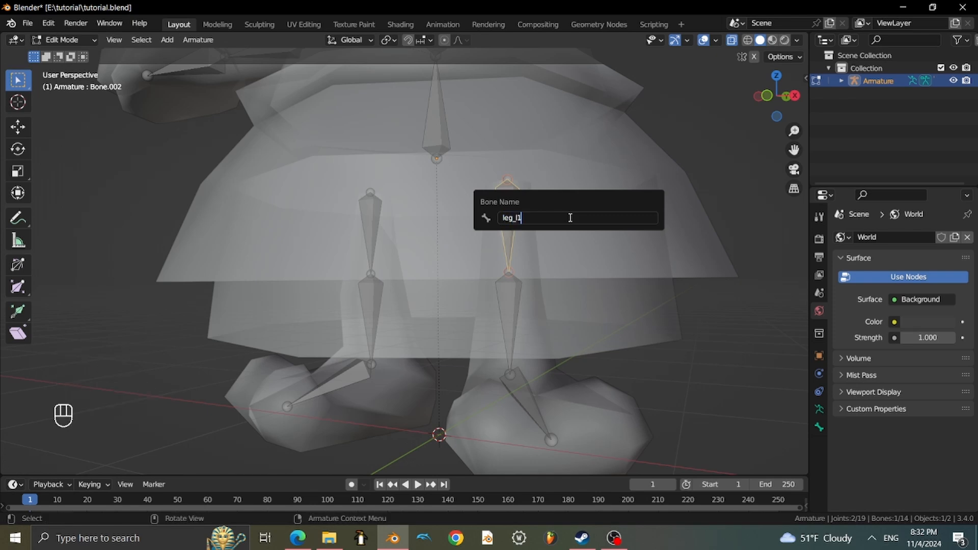
pyautogui.press('Return')
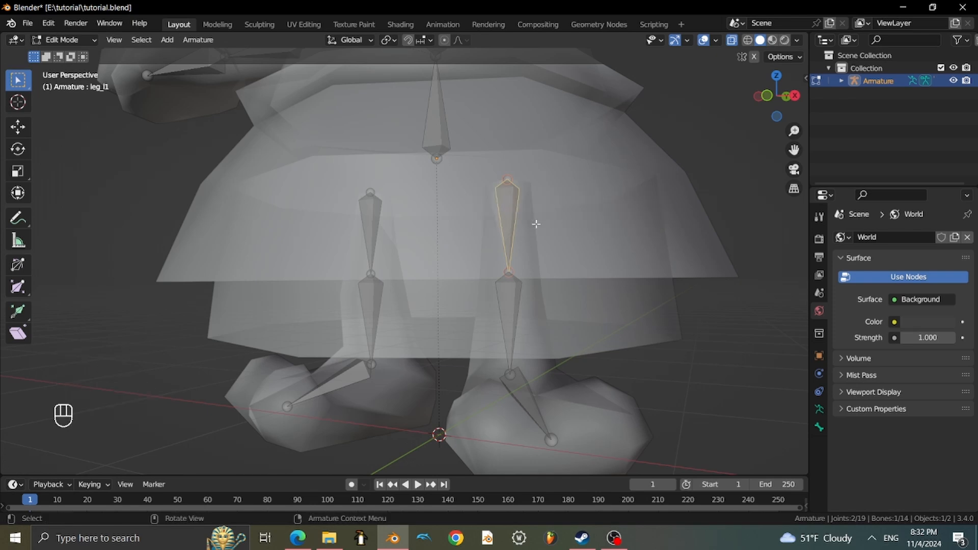
# Rename the middle bone of the character's left leg as leg_l2.
pyautogui.moveTo(536, 224); pyautogui.dragTo(503, 261, button='middle')
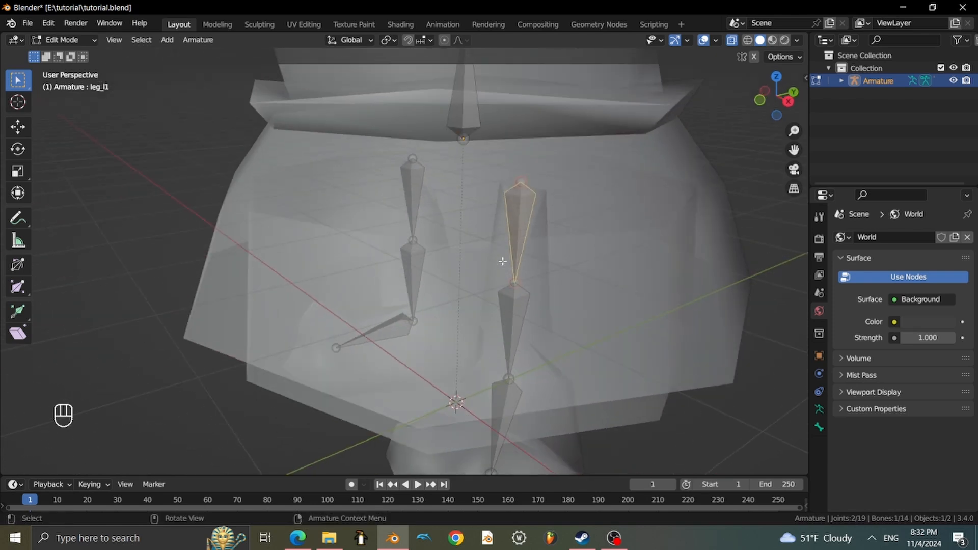
pyautogui.click(521, 331)
pyautogui.keyDown('shift'); pyautogui.moveTo(520, 331); pyautogui.dragTo(549, 250, button='middle'); pyautogui.keyUp('shift')
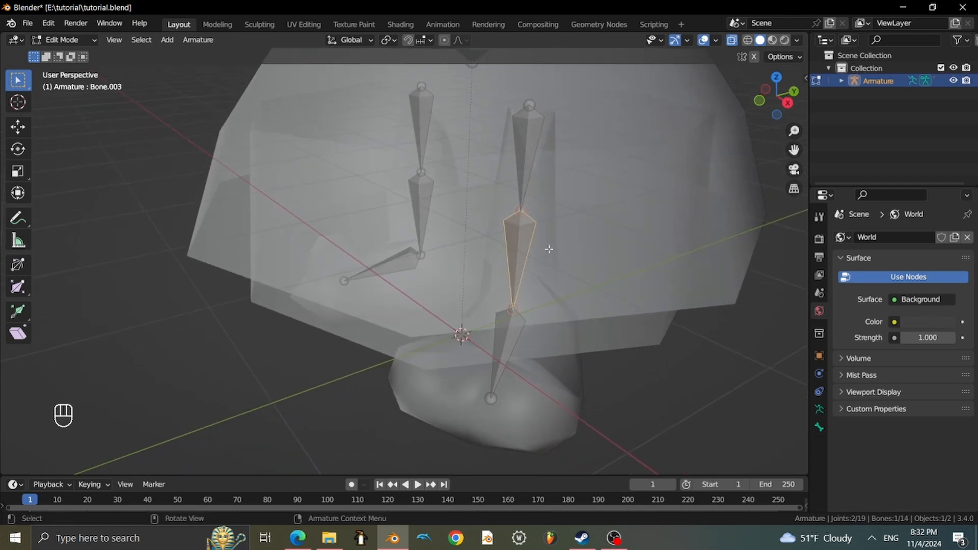
pyautogui.press('F2')
pyautogui.press('F2')
pyautogui.write('leg_l2')
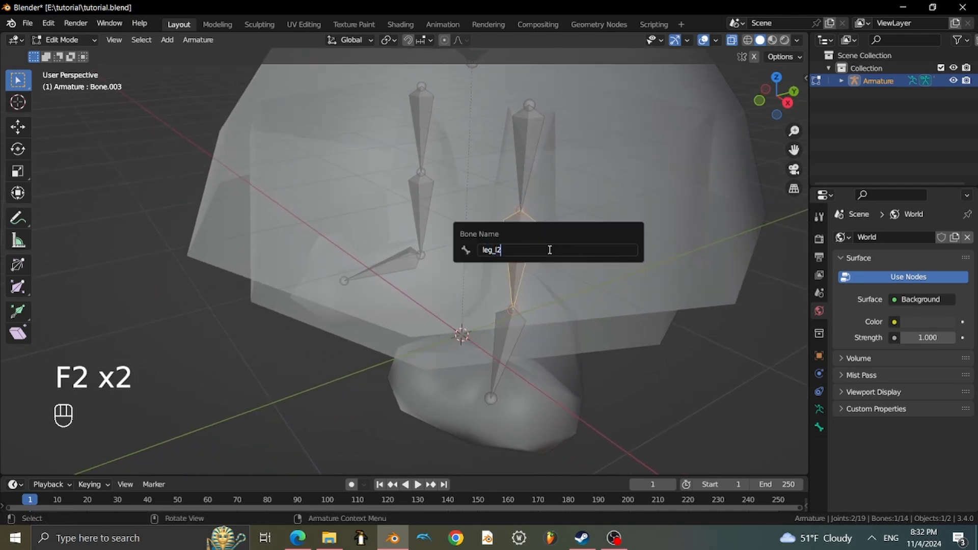
pyautogui.press('Return')
# Rename the character's left foot bone as leg_l3 and check the names of all three left leg bones.
pyautogui.click(514, 336)
pyautogui.press('F3')
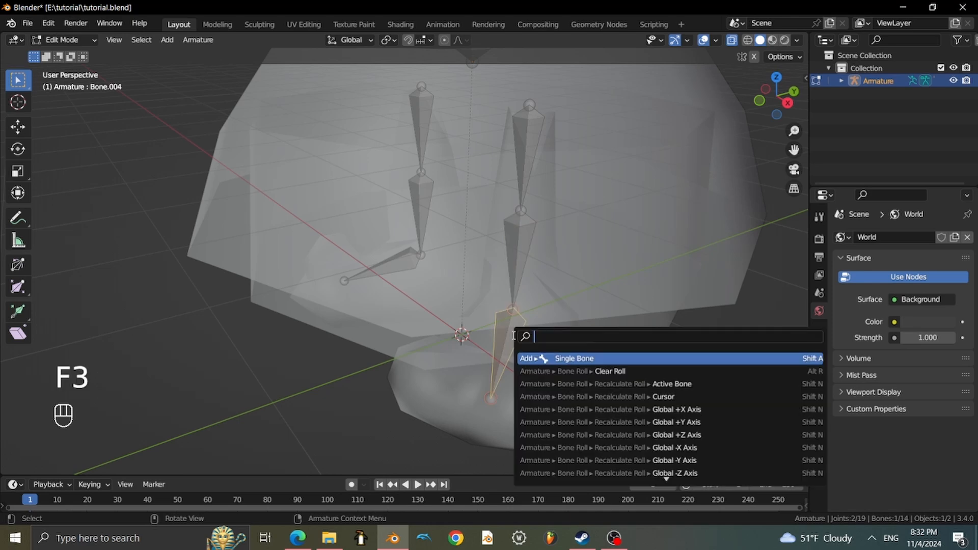
pyautogui.press('F2')
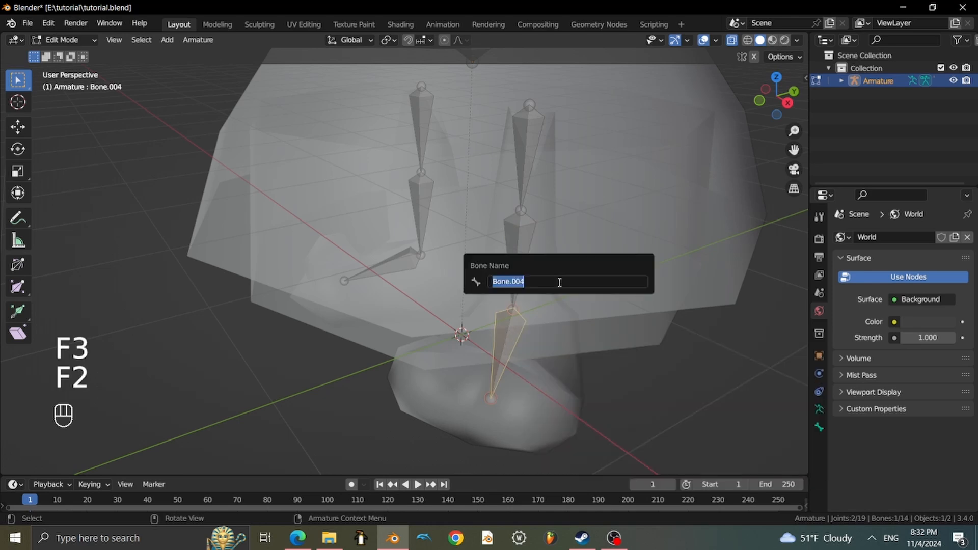
pyautogui.write('leg_')
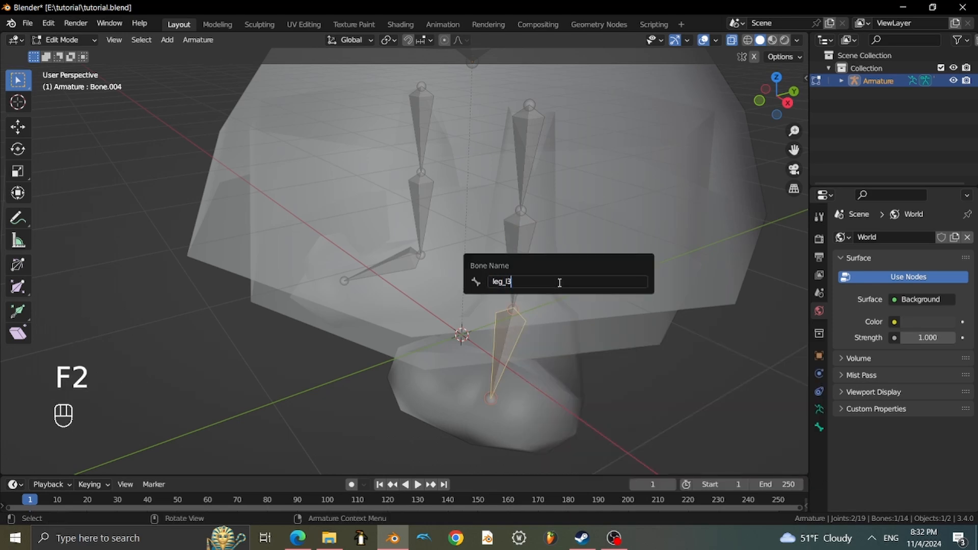
pyautogui.write('l3')
pyautogui.press('Return')
pyautogui.click(533, 155)
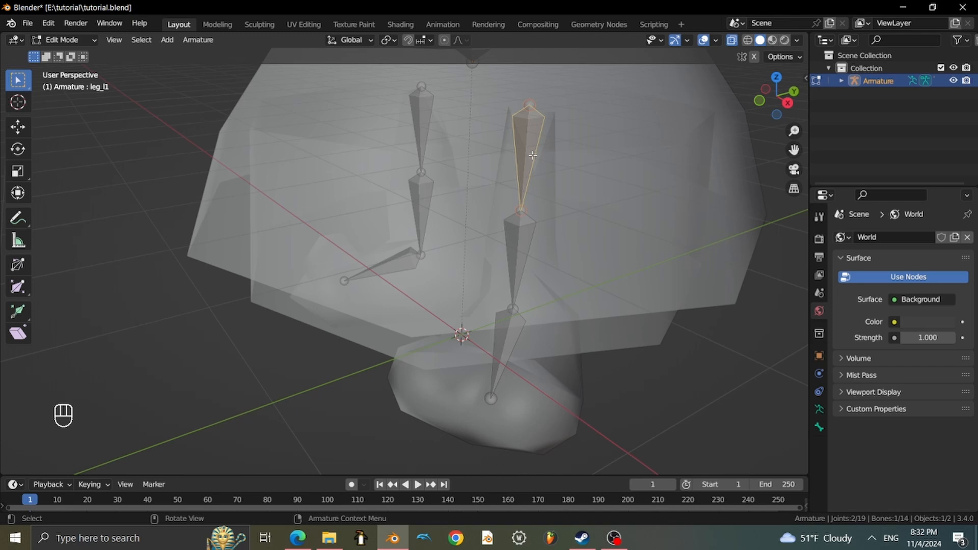
pyautogui.click(525, 234)
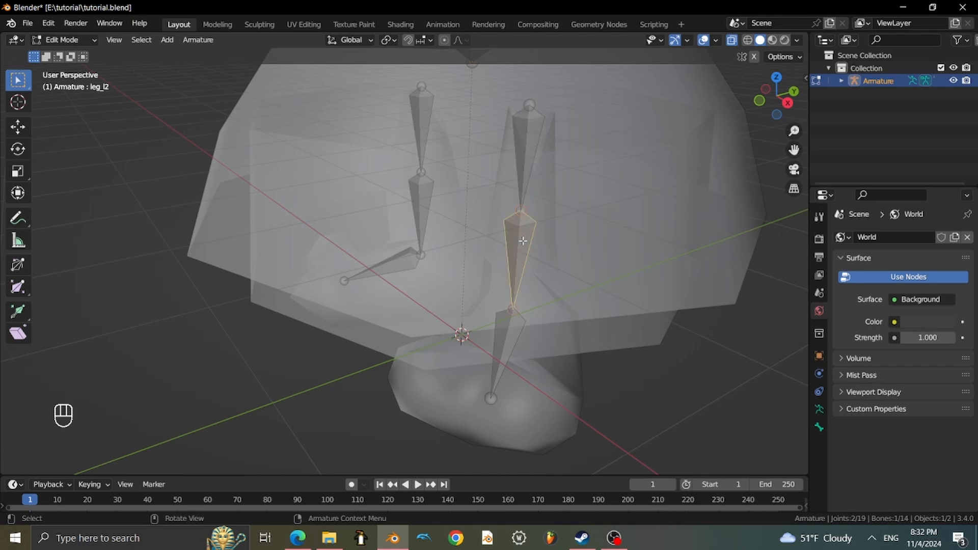
pyautogui.click(509, 332)
# Rename the upper bone of the character's right leg as leg_r1.
pyautogui.moveTo(510, 321); pyautogui.dragTo(625, 300, button='middle')
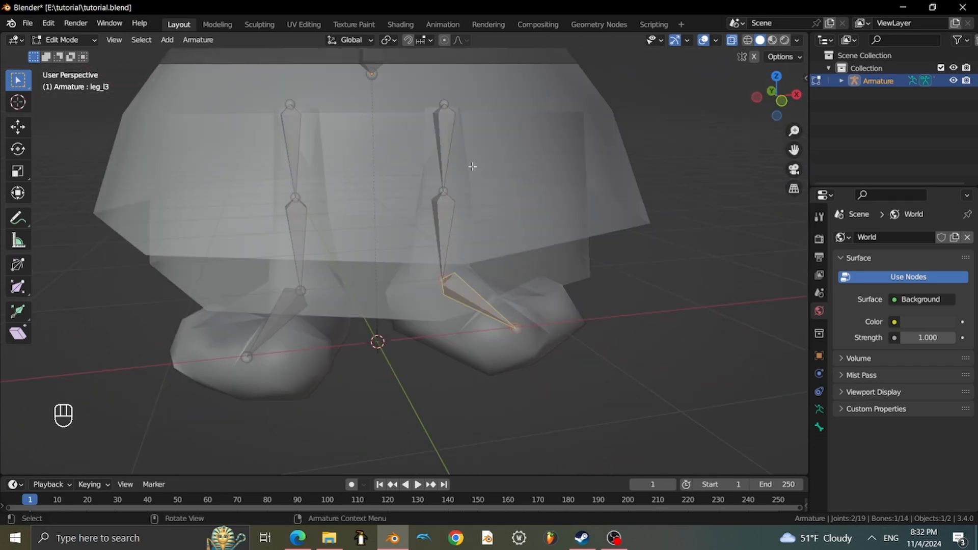
pyautogui.keyDown('shift'); pyautogui.moveTo(449, 153); pyautogui.dragTo(567, 205, button='middle'); pyautogui.keyUp('shift')
pyautogui.click(401, 181)
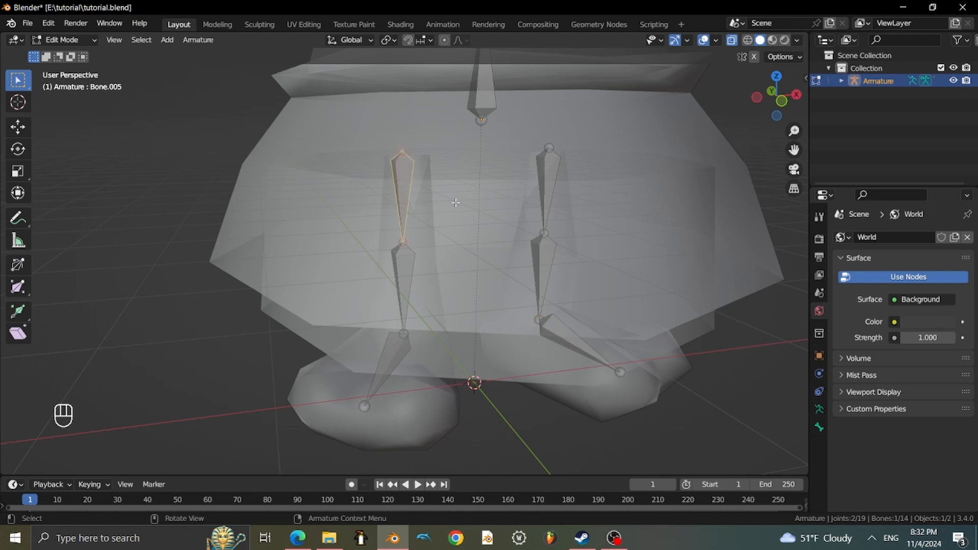
pyautogui.moveTo(449, 206); pyautogui.dragTo(402, 215, button='middle')
pyautogui.scroll(1, 448, 221)
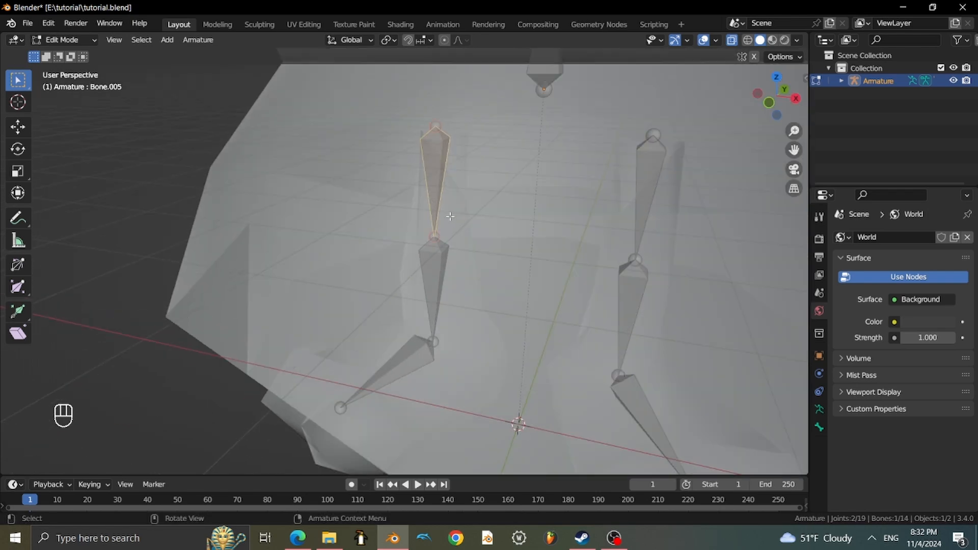
pyautogui.press('F2')
pyautogui.write('leg_r1')
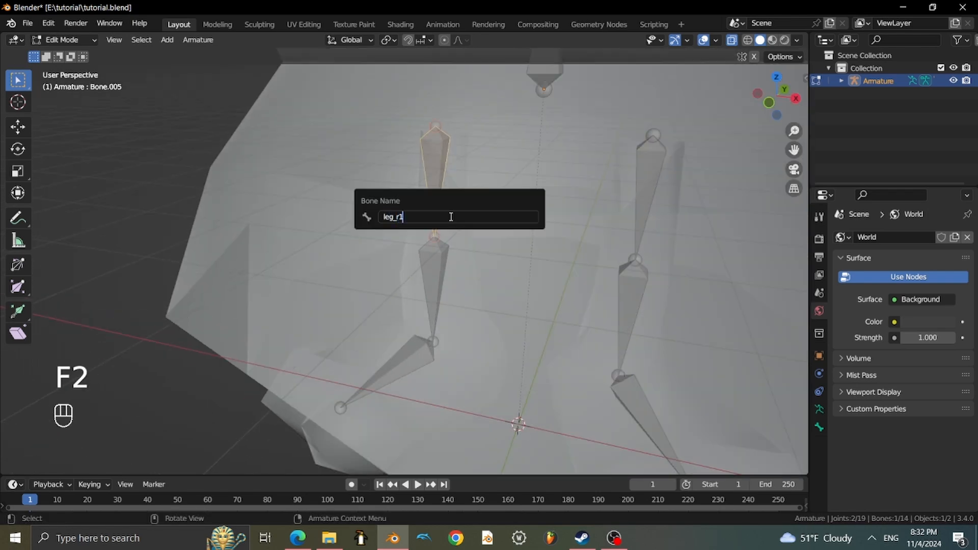
pyautogui.press('Return')
# Rename the middle bone of the character's right leg as leg_r2.
pyautogui.click(437, 300)
pyautogui.press('F2')
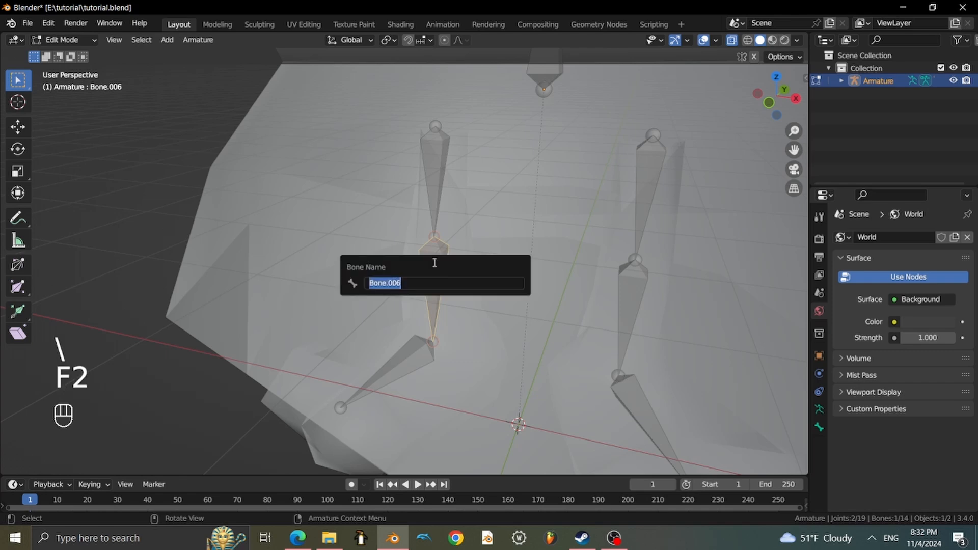
pyautogui.write('leg_r2')
pyautogui.press('Return')
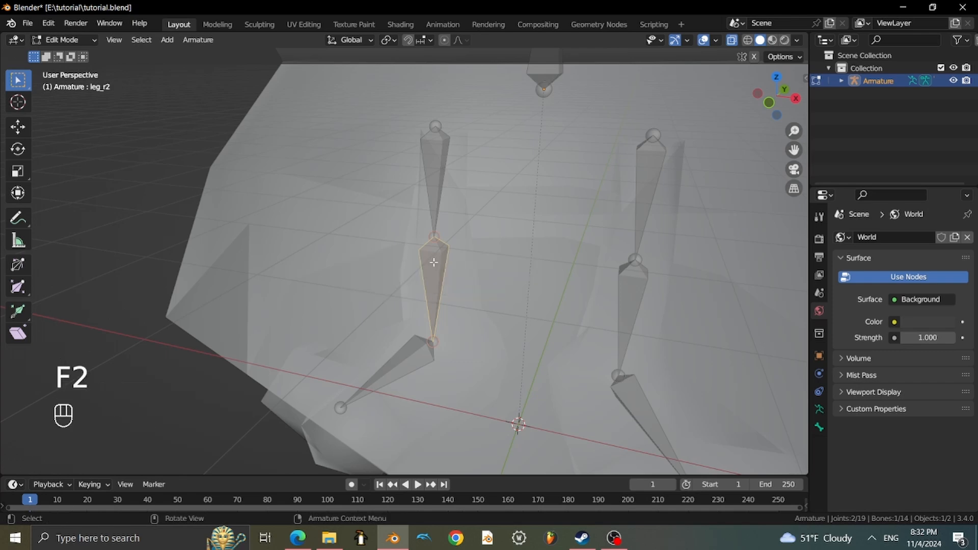
# Rename the character's right foot bone as leg_r3.
pyautogui.click(395, 383)
pyautogui.press('F2')
pyautogui.write('leg')
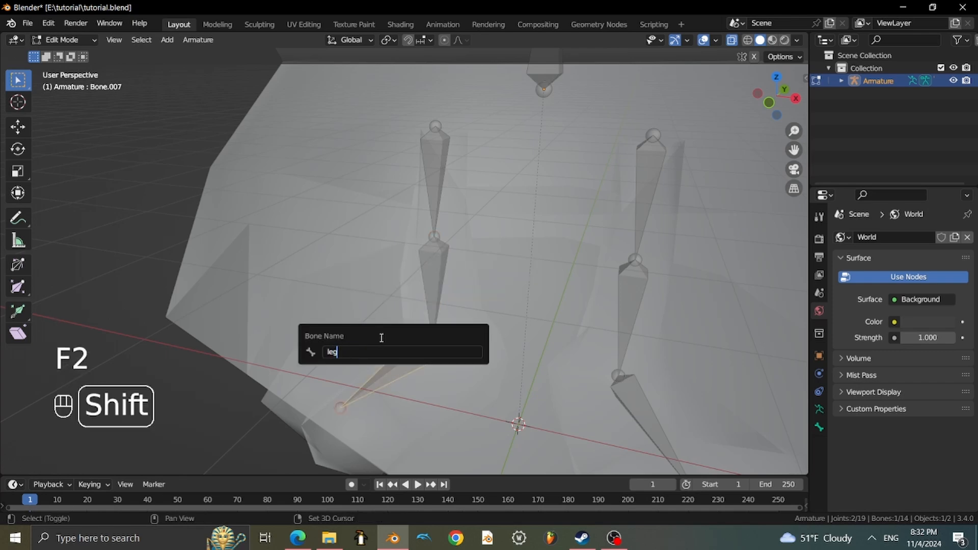
pyautogui.write('_r3')
pyautogui.press('Return')
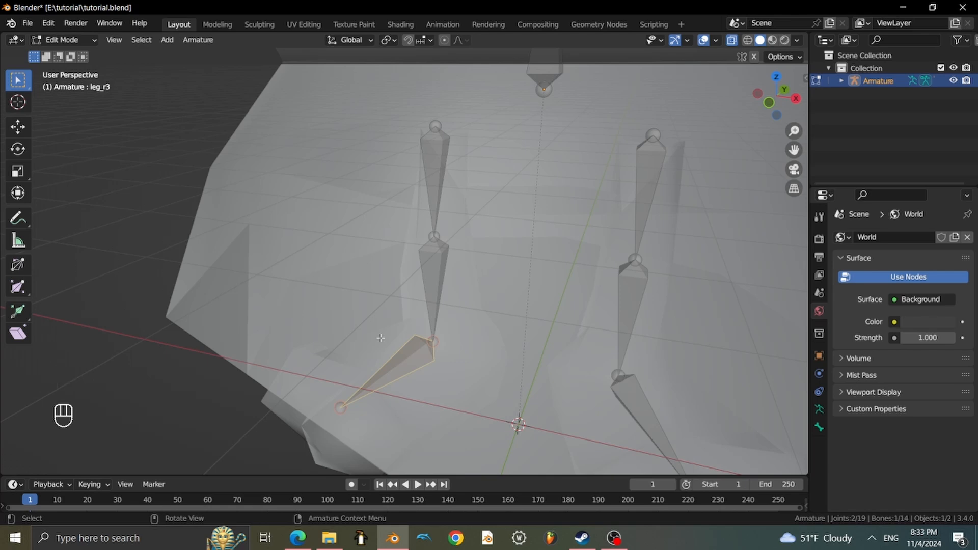
# Rename the lower central body bone as base.
pyautogui.moveTo(381, 338); pyautogui.dragTo(461, 384, button='middle')
pyautogui.click(463, 306)
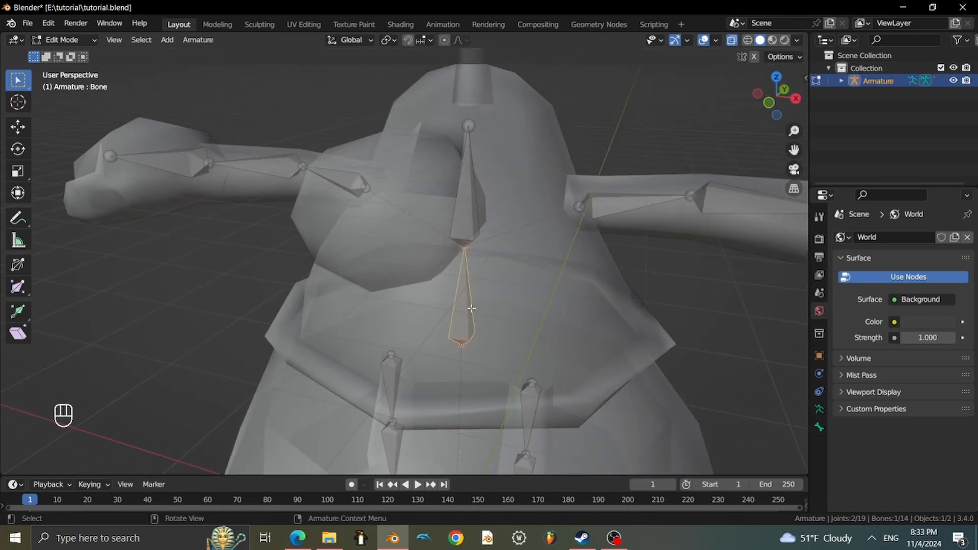
pyautogui.press('F2')
pyautogui.write('base')
pyautogui.press('Return')
# Rename the upper central body bone above the base bone as torso.
pyautogui.moveTo(509, 219); pyautogui.dragTo(432, 188, button='middle')
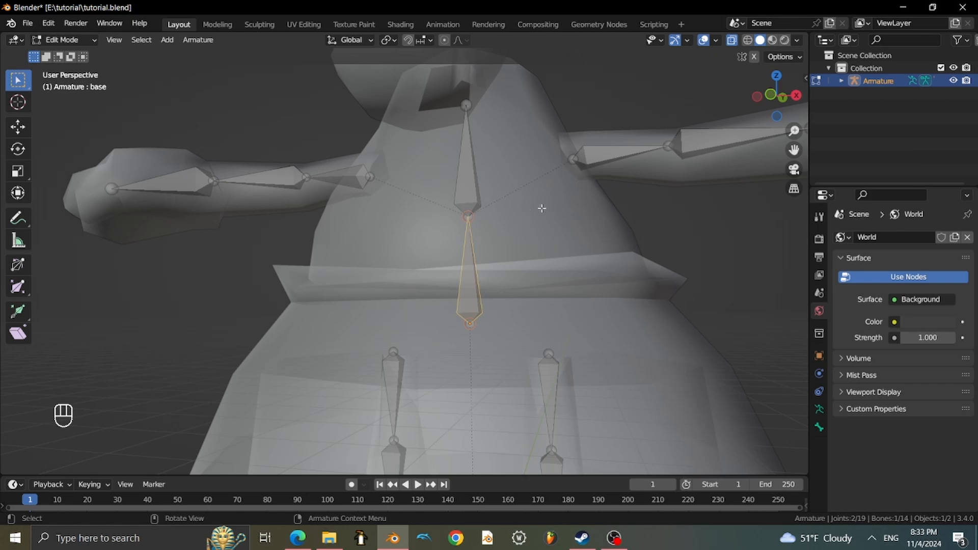
pyautogui.scroll(-2, 550, 247)
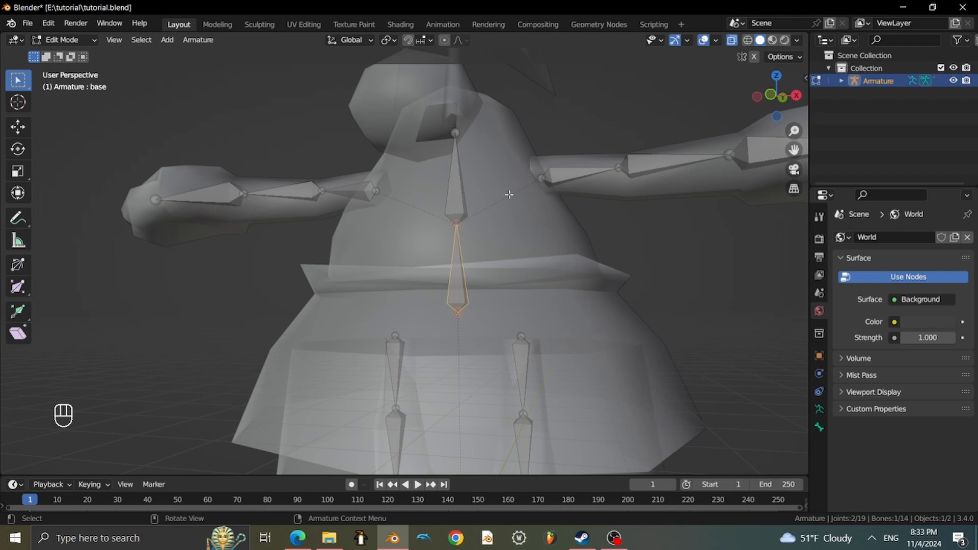
pyautogui.moveTo(509, 194); pyautogui.dragTo(475, 227, button='middle')
pyautogui.scroll(-2, 477, 226)
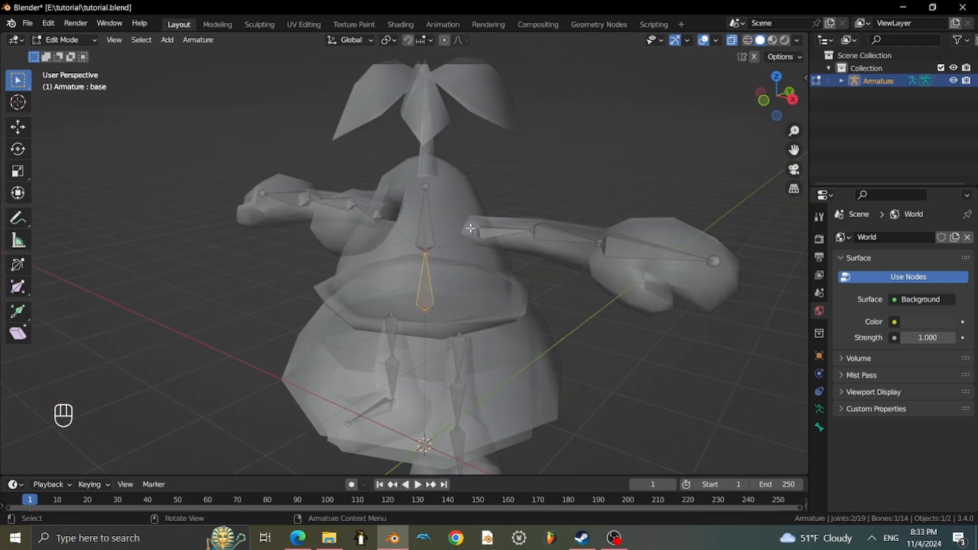
pyautogui.click(433, 228)
pyautogui.scroll(2, 456, 218)
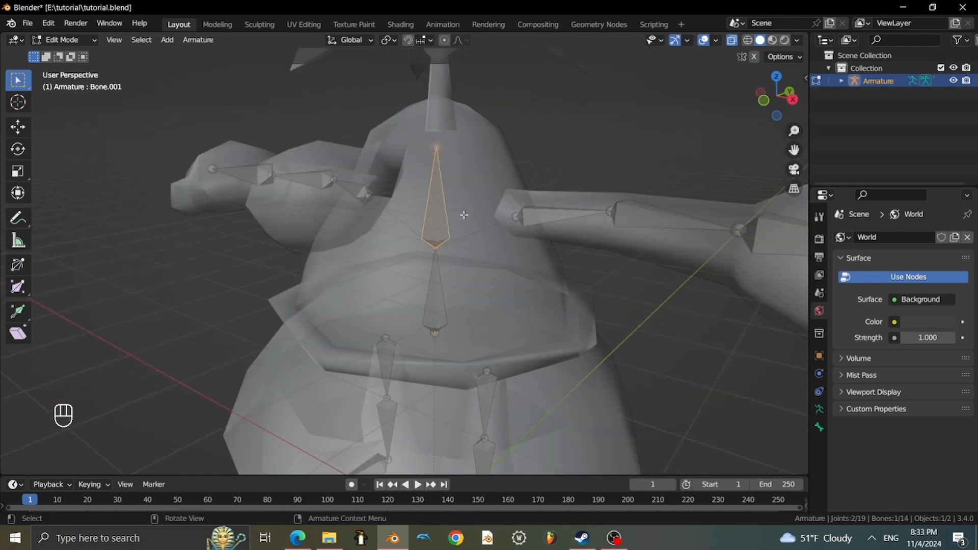
pyautogui.press('F2')
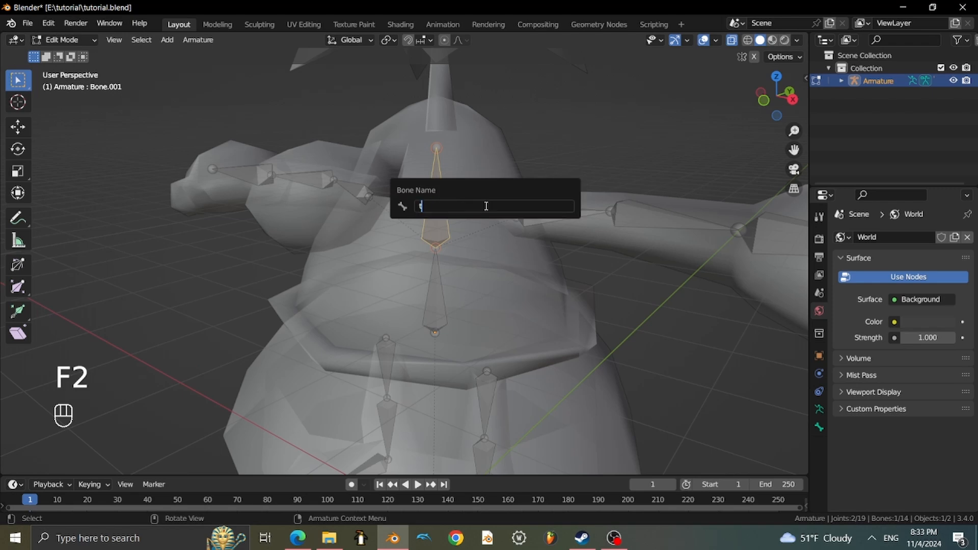
pyautogui.write('torso')
pyautogui.press('Return')
pyautogui.moveTo(484, 212); pyautogui.dragTo(397, 235, button='middle')
pyautogui.click(447, 248)
pyautogui.click(356, 298)
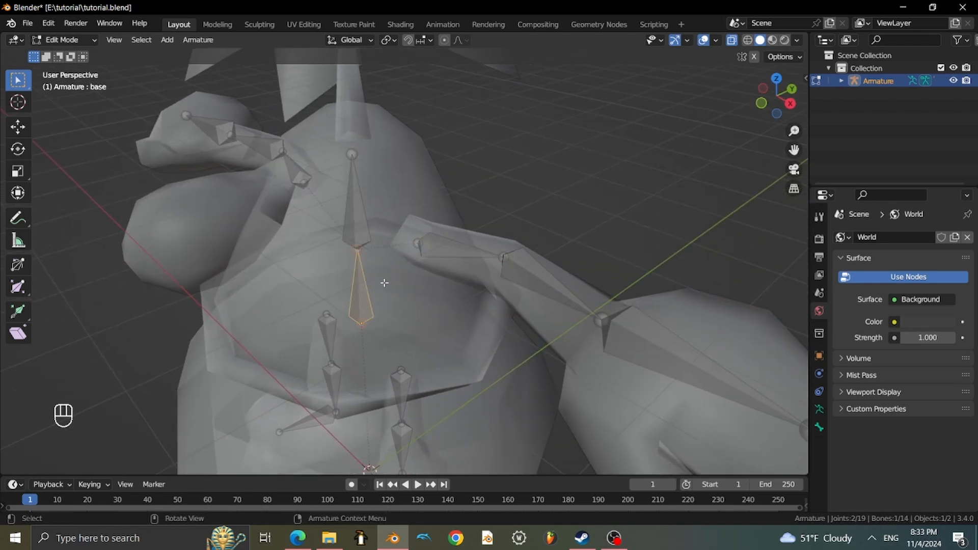
pyautogui.press('F2')
pyautogui.write('skl_root')
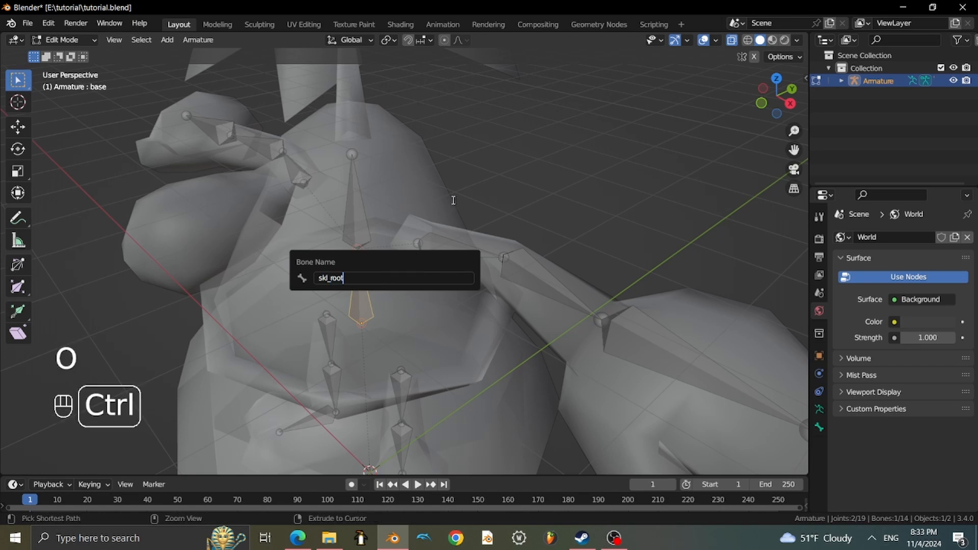
pyautogui.hotkey('ctrl', 'z')
pyautogui.hotkey('ctrl', 'z')
pyautogui.hotkey('ctrl', 'z')
pyautogui.hotkey('ctrl', 'z')
pyautogui.hotkey('ctrl', 'z')
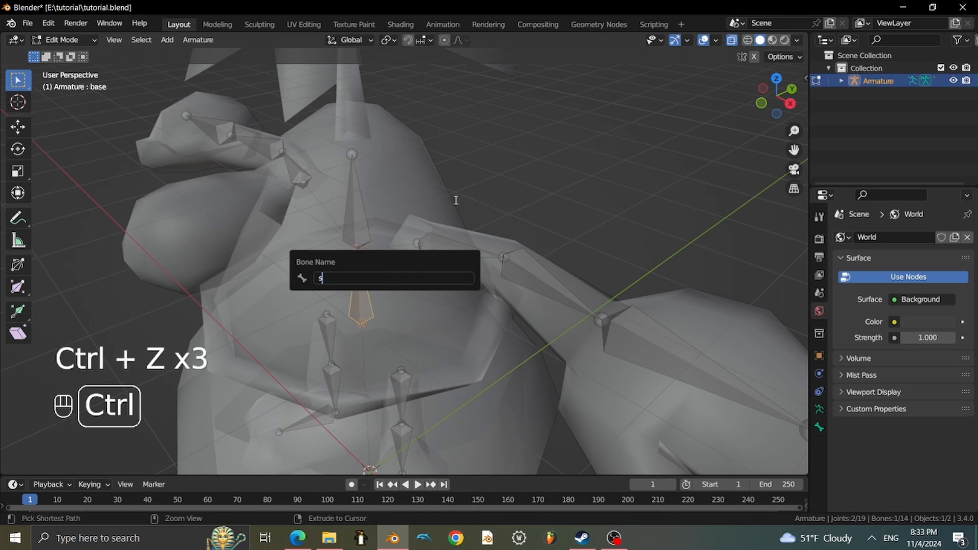
pyautogui.press('Escape')
# Rename the shoulder-side bone of the character's left arm as arm_l1.
pyautogui.moveTo(453, 247); pyautogui.dragTo(425, 233, button='middle')
pyautogui.click(486, 235)
pyautogui.press('F2')
pyautogui.write('arm_')
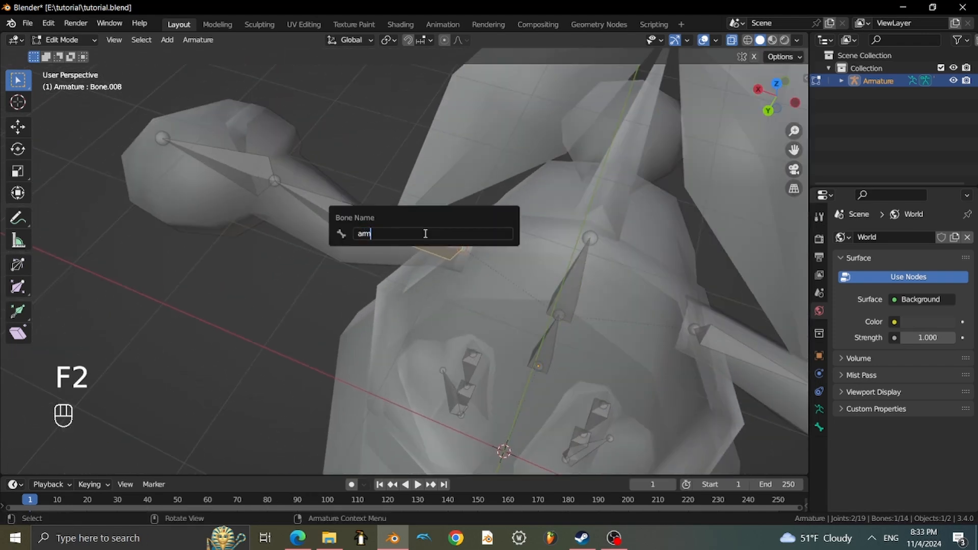
pyautogui.write('l1')
pyautogui.press('Return')
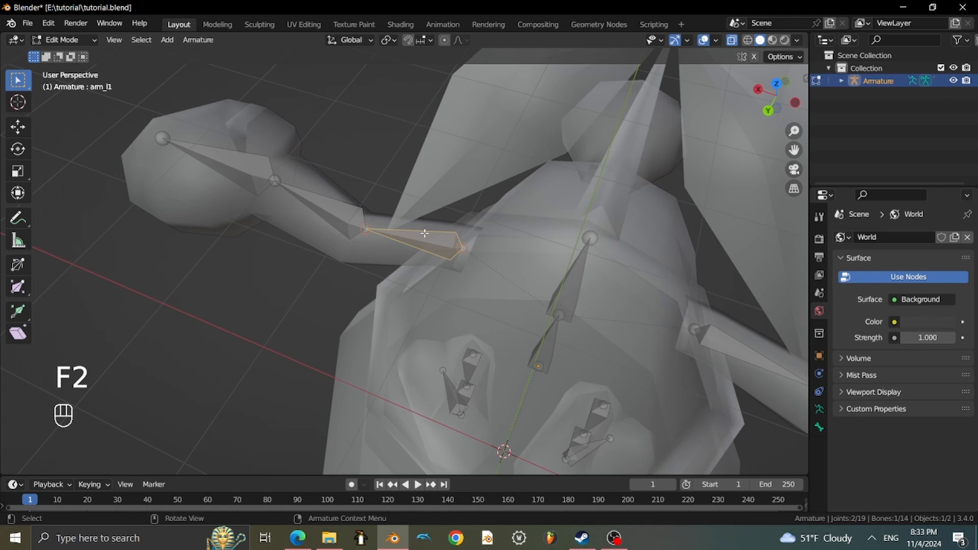
# Rename the middle bone of the character's left arm as arm_l2.
pyautogui.click(371, 202)
pyautogui.press('F2')
pyautogui.write('arm_l2')
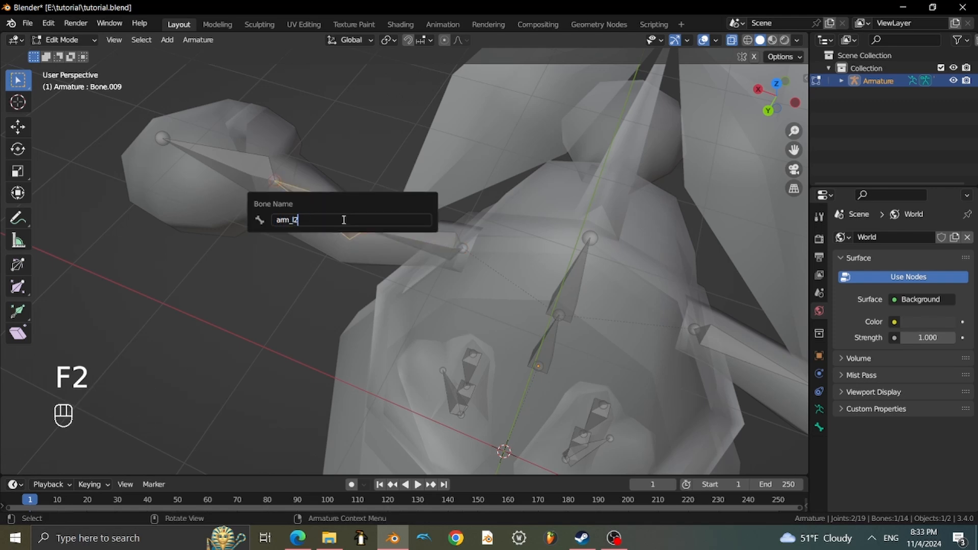
pyautogui.press('Return')
# Rename the bone inside the character's left hand as arm_l3.
pyautogui.click(247, 184)
pyautogui.press('F3')
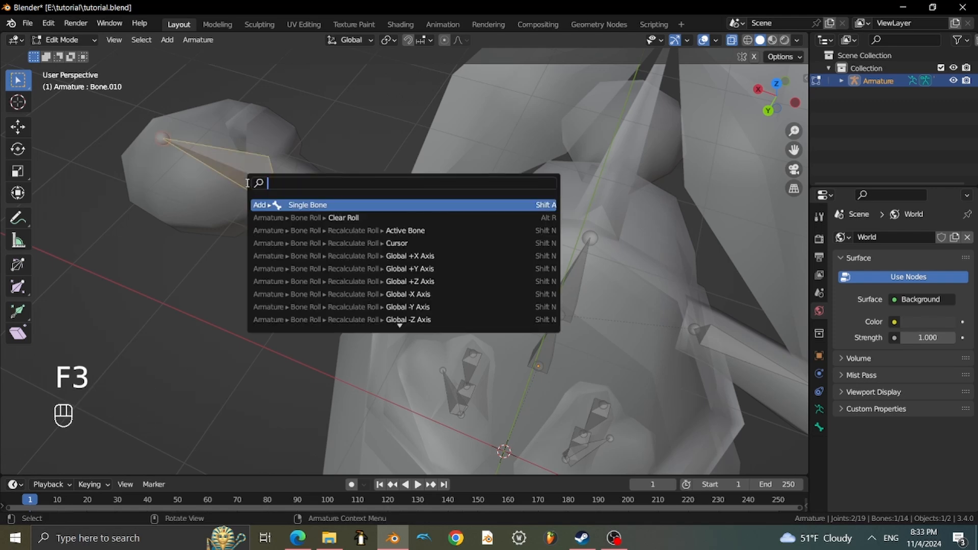
pyautogui.press('F2')
pyautogui.write('arm')
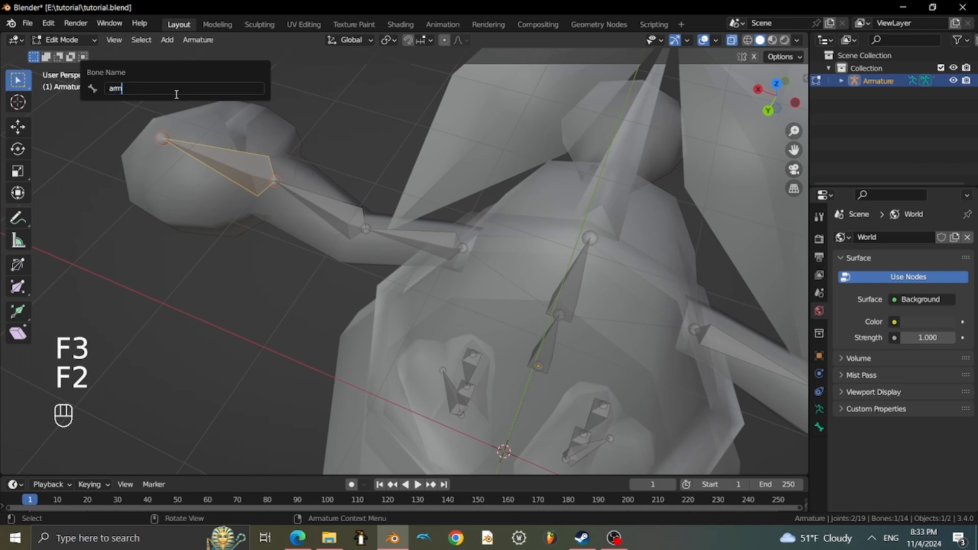
pyautogui.write('_l3')
pyautogui.press('Return')
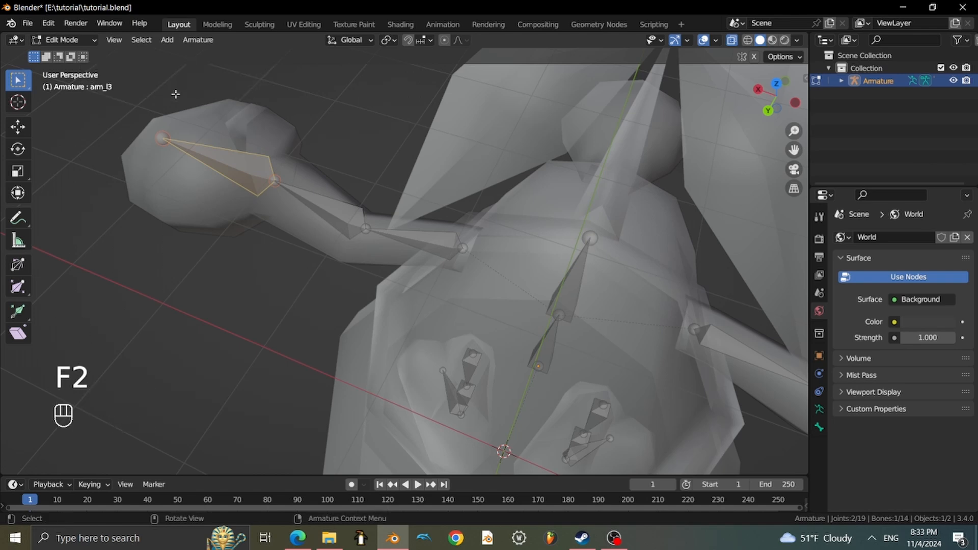
# Rename the shoulder-side bone of the character's right arm as arm_r1.
pyautogui.moveTo(416, 210); pyautogui.dragTo(450, 237, button='middle')
pyautogui.keyDown('shift'); pyautogui.moveTo(453, 238); pyautogui.dragTo(292, 273, button='middle'); pyautogui.keyUp('shift')
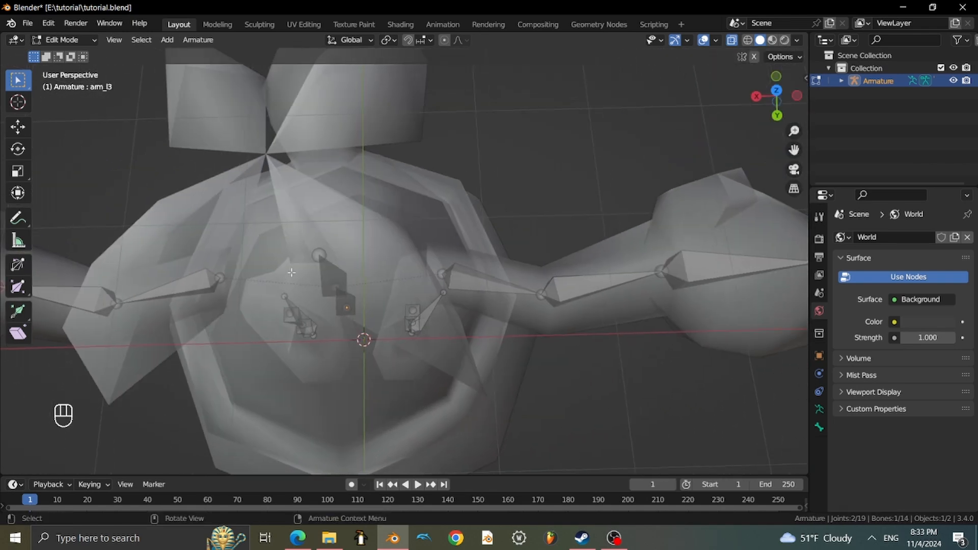
pyautogui.click(451, 273)
pyautogui.keyDown('shift'); pyautogui.moveTo(451, 273); pyautogui.dragTo(400, 246, button='middle'); pyautogui.keyUp('shift')
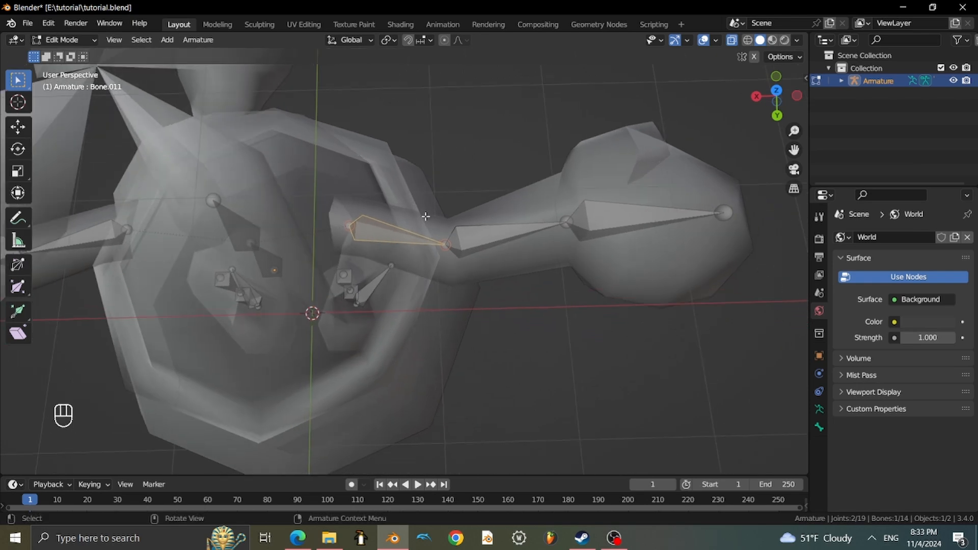
pyautogui.press('F2')
pyautogui.write('arm_r')
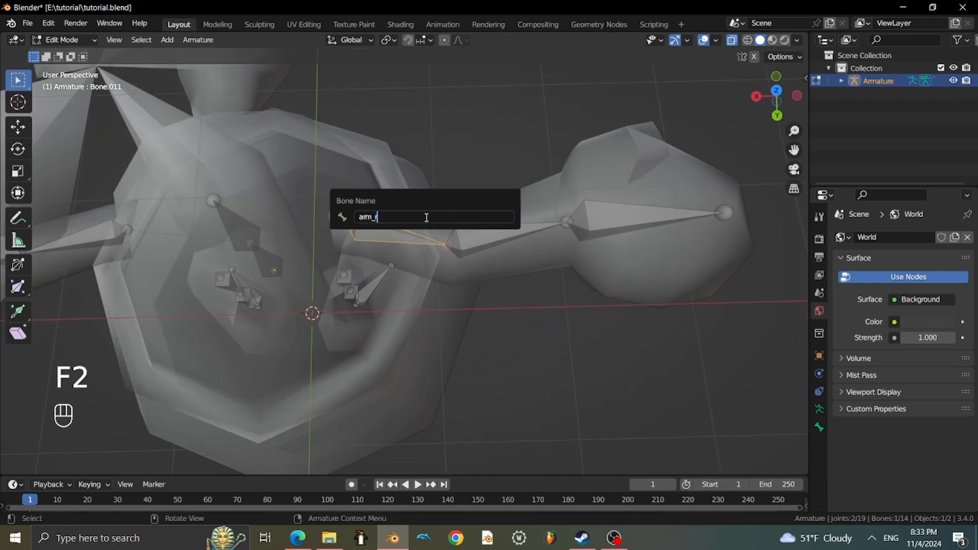
pyautogui.write('1')
pyautogui.press('Return')
# Rename the middle bone of the character's right arm as arm_r2.
pyautogui.click(469, 236)
pyautogui.press('F2')
pyautogui.write('ar')
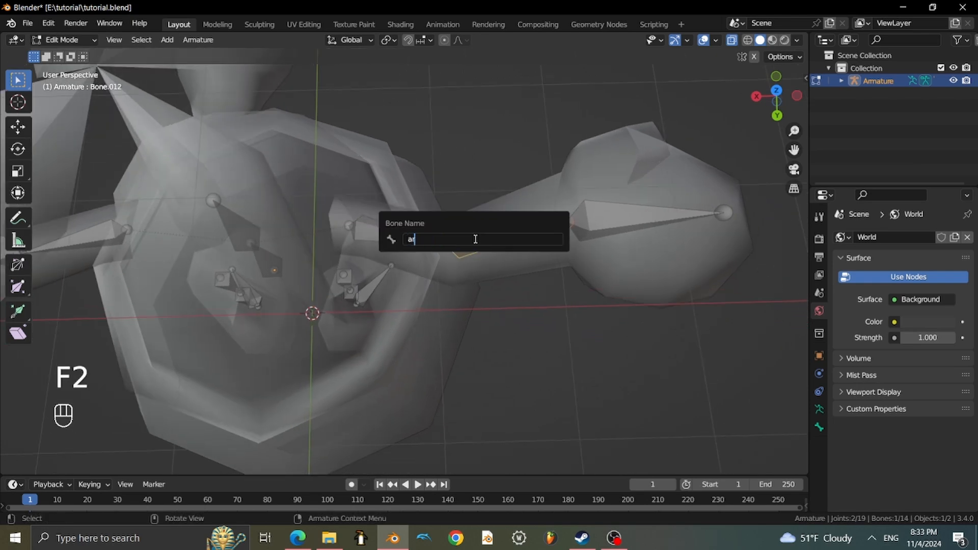
pyautogui.write('m_r2')
pyautogui.press('Return')
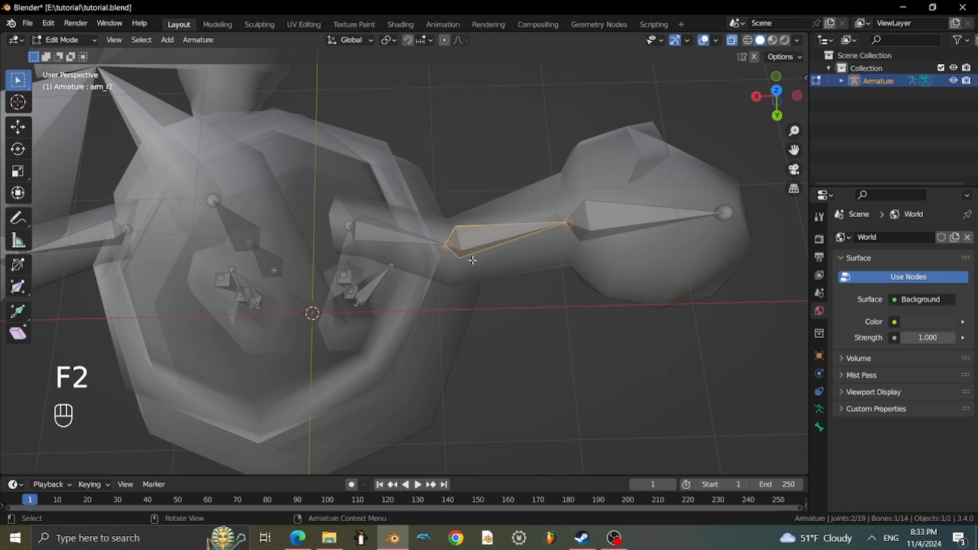
# Rename the bone inside the character's right hand as arm_r3.
pyautogui.click(614, 232)
pyautogui.press('F2')
pyautogui.write('arm_r3')
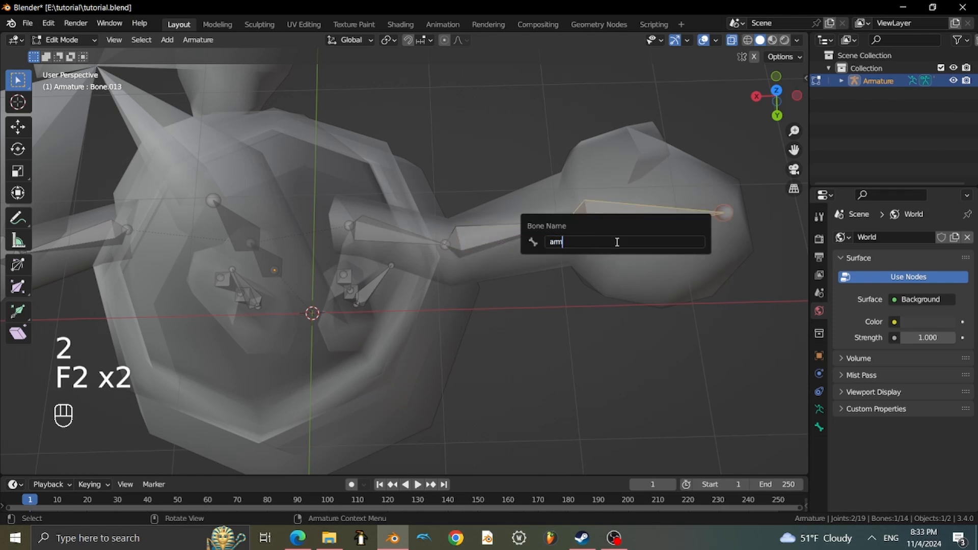
pyautogui.press('Return')
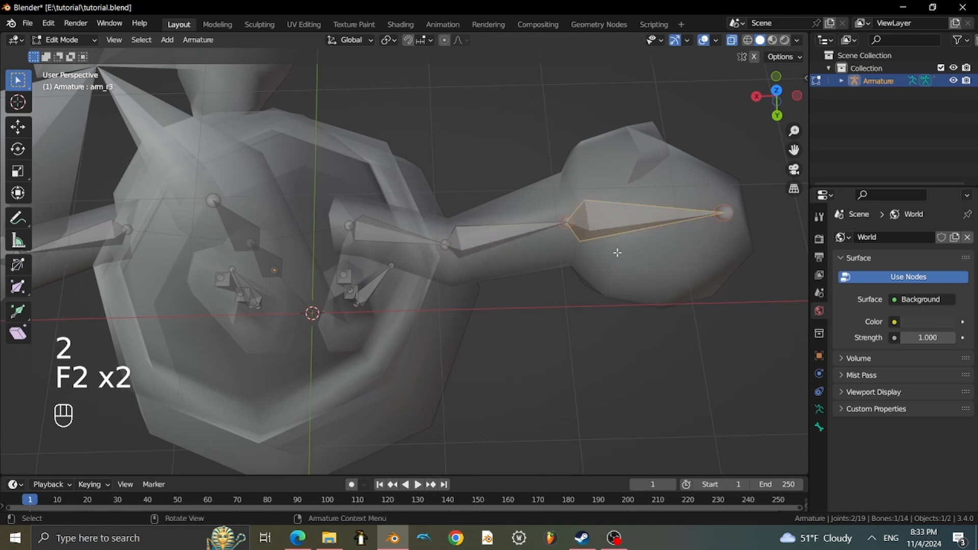
# Examine the armature's arm, leg and body bones from several angles, selecting the arm_l1 bone.
pyautogui.moveTo(618, 252); pyautogui.dragTo(505, 168, button='middle')
pyautogui.scroll(-5, 405, 194)
pyautogui.keyDown('shift'); pyautogui.moveTo(589, 191); pyautogui.dragTo(510, 137, button='middle'); pyautogui.keyUp('shift')
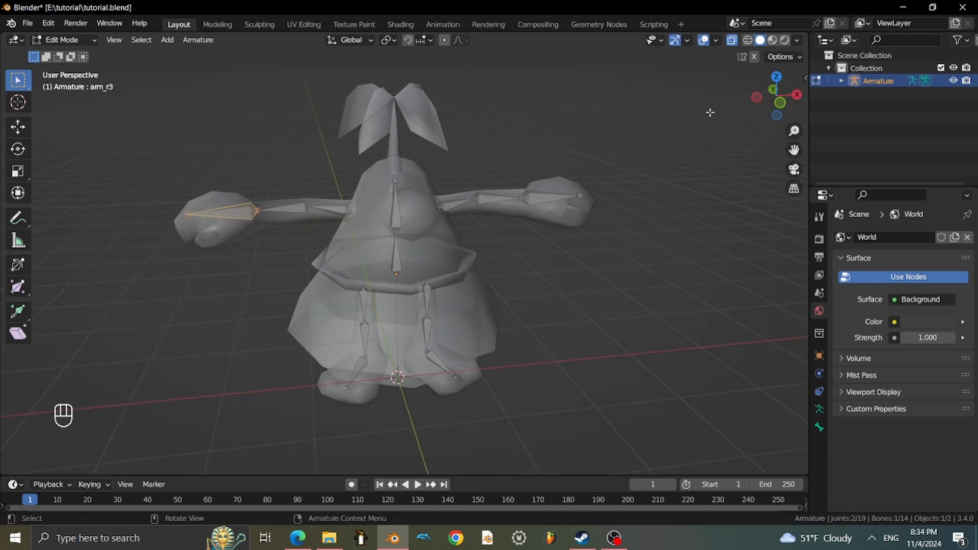
pyautogui.scroll(-2, 553, 159)
pyautogui.scroll(4, 553, 159)
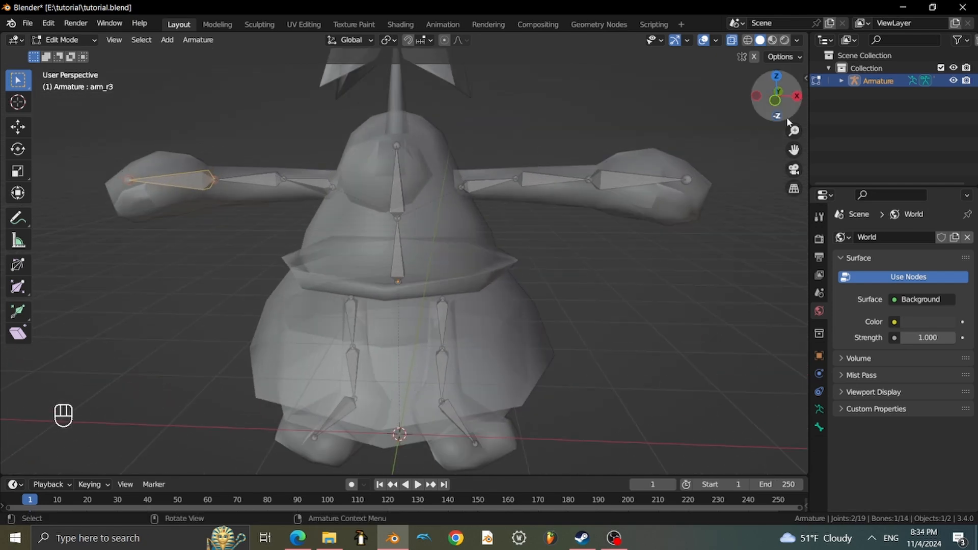
pyautogui.moveTo(489, 204); pyautogui.dragTo(539, 253, button='middle')
pyautogui.click(501, 203)
pyautogui.moveTo(614, 197); pyautogui.dragTo(622, 162, button='middle')
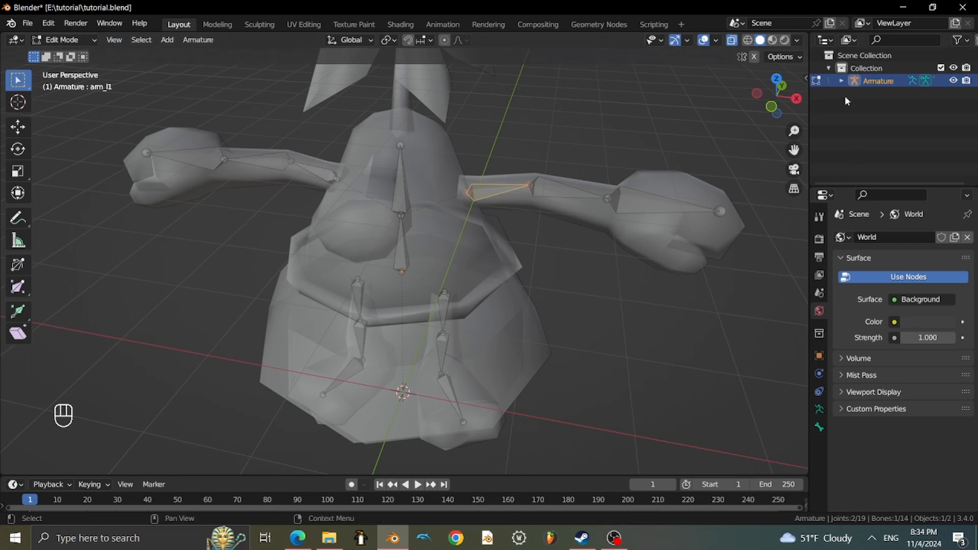
# Expand the armature's bone hierarchy down to the children of base, and check the leg_l1 and leg_r1 bones.
pyautogui.click(842, 80)
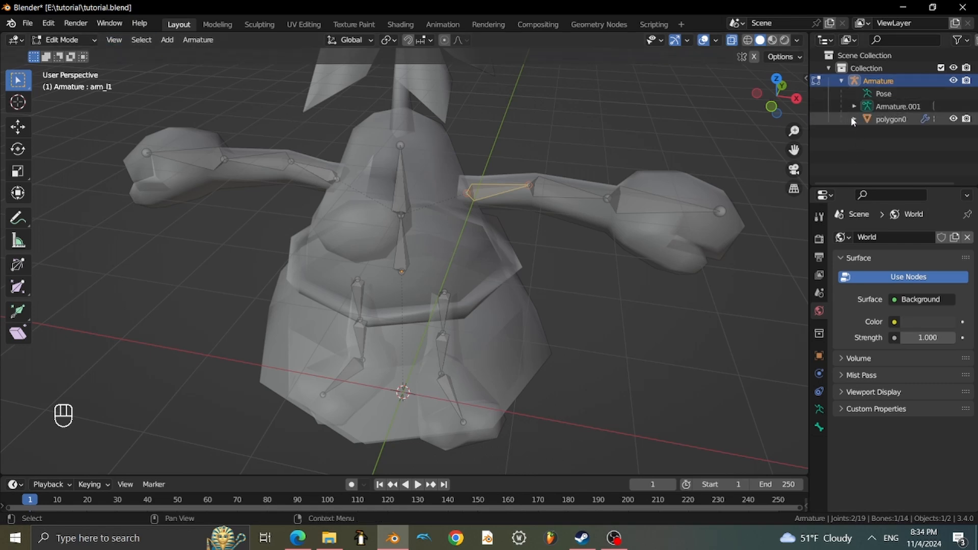
pyautogui.click(855, 106)
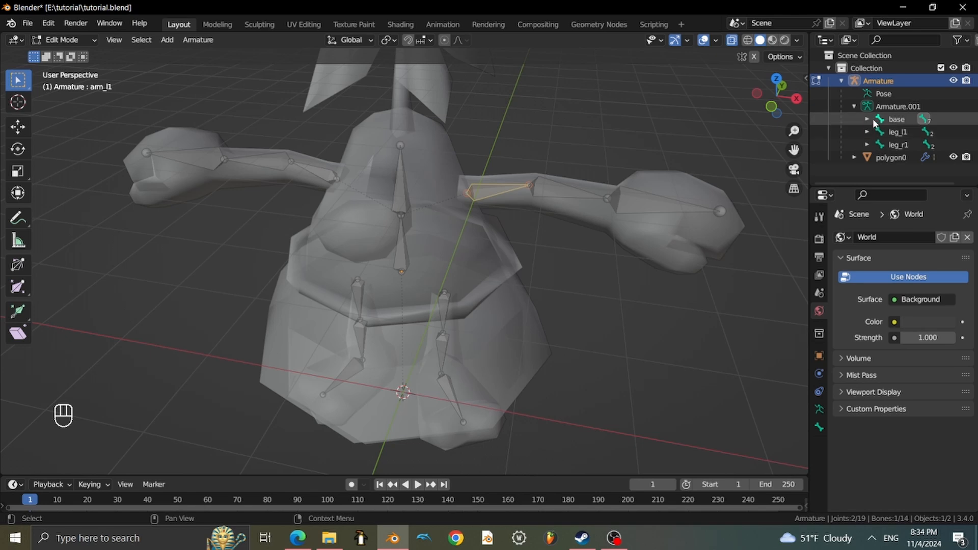
pyautogui.click(866, 120)
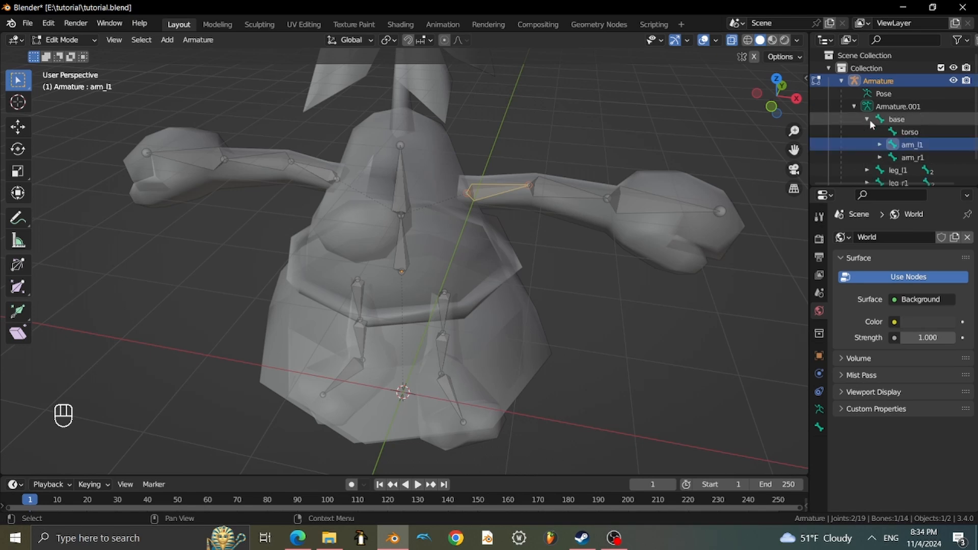
pyautogui.scroll(-1, 870, 120)
pyautogui.click(898, 149)
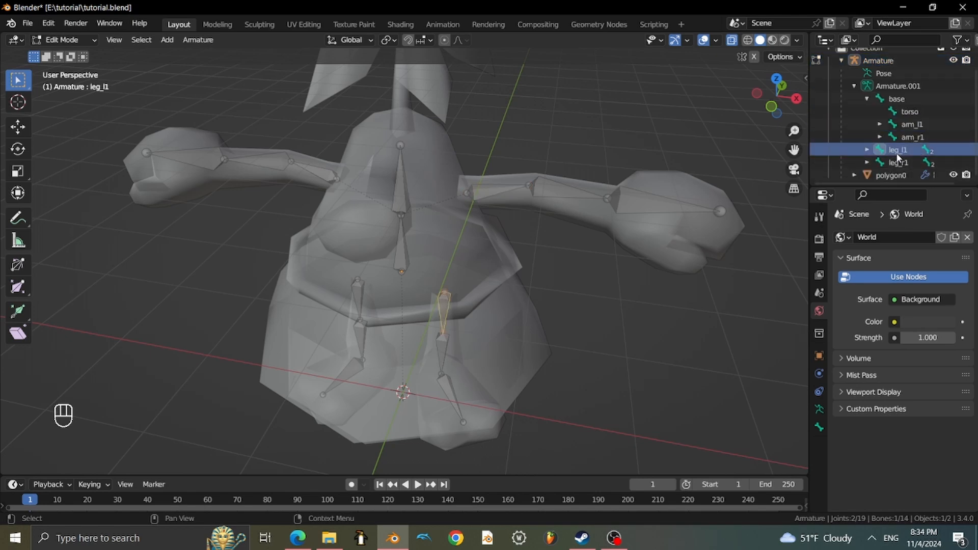
pyautogui.click(898, 162)
pyautogui.scroll(1, 468, 226)
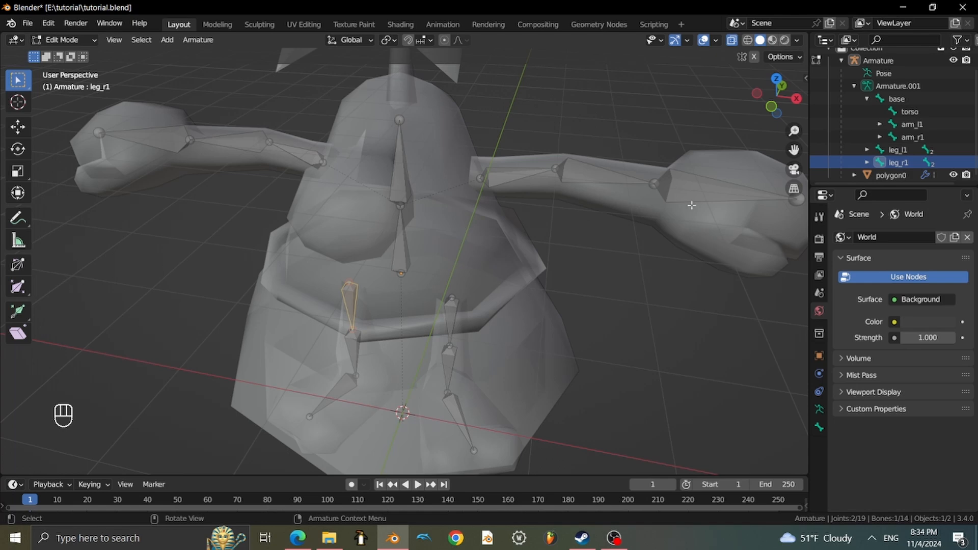
# Select the base bone, switch to Pose Mode, and test-move the bone twice, undoing each move.
pyautogui.click(399, 248)
pyautogui.click(62, 40)
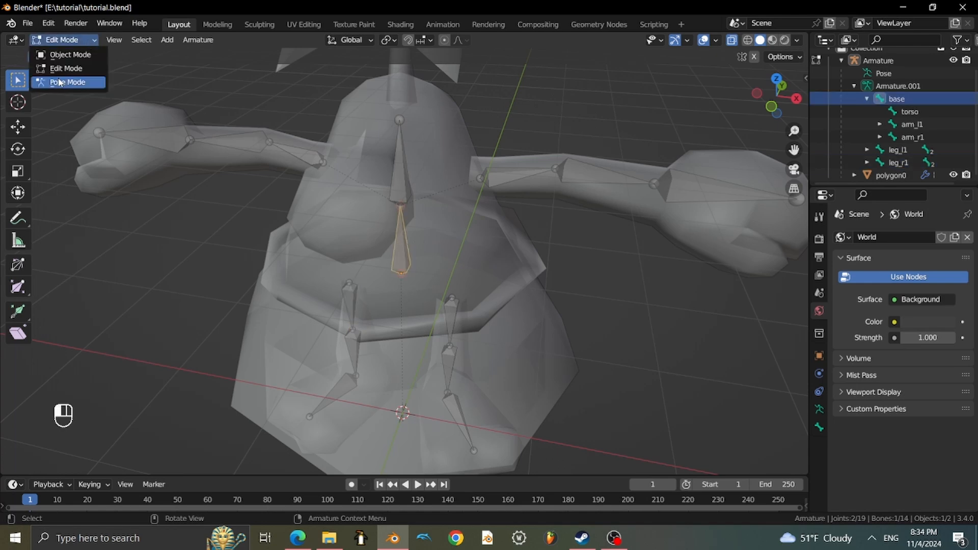
pyautogui.click(59, 82)
pyautogui.press('g')
pyautogui.click(409, 269)
pyautogui.hotkey('ctrl', 'z')
pyautogui.press('g')
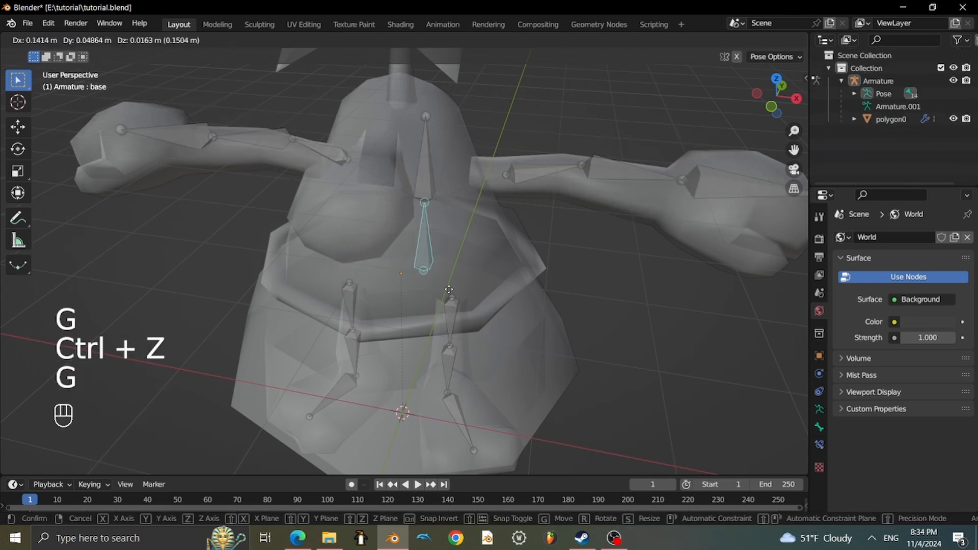
pyautogui.click(449, 290)
pyautogui.hotkey('ctrl', 'z')
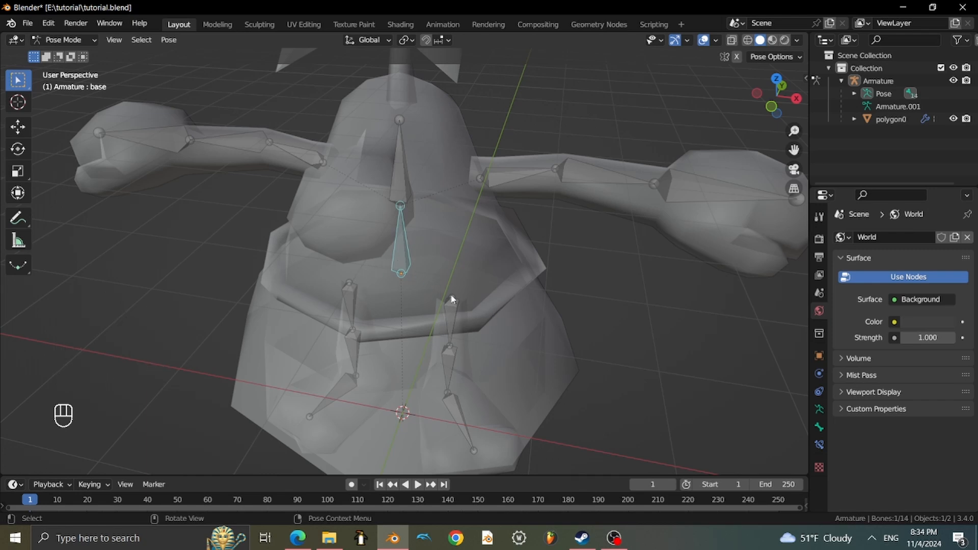
# In Edit Mode, parent the leg_r1 bone to the base bone with Keep Offset.
pyautogui.click(63, 40)
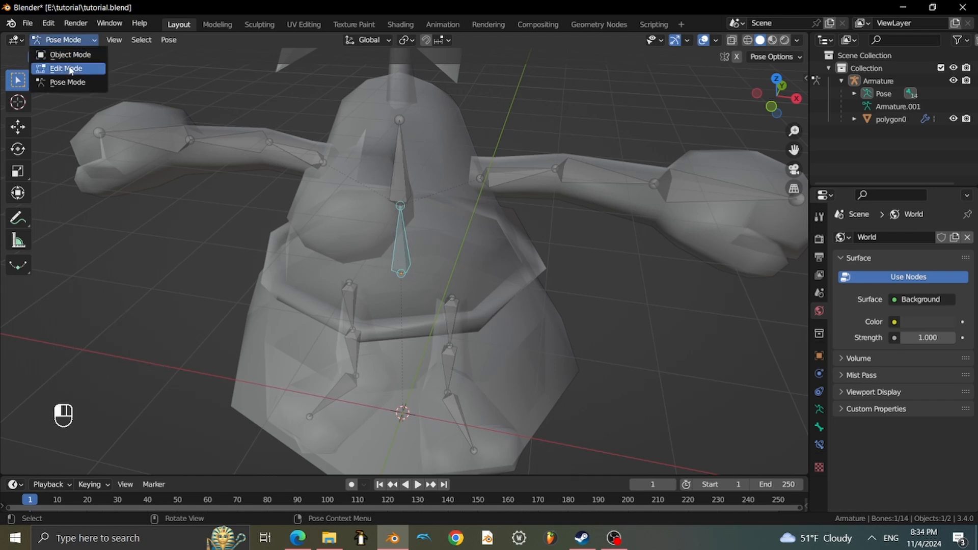
pyautogui.click(71, 70)
pyautogui.moveTo(337, 252); pyautogui.dragTo(483, 221, button='middle')
pyautogui.scroll(5, 403, 264)
pyautogui.click(391, 283)
pyautogui.scroll(2, 406, 247)
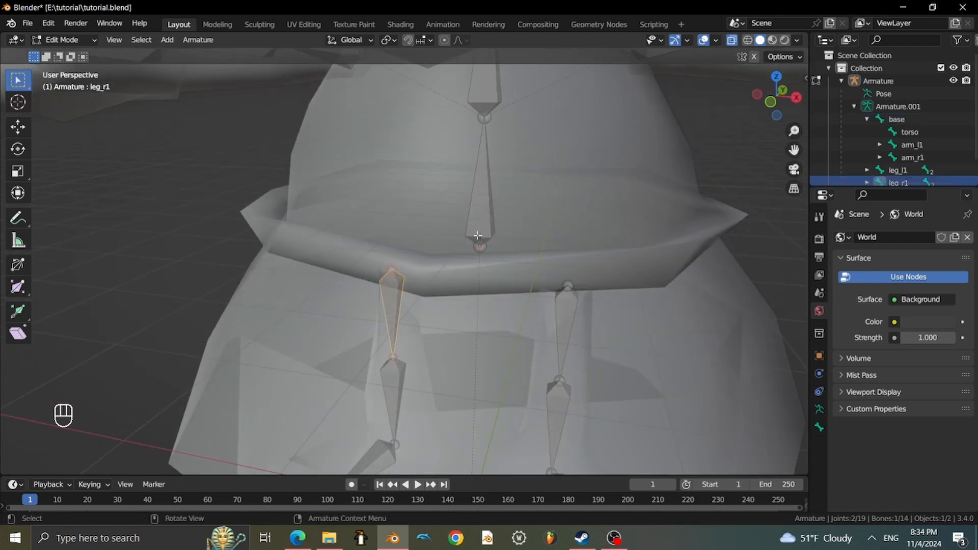
pyautogui.keyDown('shift'); pyautogui.click(483, 220); pyautogui.keyUp('shift')
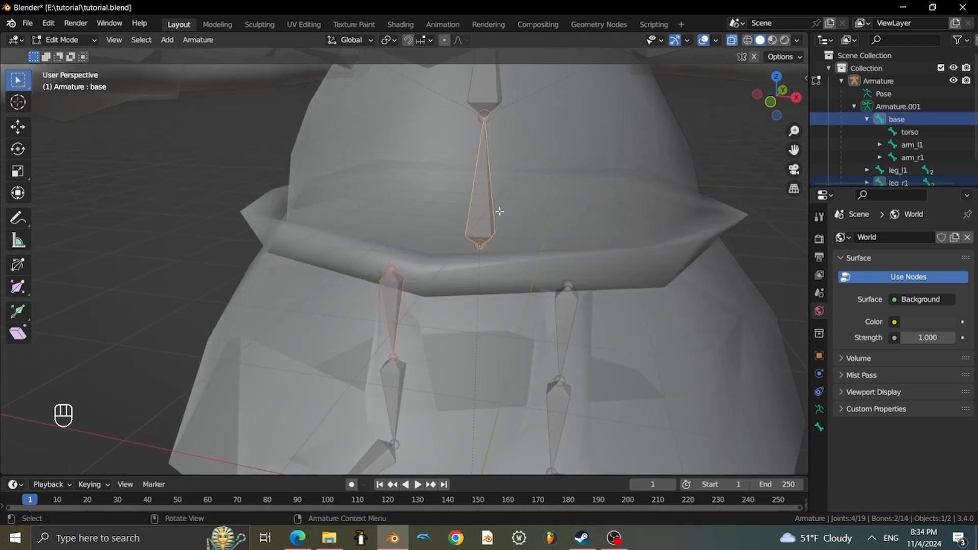
pyautogui.hotkey('ctrl', 'p')
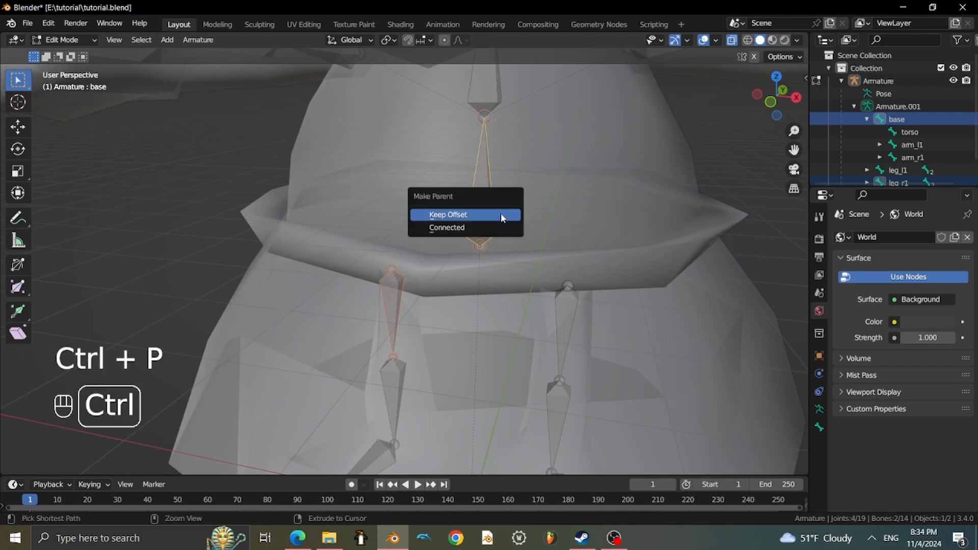
pyautogui.click(456, 216)
# Parent the leg_l1 bone to the base bone with Keep Offset.
pyautogui.keyDown('shift'); pyautogui.moveTo(515, 219); pyautogui.dragTo(511, 290, button='middle'); pyautogui.keyUp('shift')
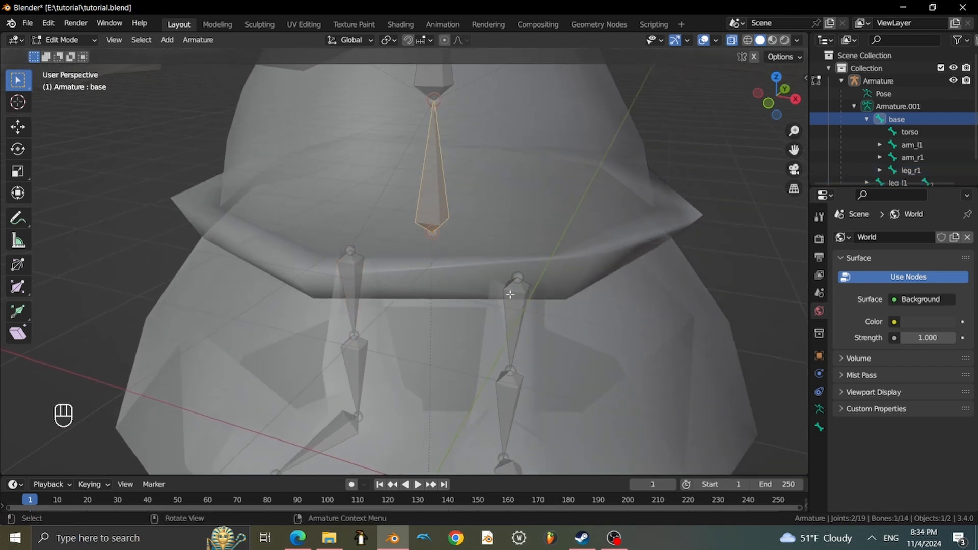
pyautogui.click(511, 295)
pyautogui.keyDown('shift'); pyautogui.click(446, 200); pyautogui.keyUp('shift')
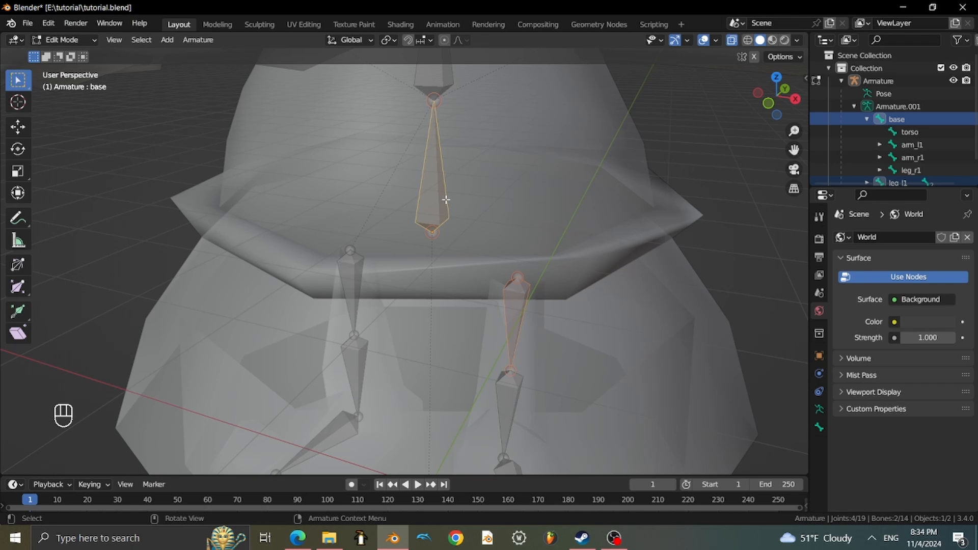
pyautogui.hotkey('ctrl', 'p')
pyautogui.click(500, 224)
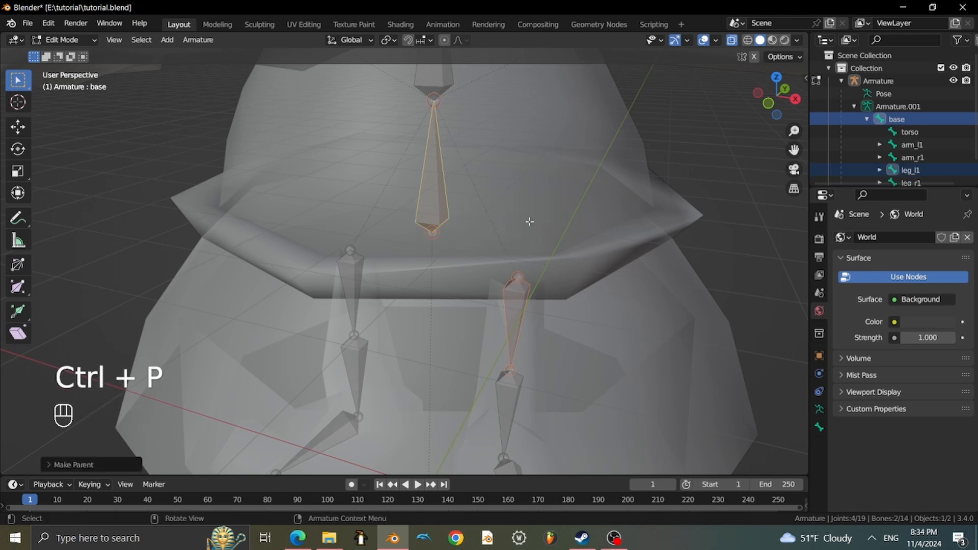
# Switch to Pose Mode, test-move the selected base and leg_l1 bones, and undo the move.
pyautogui.scroll(-1, 530, 222)
pyautogui.click(52, 40)
pyautogui.click(65, 79)
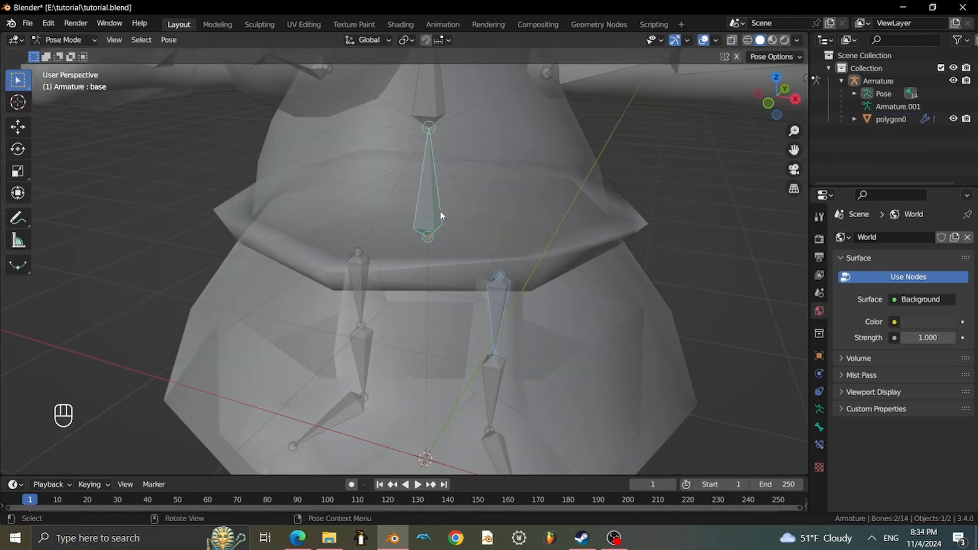
pyautogui.scroll(-3, 437, 214)
pyautogui.press('g')
pyautogui.hotkey('ctrl', 'z')
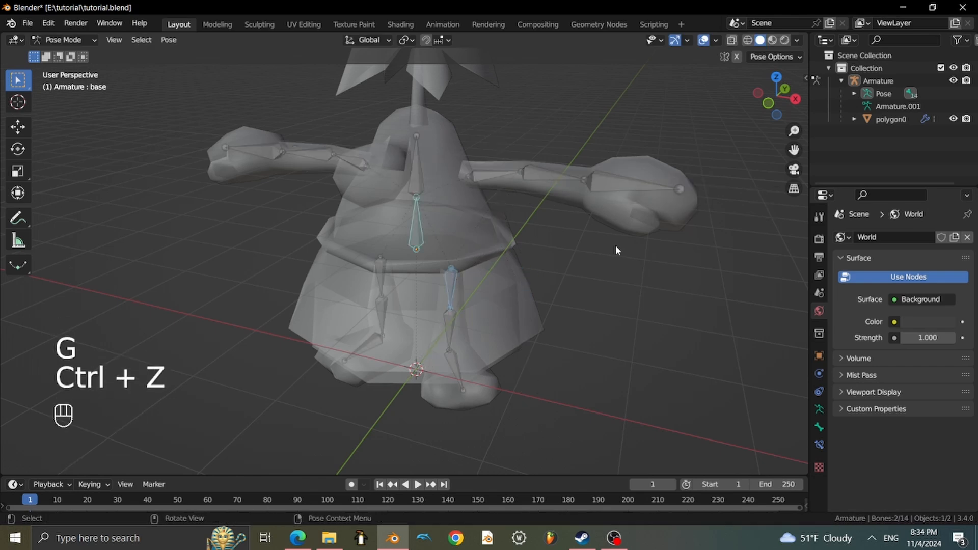
# Select only the base bone and test-move it several times to check that the legs follow, undoing each move.
pyautogui.moveTo(606, 254); pyautogui.dragTo(457, 230, button='middle')
pyautogui.click(432, 234)
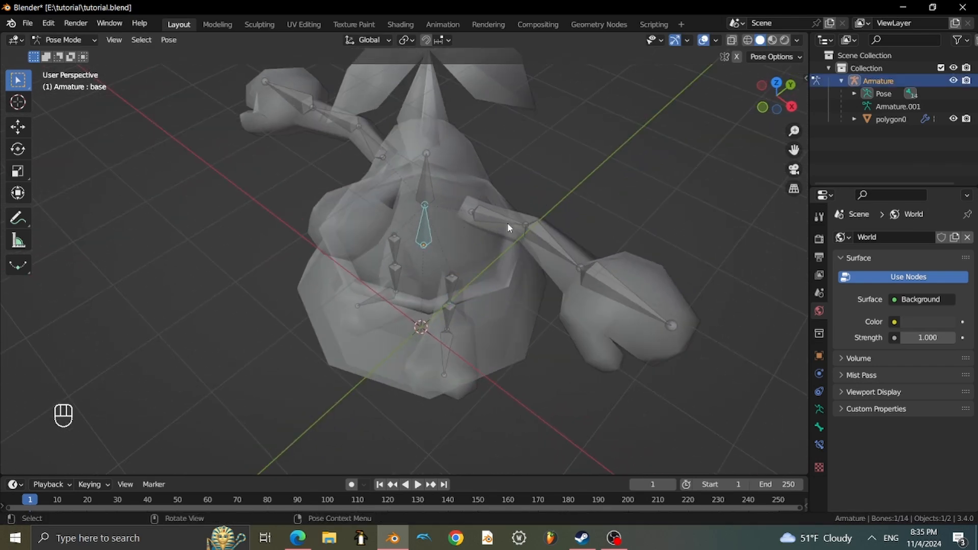
pyautogui.press('g')
pyautogui.click(552, 249)
pyautogui.hotkey('ctrl', 'z')
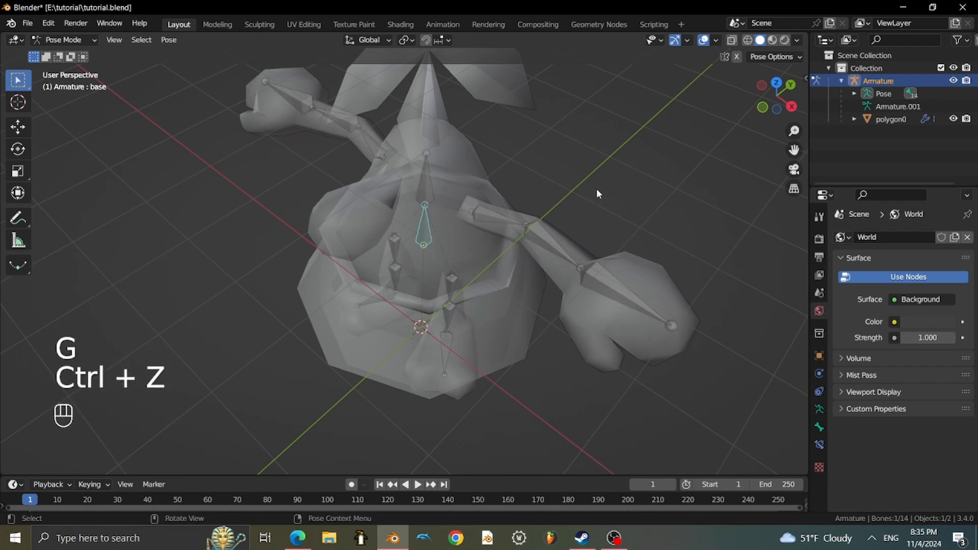
pyautogui.moveTo(598, 189); pyautogui.dragTo(457, 235, button='middle')
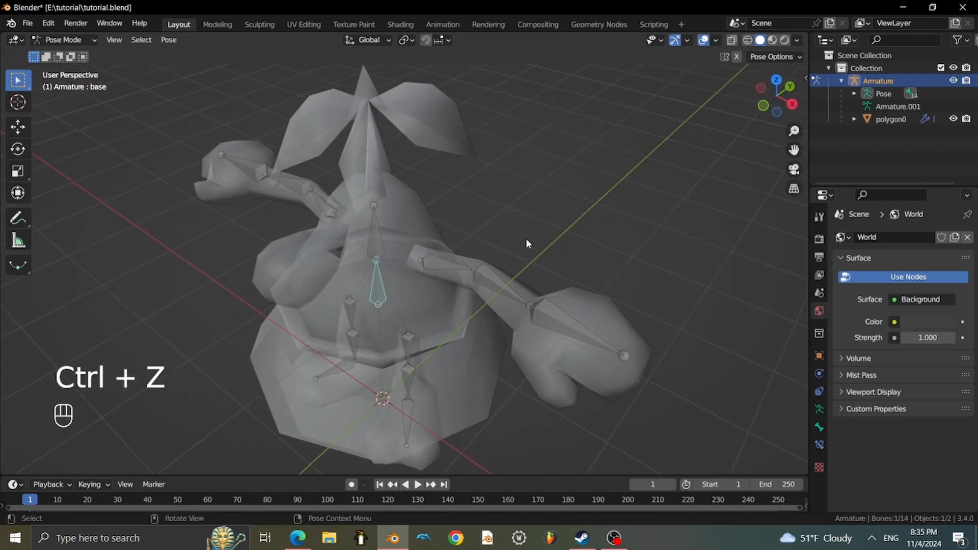
pyautogui.press('g')
pyautogui.click(493, 206)
pyautogui.hotkey('ctrl', 'z')
pyautogui.press('g')
pyautogui.click(478, 214)
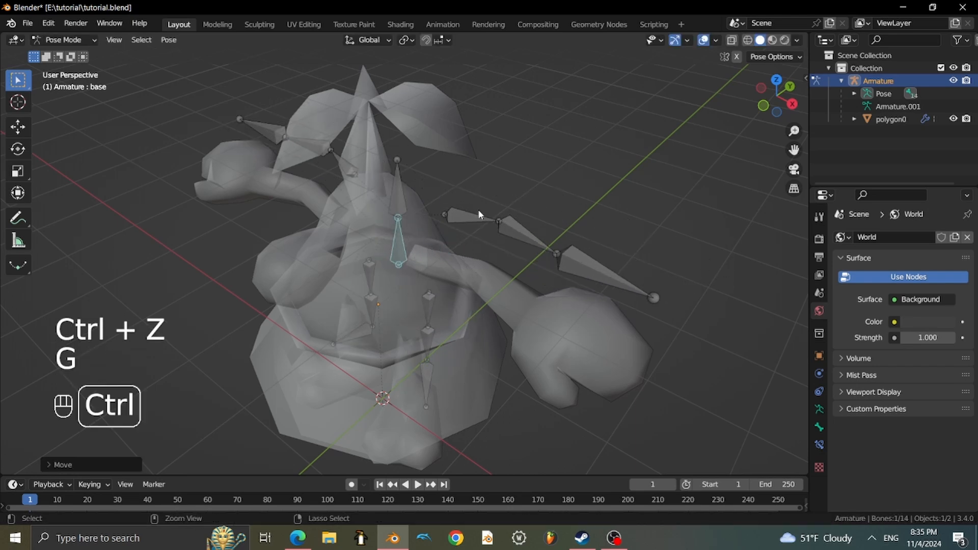
pyautogui.hotkey('ctrl', 'z')
pyautogui.moveTo(463, 223); pyautogui.dragTo(517, 191, button='middle')
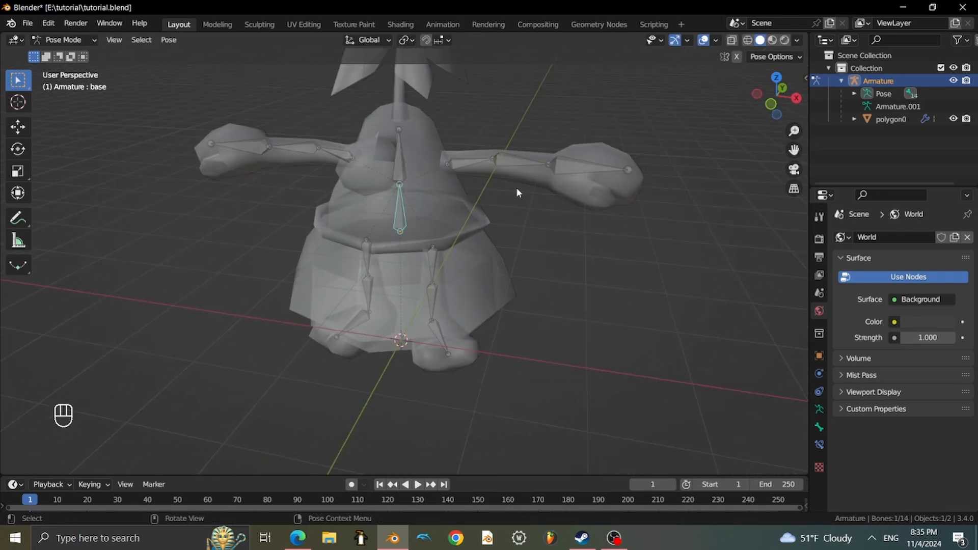
# Select the leg_l3 foot bone and examine how the foot bones sit inside the feet.
pyautogui.scroll(3, 516, 193)
pyautogui.moveTo(538, 237); pyautogui.dragTo(519, 275, button='middle')
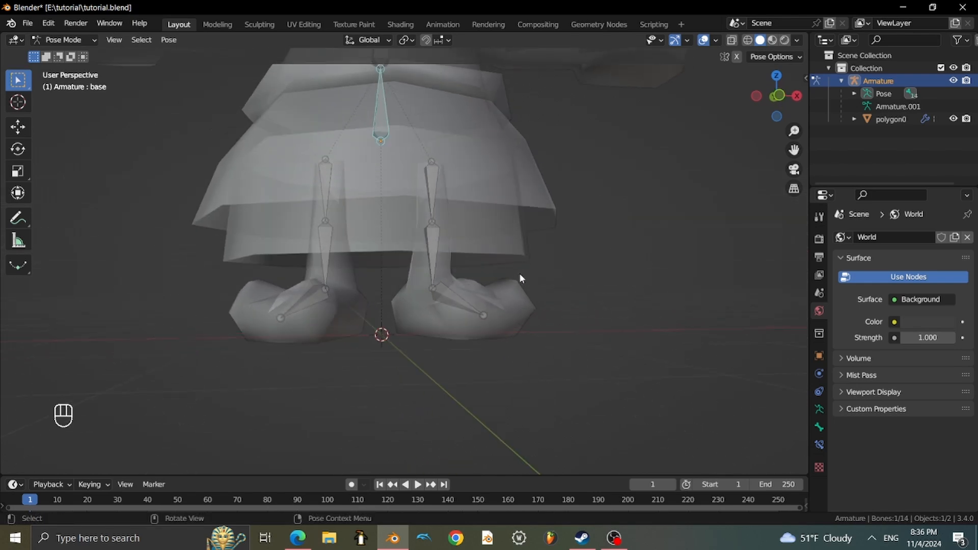
pyautogui.click(458, 302)
pyautogui.scroll(2, 505, 285)
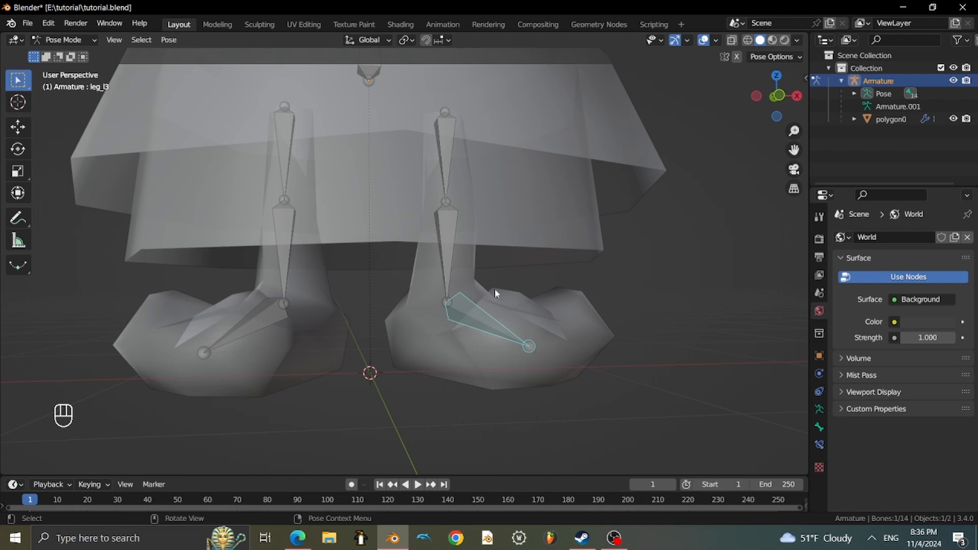
pyautogui.moveTo(517, 295); pyautogui.dragTo(558, 290, button='middle')
pyautogui.scroll(3, 509, 259)
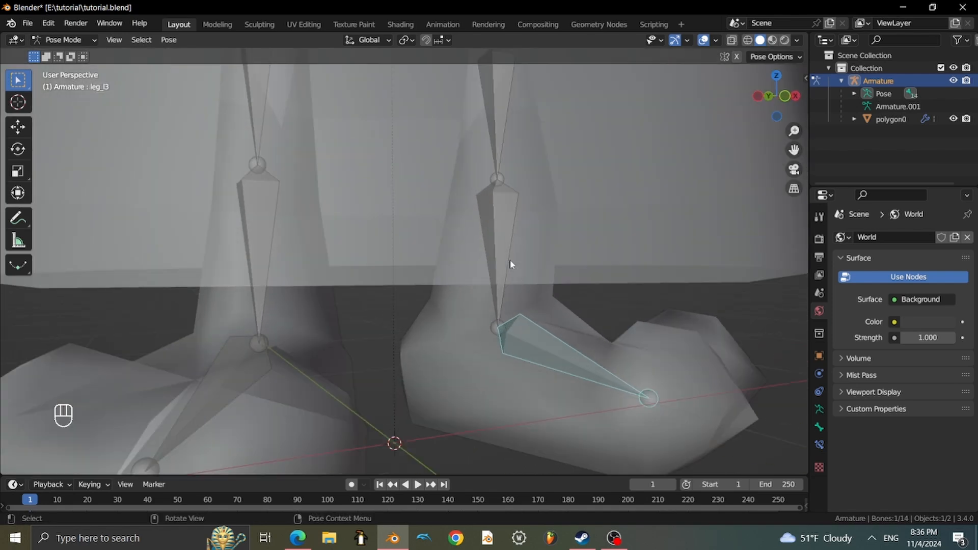
pyautogui.scroll(-6, 559, 307)
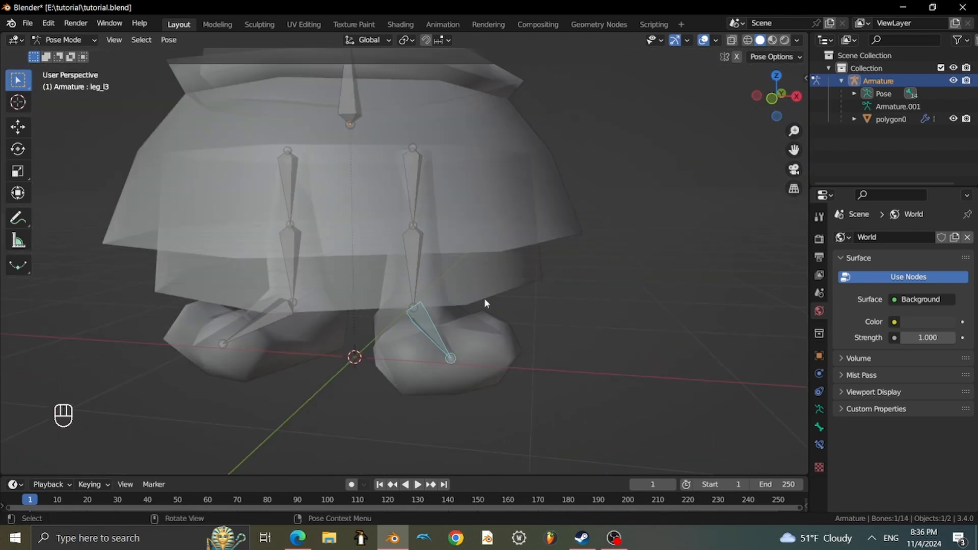
# Leave Pose Mode for Object Mode, select the polygon0 character mesh, and enter Edit Mode on it.
pyautogui.click(68, 40)
pyautogui.click(62, 53)
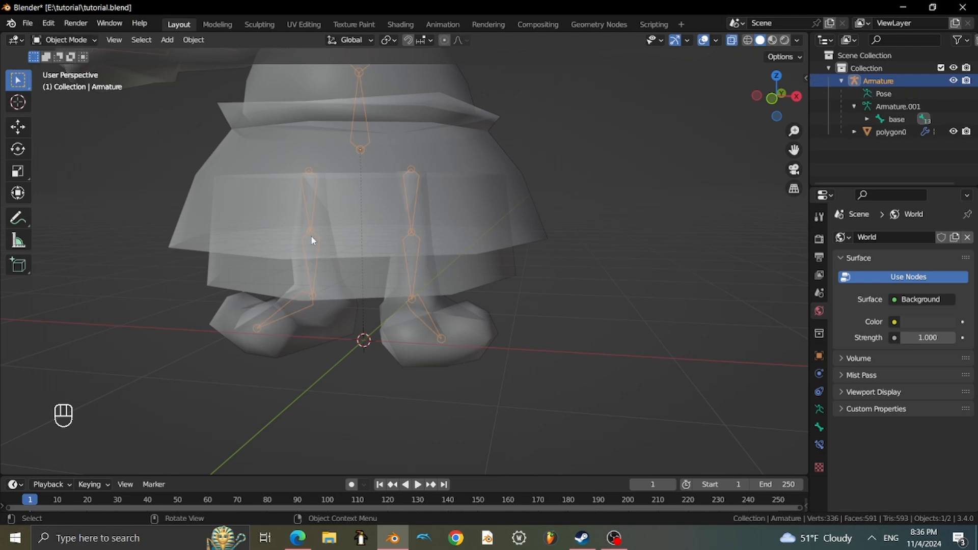
pyautogui.click(335, 248)
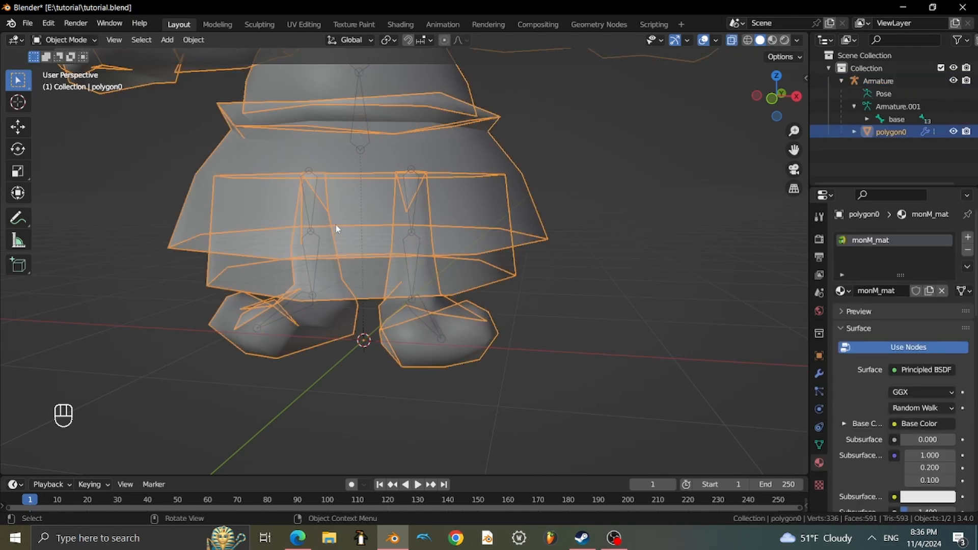
pyautogui.scroll(-3, 335, 224)
pyautogui.moveTo(335, 225); pyautogui.dragTo(391, 212, button='middle')
pyautogui.scroll(4, 391, 212)
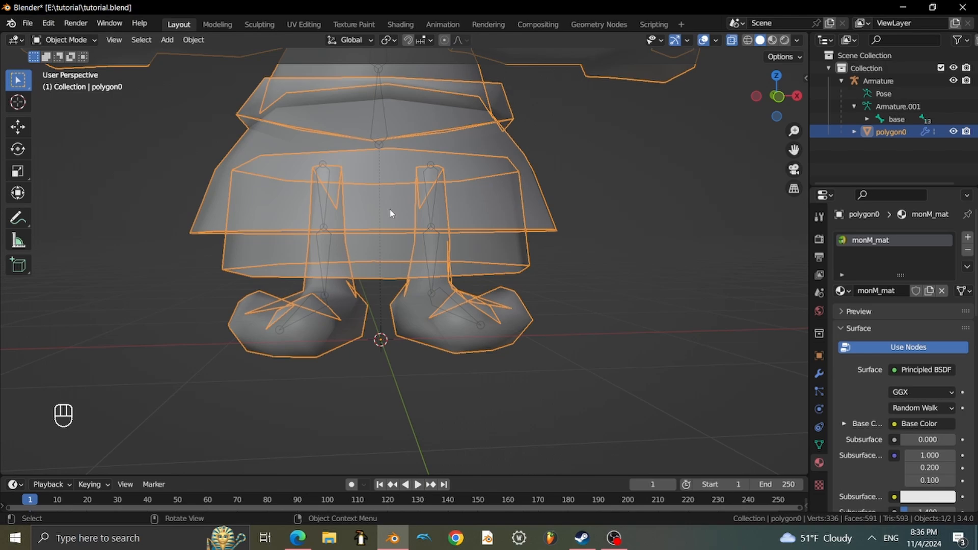
pyautogui.click(67, 41)
pyautogui.click(65, 71)
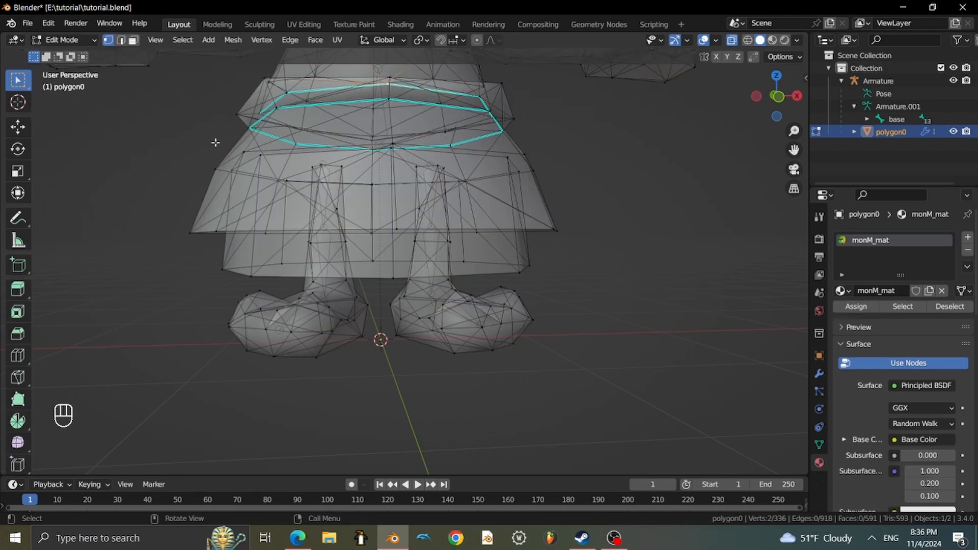
# Switch the polygon0 mesh from Edit Mode to Weight Paint mode with the foot in close view.
pyautogui.scroll(3, 452, 271)
pyautogui.moveTo(446, 264); pyautogui.dragTo(404, 212, button='middle')
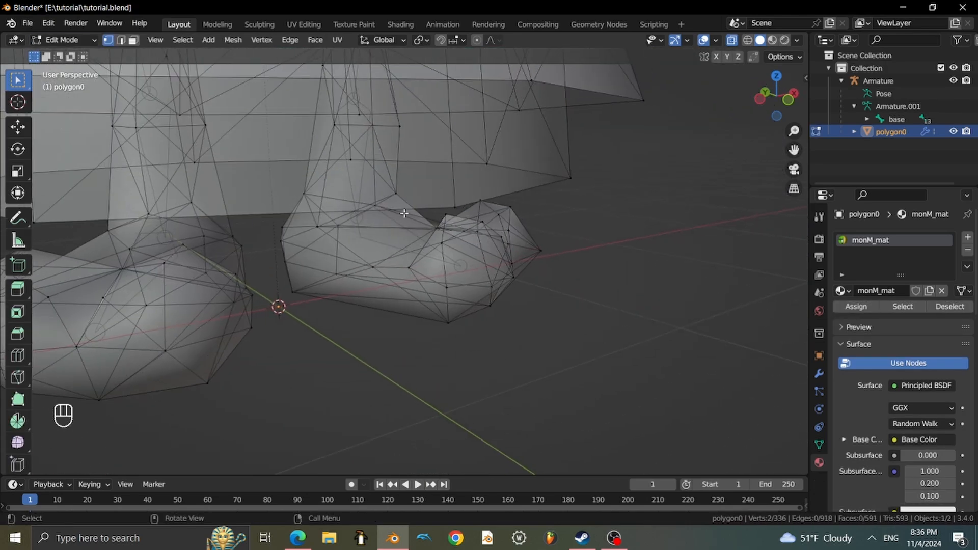
pyautogui.scroll(1, 404, 212)
pyautogui.click(68, 39)
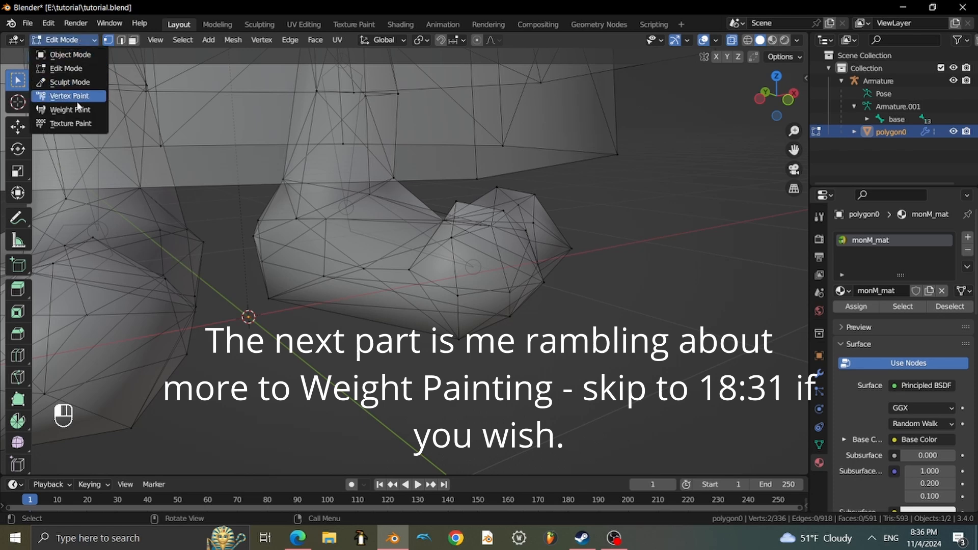
pyautogui.click(65, 109)
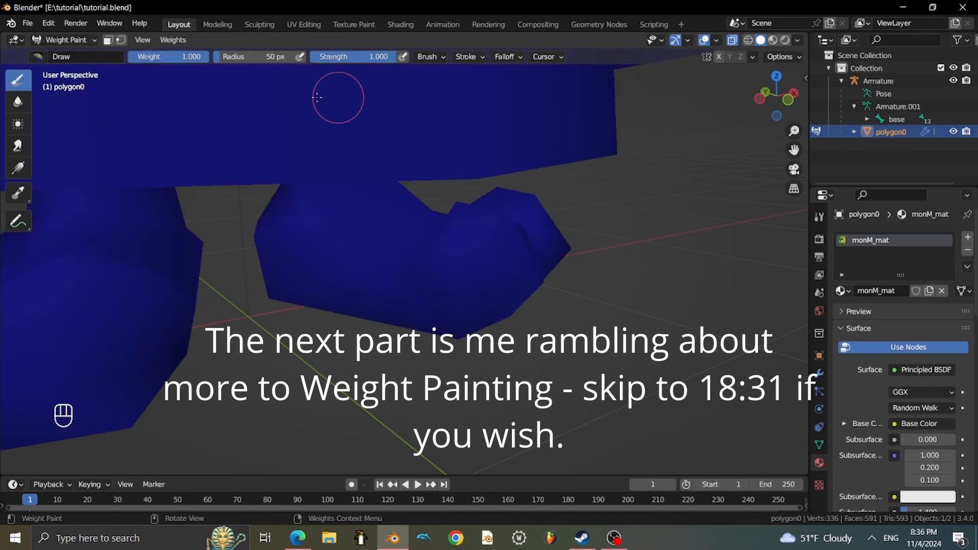
# Test-paint full weight 1.000 across the front of the foot on the positive X side, and undo the strokes.
pyautogui.moveTo(189, 59); pyautogui.dragTo(184, 59)
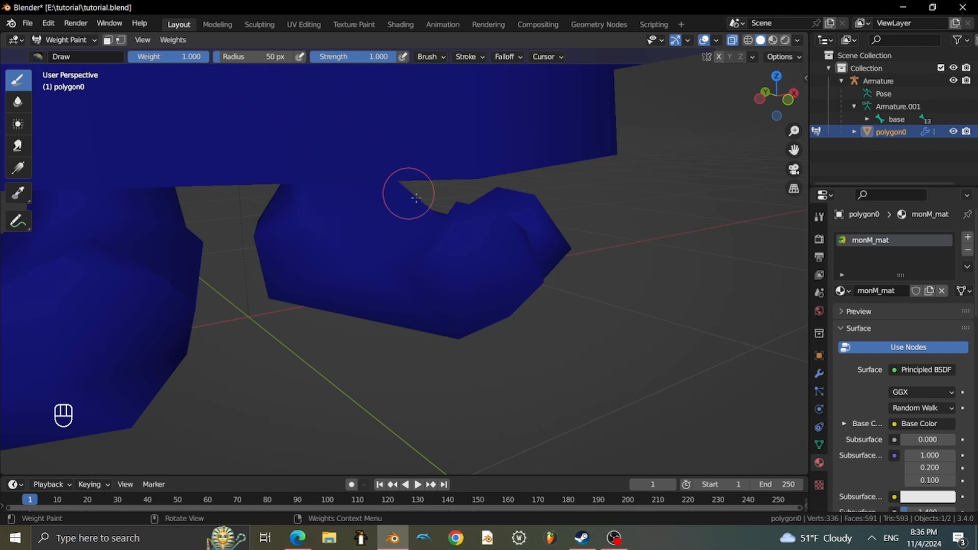
pyautogui.click(497, 221)
pyautogui.moveTo(452, 223); pyautogui.dragTo(492, 220)
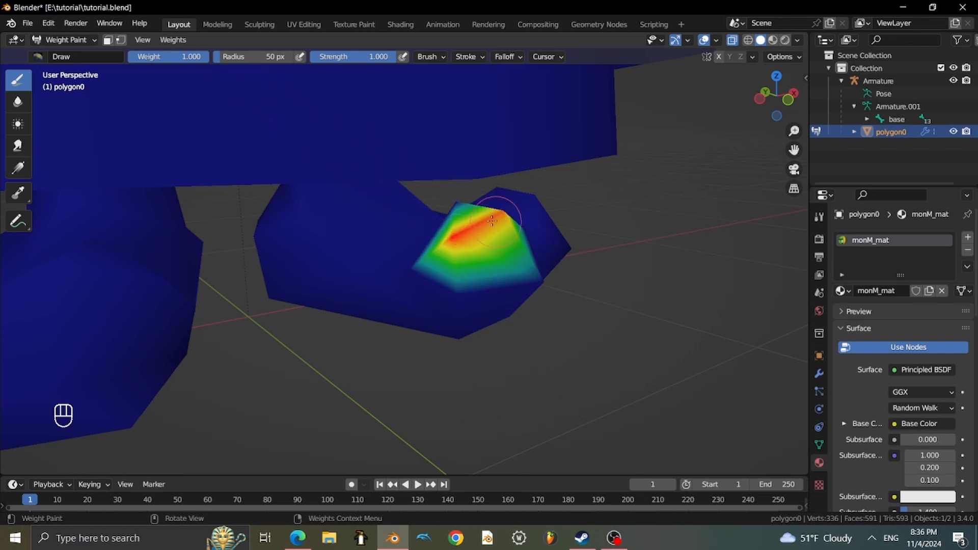
pyautogui.moveTo(493, 283)
pyautogui.mouseDown()
pyautogui.moveTo(535, 274)
pyautogui.moveTo(527, 286)
pyautogui.mouseUp()
pyautogui.moveTo(527, 287); pyautogui.dragTo(512, 289, button='middle')
pyautogui.scroll(3, 499, 292)
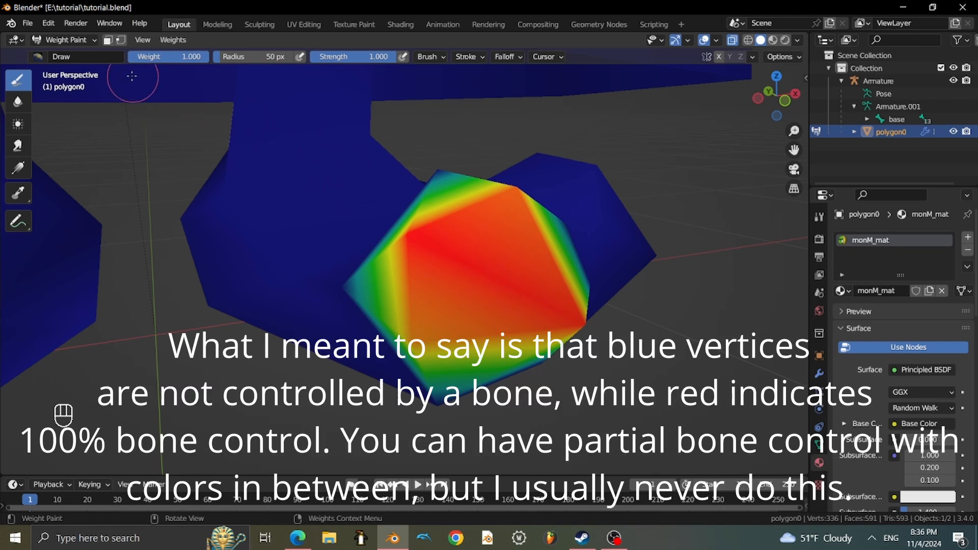
pyautogui.hotkey('ctrl', 'z')
# Set the brush weight to 0.547, test-paint a stroke over the front of the foot, and undo it.
pyautogui.moveTo(157, 56); pyautogui.dragTo(171, 57)
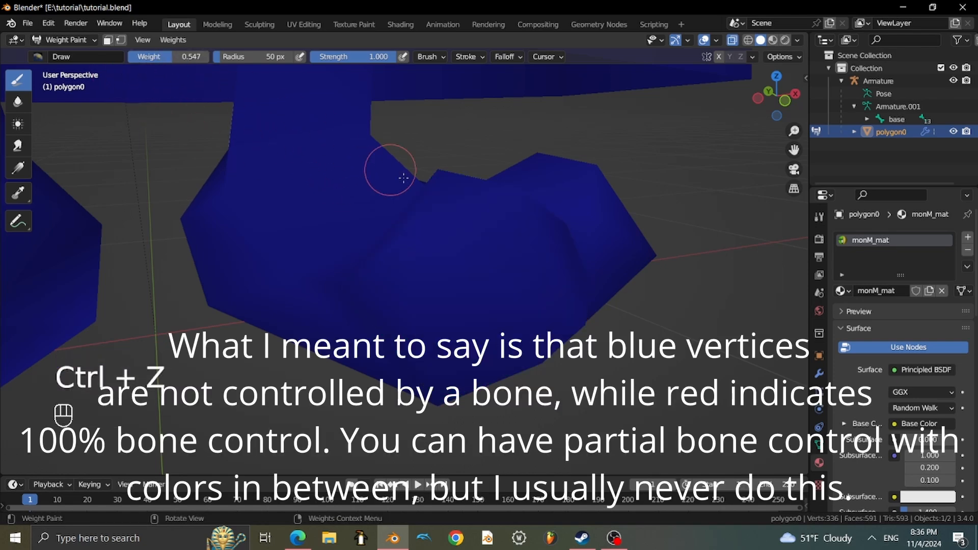
pyautogui.moveTo(419, 178)
pyautogui.mouseDown()
pyautogui.moveTo(402, 228)
pyautogui.moveTo(434, 252)
pyautogui.moveTo(393, 215)
pyautogui.moveTo(520, 201)
pyautogui.moveTo(513, 192)
pyautogui.mouseUp()
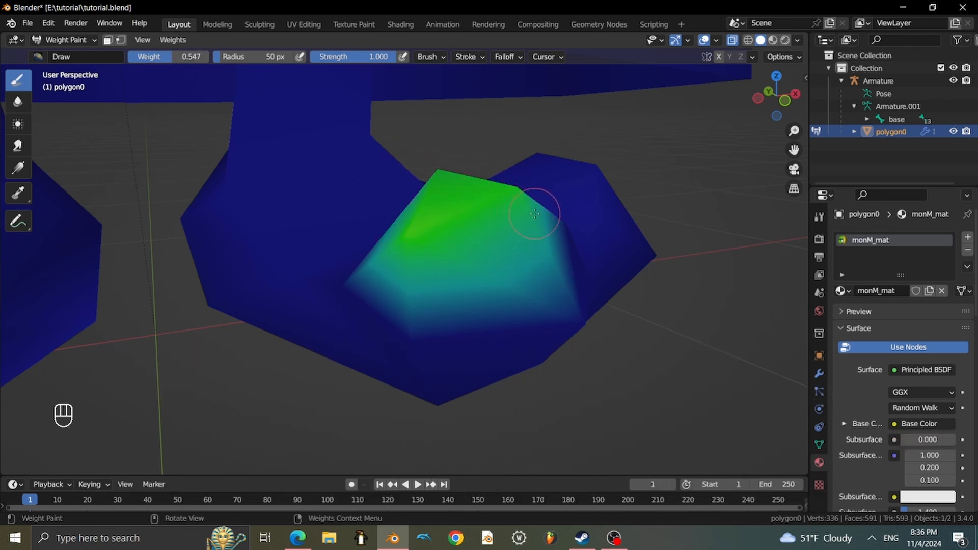
pyautogui.moveTo(548, 221)
pyautogui.mouseDown(button='middle')
pyautogui.moveTo(531, 234)
pyautogui.moveTo(557, 229)
pyautogui.moveTo(533, 219)
pyautogui.mouseUp(button='middle')
pyautogui.hotkey('ctrl', 'z')
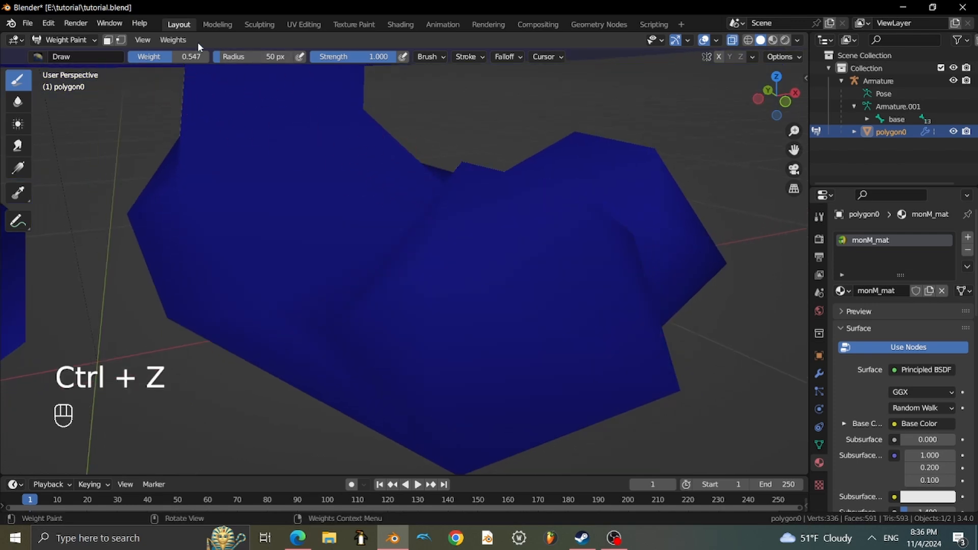
# Set the brush weight to 1.000, test-paint the front of the foot, undo the painting, and return to Object Mode.
pyautogui.moveTo(191, 57); pyautogui.dragTo(212, 60)
pyautogui.moveTo(430, 247)
pyautogui.mouseDown()
pyautogui.moveTo(436, 175)
pyautogui.moveTo(436, 263)
pyautogui.moveTo(426, 252)
pyautogui.moveTo(513, 191)
pyautogui.moveTo(549, 193)
pyautogui.mouseUp()
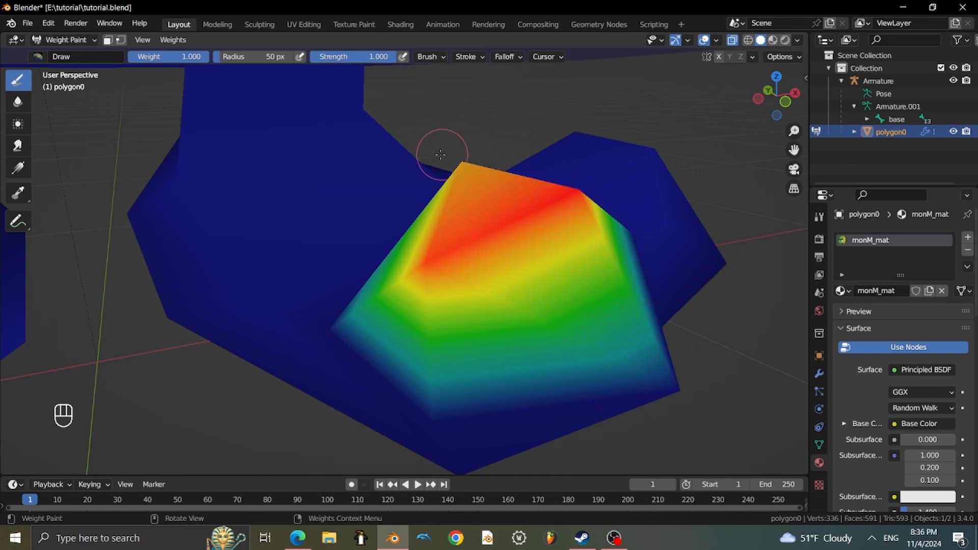
pyautogui.moveTo(441, 154); pyautogui.dragTo(457, 163)
pyautogui.hotkey('ctrl', 'z')
pyautogui.click(81, 40)
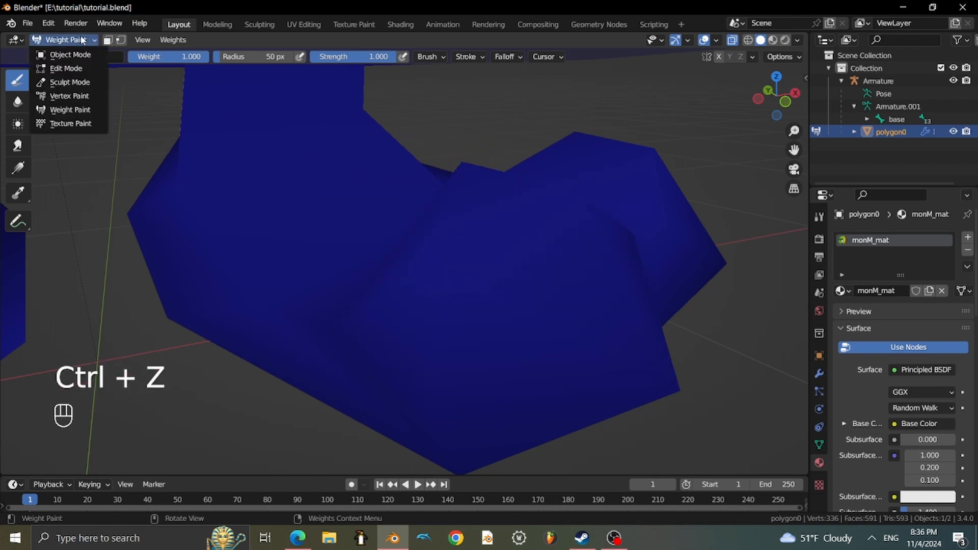
pyautogui.click(71, 55)
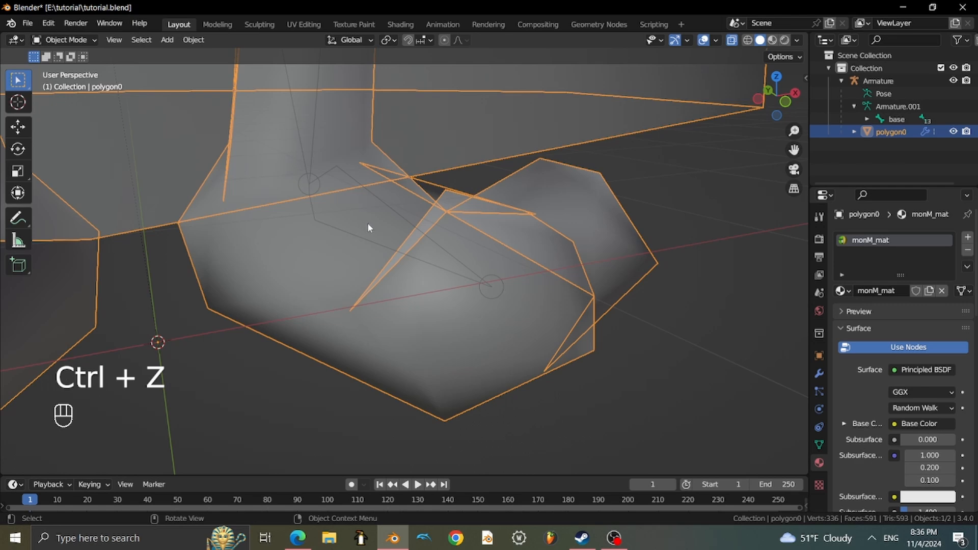
pyautogui.click(487, 283)
pyautogui.moveTo(487, 284); pyautogui.dragTo(155, 87, button='middle')
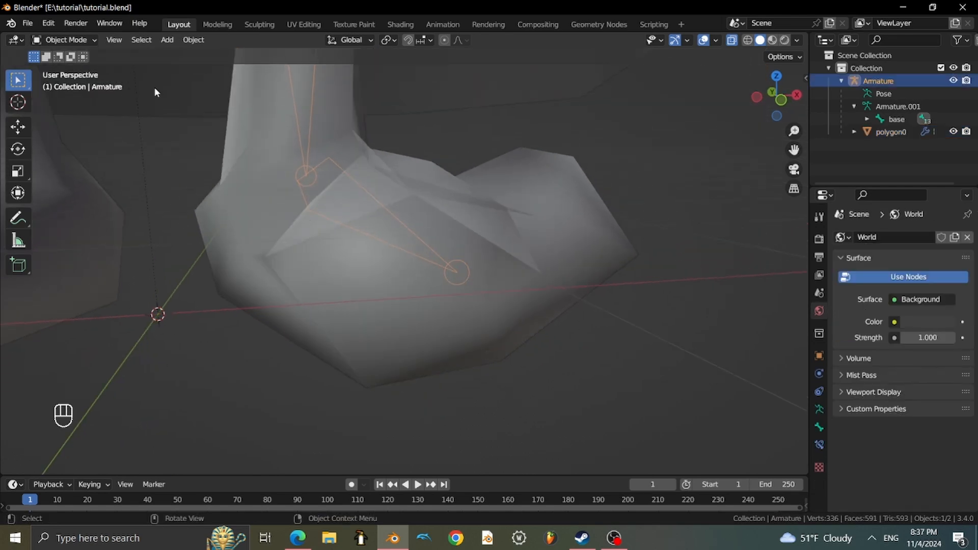
pyautogui.click(67, 39)
pyautogui.click(264, 139)
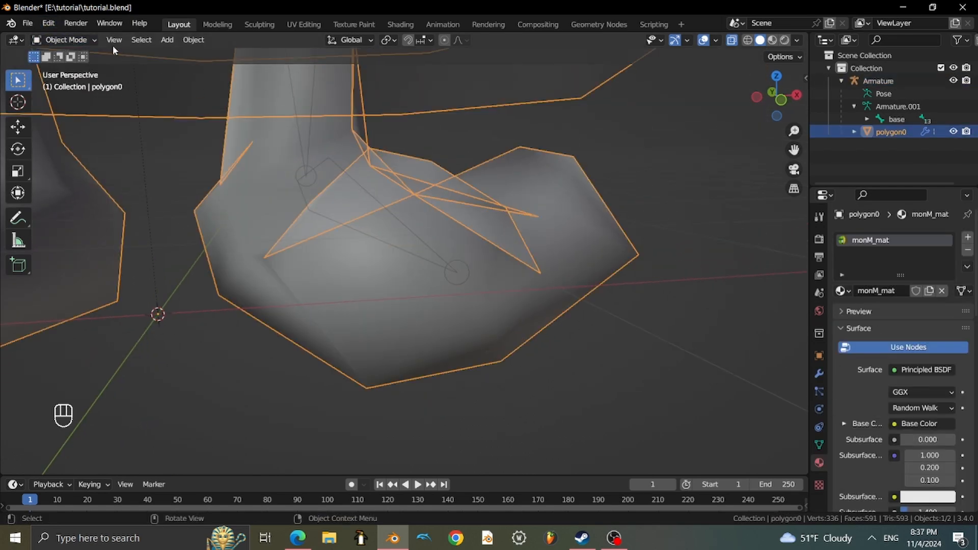
pyautogui.click(67, 40)
pyautogui.click(71, 109)
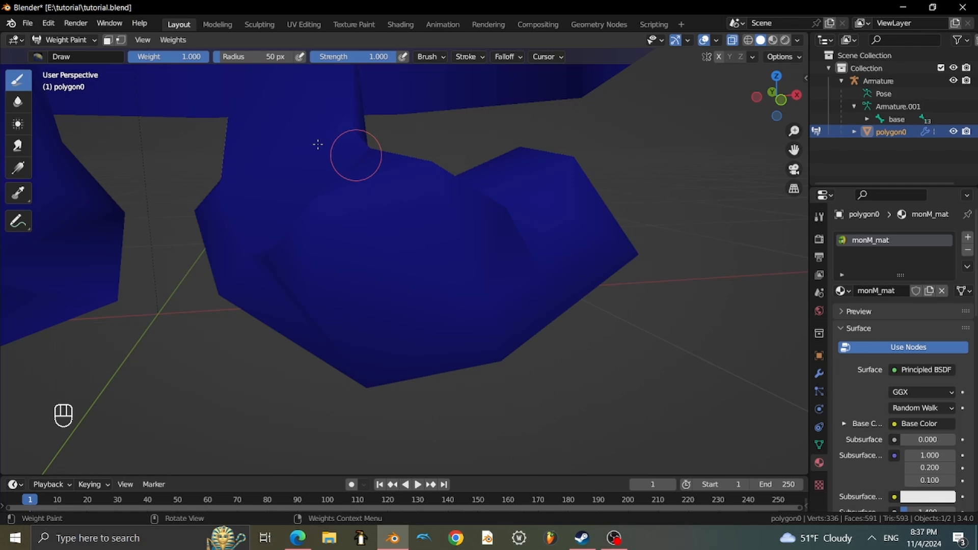
pyautogui.click(64, 39)
pyautogui.click(66, 40)
pyautogui.click(71, 52)
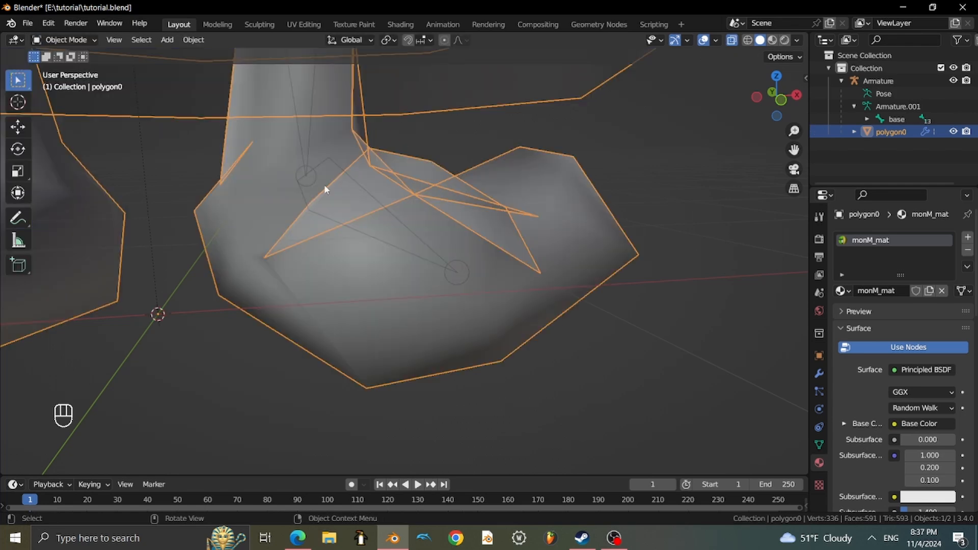
pyautogui.press('Tab')
pyautogui.moveTo(348, 198); pyautogui.dragTo(402, 206, button='middle')
pyautogui.scroll(-3, 402, 205)
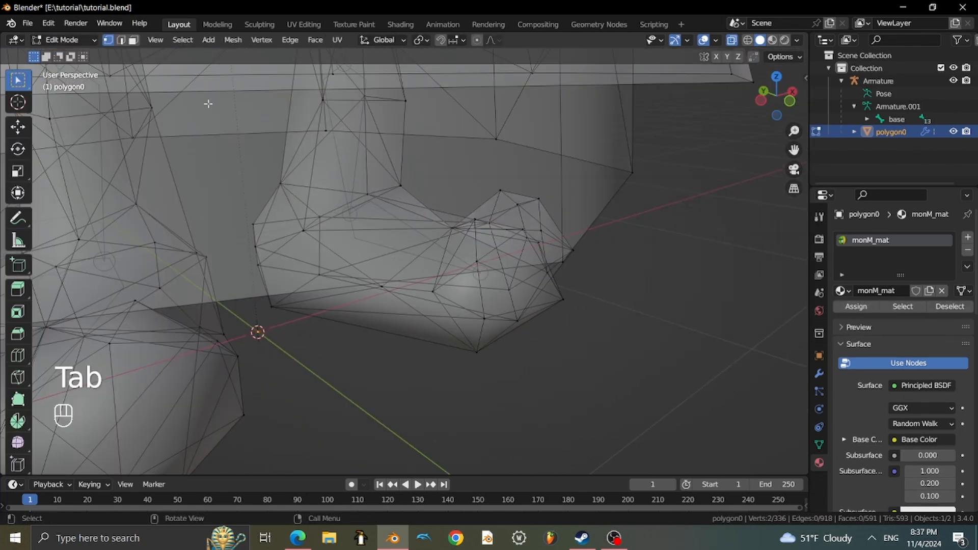
pyautogui.press('Tab')
pyautogui.scroll(-5, 373, 197)
pyautogui.scroll(-4, 565, 170)
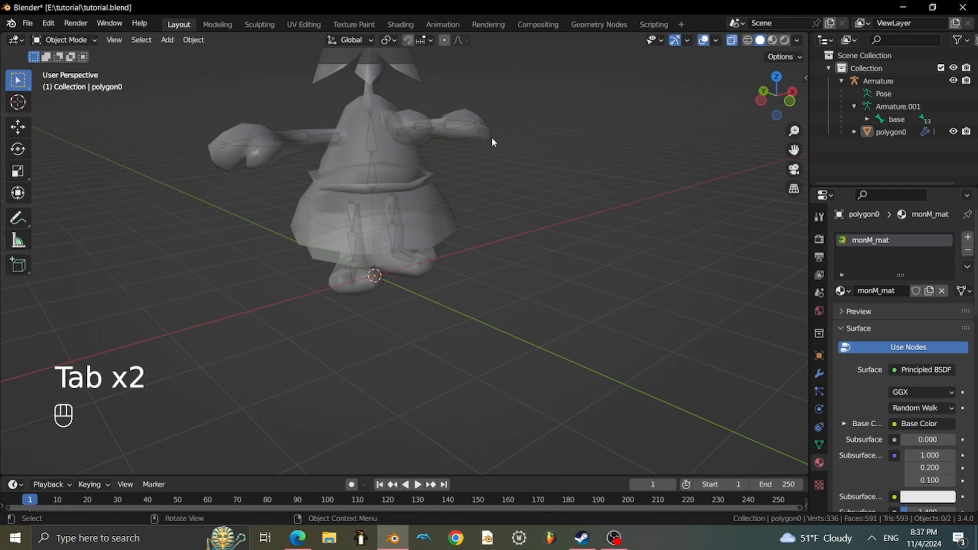
pyautogui.moveTo(492, 136); pyautogui.dragTo(432, 173, button='middle')
pyautogui.scroll(3, 431, 172)
# Enter Edit Mode on the polygon0 mesh, switch to face selection, and clear the current face selection.
pyautogui.press('Tab')
pyautogui.scroll(5, 404, 221)
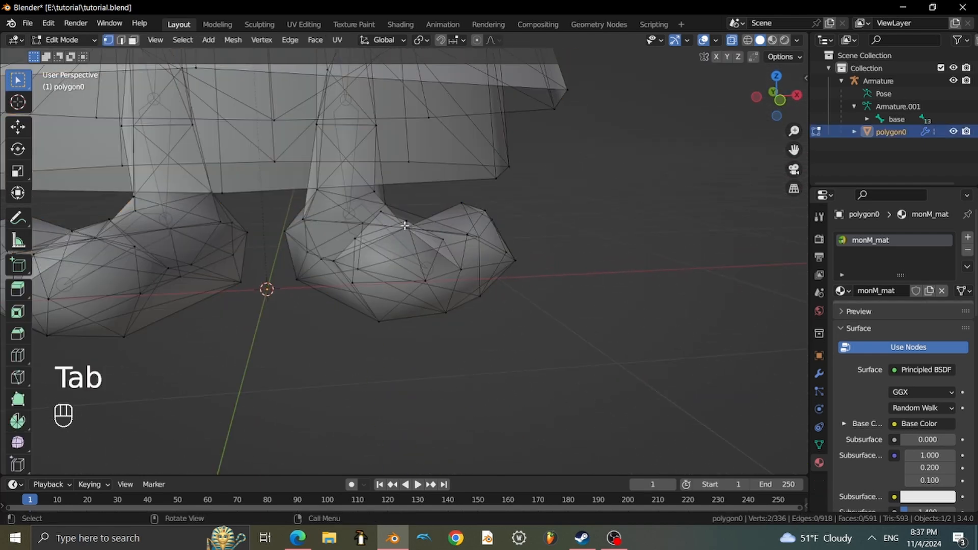
pyautogui.press('3')
pyautogui.scroll(-2, 550, 188)
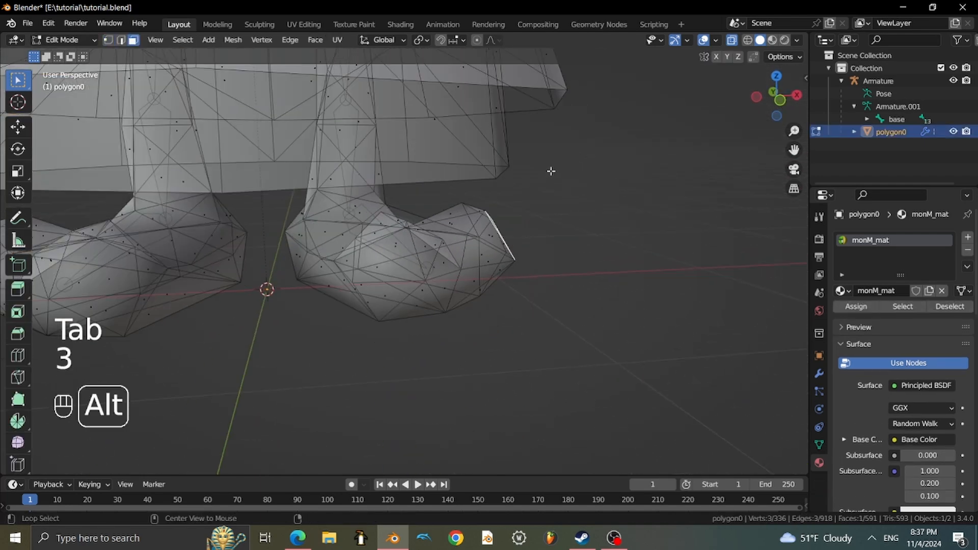
pyautogui.hotkey('alt', 'z')
pyautogui.hotkey('alt', 'z')
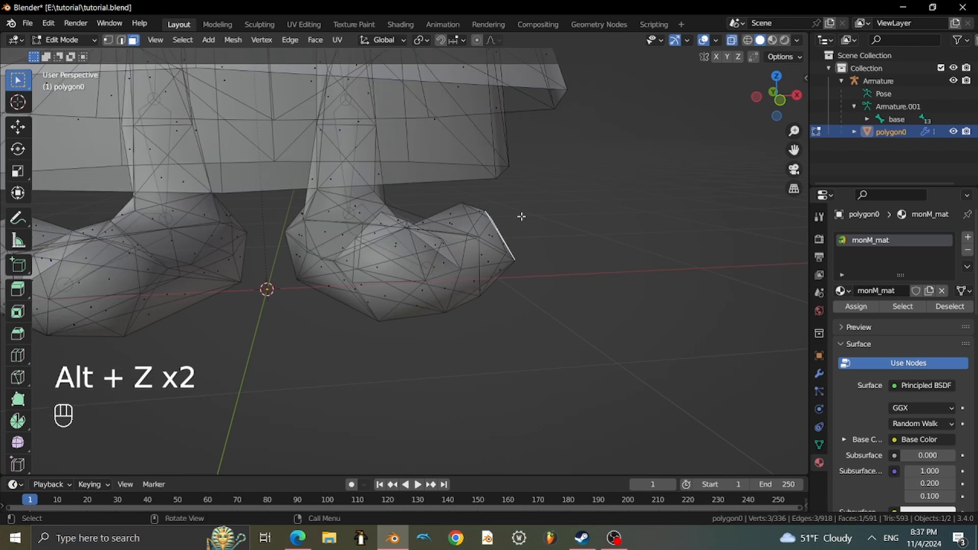
pyautogui.moveTo(520, 214); pyautogui.dragTo(542, 203, button='middle')
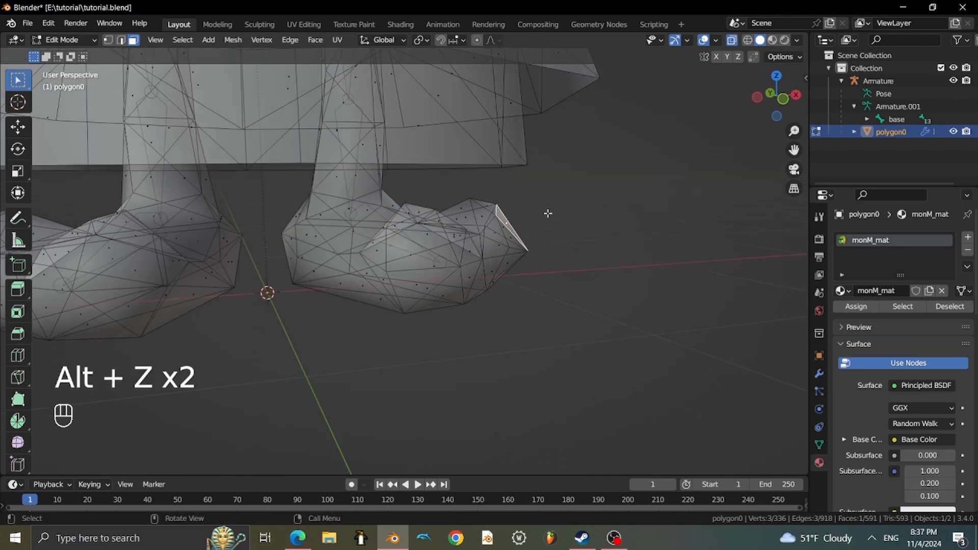
pyautogui.moveTo(559, 208); pyautogui.dragTo(589, 224, button='middle')
pyautogui.click(594, 219)
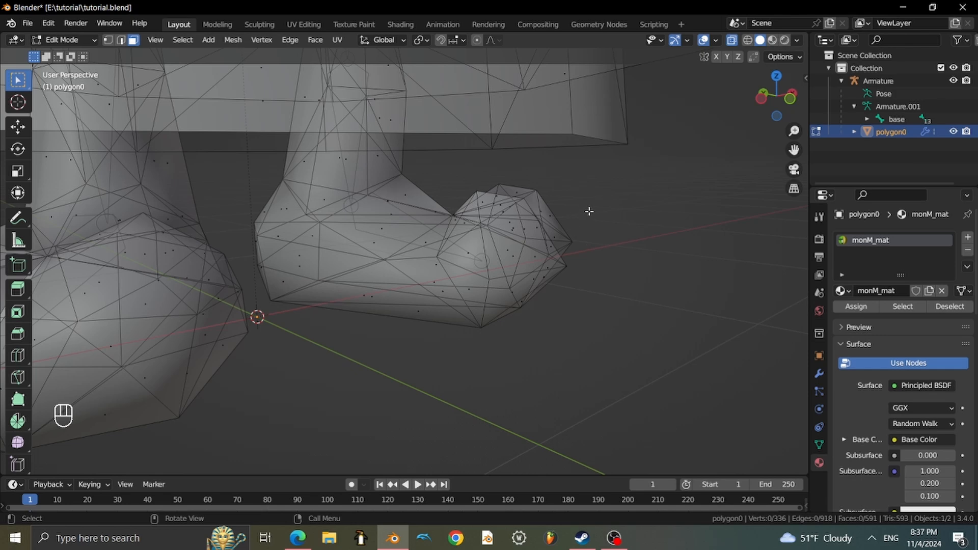
# Select all faces of the foot on the positive X side up to the ankle with Circle Select.
pyautogui.press('c')
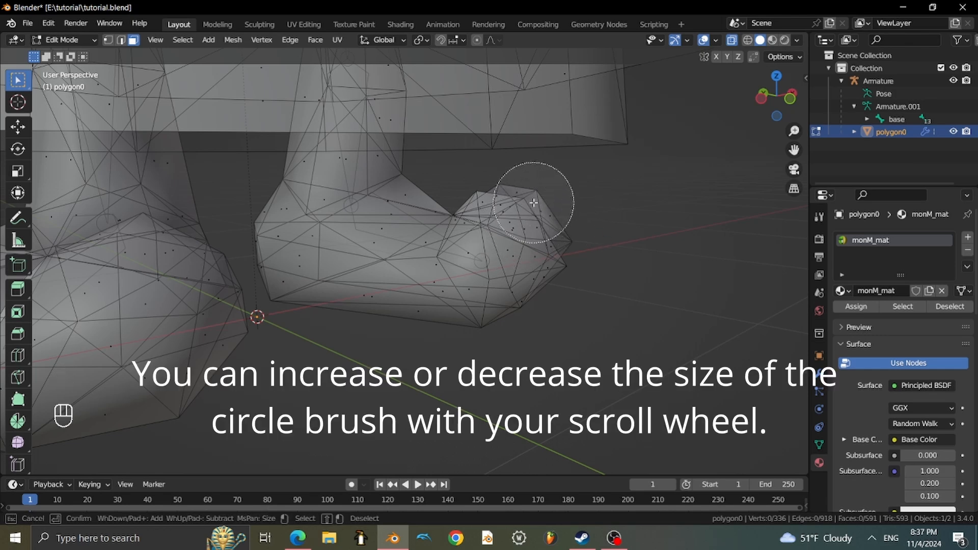
pyautogui.moveTo(533, 206)
pyautogui.mouseDown()
pyautogui.moveTo(469, 270)
pyautogui.moveTo(278, 242)
pyautogui.moveTo(357, 224)
pyautogui.moveTo(335, 242)
pyautogui.moveTo(321, 220)
pyautogui.moveTo(314, 240)
pyautogui.moveTo(506, 297)
pyautogui.moveTo(493, 320)
pyautogui.mouseUp()
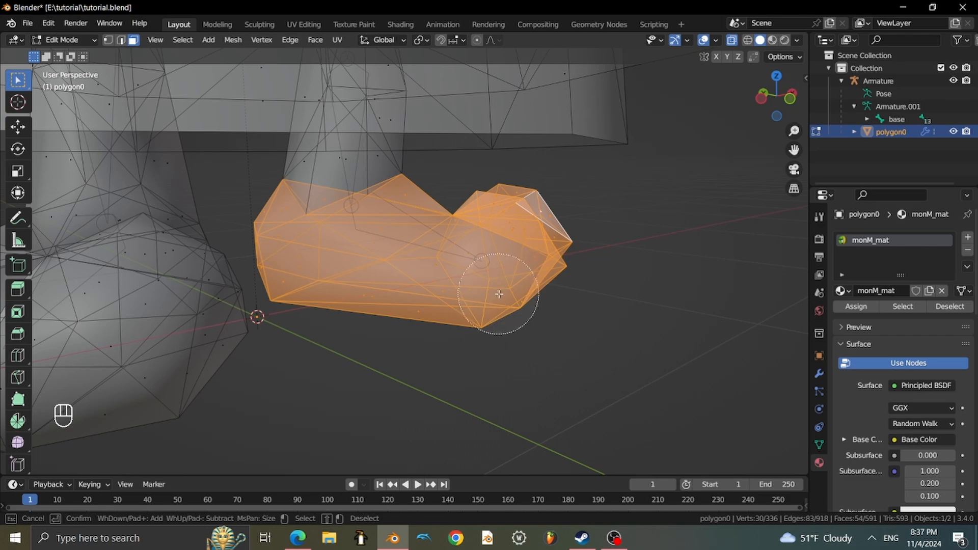
pyautogui.press('Escape')
pyautogui.moveTo(505, 293)
pyautogui.mouseDown(button='middle')
pyautogui.moveTo(524, 282)
pyautogui.moveTo(404, 277)
pyautogui.moveTo(514, 271)
pyautogui.moveTo(497, 286)
pyautogui.mouseUp(button='middle')
pyautogui.scroll(2, 500, 286)
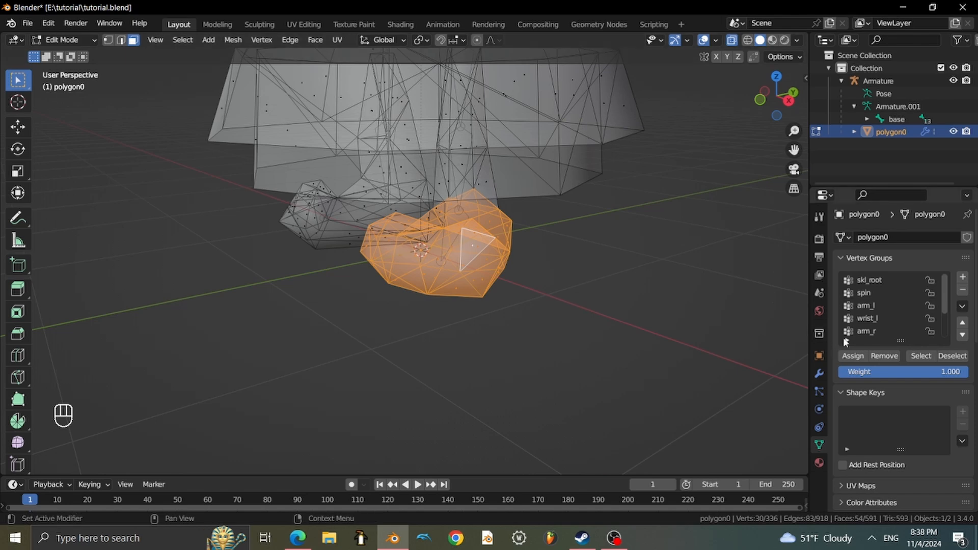
# Delete all existing vertex groups from the polygon0 mesh in its object data properties.
pyautogui.click(820, 392)
pyautogui.click(819, 445)
pyautogui.scroll(-3, 899, 306)
pyautogui.scroll(3, 899, 296)
pyautogui.scroll(-3, 890, 295)
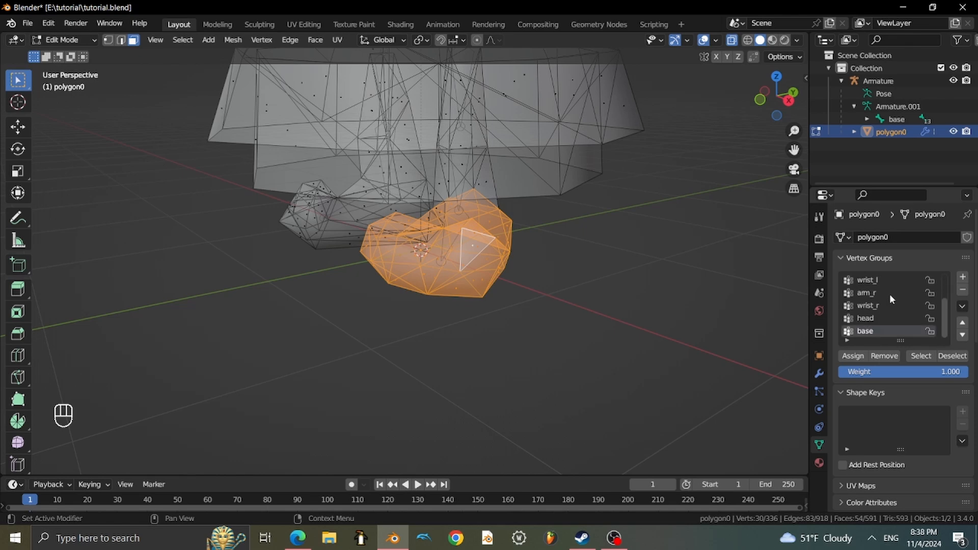
pyautogui.scroll(-3, 695, 219)
pyautogui.scroll(2, 694, 219)
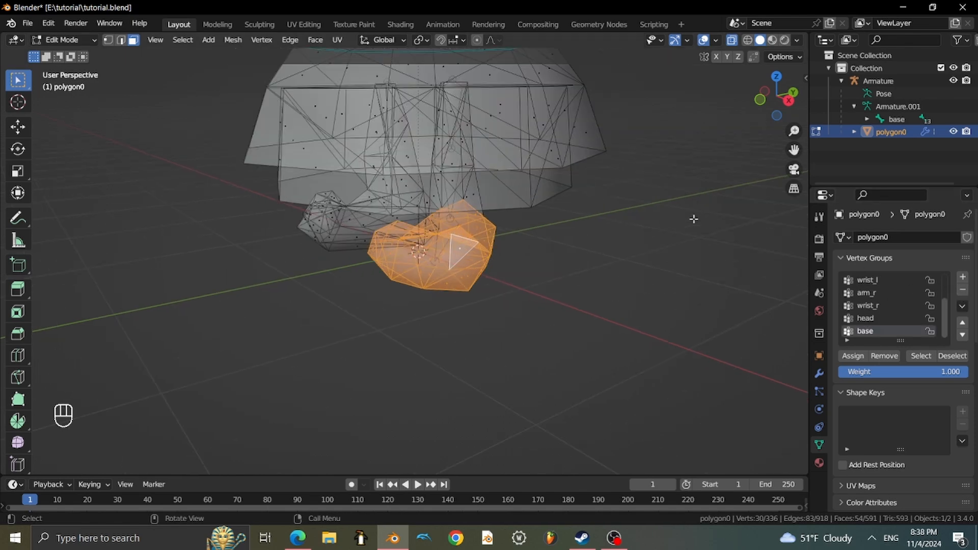
pyautogui.click(962, 290)
pyautogui.click(963, 290)
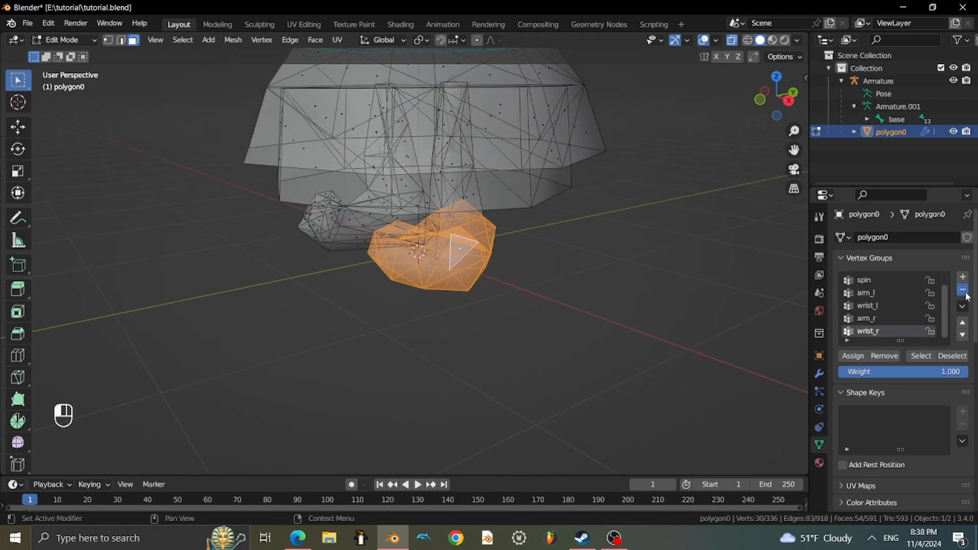
pyautogui.click(962, 290)
pyautogui.click(962, 290)
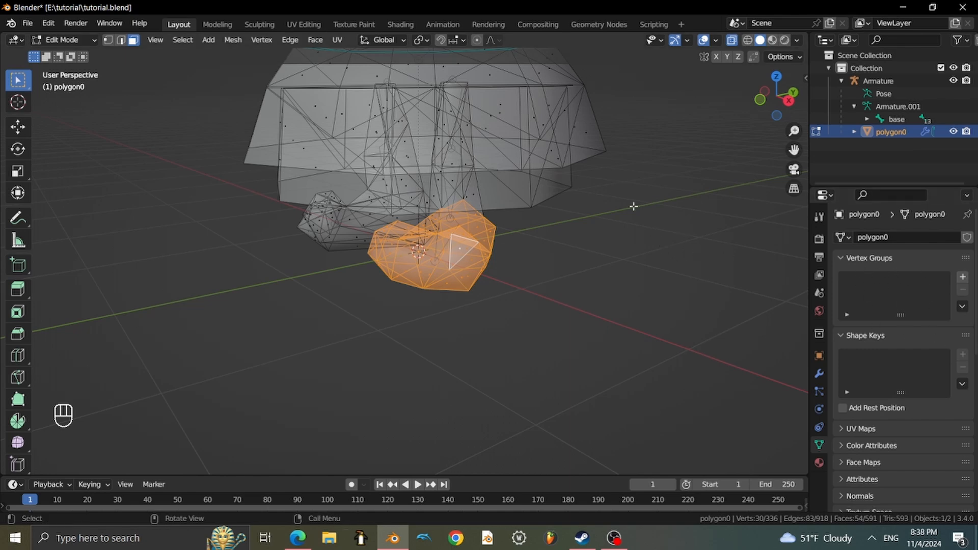
# Create a vertex group named leg_l3 on the polygon0 mesh and assign the selected foot faces to it.
pyautogui.moveTo(634, 206); pyautogui.dragTo(665, 215, button='middle')
pyautogui.scroll(4, 622, 222)
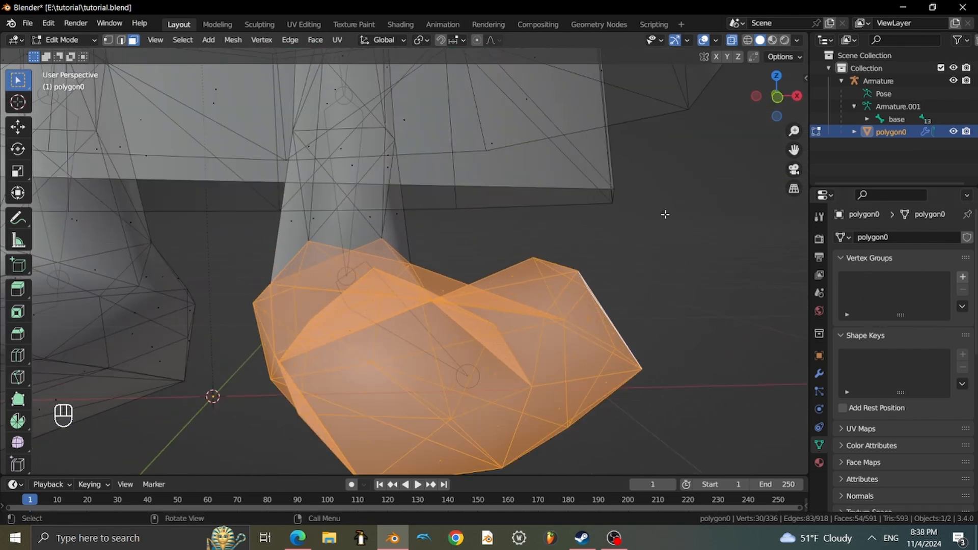
pyautogui.click(963, 278)
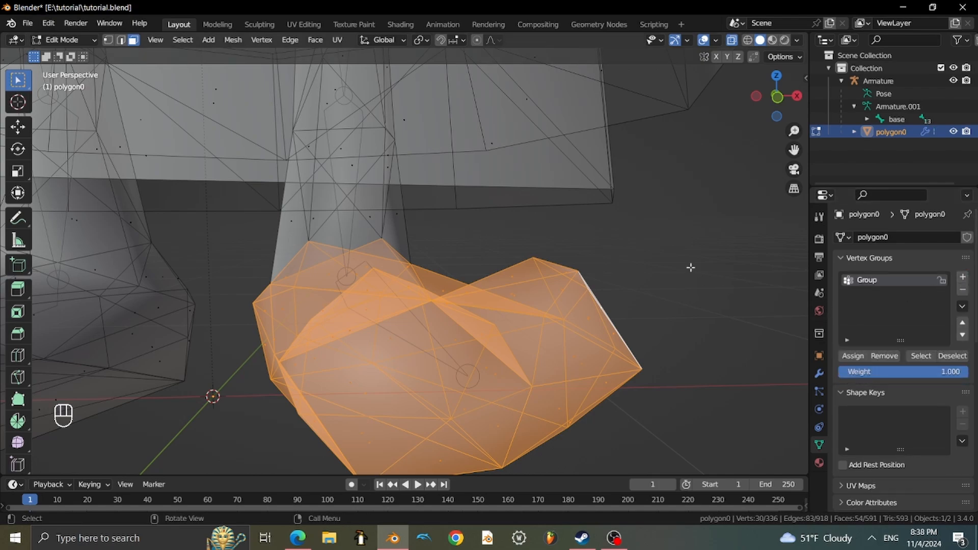
pyautogui.moveTo(690, 267); pyautogui.dragTo(359, 353, button='middle')
pyautogui.moveTo(445, 307)
pyautogui.mouseDown(button='middle')
pyautogui.moveTo(423, 364)
pyautogui.moveTo(443, 321)
pyautogui.mouseUp(button='middle')
pyautogui.moveTo(444, 321); pyautogui.dragTo(461, 271, button='middle')
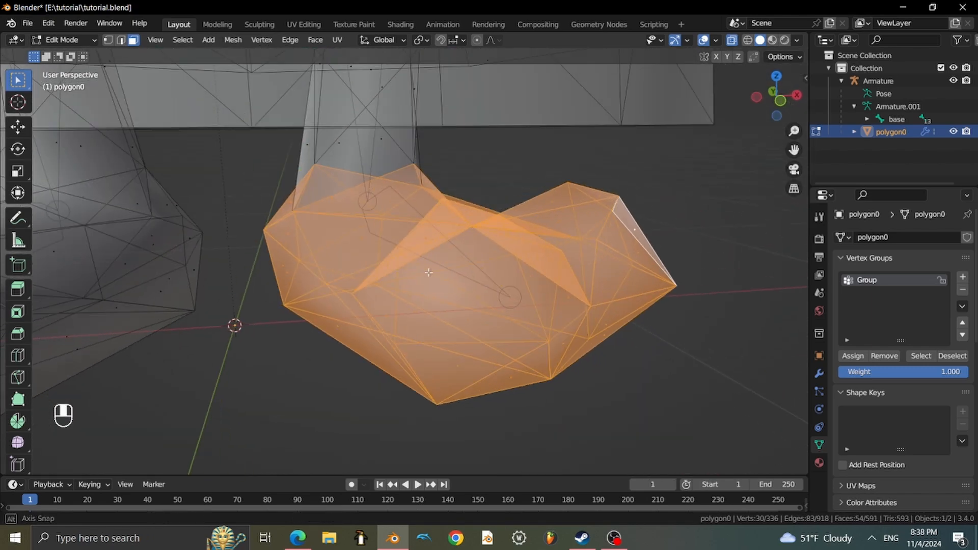
pyautogui.scroll(-4, 460, 271)
pyautogui.scroll(2, 480, 279)
pyautogui.scroll(1, 480, 279)
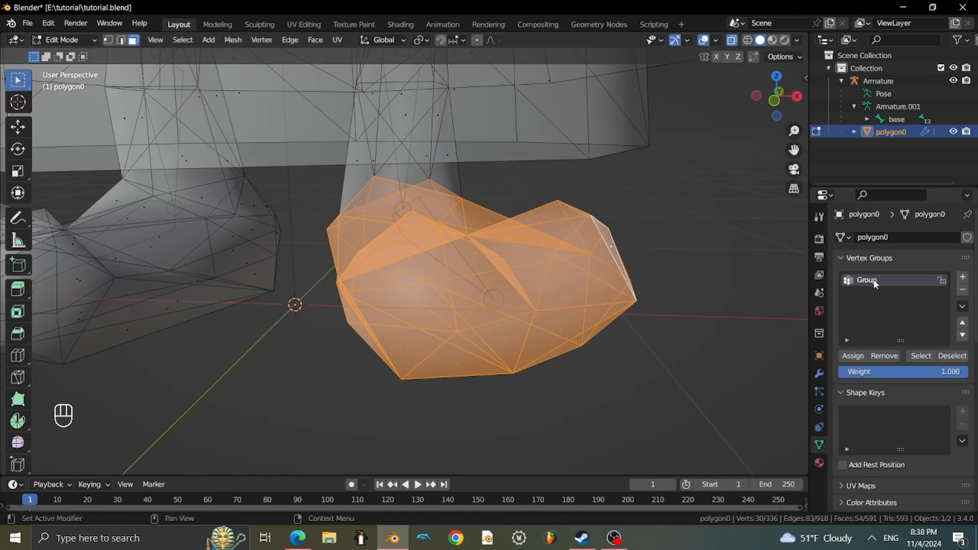
pyautogui.write('leg_r3')
pyautogui.press('BackSpace')
pyautogui.press('BackSpace')
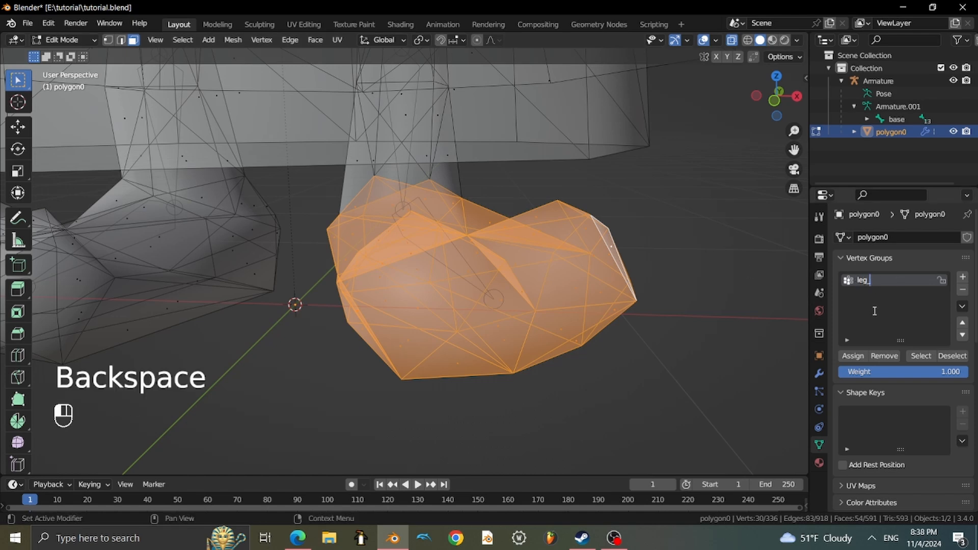
pyautogui.click(863, 325)
pyautogui.press('F1')
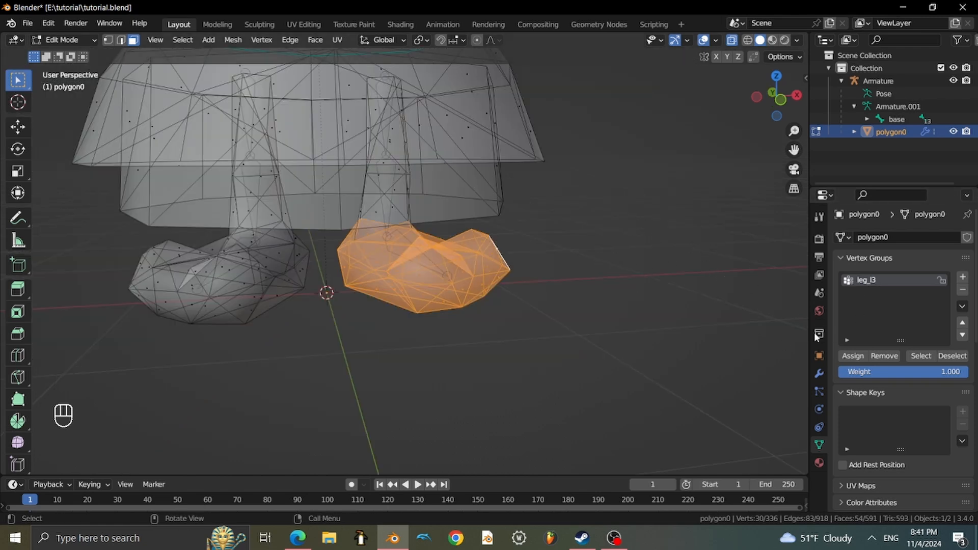
# Return to Object Mode, select the armature, and enter Pose Mode.
pyautogui.click(89, 43)
pyautogui.click(84, 57)
pyautogui.click(259, 180)
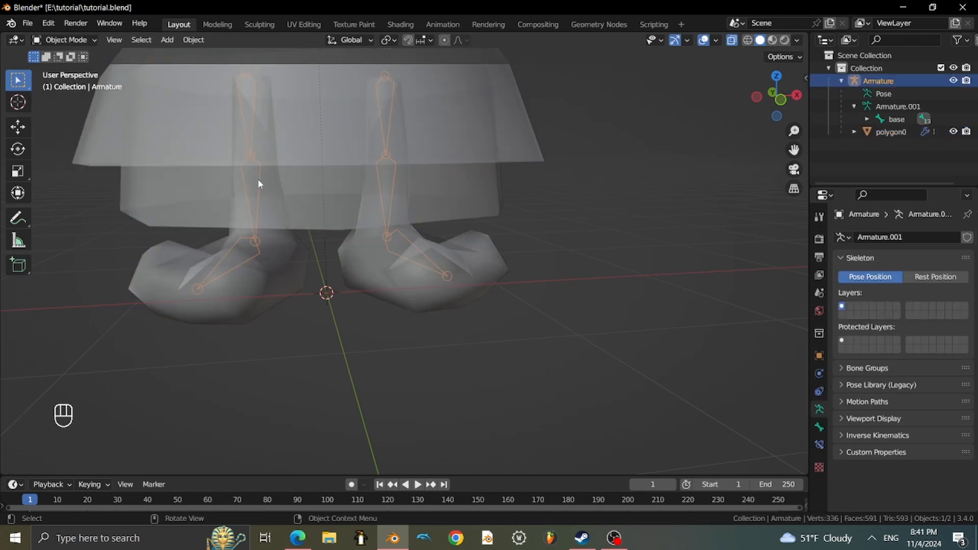
pyautogui.click(66, 41)
pyautogui.click(87, 79)
pyautogui.scroll(5, 452, 255)
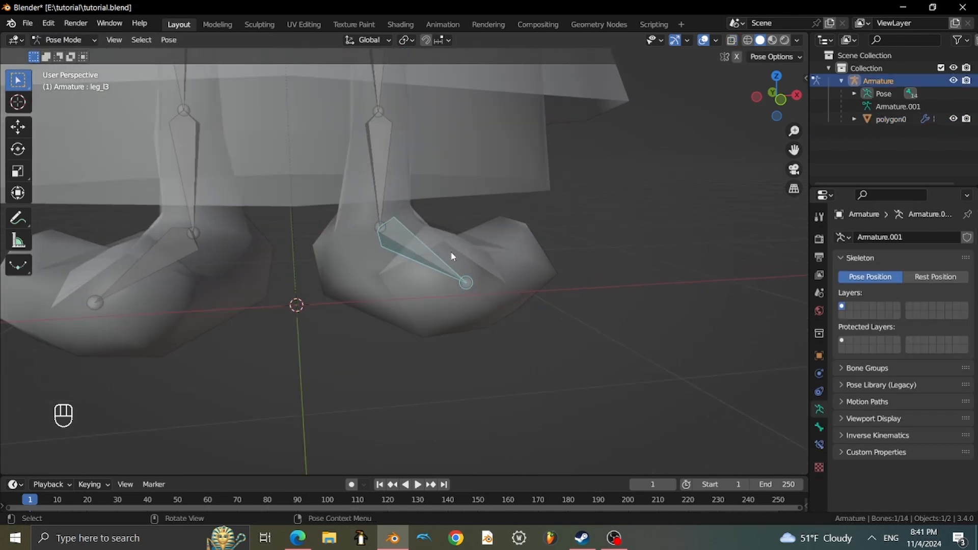
# Test-move the leg_l3 bone to check that the foot follows it, and undo the move.
pyautogui.press('g')
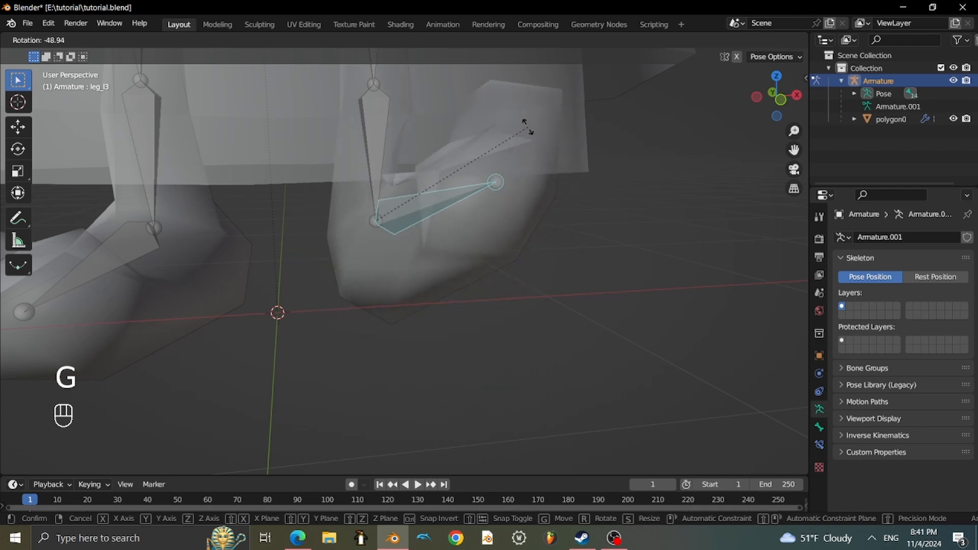
pyautogui.click(502, 348)
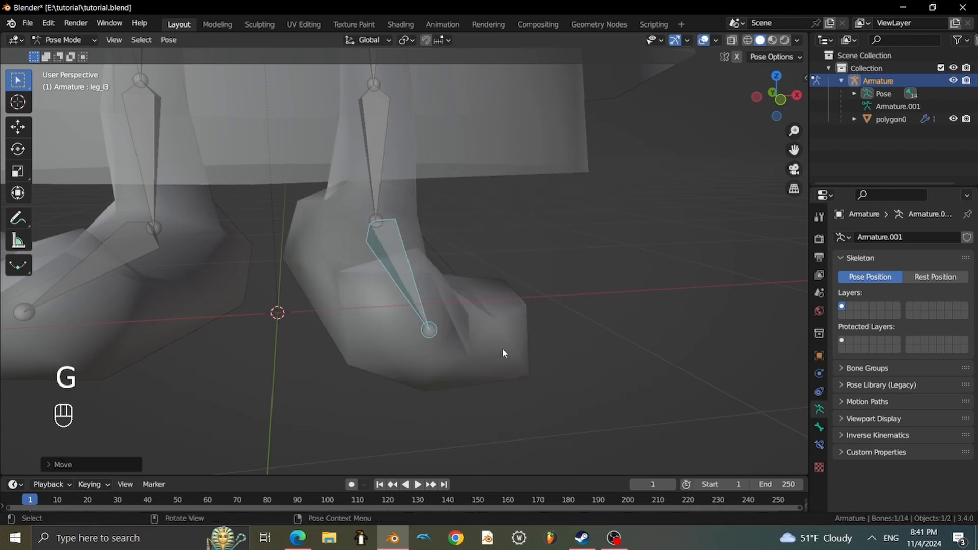
pyautogui.hotkey('ctrl', 'z')
pyautogui.scroll(-3, 544, 285)
pyautogui.moveTo(544, 285); pyautogui.dragTo(566, 271, button='middle')
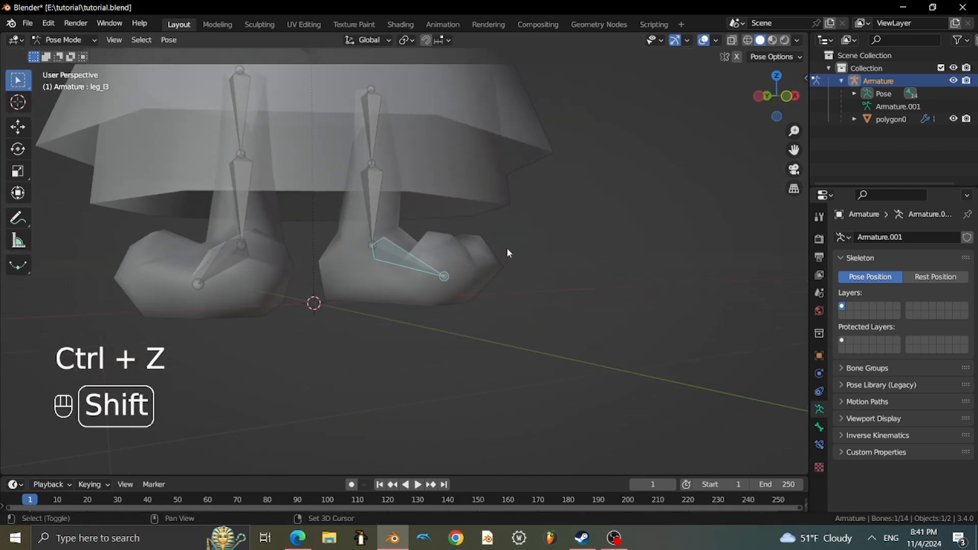
pyautogui.scroll(3, 495, 268)
pyautogui.scroll(-10, 529, 247)
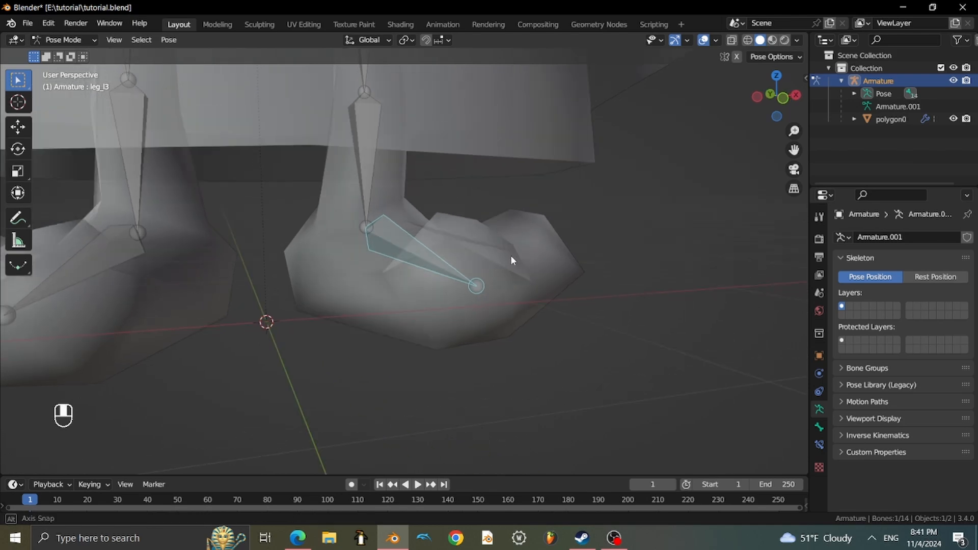
pyautogui.scroll(4, 467, 146)
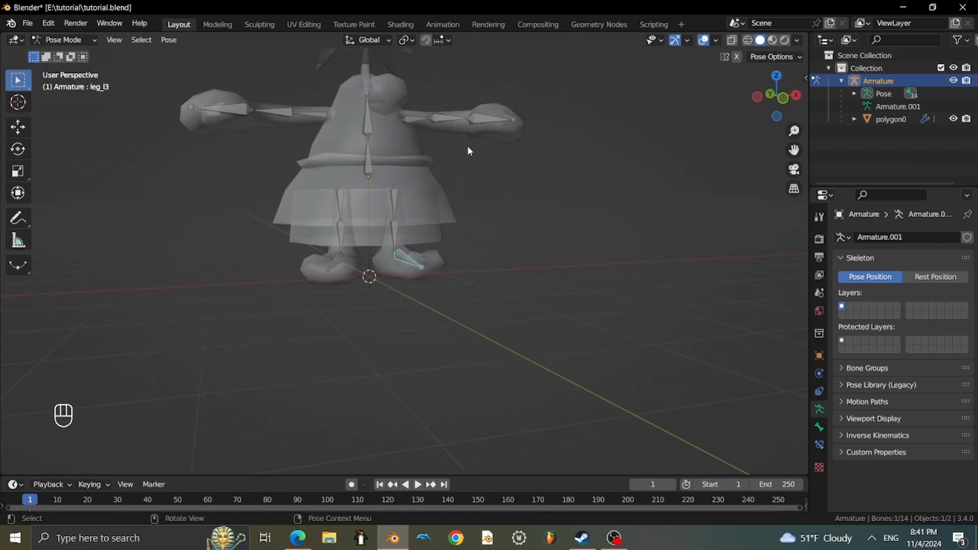
# Leave Pose Mode, select the polygon0 mesh, and enter Edit Mode on it.
pyautogui.moveTo(469, 146); pyautogui.dragTo(359, 154, button='middle')
pyautogui.scroll(1, 451, 188)
pyautogui.scroll(1, 358, 154)
pyautogui.scroll(2, 359, 158)
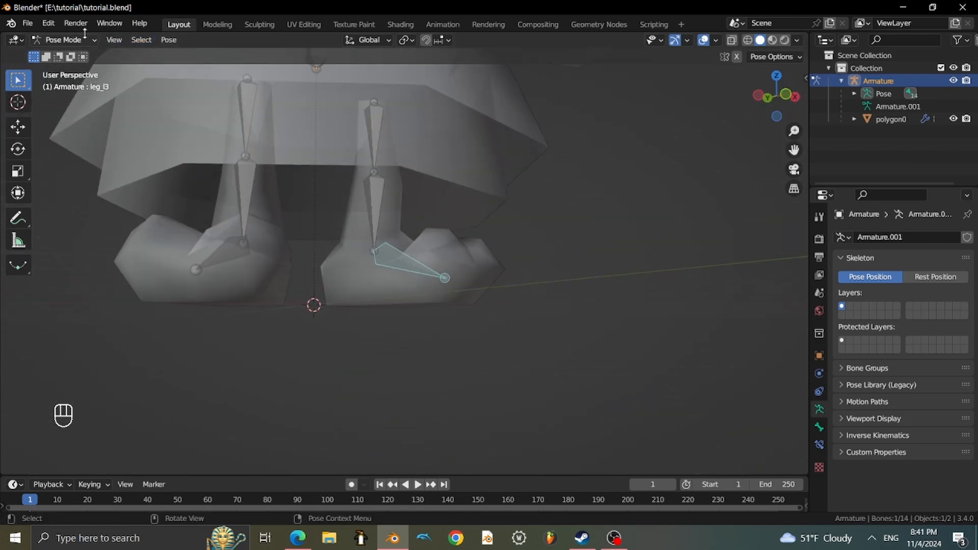
pyautogui.click(64, 39)
pyautogui.click(66, 38)
pyautogui.click(275, 111)
pyautogui.click(65, 40)
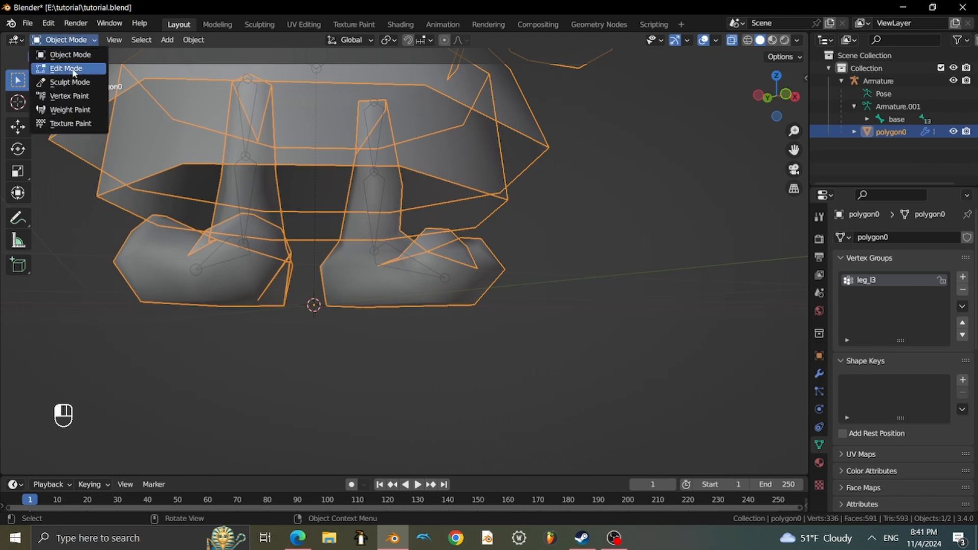
pyautogui.click(61, 68)
# Switch to edge selection and select two edges around the knee above the grouped foot.
pyautogui.scroll(3, 370, 179)
pyautogui.keyDown('shift'); pyautogui.moveTo(370, 178); pyautogui.dragTo(449, 206, button='middle'); pyautogui.keyUp('shift')
pyautogui.scroll(3, 481, 228)
pyautogui.keyDown('shift'); pyautogui.moveTo(450, 207); pyautogui.dragTo(540, 178, button='middle'); pyautogui.keyUp('shift')
pyautogui.scroll(2, 436, 237)
pyautogui.scroll(-2, 540, 178)
pyautogui.moveTo(522, 237); pyautogui.dragTo(489, 302, button='middle')
pyautogui.scroll(2, 505, 315)
pyautogui.scroll(2, 447, 224)
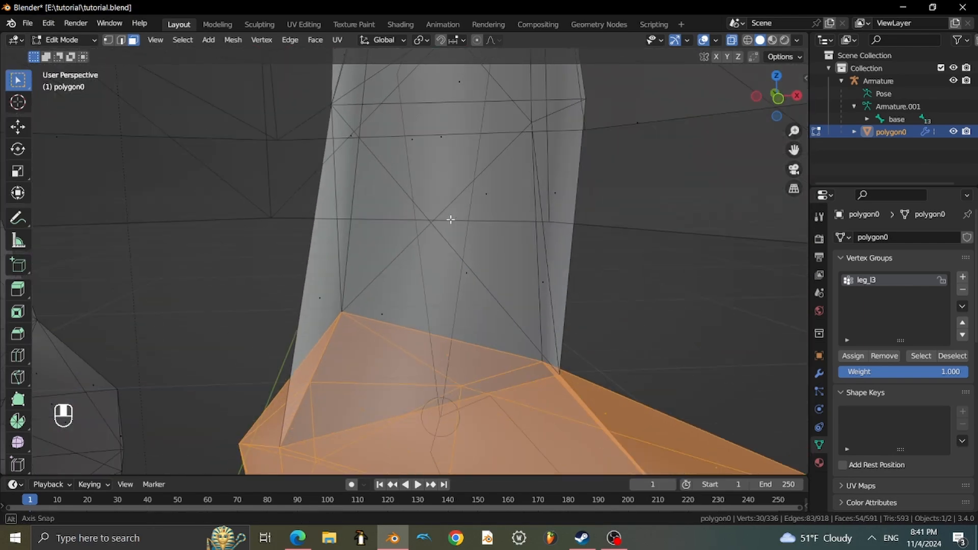
pyautogui.moveTo(448, 218); pyautogui.dragTo(376, 109, button='middle')
pyautogui.press('2')
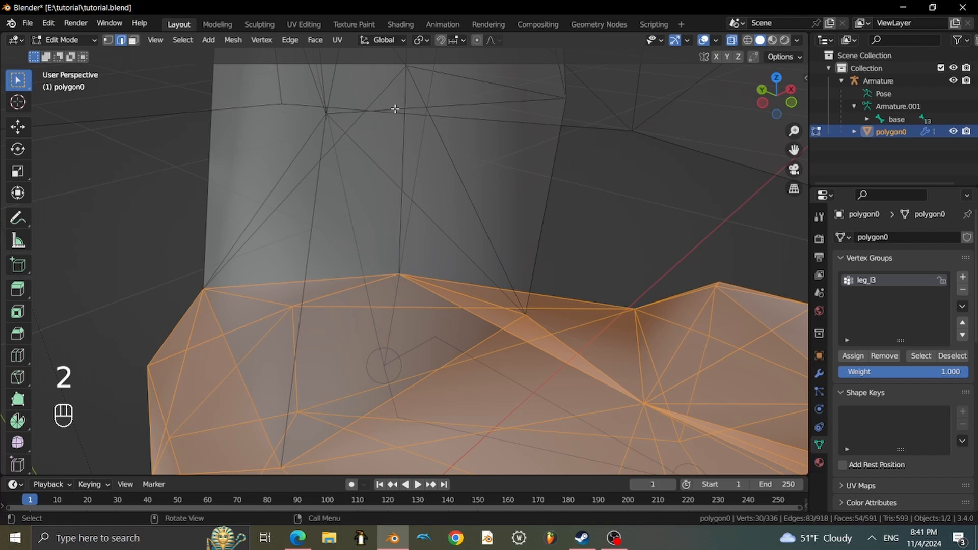
pyautogui.click(395, 109)
pyautogui.moveTo(458, 125); pyautogui.dragTo(427, 179, button='middle')
pyautogui.keyDown('shift'); pyautogui.click(546, 175); pyautogui.keyUp('shift')
# Turn off X-ray and subdivide the vertical edge running down the back of the knee on the positive X leg.
pyautogui.hotkey('alt', 'z')
pyautogui.moveTo(533, 207); pyautogui.dragTo(411, 192, button='middle')
pyautogui.press('1')
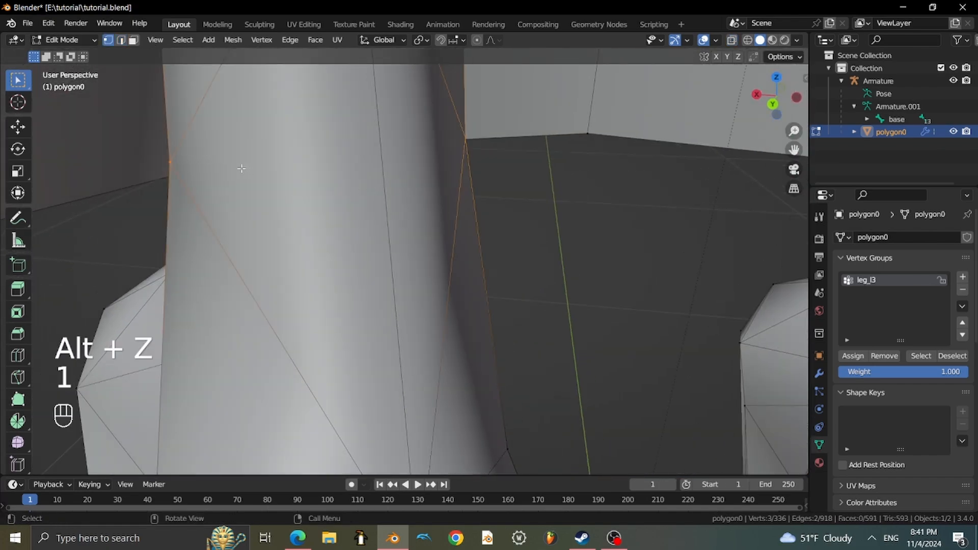
pyautogui.click(172, 162)
pyautogui.moveTo(357, 206); pyautogui.dragTo(384, 199, button='middle')
pyautogui.press('2')
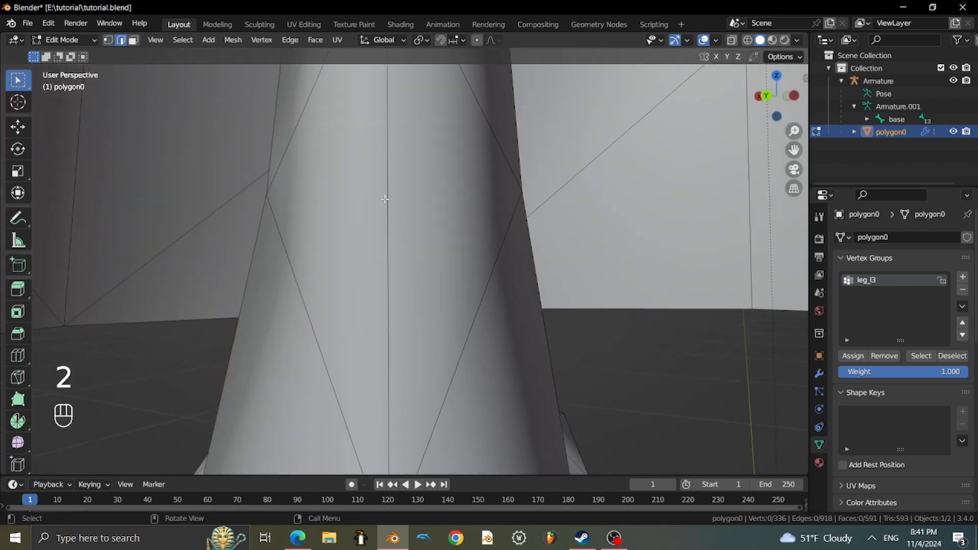
pyautogui.click(386, 199)
pyautogui.rightClick(386, 201)
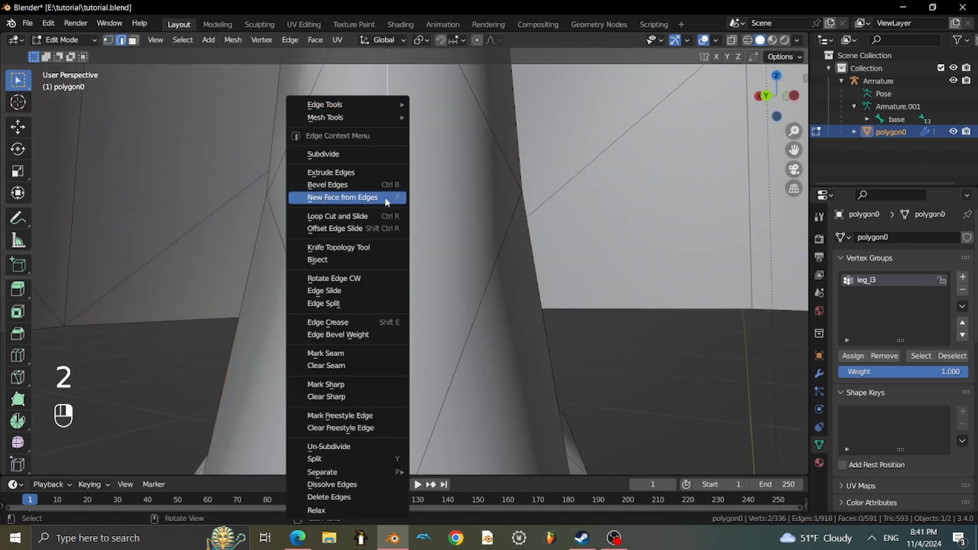
pyautogui.click(347, 154)
# Join the subdivided edge's midpoint to the knee vertices on both sides with new horizontal edges.
pyautogui.press('1')
pyautogui.click(265, 193)
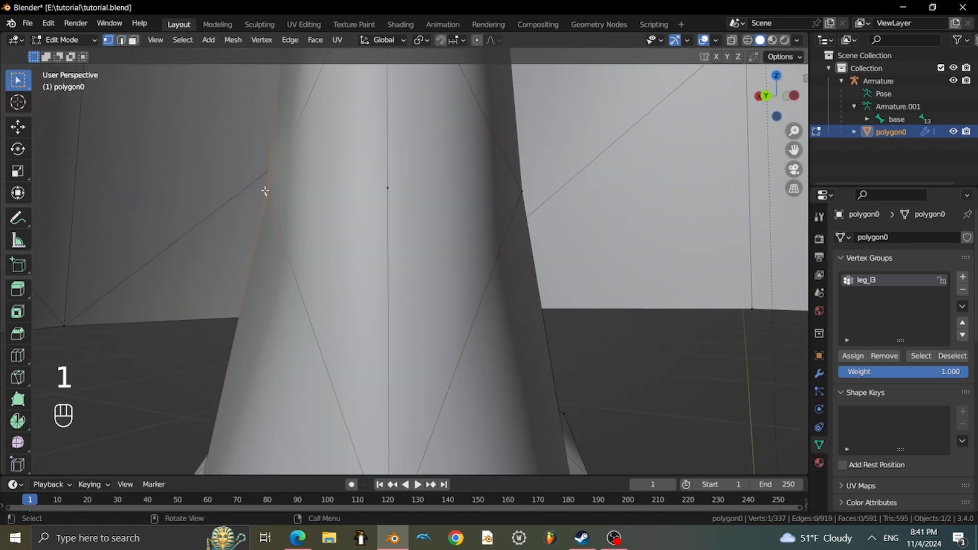
pyautogui.keyDown('shift'); pyautogui.click(390, 184); pyautogui.keyUp('shift')
pyautogui.scroll(-2, 432, 154)
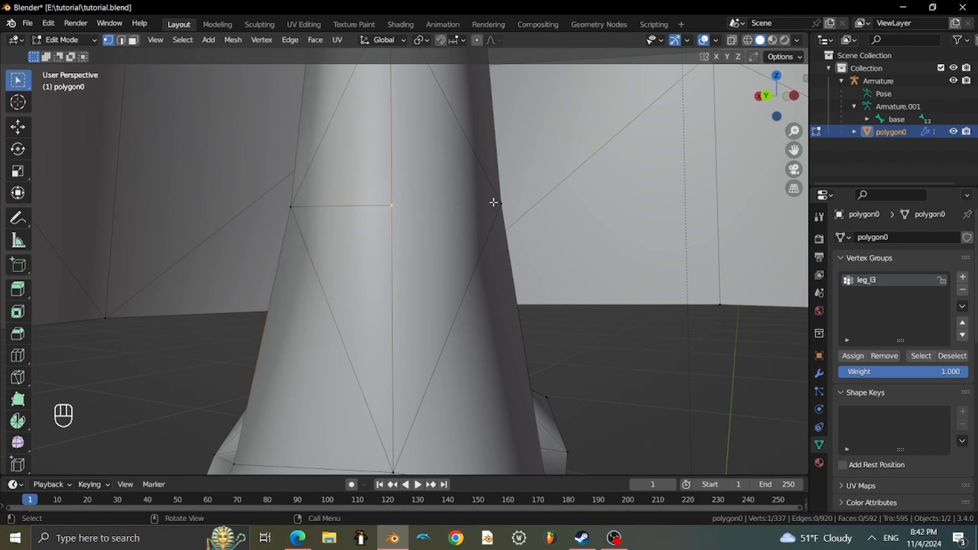
pyautogui.keyDown('shift'); pyautogui.click(493, 202); pyautogui.keyUp('shift')
pyautogui.moveTo(494, 203); pyautogui.dragTo(446, 243, button='middle')
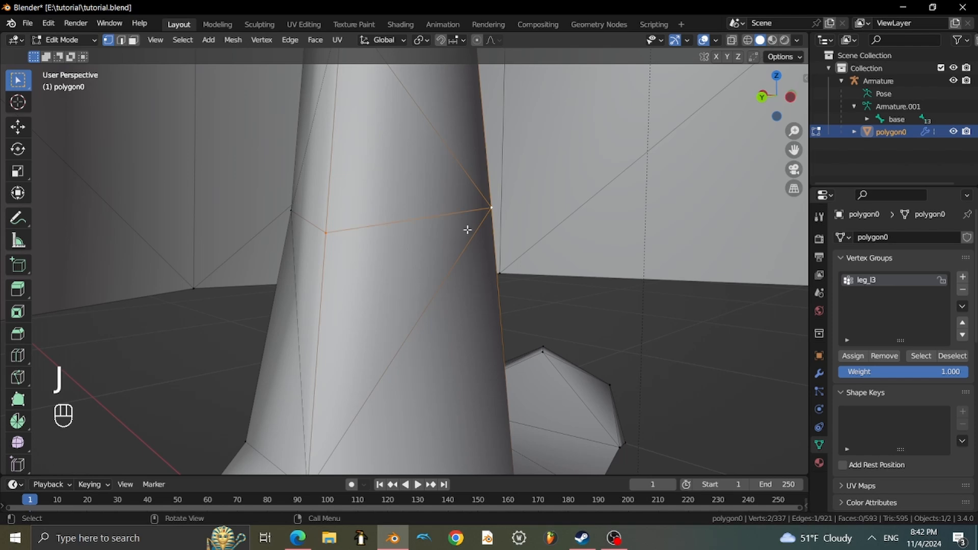
pyautogui.press('g')
pyautogui.hotkey('ctrl', 'z')
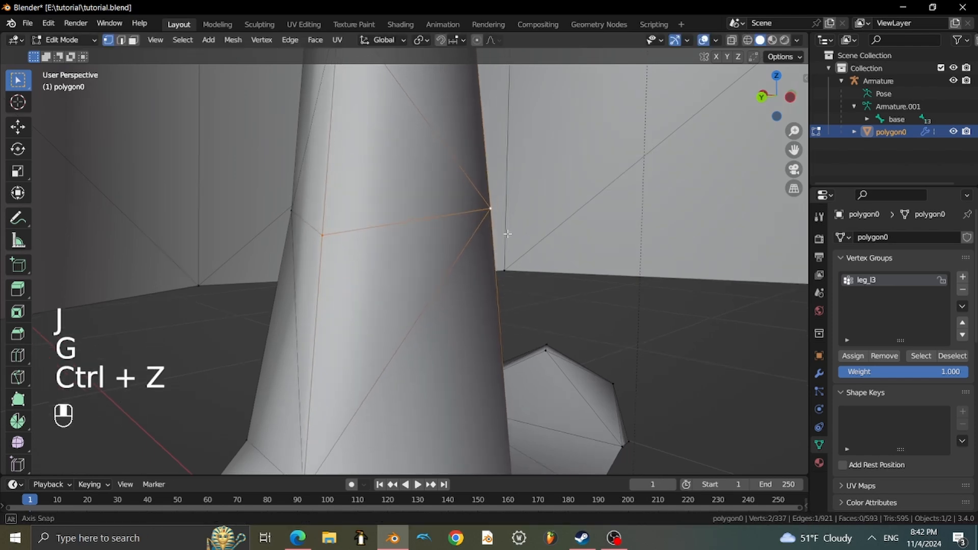
# Subdivide the vertical edge at the back of the opposite leg's knee and join its midpoint to the knee vertices on both sides.
pyautogui.moveTo(436, 223); pyautogui.dragTo(520, 209, button='middle')
pyautogui.scroll(2, 561, 268)
pyautogui.press('2')
pyautogui.rightClick(548, 236)
pyautogui.click(484, 155)
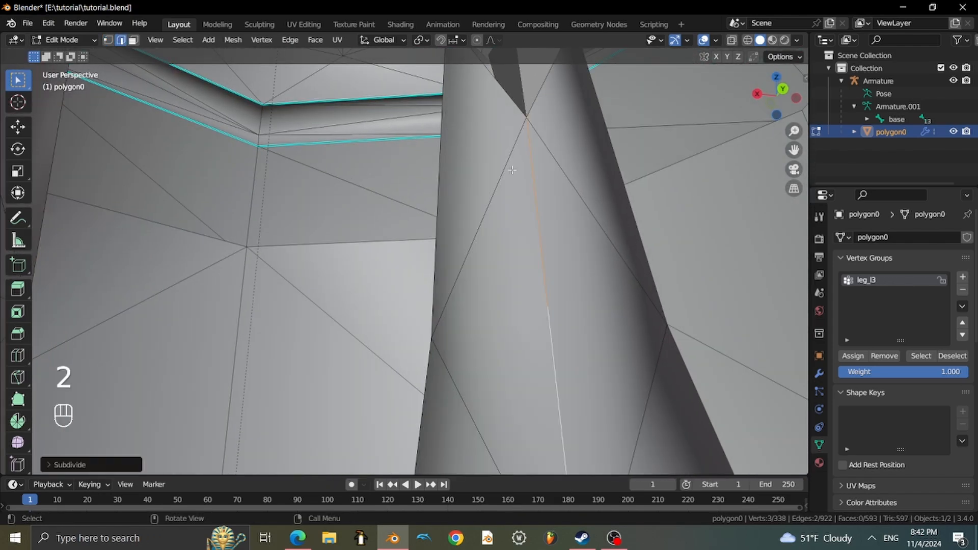
pyautogui.keyDown('shift'); pyautogui.moveTo(481, 286); pyautogui.dragTo(469, 271, button='middle'); pyautogui.keyUp('shift')
pyautogui.press('1')
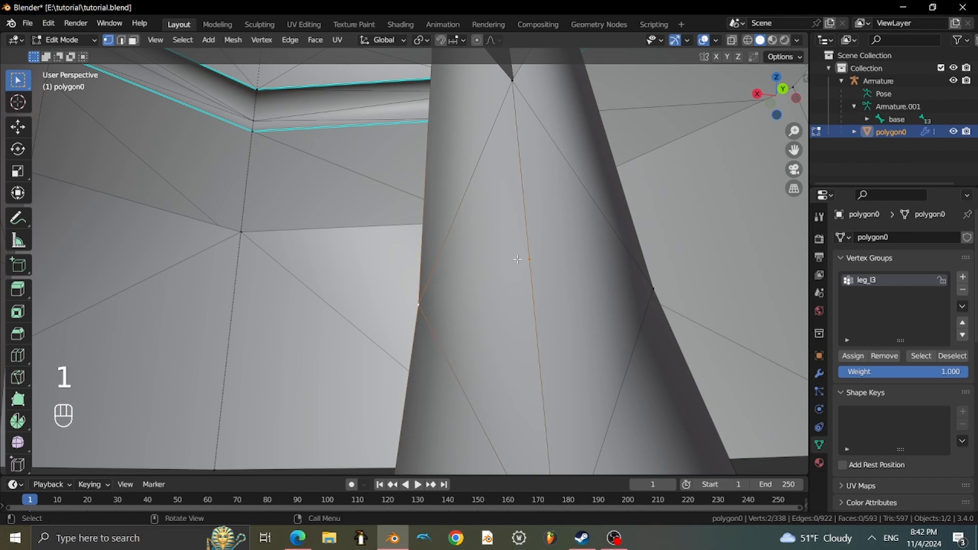
pyautogui.click(653, 290)
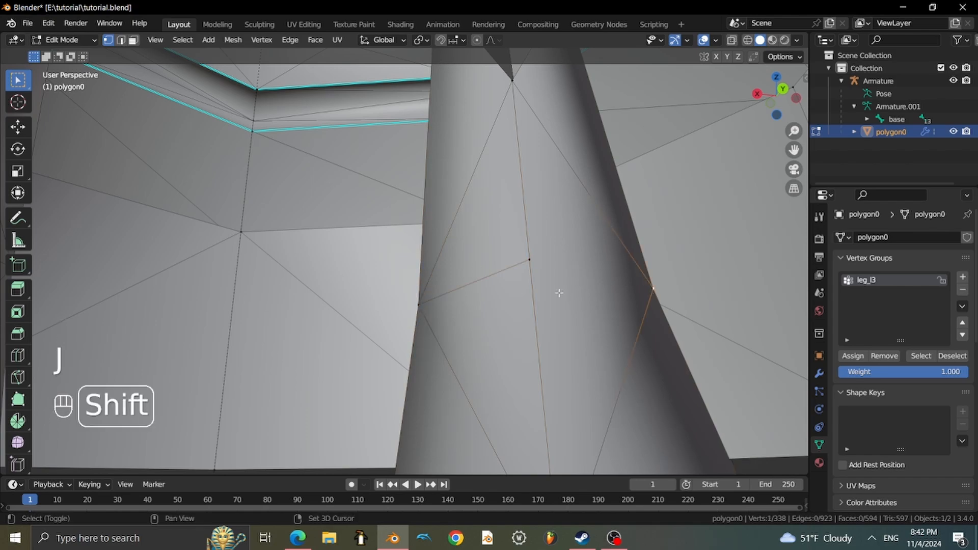
pyautogui.press('j')
# Select the four edges around the positive X leg's knee and assign them to a new vertex group named leg_l2.
pyautogui.scroll(-5, 530, 276)
pyautogui.moveTo(424, 261); pyautogui.dragTo(533, 260, button='middle')
pyautogui.moveTo(533, 260)
pyautogui.keyDown('shift'); pyautogui.mouseDown(button='middle')
pyautogui.moveTo(443, 257)
pyautogui.moveTo(516, 254)
pyautogui.mouseUp(button='middle'); pyautogui.keyUp('shift')
pyautogui.scroll(3, 518, 254)
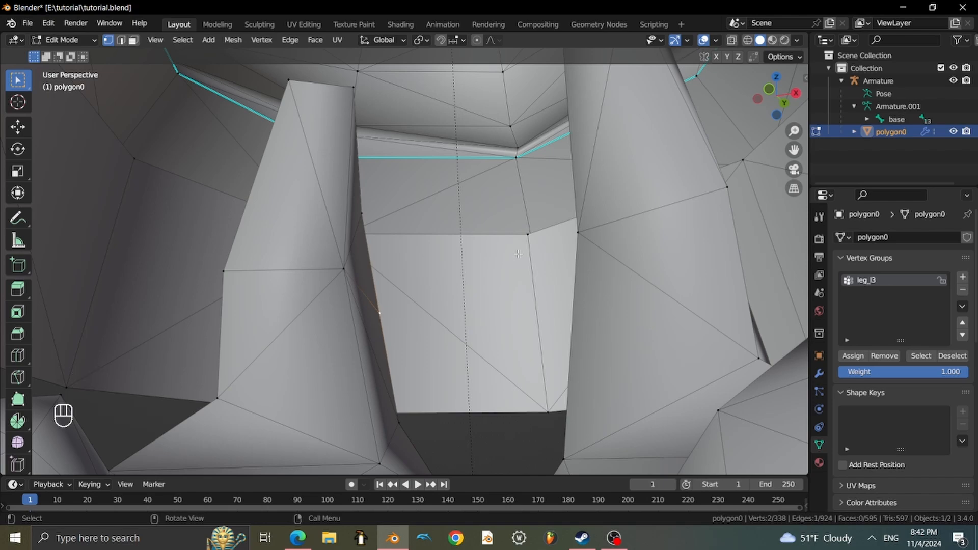
pyautogui.moveTo(306, 269); pyautogui.dragTo(487, 255, button='middle')
pyautogui.scroll(3, 530, 254)
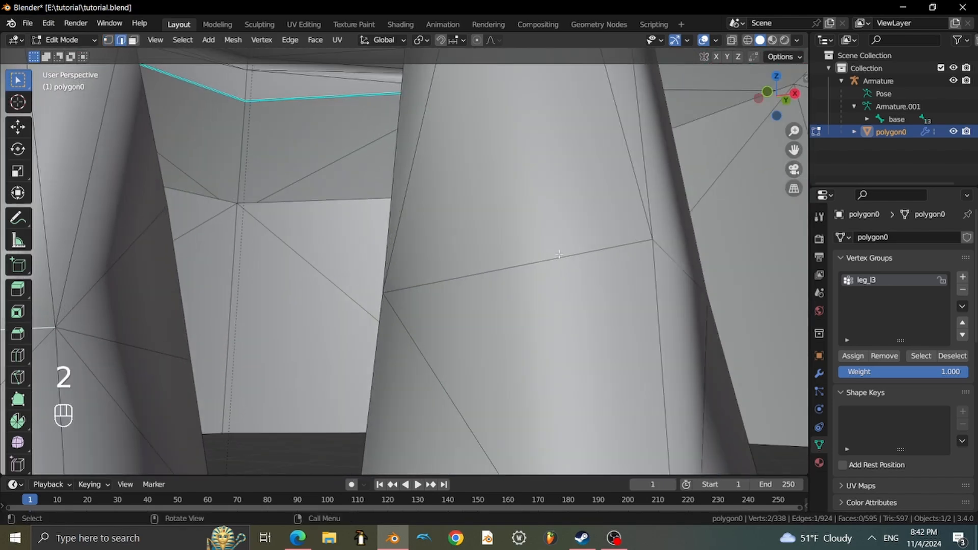
pyautogui.click(570, 252)
pyautogui.moveTo(571, 252); pyautogui.dragTo(364, 299, button='middle')
pyautogui.keyDown('shift'); pyautogui.click(510, 293); pyautogui.keyUp('shift')
pyautogui.keyDown('shift'); pyautogui.click(447, 292); pyautogui.keyUp('shift')
pyautogui.keyDown('shift'); pyautogui.click(485, 299); pyautogui.keyUp('shift')
pyautogui.moveTo(484, 299); pyautogui.dragTo(601, 262, button='middle')
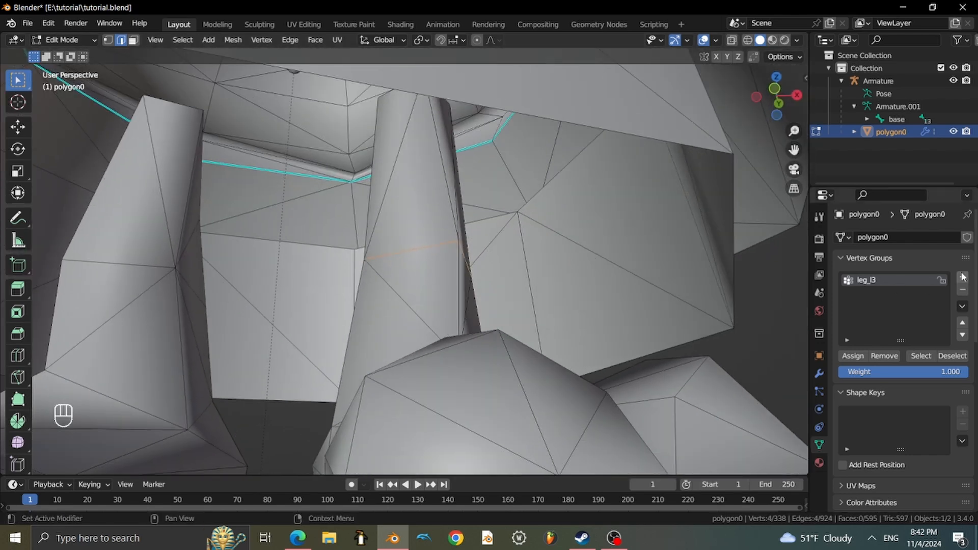
pyautogui.doubleClick(872, 295)
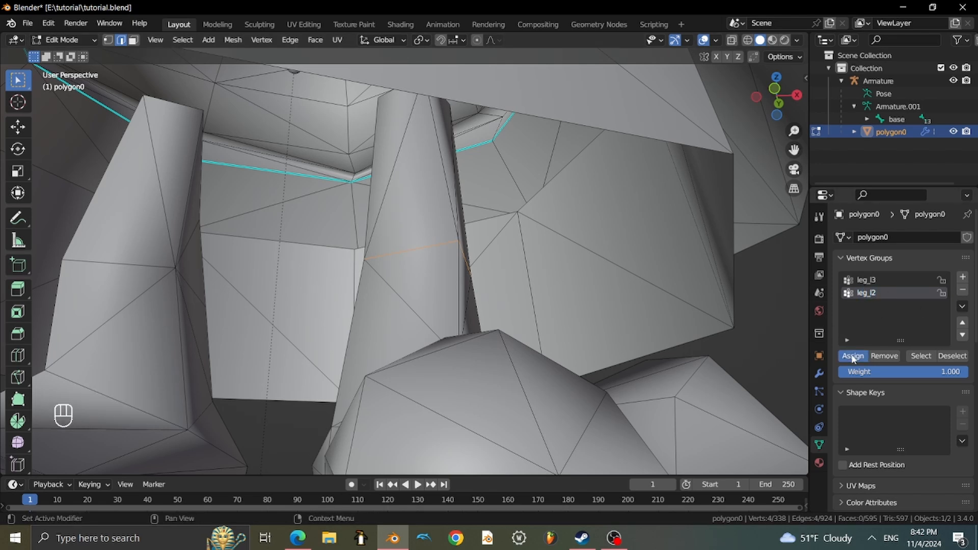
# Exit Edit Mode on the mesh, select the armature, and switch it to Pose Mode.
pyautogui.click(62, 43)
pyautogui.click(66, 54)
pyautogui.scroll(-6, 325, 136)
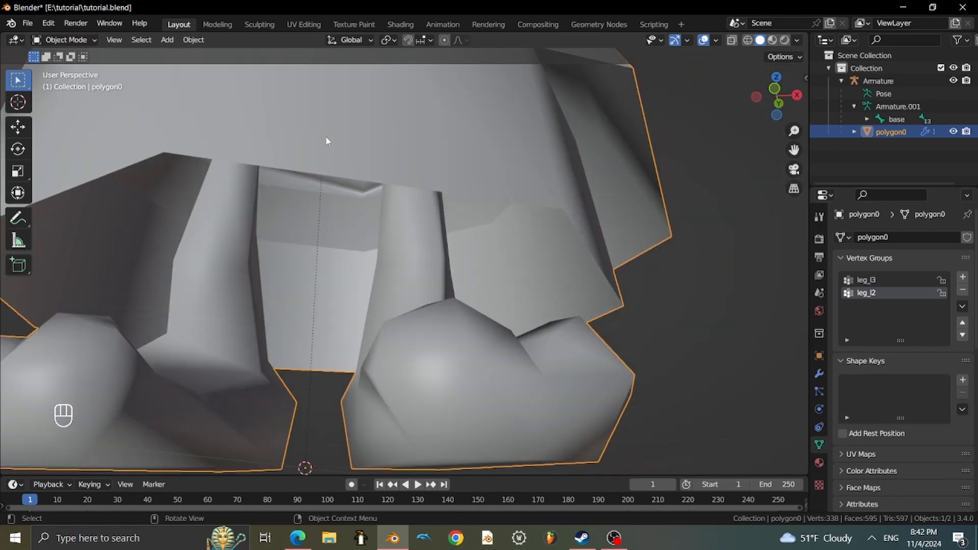
pyautogui.click(886, 83)
pyautogui.click(75, 44)
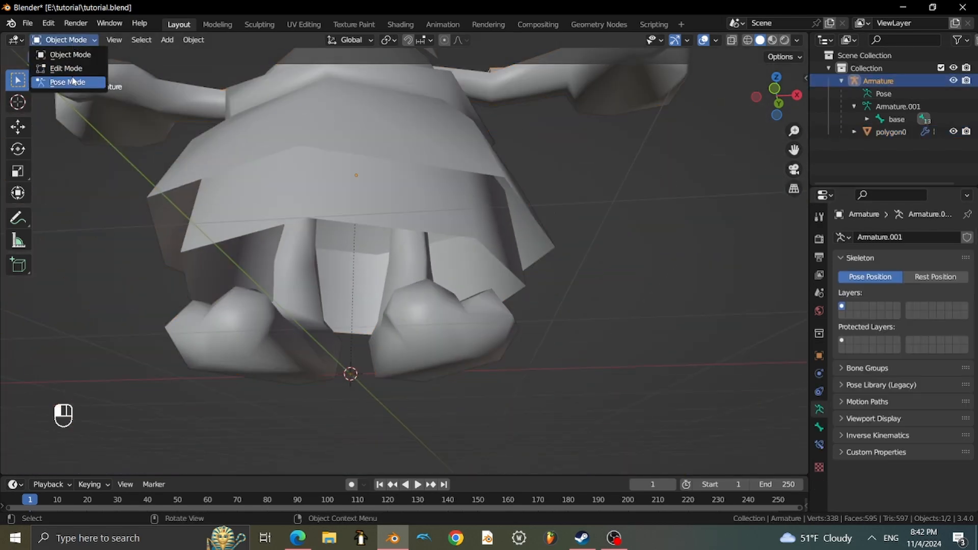
pyautogui.click(66, 68)
# Test the positive X leg's lower bone, leg_l2, by rotating it in see-through display, and undo the pose change.
pyautogui.scroll(5, 383, 233)
pyautogui.hotkey('alt', 'z')
pyautogui.click(437, 258)
pyautogui.scroll(5, 508, 264)
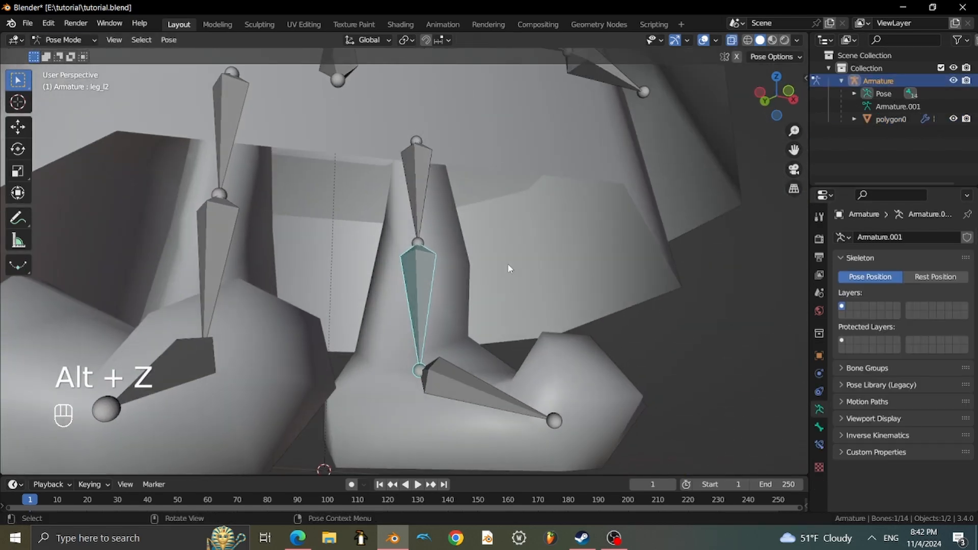
pyautogui.press('g')
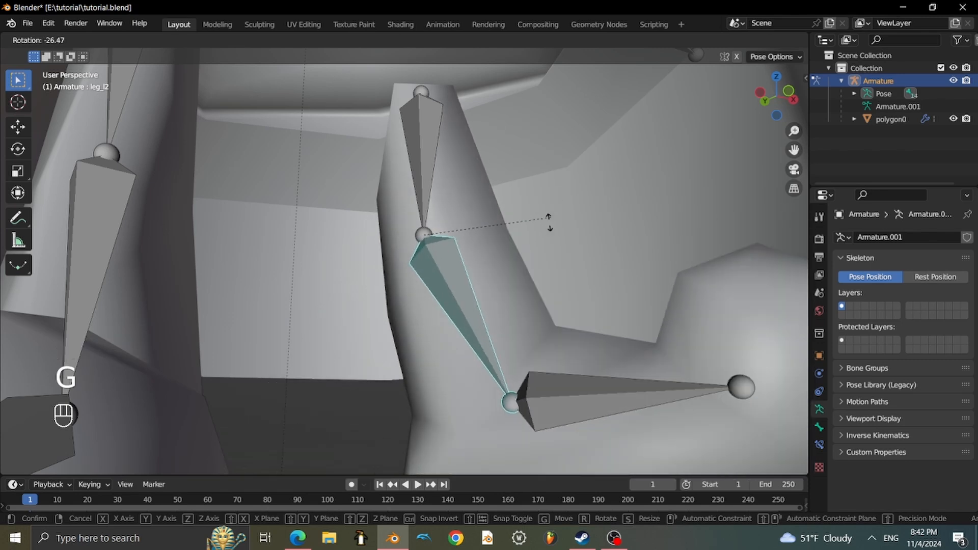
pyautogui.click(545, 196)
pyautogui.hotkey('ctrl', 'z')
pyautogui.hotkey('ctrl', 'z')
# Return the armature to Object Mode, select the polygon0 mesh, and enter Edit Mode at the positive X leg.
pyautogui.click(64, 40)
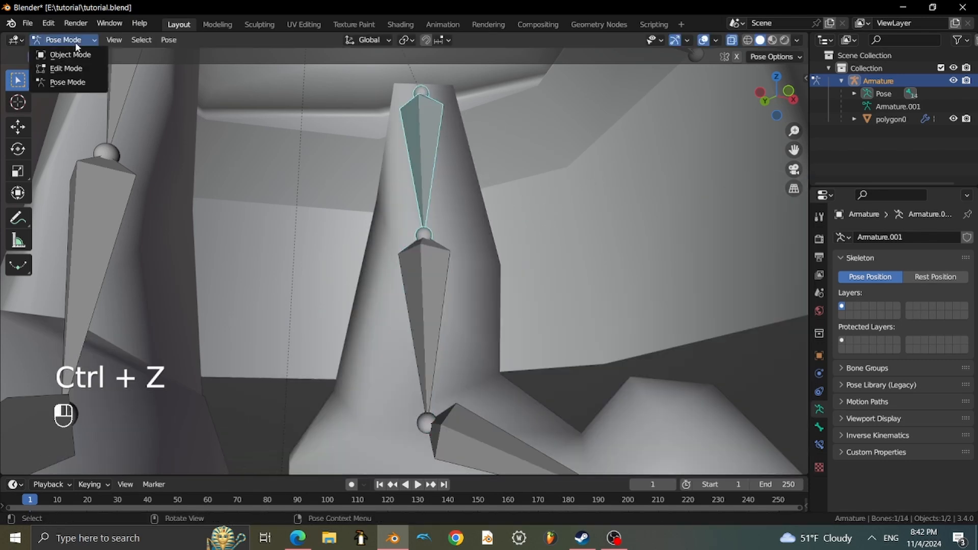
pyautogui.click(66, 35)
pyautogui.click(460, 275)
pyautogui.click(64, 40)
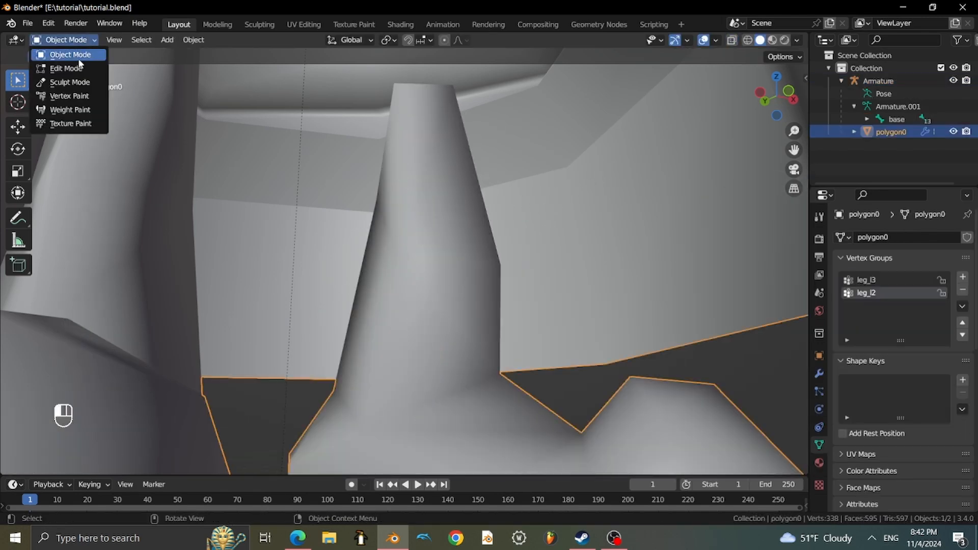
pyautogui.click(61, 66)
pyautogui.moveTo(483, 245); pyautogui.dragTo(474, 191, button='middle')
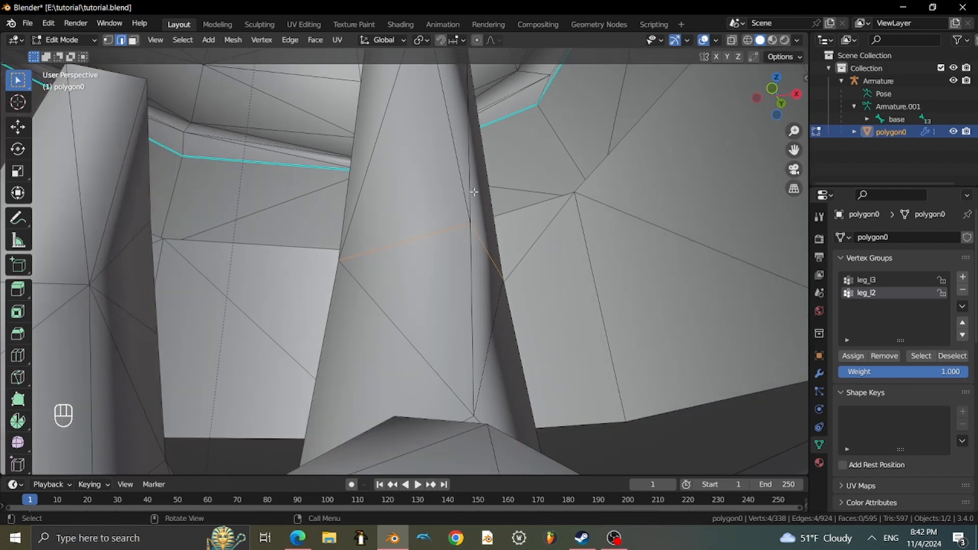
pyautogui.scroll(2, 511, 225)
pyautogui.scroll(-1, 512, 221)
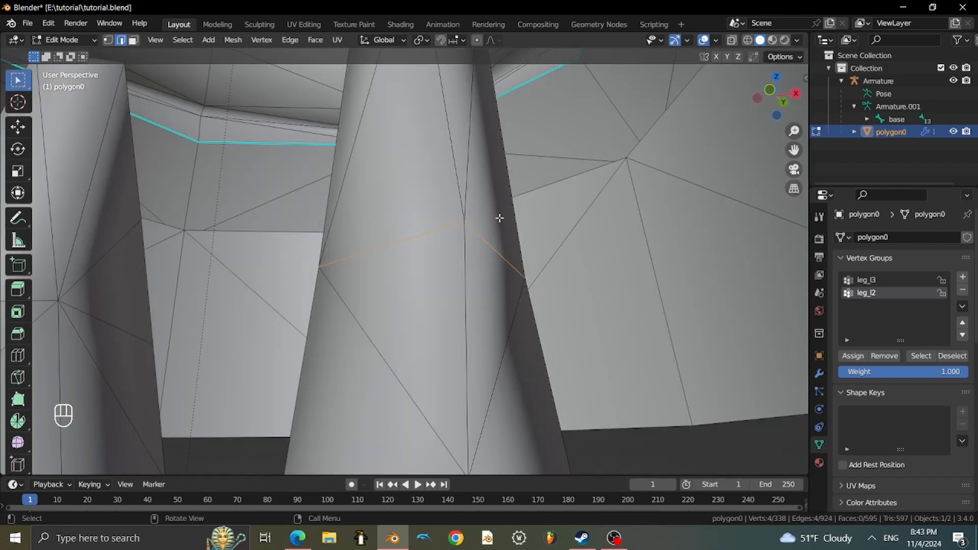
pyautogui.moveTo(512, 220)
pyautogui.mouseDown(button='middle')
pyautogui.moveTo(536, 175)
pyautogui.moveTo(495, 174)
pyautogui.moveTo(443, 248)
pyautogui.moveTo(511, 219)
pyautogui.mouseUp(button='middle')
pyautogui.moveTo(461, 191); pyautogui.dragTo(465, 216, button='middle')
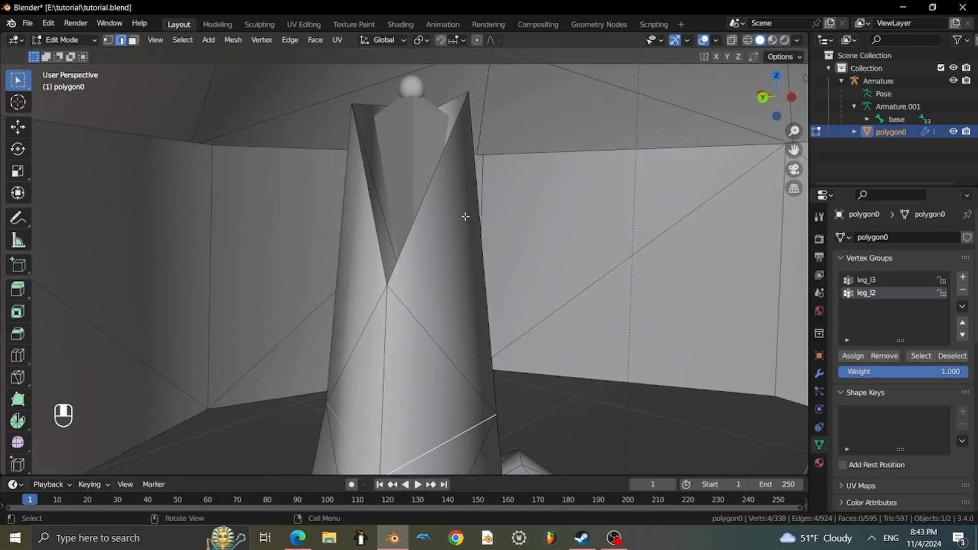
# Fill the gap at the top of the positive X leg and assign its top edges to a new vertex group named leg_l1.
pyautogui.scroll(1, 462, 211)
pyautogui.click(447, 195)
pyautogui.keyDown('shift'); pyautogui.moveTo(449, 179); pyautogui.dragTo(451, 279, button='middle'); pyautogui.keyUp('shift')
pyautogui.scroll(1, 450, 278)
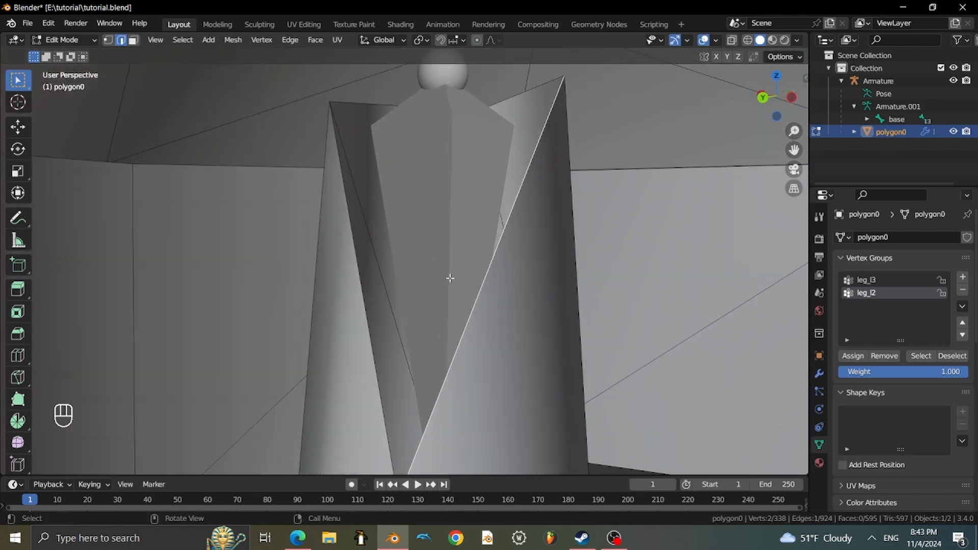
pyautogui.keyDown('shift'); pyautogui.click(346, 234); pyautogui.keyUp('shift')
pyautogui.moveTo(452, 206); pyautogui.dragTo(505, 229, button='middle')
pyautogui.press('f')
pyautogui.press('2')
pyautogui.keyDown('shift'); pyautogui.click(395, 286); pyautogui.keyUp('shift')
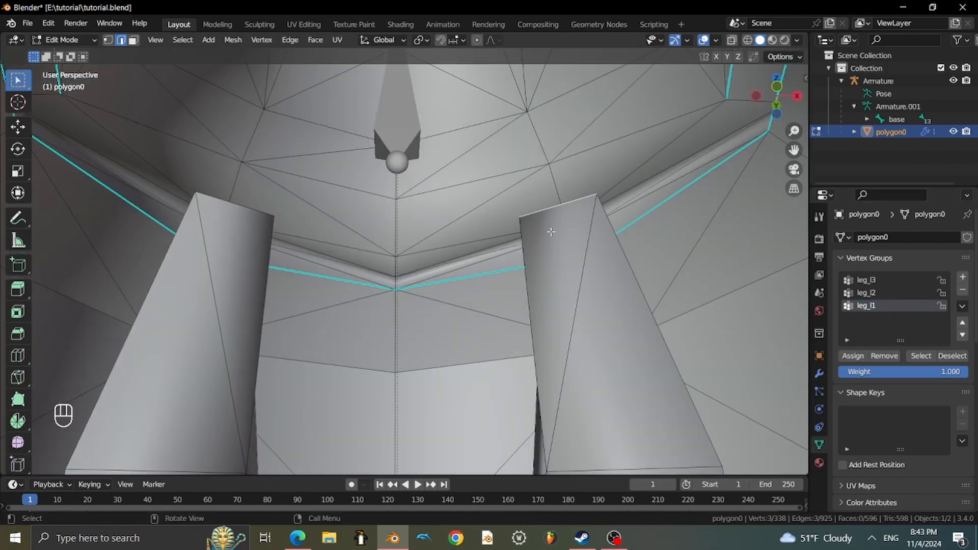
# Circle-select the faces of the negative X foot in face selection mode with see-through display.
pyautogui.moveTo(551, 232); pyautogui.dragTo(454, 274, button='middle')
pyautogui.scroll(-5, 454, 273)
pyautogui.press('3')
pyautogui.hotkey('alt', 'z')
pyautogui.keyDown('shift'); pyautogui.moveTo(530, 255); pyautogui.dragTo(590, 305, button='middle'); pyautogui.keyUp('shift')
pyautogui.press('3')
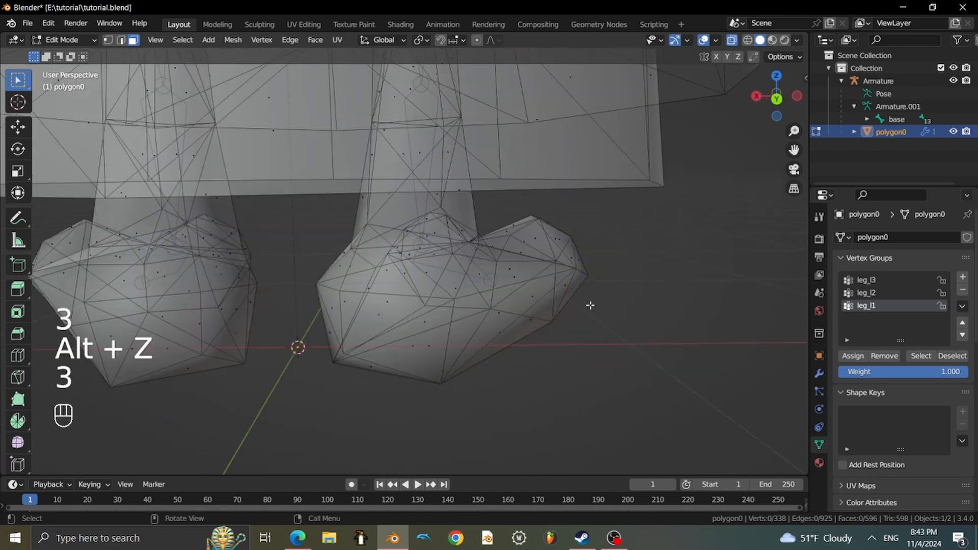
pyautogui.press('c')
pyautogui.moveTo(561, 285)
pyautogui.mouseDown()
pyautogui.moveTo(448, 296)
pyautogui.moveTo(397, 344)
pyautogui.mouseUp()
pyautogui.press('Escape')
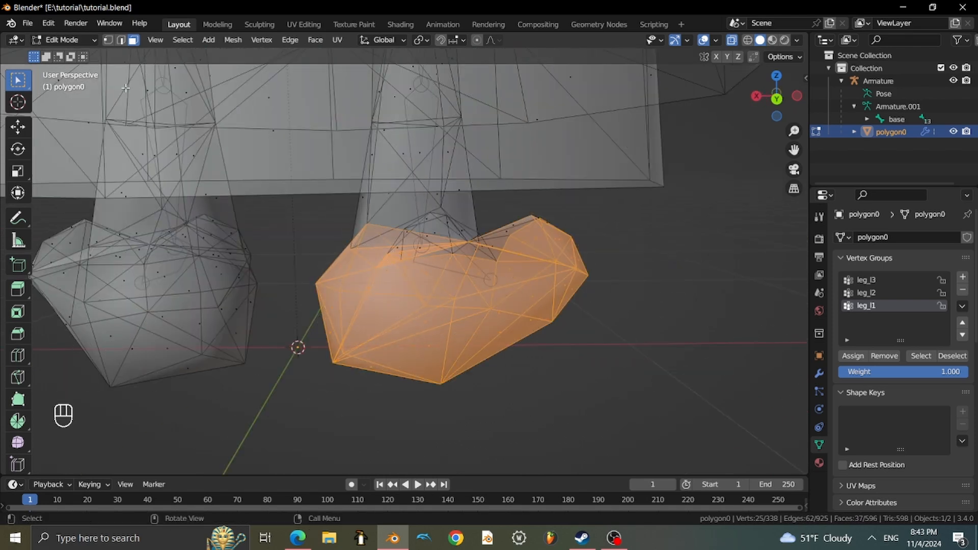
pyautogui.click(108, 41)
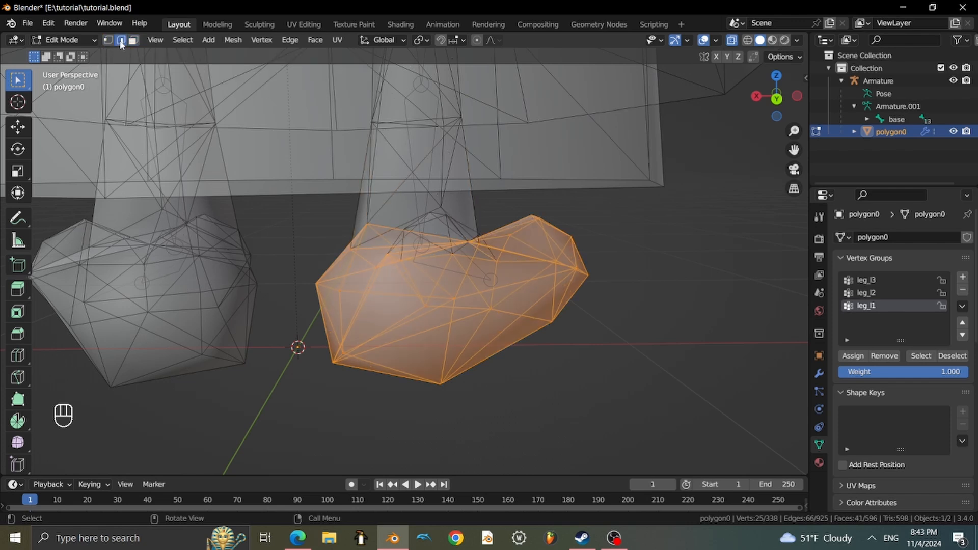
pyautogui.click(132, 41)
pyautogui.press('1')
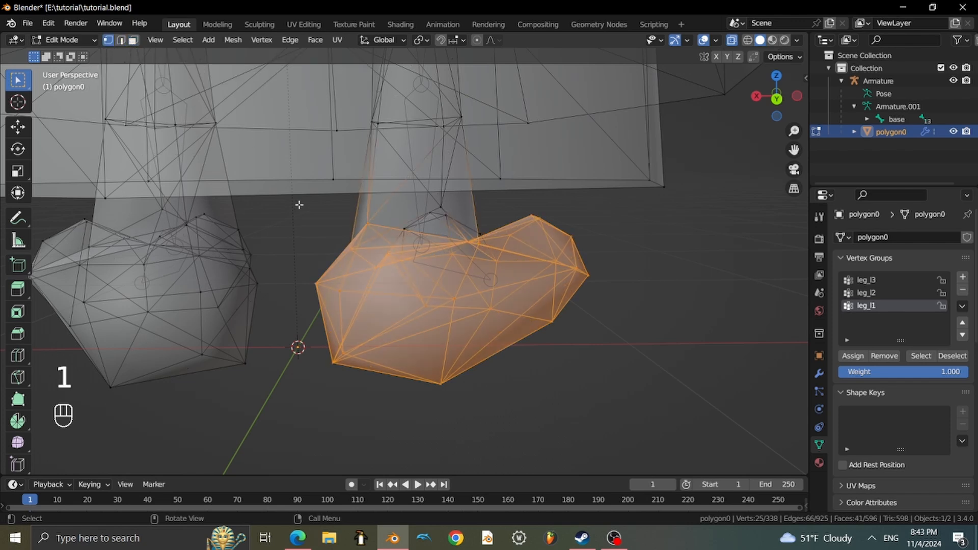
pyautogui.press('2')
pyautogui.press('3')
# Complete the negative X foot selection, assign it to a new vertex group named leg_r3, and assign the four knee edges to leg_r2.
pyautogui.moveTo(319, 209); pyautogui.dragTo(423, 266, button='middle')
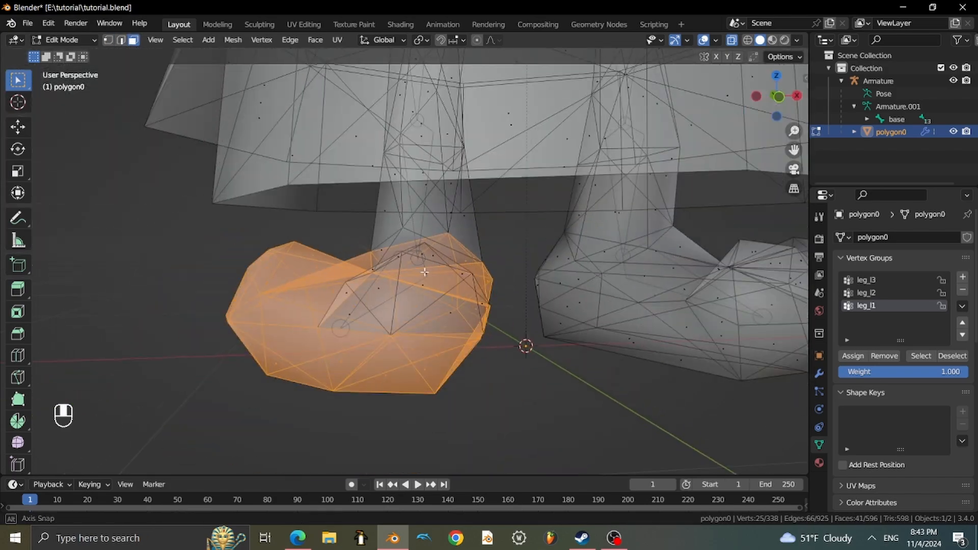
pyautogui.keyDown('shift'); pyautogui.moveTo(424, 267); pyautogui.dragTo(458, 267, button='middle'); pyautogui.keyUp('shift')
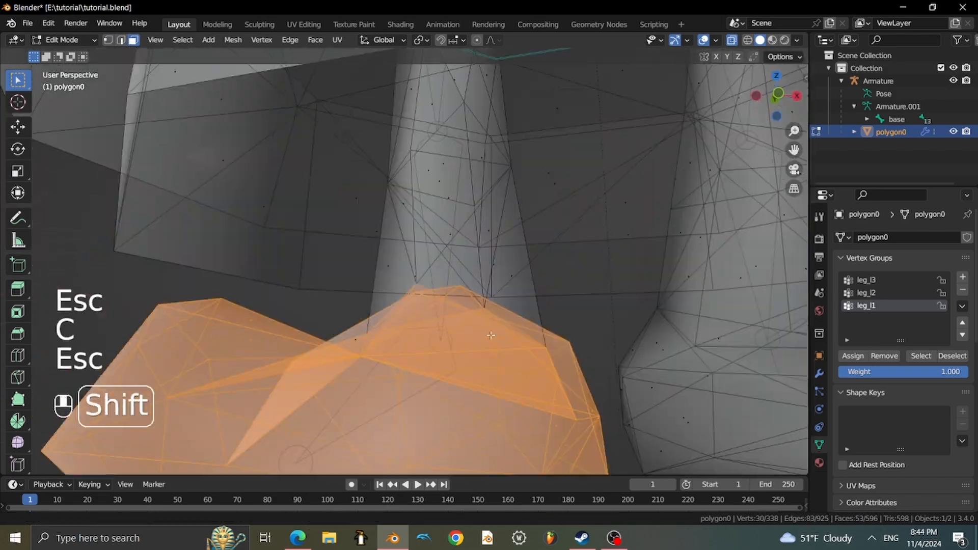
pyautogui.hotkey('alt', 'z')
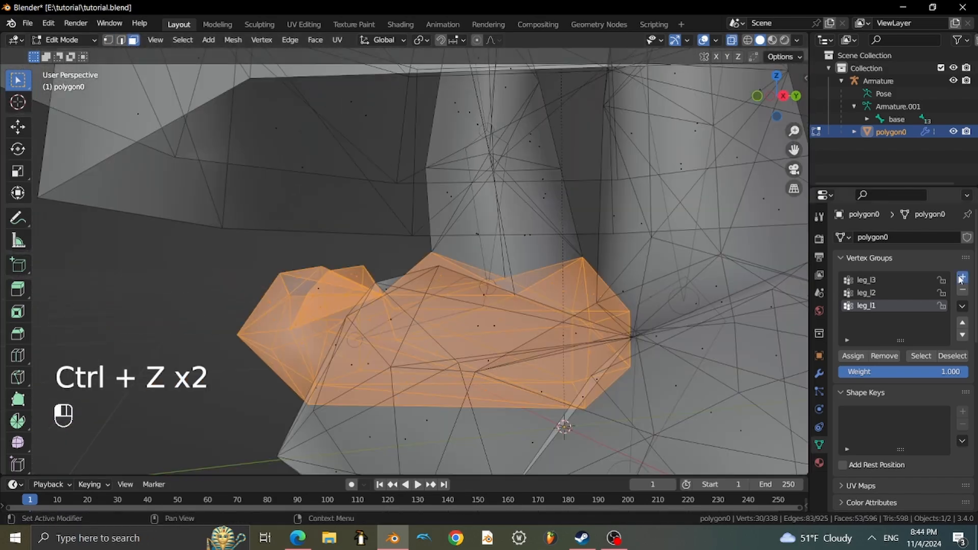
pyautogui.hotkey('alt', 'z')
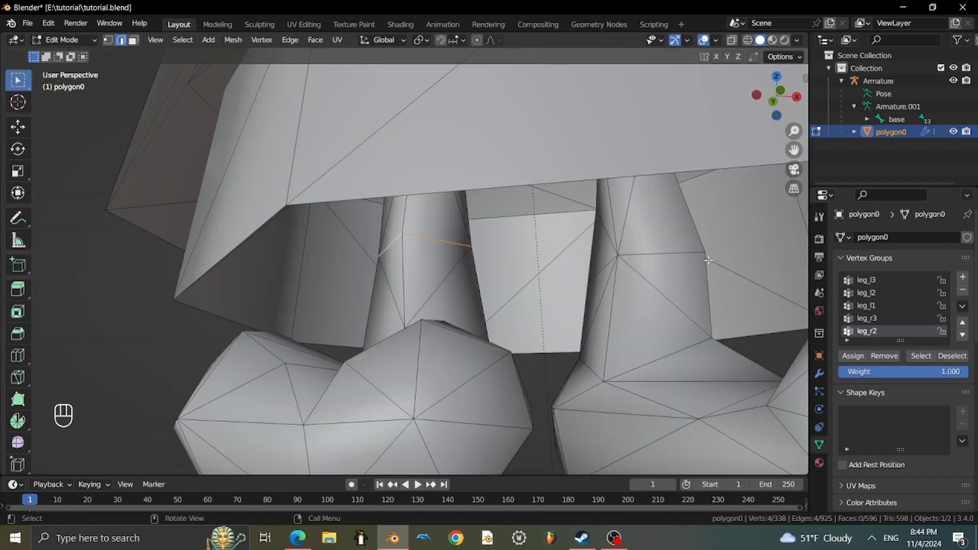
# Fill the gap at the top of the negative X leg and assign its top edges to a new vertex group named leg_r1.
pyautogui.click(866, 305)
pyautogui.moveTo(560, 265); pyautogui.dragTo(534, 254, button='middle')
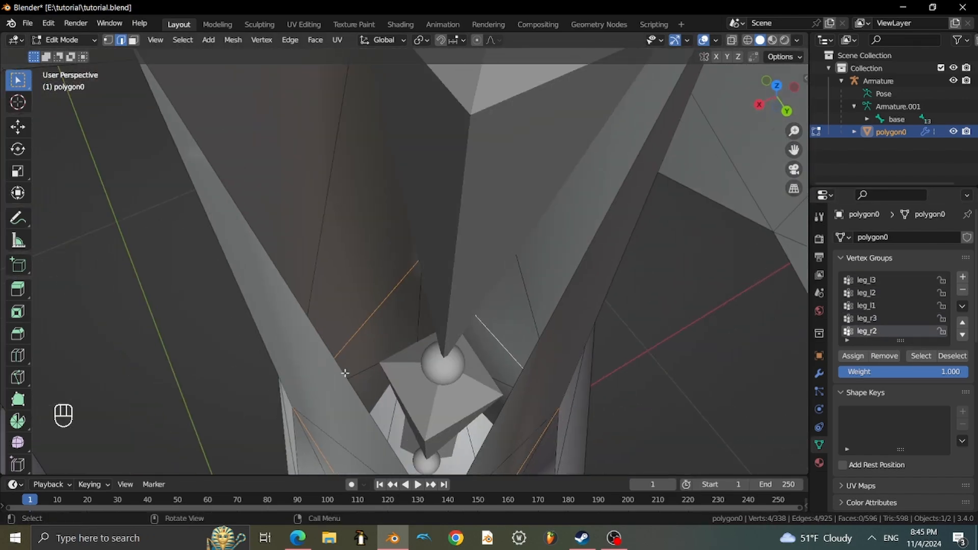
pyautogui.doubleClick(871, 319)
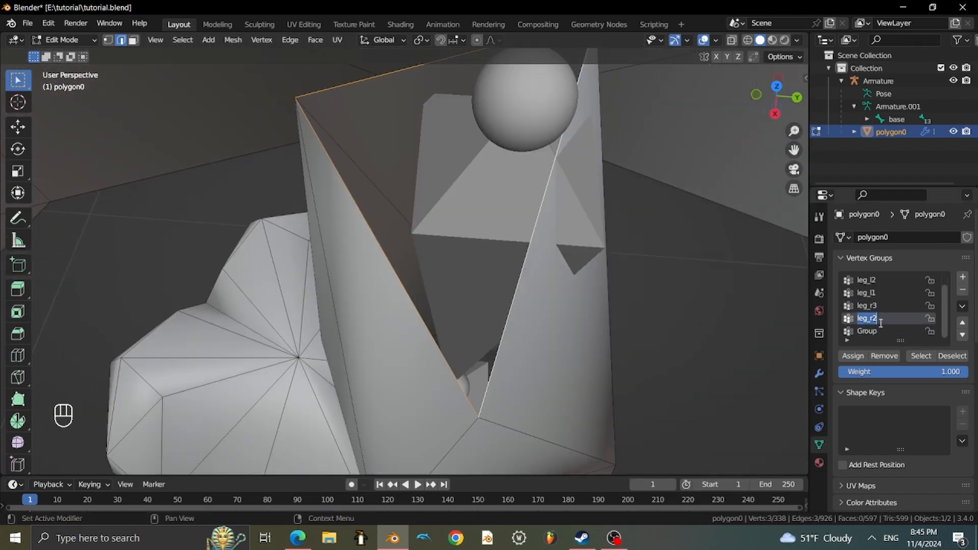
pyautogui.press('Return')
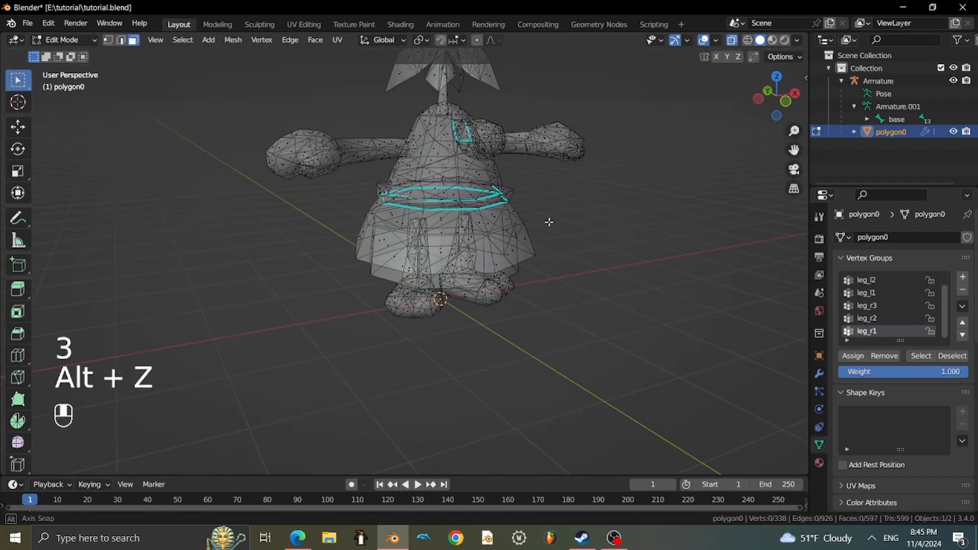
# Select the whole underskirt from one of its faces with Select Linked.
pyautogui.hotkey('ctrl', 'l')
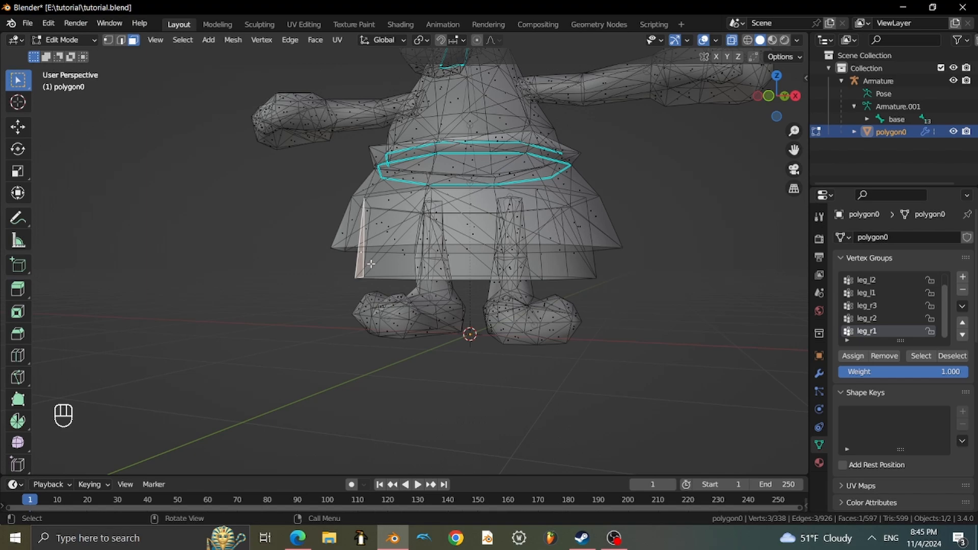
pyautogui.moveTo(357, 258); pyautogui.dragTo(388, 209, button='middle')
pyautogui.scroll(4, 394, 233)
pyautogui.scroll(-4, 394, 233)
pyautogui.scroll(3, 395, 233)
pyautogui.hotkey('ctrl', 'l')
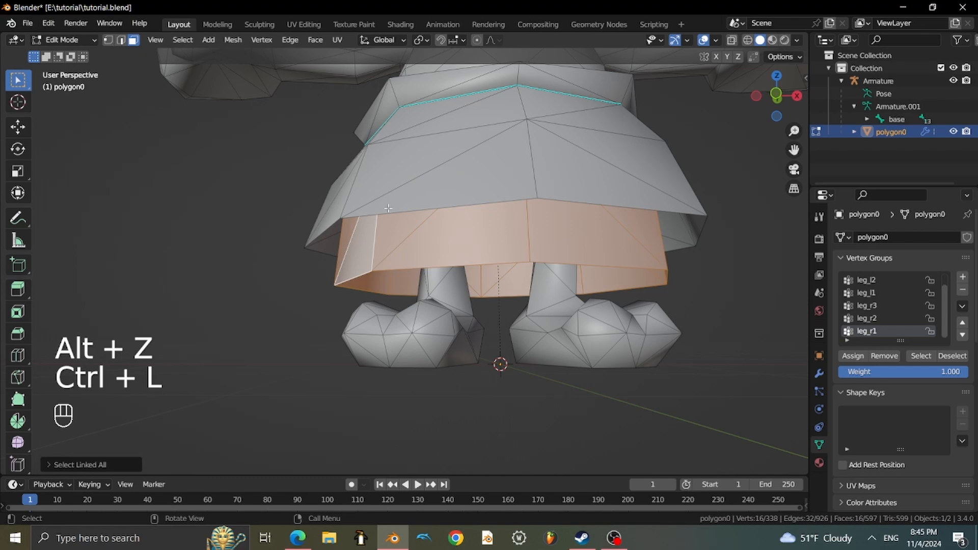
# Try Select Linked on the underskirt again in vertex, edge and face selection modes.
pyautogui.hotkey('alt', 'z')
pyautogui.moveTo(389, 208); pyautogui.dragTo(313, 288, button='middle')
pyautogui.press('1')
pyautogui.click(316, 288)
pyautogui.hotkey('ctrl', 'l')
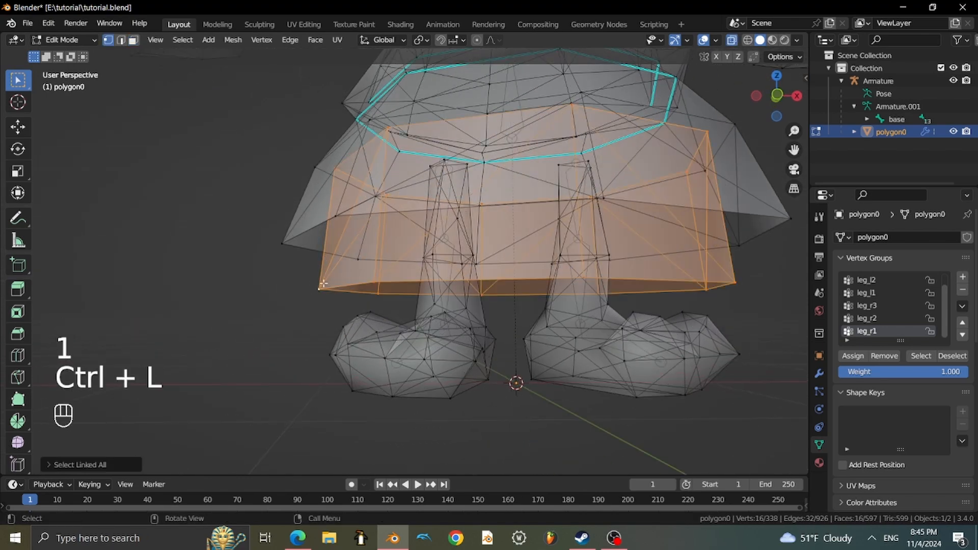
pyautogui.press('2')
pyautogui.click(347, 280)
pyautogui.hotkey('ctrl', 'l')
pyautogui.moveTo(347, 280)
pyautogui.mouseDown(button='middle')
pyautogui.moveTo(345, 240)
pyautogui.moveTo(328, 290)
pyautogui.moveTo(332, 267)
pyautogui.mouseUp(button='middle')
pyautogui.press('3')
pyautogui.hotkey('ctrl', 'l')
# Circle-select all faces of the skirt, the underskirt and the belt around the character.
pyautogui.scroll(-4, 323, 169)
pyautogui.hotkey('alt', 'z')
pyautogui.press('3')
pyautogui.press('c')
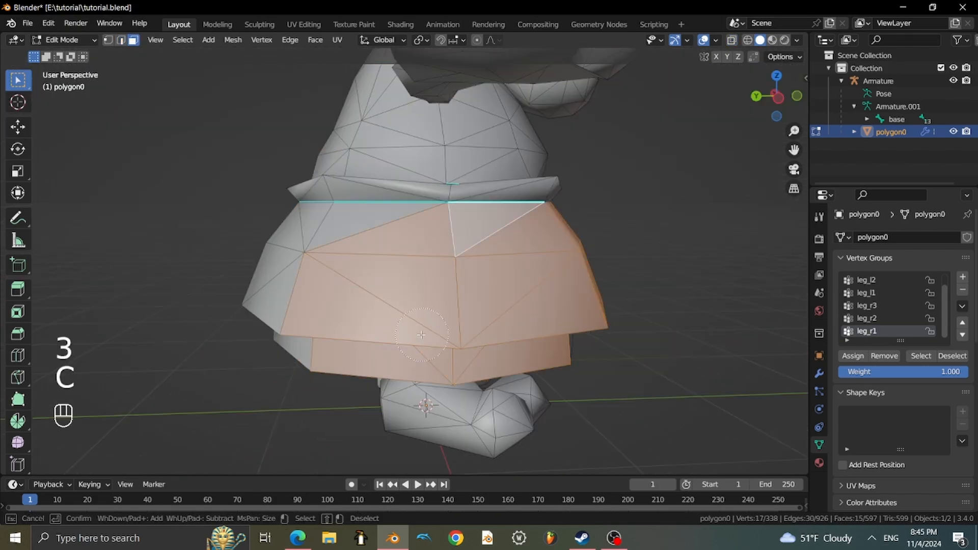
pyautogui.press('Escape')
pyautogui.press('c')
pyautogui.press('Escape')
pyautogui.press('c')
pyautogui.scroll(3, 303, 227)
pyautogui.moveTo(357, 227); pyautogui.dragTo(725, 257, button='middle')
pyautogui.press('c')
pyautogui.press('Escape')
pyautogui.press('c')
pyautogui.press('Escape')
pyautogui.scroll(-4, 560, 255)
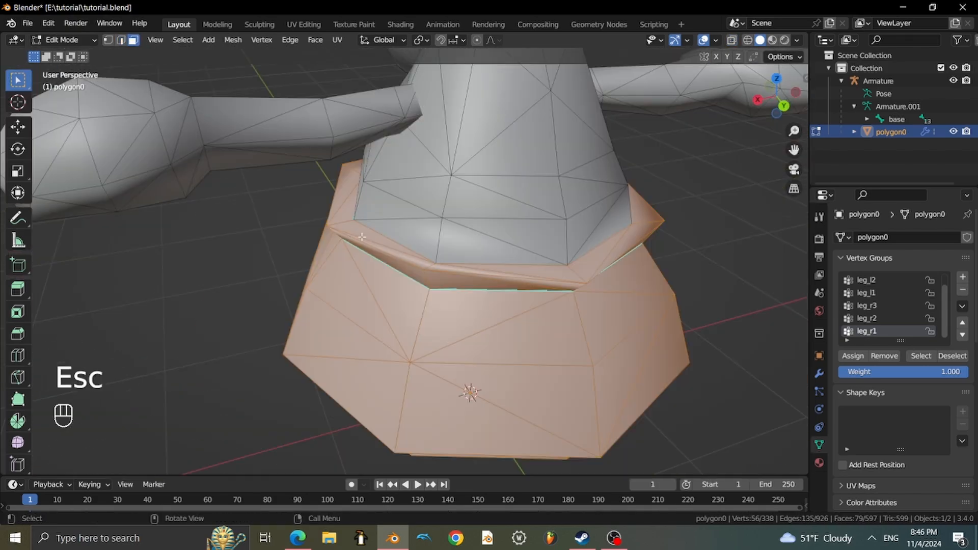
# Assign the selected skirt and belt faces to a new vertex group named base.
pyautogui.click(962, 277)
pyautogui.doubleClick(868, 331)
pyautogui.write('base')
pyautogui.press('Return')
# Select a vertex on the upper body and try to connect it with a vertex path.
pyautogui.keyDown('shift'); pyautogui.click(403, 201); pyautogui.keyUp('shift')
pyautogui.moveTo(462, 209); pyautogui.dragTo(489, 245, button='middle')
pyautogui.press('3')
pyautogui.press('j')
# Check the keyboard and mouse options in the Input preferences.
pyautogui.click(48, 23)
pyautogui.click(48, 183)
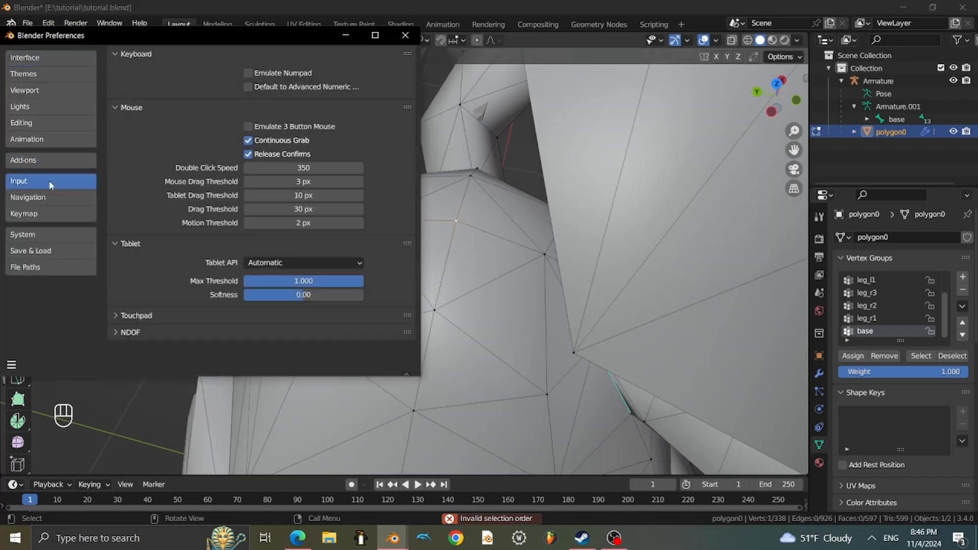
pyautogui.click(413, 35)
# Grow the vertex selection three times across the upper body and extend it over the remaining head and nose vertices with circle select.
pyautogui.press('1')
pyautogui.press('ctrl+KP_Add')
pyautogui.press('ctrl+KP_Add')
pyautogui.press('ctrl+KP_Add')
pyautogui.moveTo(474, 153); pyautogui.dragTo(350, 277, button='middle')
pyautogui.press('c')
pyautogui.press('Escape')
pyautogui.scroll(4, 350, 277)
pyautogui.hotkey('alt', 'z')
pyautogui.press('c')
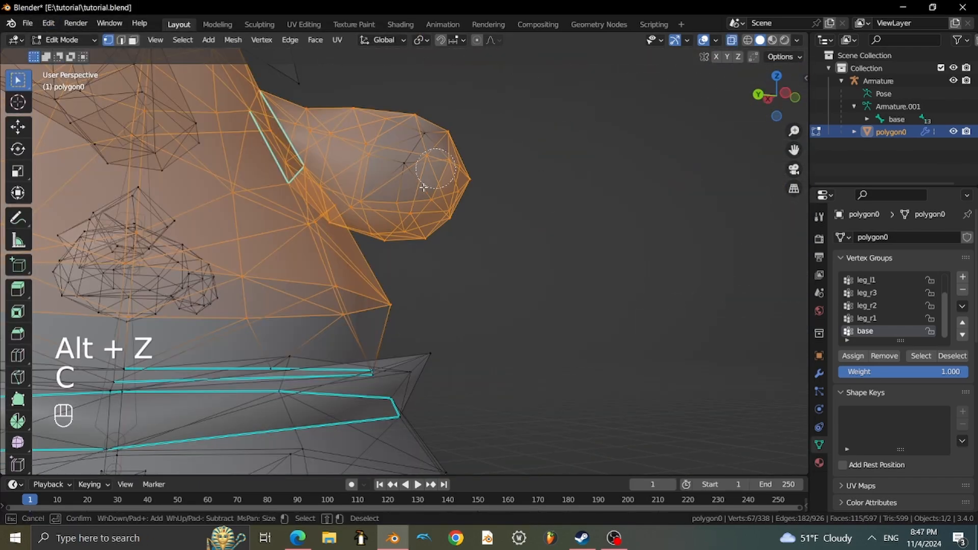
pyautogui.press('Escape')
pyautogui.scroll(-6, 437, 175)
pyautogui.press('KP_3')
pyautogui.click(48, 23)
pyautogui.click(61, 203)
pyautogui.click(405, 34)
# Assign the upper-body selection to a new vertex group named torso.
pyautogui.moveTo(509, 230); pyautogui.dragTo(537, 261, button='middle')
pyautogui.click(963, 277)
pyautogui.doubleClick(867, 332)
pyautogui.write('torso')
pyautogui.press('Return')
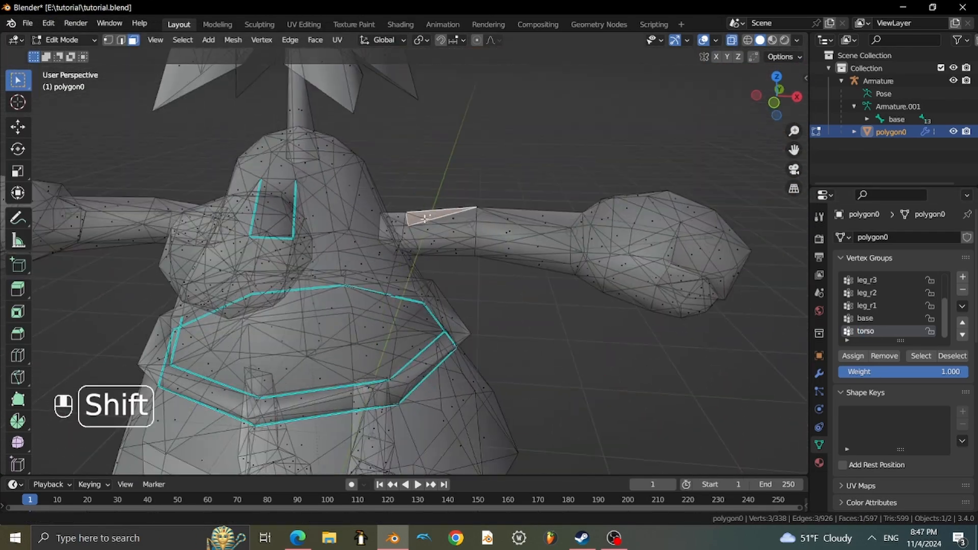
# Hide the body around the shoulders and assign the positive X arm's shoulder end to a new vertex group named arm_l1.
pyautogui.press('h')
pyautogui.moveTo(370, 204); pyautogui.dragTo(387, 240)
pyautogui.hotkey('ctrl', 'z')
# Assign the edges around the positive X arm's elbow to a new group arm_l2 and the hand's faces to a new group arm_l3.
pyautogui.click(962, 277)
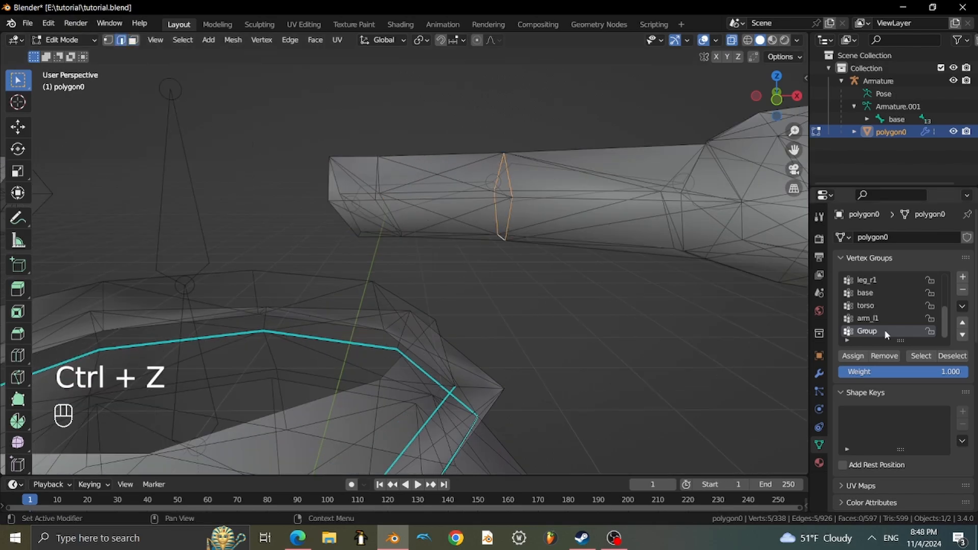
pyautogui.doubleClick(885, 329)
pyautogui.write('arm_l2')
pyautogui.press('Return')
pyautogui.write('3carm_l3')
# Assign the negative X arm's shoulder end to a new group arm_r1 and the edges around its elbow to a new group arm_r2.
pyautogui.keyDown('shift'); pyautogui.moveTo(563, 240); pyautogui.dragTo(448, 255, button='middle'); pyautogui.keyUp('shift')
pyautogui.write('arm_r1')
pyautogui.press('Return')
pyautogui.press('2')
pyautogui.keyDown('shift'); pyautogui.click(419, 245); pyautogui.keyUp('shift')
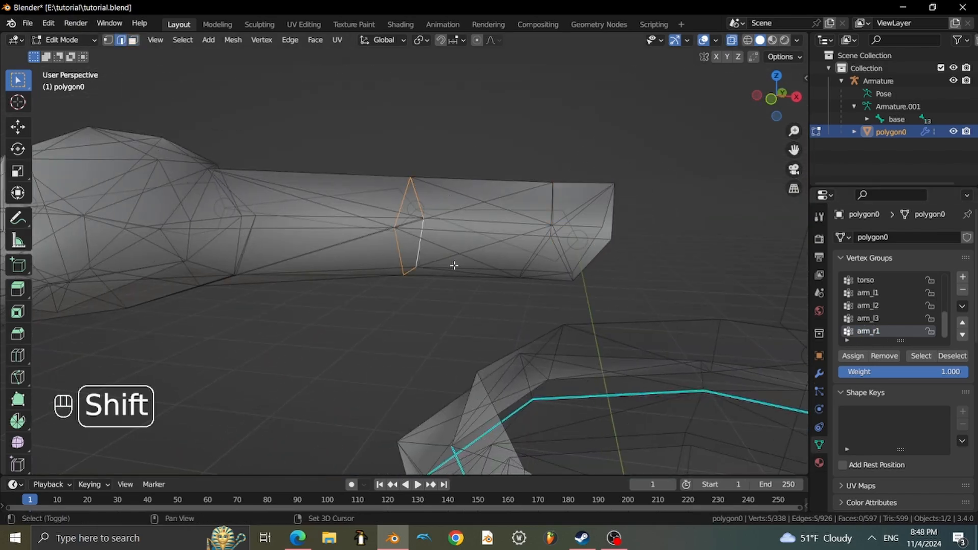
pyautogui.write('arm_r2')
# Select the negative X hand's faces and assign them to a new vertex group named arm_r3.
pyautogui.scroll(-5, 478, 175)
pyautogui.moveTo(357, 163); pyautogui.dragTo(439, 247)
pyautogui.moveTo(439, 247); pyautogui.dragTo(561, 265, button='middle')
pyautogui.write('arm_r3')
pyautogui.press('Return')
# Reveal all hidden mesh parts and clear the selection.
pyautogui.scroll(-5, 630, 229)
pyautogui.hotkey('alt', 'h')
pyautogui.click(708, 216)
pyautogui.moveTo(713, 229); pyautogui.dragTo(630, 205, button='middle')
pyautogui.scroll(-1, 708, 217)
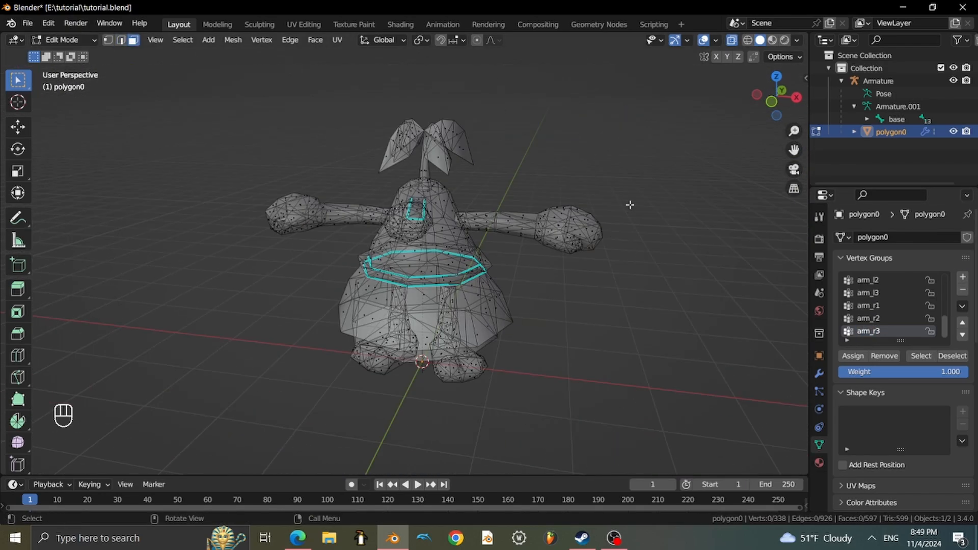
# Switch the mesh to Weight Paint mode and inspect the weights of the leg_l3 vertex group.
pyautogui.click(66, 44)
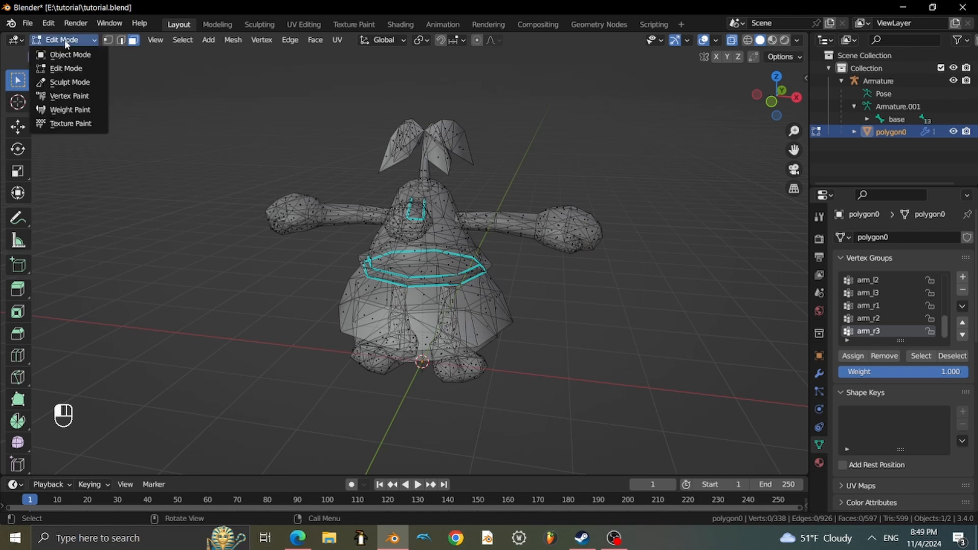
pyautogui.click(72, 110)
pyautogui.moveTo(375, 184); pyautogui.dragTo(371, 181, button='middle')
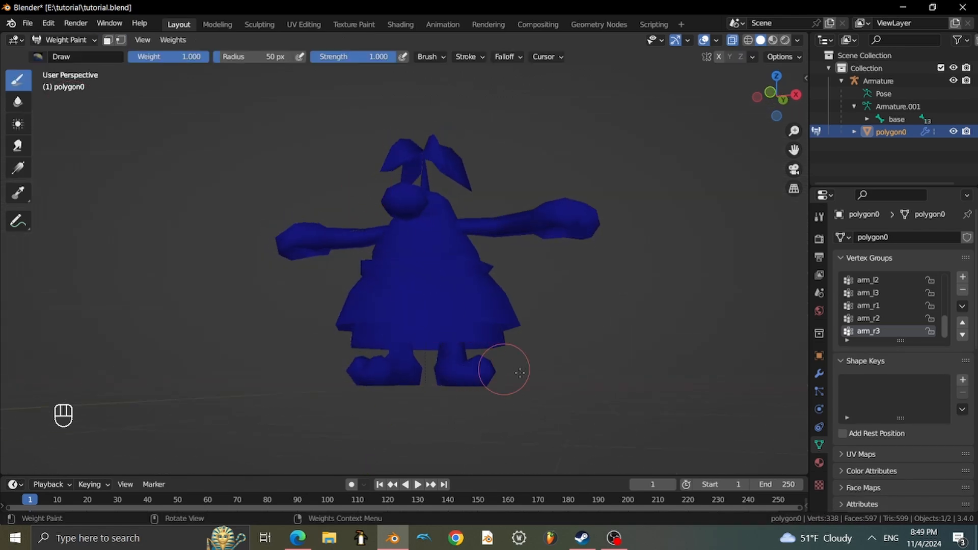
pyautogui.moveTo(629, 389); pyautogui.dragTo(585, 300, button='middle')
pyautogui.scroll(5, 887, 288)
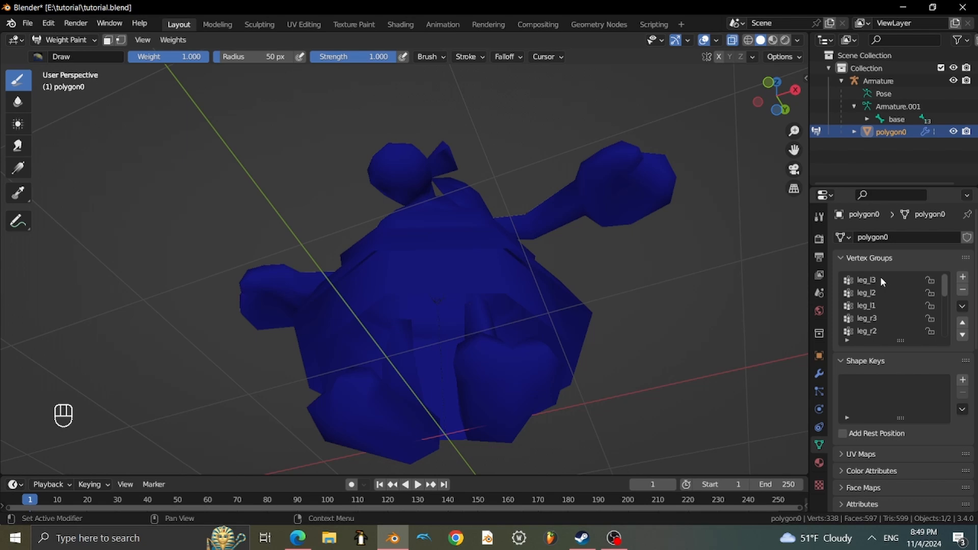
pyautogui.click(880, 280)
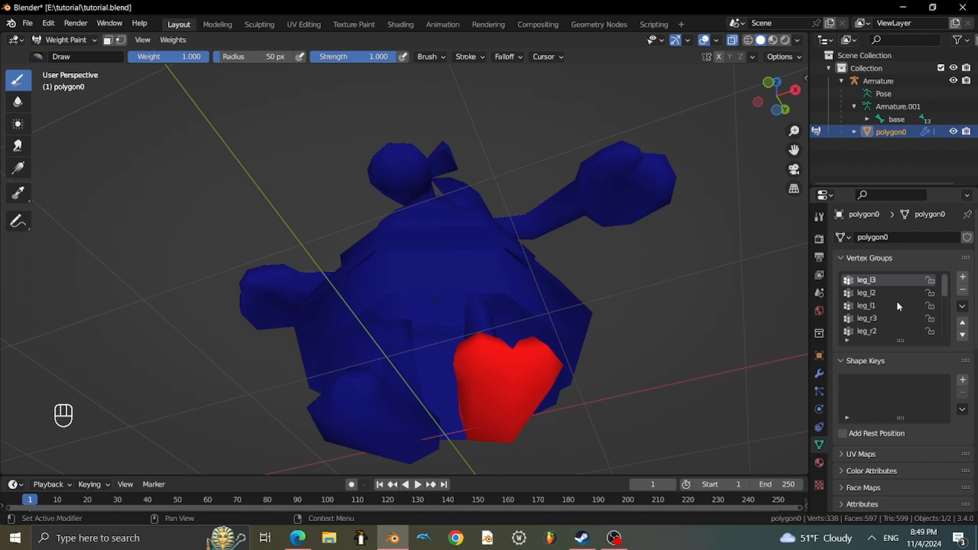
# Inspect the painted weights of the leg_l2 through leg_r1, base and torso vertex groups in turn.
pyautogui.press('Down')
pyautogui.moveTo(551, 255); pyautogui.dragTo(589, 262, button='middle')
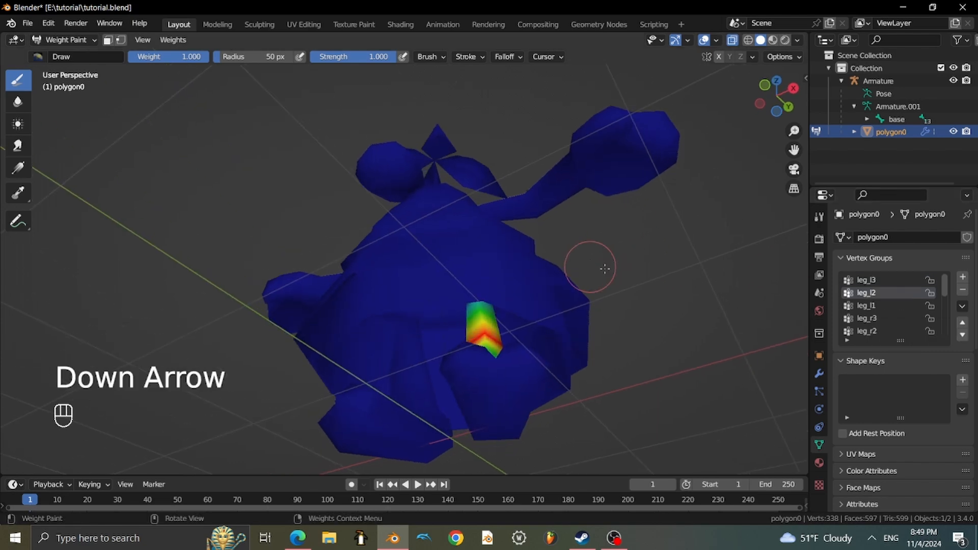
pyautogui.press('Down')
pyautogui.press('Down')
pyautogui.press('Down')
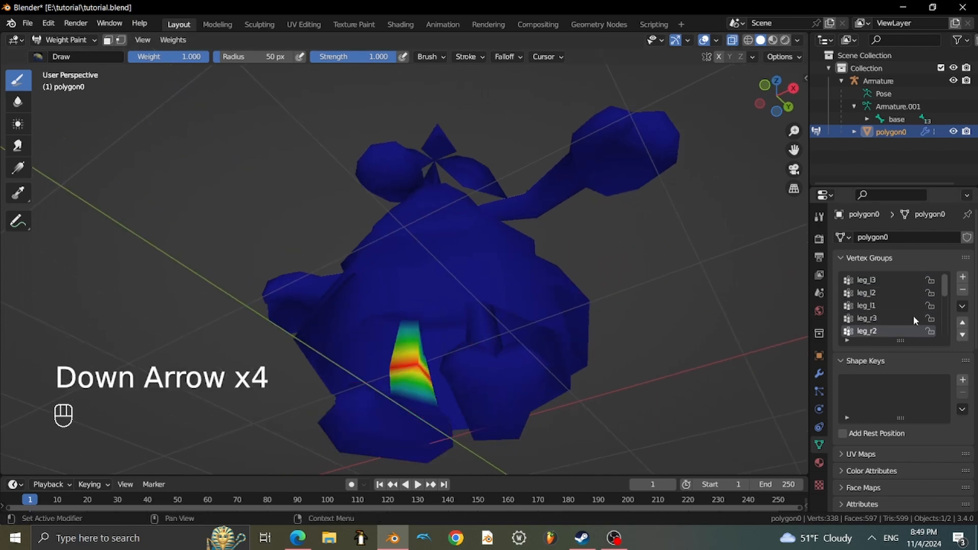
pyautogui.press('Down')
pyautogui.press('Down')
pyautogui.press('Down')
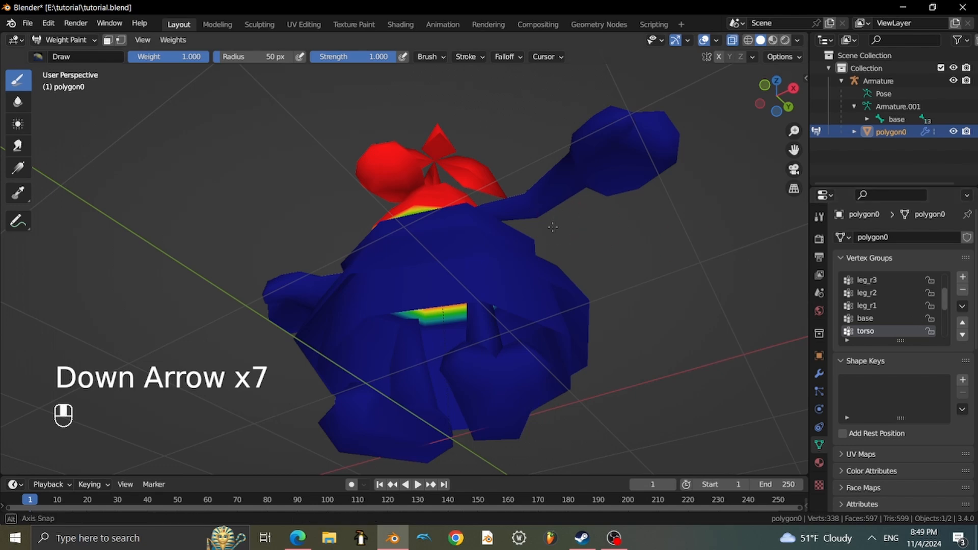
# Inspect the weights of the arm_l1, arm_l2 and arm_l3 vertex groups on the positive X arm.
pyautogui.moveTo(553, 226); pyautogui.dragTo(560, 193, button='middle')
pyautogui.press('Down')
pyautogui.press('Down')
pyautogui.press('Down')
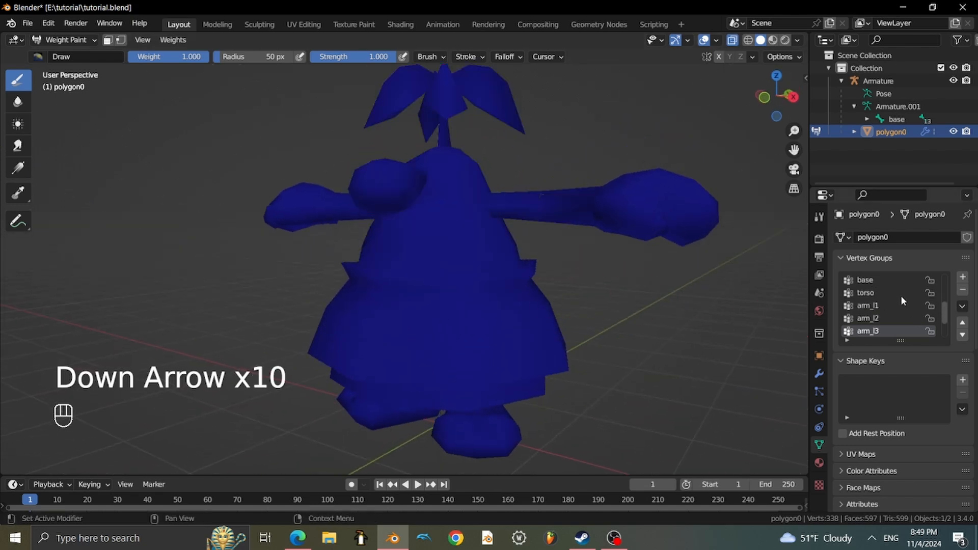
pyautogui.moveTo(775, 262); pyautogui.dragTo(747, 294, button='middle')
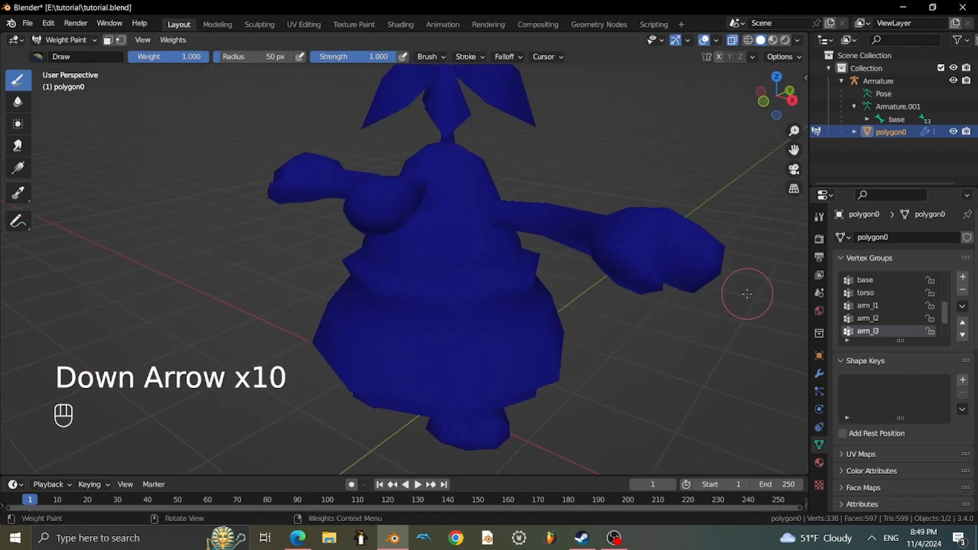
pyautogui.click(886, 320)
pyautogui.press('Down')
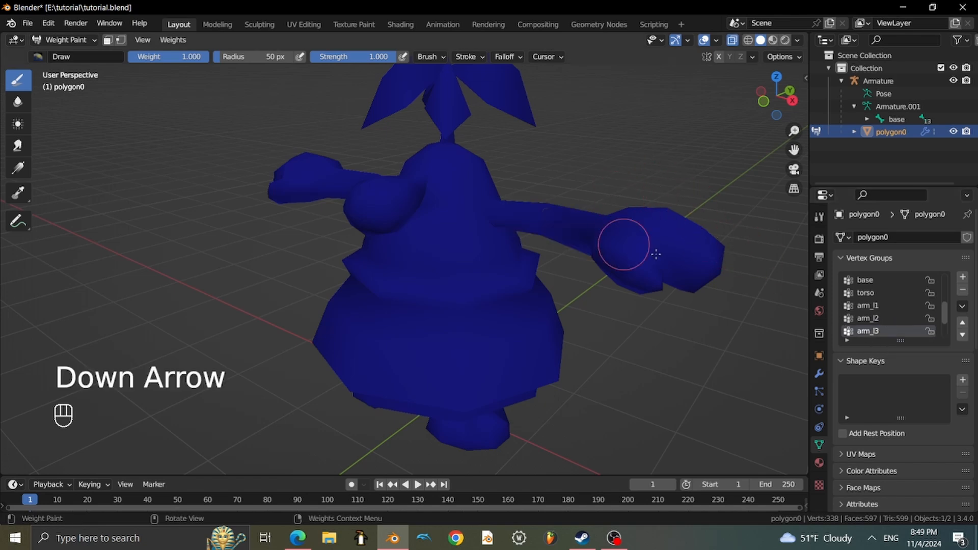
pyautogui.moveTo(705, 231); pyautogui.dragTo(632, 260, button='middle')
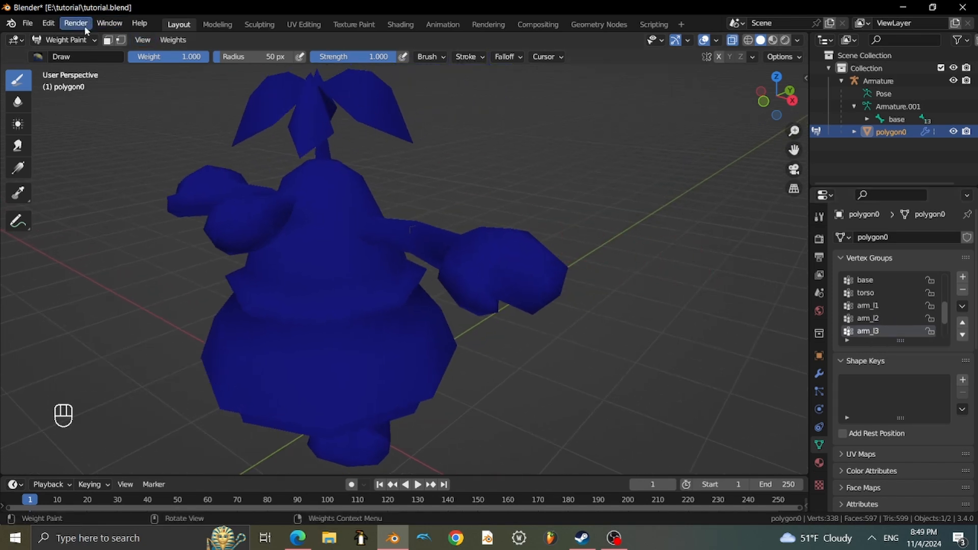
# Select the positive X hand's faces in Edit Mode, assign them to arm_l3, and return to Weight Paint mode.
pyautogui.click(81, 40)
pyautogui.click(65, 68)
pyautogui.moveTo(419, 156); pyautogui.dragTo(484, 141, button='middle')
pyautogui.press('3')
pyautogui.scroll(1, 676, 196)
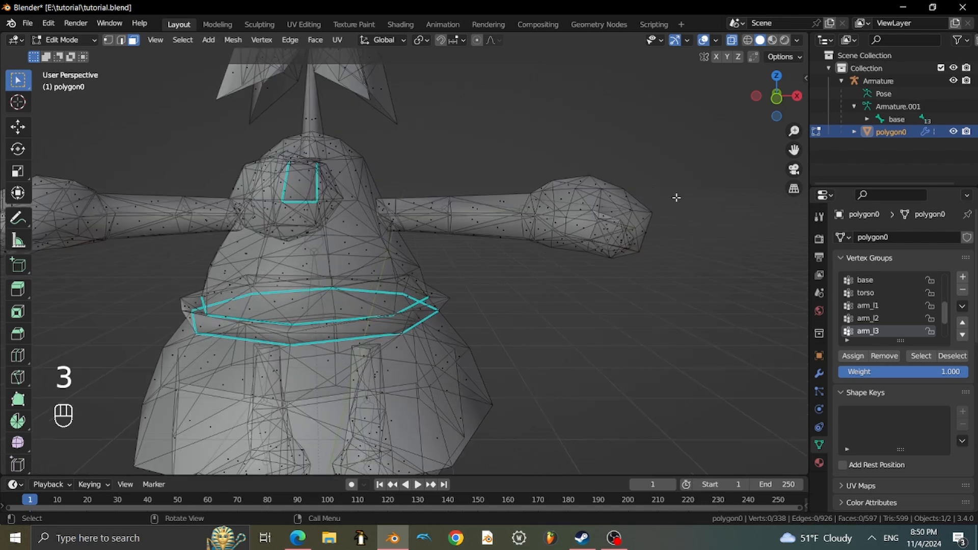
pyautogui.press('c')
pyautogui.moveTo(657, 194); pyautogui.dragTo(559, 200)
pyautogui.press('Escape')
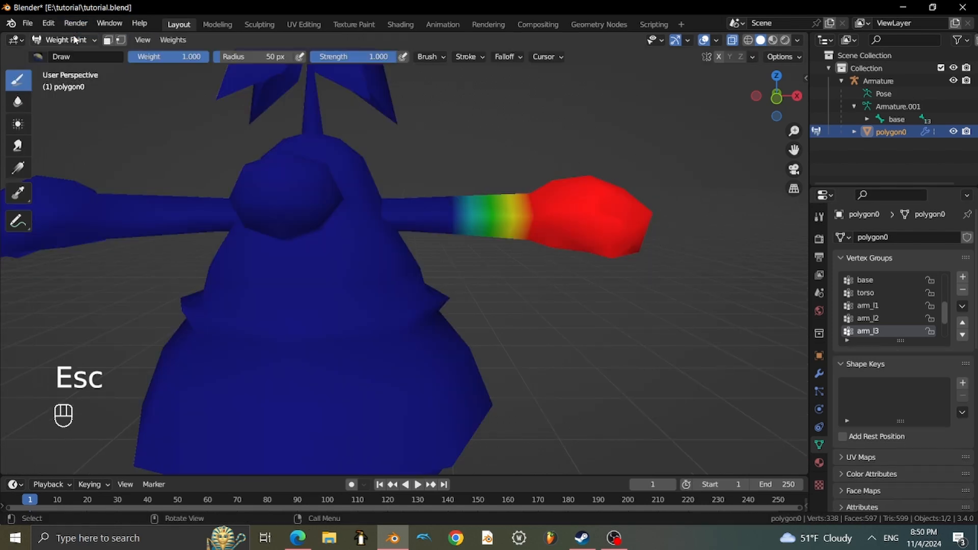
# Inspect the weights of the arm vertex groups from arm_l1 through arm_r3.
pyautogui.scroll(-5, 403, 254)
pyautogui.click(897, 317)
pyautogui.press('Up')
pyautogui.press('Down')
pyautogui.press('Down')
pyautogui.press('Down')
pyautogui.press('Down')
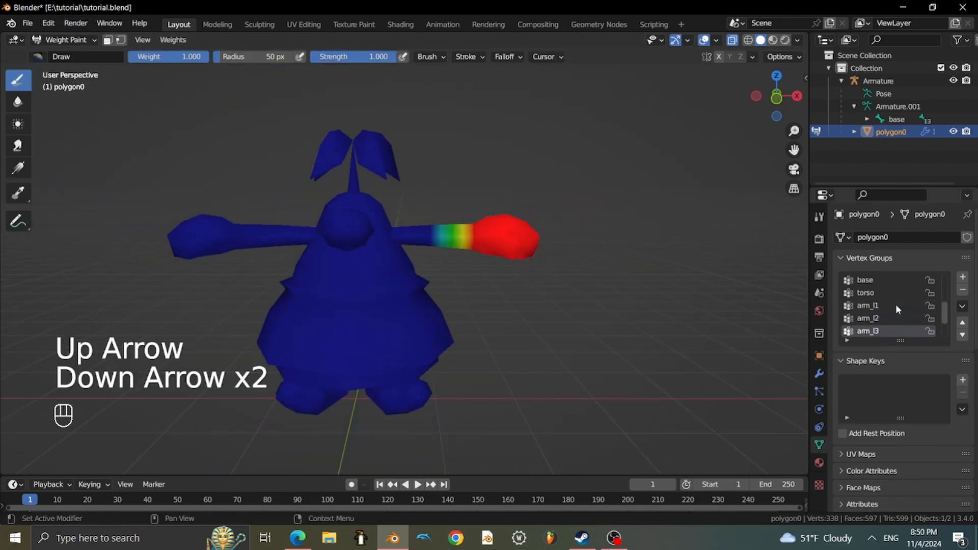
pyautogui.press('Up')
pyautogui.press('Down')
pyautogui.press('Down')
pyautogui.press('Down')
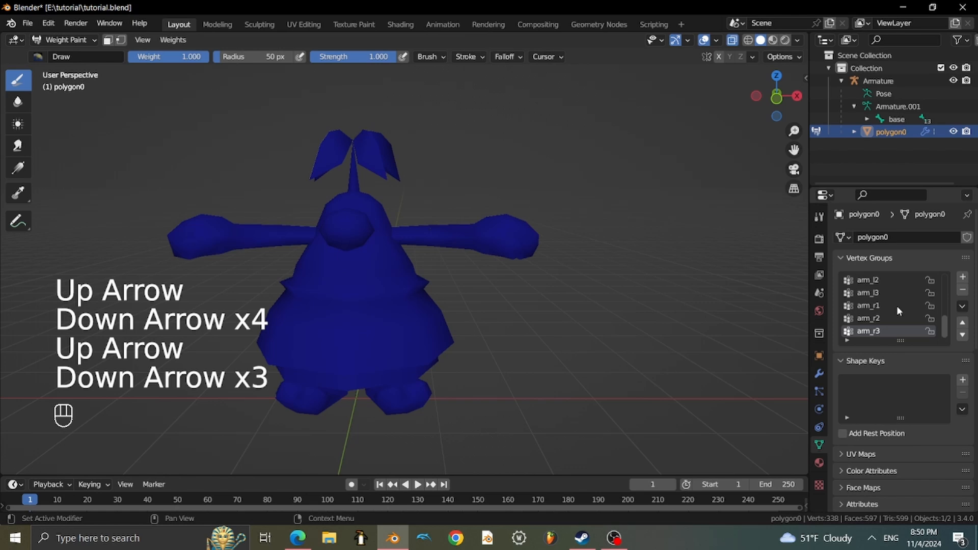
pyautogui.press('Up')
pyautogui.press('Up')
pyautogui.press('Up')
pyautogui.press('Up')
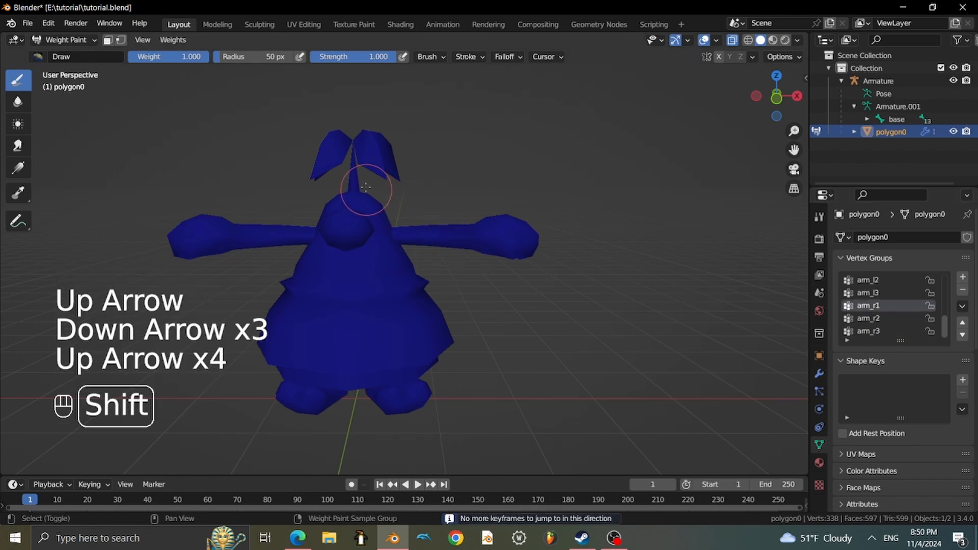
# Recheck the weights of arm_l3 and the three negative X arm groups, arm_r1, arm_r2 and arm_r3.
pyautogui.keyDown('shift'); pyautogui.moveTo(360, 183); pyautogui.dragTo(453, 182, button='middle'); pyautogui.keyUp('shift')
pyautogui.scroll(-2, 453, 182)
pyautogui.click(905, 298)
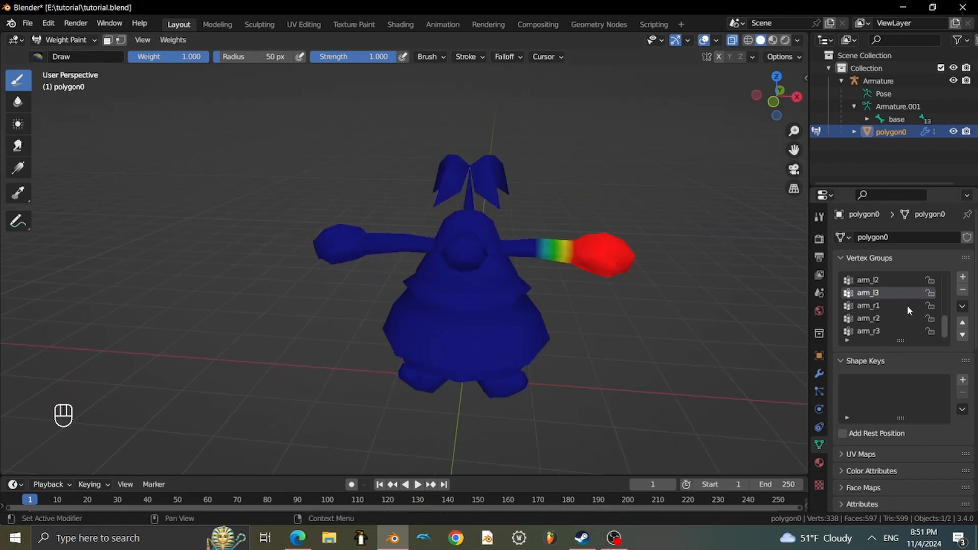
pyautogui.click(907, 304)
pyautogui.press('Down')
pyautogui.press('Down')
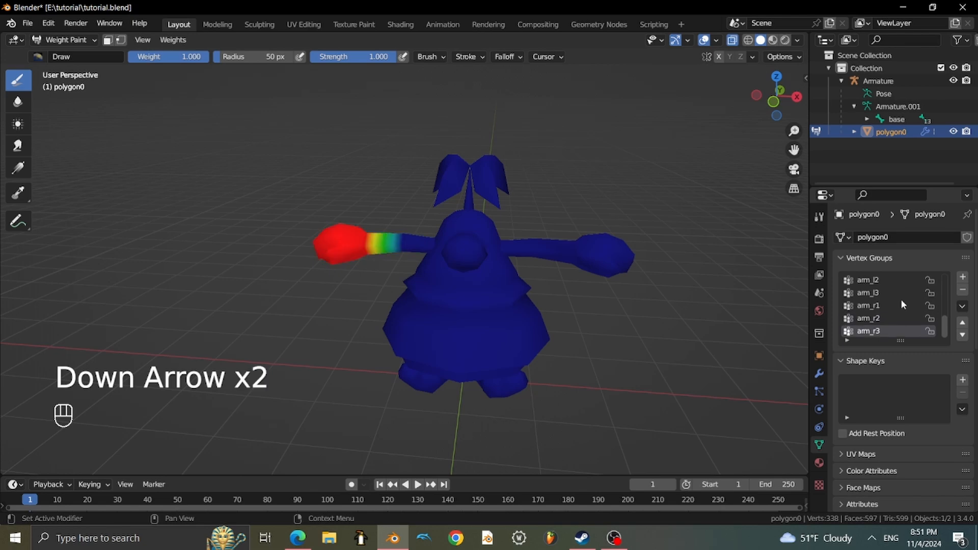
# Review every vertex group's weights in reverse order from arm_r3 to leg_l3, and examine the leg_l3 foot up close.
pyautogui.press('Up')
pyautogui.press('Up')
pyautogui.press('Up')
pyautogui.press('Up')
pyautogui.press('Up')
pyautogui.press('Up')
pyautogui.press('Up')
pyautogui.press('Up')
pyautogui.press('Up')
pyautogui.press('Up')
pyautogui.press('Up')
pyautogui.press('Up')
pyautogui.press('Up')
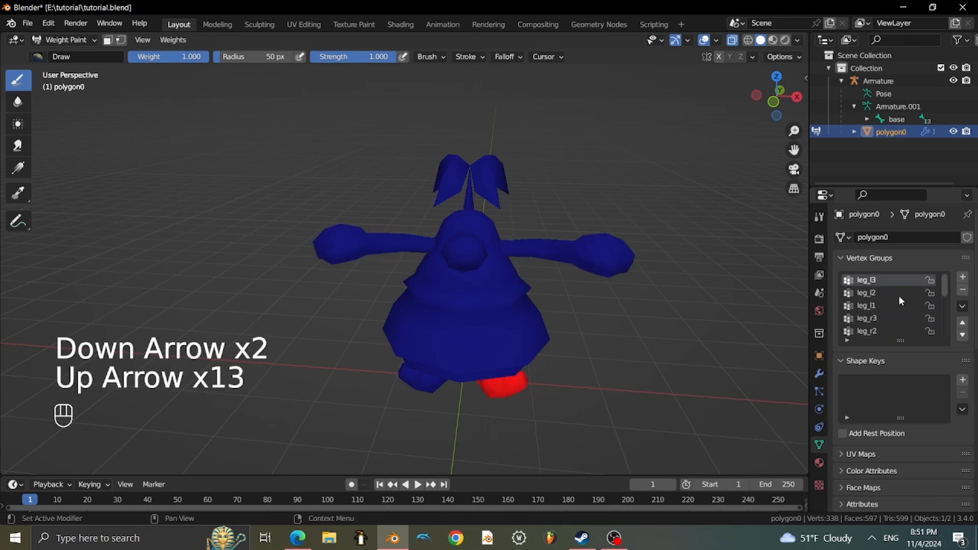
pyautogui.moveTo(681, 289); pyautogui.dragTo(648, 232, button='middle')
pyautogui.scroll(2, 648, 232)
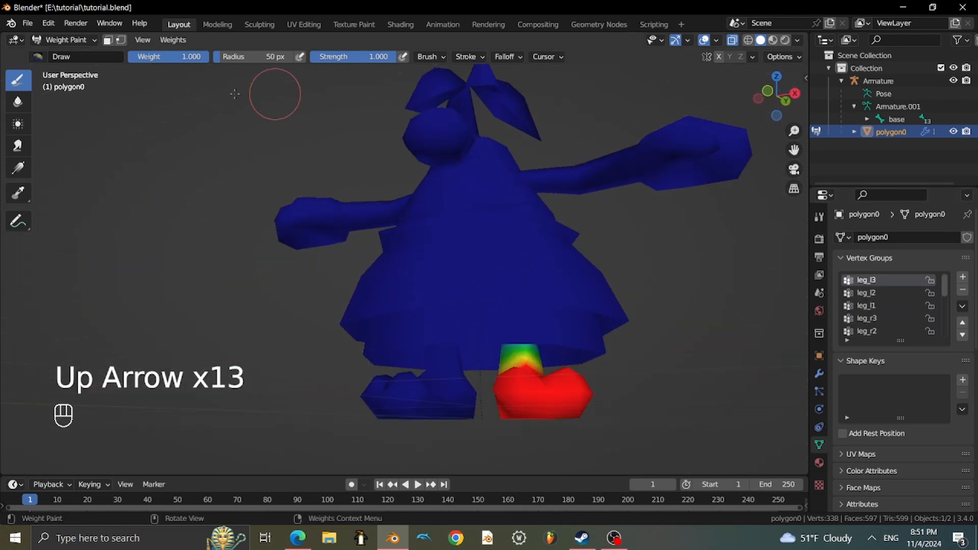
# Select the armature in Object Mode and switch it to Pose Mode.
pyautogui.click(64, 39)
pyautogui.click(58, 53)
pyautogui.click(481, 189)
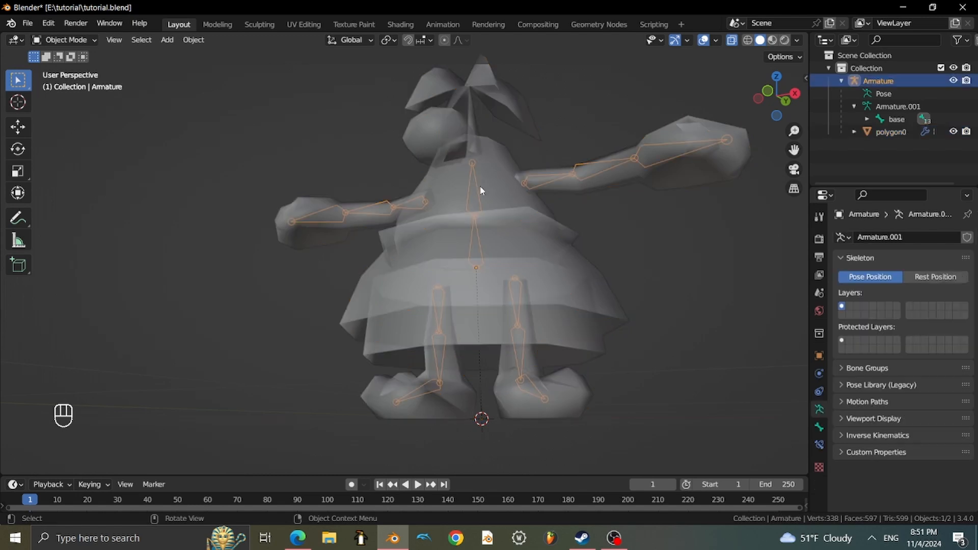
pyautogui.click(64, 39)
pyautogui.click(65, 70)
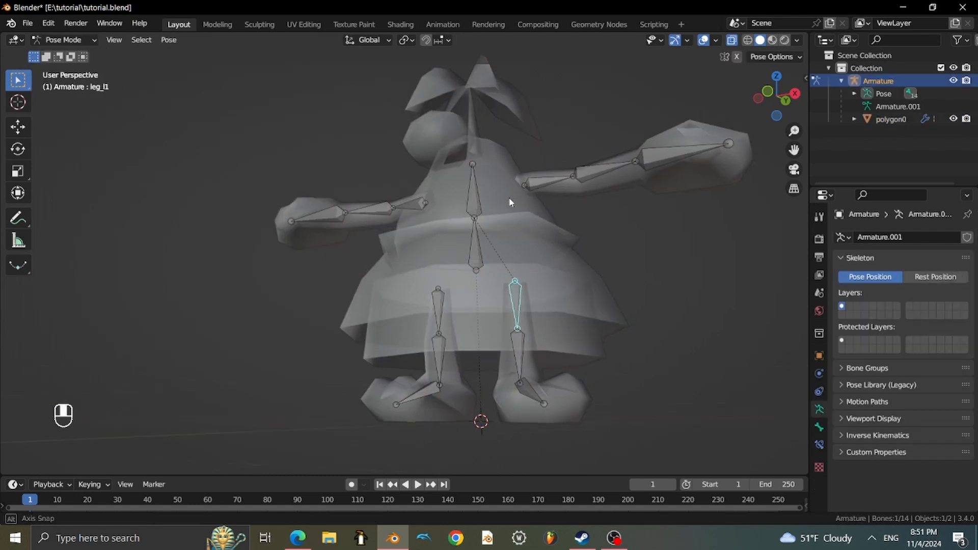
# Test how the positive X arm deforms by moving arm_l1, arm_l2 and arm_l3 separately, undoing each move.
pyautogui.moveTo(509, 203); pyautogui.dragTo(628, 250, button='middle')
pyautogui.click(575, 208)
pyautogui.press('g')
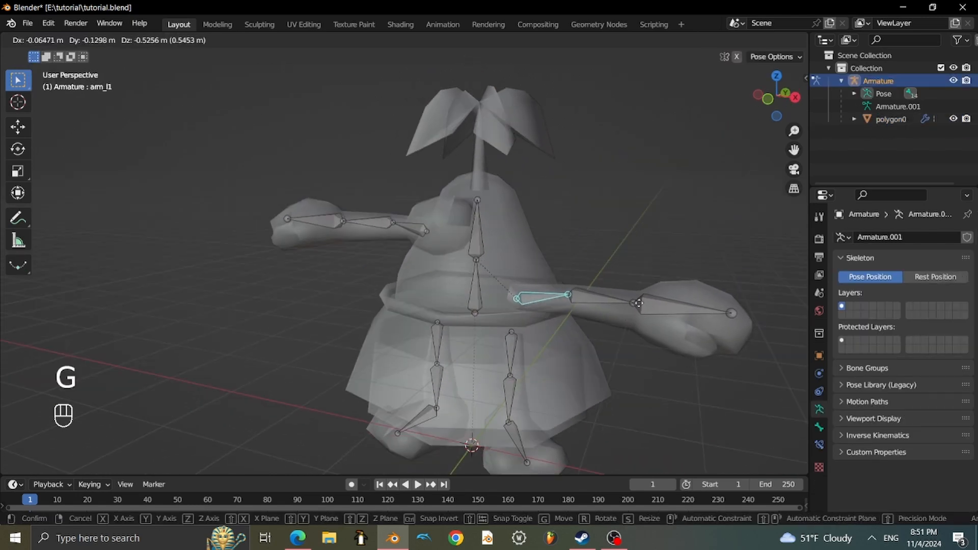
pyautogui.click(647, 254)
pyautogui.hotkey('ctrl', 'z')
pyautogui.press('g')
pyautogui.click(663, 211)
pyautogui.hotkey('ctrl', 'z')
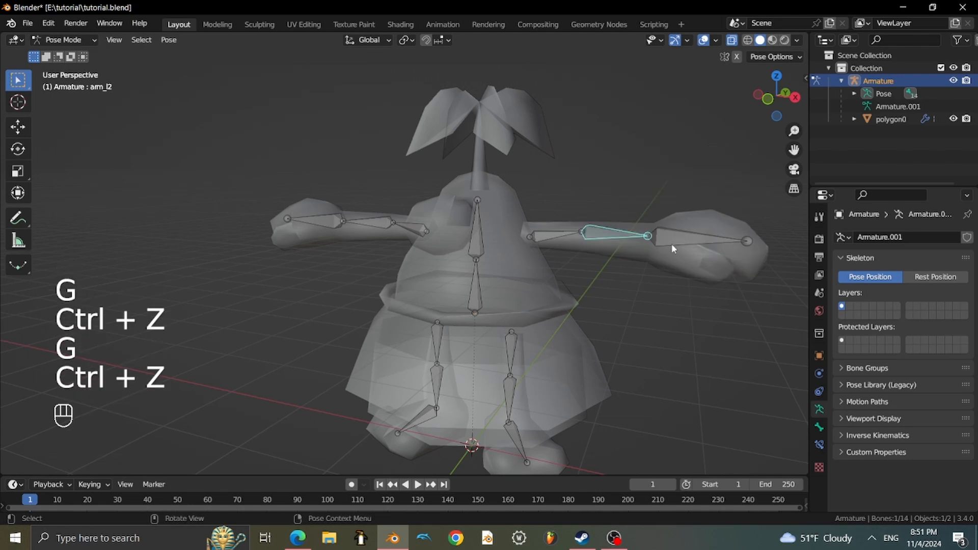
pyautogui.click(678, 246)
pyautogui.moveTo(694, 273)
pyautogui.mouseDown(button='middle')
pyautogui.moveTo(687, 286)
pyautogui.moveTo(699, 266)
pyautogui.mouseUp(button='middle')
pyautogui.press('g')
pyautogui.click(703, 259)
pyautogui.hotkey('ctrl', 'z')
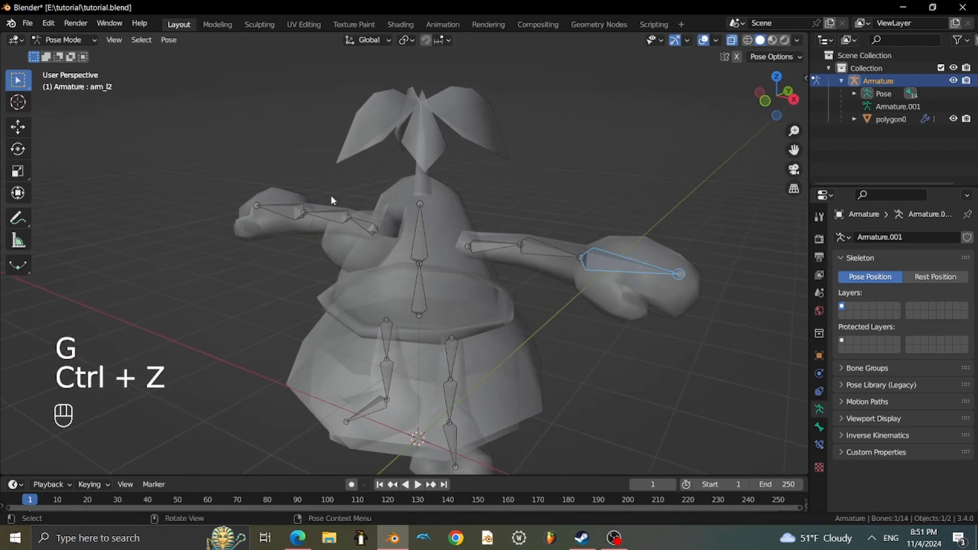
# Test the upper leg weights by moving the leg_r1 and leg_l1 bones separately, undoing each move.
pyautogui.moveTo(332, 198); pyautogui.dragTo(384, 325, button='middle')
pyautogui.click(436, 346)
pyautogui.press('g')
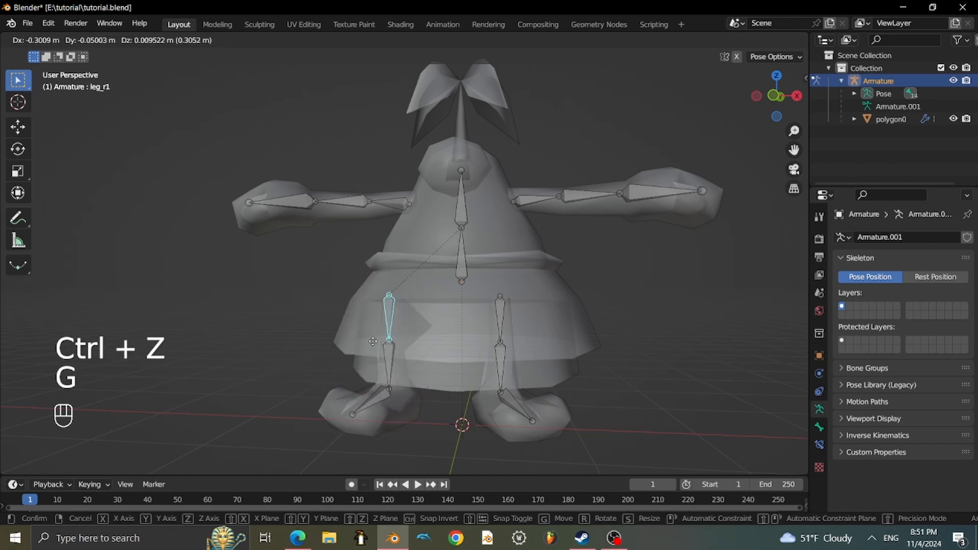
pyautogui.keyDown('ctrl'); pyautogui.click(443, 321); pyautogui.keyUp('ctrl')
pyautogui.hotkey('ctrl', 'z')
pyautogui.moveTo(444, 322); pyautogui.dragTo(360, 255, button='middle')
pyautogui.scroll(4, 454, 283)
pyautogui.scroll(-2, 360, 259)
pyautogui.click(188, 198)
pyautogui.moveTo(188, 198); pyautogui.dragTo(428, 270, button='middle')
pyautogui.press('g')
pyautogui.click(506, 314)
pyautogui.hotkey('ctrl', 'z')
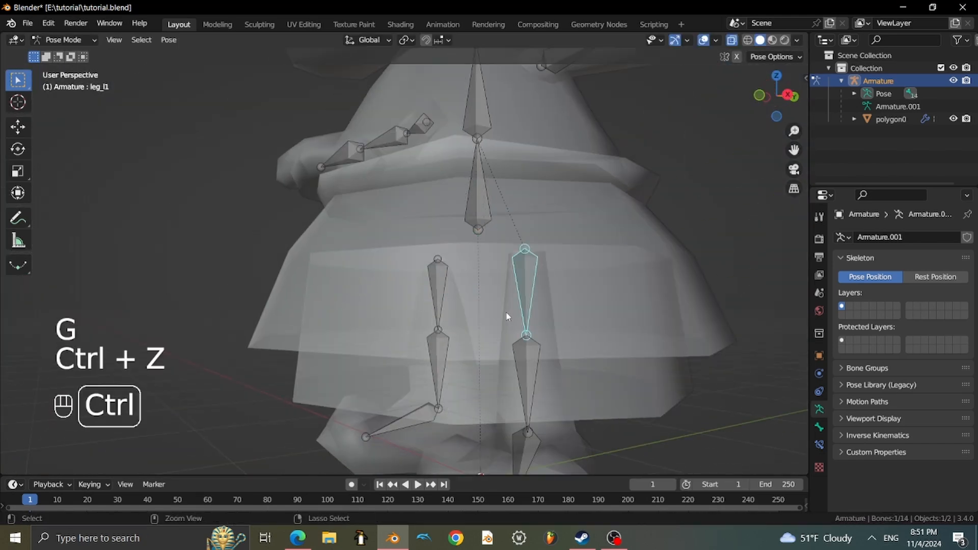
# Select the character mesh in Object Mode and switch it to Weight Paint mode.
pyautogui.moveTo(506, 314); pyautogui.dragTo(351, 296, button='middle')
pyautogui.keyDown('shift'); pyautogui.moveTo(351, 295); pyautogui.dragTo(414, 209, button='middle'); pyautogui.keyUp('shift')
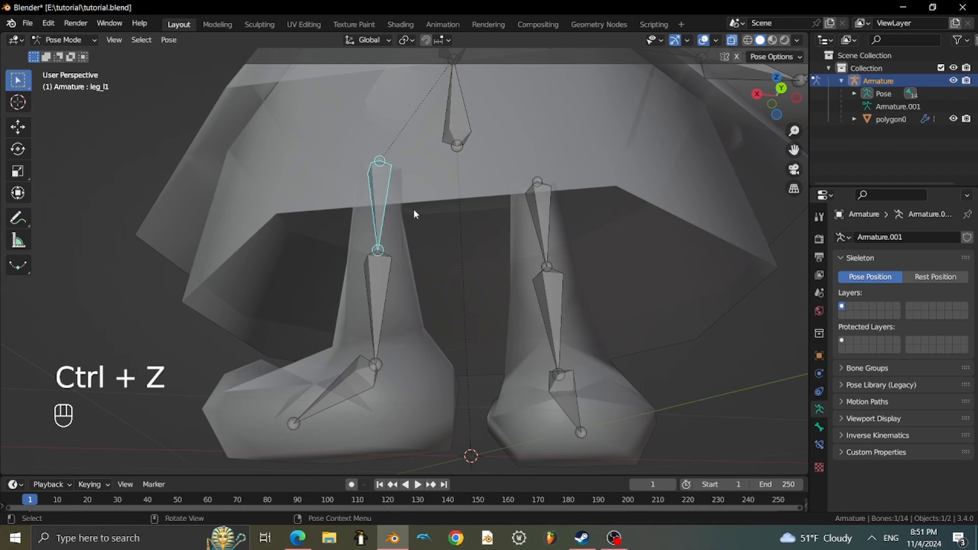
pyautogui.click(77, 39)
pyautogui.click(84, 56)
pyautogui.click(389, 330)
pyautogui.click(71, 40)
pyautogui.click(68, 109)
# In Edit Mode with X-ray off, select the missed vertex on the inside of the upper positive X leg and assign it to leg_l1.
pyautogui.click(67, 40)
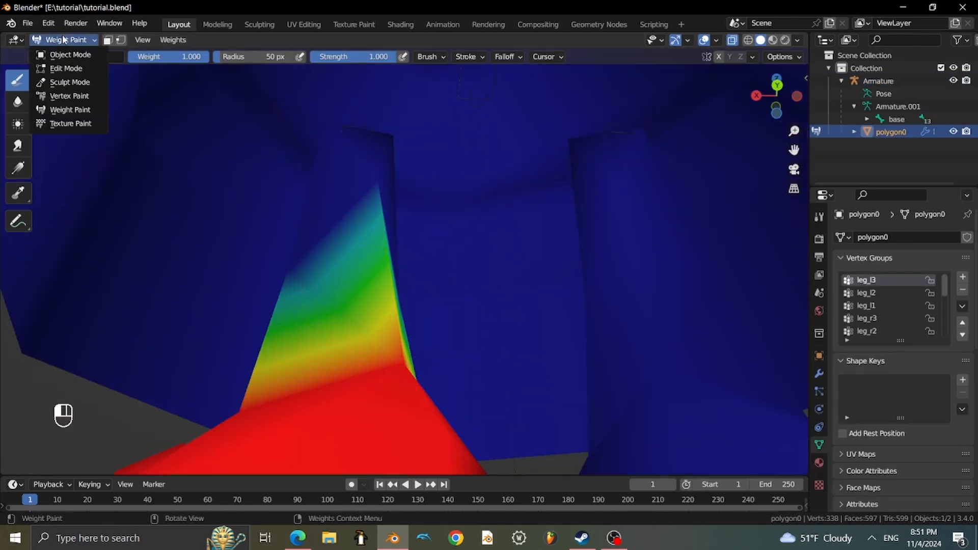
pyautogui.click(65, 68)
pyautogui.press('1')
pyautogui.hotkey('alt', 'z')
pyautogui.click(364, 232)
pyautogui.click(869, 305)
pyautogui.click(853, 356)
# Select the matching missed vertex on the upper negative X leg and assign it to leg_r1.
pyautogui.moveTo(510, 230); pyautogui.dragTo(407, 219, button='middle')
pyautogui.click(717, 229)
pyautogui.scroll(-1, 888, 316)
pyautogui.click(876, 331)
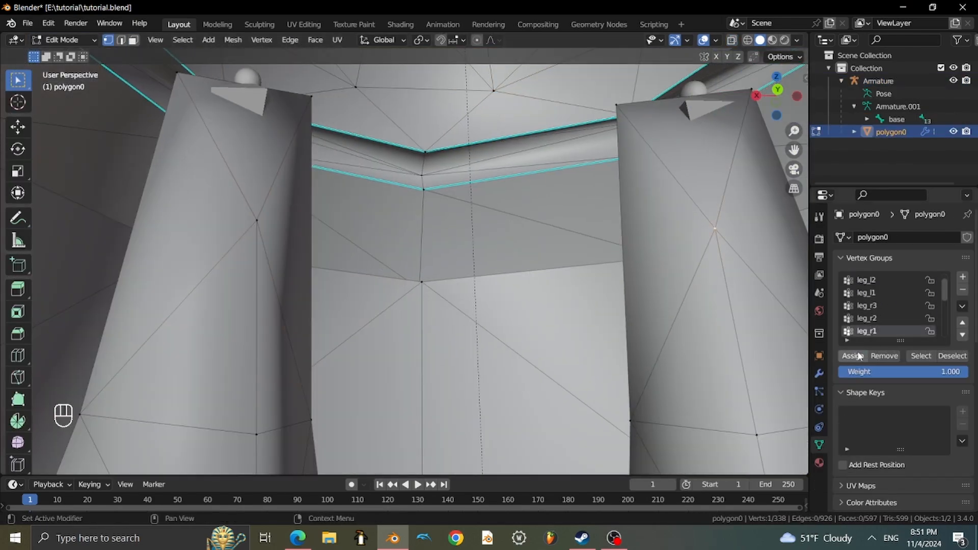
pyautogui.click(857, 355)
# Make the armature active again and switch it to Pose Mode.
pyautogui.scroll(-6, 408, 229)
pyautogui.click(879, 81)
pyautogui.click(66, 39)
pyautogui.click(68, 83)
# Retest the corrected upper legs by moving the leg_l1 and leg_r1 bones, undoing each move.
pyautogui.click(360, 199)
pyautogui.press('g')
pyautogui.hotkey('ctrl', 'z')
pyautogui.click(529, 216)
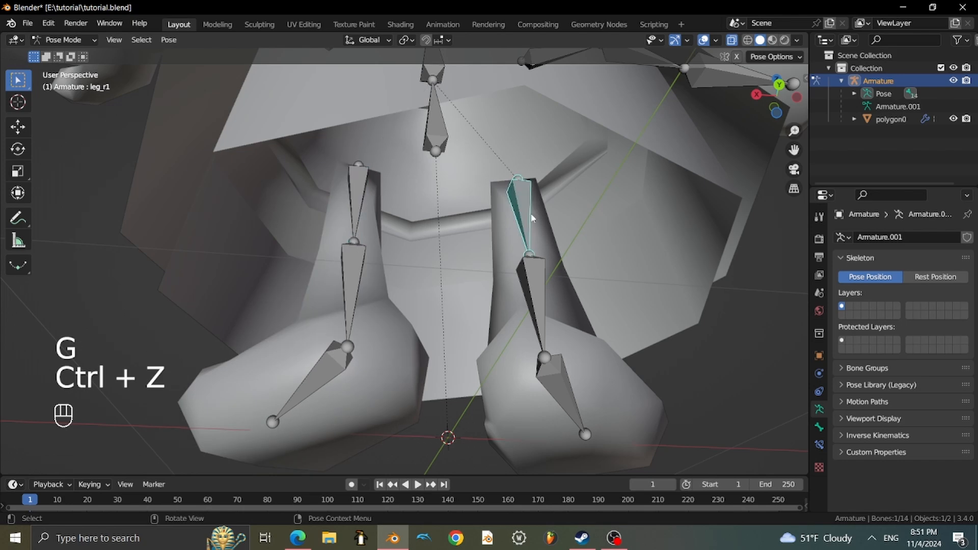
pyautogui.press('g')
pyautogui.click(541, 181)
pyautogui.hotkey('ctrl', 'z')
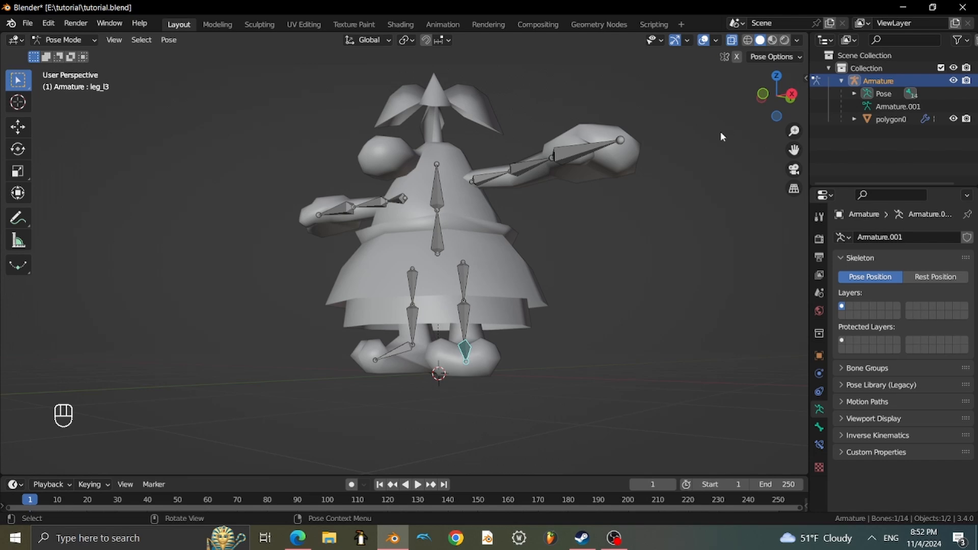
# Test the positive X foot's deformation by swinging the leg_l3 bone twice, undoing each swing.
pyautogui.moveTo(721, 133); pyautogui.dragTo(500, 134, button='middle')
pyautogui.scroll(4, 555, 182)
pyautogui.press('g')
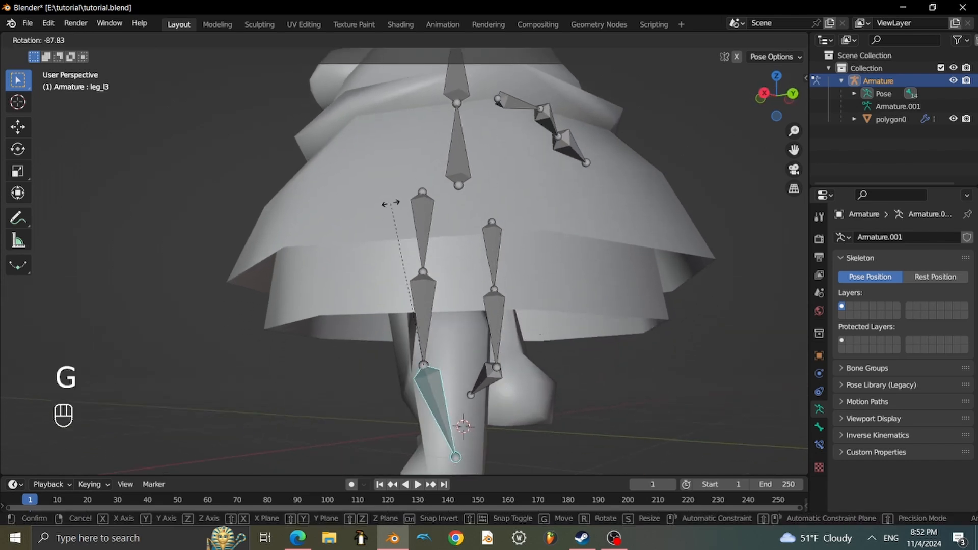
pyautogui.click(441, 258)
pyautogui.hotkey('ctrl', 'z')
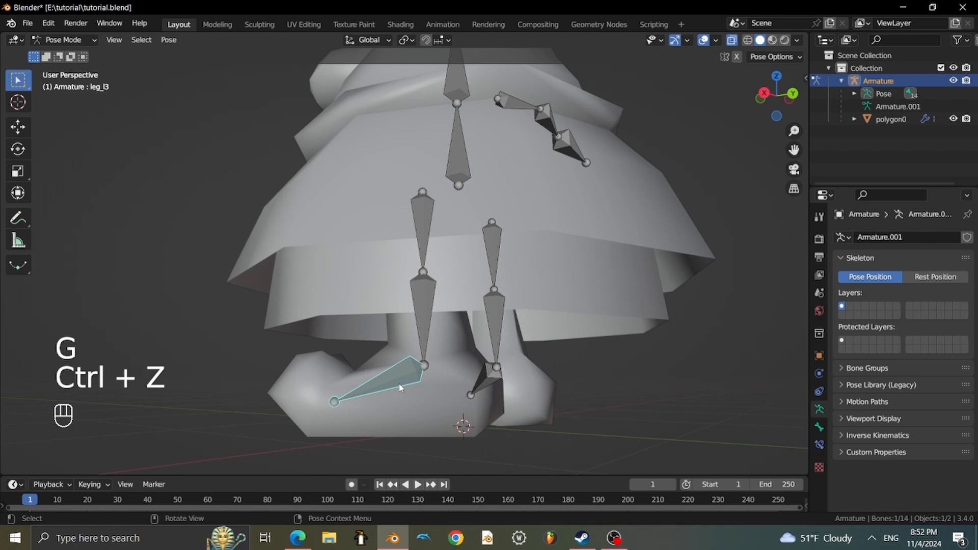
pyautogui.press('g')
pyautogui.click(437, 390)
pyautogui.hotkey('ctrl', 'z')
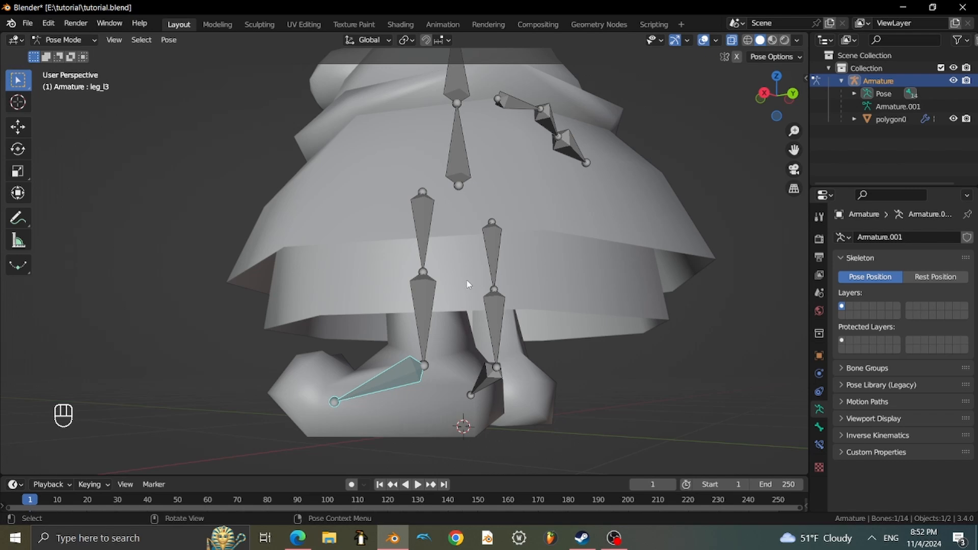
# Try posing the positive X leg with the leg_l1, leg_l2 and leg_l3 bones, and undo the whole pose.
pyautogui.click(426, 254)
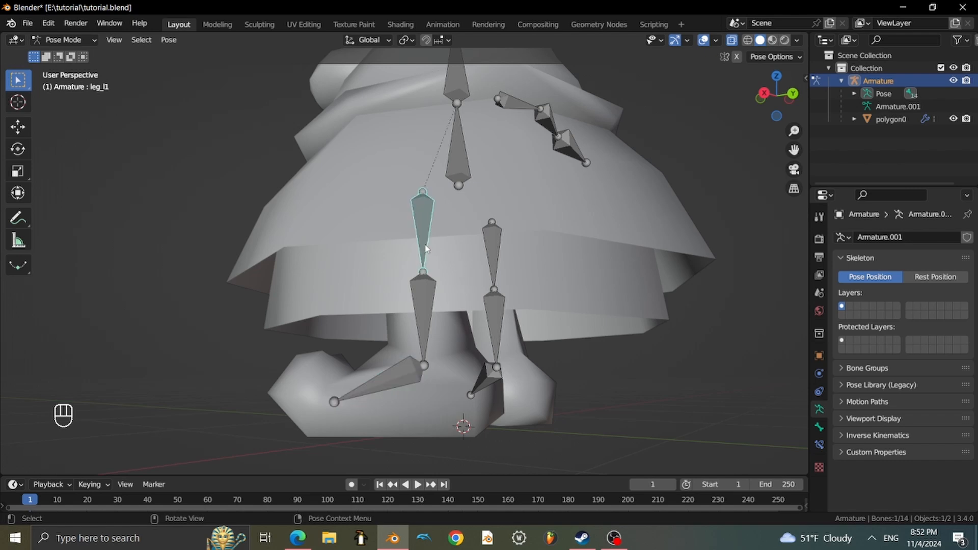
pyautogui.press('g')
pyautogui.click(448, 318)
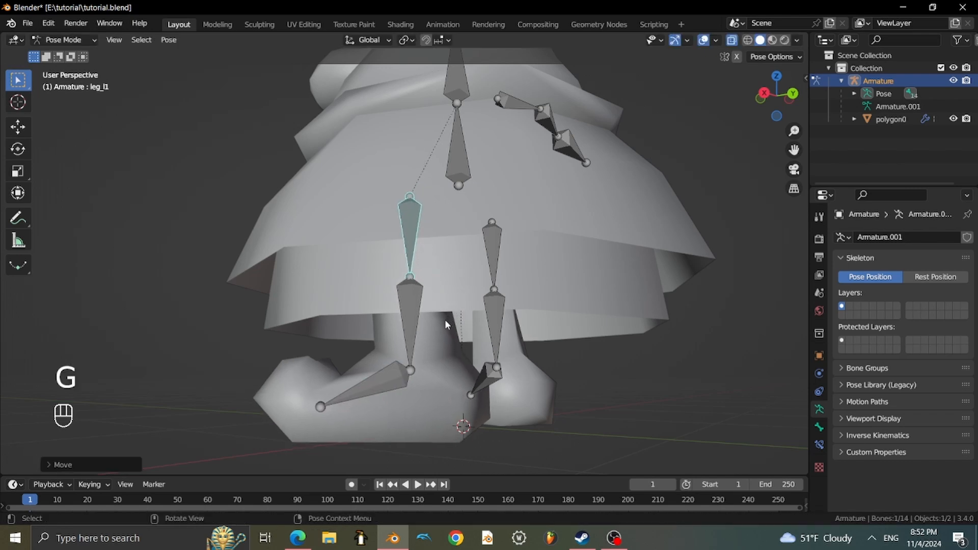
pyautogui.click(417, 313)
pyautogui.press('g')
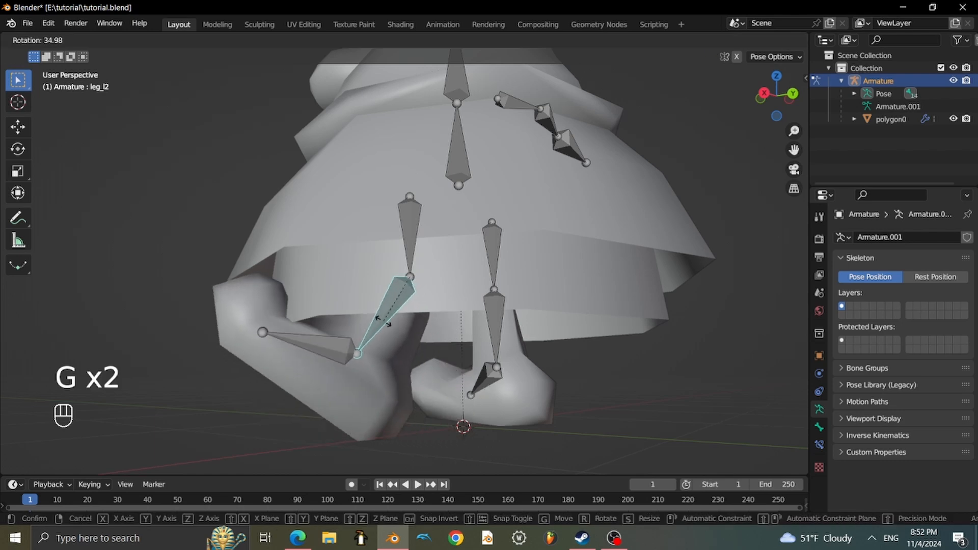
pyautogui.click(292, 343)
pyautogui.click(292, 344)
pyautogui.press('g')
pyautogui.click(284, 400)
pyautogui.hotkey('ctrl', 'z')
pyautogui.hotkey('ctrl', 'z')
pyautogui.hotkey('ctrl', 'z')
pyautogui.hotkey('ctrl', 'z')
pyautogui.hotkey('ctrl', 'z')
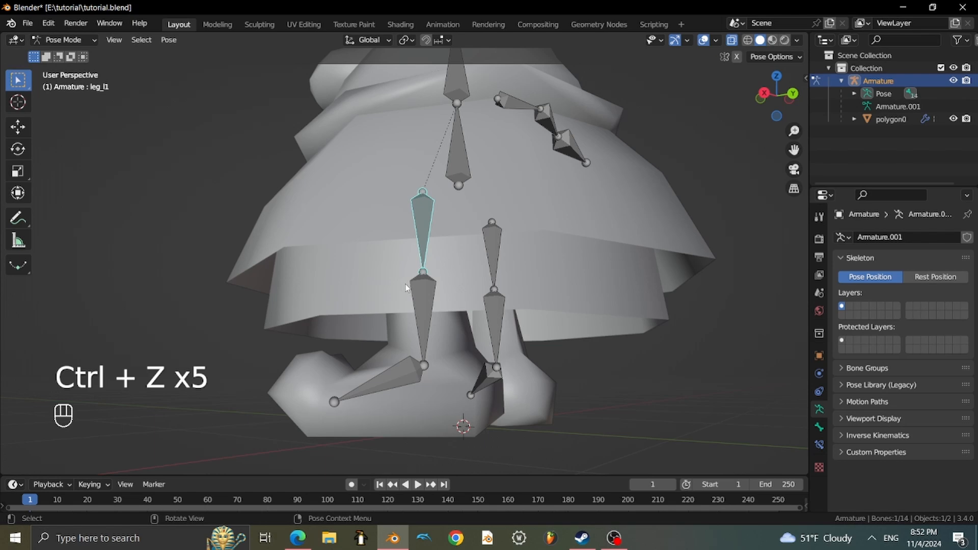
# Turn on Auto IK and test it by moving the leg_l3 foot bone, undoing the move.
pyautogui.click(393, 377)
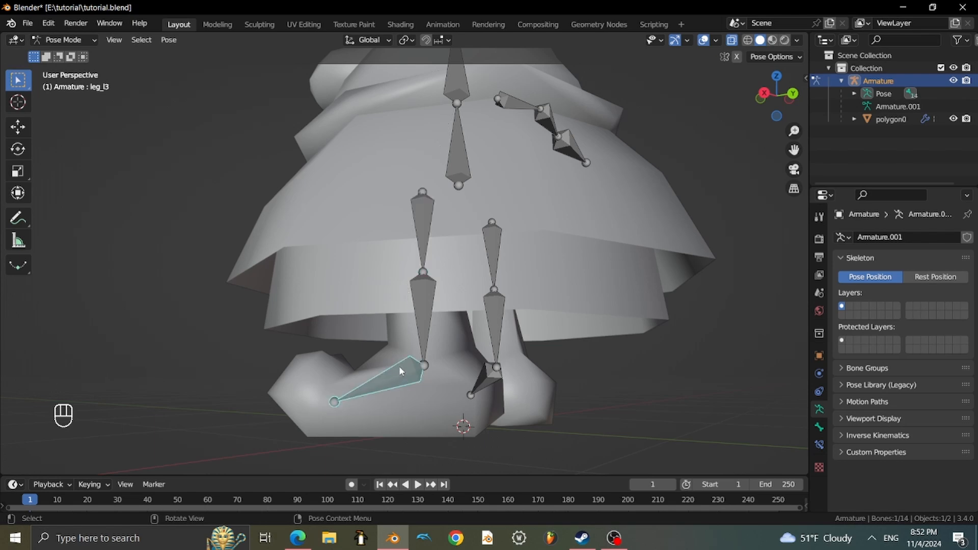
pyautogui.click(772, 59)
pyautogui.click(769, 59)
pyautogui.click(769, 59)
pyautogui.moveTo(451, 235); pyautogui.dragTo(444, 256, button='middle')
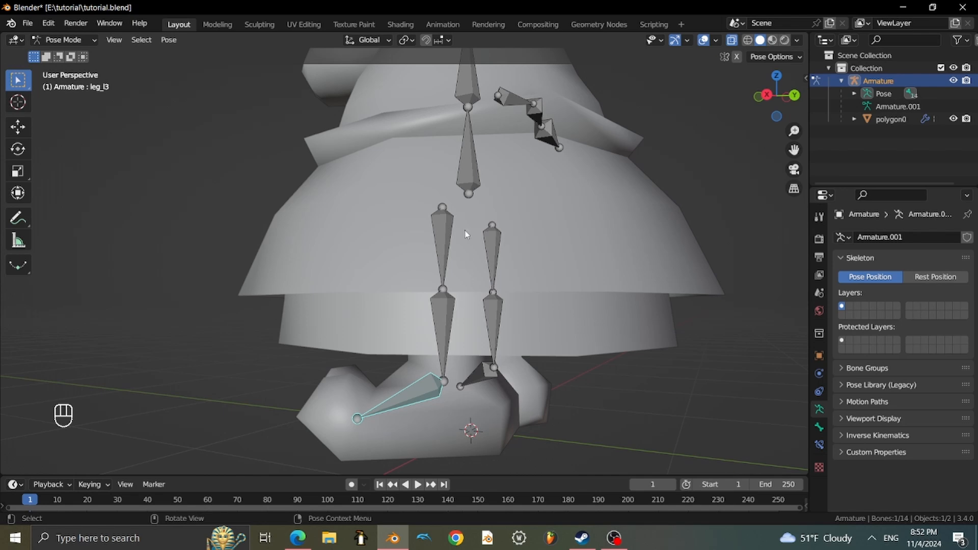
pyautogui.moveTo(469, 275); pyautogui.dragTo(426, 188, button='middle')
pyautogui.click(771, 57)
pyautogui.moveTo(422, 230); pyautogui.dragTo(366, 236, button='middle')
pyautogui.press('g')
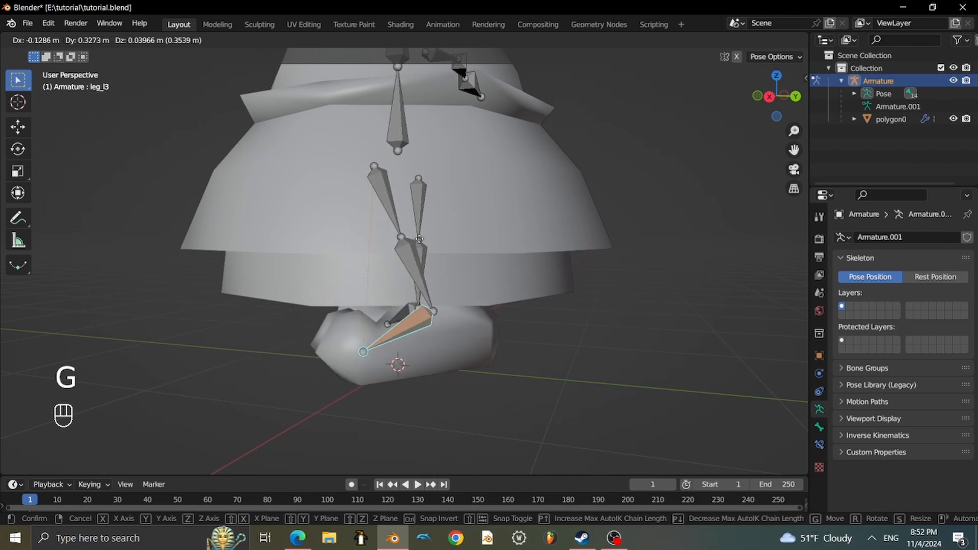
pyautogui.click(326, 276)
pyautogui.hotkey('ctrl', 'z')
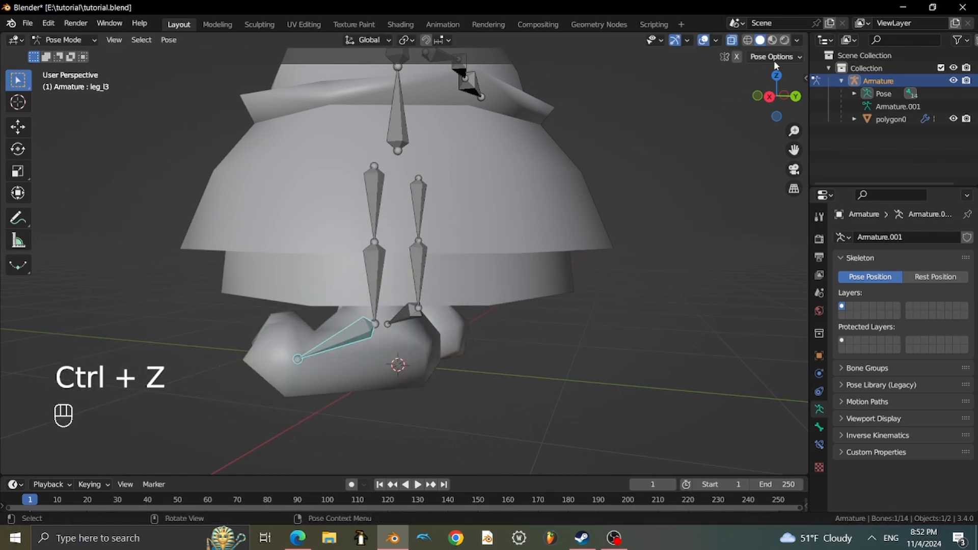
# Try moving the leg_l3 bone with Auto IK off, re-enable Auto IK and repeat the move, undoing both.
pyautogui.click(774, 58)
pyautogui.press('g')
pyautogui.hotkey('ctrl', 'z')
pyautogui.click(777, 57)
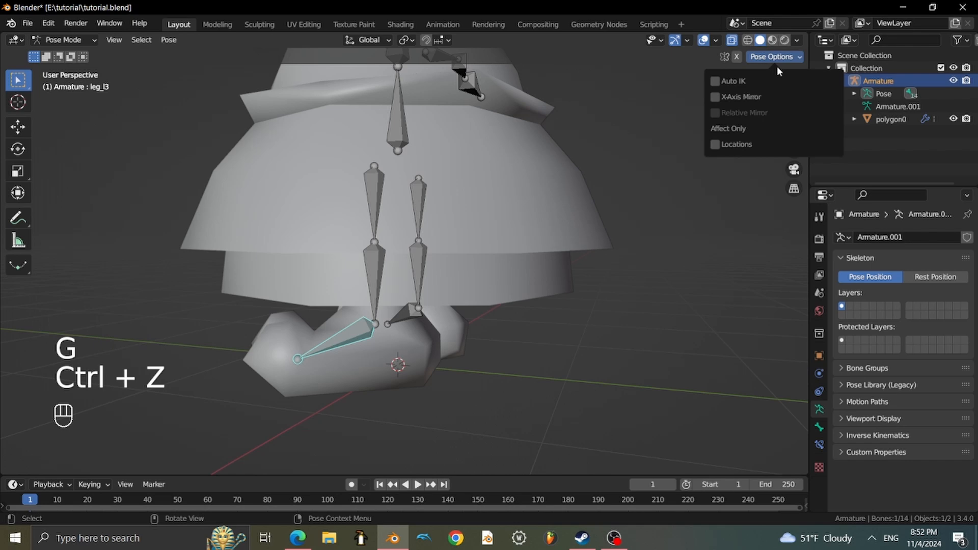
pyautogui.click(734, 84)
pyautogui.press('g')
pyautogui.moveTo(496, 191); pyautogui.dragTo(595, 166, button='middle')
pyautogui.click(437, 173)
pyautogui.hotkey('ctrl', 'z')
# Test Auto IK on the positive X arm by moving the arm_l3 bone, undoing the move.
pyautogui.scroll(-3, 458, 179)
pyautogui.click(604, 129)
pyautogui.moveTo(605, 130); pyautogui.dragTo(612, 185, button='middle')
pyautogui.press('g')
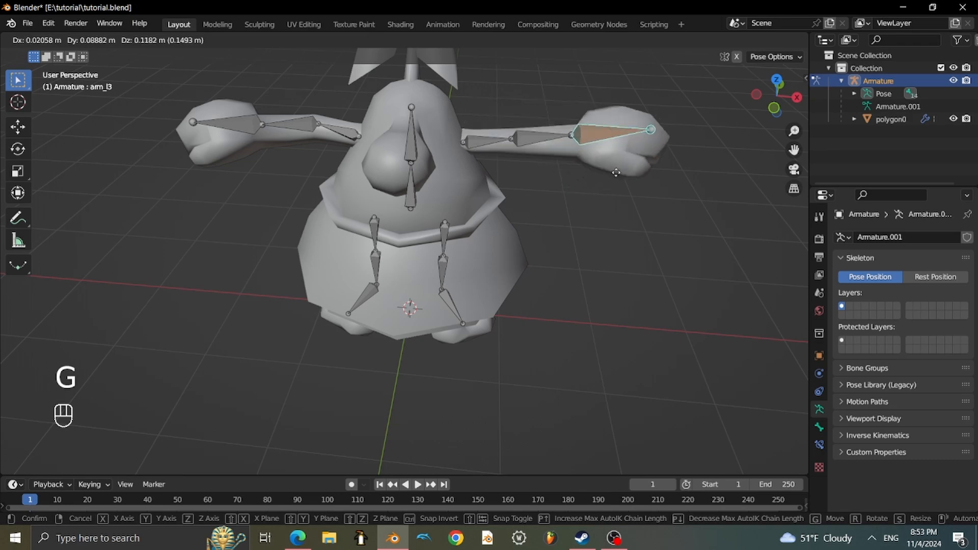
pyautogui.click(568, 176)
pyautogui.hotkey('ctrl', 'z')
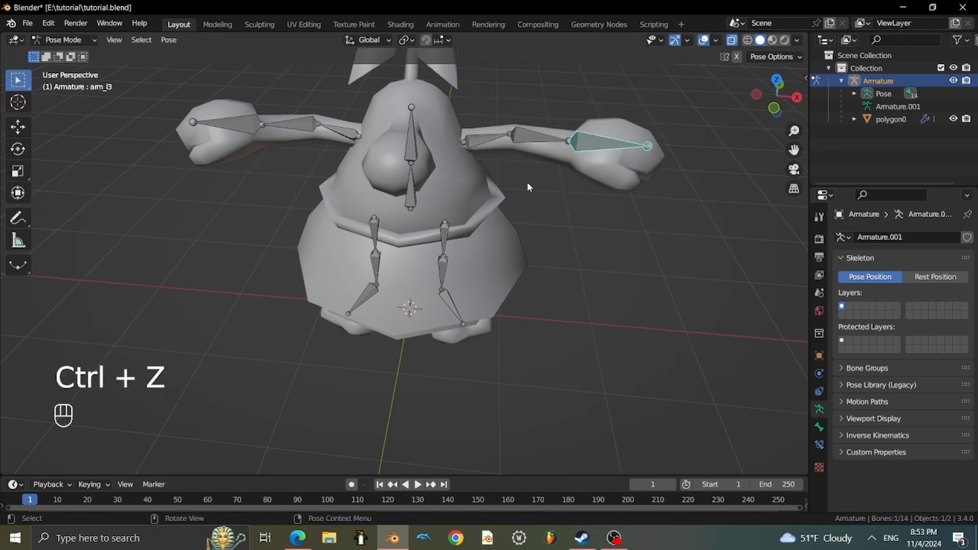
# Try an Inverse Kinematics bone constraint on the arm_l3 bone without a target, and remove it again.
pyautogui.moveTo(526, 188); pyautogui.dragTo(560, 167, button='middle')
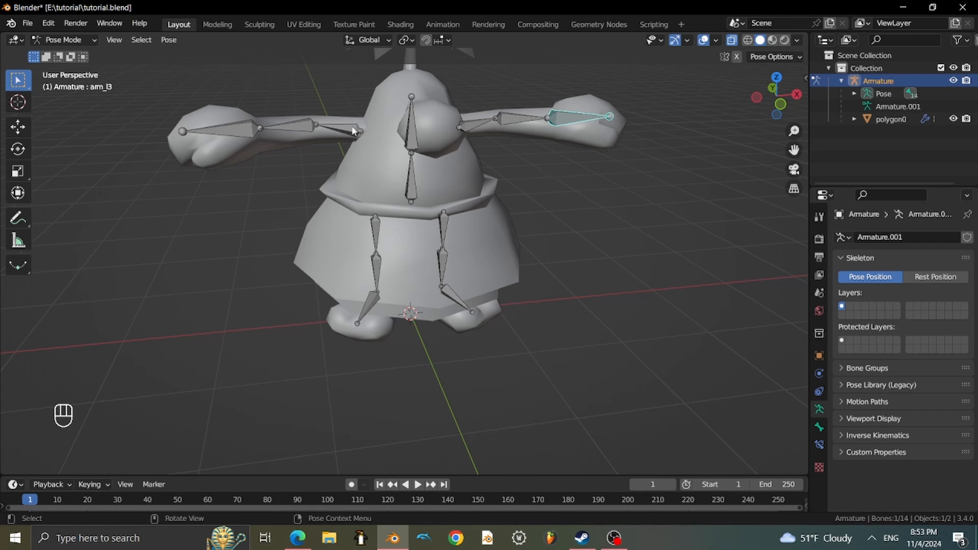
pyautogui.click(81, 40)
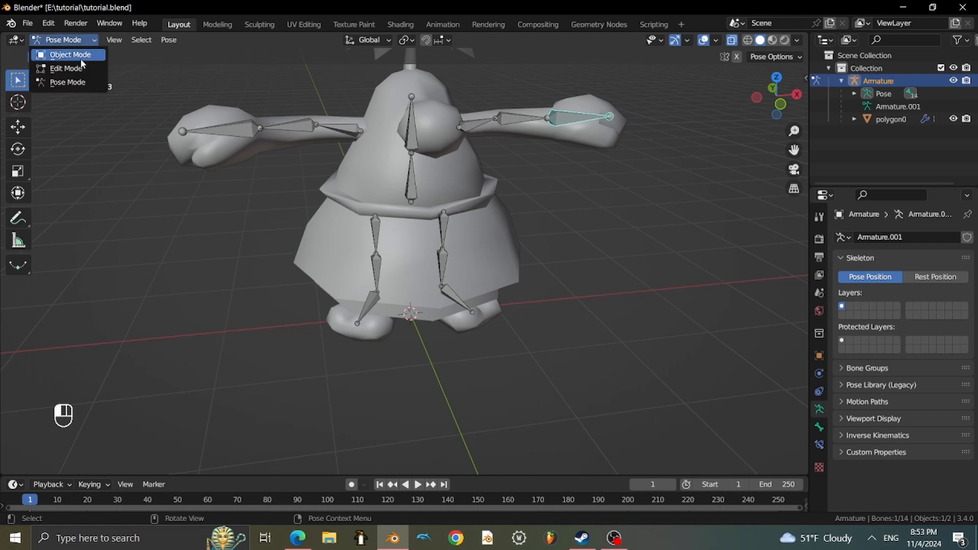
pyautogui.click(819, 427)
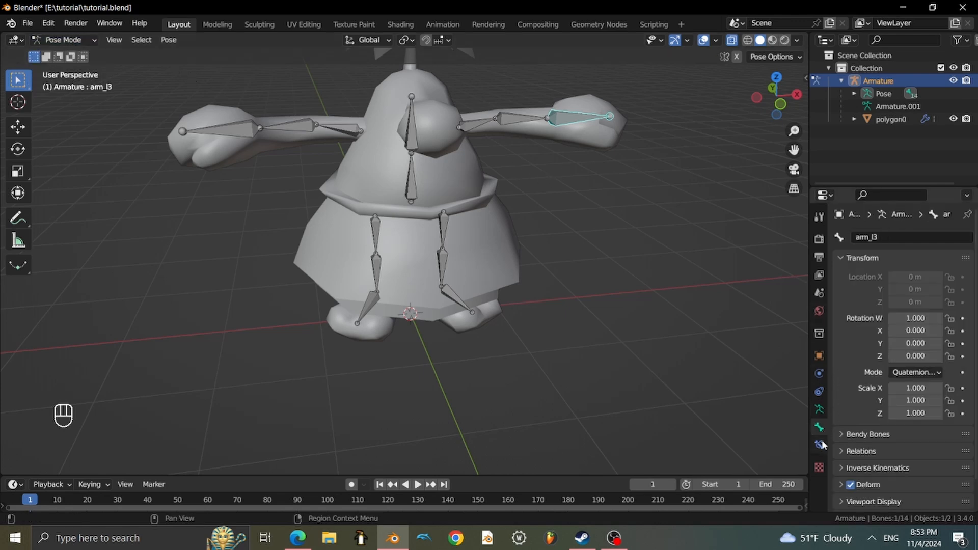
pyautogui.click(819, 445)
pyautogui.click(869, 238)
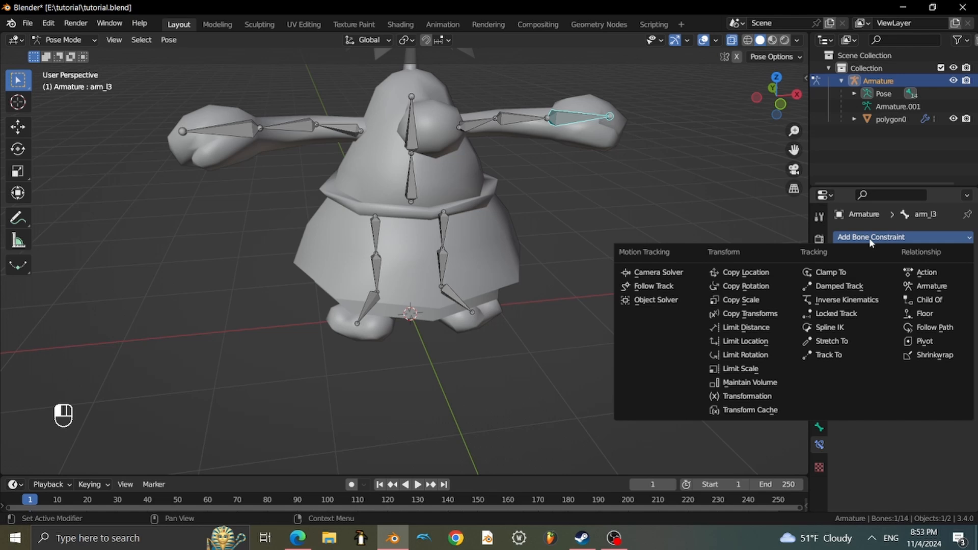
pyautogui.click(840, 302)
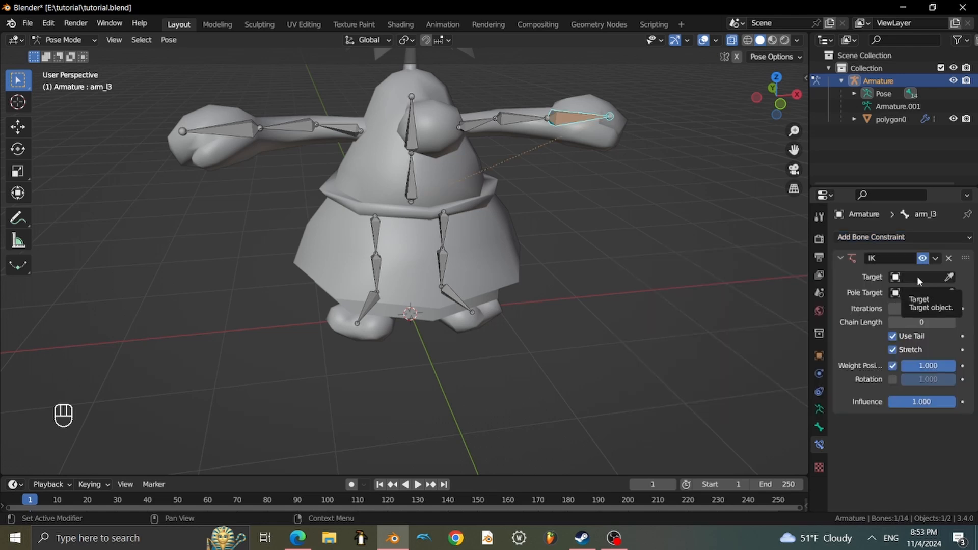
pyautogui.moveTo(701, 280); pyautogui.dragTo(589, 216, button='middle')
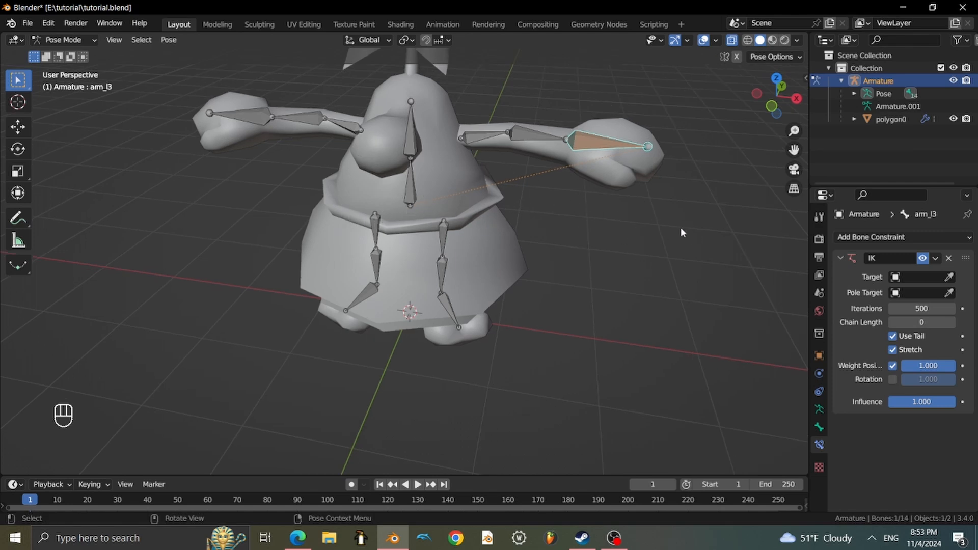
pyautogui.moveTo(682, 233); pyautogui.dragTo(632, 225, button='middle')
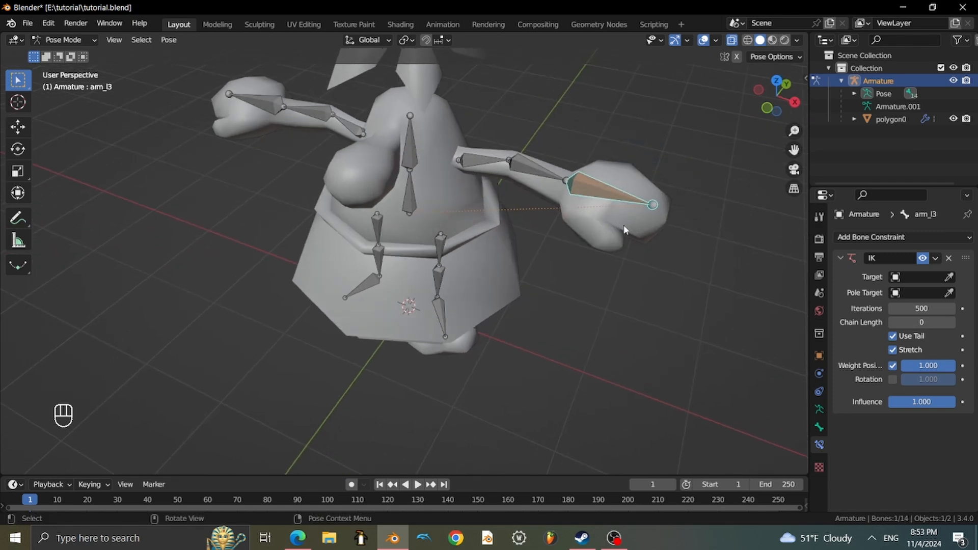
pyautogui.click(948, 257)
pyautogui.click(772, 57)
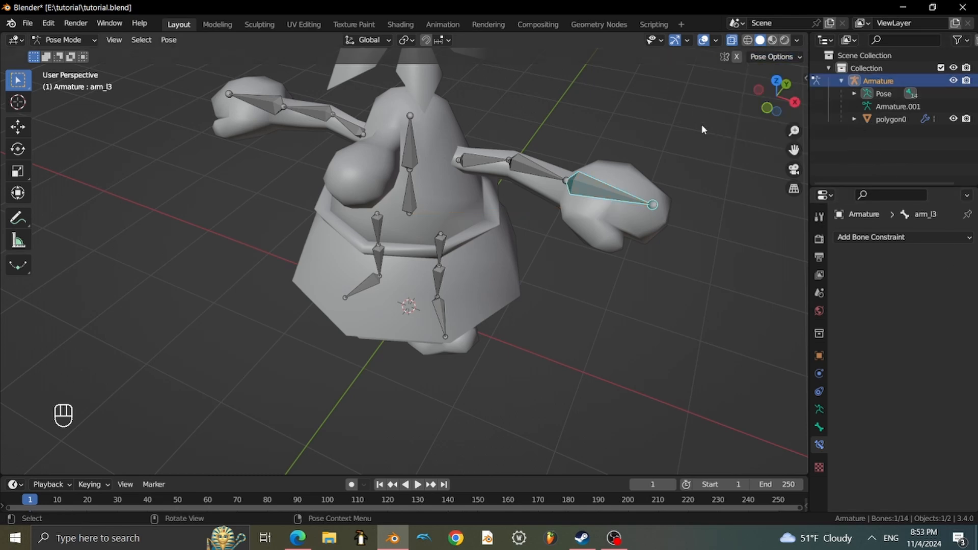
pyautogui.moveTo(655, 195); pyautogui.dragTo(682, 183, button='middle')
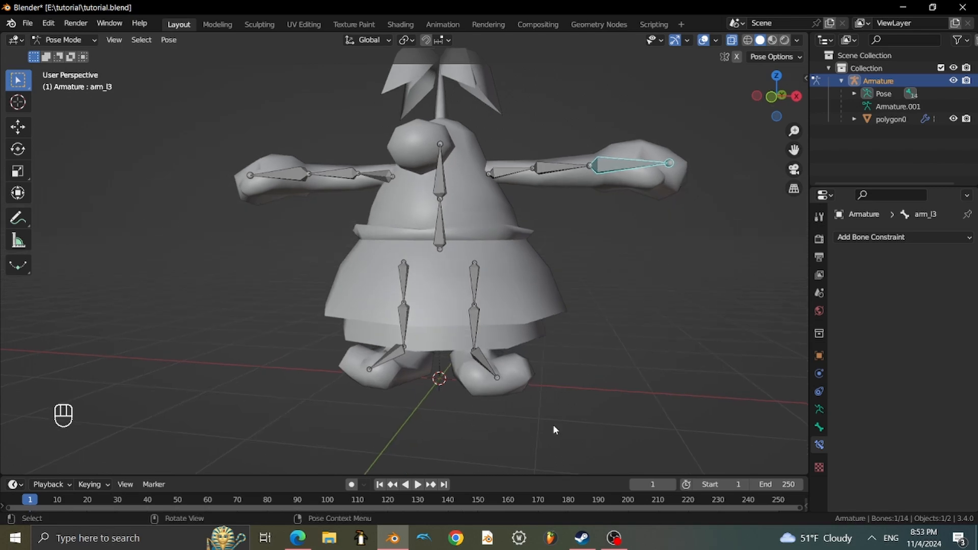
# Split off an area below the 3D viewport, set it to the Timeline editor and make it taller.
pyautogui.moveTo(537, 474)
pyautogui.mouseDown()
pyautogui.moveTo(535, 461)
pyautogui.moveTo(536, 477)
pyautogui.mouseUp()
pyautogui.moveTo(669, 391); pyautogui.dragTo(713, 418, button='middle')
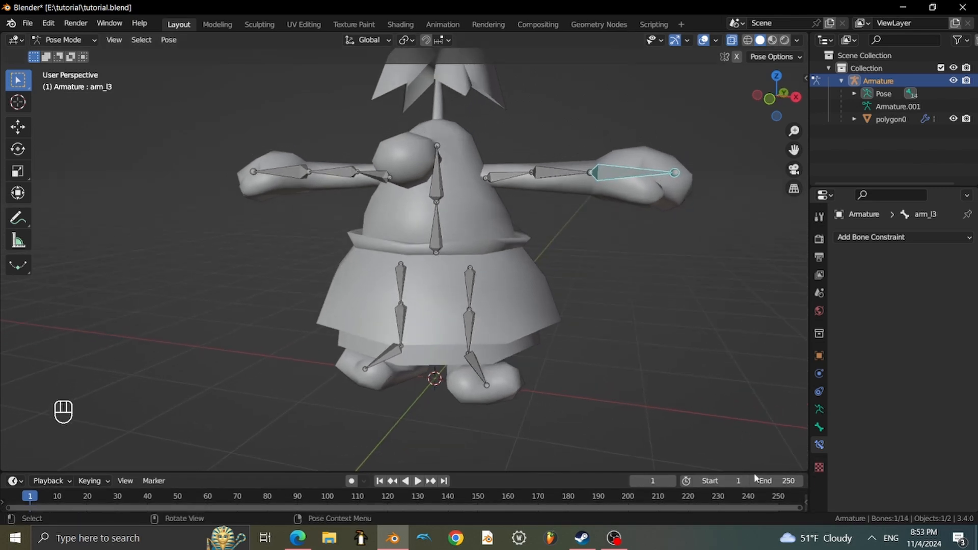
pyautogui.moveTo(531, 476); pyautogui.dragTo(587, 442)
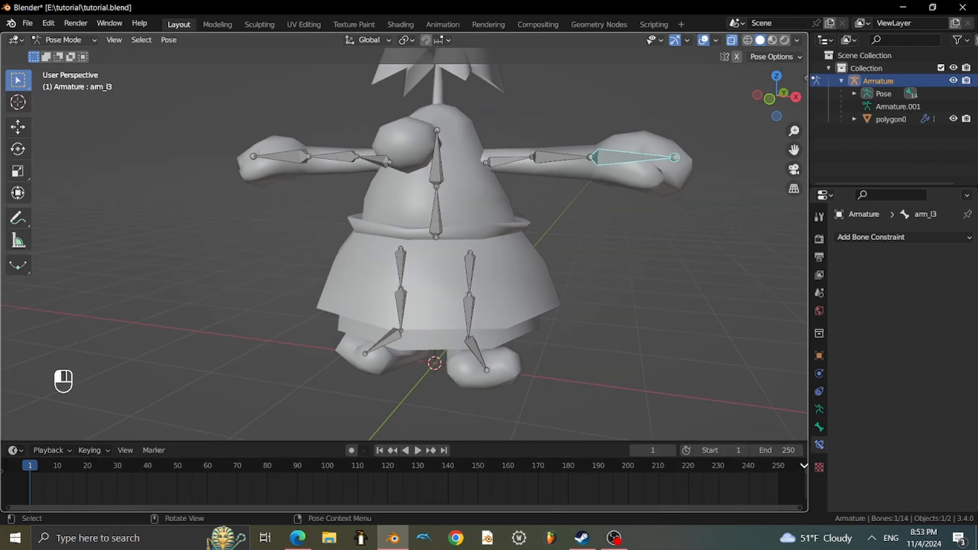
pyautogui.moveTo(804, 439)
pyautogui.mouseDown()
pyautogui.moveTo(804, 498)
pyautogui.moveTo(794, 437)
pyautogui.mouseUp()
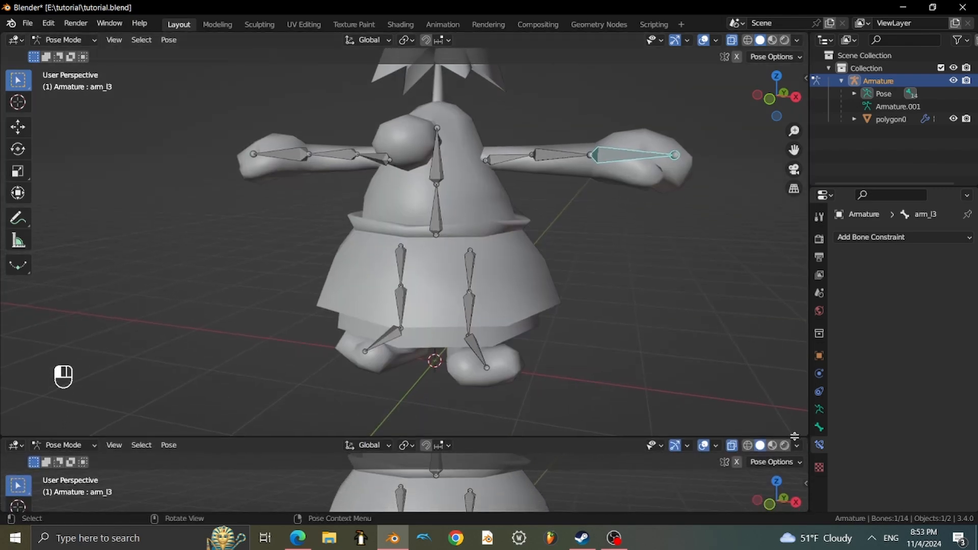
pyautogui.click(18, 446)
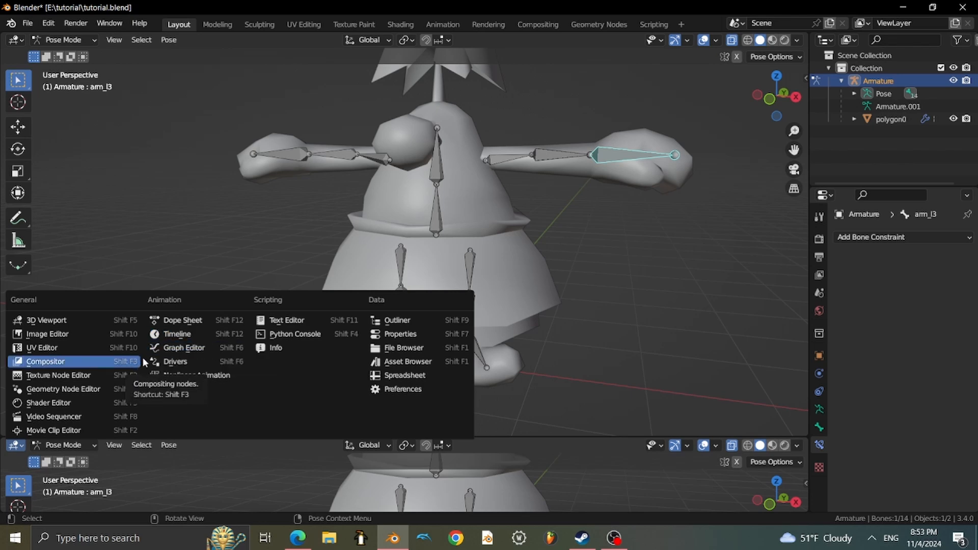
pyautogui.click(169, 334)
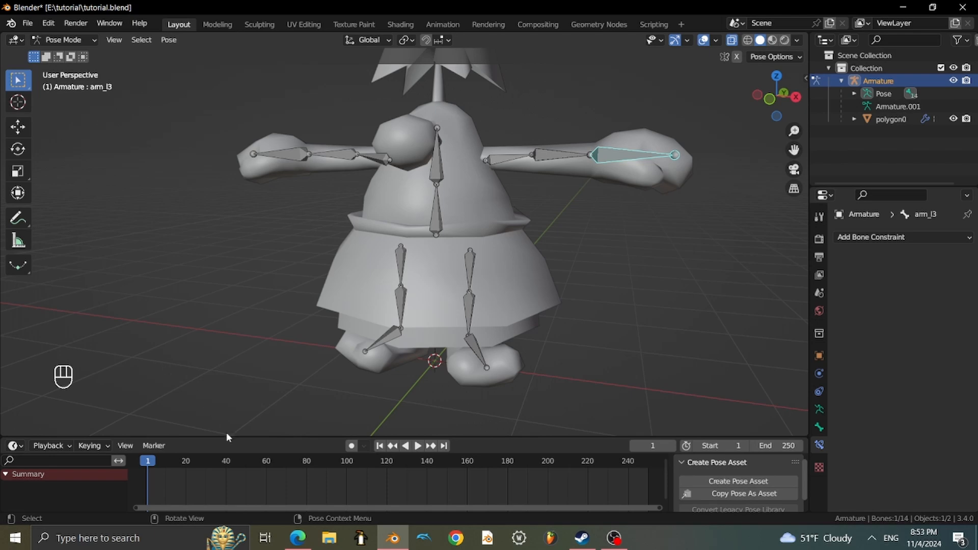
pyautogui.moveTo(230, 437); pyautogui.dragTo(230, 387)
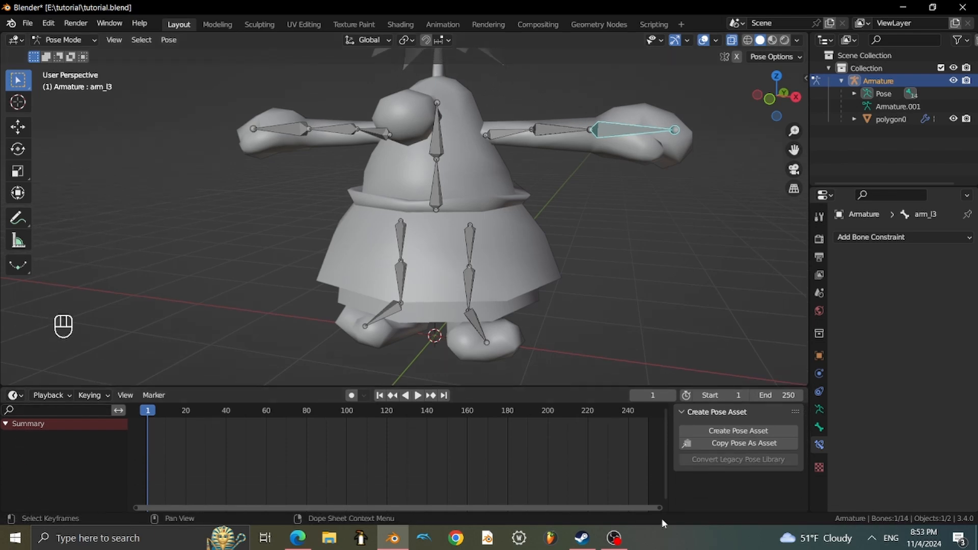
# Split the Timeline horizontally, set the lower area to the Nonlinear Animation editor and enlarge both animation areas.
pyautogui.moveTo(805, 511); pyautogui.dragTo(799, 462)
pyautogui.click(16, 470)
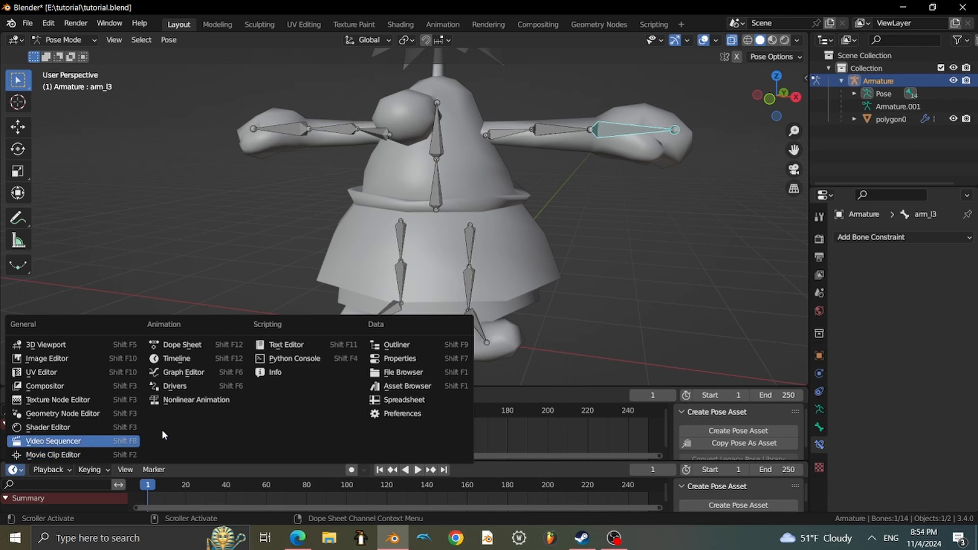
pyautogui.click(191, 406)
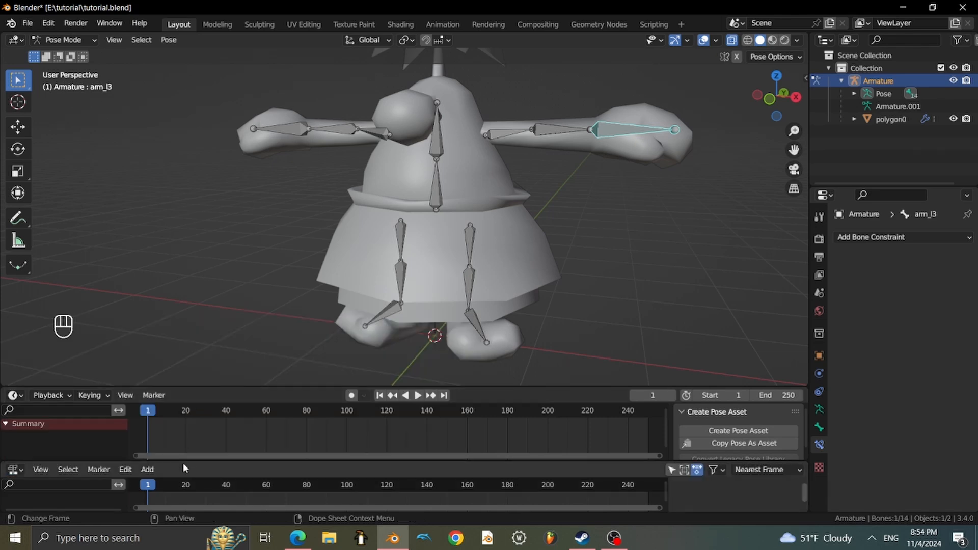
pyautogui.moveTo(184, 463); pyautogui.dragTo(191, 434)
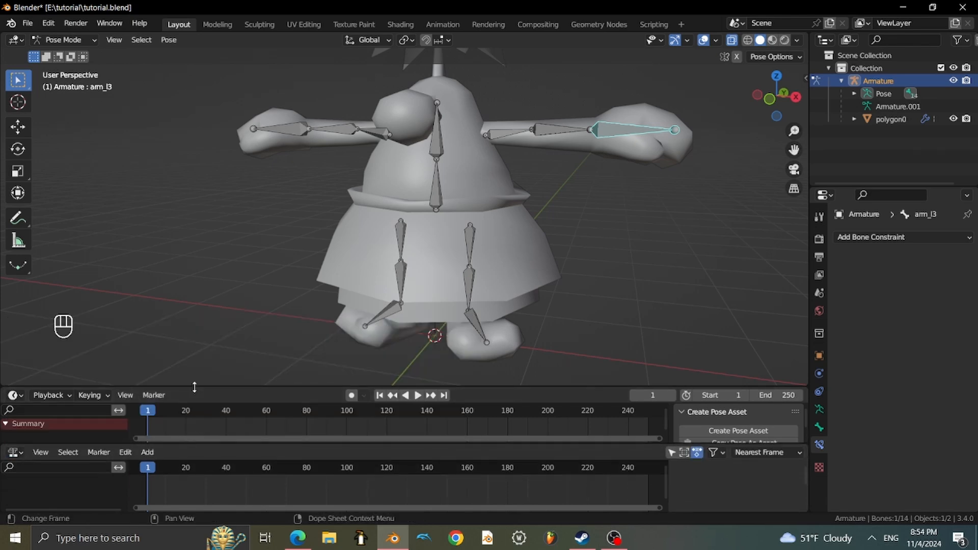
pyautogui.moveTo(195, 387); pyautogui.dragTo(194, 379)
# Deselect the armature's bones and enable Auto Keying in the Timeline.
pyautogui.press(';')
pyautogui.moveTo(575, 218)
pyautogui.mouseDown(button='middle')
pyautogui.moveTo(592, 216)
pyautogui.moveTo(580, 208)
pyautogui.mouseUp(button='middle')
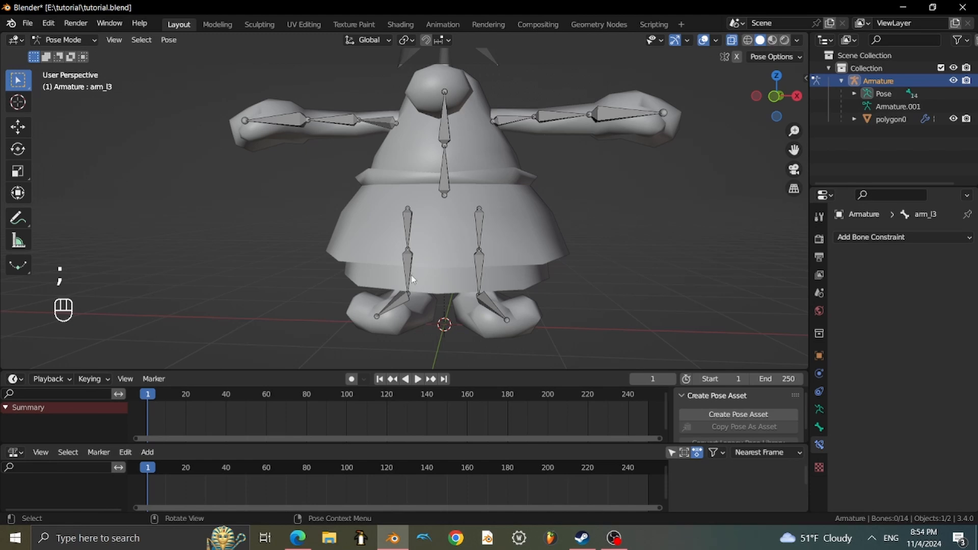
pyautogui.scroll(-2, 308, 324)
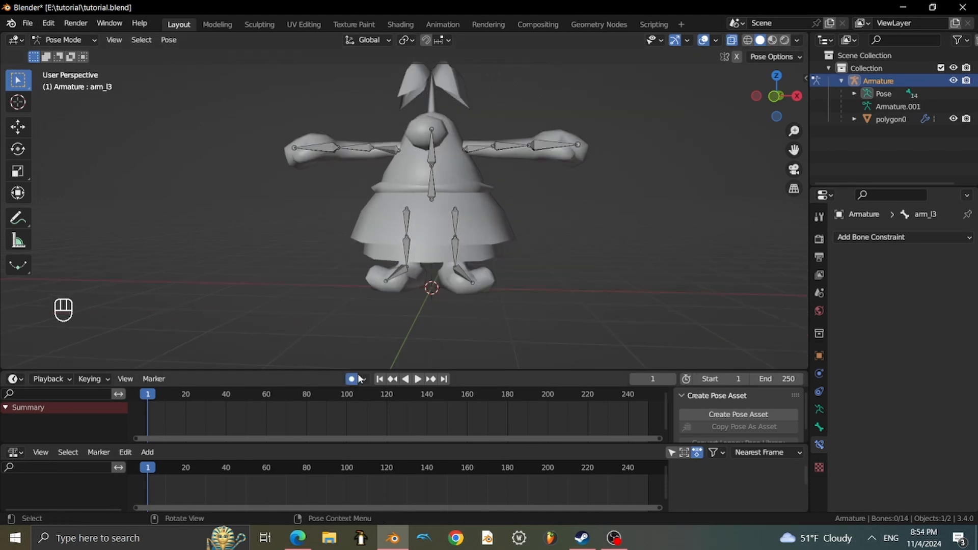
pyautogui.scroll(2, 428, 328)
pyautogui.keyDown('shift'); pyautogui.moveTo(431, 317); pyautogui.dragTo(398, 283, button='middle'); pyautogui.keyUp('shift')
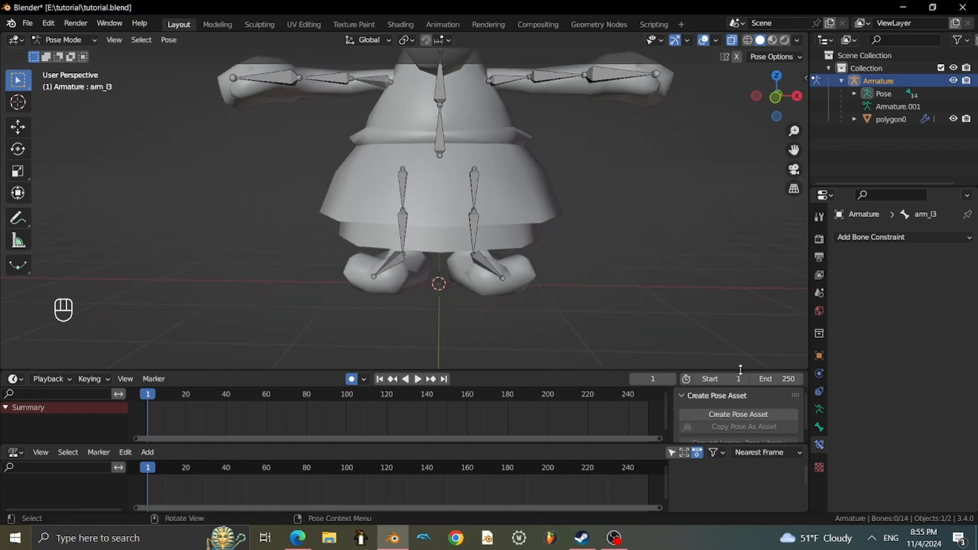
# Set the scene's output frame rate to 60 fps.
pyautogui.click(819, 275)
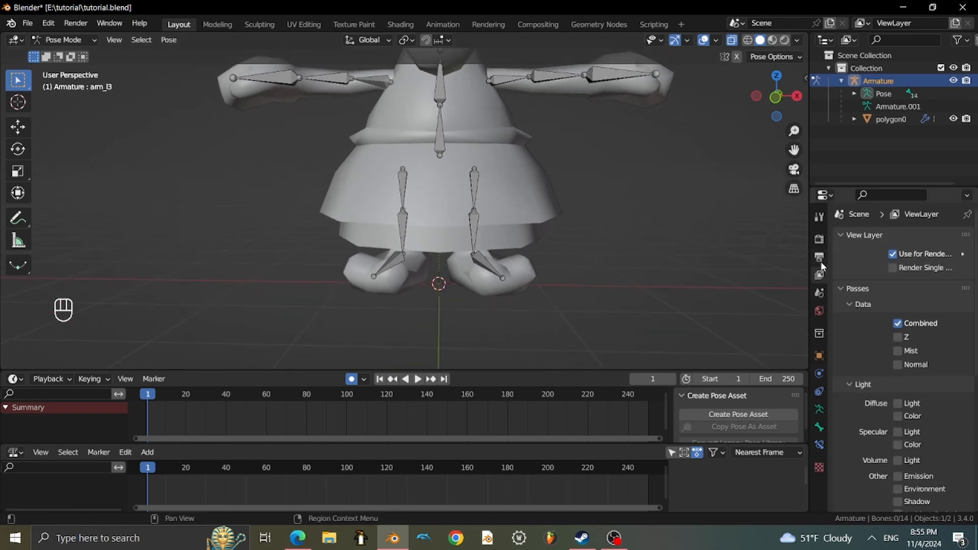
pyautogui.click(819, 257)
pyautogui.scroll(-3, 907, 293)
pyautogui.click(920, 293)
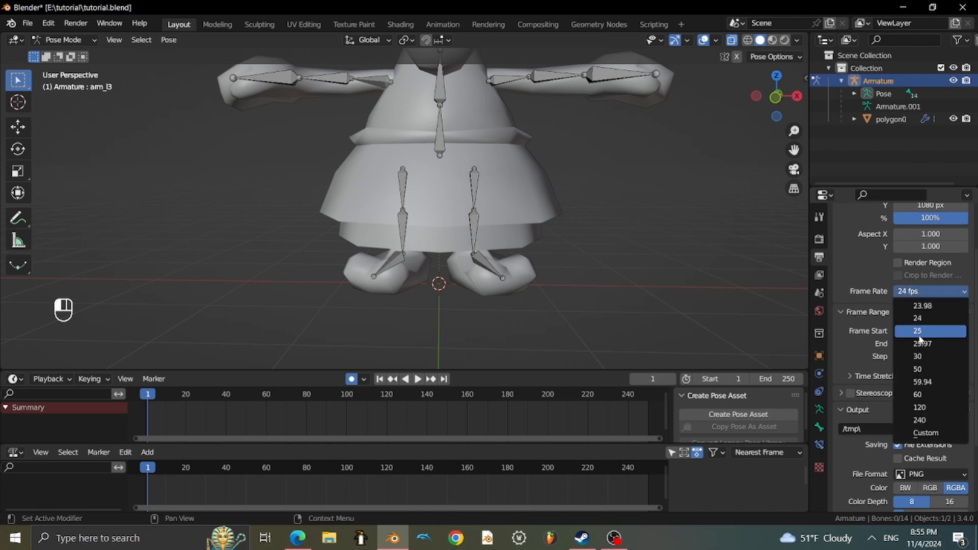
pyautogui.click(930, 398)
# Rotate the leg_r3 bone around the global Z axis at frame 1 so the foot points forward.
pyautogui.moveTo(579, 254); pyautogui.dragTo(561, 229, button='middle')
pyautogui.scroll(2, 567, 265)
pyautogui.click(380, 252)
pyautogui.scroll(-4, 389, 259)
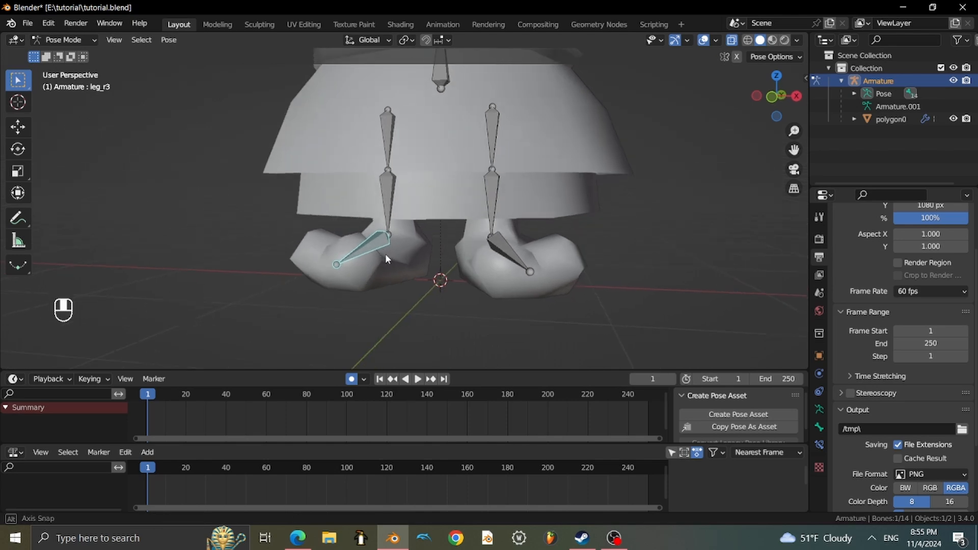
pyautogui.scroll(2, 428, 244)
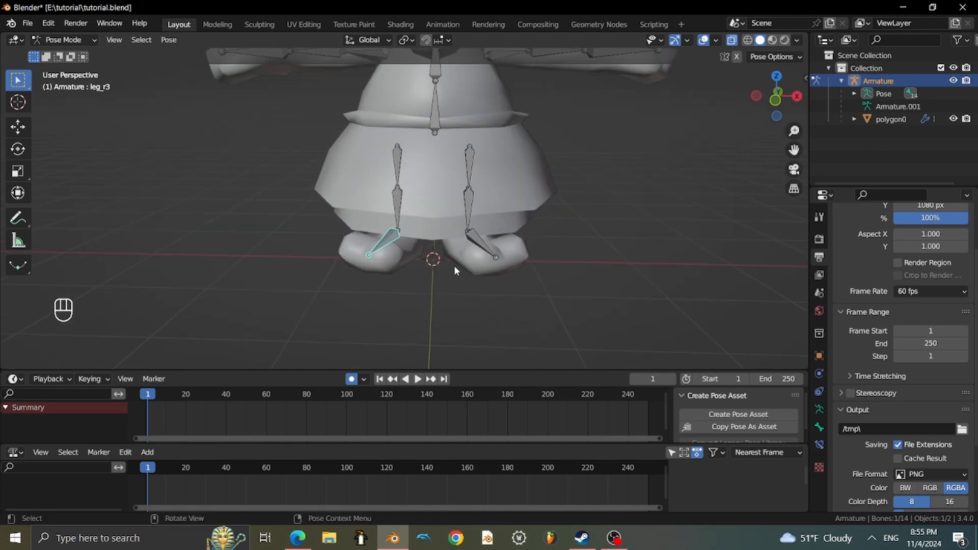
pyautogui.moveTo(455, 271)
pyautogui.mouseDown(button='middle')
pyautogui.moveTo(463, 253)
pyautogui.moveTo(451, 258)
pyautogui.mouseUp(button='middle')
pyautogui.scroll(1, 450, 275)
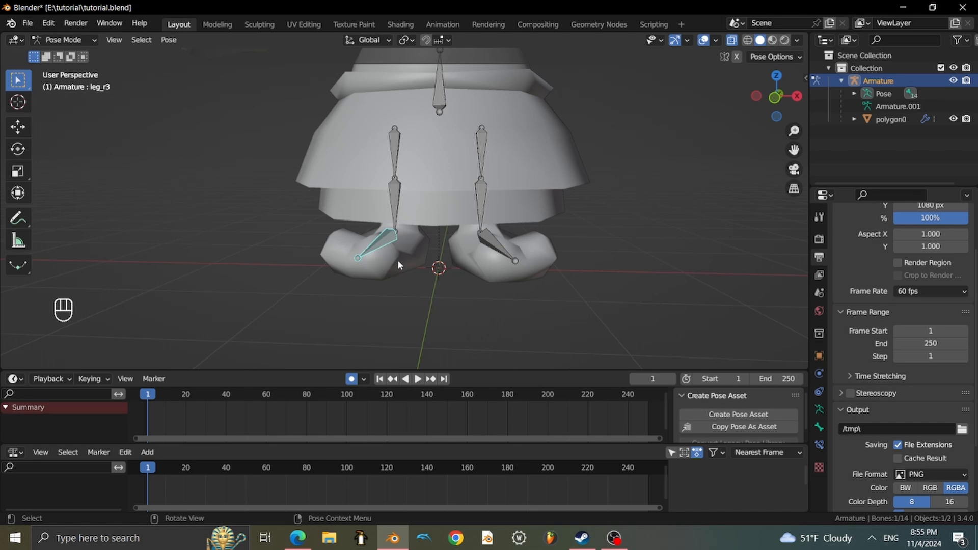
pyautogui.scroll(1, 400, 266)
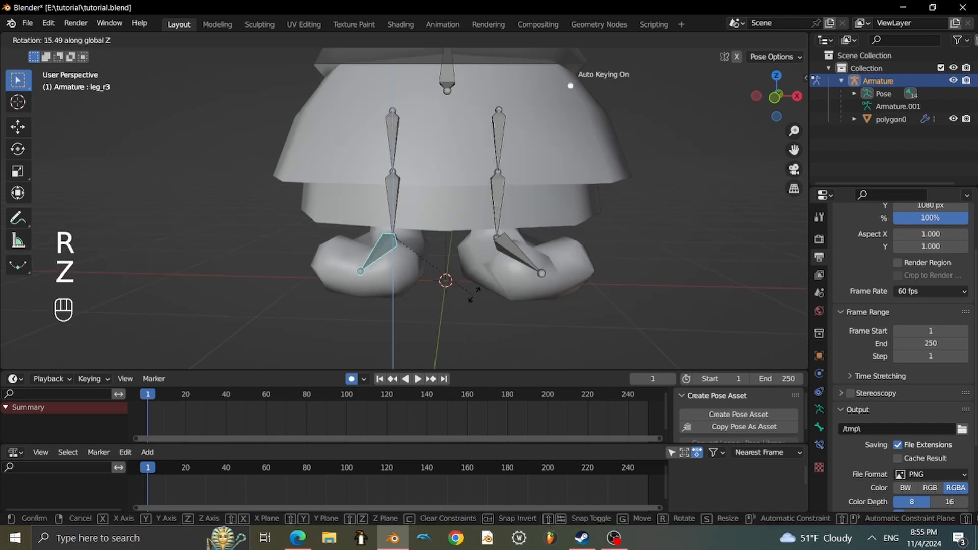
pyautogui.click(495, 273)
# Rotate the leg_l3 bone around the global Z axis at frame 1 so the left foot points forward.
pyautogui.click(535, 265)
pyautogui.press('r')
pyautogui.press('z')
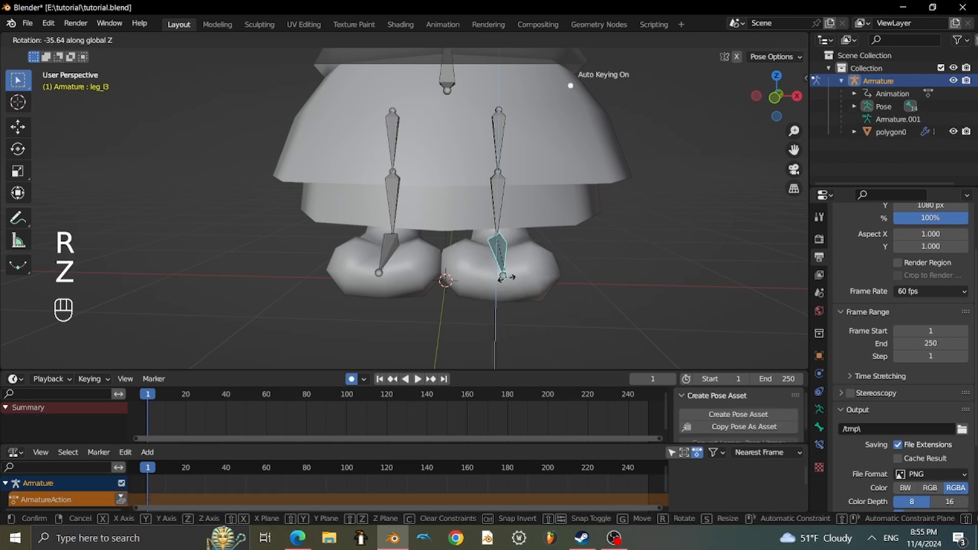
pyautogui.click(514, 280)
# Lower both arms at frame 1 by moving the arm_l3 and arm_r3 bones down towards the character's sides.
pyautogui.moveTo(516, 281)
pyautogui.mouseDown(button='middle')
pyautogui.moveTo(351, 281)
pyautogui.moveTo(573, 285)
pyautogui.moveTo(500, 280)
pyautogui.mouseUp(button='middle')
pyautogui.scroll(-2, 575, 287)
pyautogui.scroll(-2, 500, 280)
pyautogui.keyDown('shift'); pyautogui.moveTo(493, 205); pyautogui.dragTo(499, 260, button='middle'); pyautogui.keyUp('shift')
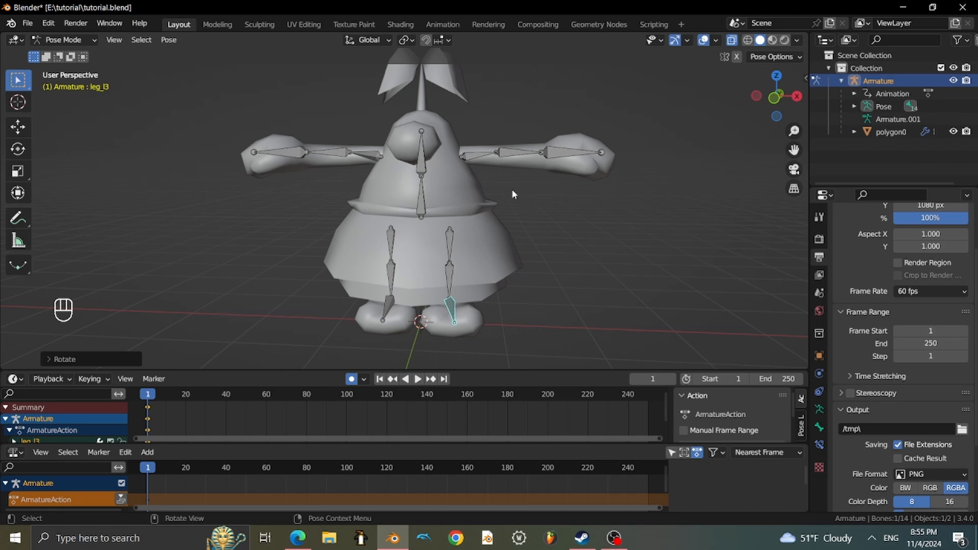
pyautogui.click(485, 156)
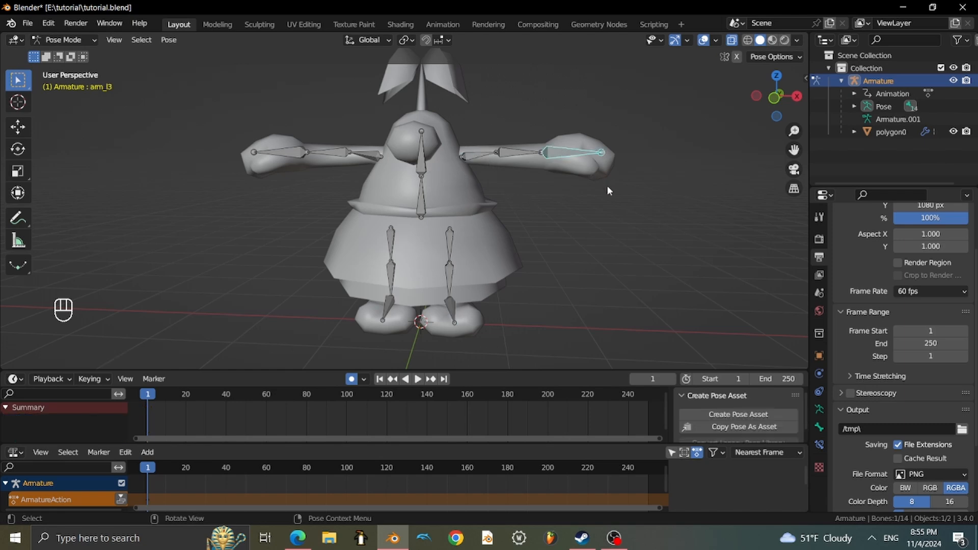
pyautogui.moveTo(607, 191); pyautogui.dragTo(614, 215, button='middle')
pyautogui.press('g')
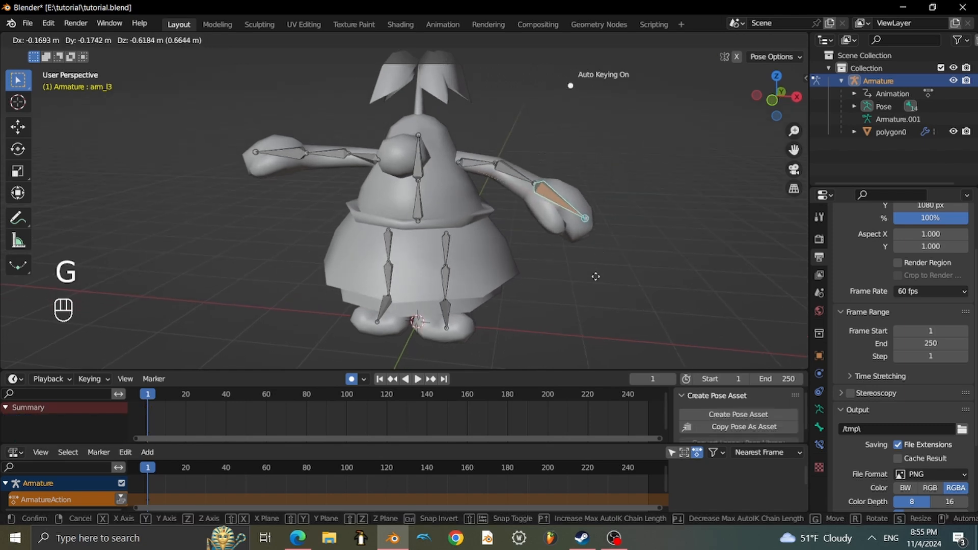
pyautogui.click(577, 308)
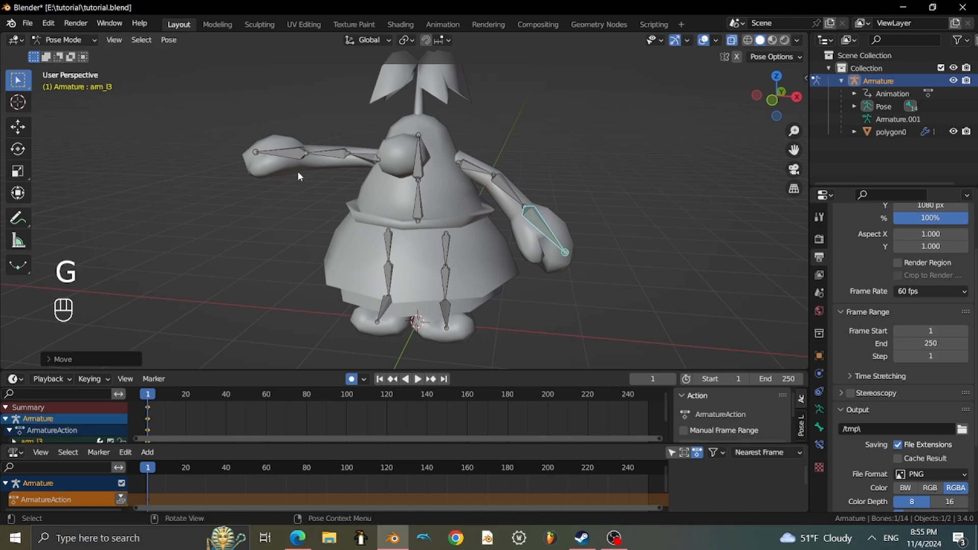
pyautogui.click(298, 171)
pyautogui.press('g')
pyautogui.click(290, 250)
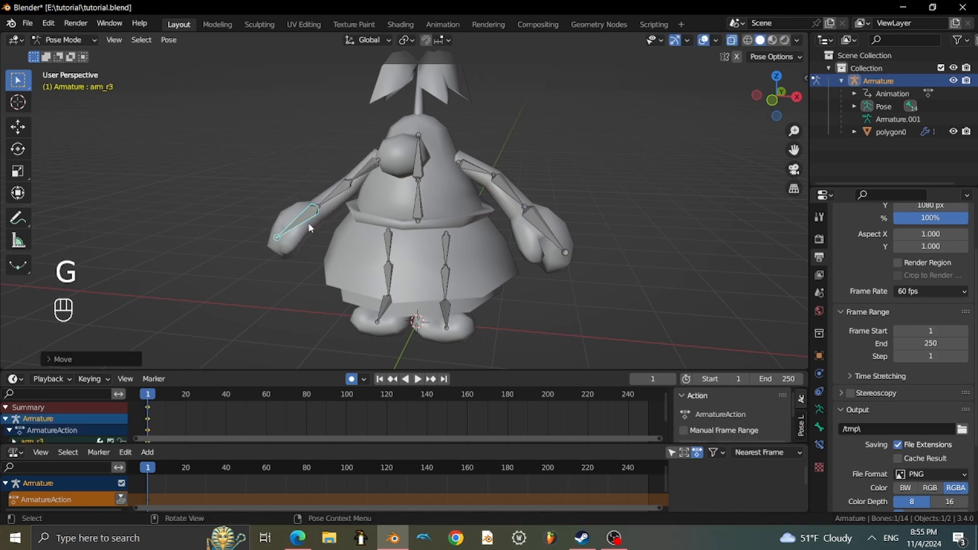
# Select the leg_l3 bone in the left foot for posing at frame 1.
pyautogui.moveTo(308, 222); pyautogui.dragTo(529, 205, button='middle')
pyautogui.scroll(2, 412, 213)
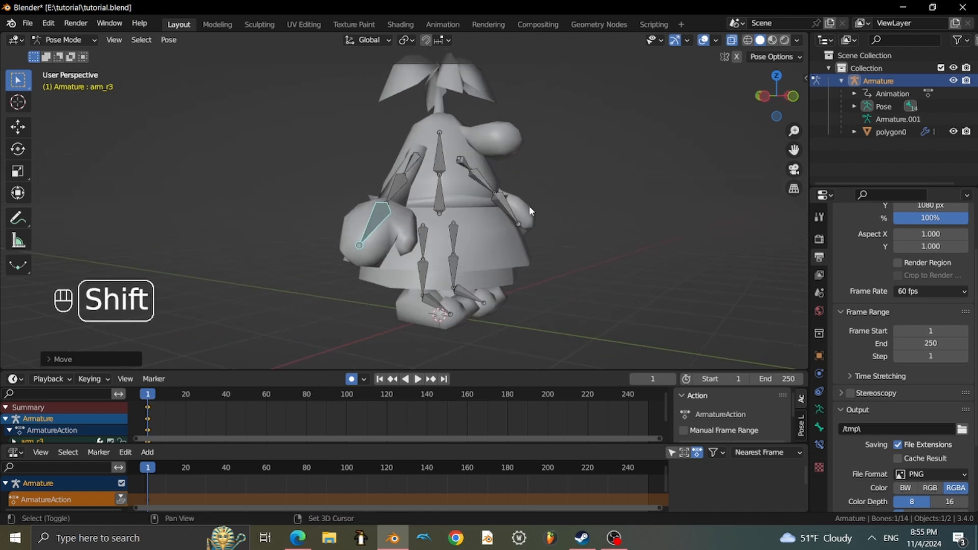
pyautogui.keyDown('shift'); pyautogui.moveTo(503, 245); pyautogui.dragTo(301, 184, button='middle'); pyautogui.keyUp('shift')
pyautogui.scroll(1, 453, 167)
pyautogui.scroll(1, 441, 219)
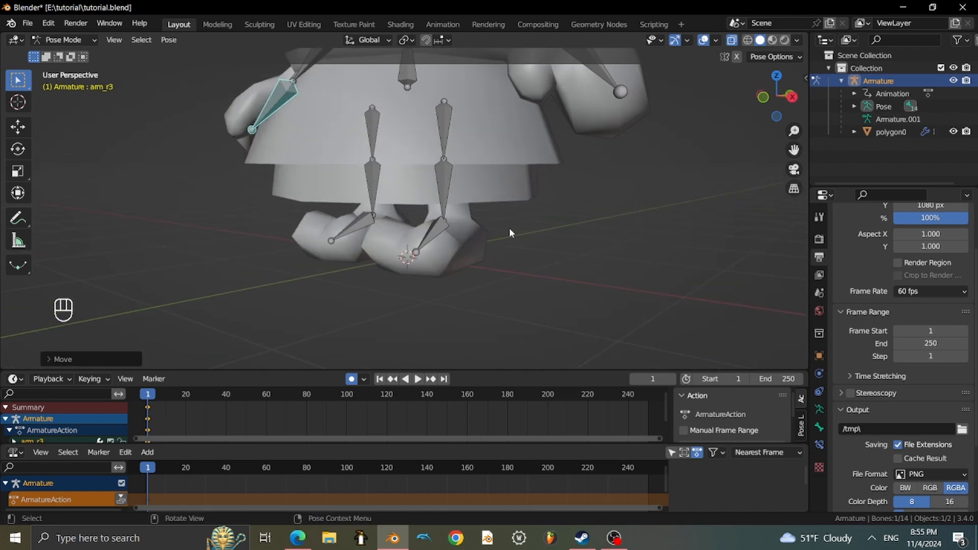
pyautogui.moveTo(509, 228)
pyautogui.mouseDown(button='middle')
pyautogui.moveTo(428, 231)
pyautogui.moveTo(558, 231)
pyautogui.moveTo(515, 230)
pyautogui.mouseUp(button='middle')
pyautogui.click(509, 248)
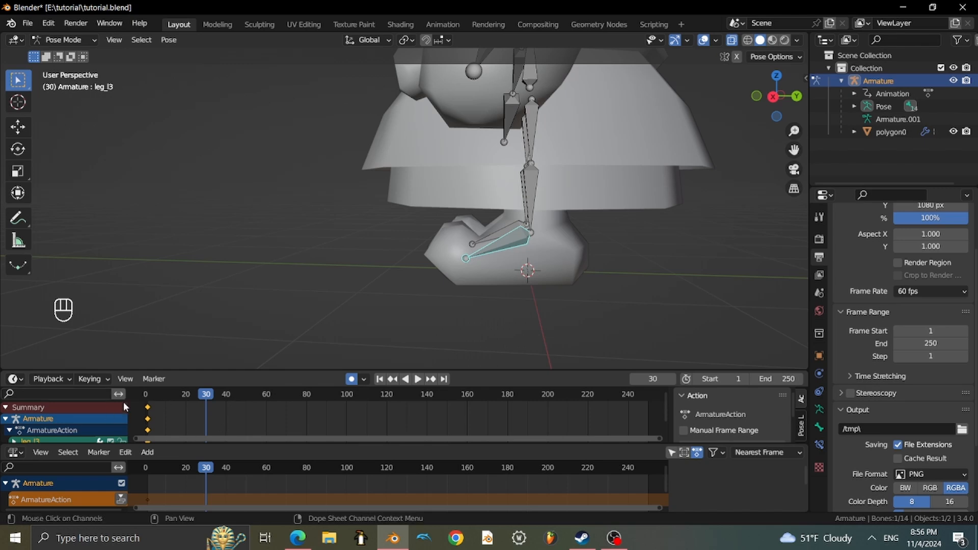
pyautogui.moveTo(482, 277)
pyautogui.mouseDown(button='middle')
pyautogui.moveTo(521, 270)
pyautogui.moveTo(500, 278)
pyautogui.moveTo(485, 248)
pyautogui.moveTo(497, 253)
pyautogui.moveTo(484, 277)
pyautogui.mouseUp(button='middle')
pyautogui.scroll(3, 491, 271)
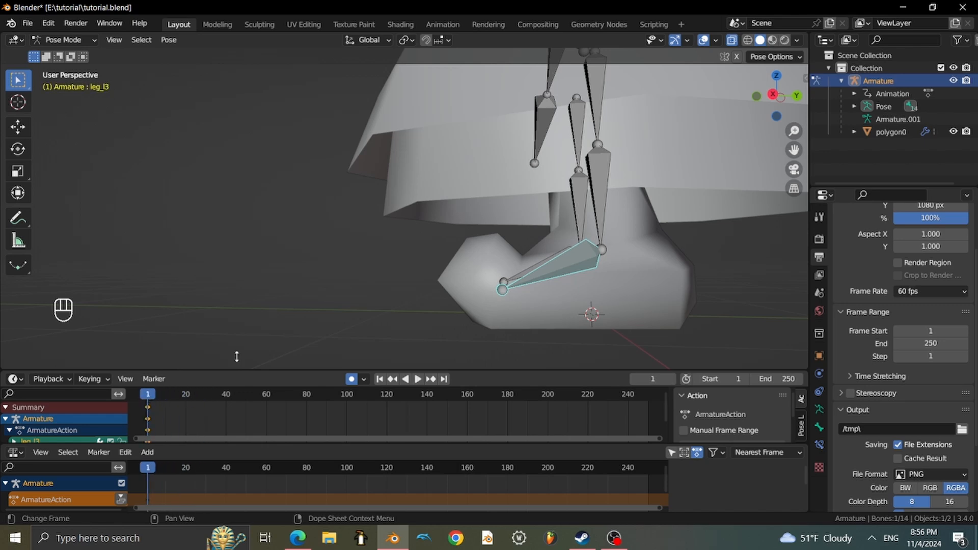
pyautogui.press('g')
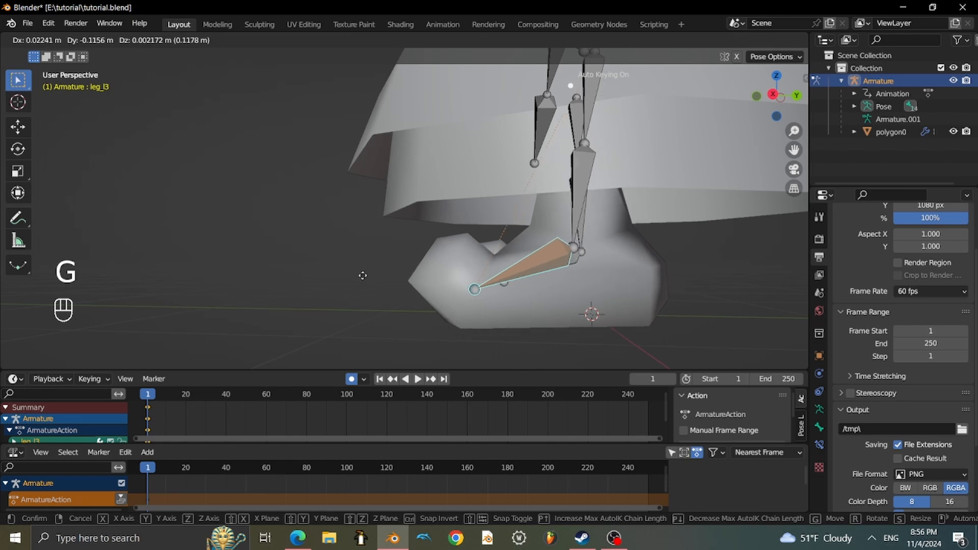
pyautogui.click(283, 251)
pyautogui.hotkey('ctrl', 'z')
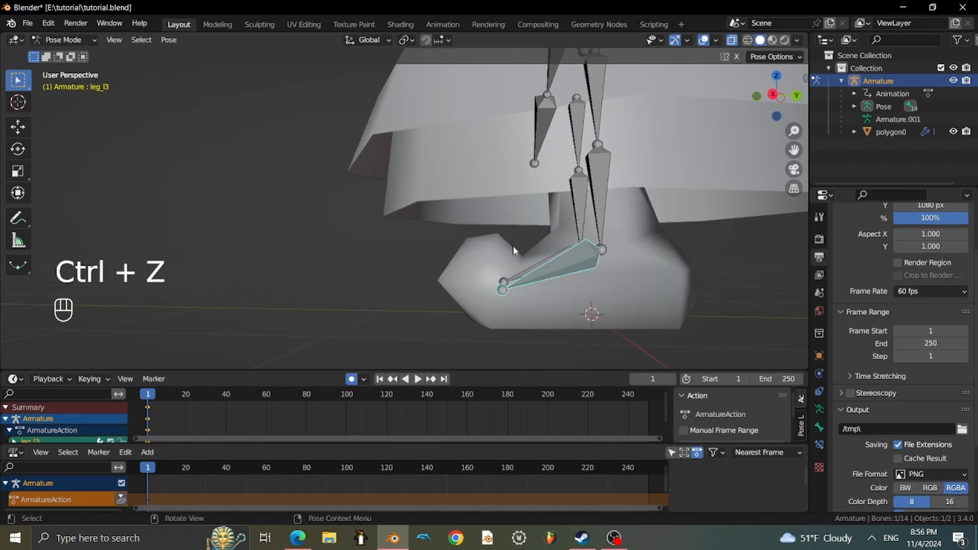
# Move the leg_l3 bone forward and up at frame 1 so the left leg bends into a raised step.
pyautogui.moveTo(519, 248); pyautogui.dragTo(423, 250, button='middle')
pyautogui.press('g')
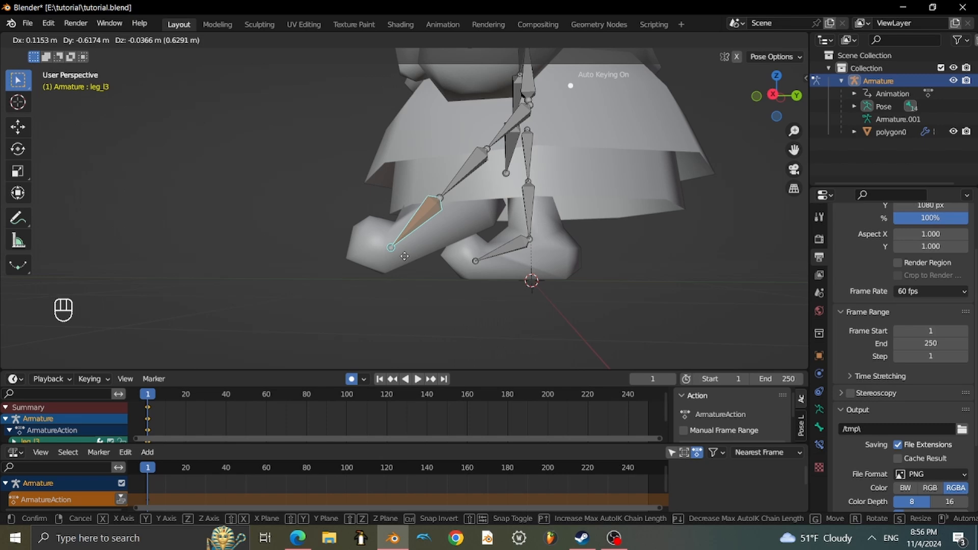
pyautogui.click(405, 256)
pyautogui.press('g')
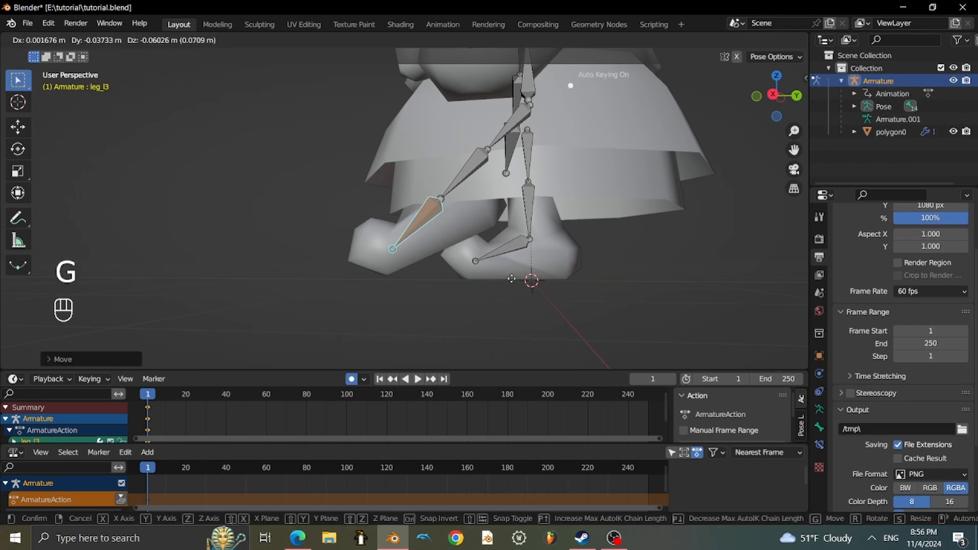
pyautogui.click(485, 291)
pyautogui.press('g')
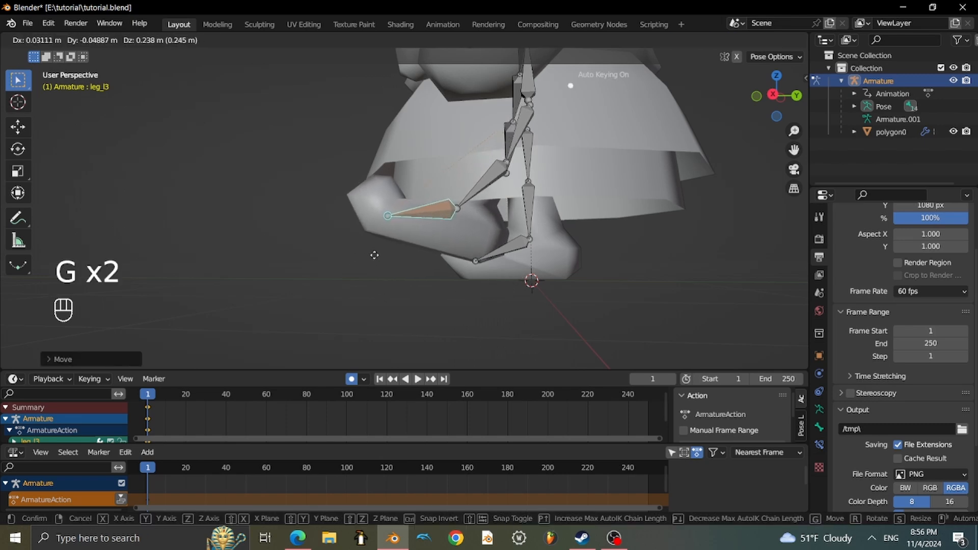
pyautogui.click(371, 253)
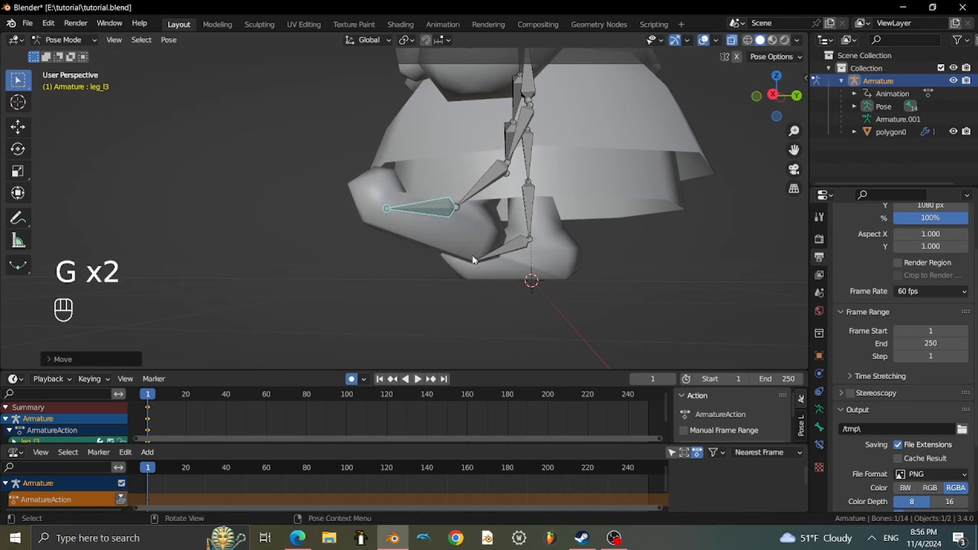
# Move the leg_r3 bone backward at frame 1 so the right leg trails behind the body.
pyautogui.click(506, 248)
pyautogui.press('g')
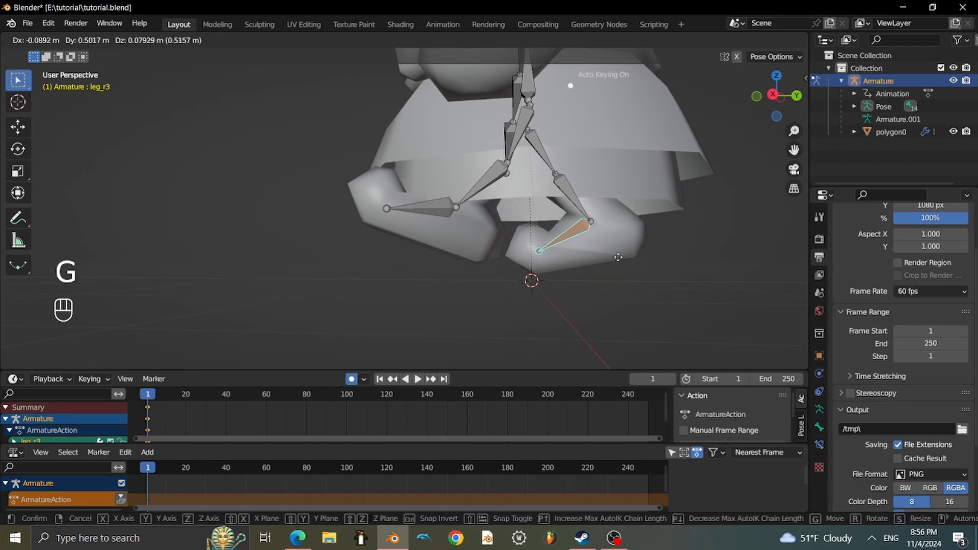
pyautogui.click(652, 270)
# Rotate the trailing leg_r3 bone about -8° around the global Z axis at frame 1.
pyautogui.moveTo(653, 270); pyautogui.dragTo(539, 239, button='middle')
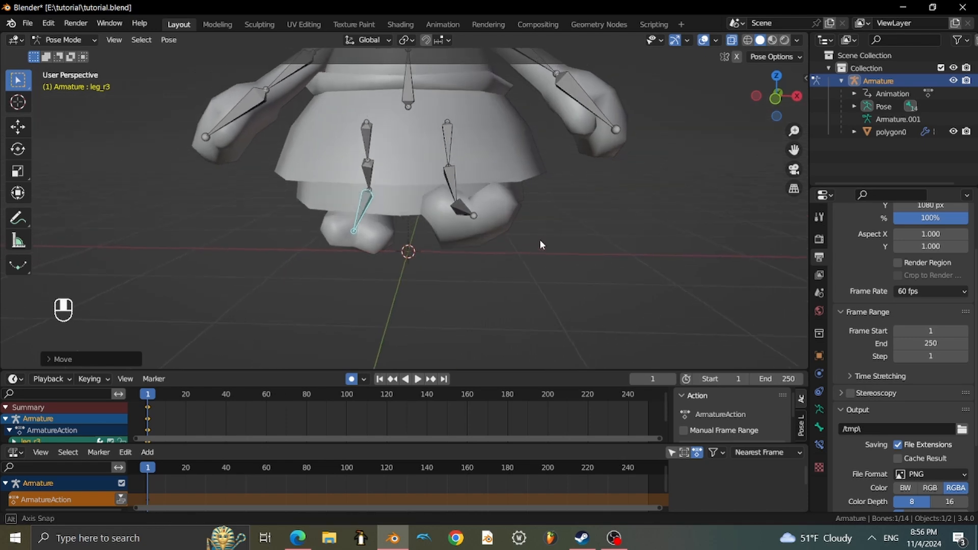
pyautogui.press('g')
pyautogui.press('r')
pyautogui.hotkey('ctrl', 'z')
pyautogui.press('r')
pyautogui.press('z')
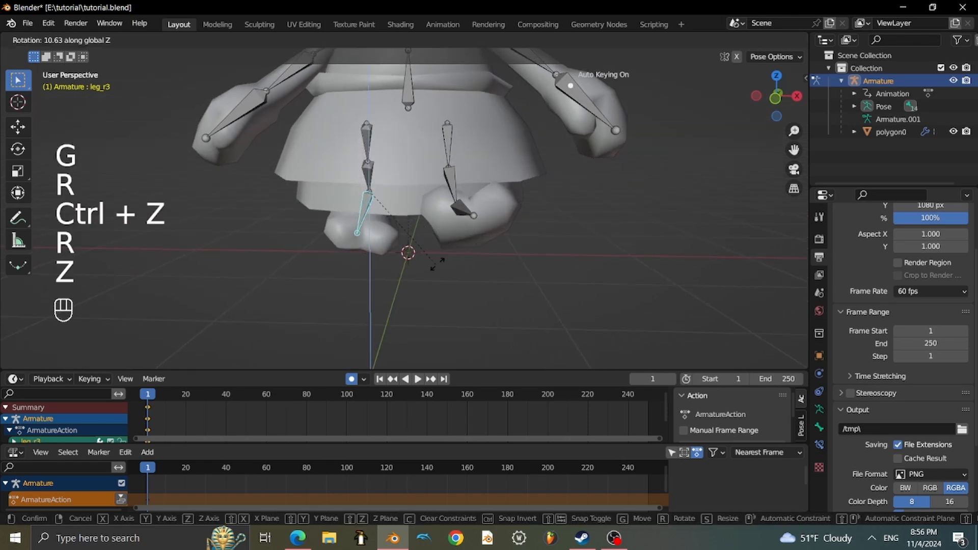
pyautogui.press('x')
pyautogui.press('z')
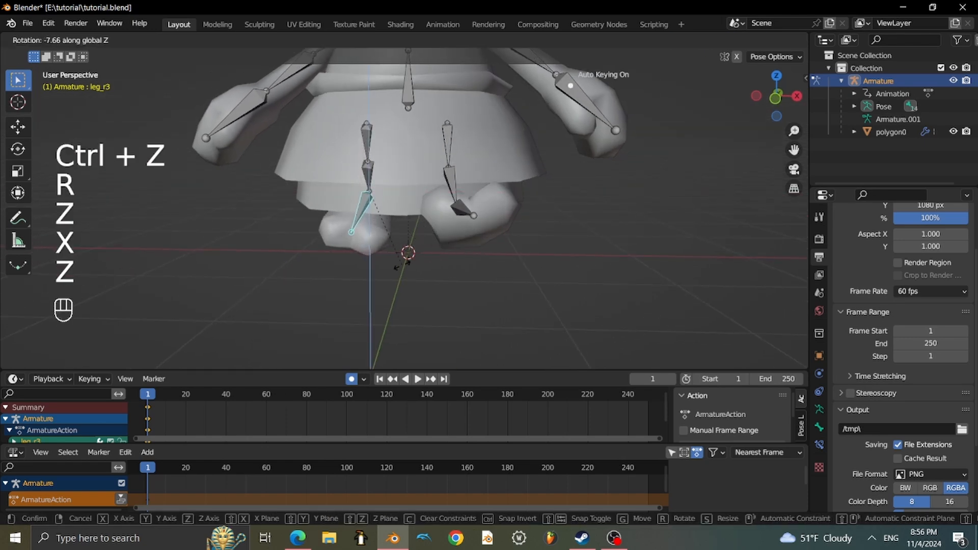
pyautogui.click(402, 265)
# Rotate the leg_r3 bone around the global Y axis to straighten the trailing right foot.
pyautogui.moveTo(409, 244); pyautogui.dragTo(450, 222, button='middle')
pyautogui.scroll(1, 410, 243)
pyautogui.press('r')
pyautogui.press('x')
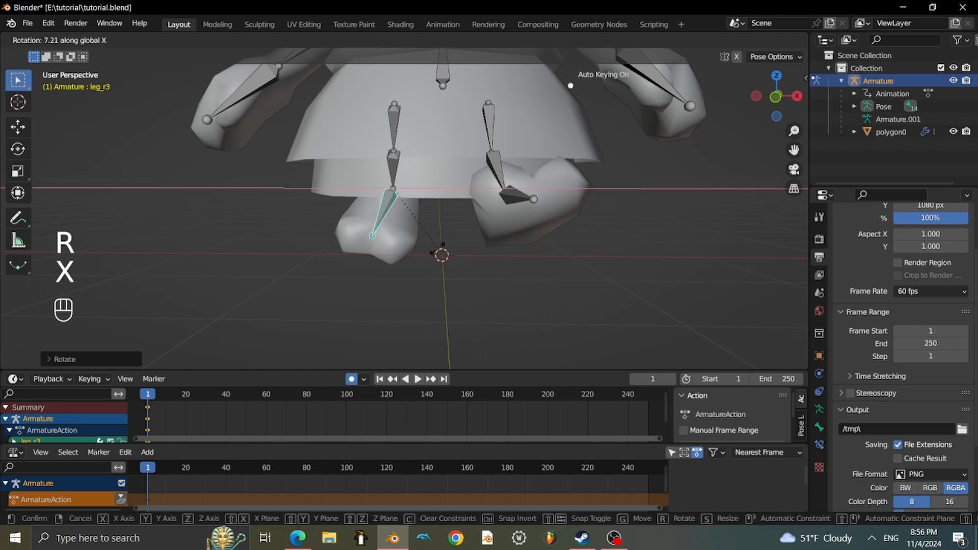
pyautogui.press('y')
pyautogui.click(454, 252)
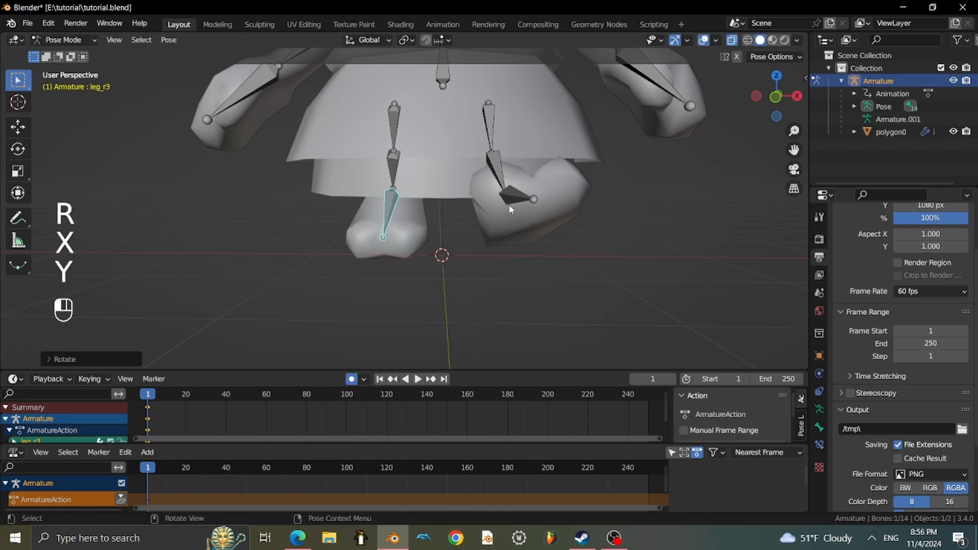
# Rotate the leg_l3 bone around the global Z axis so the raised left foot points forward.
pyautogui.click(517, 196)
pyautogui.moveTo(518, 196); pyautogui.dragTo(490, 203, button='middle')
pyautogui.press('r')
pyautogui.press('z')
pyautogui.click(464, 244)
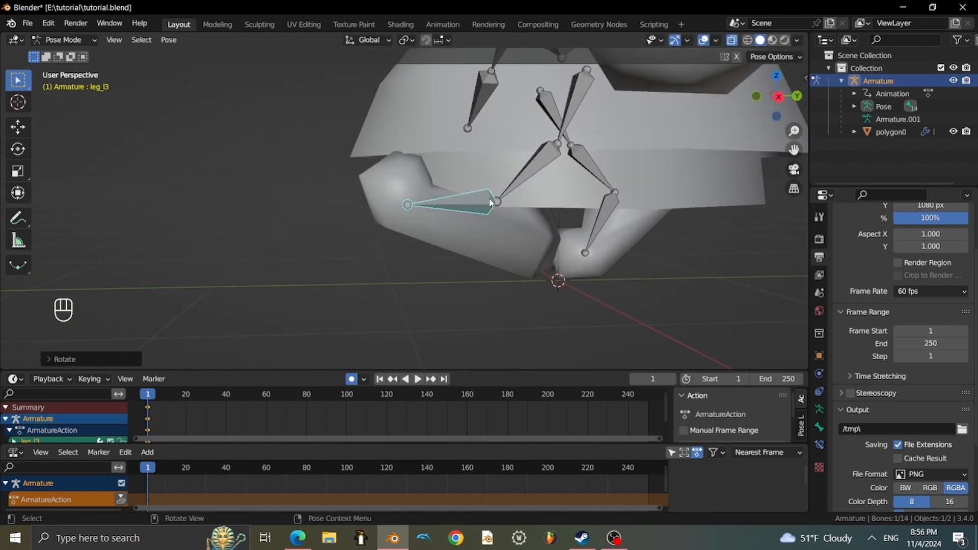
# Reposition the raised left foot at frame 1 by moving the leg_l3 bone.
pyautogui.press('g')
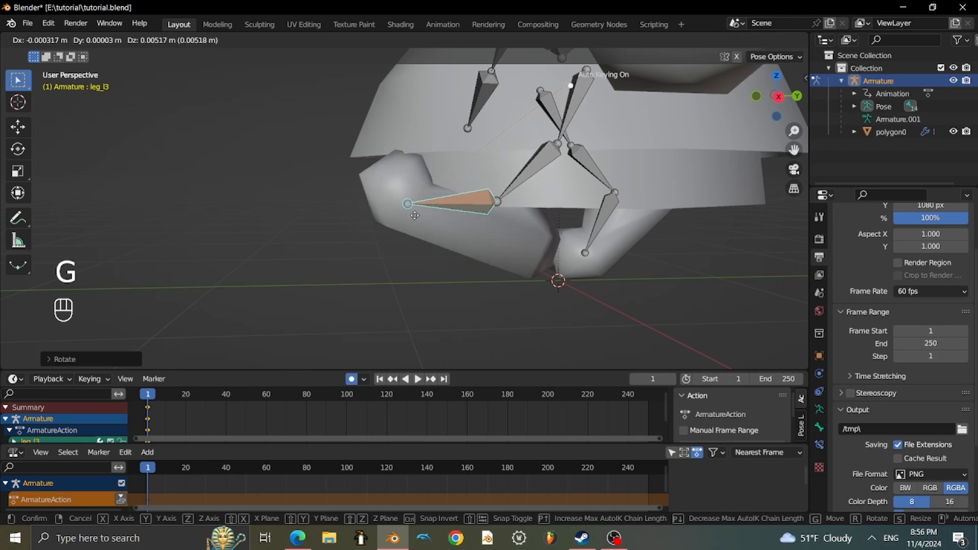
pyautogui.click(433, 231)
pyautogui.moveTo(464, 150); pyautogui.dragTo(543, 175, button='middle')
pyautogui.moveTo(557, 220); pyautogui.dragTo(389, 164, button='middle')
pyautogui.moveTo(466, 222); pyautogui.dragTo(460, 274, button='middle')
pyautogui.press('g')
pyautogui.click(423, 292)
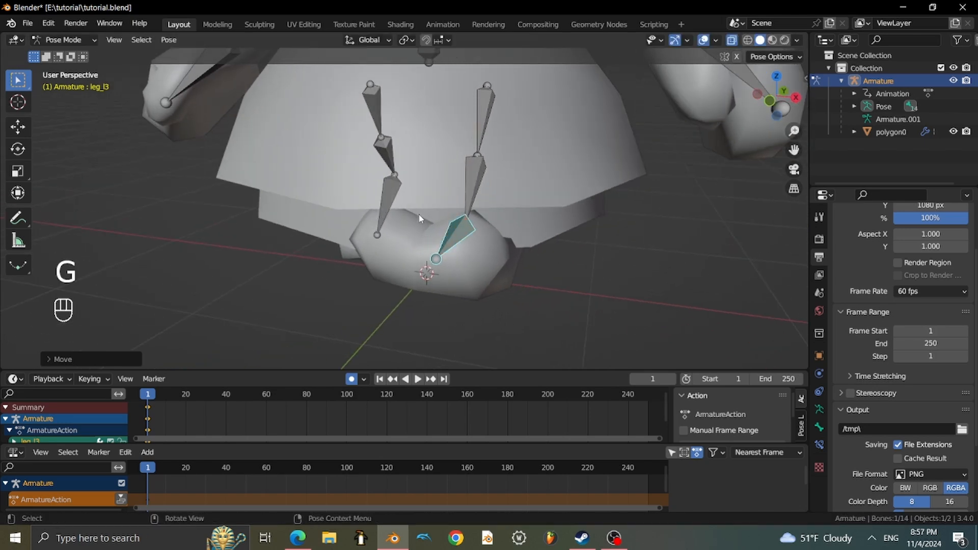
# Swing the arms at frame 1 by moving the arm_r3 bone backward and the arm_l3 bone forward.
pyautogui.moveTo(422, 219); pyautogui.dragTo(466, 210, button='middle')
pyautogui.scroll(-2, 460, 194)
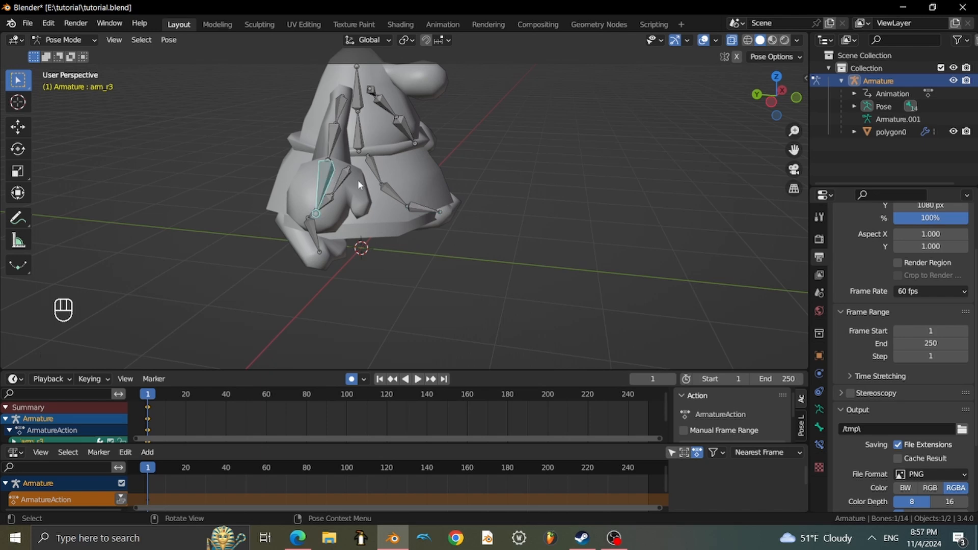
pyautogui.moveTo(358, 185); pyautogui.dragTo(403, 221, button='middle')
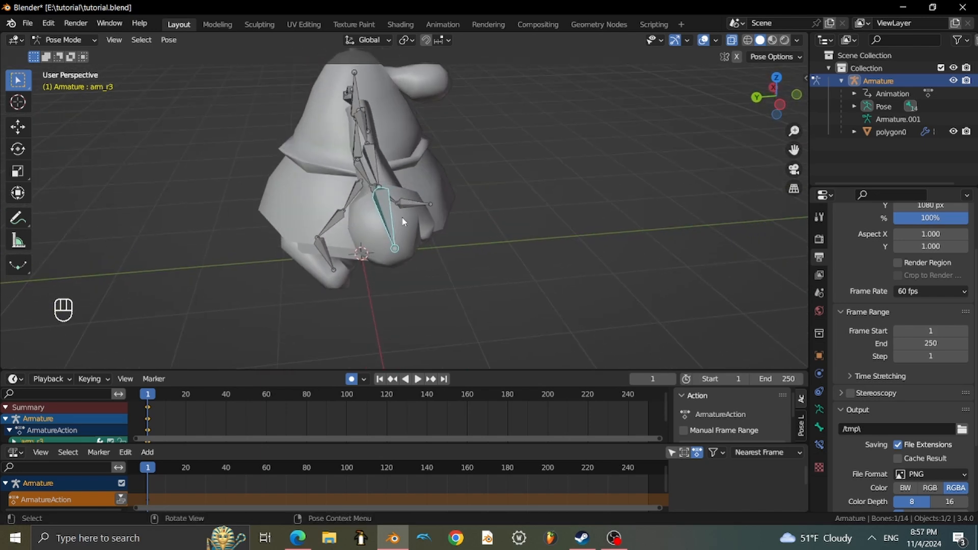
pyautogui.press('g')
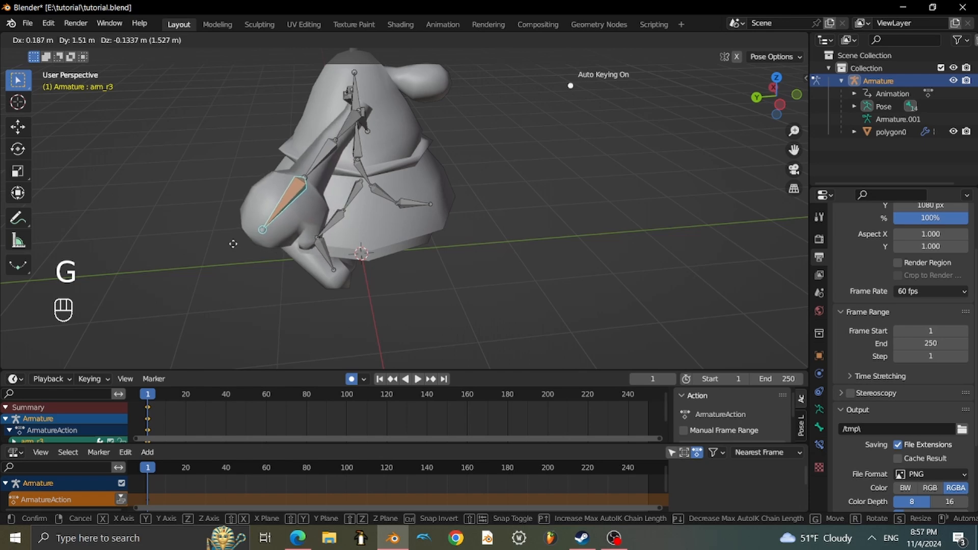
pyautogui.click(311, 199)
pyautogui.moveTo(312, 203); pyautogui.dragTo(529, 155, button='middle')
pyautogui.press('g')
pyautogui.click(377, 194)
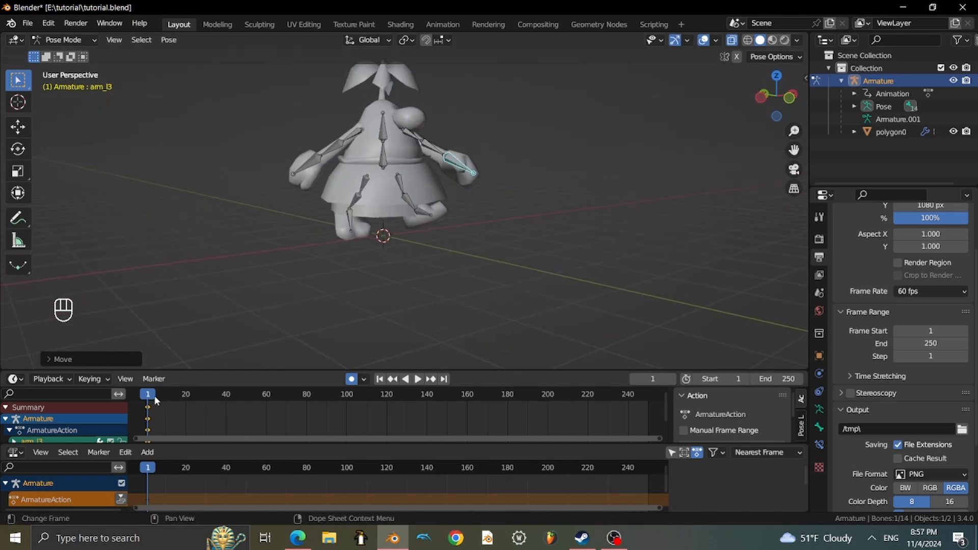
# Go to frame 30 and move the leg_r3 bone forward so the right leg steps ahead.
pyautogui.moveTo(204, 399); pyautogui.dragTo(206, 399)
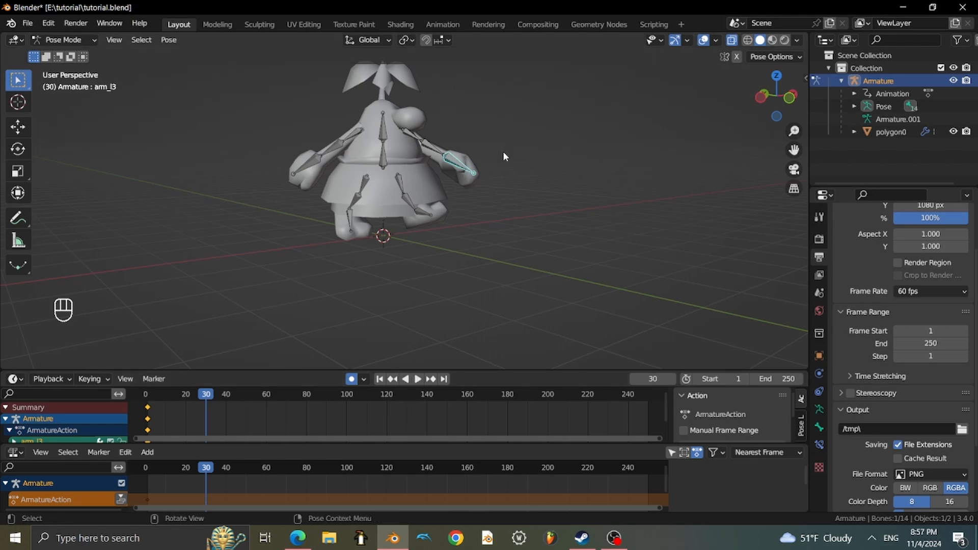
pyautogui.scroll(4, 473, 157)
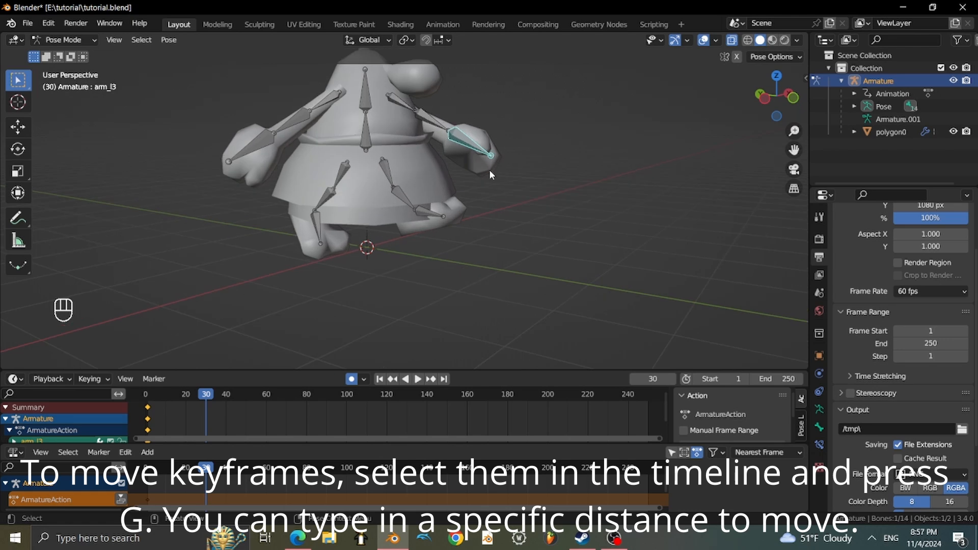
pyautogui.moveTo(490, 173)
pyautogui.mouseDown(button='middle')
pyautogui.moveTo(515, 155)
pyautogui.moveTo(507, 179)
pyautogui.mouseUp(button='middle')
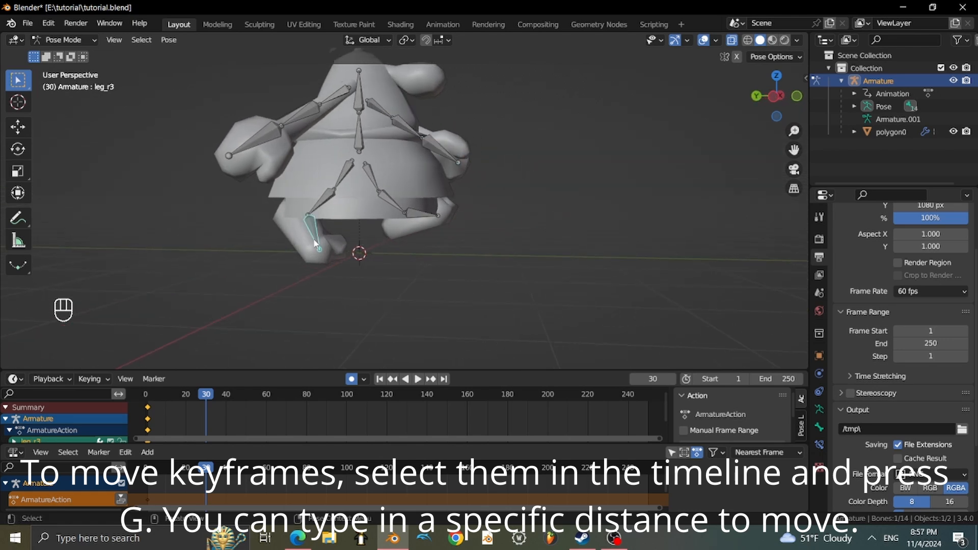
pyautogui.scroll(3, 326, 234)
pyautogui.press('g')
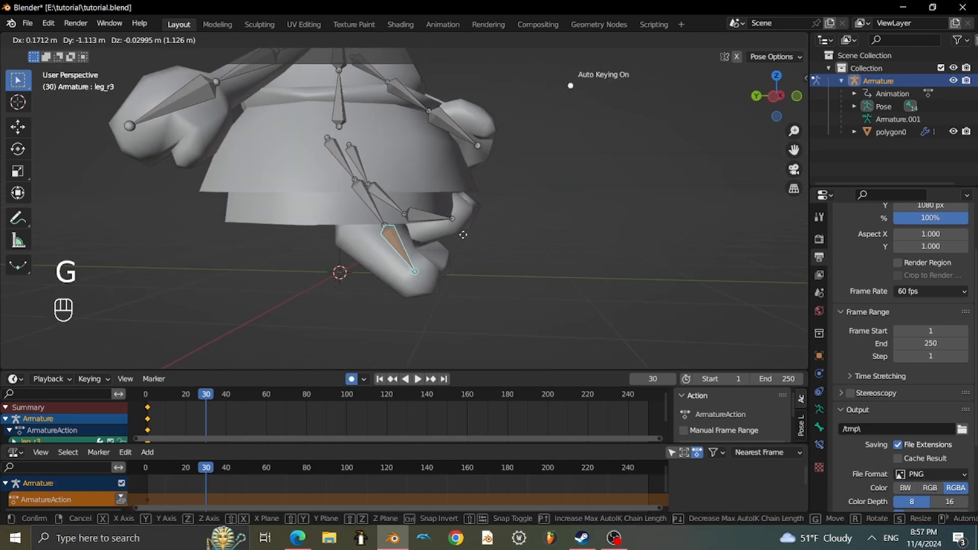
pyautogui.click(484, 196)
# Move the leg_l3 bone backward and down at frame 30 to take the left leg out of its forward step.
pyautogui.moveTo(483, 196); pyautogui.dragTo(468, 191, button='middle')
pyautogui.click(441, 218)
pyautogui.press('g')
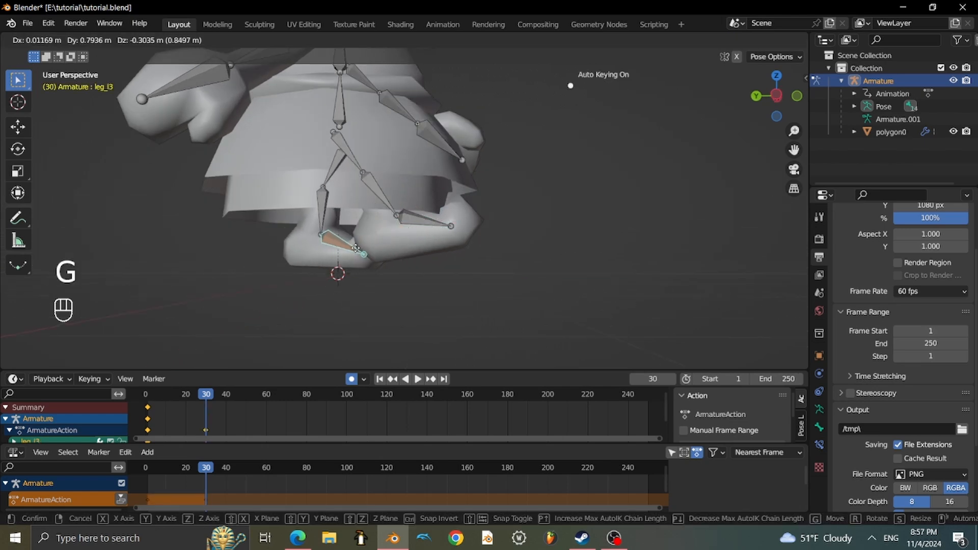
pyautogui.click(317, 251)
# Rotate the leg_r3 bone about the global Y axis and move it outward at frame 30 to straighten the right foot.
pyautogui.moveTo(317, 250); pyautogui.dragTo(300, 222, button='middle')
pyautogui.click(364, 228)
pyautogui.moveTo(365, 227); pyautogui.dragTo(349, 255, button='middle')
pyautogui.press('r')
pyautogui.press('x')
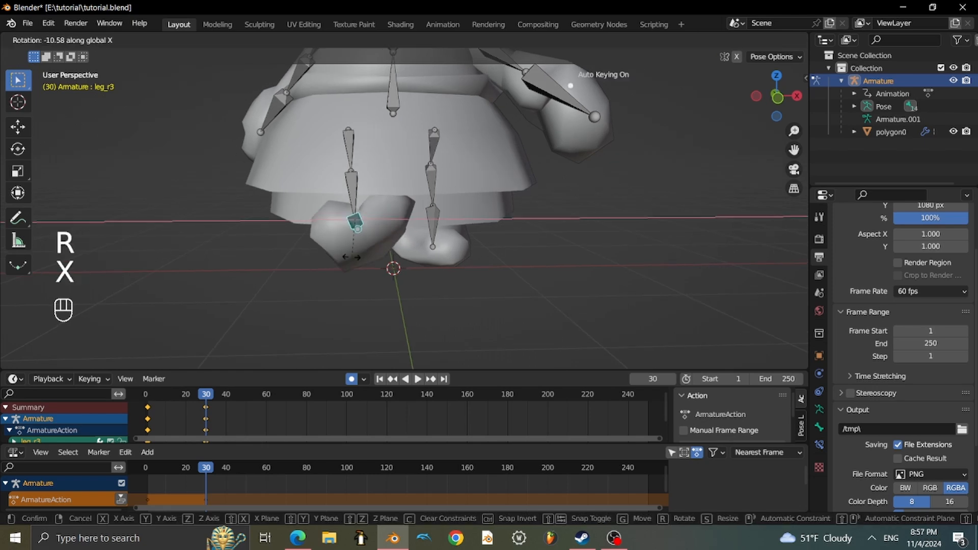
pyautogui.press('y')
pyautogui.click(343, 263)
pyautogui.press('g')
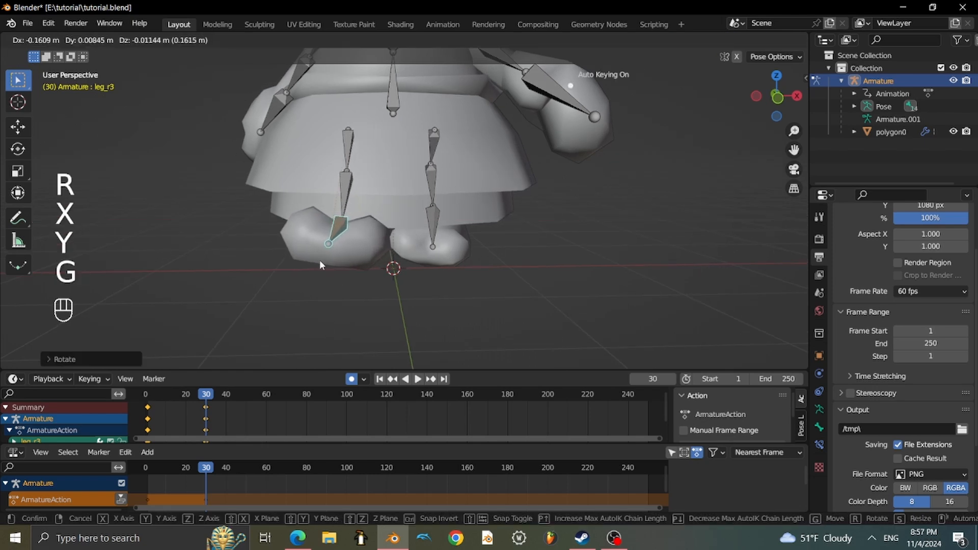
pyautogui.click(319, 264)
# Move the leg_l3 bone slightly outward at frame 30.
pyautogui.moveTo(429, 268); pyautogui.dragTo(540, 260, button='middle')
pyautogui.click(433, 257)
pyautogui.press('g')
pyautogui.click(471, 275)
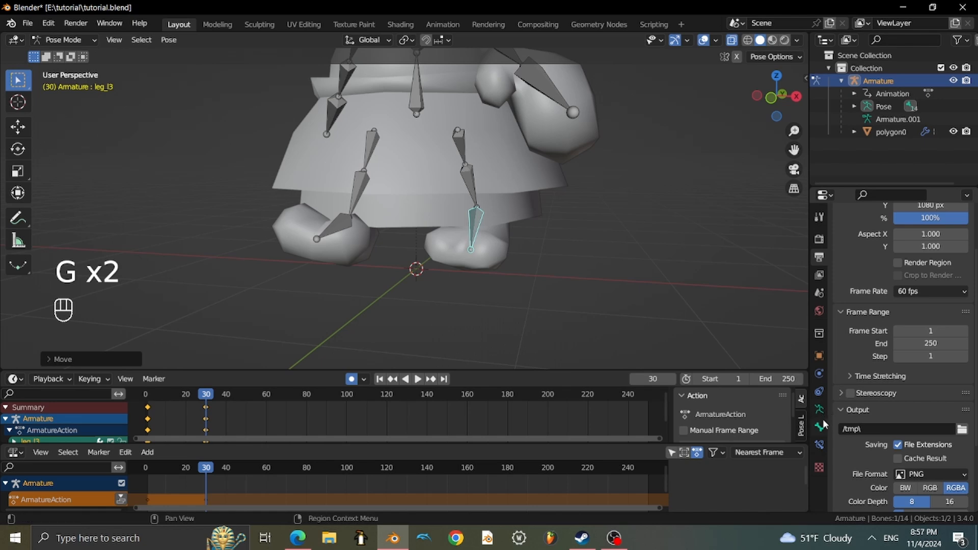
# Examine the constraints that can be added to the armature object and to the leg_l3 bone.
pyautogui.click(820, 426)
pyautogui.click(819, 393)
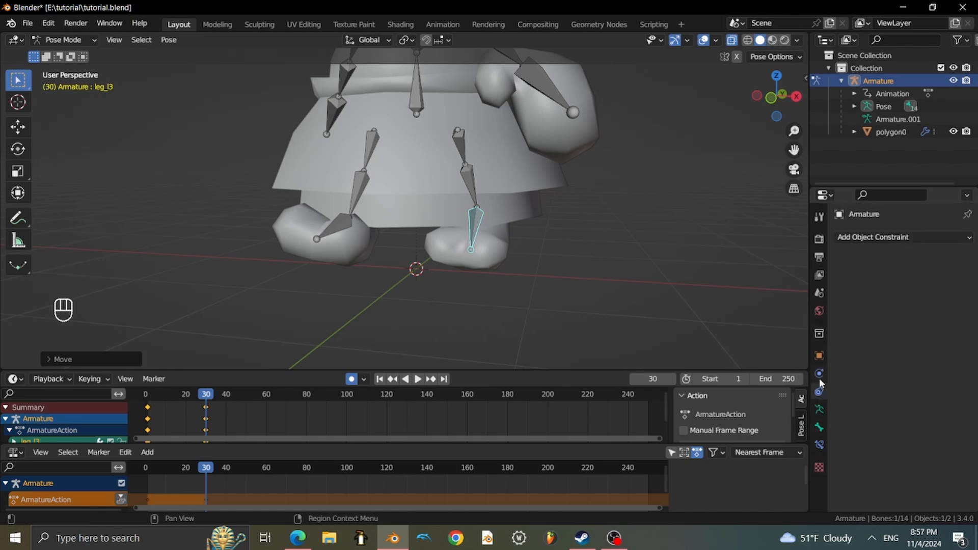
pyautogui.click(863, 237)
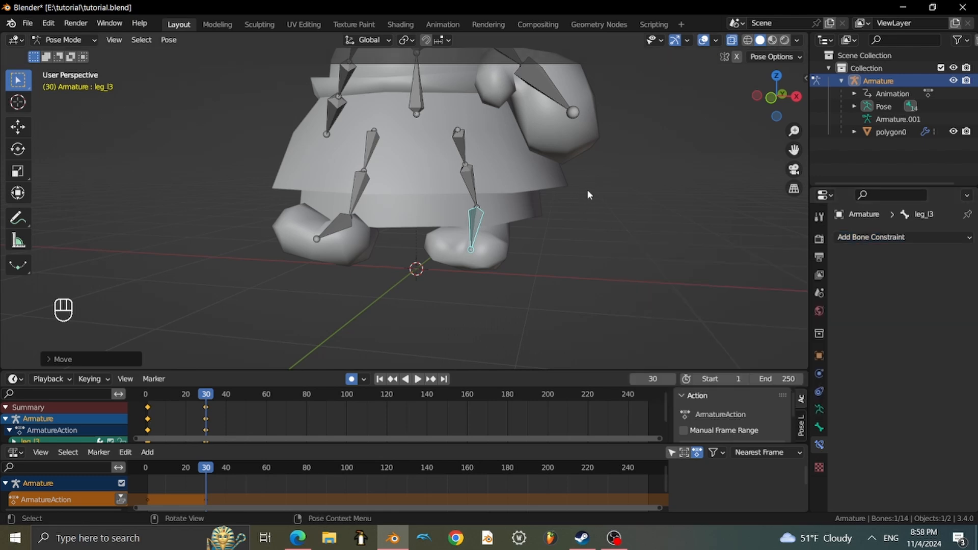
pyautogui.click(874, 237)
pyautogui.click(878, 240)
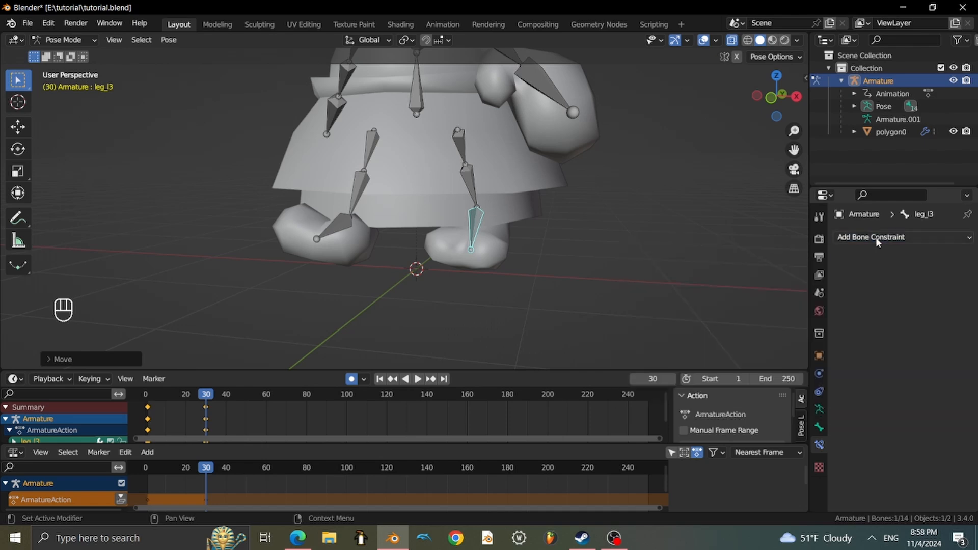
pyautogui.moveTo(567, 212); pyautogui.dragTo(439, 182, button='middle')
pyautogui.scroll(3, 439, 182)
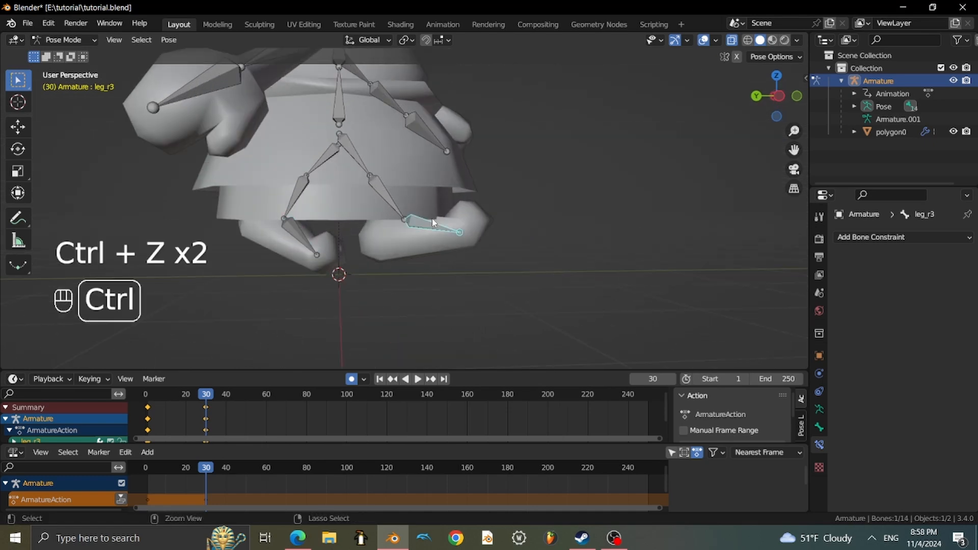
# Undo the leg_r3 and leg_l3 pose changes made at frame 30.
pyautogui.hotkey('ctrl', 'z')
pyautogui.hotkey('ctrl', 'z')
pyautogui.hotkey('ctrl', 'z')
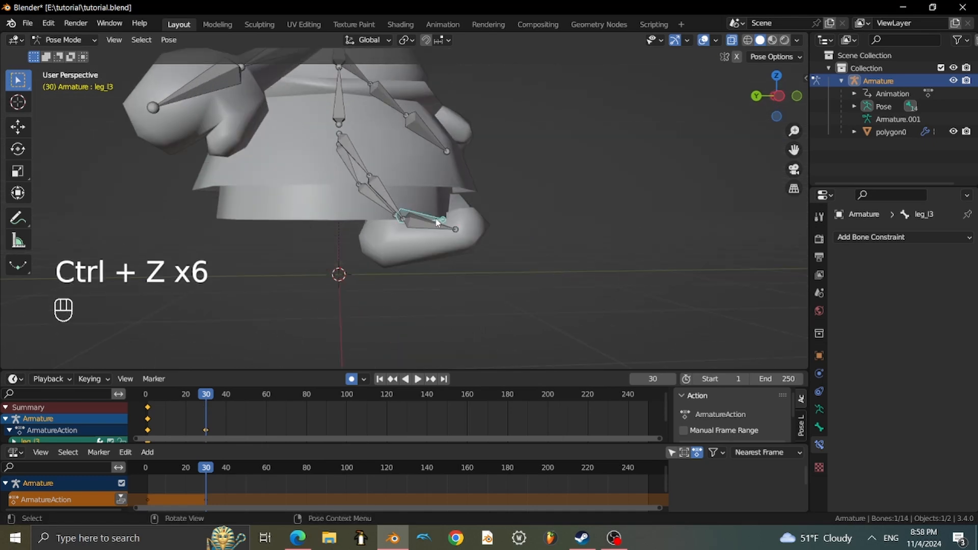
# Move the leg_l3 bone backward and down at frame 30, and refine its position from another angle.
pyautogui.press('g')
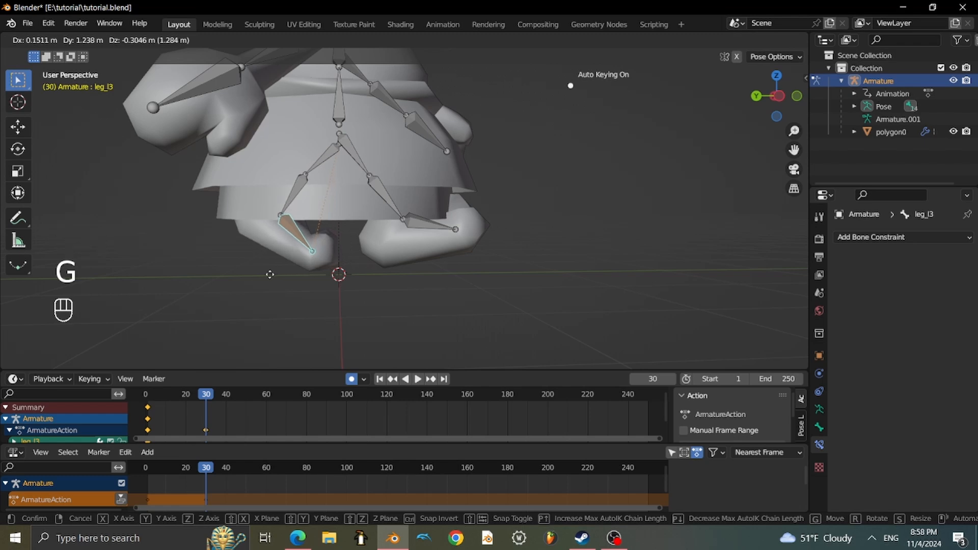
pyautogui.click(269, 274)
pyautogui.moveTo(270, 275); pyautogui.dragTo(224, 240, button='middle')
pyautogui.press('g')
pyautogui.click(300, 325)
# Go to frame 1 and move the arm_r3 bone forward to swing the right arm ahead of the body.
pyautogui.click(145, 398)
pyautogui.scroll(-2, 270, 301)
pyautogui.moveTo(270, 300); pyautogui.dragTo(332, 300, button='middle')
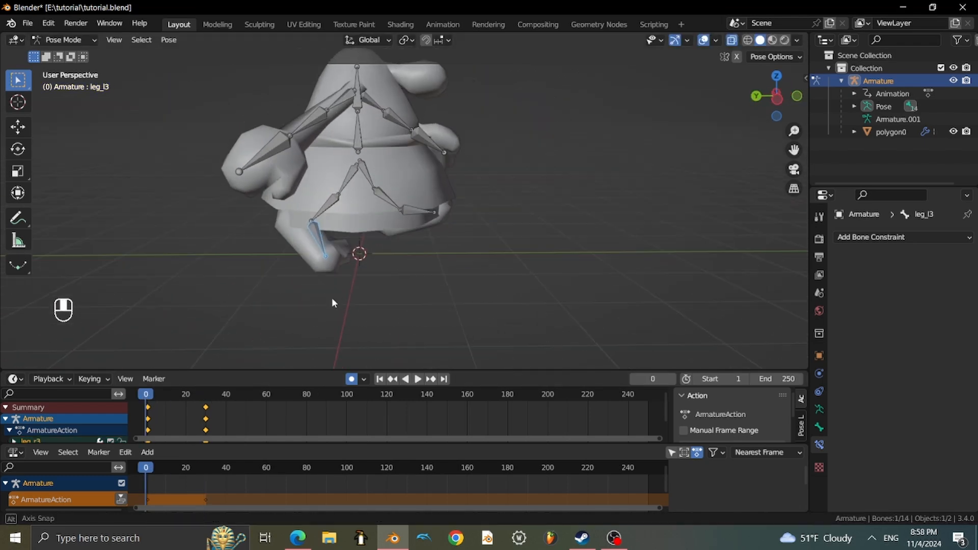
pyautogui.press('g')
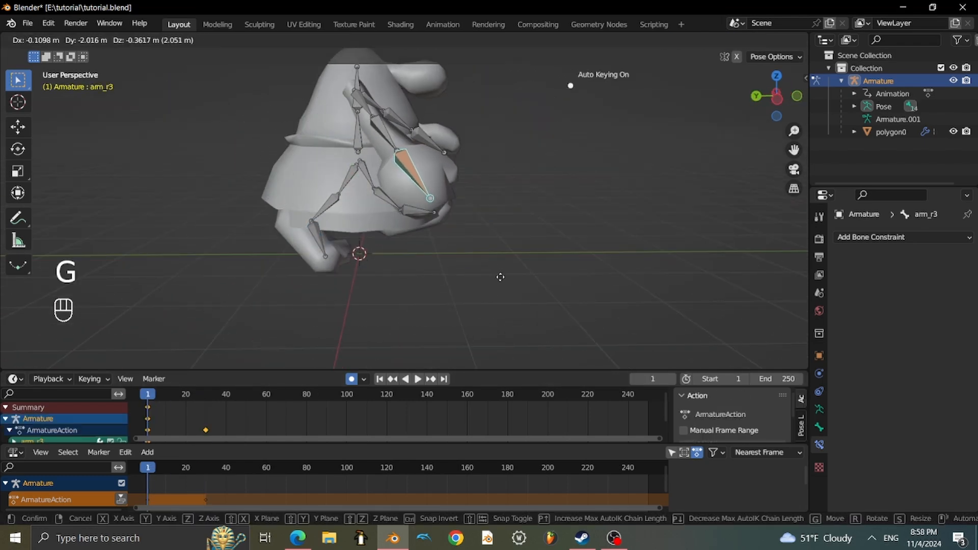
pyautogui.click(475, 167)
pyautogui.moveTo(475, 167); pyautogui.dragTo(176, 181, button='middle')
# Move the arm_l3 bone backward at frame 1 to swing the left arm behind the body.
pyautogui.click(401, 185)
pyautogui.moveTo(401, 185); pyautogui.dragTo(337, 198, button='middle')
pyautogui.press('g')
pyautogui.click(537, 292)
pyautogui.moveTo(537, 292); pyautogui.dragTo(483, 299, button='middle')
pyautogui.press('g')
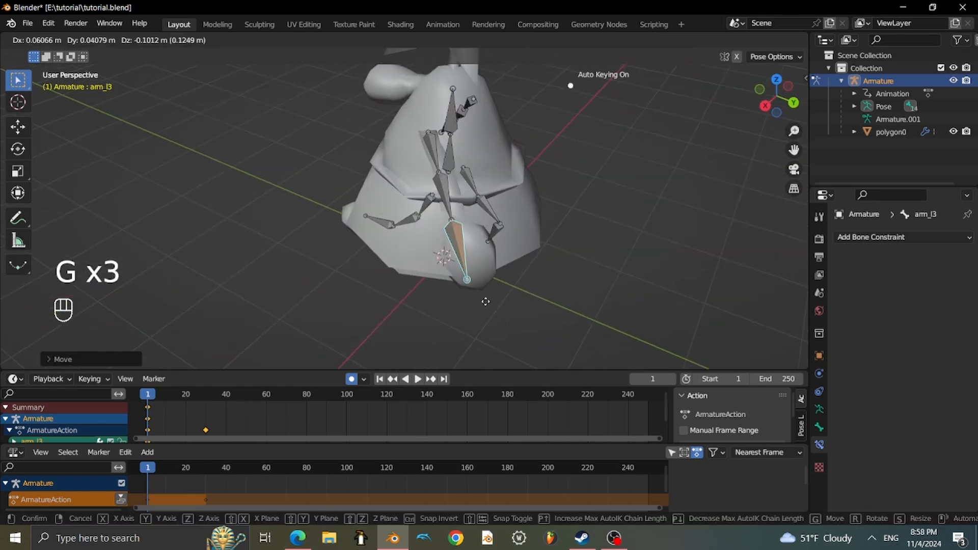
pyautogui.click(411, 99)
# Try to move the left upper arm bone arm_l1 at frame 1.
pyautogui.moveTo(411, 99); pyautogui.dragTo(551, 236, button='middle')
pyautogui.scroll(5, 515, 163)
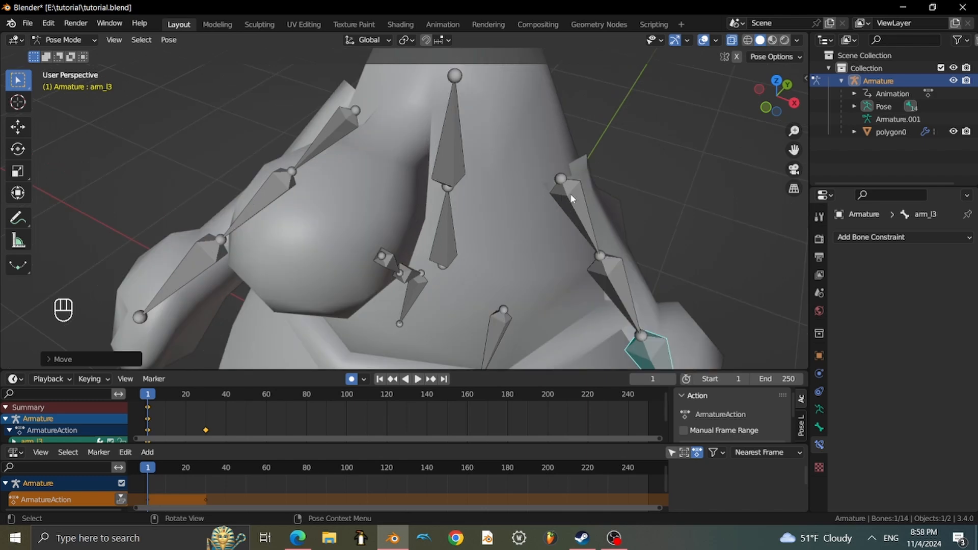
pyautogui.click(570, 194)
pyautogui.press('g')
pyautogui.click(561, 192)
pyautogui.hotkey('ctrl', 'z')
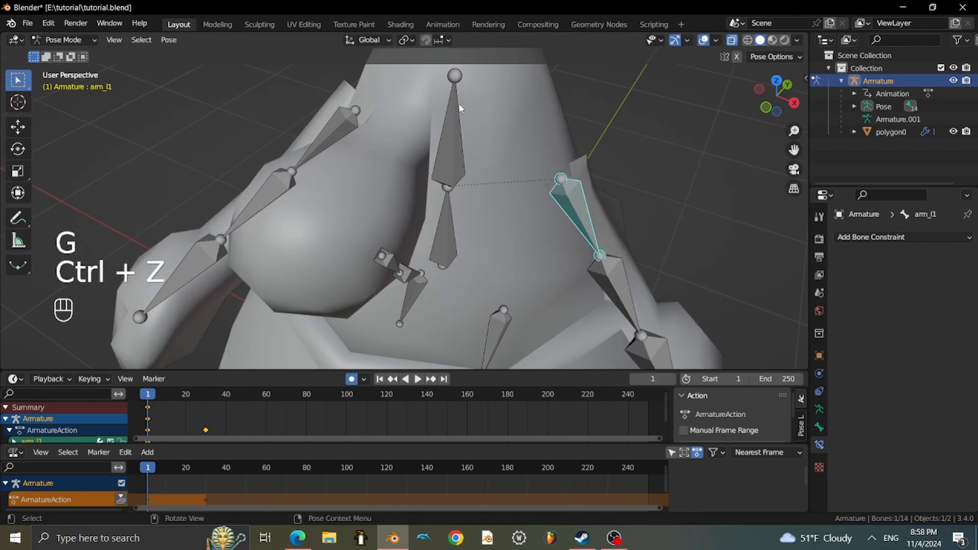
# Try to move the arm_l1 bone in Edit Mode with X-ray on, and return to Pose Mode.
pyautogui.click(82, 39)
pyautogui.click(65, 67)
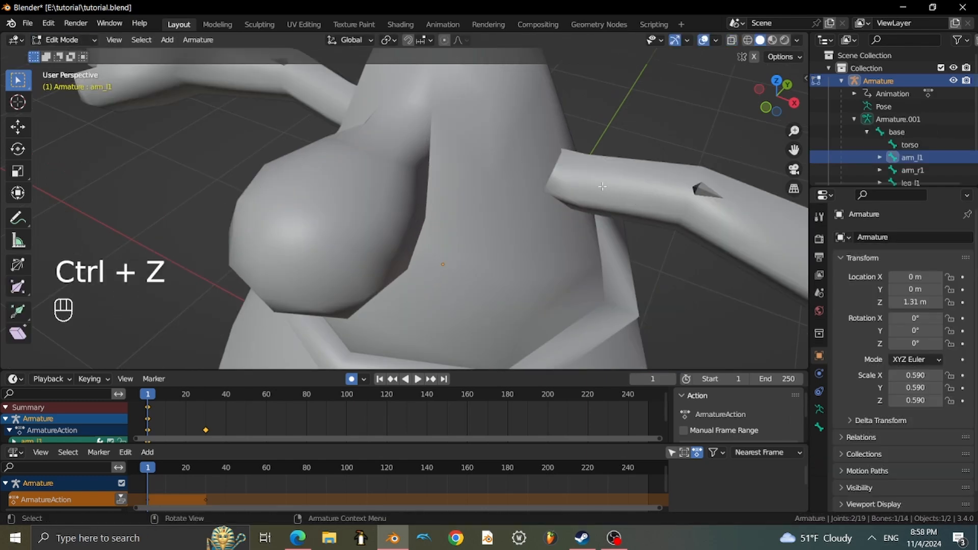
pyautogui.hotkey('alt', 'z')
pyautogui.press('g')
pyautogui.hotkey('ctrl', 'z')
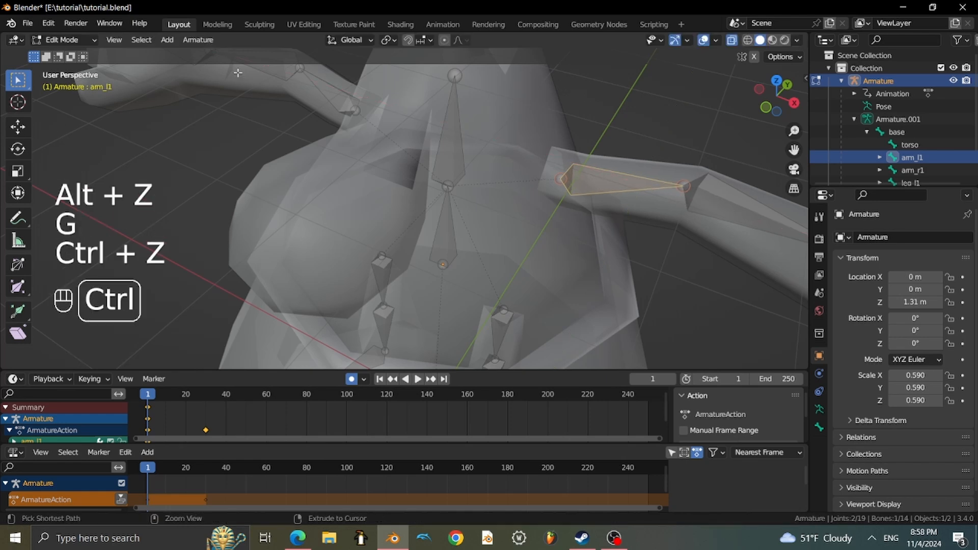
pyautogui.click(64, 39)
pyautogui.click(56, 79)
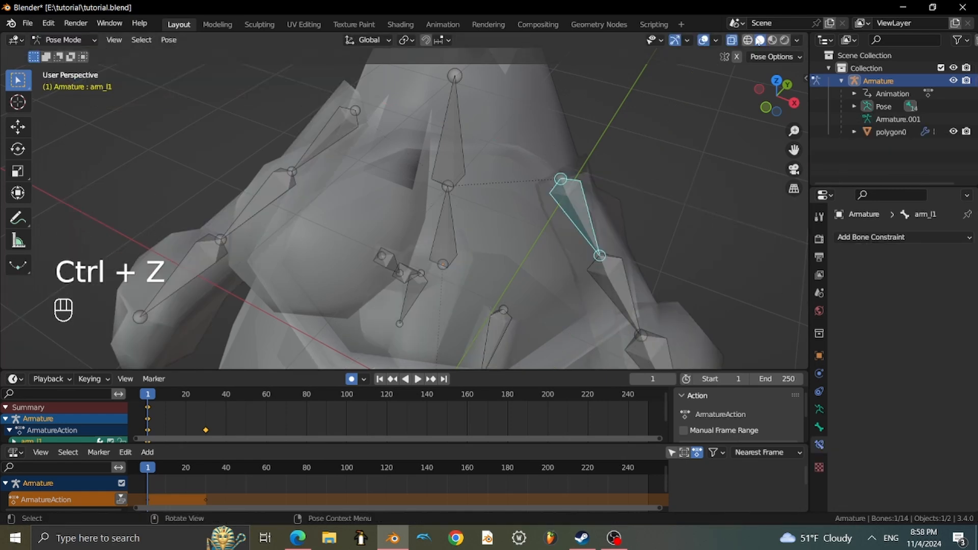
# Turn off Auto IK and move the arm_l1 bone toward the torso at frame 1 with global Z locked.
pyautogui.click(765, 56)
pyautogui.press('g')
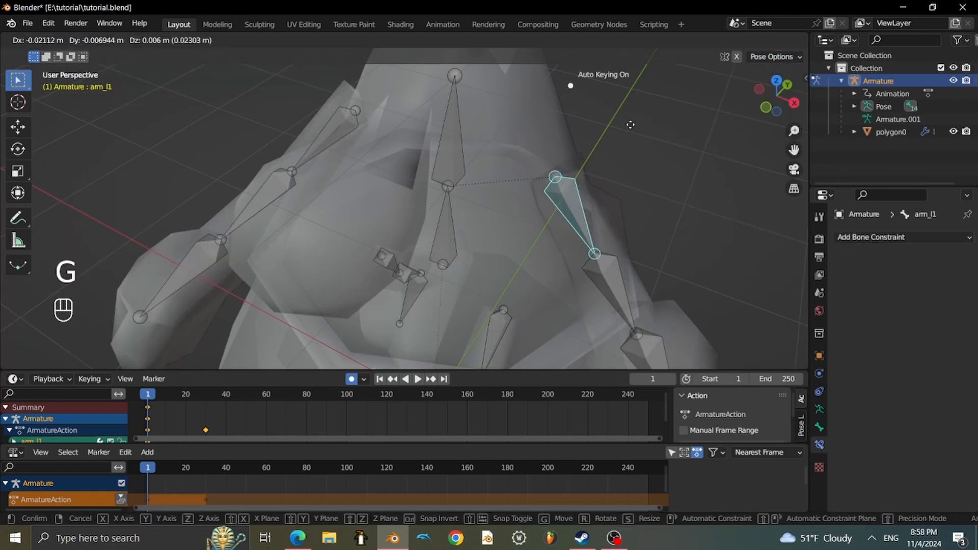
pyautogui.click(631, 123)
pyautogui.hotkey('ctrl', 'z')
pyautogui.hotkey('alt', 'z')
pyautogui.press('g')
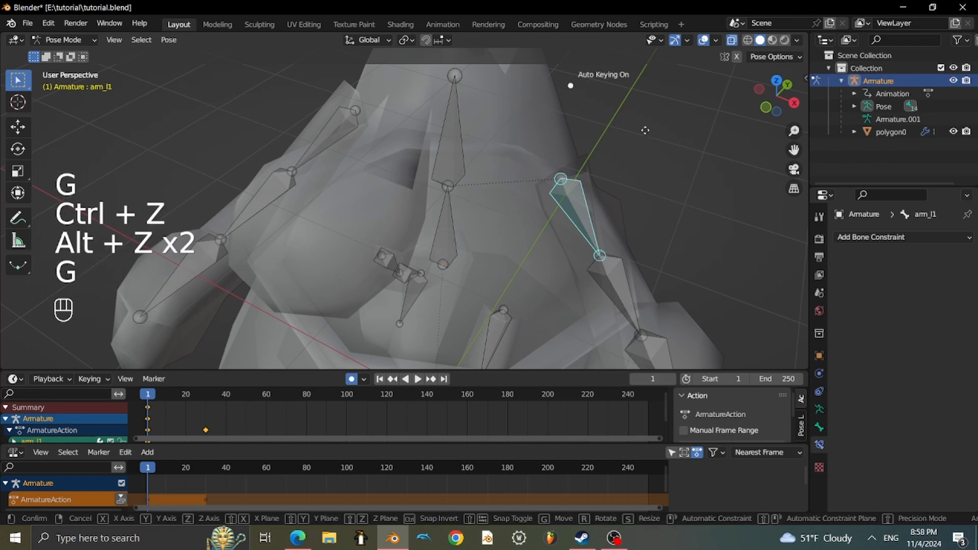
pyautogui.hotkey('shift', 'z')
pyautogui.click(623, 124)
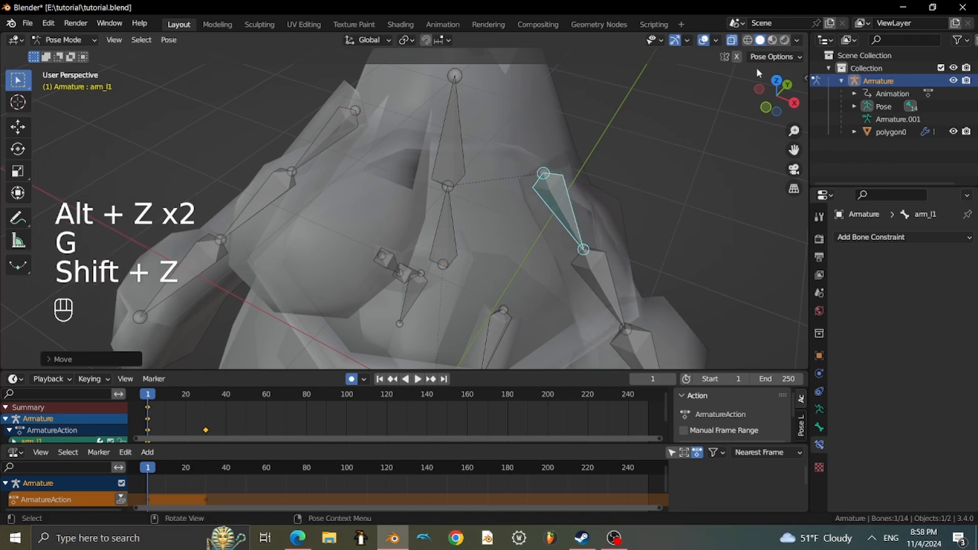
# Turn off X-ray and inspect the left shoulder in Object Mode before returning to Pose Mode.
pyautogui.click(80, 43)
pyautogui.click(72, 56)
pyautogui.hotkey('alt', 'z')
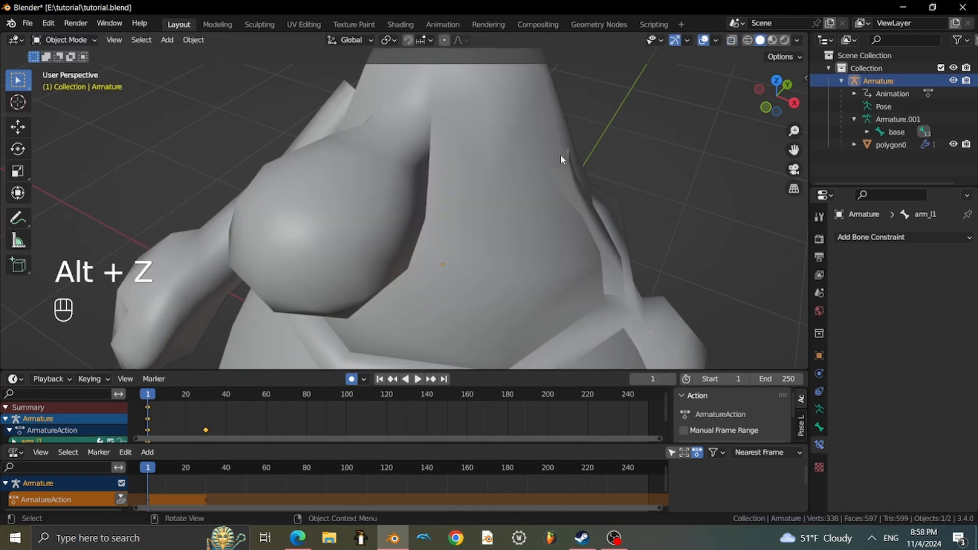
pyautogui.click(64, 40)
pyautogui.click(66, 82)
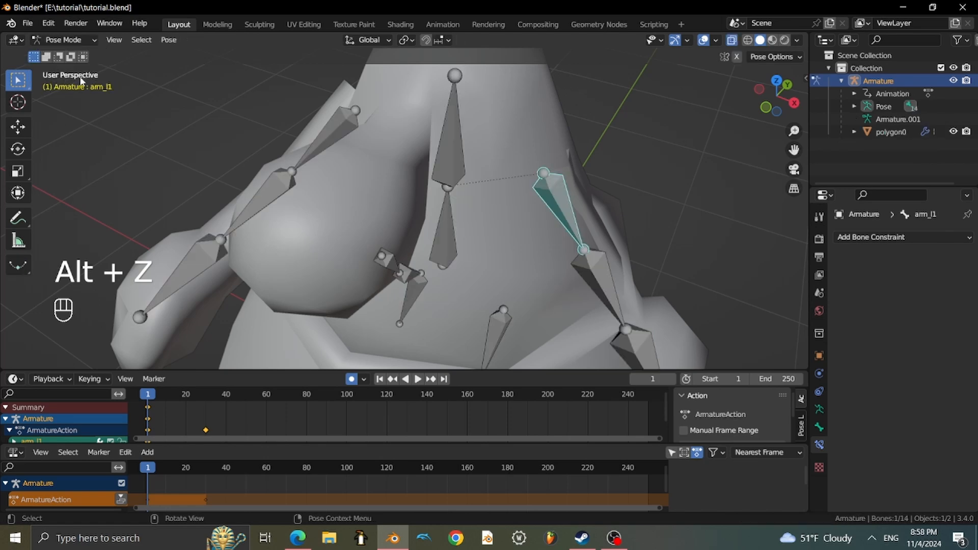
# Shift the arm_l1 bone horizontally at frame 1 and rotate it about global Y to swing the arm away from the body.
pyautogui.press('g')
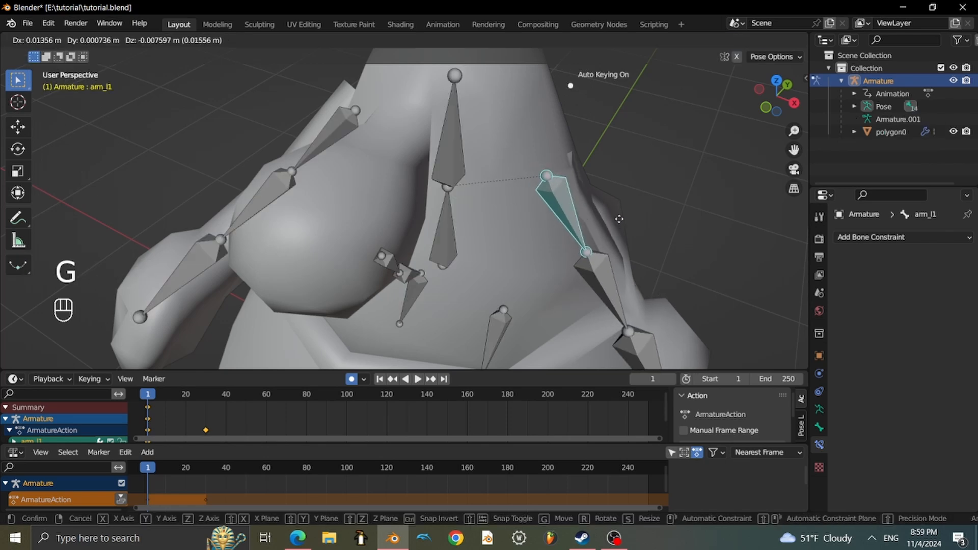
pyautogui.hotkey('shift', 'z')
pyautogui.click(620, 222)
pyautogui.press('r')
pyautogui.press('x')
pyautogui.press('y')
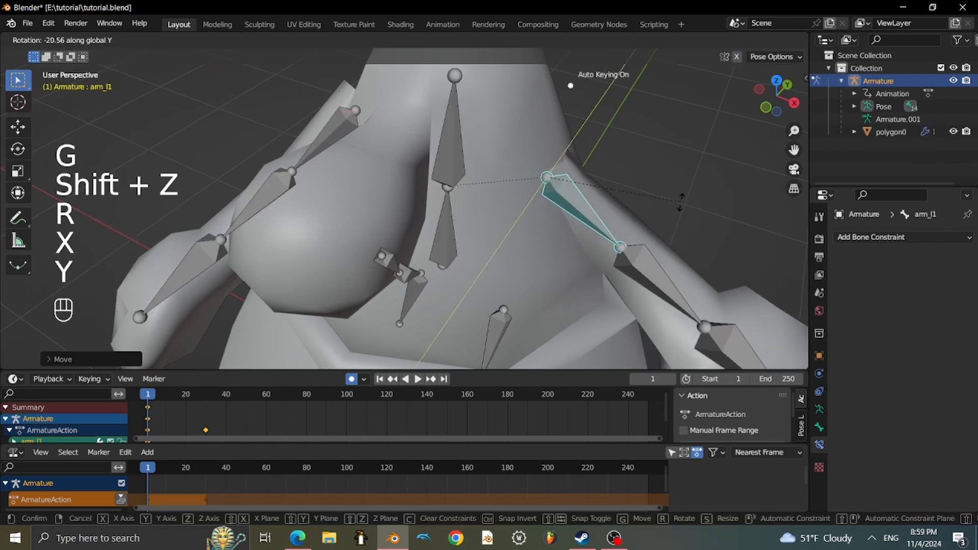
pyautogui.click(673, 183)
# Turn Auto IK back on and move one more bone to refine the pose at frame 1.
pyautogui.moveTo(670, 176); pyautogui.dragTo(786, 59, button='middle')
pyautogui.click(774, 57)
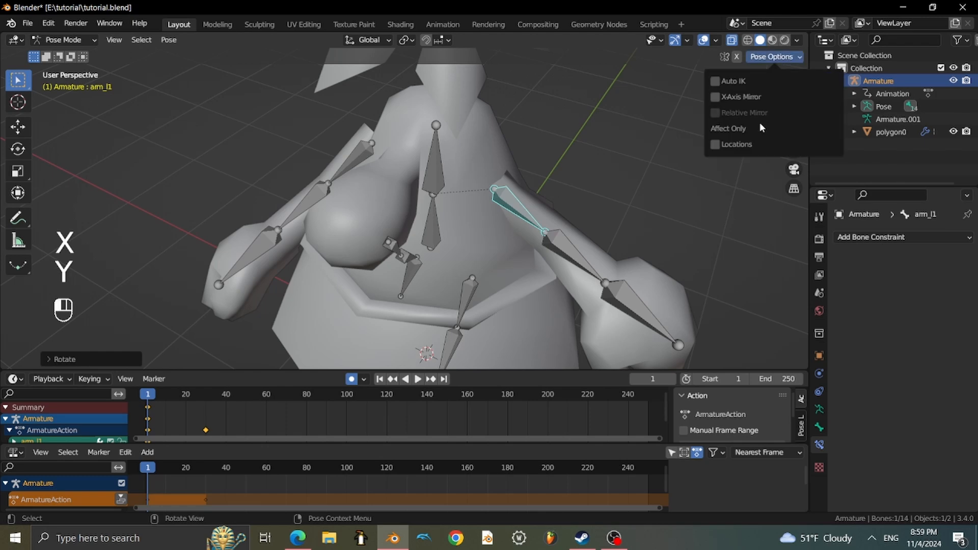
pyautogui.moveTo(578, 124); pyautogui.dragTo(572, 100, button='middle')
pyautogui.scroll(-4, 601, 193)
pyautogui.moveTo(620, 227)
pyautogui.mouseDown(button='middle')
pyautogui.moveTo(504, 238)
pyautogui.moveTo(638, 229)
pyautogui.mouseUp(button='middle')
pyautogui.click(411, 249)
pyautogui.press('g')
pyautogui.click(449, 239)
# Go to frame 30 and move the arm_l3 bone forward to swing the left arm ahead of the body.
pyautogui.moveTo(498, 223); pyautogui.dragTo(228, 237, button='middle')
pyautogui.moveTo(169, 400); pyautogui.dragTo(205, 410)
pyautogui.scroll(-4, 398, 305)
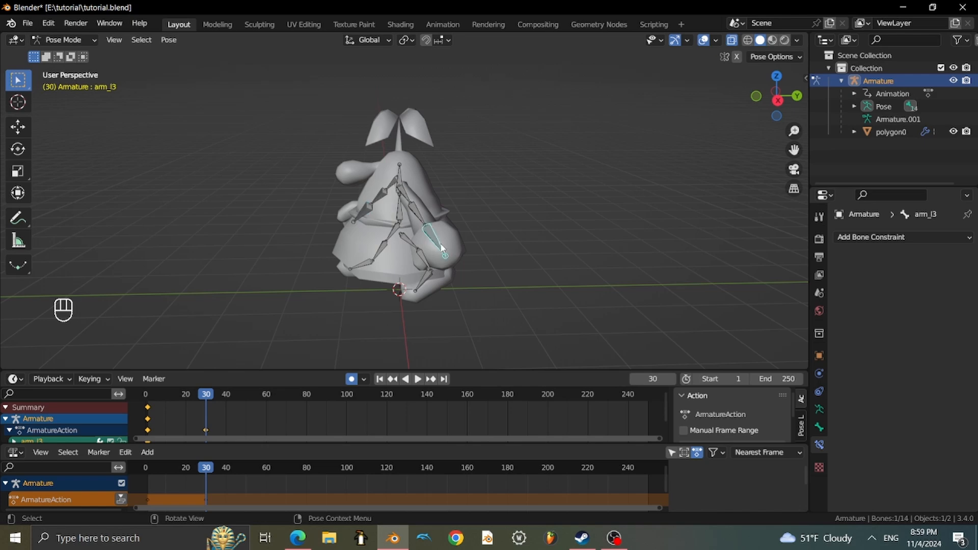
pyautogui.scroll(2, 440, 243)
pyautogui.press('g')
pyautogui.click(222, 326)
pyautogui.moveTo(351, 258); pyautogui.dragTo(546, 249, button='middle')
pyautogui.press('g')
pyautogui.click(600, 285)
# Move the arm_r3 bone backward at frame 30 and adjust its position along the X axis.
pyautogui.moveTo(483, 256); pyautogui.dragTo(283, 206, button='middle')
pyautogui.press('g')
pyautogui.click(197, 260)
pyautogui.press('g')
pyautogui.press('x')
pyautogui.click(560, 224)
# Try to move the arm_r1 bone toward the torso at frame 30 with Auto IK off and global Z locked.
pyautogui.scroll(1, 382, 209)
pyautogui.moveTo(407, 216)
pyautogui.mouseDown(button='middle')
pyautogui.moveTo(363, 225)
pyautogui.moveTo(399, 196)
pyautogui.moveTo(400, 203)
pyautogui.mouseUp(button='middle')
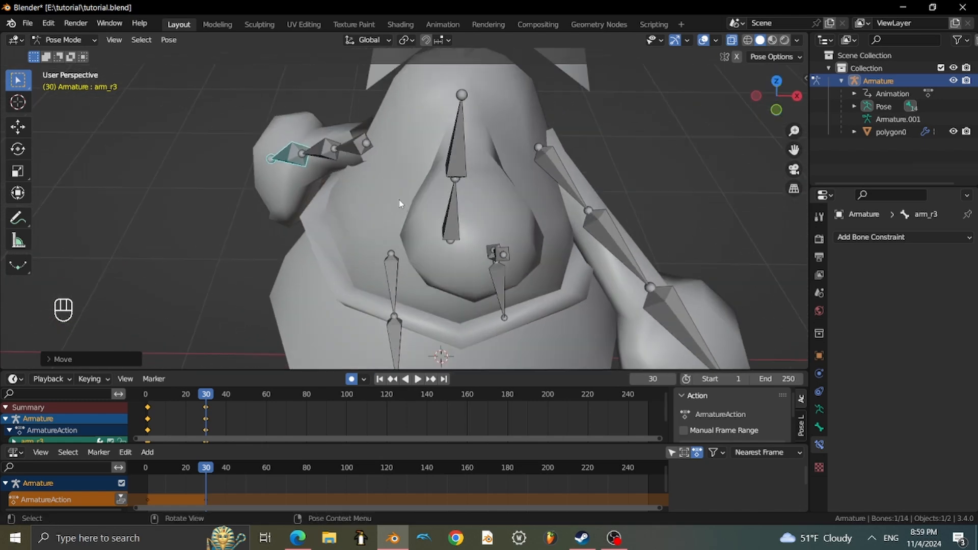
pyautogui.click(773, 57)
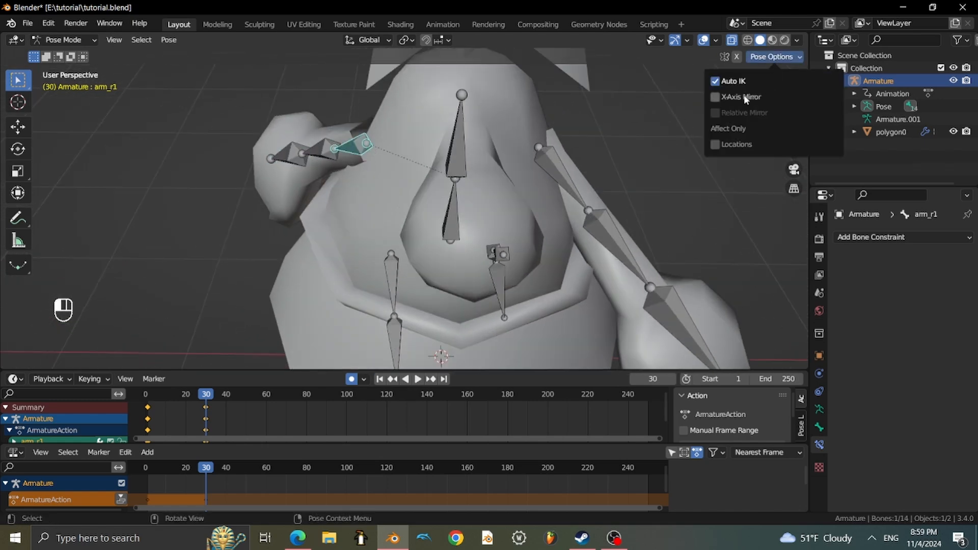
pyautogui.press('g')
pyautogui.hotkey('shift', 'z')
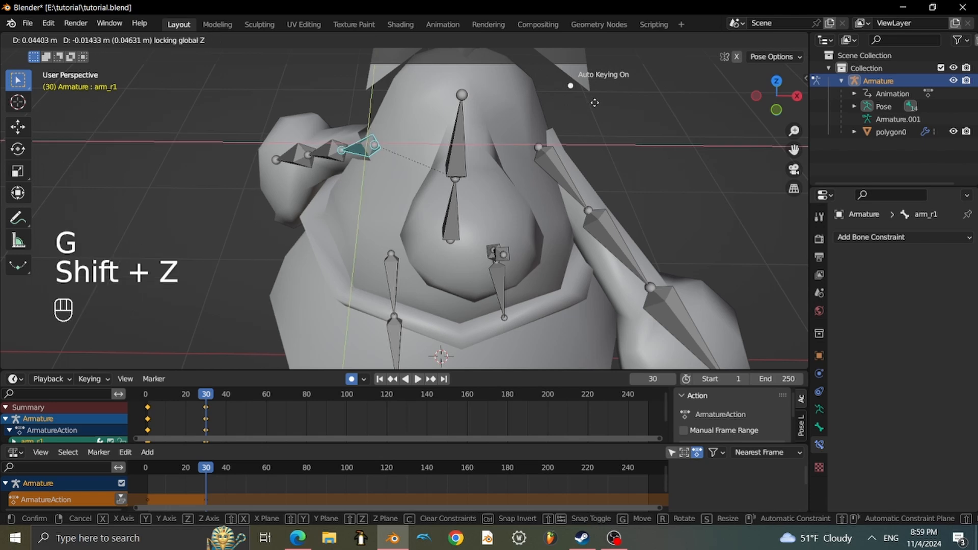
pyautogui.hotkey('ctrl', 'z')
pyautogui.press('g')
pyautogui.hotkey('shift', 'z')
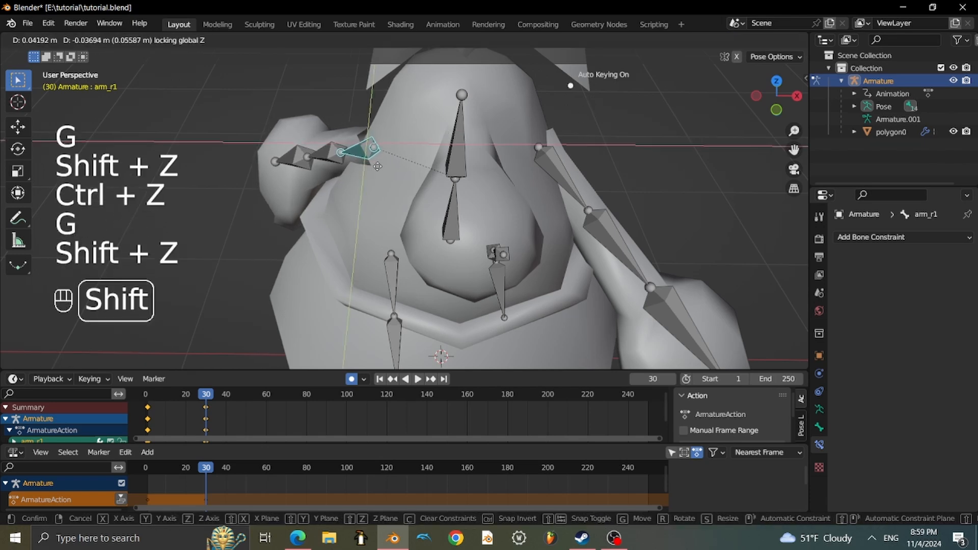
pyautogui.hotkey('ctrl', 'z')
pyautogui.moveTo(380, 168); pyautogui.dragTo(334, 122, button='middle')
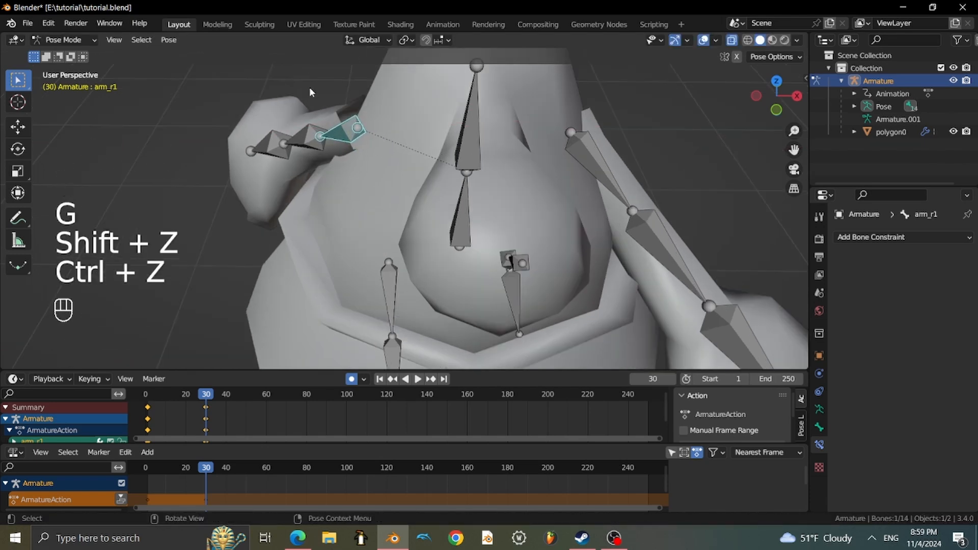
# Rotate the leg_r3 bone about the Y axis at frame 30 to turn the right foot straight forward.
pyautogui.scroll(-8, 592, 145)
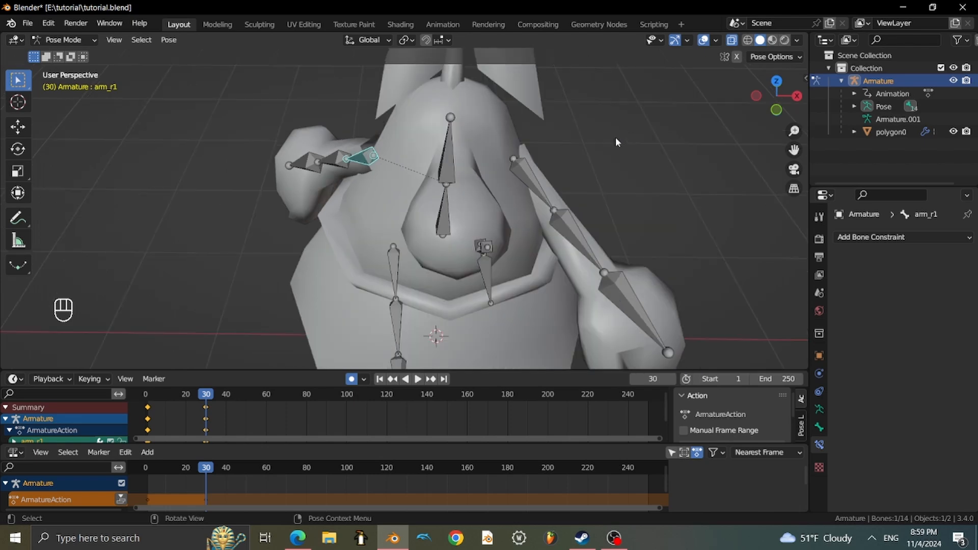
pyautogui.moveTo(598, 109); pyautogui.dragTo(586, 81, button='middle')
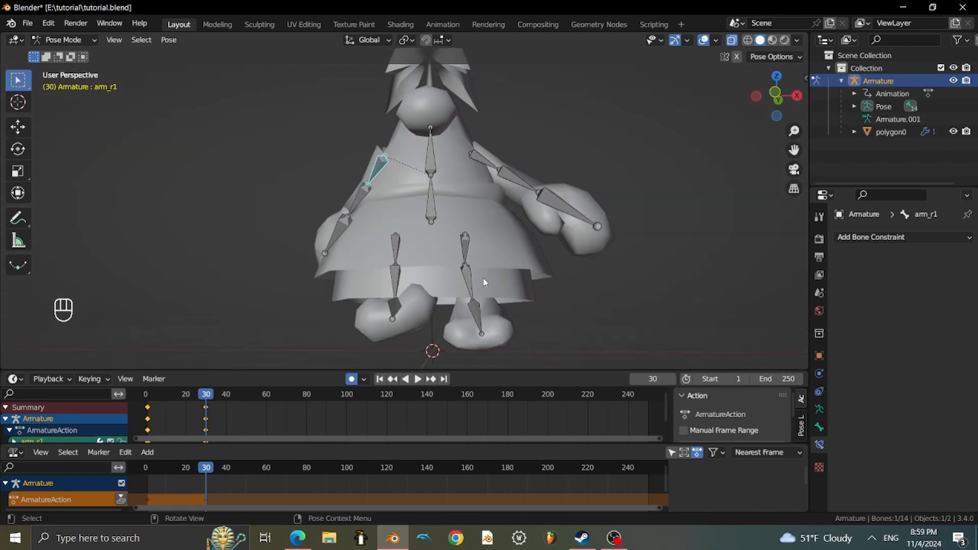
pyautogui.click(392, 317)
pyautogui.moveTo(392, 316); pyautogui.dragTo(745, 106, button='middle')
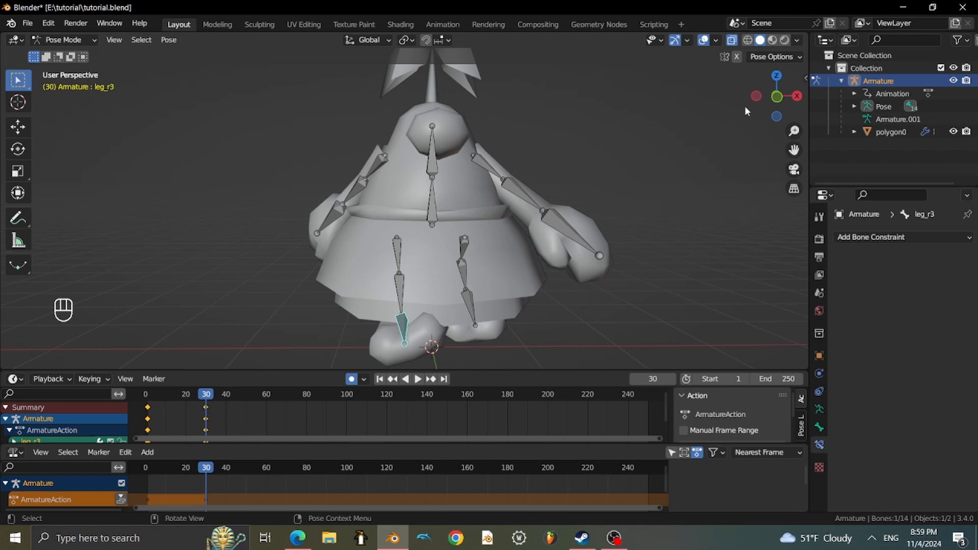
pyautogui.click(768, 57)
pyautogui.keyDown('shift'); pyautogui.moveTo(549, 190); pyautogui.dragTo(550, 125, button='middle'); pyautogui.keyUp('shift')
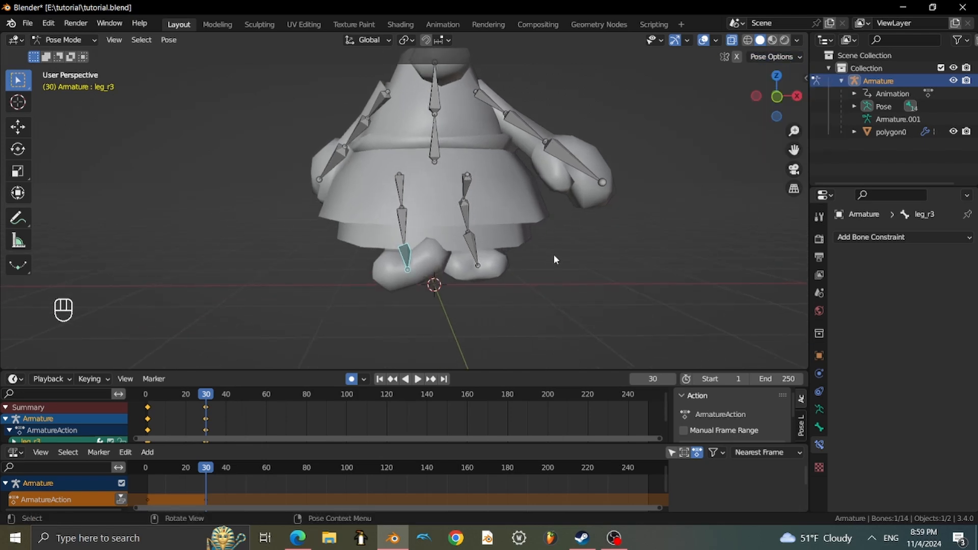
pyautogui.scroll(1, 555, 258)
pyautogui.press('r')
pyautogui.press('x')
pyautogui.press('y')
pyautogui.click(481, 309)
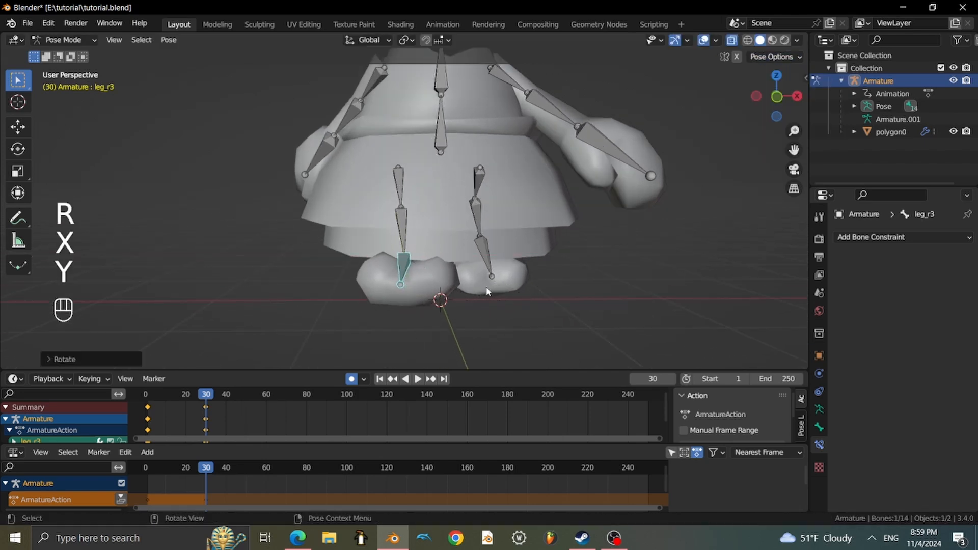
pyautogui.moveTo(480, 310); pyautogui.dragTo(428, 309, button='middle')
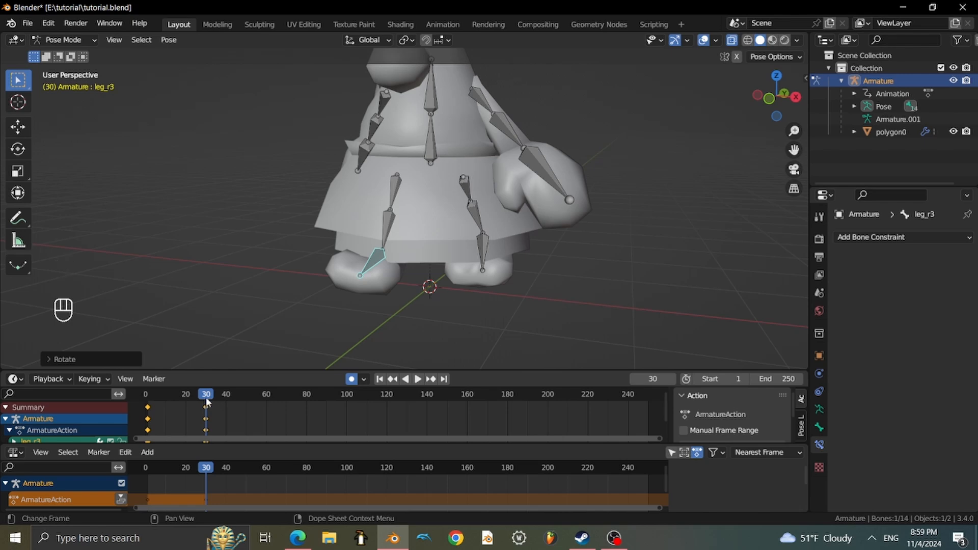
# Go to frame 60 and select all bones of the armature in Pose Mode.
pyautogui.moveTo(264, 399); pyautogui.dragTo(266, 399)
pyautogui.moveTo(339, 317); pyautogui.dragTo(284, 327, button='middle')
pyautogui.click(158, 406)
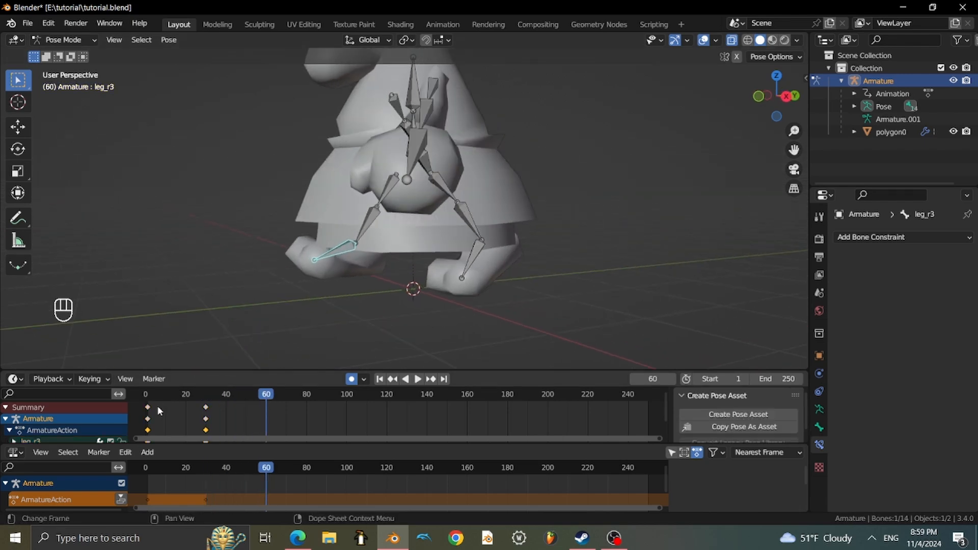
pyautogui.press('a')
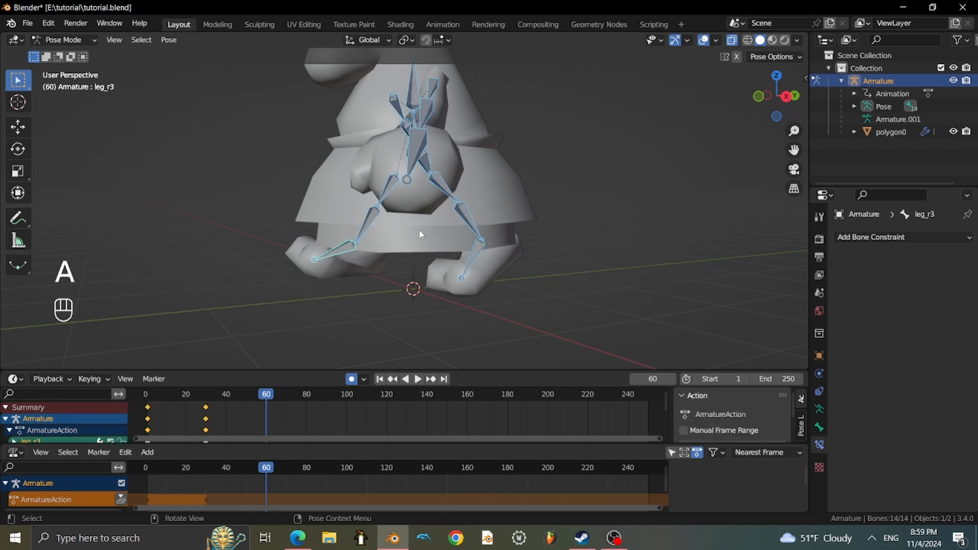
pyautogui.scroll(-4, 418, 229)
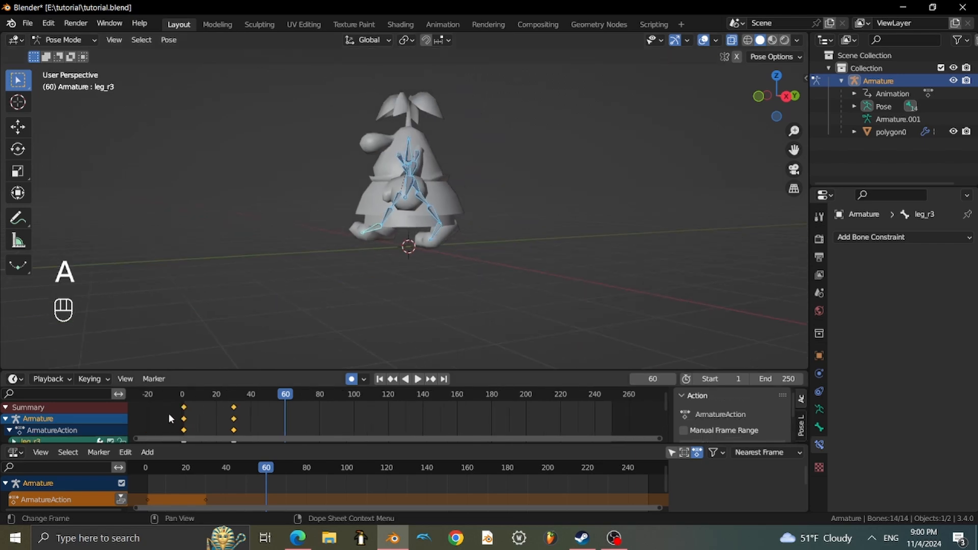
# Box-select the frame 1 keyframes of all bones and enlarge the keyframe editor to show more bone channels.
pyautogui.press('b')
pyautogui.moveTo(196, 497); pyautogui.dragTo(199, 512)
pyautogui.scroll(-1, 198, 394)
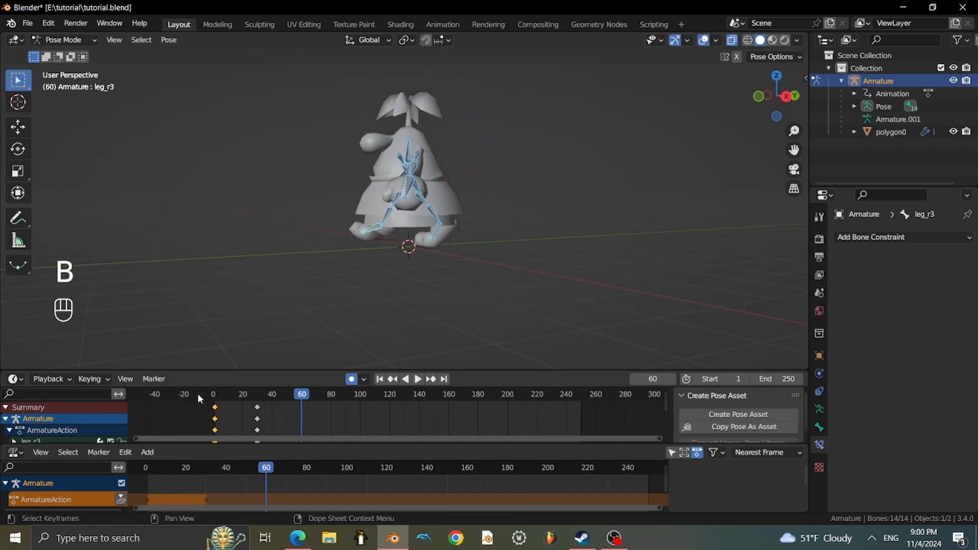
pyautogui.moveTo(212, 371); pyautogui.dragTo(206, 276)
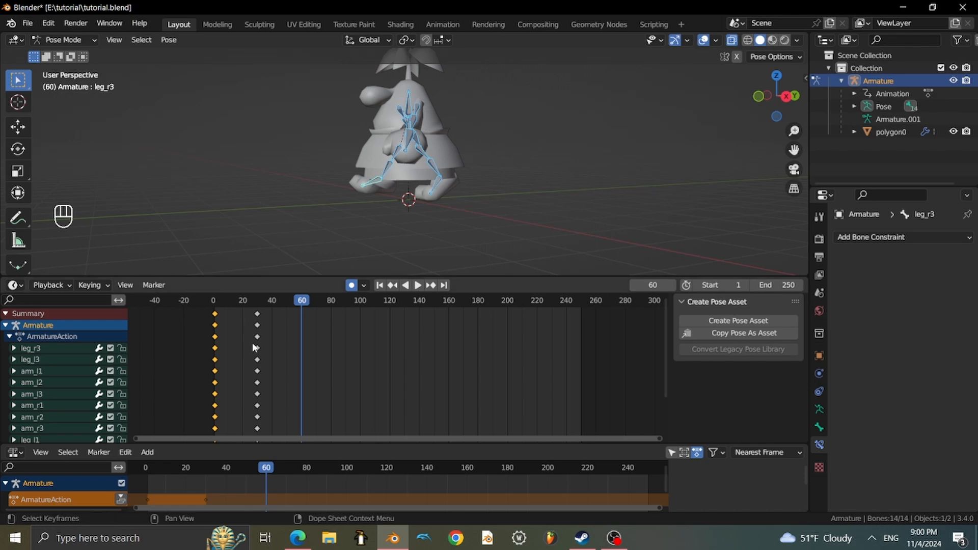
# Copy the selected frame 1 keyframes of all bones and paste them at frame 60.
pyautogui.hotkey('ctrl', 'c')
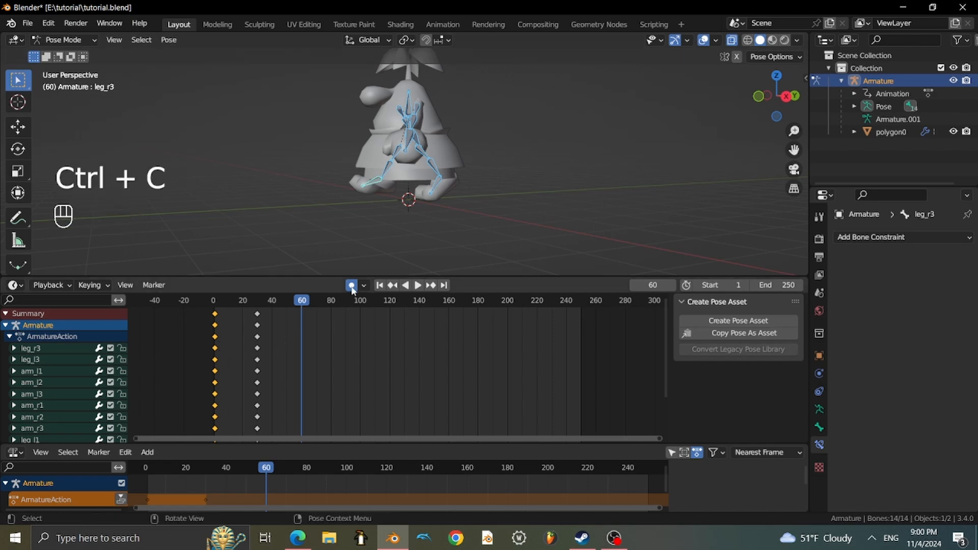
pyautogui.scroll(1, 245, 311)
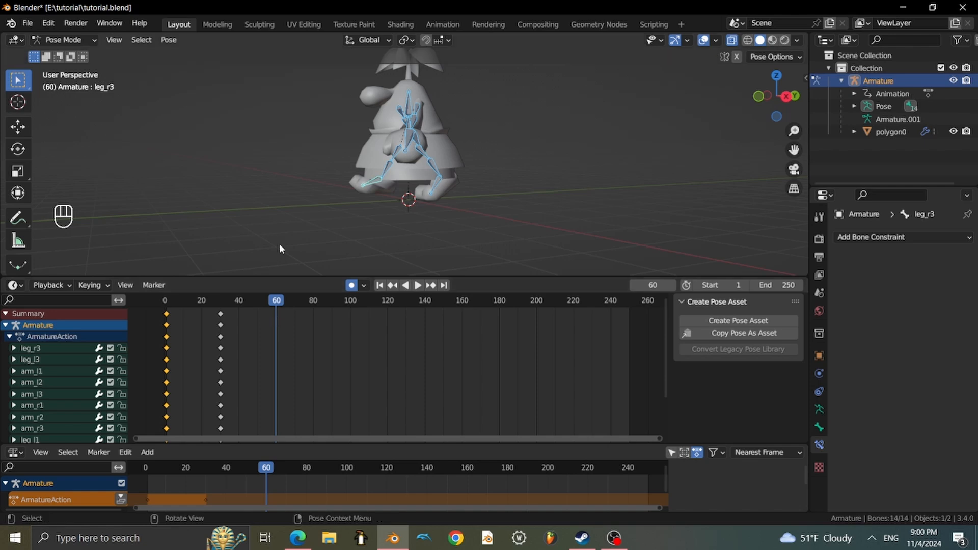
pyautogui.hotkey('ctrl', 'v')
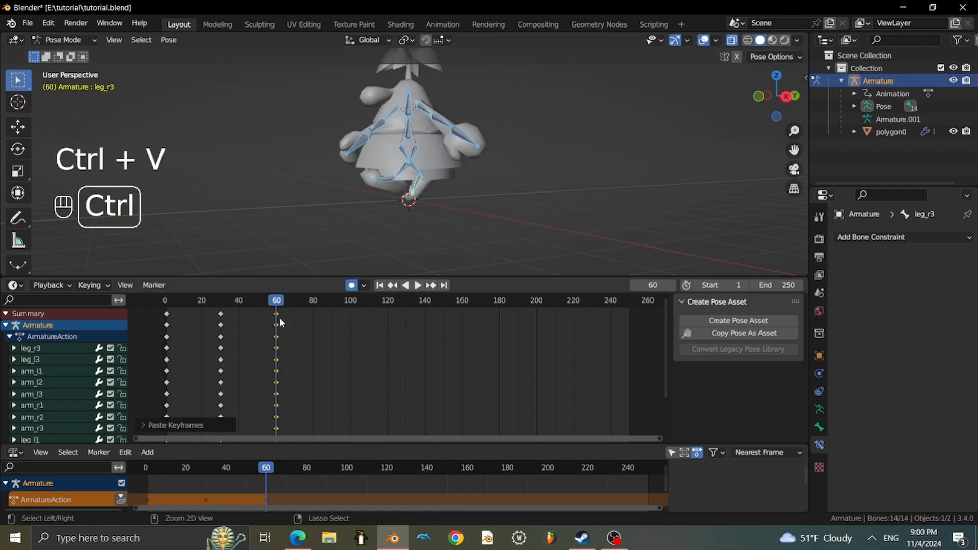
pyautogui.moveTo(316, 270); pyautogui.dragTo(400, 263, button='middle')
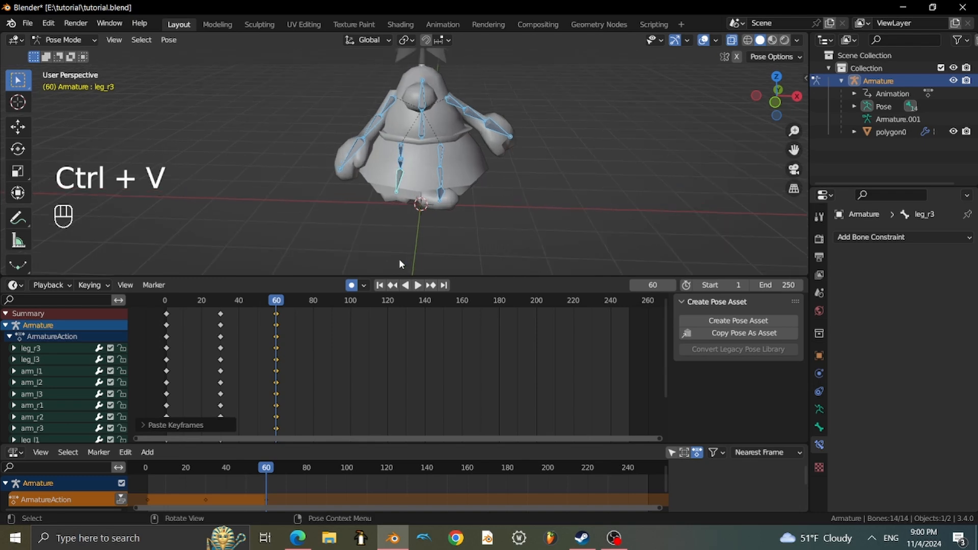
# Rewind to frame 0, switch the armature to Object Mode, and play the walk animation.
pyautogui.moveTo(285, 302); pyautogui.dragTo(159, 312)
pyautogui.moveTo(239, 265); pyautogui.dragTo(542, 148, button='middle')
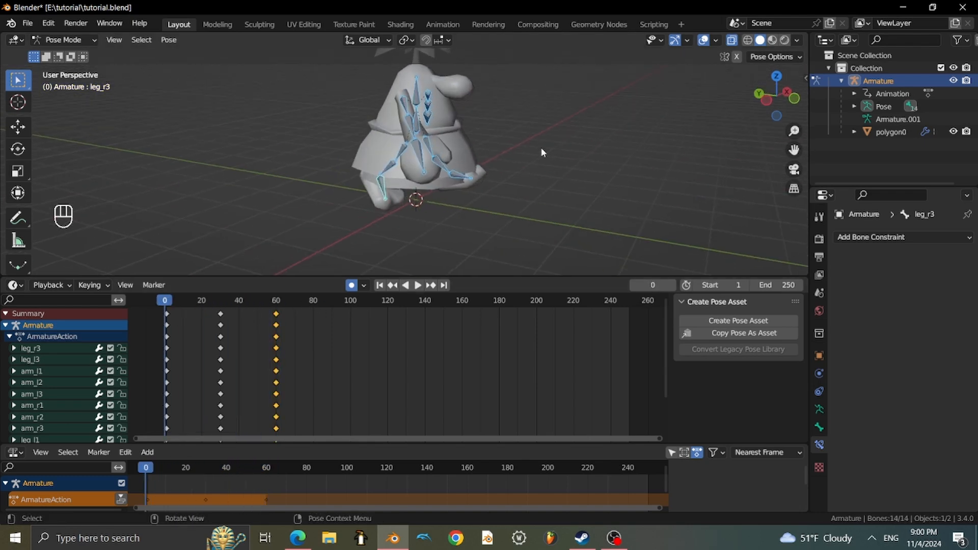
pyautogui.click(71, 40)
pyautogui.click(68, 54)
pyautogui.click(253, 112)
pyautogui.keyDown('shift'); pyautogui.moveTo(427, 208); pyautogui.dragTo(384, 244, button='middle'); pyautogui.keyUp('shift')
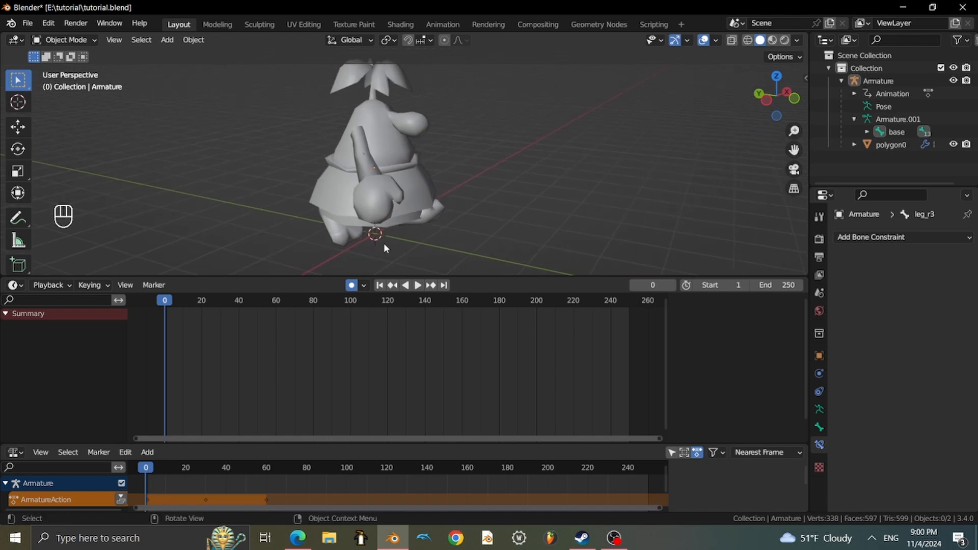
pyautogui.click(417, 286)
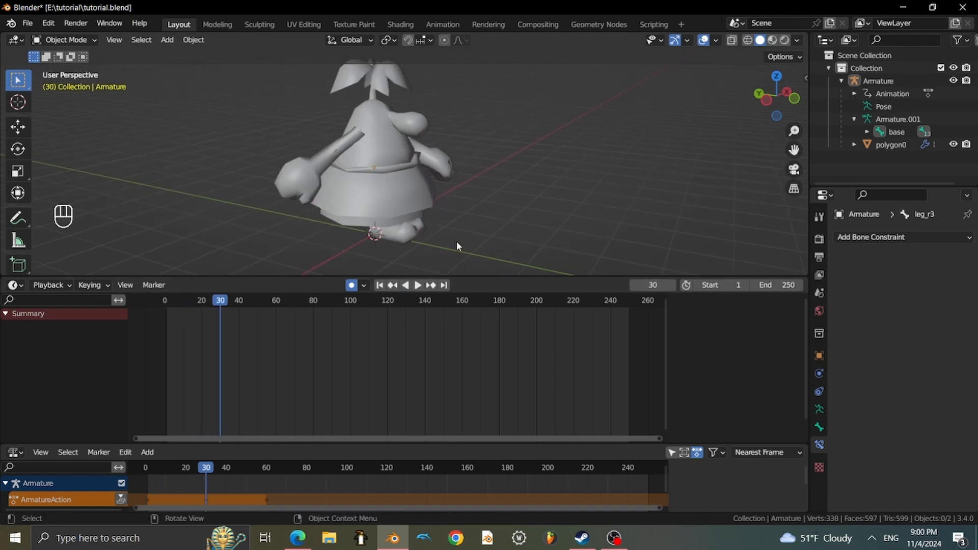
# Return to the first frame and set the animation's end frame to 60.
pyautogui.click(380, 285)
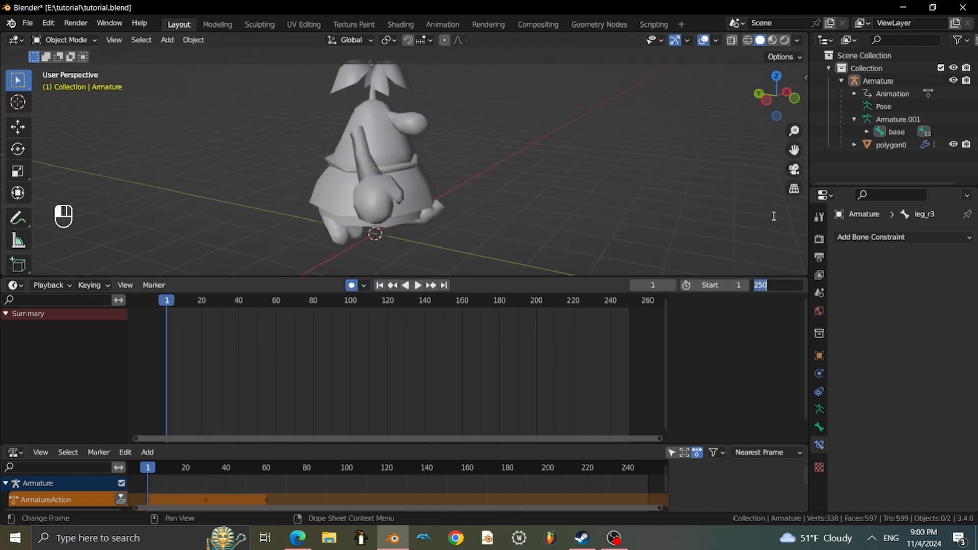
pyautogui.write('60')
pyautogui.press('Return')
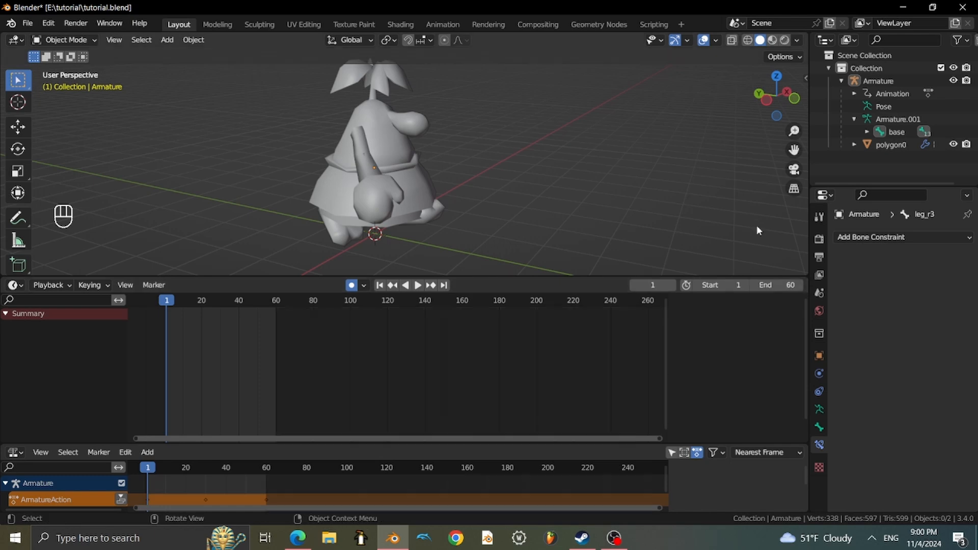
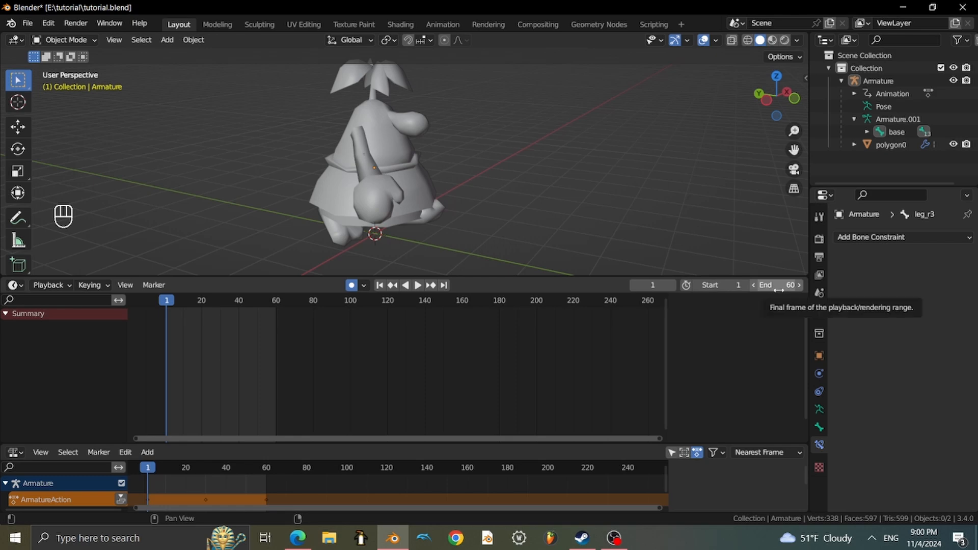
# Play the looping walk, examine the arms and feet from the side and front, and stop playback.
pyautogui.click(422, 286)
pyautogui.moveTo(430, 196); pyautogui.dragTo(399, 197, button='middle')
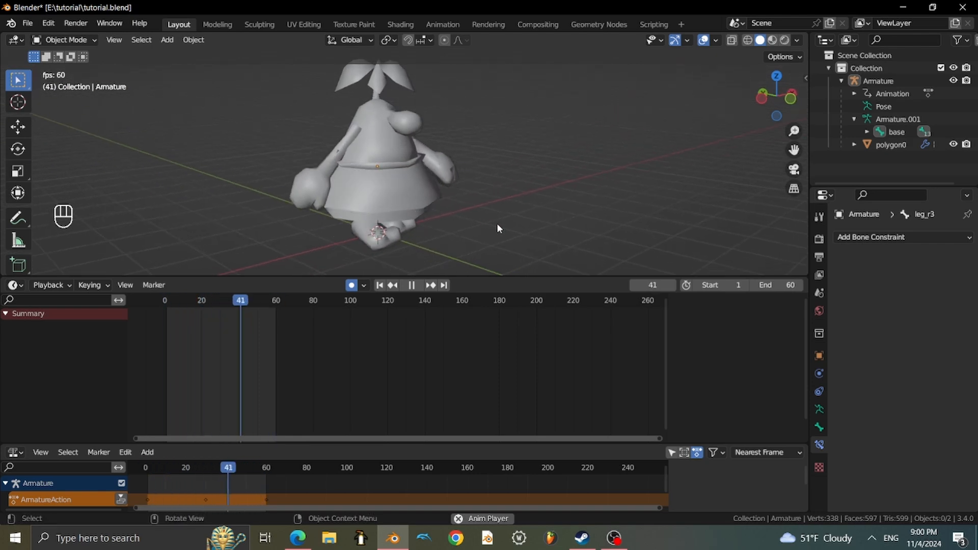
pyautogui.moveTo(431, 143); pyautogui.dragTo(425, 151, button='middle')
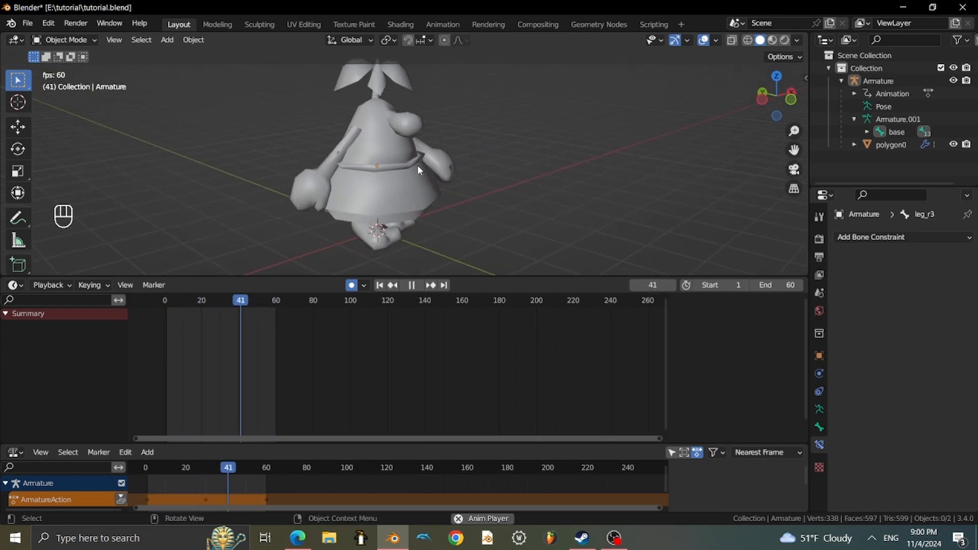
pyautogui.moveTo(417, 165); pyautogui.dragTo(471, 192, button='middle')
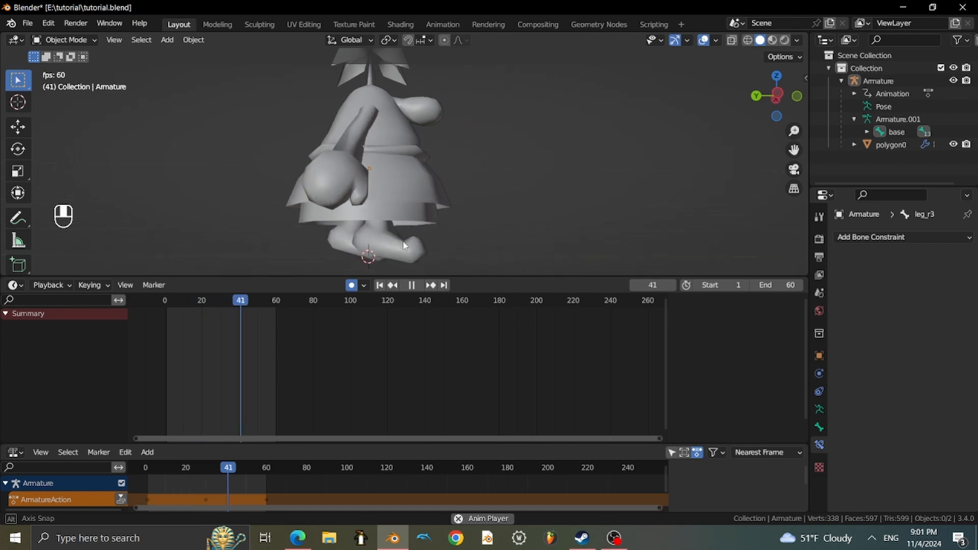
pyautogui.moveTo(405, 247); pyautogui.dragTo(404, 244, button='middle')
pyautogui.moveTo(450, 219); pyautogui.dragTo(457, 229, button='middle')
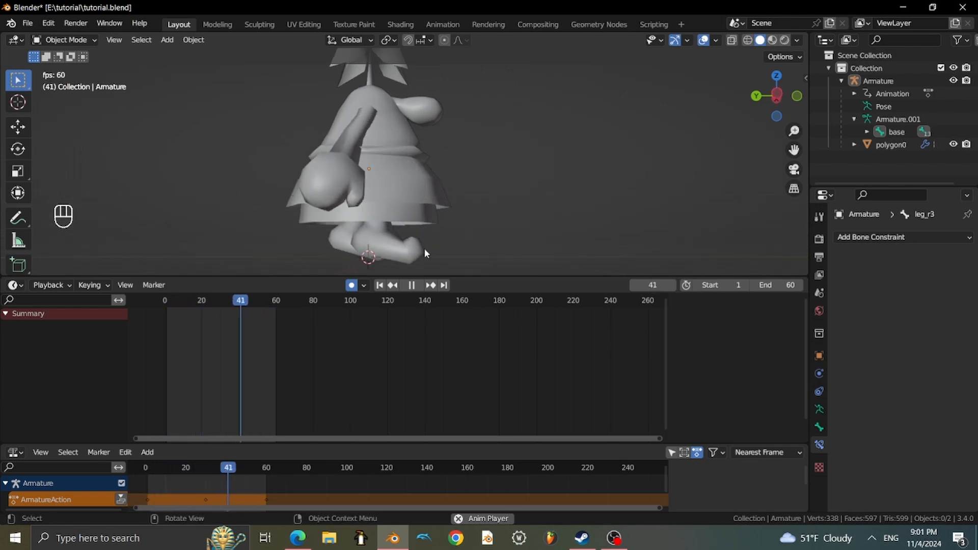
pyautogui.moveTo(443, 218); pyautogui.dragTo(372, 249, button='middle')
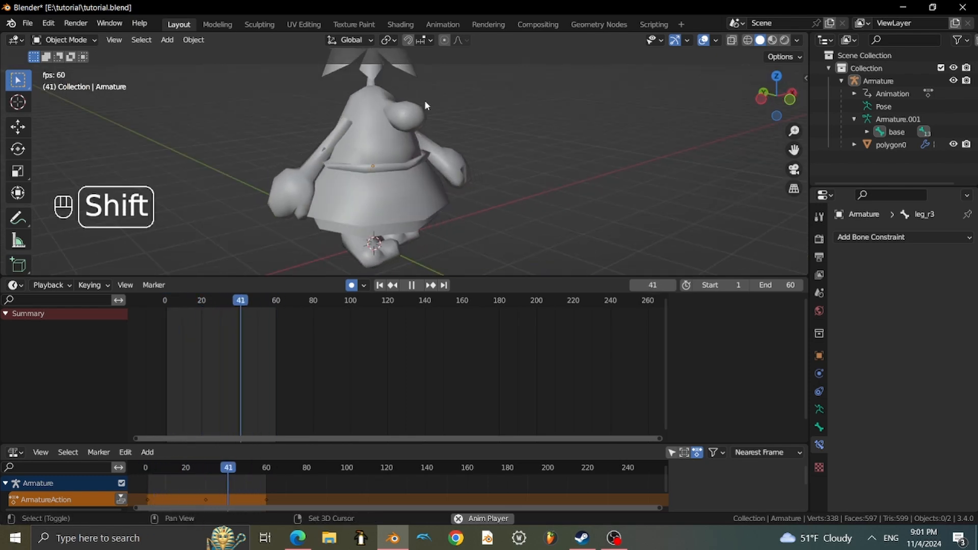
pyautogui.keyDown('shift'); pyautogui.moveTo(424, 103); pyautogui.dragTo(519, 101, button='middle'); pyautogui.keyUp('shift')
pyautogui.moveTo(518, 101); pyautogui.dragTo(464, 87, button='middle')
pyautogui.scroll(3, 461, 88)
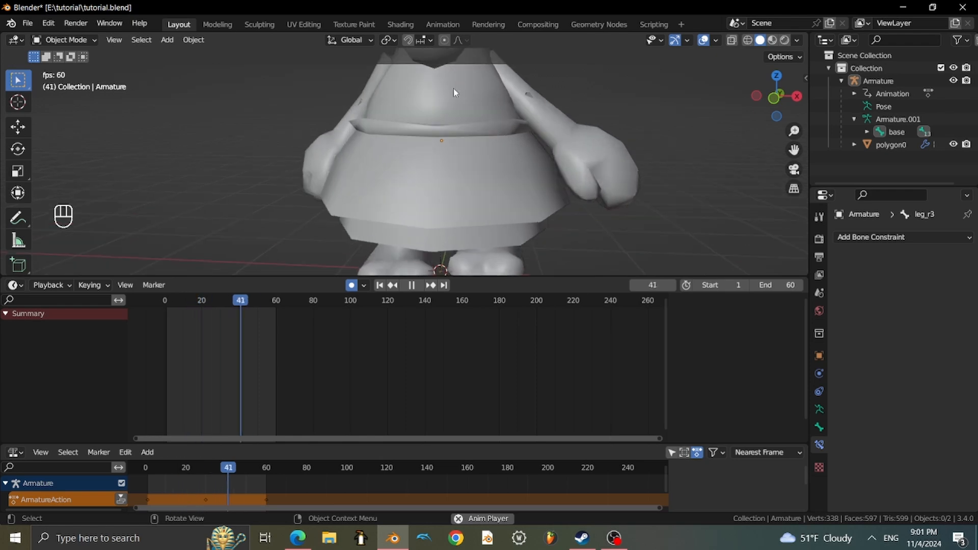
pyautogui.scroll(-3, 428, 87)
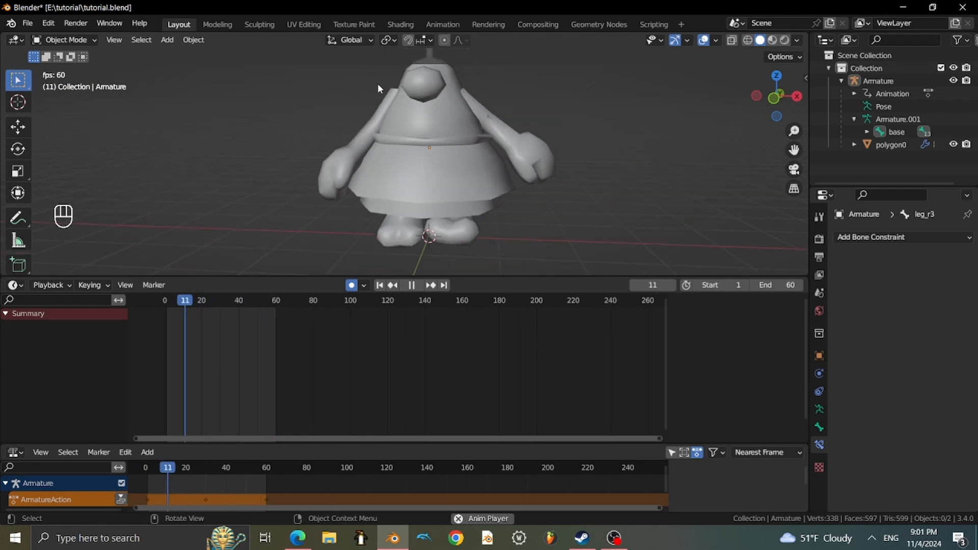
pyautogui.click(67, 39)
pyautogui.click(412, 285)
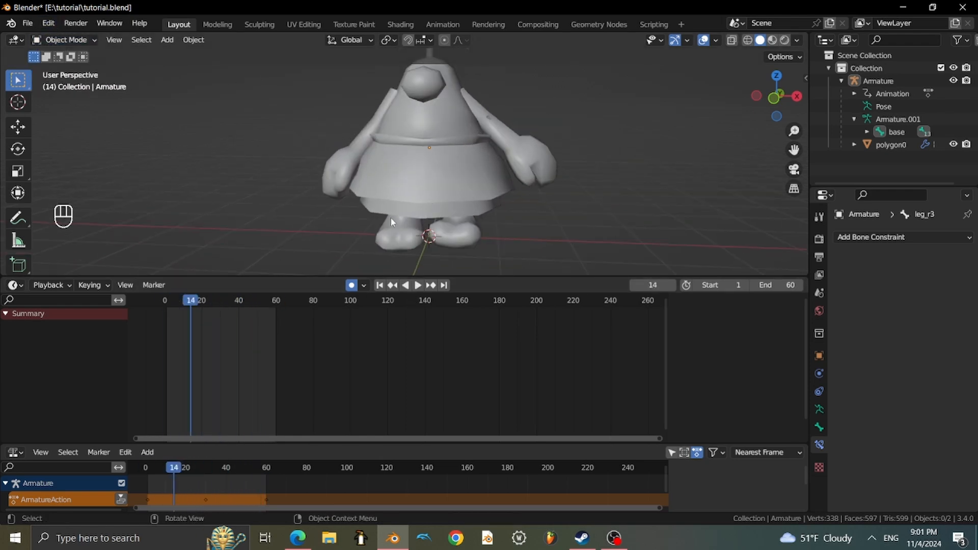
# Select the Armature and put it in Pose Mode.
pyautogui.click(391, 218)
pyautogui.click(57, 41)
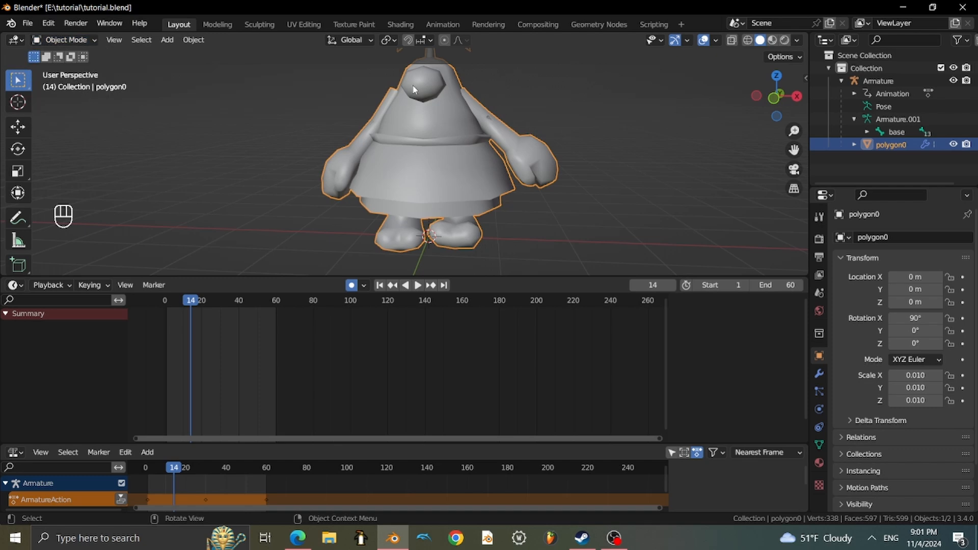
pyautogui.click(878, 81)
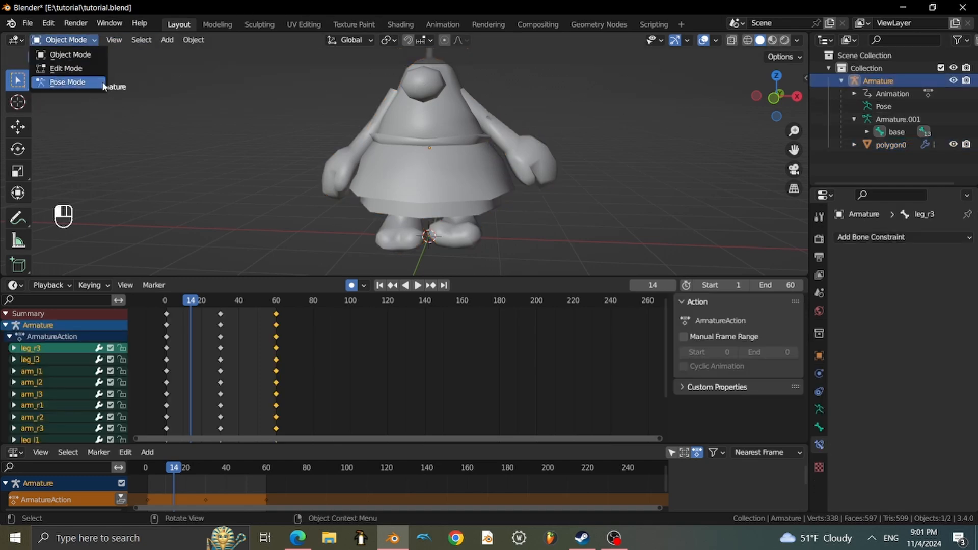
pyautogui.click(67, 82)
# Move the leg_r3 foot bone at frame 15 to key an in-between foot pose.
pyautogui.moveTo(438, 184)
pyautogui.mouseDown(button='middle')
pyautogui.moveTo(488, 192)
pyautogui.moveTo(425, 179)
pyautogui.mouseUp(button='middle')
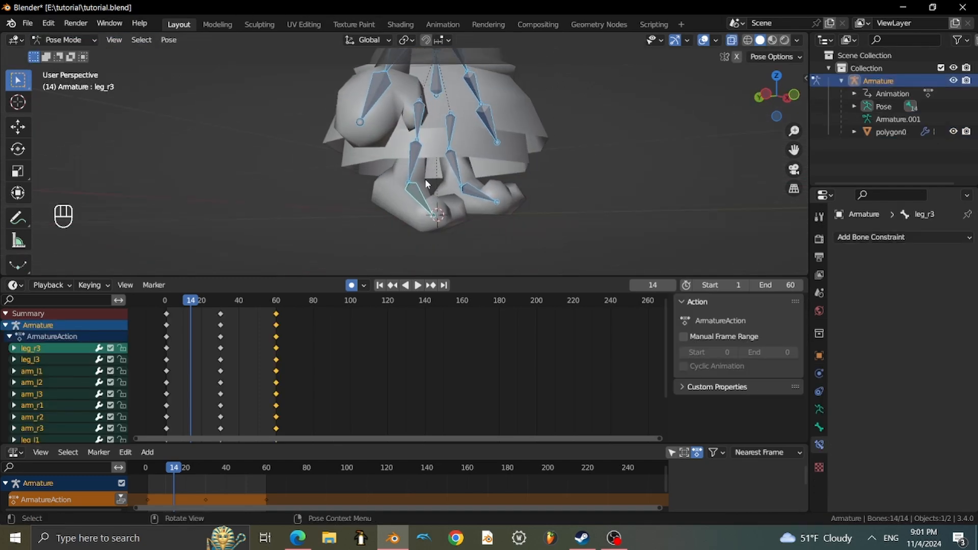
pyautogui.press('space')
pyautogui.click(386, 238)
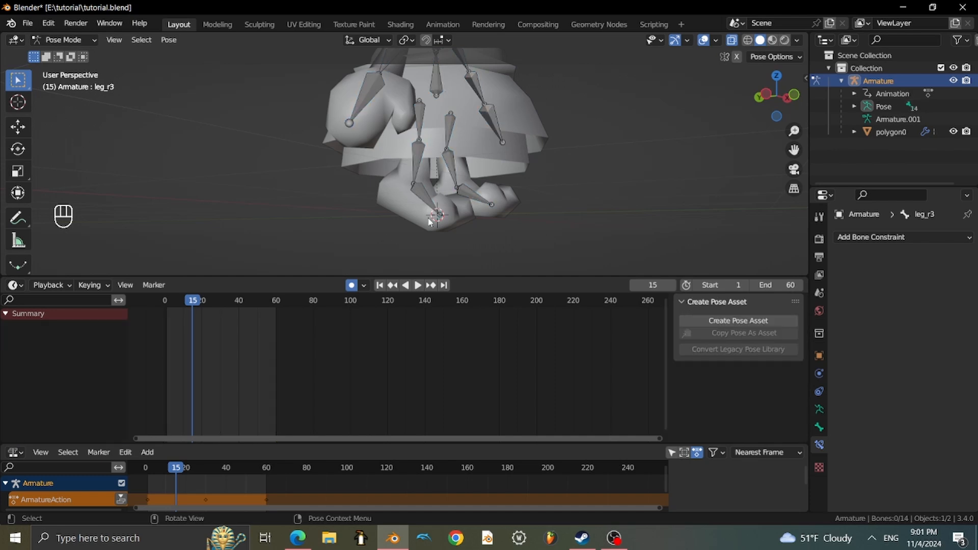
pyautogui.scroll(2, 456, 226)
pyautogui.moveTo(458, 226); pyautogui.dragTo(431, 233, button='middle')
pyautogui.click(465, 232)
pyautogui.press('g')
pyautogui.click(448, 234)
pyautogui.press('g')
pyautogui.click(377, 226)
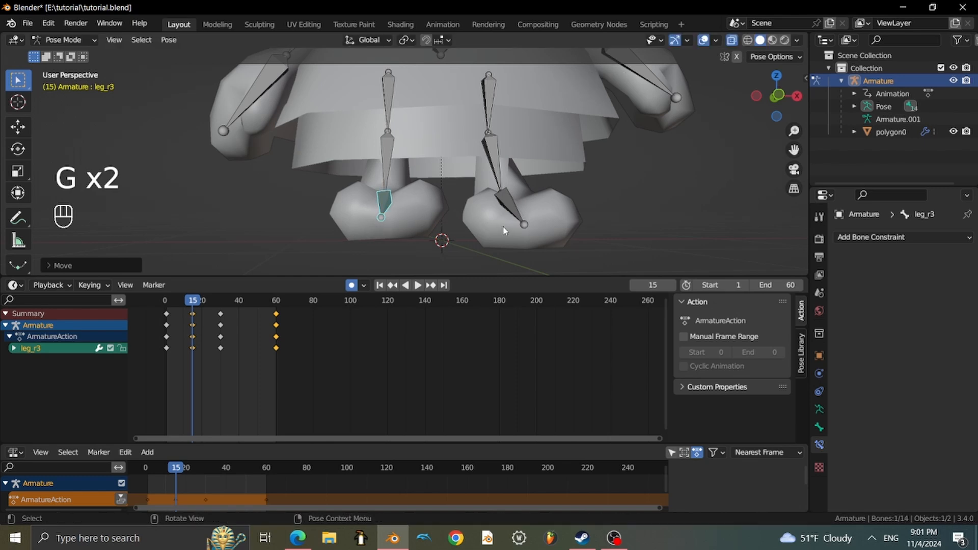
# Move the leg_r3 foot bone at frame 45 to key a second in-between foot pose.
pyautogui.moveTo(512, 221); pyautogui.dragTo(444, 227, button='middle')
pyautogui.moveTo(187, 300); pyautogui.dragTo(249, 309)
pyautogui.press('g')
pyautogui.click(356, 214)
# Play and scrub through the animation to check the adjusted foot motion.
pyautogui.click(418, 287)
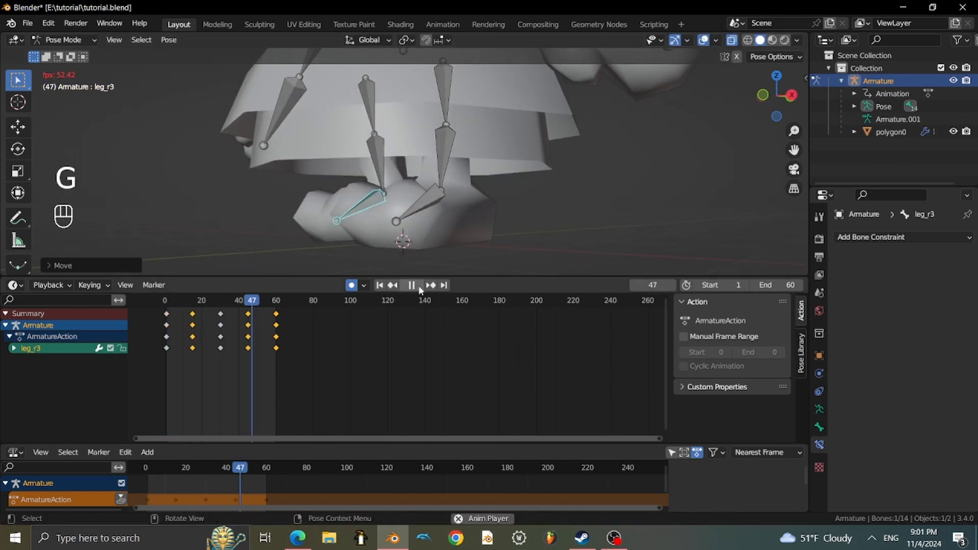
pyautogui.click(419, 285)
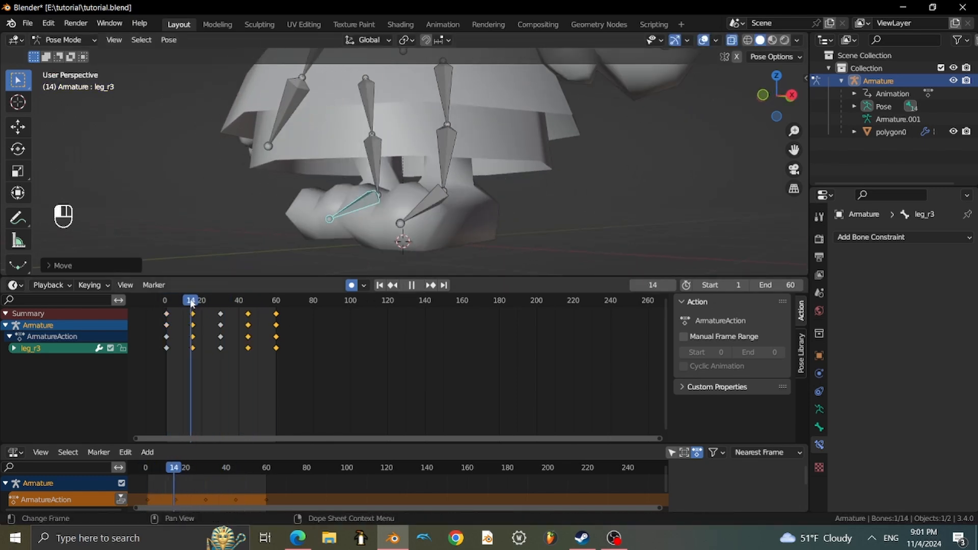
pyautogui.click(433, 204)
pyautogui.moveTo(439, 214); pyautogui.dragTo(410, 214, button='middle')
pyautogui.moveTo(198, 300)
pyautogui.mouseDown()
pyautogui.moveTo(224, 311)
pyautogui.moveTo(197, 312)
pyautogui.moveTo(202, 300)
pyautogui.mouseUp()
# Select the torso bone and return the animation to frame 1.
pyautogui.scroll(-4, 444, 156)
pyautogui.moveTo(444, 156); pyautogui.dragTo(451, 156, button='middle')
pyautogui.keyDown('shift'); pyautogui.moveTo(451, 156); pyautogui.dragTo(502, 247, button='middle'); pyautogui.keyUp('shift')
pyautogui.click(433, 126)
pyautogui.moveTo(433, 127); pyautogui.dragTo(451, 155, button='middle')
pyautogui.scroll(1, 451, 155)
pyautogui.moveTo(204, 302); pyautogui.dragTo(167, 309)
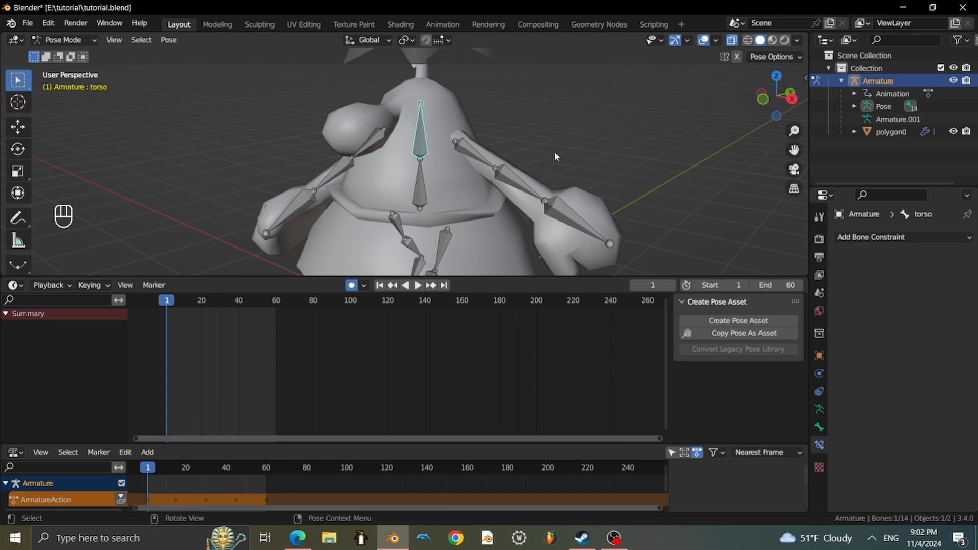
# Try moving the torso bone at frame 1 in several directions, undoing each move.
pyautogui.press('g')
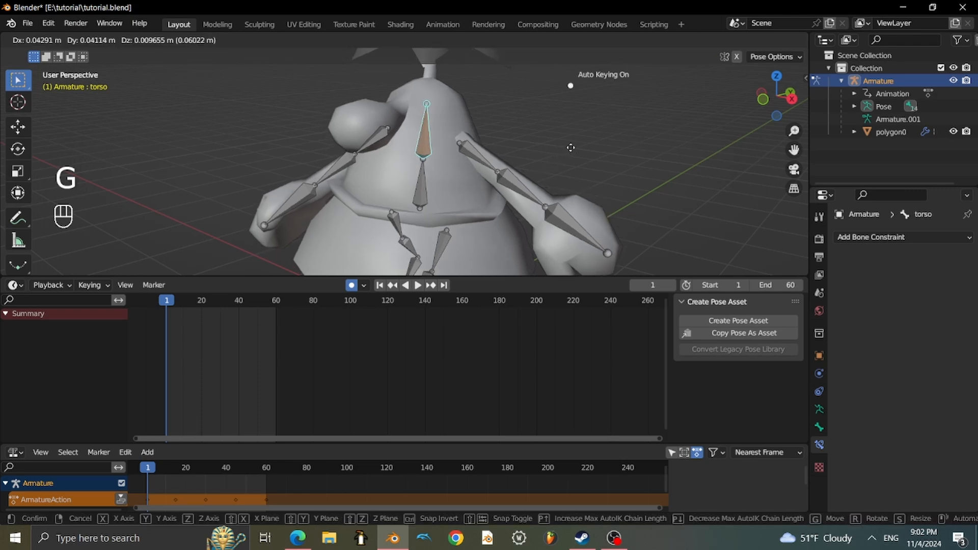
pyautogui.hotkey('ctrl', 'z')
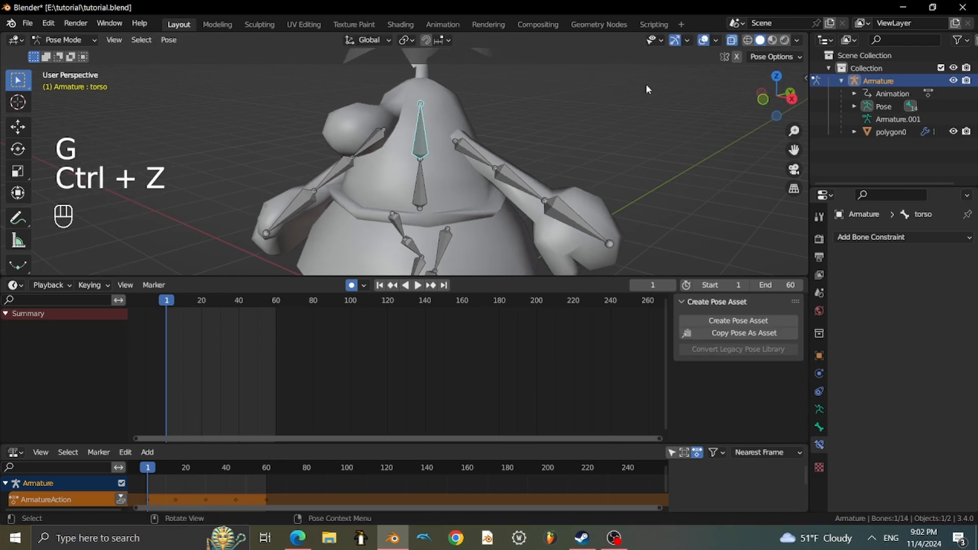
pyautogui.press('g')
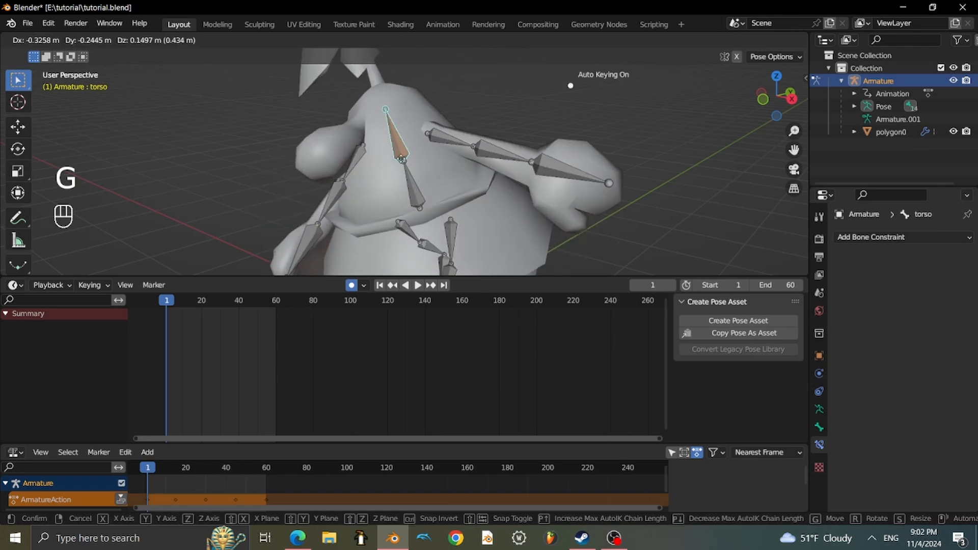
pyautogui.hotkey('ctrl', 'z')
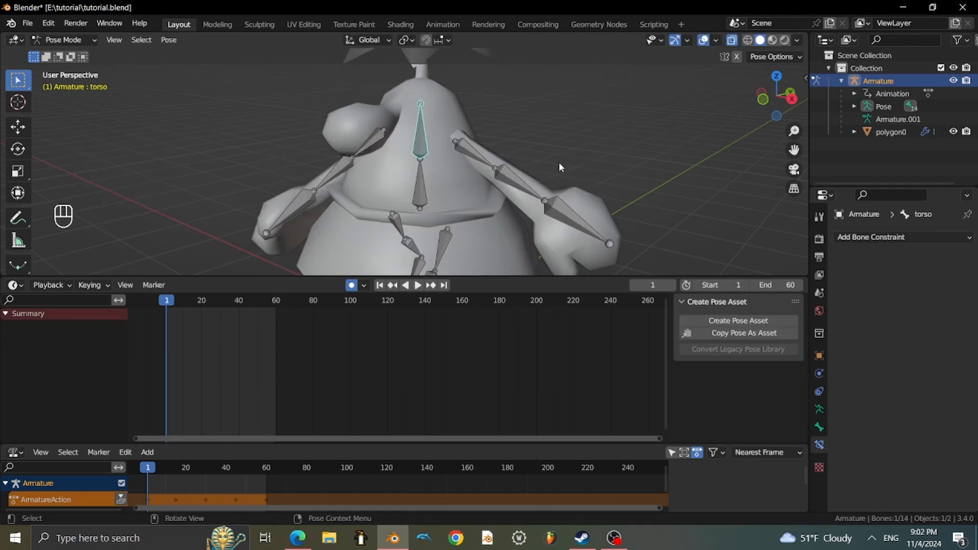
pyautogui.press('g')
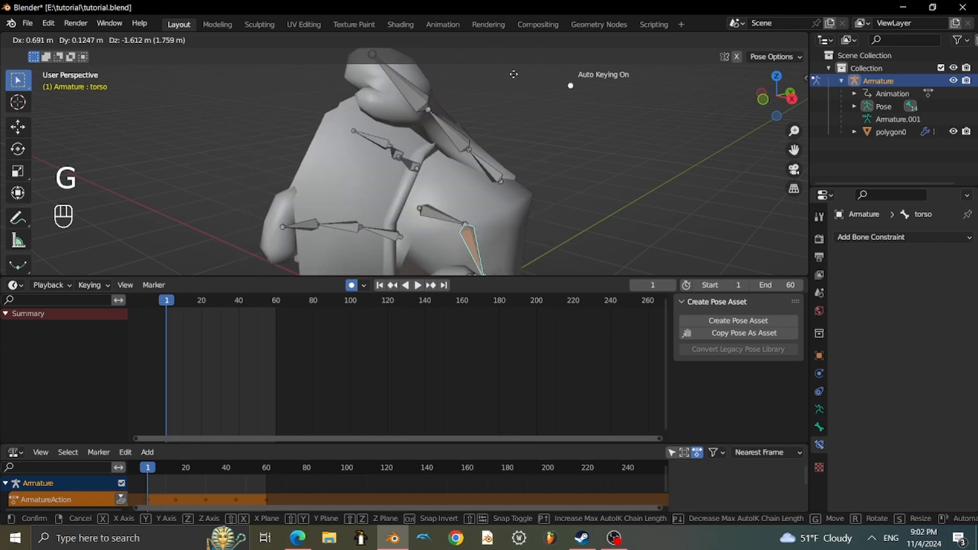
pyautogui.click(331, 187)
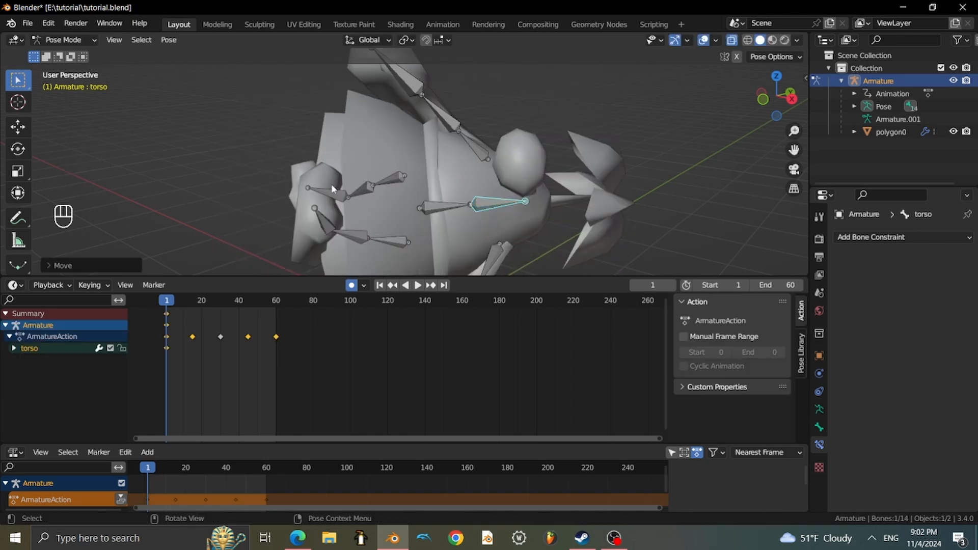
pyautogui.hotkey('ctrl', 'z')
# Switch the armature to Edit Mode and turn on X-ray display to show the bones inside the mesh.
pyautogui.click(57, 43)
pyautogui.click(72, 69)
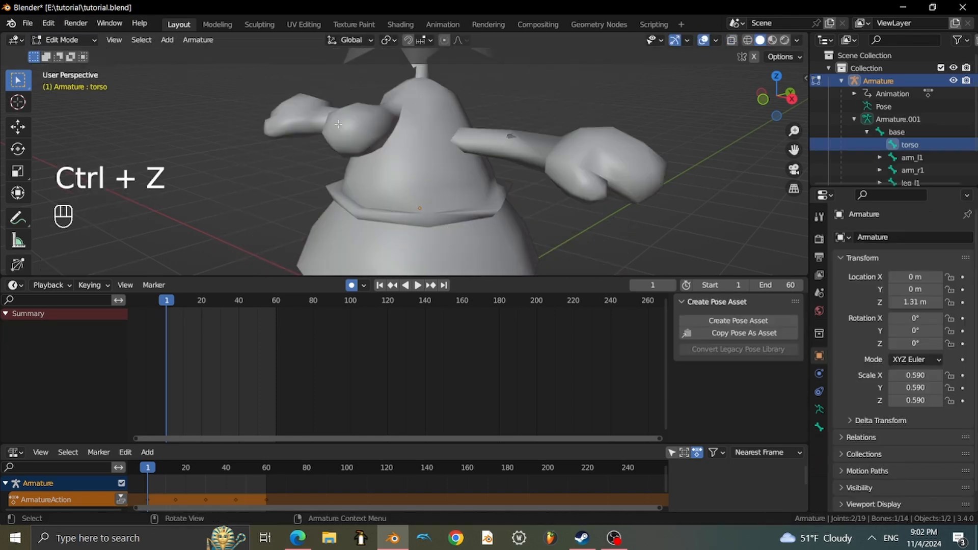
pyautogui.hotkey('alt', 'z')
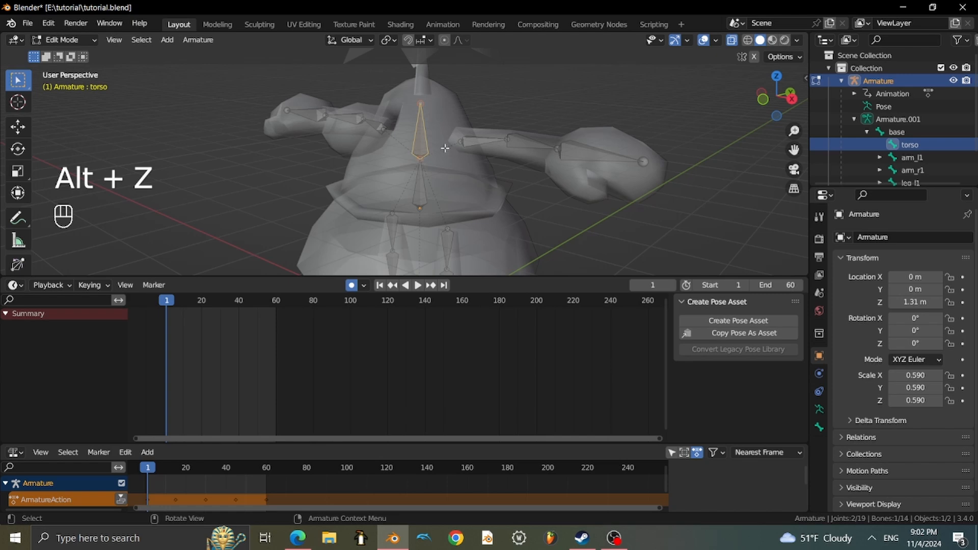
pyautogui.moveTo(445, 148); pyautogui.dragTo(435, 149, button='middle')
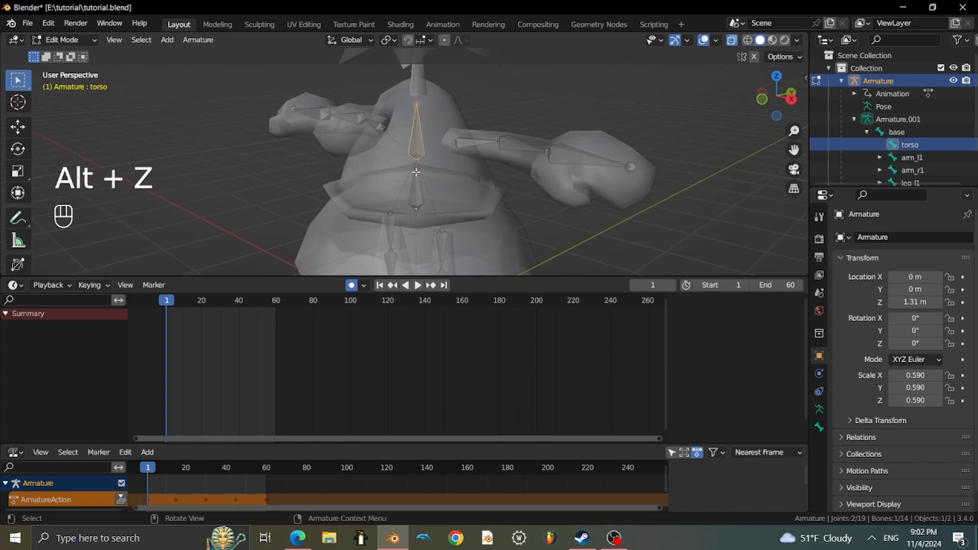
# Select the torso and base bones and disconnect them with Clear Parent's Disconnect Bone option.
pyautogui.scroll(2, 442, 149)
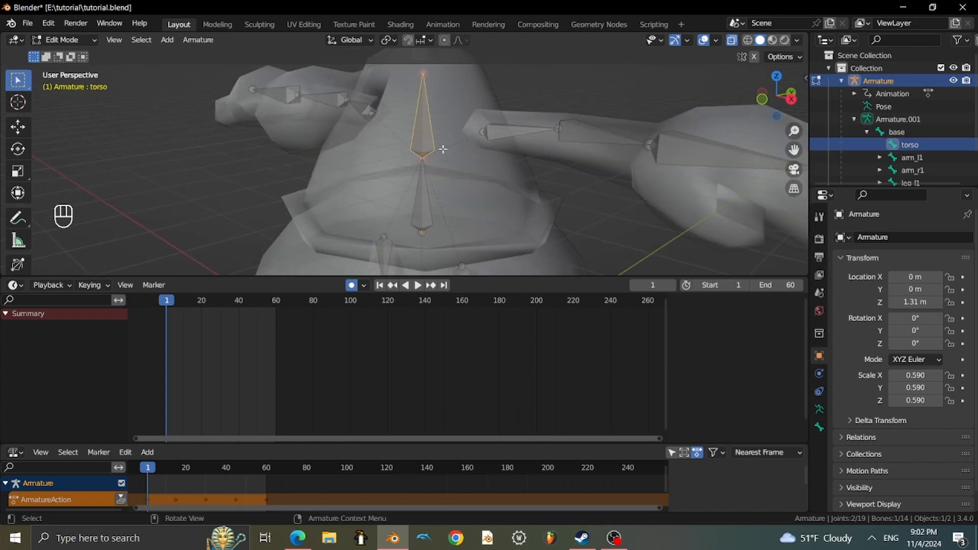
pyautogui.click(426, 197)
pyautogui.click(425, 140)
pyautogui.keyDown('shift'); pyautogui.click(424, 208); pyautogui.keyUp('shift')
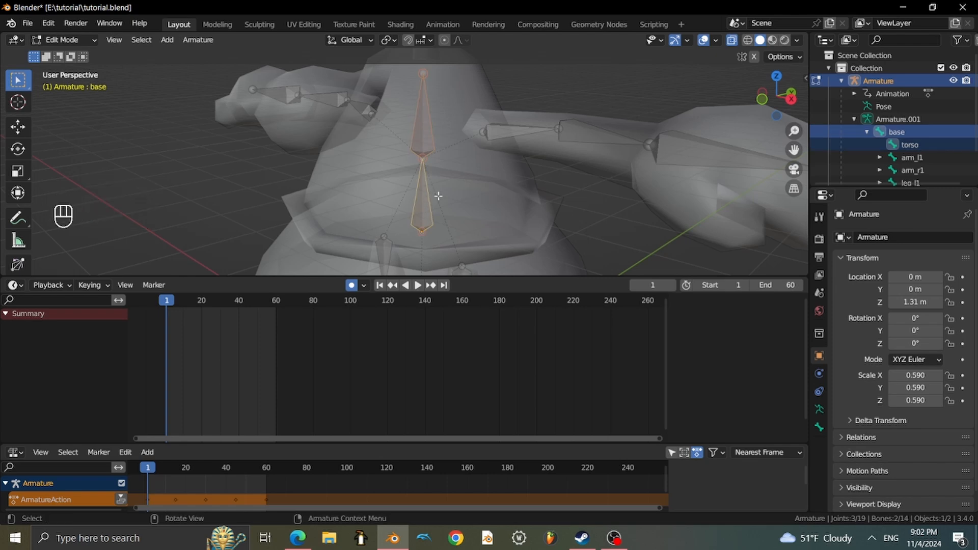
pyautogui.keyDown('shift'); pyautogui.click(422, 197); pyautogui.keyUp('shift')
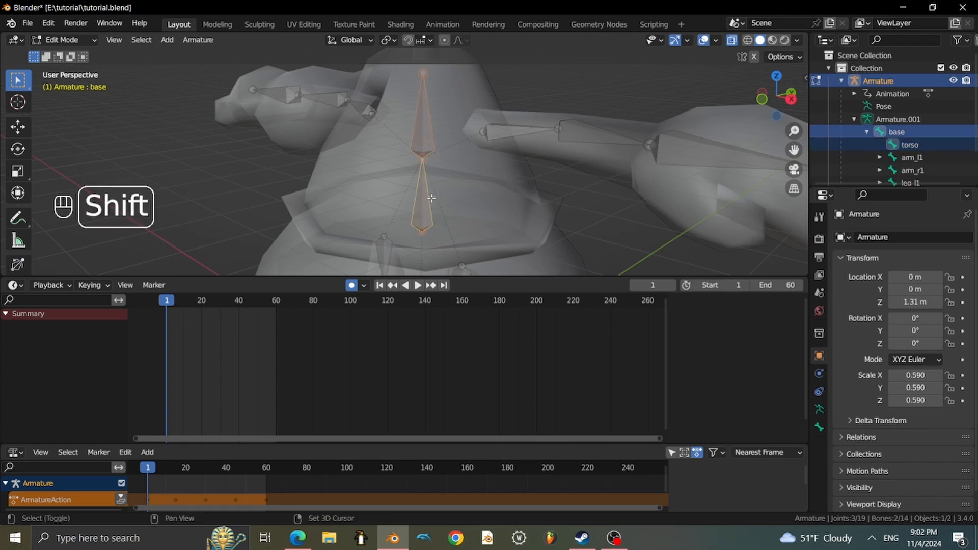
pyautogui.hotkey('alt', 'p')
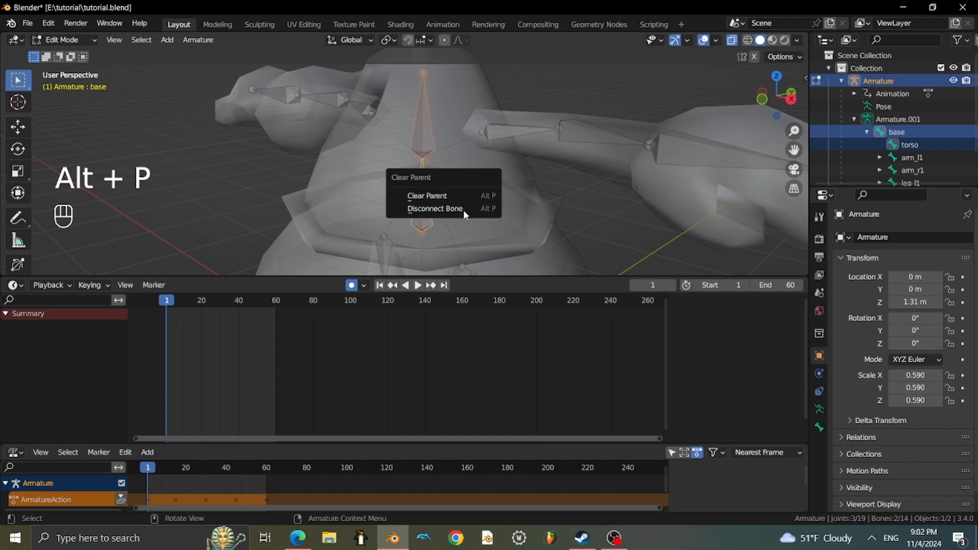
pyautogui.click(464, 210)
# Select only the torso bone and switch the armature to Pose Mode.
pyautogui.click(412, 116)
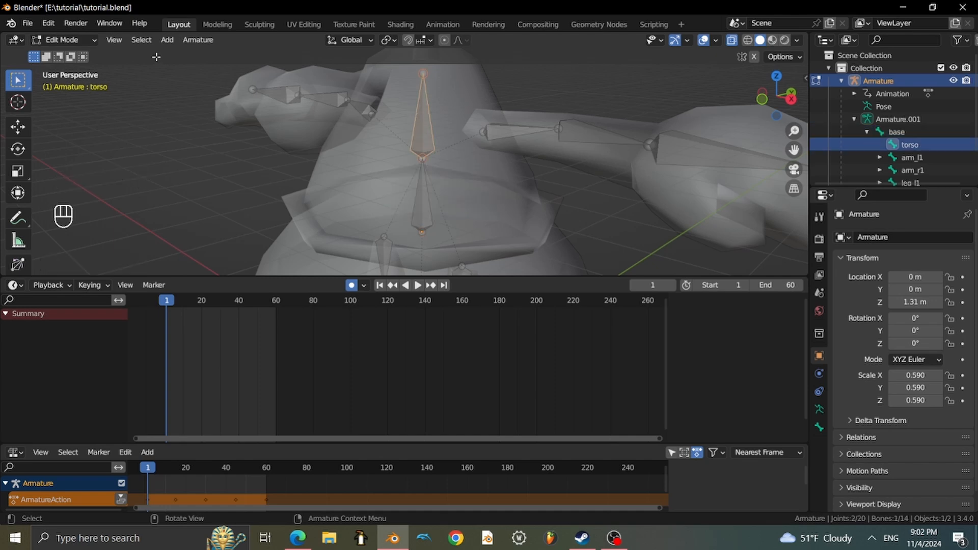
pyautogui.click(69, 40)
pyautogui.click(74, 81)
pyautogui.keyDown('shift'); pyautogui.moveTo(546, 107); pyautogui.dragTo(546, 124, button='middle'); pyautogui.keyUp('shift')
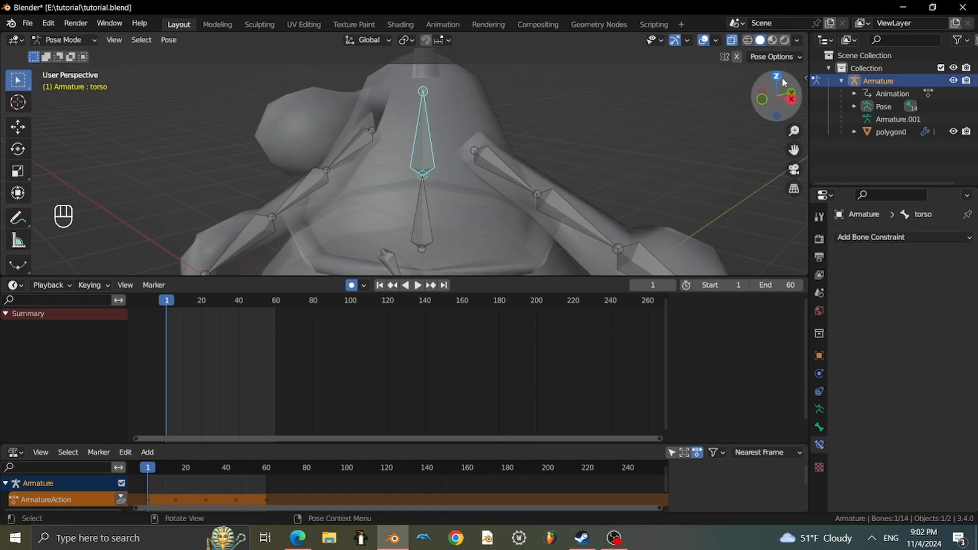
# Try moving the disconnected torso bone freely at frame 1, undoing each move.
pyautogui.click(776, 57)
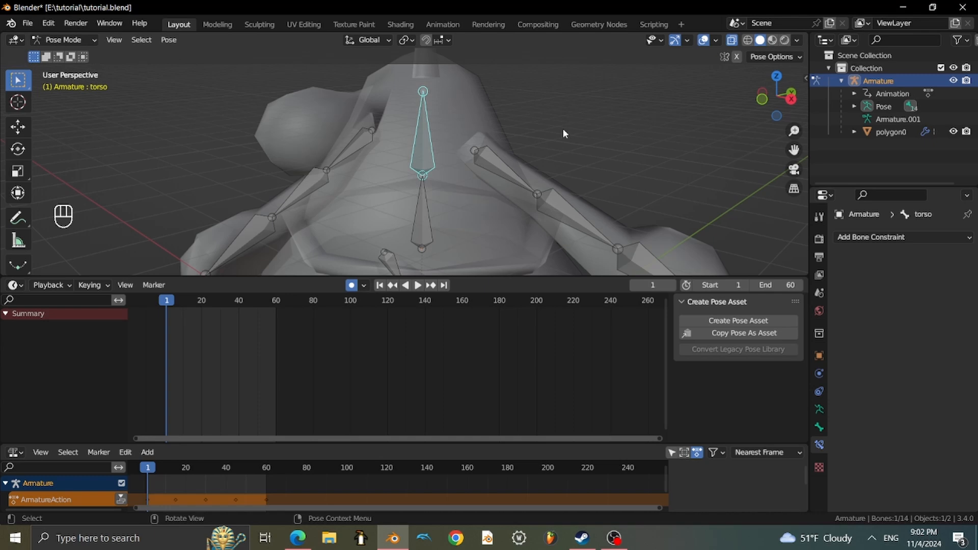
pyautogui.press('g')
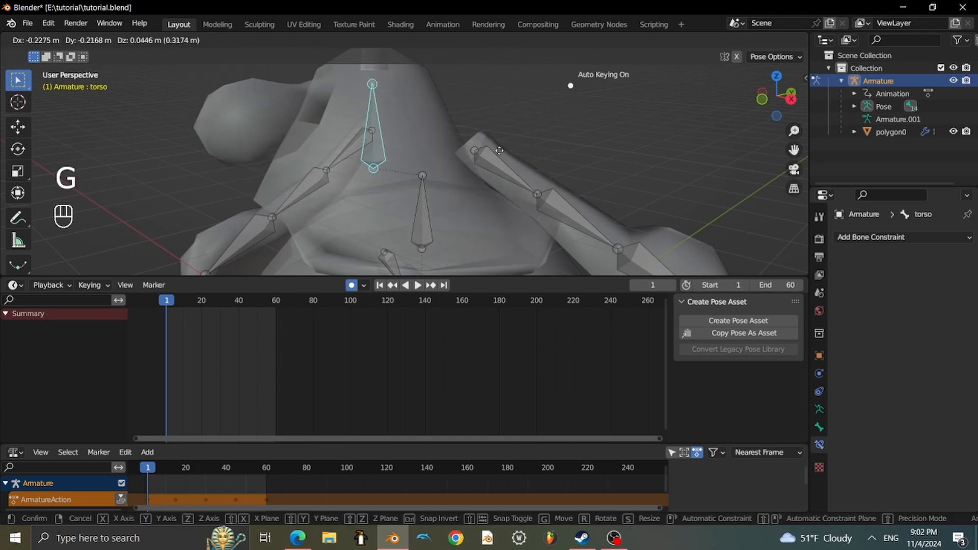
pyautogui.click(474, 151)
pyautogui.hotkey('ctrl', 'z')
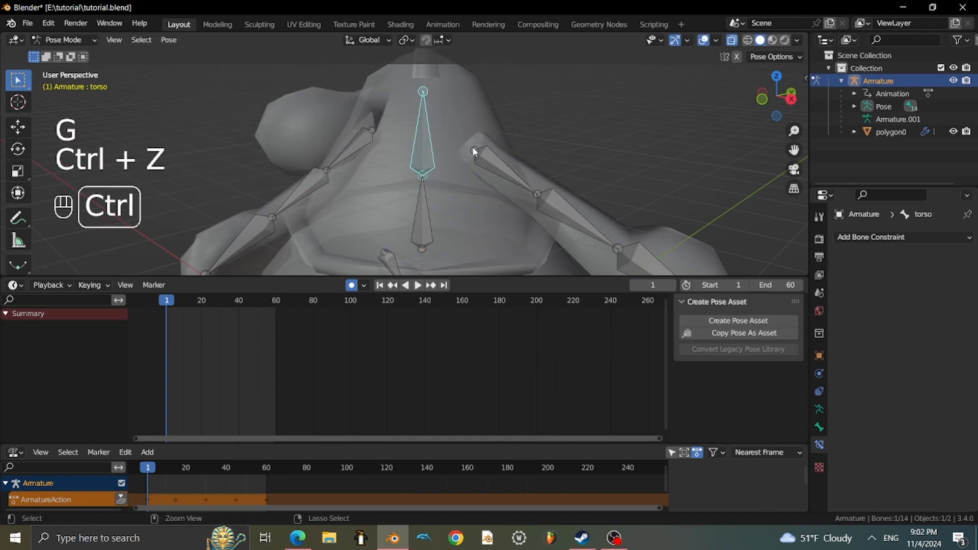
pyautogui.click(781, 54)
pyautogui.press('g')
pyautogui.hotkey('ctrl', 'z')
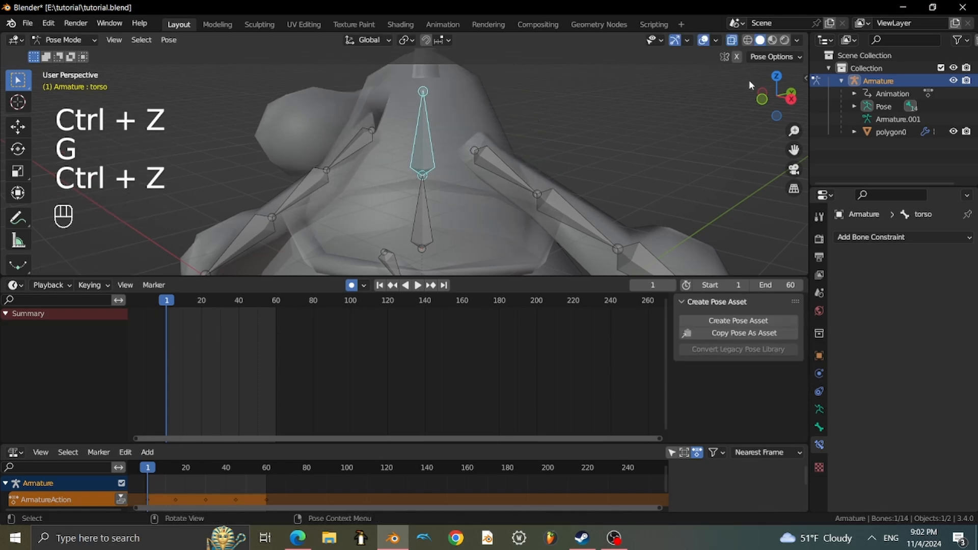
pyautogui.click(767, 57)
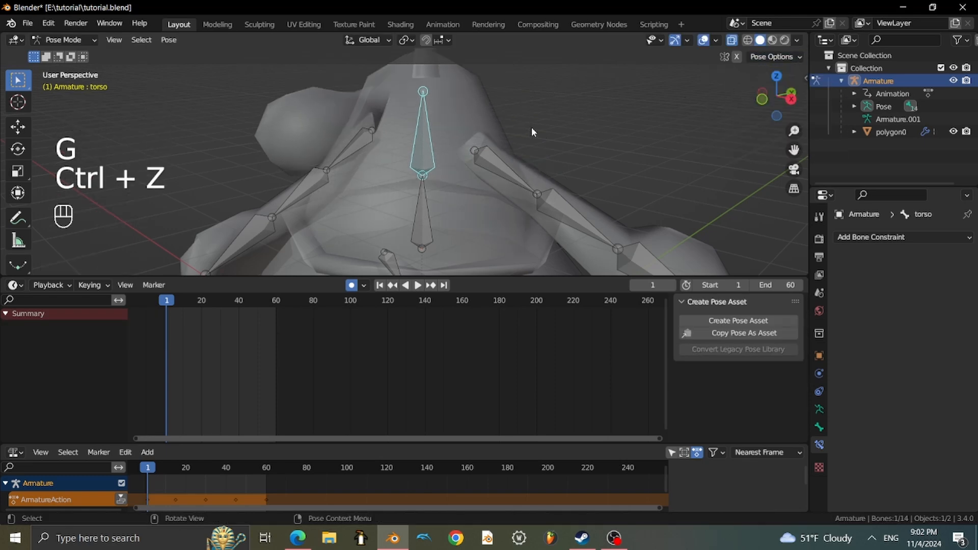
# Keyframe the torso bone at frame 1 by confirming a minimal move with auto keying.
pyautogui.scroll(-2, 479, 140)
pyautogui.scroll(-2, 401, 182)
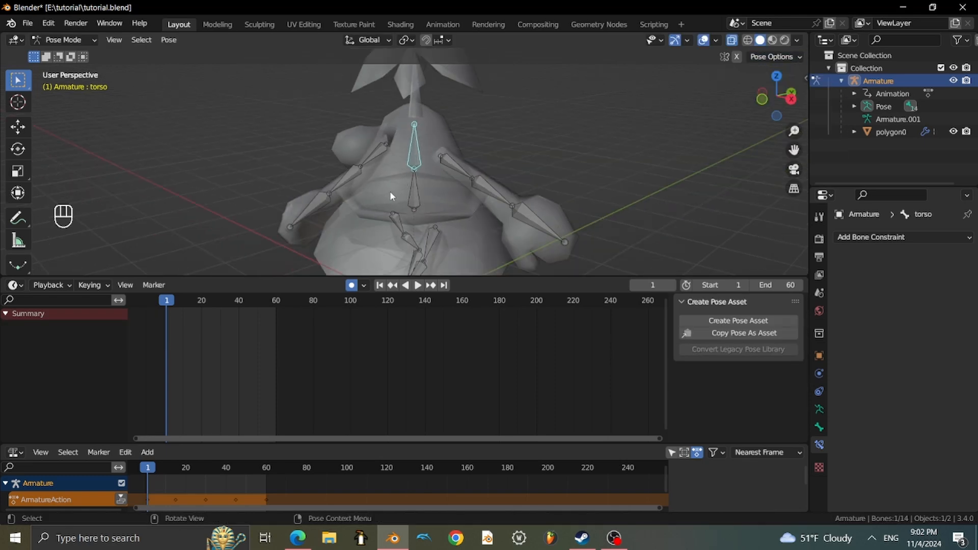
pyautogui.scroll(2, 392, 196)
pyautogui.press('g')
pyautogui.click(500, 172)
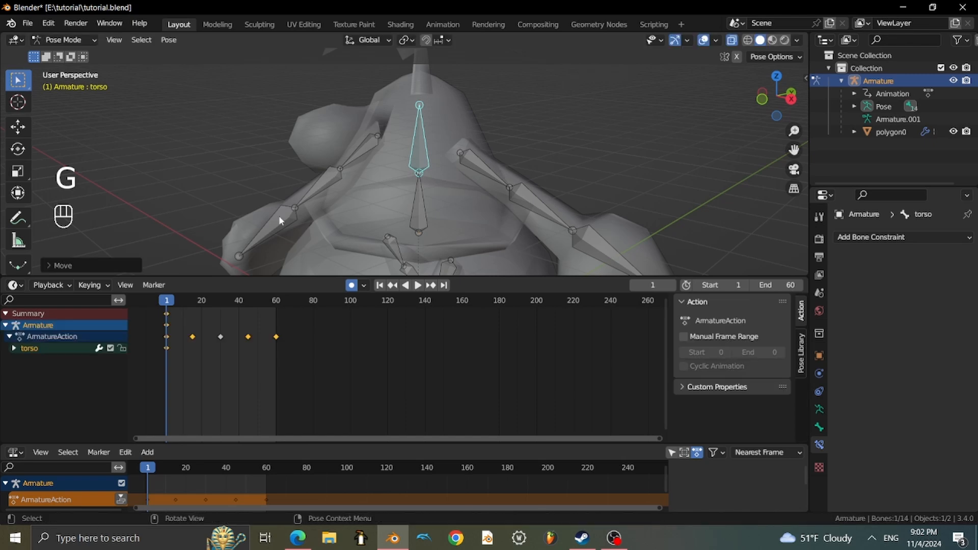
# Go to frame 30 and raise the torso bone slightly along the global Z axis.
pyautogui.moveTo(169, 303); pyautogui.dragTo(221, 310)
pyautogui.press('g')
pyautogui.press('z')
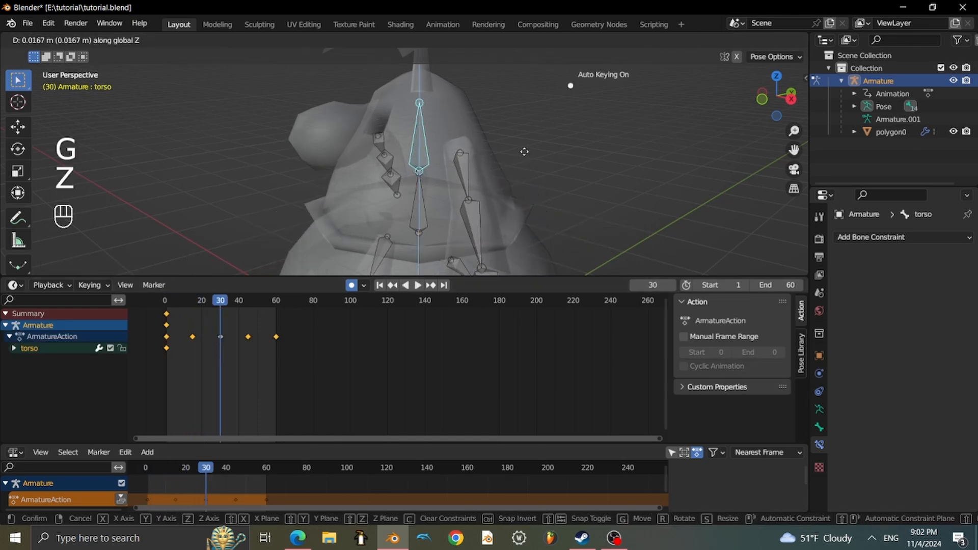
pyautogui.click(526, 148)
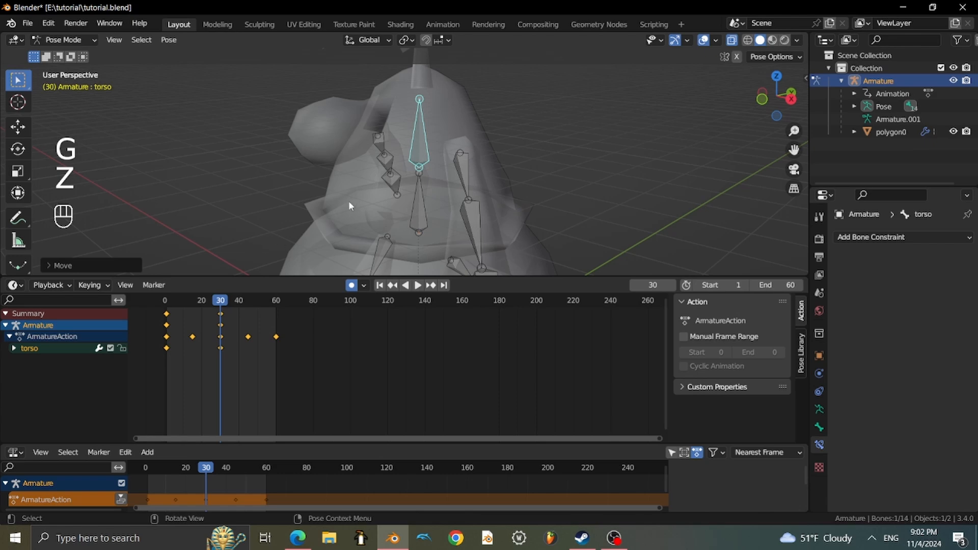
# Go to frame 60, select all bones, and copy their keyframes from frame 1.
pyautogui.moveTo(227, 298); pyautogui.dragTo(276, 304)
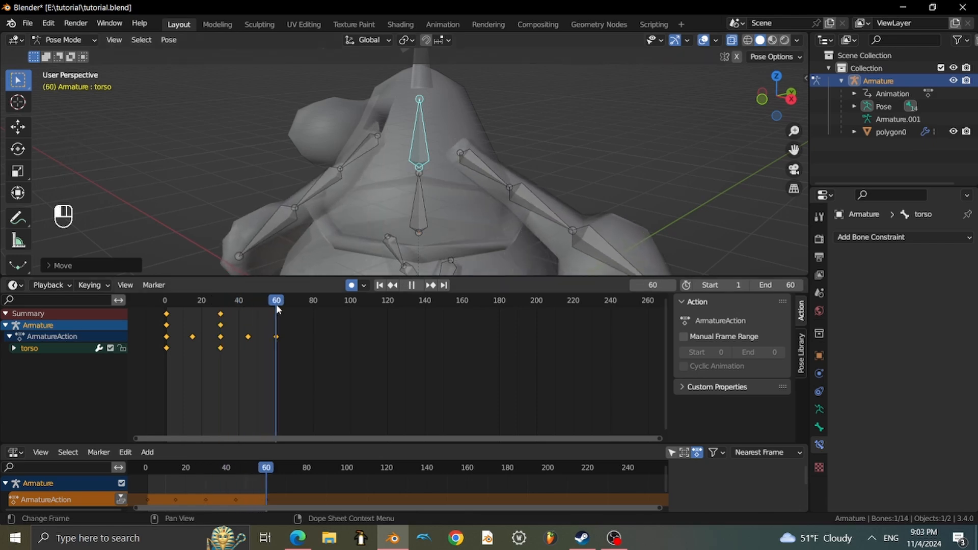
pyautogui.press('a')
pyautogui.click(162, 325)
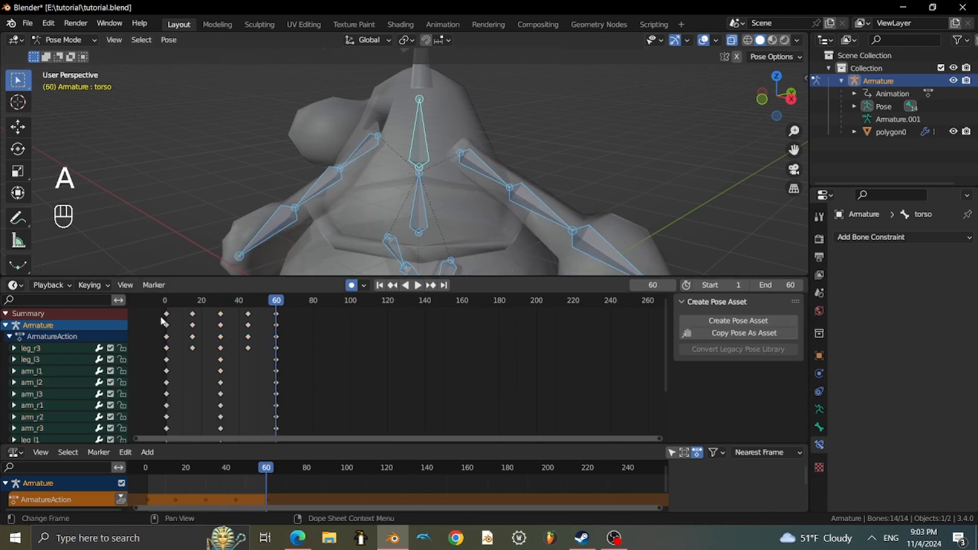
pyautogui.press('b')
pyautogui.moveTo(155, 311); pyautogui.dragTo(175, 362)
pyautogui.moveTo(188, 444); pyautogui.dragTo(187, 444)
pyautogui.scroll(-5, 152, 356)
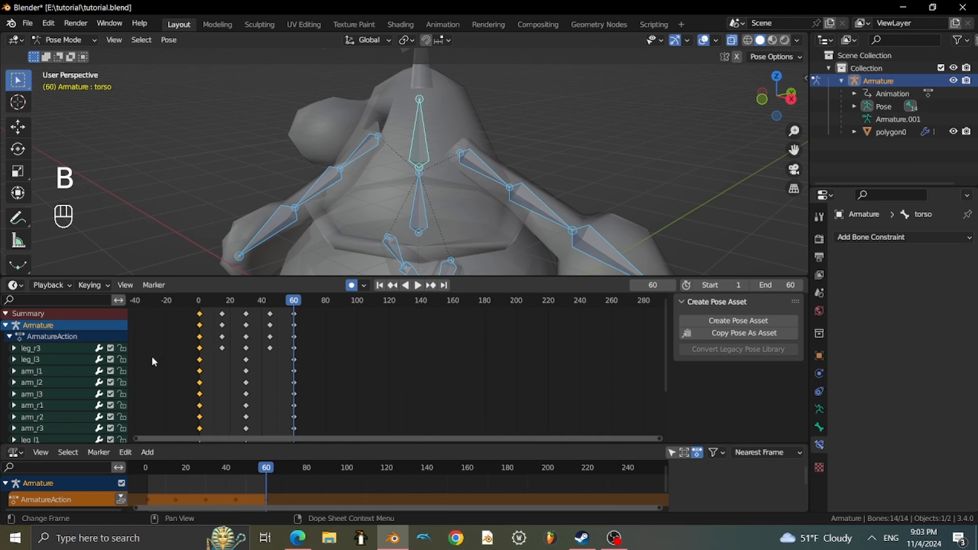
pyautogui.moveTo(217, 377); pyautogui.dragTo(211, 358, button='middle')
pyautogui.hotkey('ctrl', 'c')
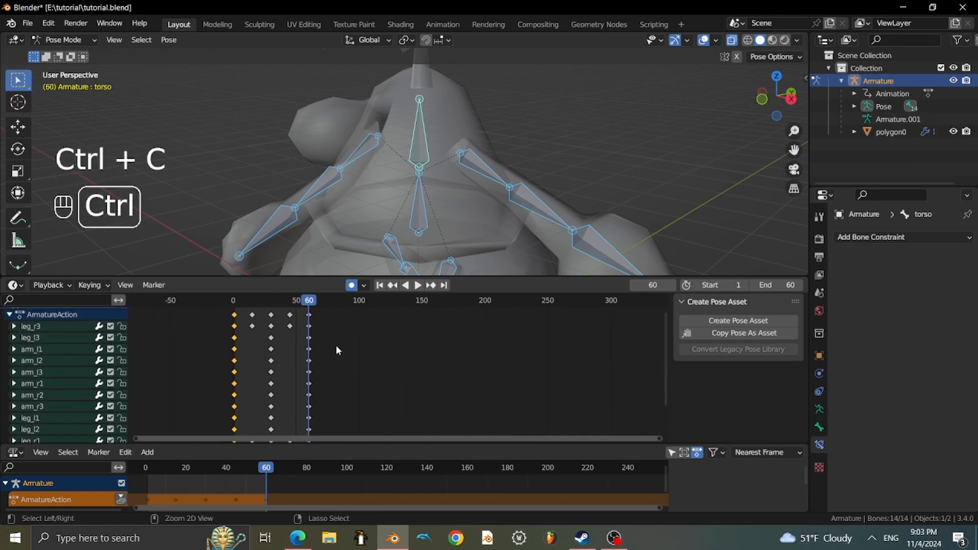
# Paste the copied keyframes at frame 60 to close the walk loop.
pyautogui.moveTo(310, 304); pyautogui.dragTo(310, 304)
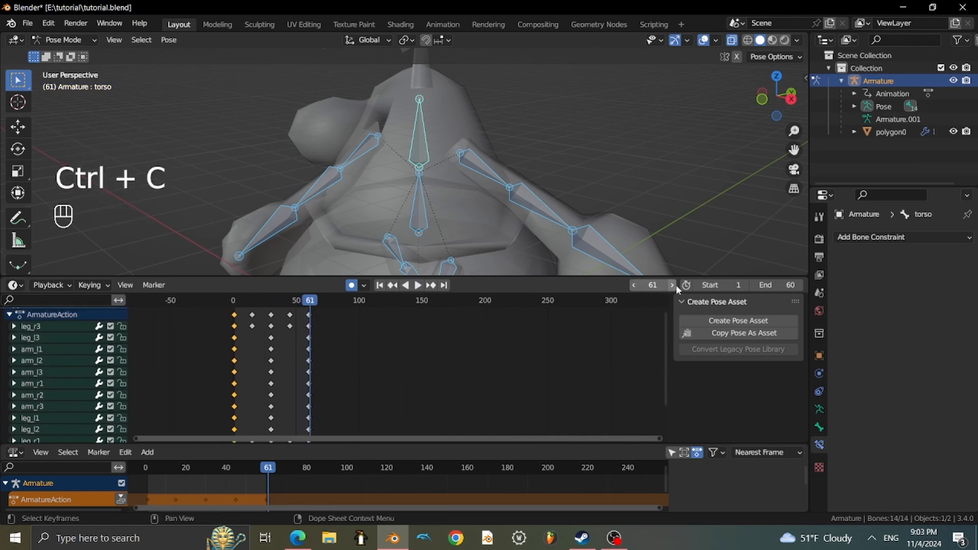
pyautogui.press('Left')
pyautogui.hotkey('ctrl', 'v')
# Switch the armature back to Object Mode and turn off X-ray display.
pyautogui.scroll(-3, 427, 200)
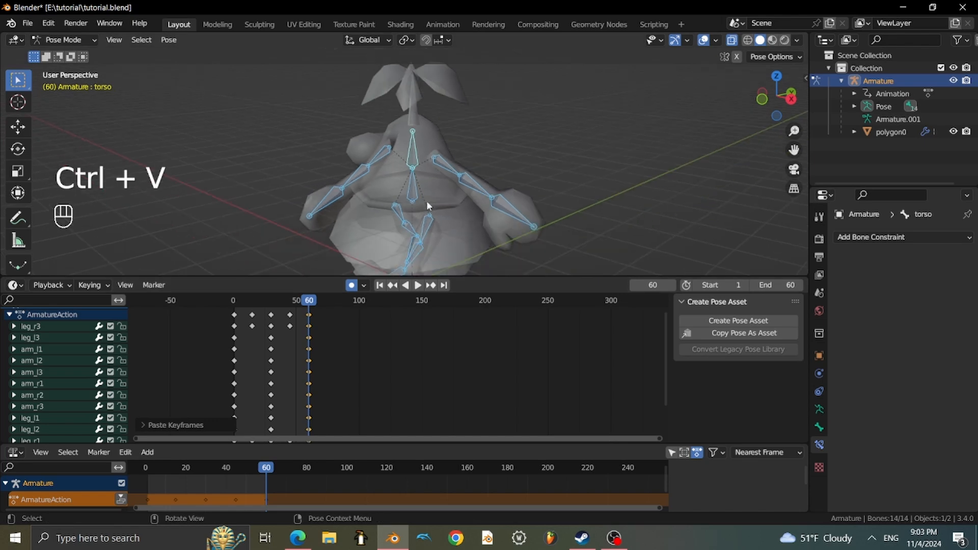
pyautogui.click(79, 40)
pyautogui.click(61, 52)
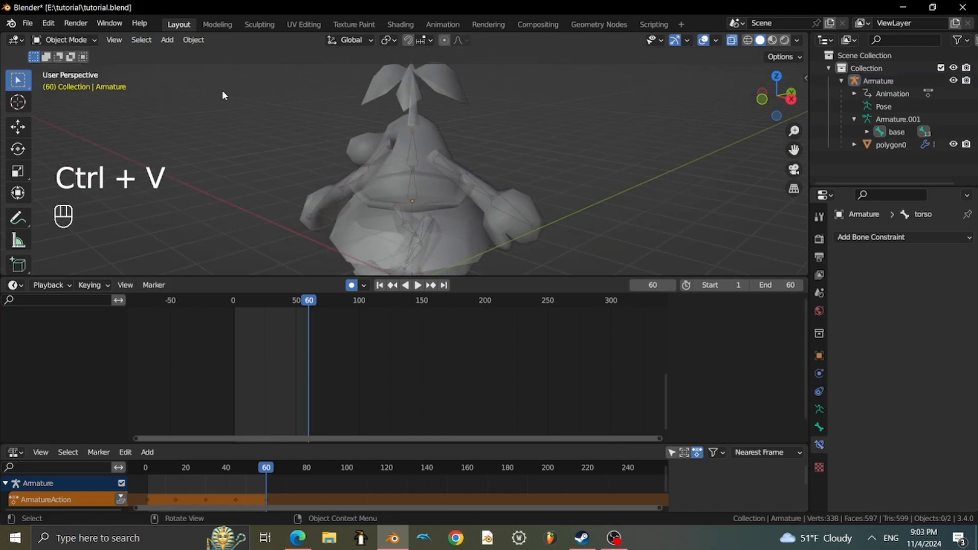
pyautogui.hotkey('alt', 'z')
# Play the walk animation from different angles and set the viewport to Material Preview shading.
pyautogui.moveTo(222, 90); pyautogui.dragTo(486, 183, button='middle')
pyautogui.scroll(-1, 466, 209)
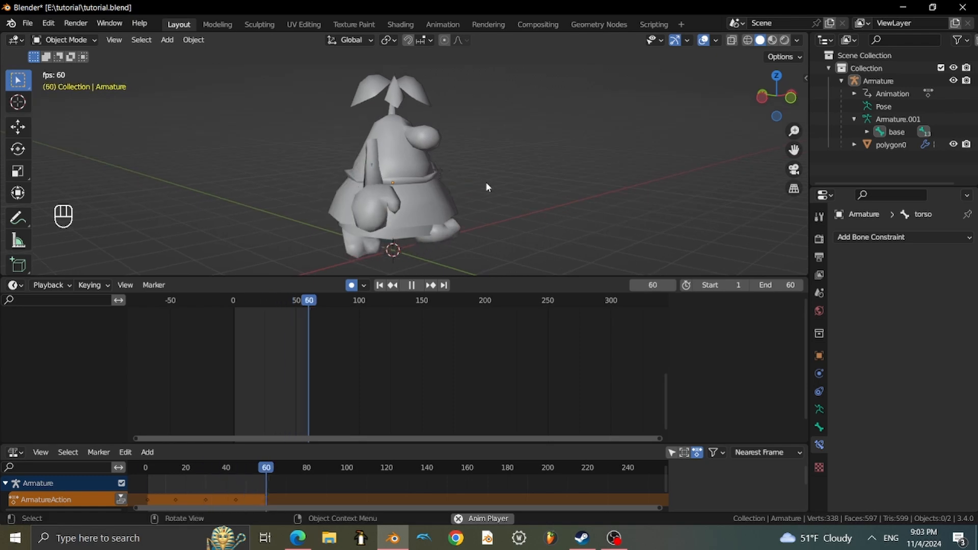
pyautogui.click(772, 40)
pyautogui.moveTo(614, 104); pyautogui.dragTo(500, 129, button='middle')
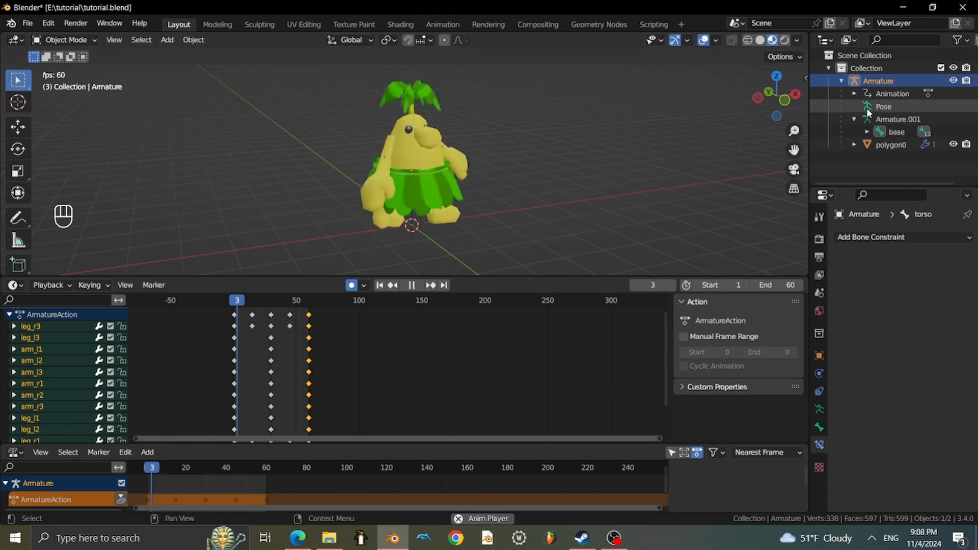
# Expand the armature's animation data and rename its ArmatureAction action to walk.
pyautogui.click(842, 81)
pyautogui.click(842, 83)
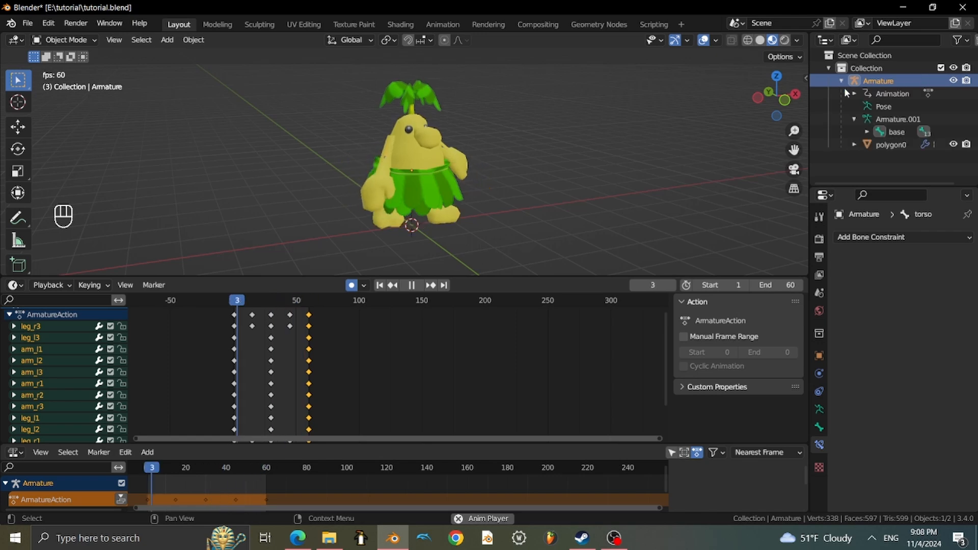
pyautogui.click(854, 93)
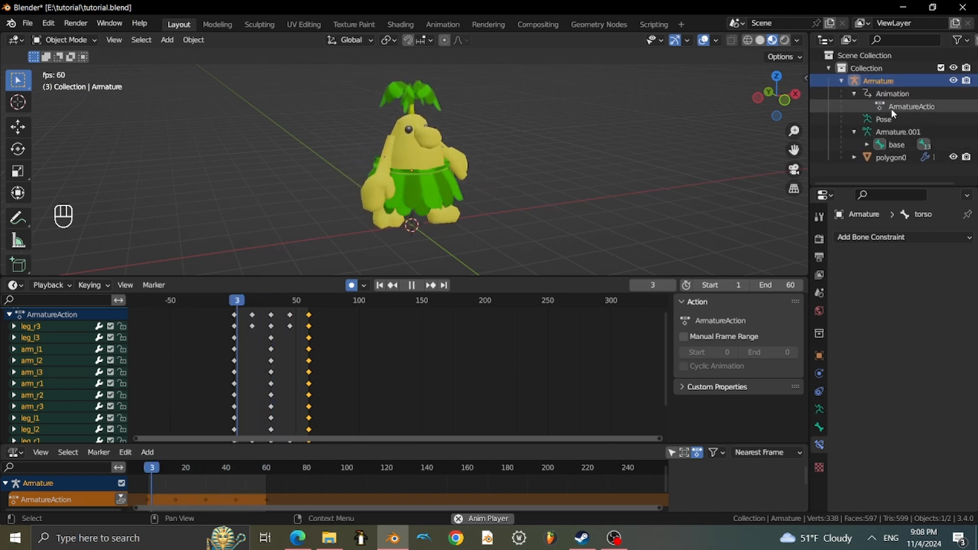
pyautogui.click(901, 108)
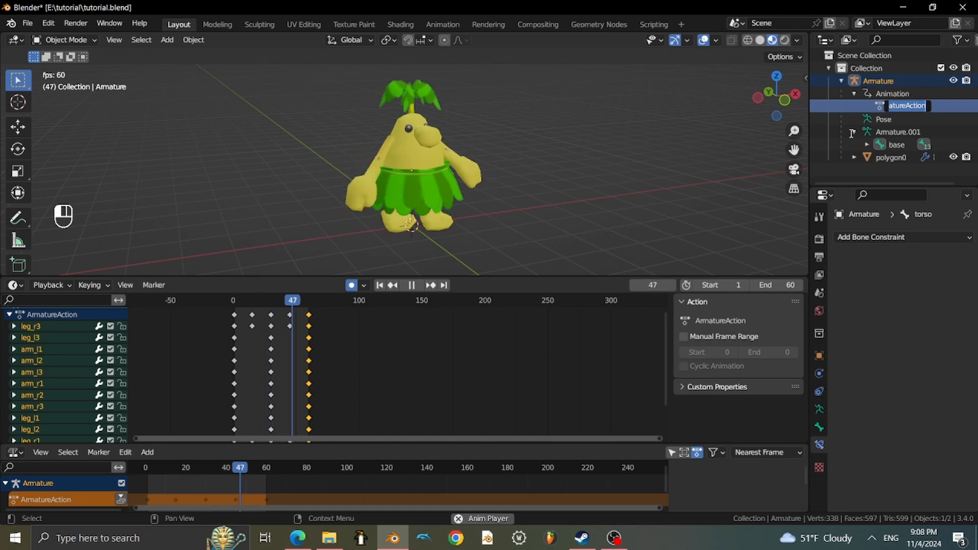
pyautogui.press('Return')
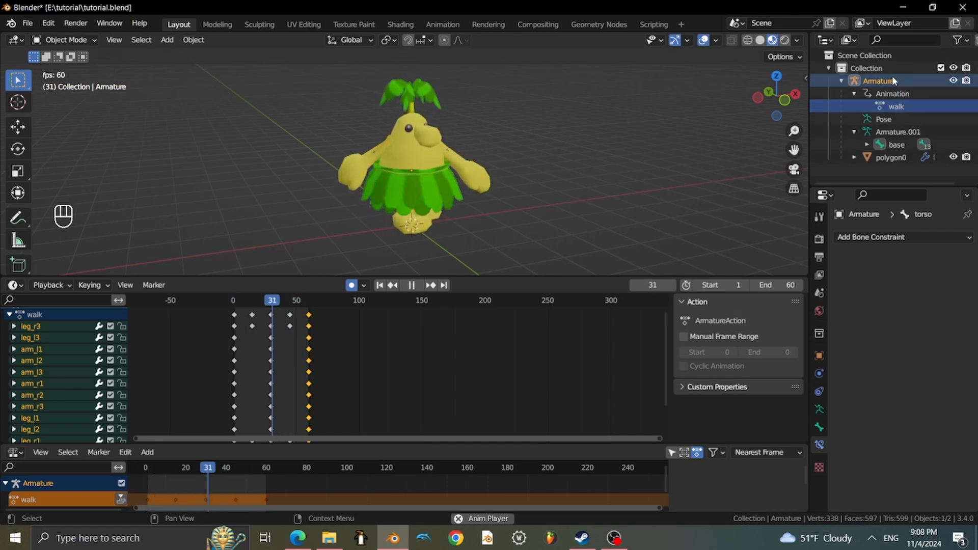
# Rename the Armature object to monte_a.
pyautogui.doubleClick(879, 81)
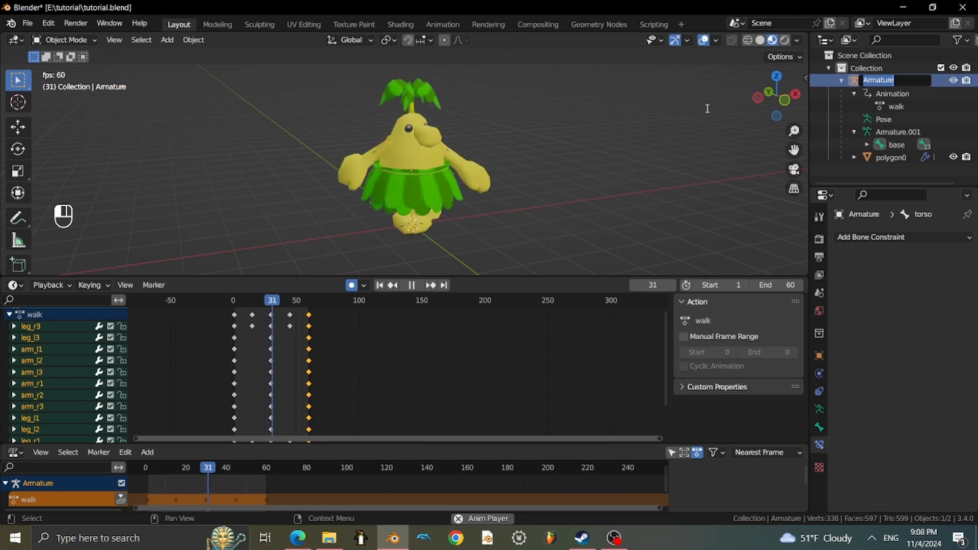
pyautogui.write('mont')
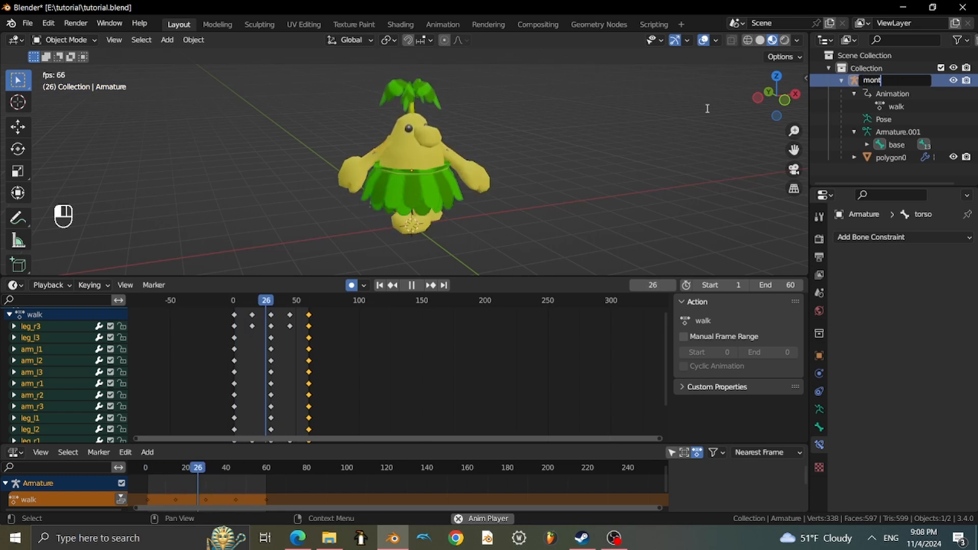
pyautogui.write('e_a')
pyautogui.press('Return')
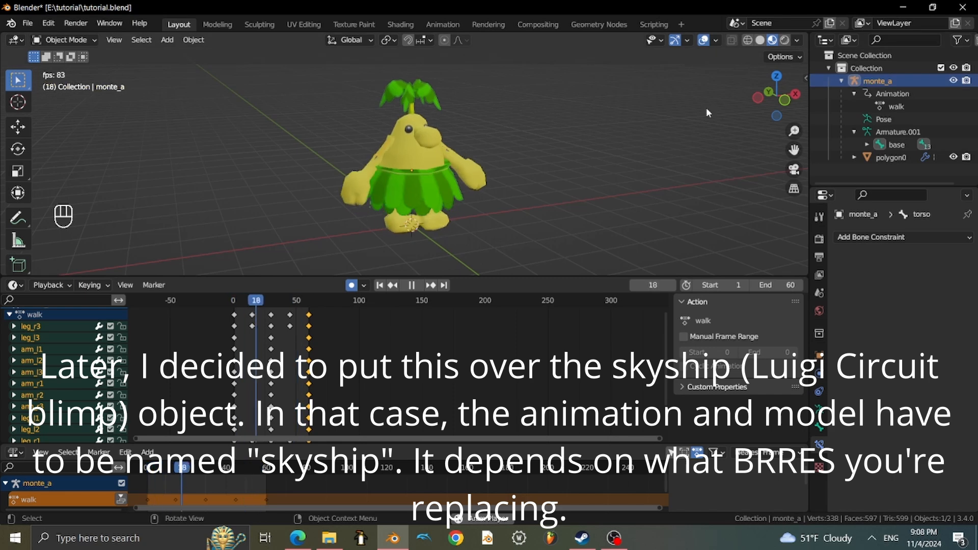
# Check the playing character from another angle and enlarge the Nonlinear Animation editor.
pyautogui.moveTo(572, 92); pyautogui.dragTo(432, 122, button='middle')
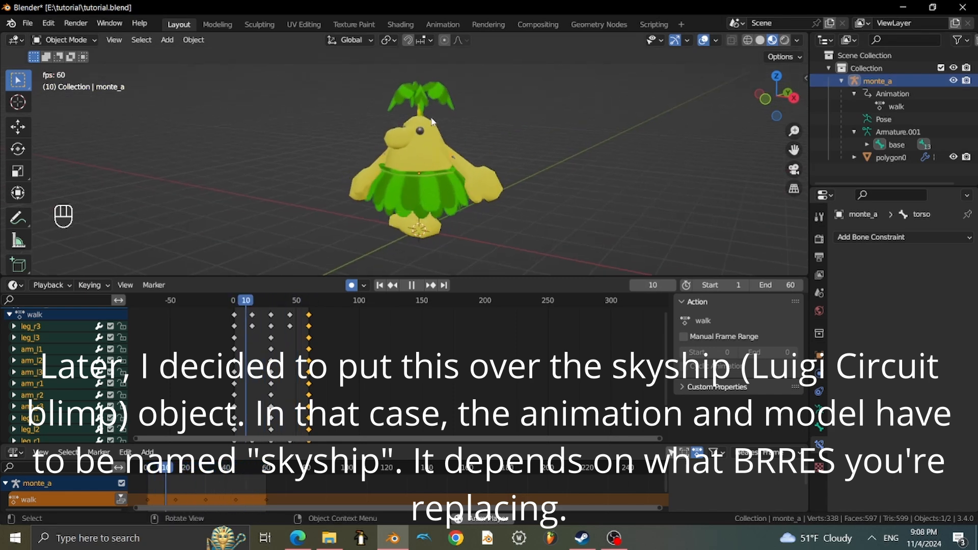
pyautogui.scroll(1, 443, 120)
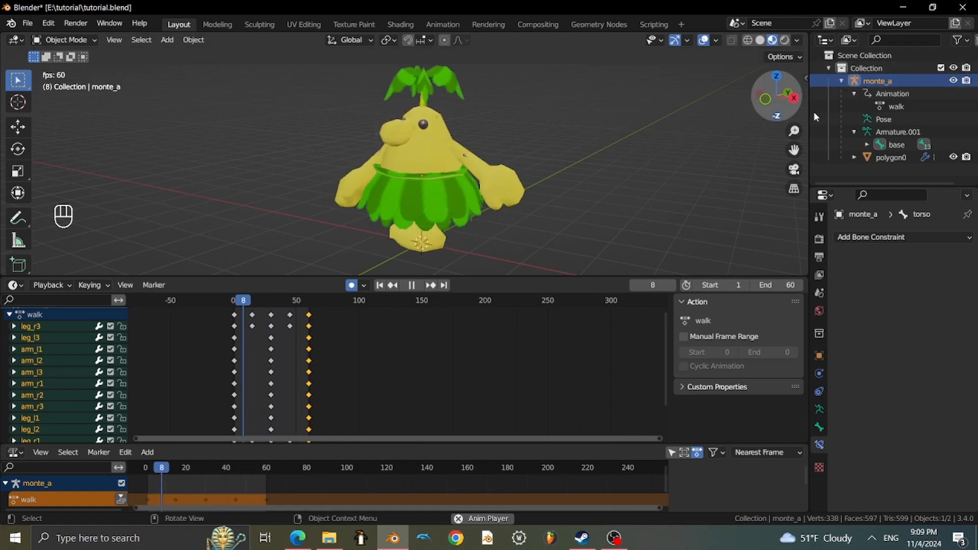
pyautogui.moveTo(657, 139); pyautogui.dragTo(646, 135, button='middle')
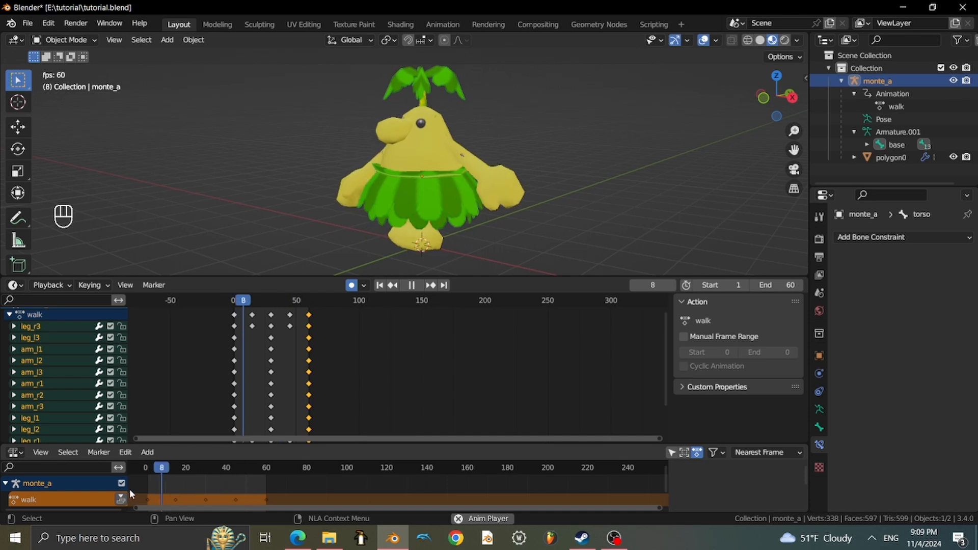
pyautogui.moveTo(206, 445); pyautogui.dragTo(195, 346)
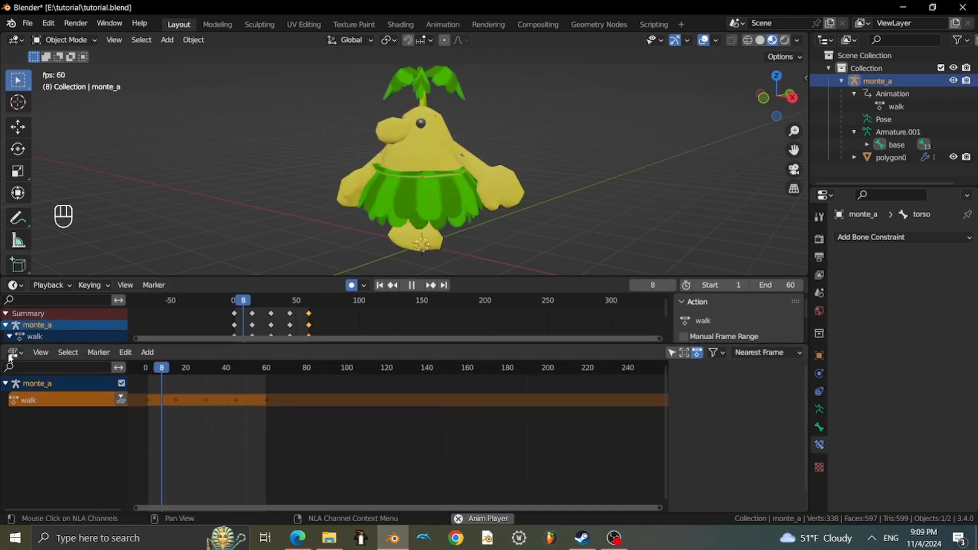
# Push the walk action of monte_a down into its own track in the Nonlinear Animation editor.
pyautogui.click(41, 352)
pyautogui.click(14, 352)
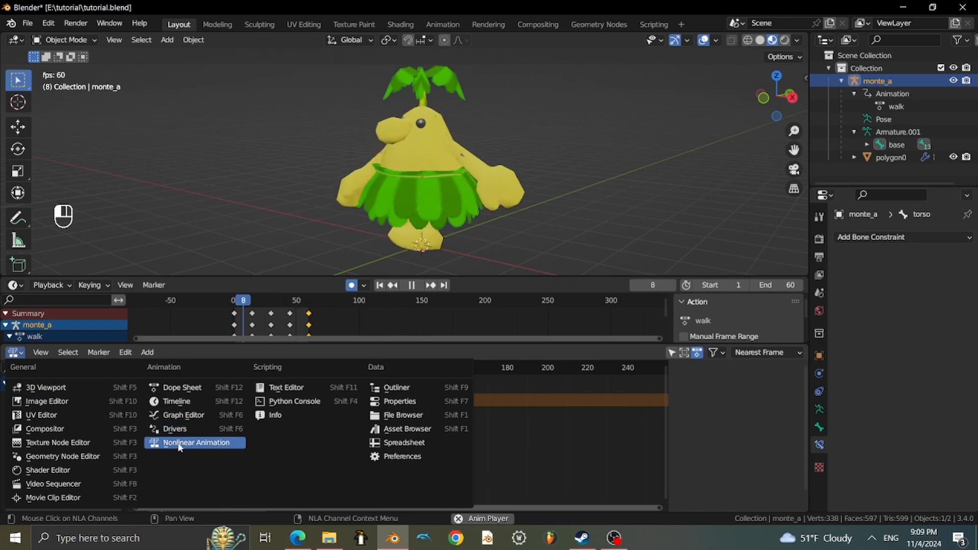
pyautogui.click(15, 353)
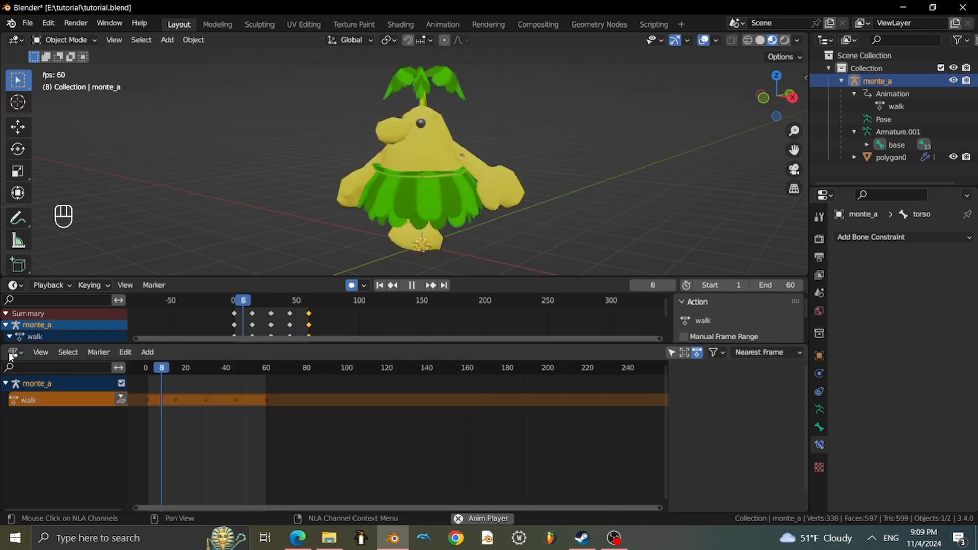
pyautogui.click(121, 400)
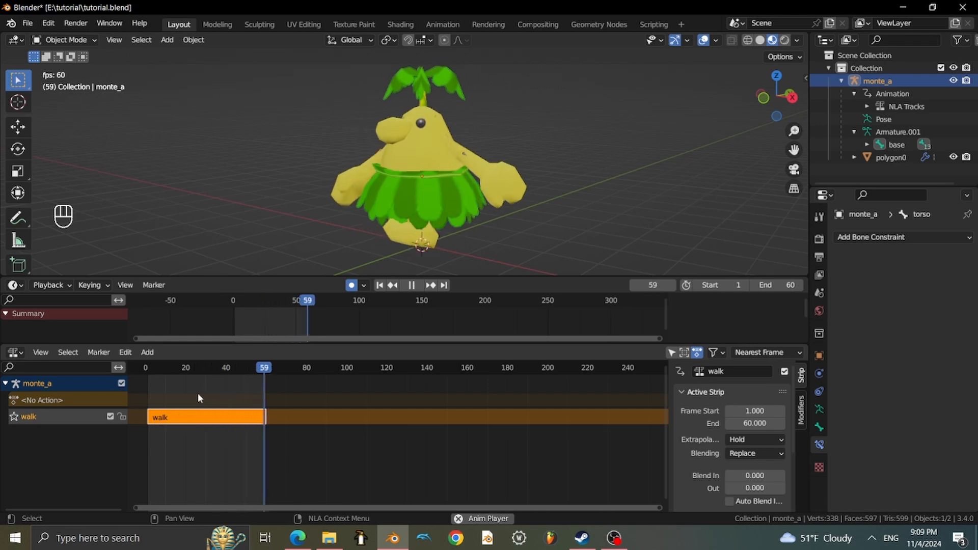
# Enable Manual Frame Range and Cyclic Animation for the walk strip's action, with the range from 1 to 60.
pyautogui.scroll(-4, 698, 407)
pyautogui.scroll(3, 717, 417)
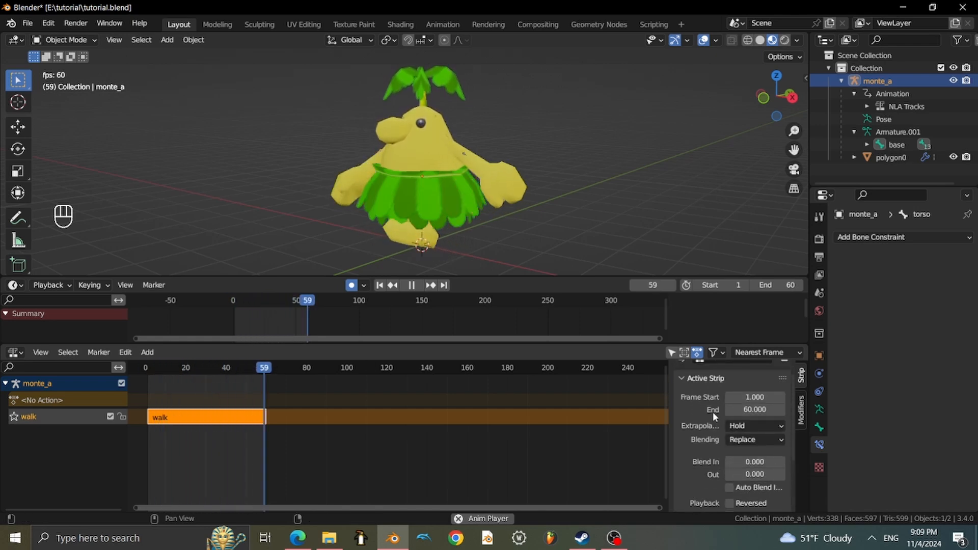
pyautogui.click(699, 378)
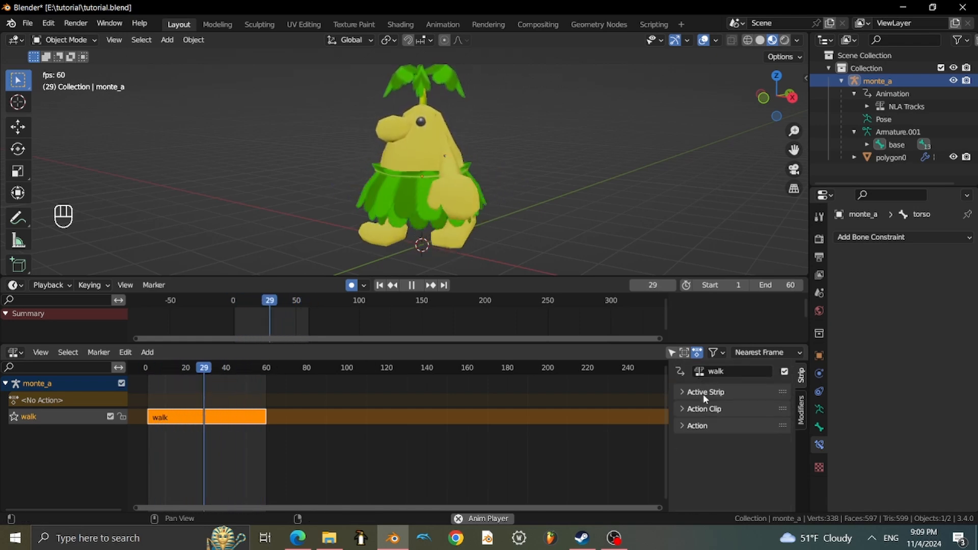
pyautogui.click(704, 425)
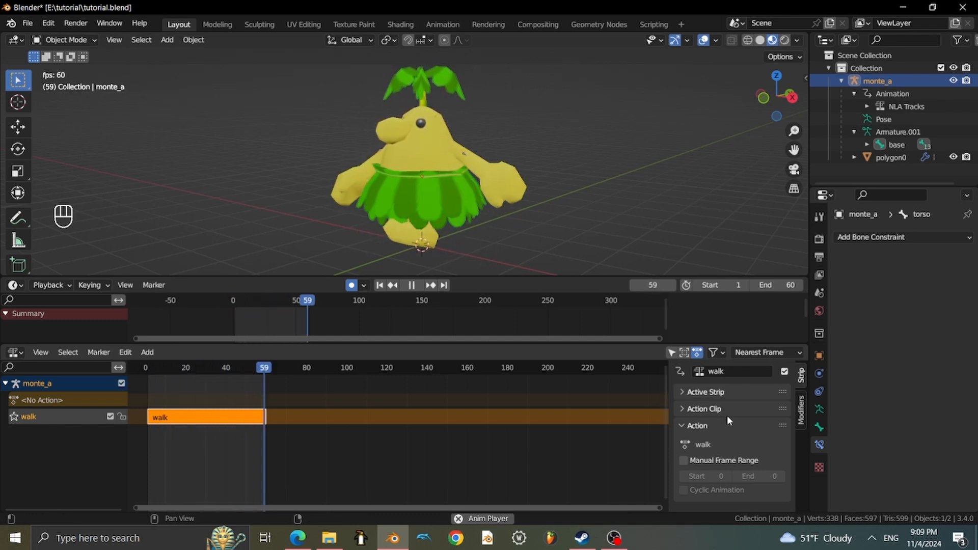
pyautogui.press('n')
pyautogui.press('n')
pyautogui.press('n')
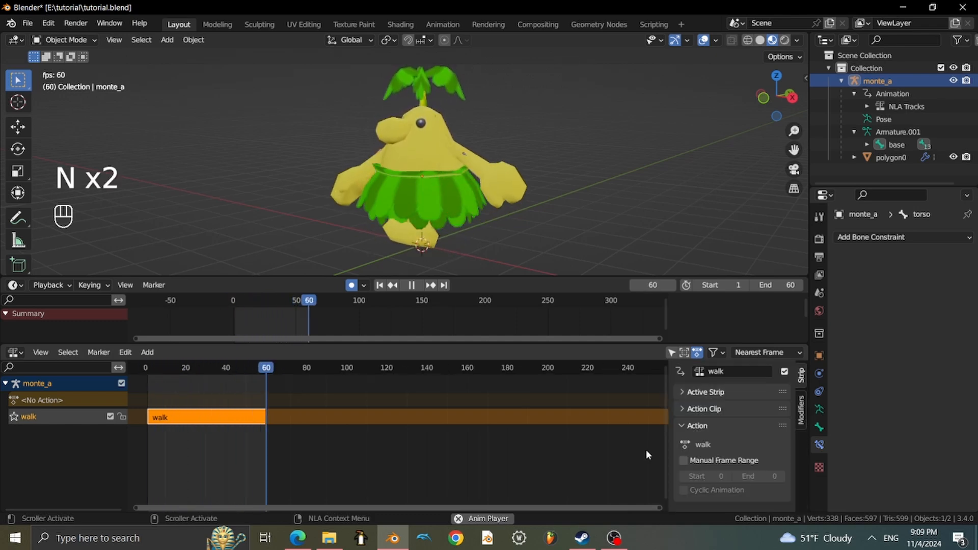
pyautogui.press('n')
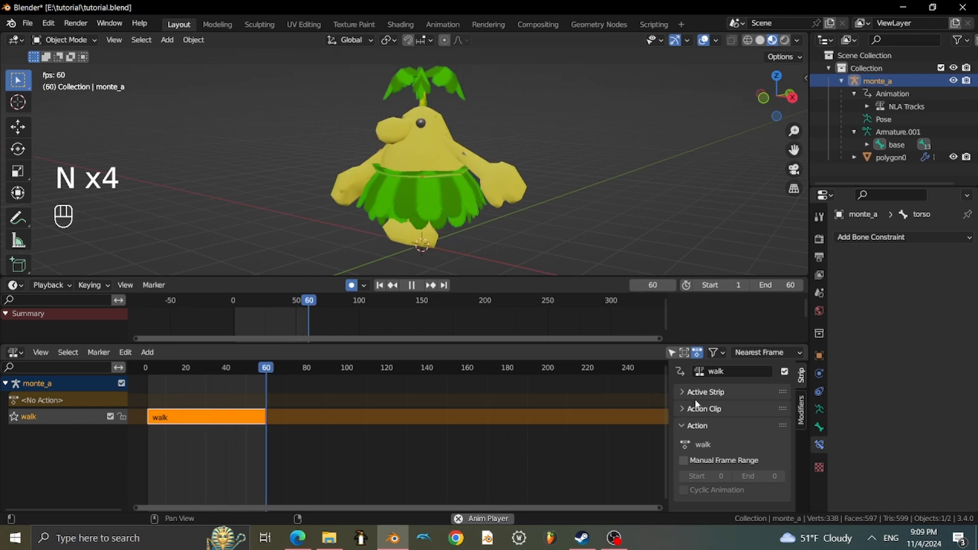
pyautogui.click(721, 461)
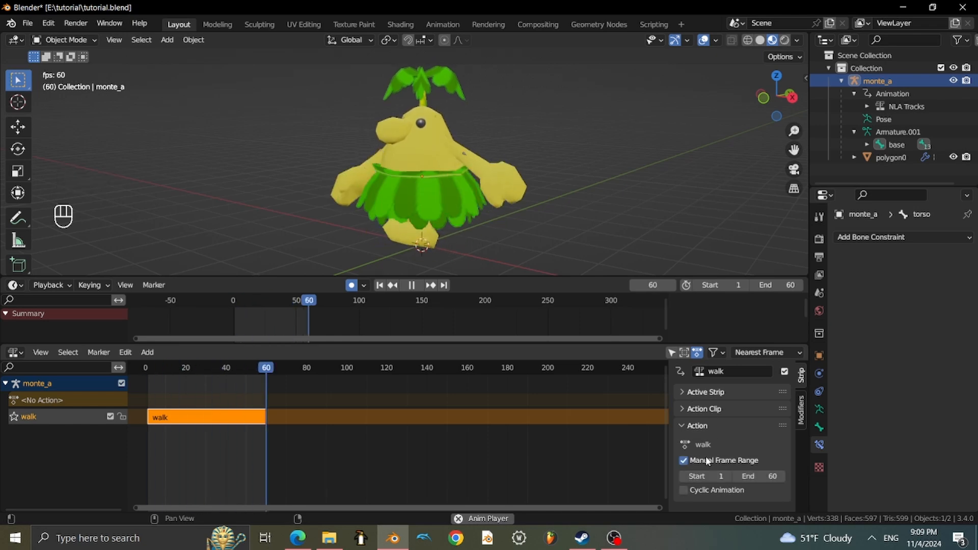
pyautogui.click(684, 490)
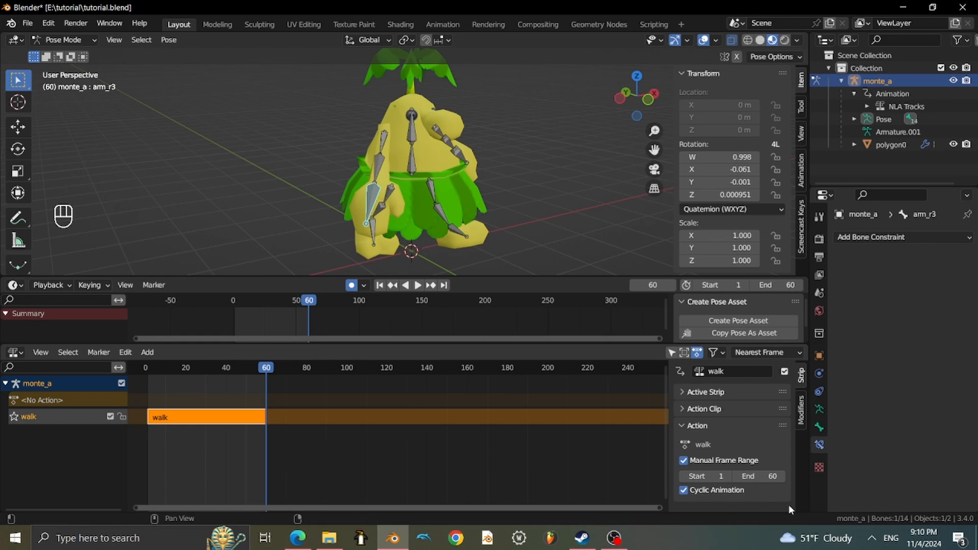
# Split the Nonlinear Animation editor into two stacked areas and turn the new lower one into a Dope Sheet.
pyautogui.moveTo(803, 504); pyautogui.dragTo(757, 417)
pyautogui.click(19, 427)
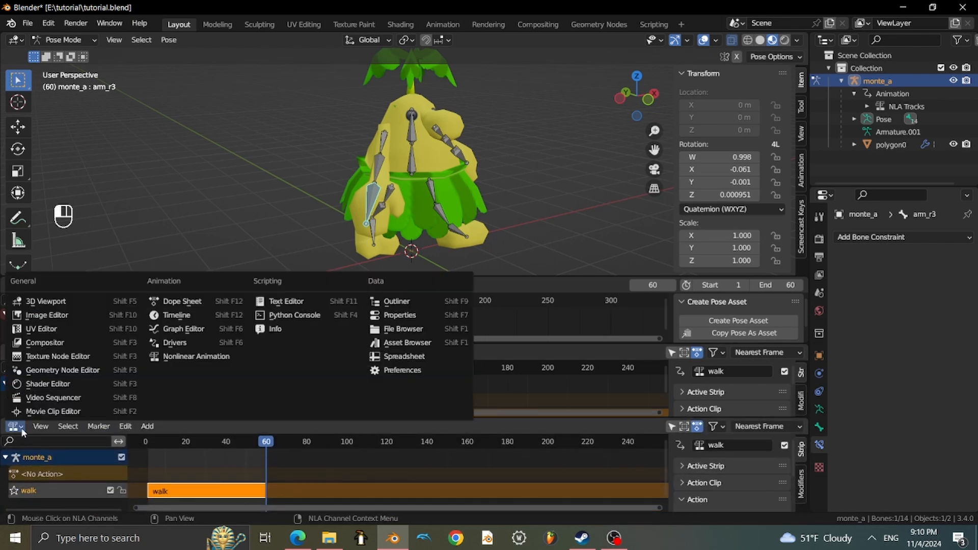
pyautogui.click(15, 426)
pyautogui.click(182, 301)
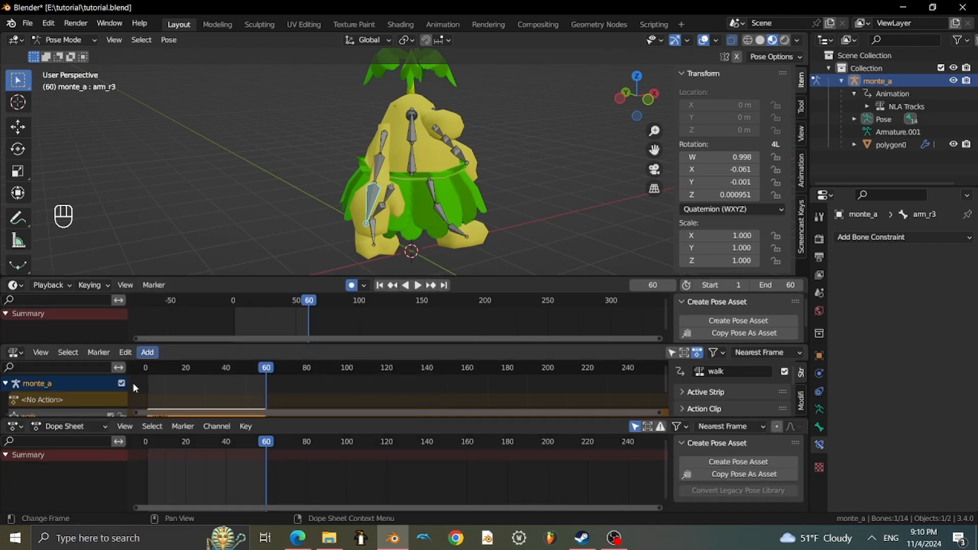
# Switch the Dope Sheet to Action Editor mode and assign the walk action to the armature.
pyautogui.click(77, 431)
pyautogui.click(74, 398)
pyautogui.click(369, 426)
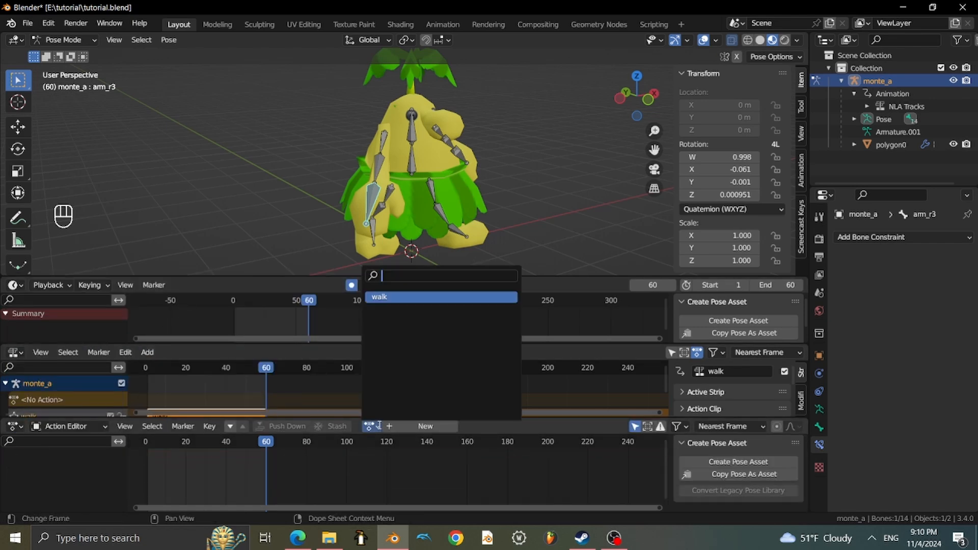
pyautogui.click(405, 297)
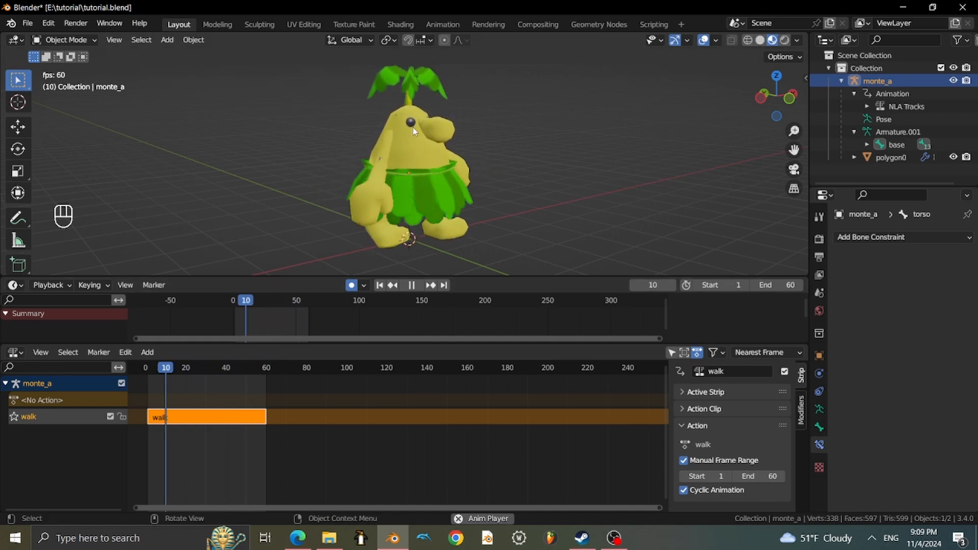
# Stop the animation playback and put the monte_a armature in Pose Mode.
pyautogui.click(426, 142)
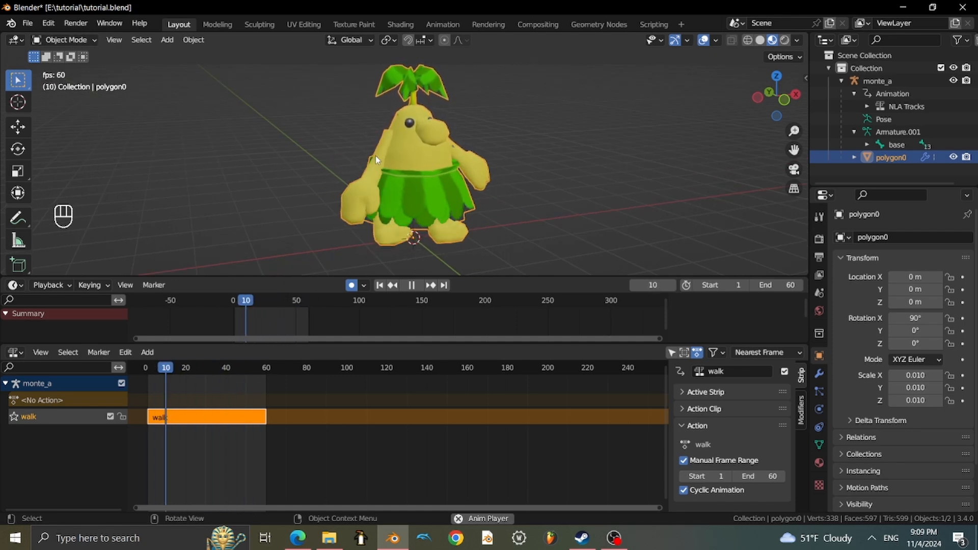
pyautogui.click(412, 285)
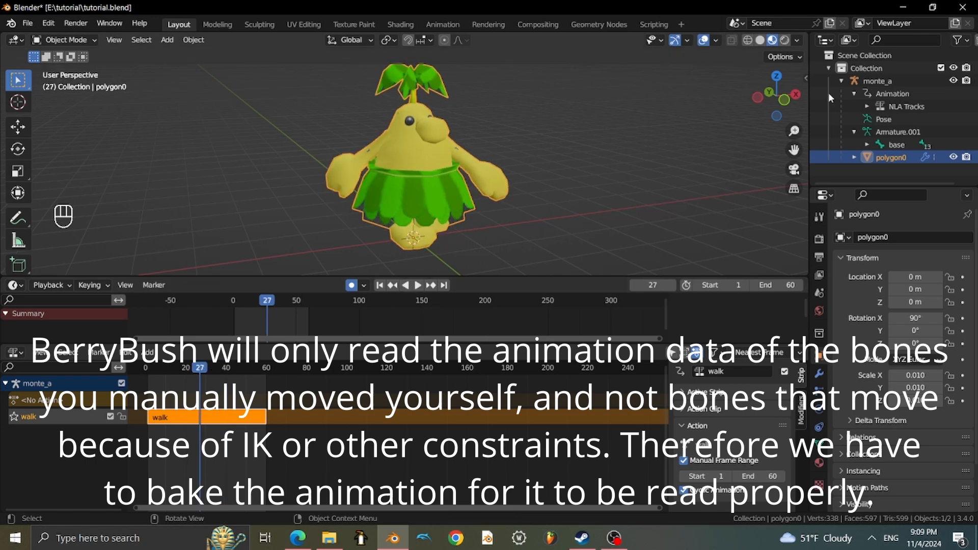
pyautogui.click(84, 41)
pyautogui.click(84, 85)
pyautogui.click(379, 147)
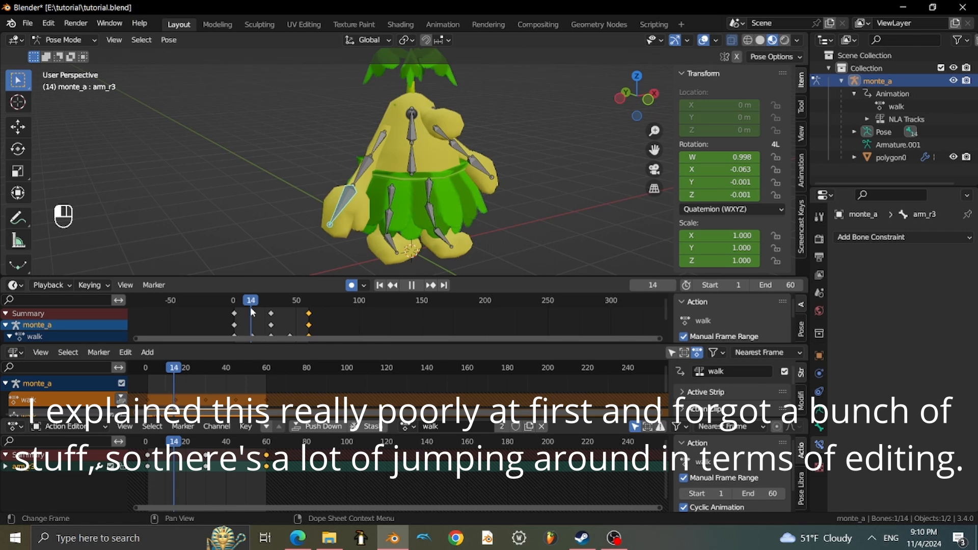
# Select the arm_r2 bone and set its rotation mode to XYZ Euler.
pyautogui.moveTo(253, 306)
pyautogui.mouseDown()
pyautogui.moveTo(236, 304)
pyautogui.moveTo(306, 313)
pyautogui.moveTo(256, 322)
pyautogui.moveTo(262, 304)
pyautogui.moveTo(271, 305)
pyautogui.moveTo(249, 314)
pyautogui.mouseUp()
pyautogui.click(355, 174)
pyautogui.click(699, 209)
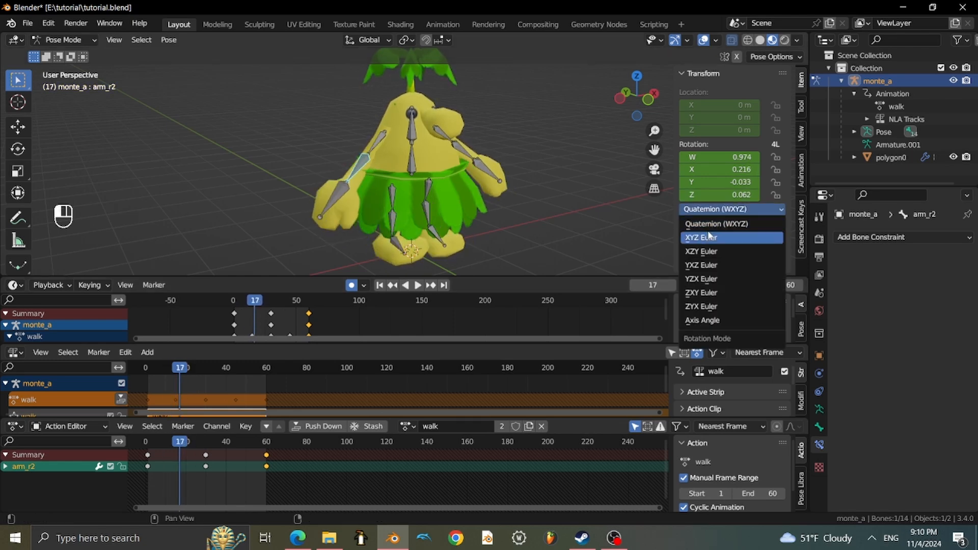
pyautogui.click(713, 223)
# Scrub through the walk and examine the rotation values and keyframes of bones arm_r3, arm_r2 and arm_l2.
pyautogui.moveTo(265, 310); pyautogui.dragTo(253, 302)
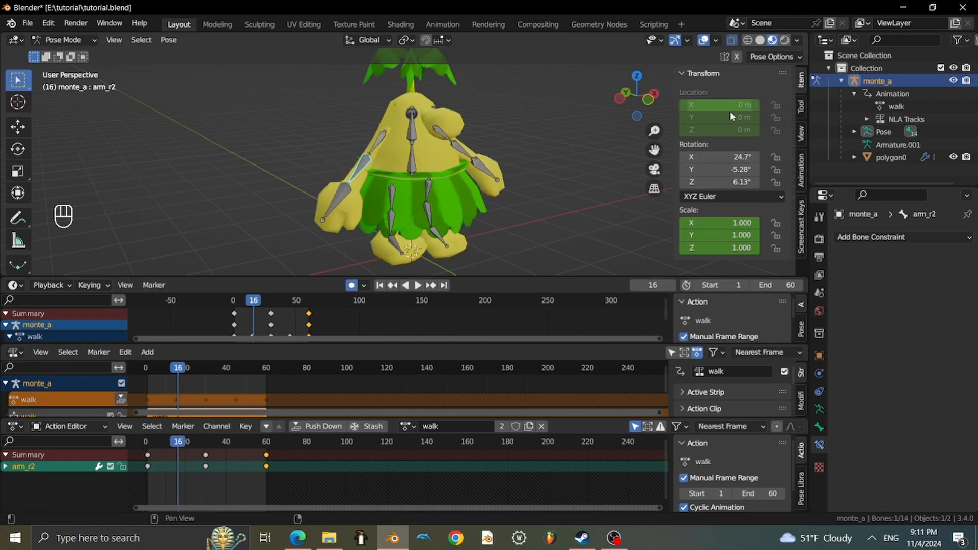
pyautogui.moveTo(263, 306)
pyautogui.mouseDown()
pyautogui.moveTo(234, 303)
pyautogui.moveTo(247, 305)
pyautogui.mouseUp()
pyautogui.click(375, 213)
pyautogui.click(371, 207)
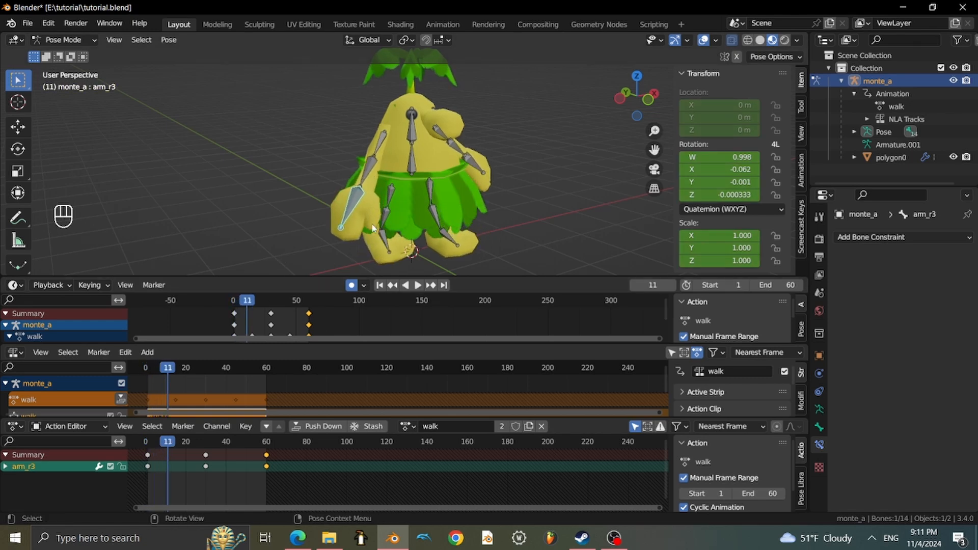
pyautogui.click(372, 178)
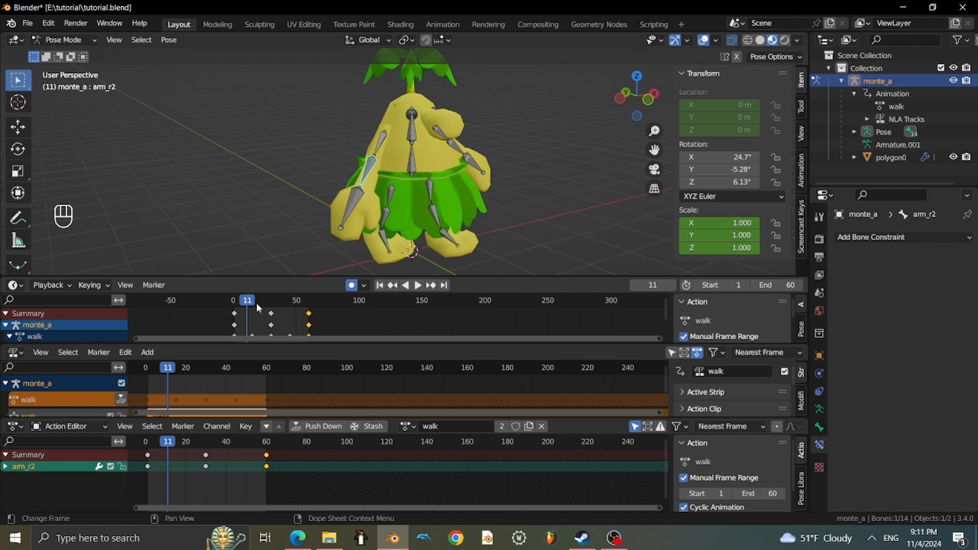
pyautogui.moveTo(326, 176); pyautogui.dragTo(300, 188, button='middle')
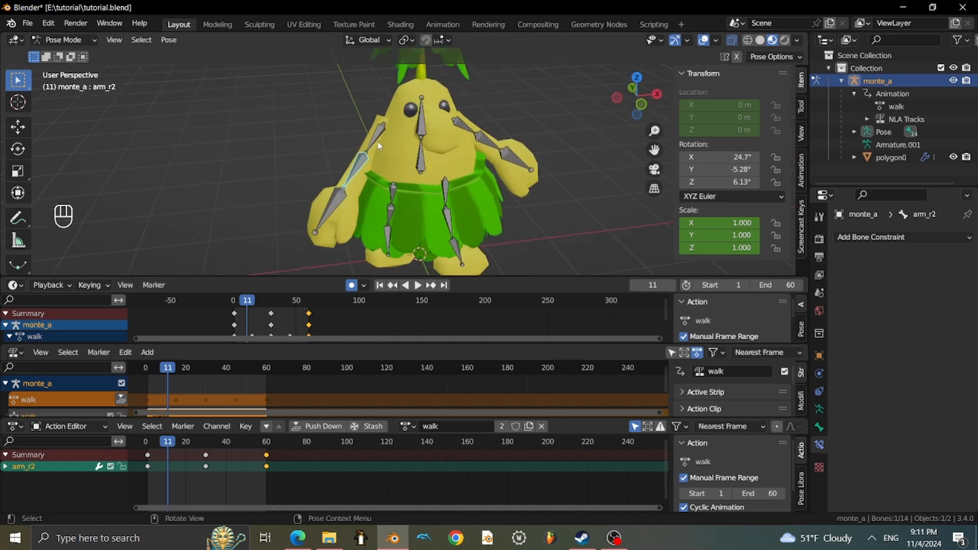
pyautogui.click(377, 138)
pyautogui.click(466, 132)
pyautogui.click(494, 140)
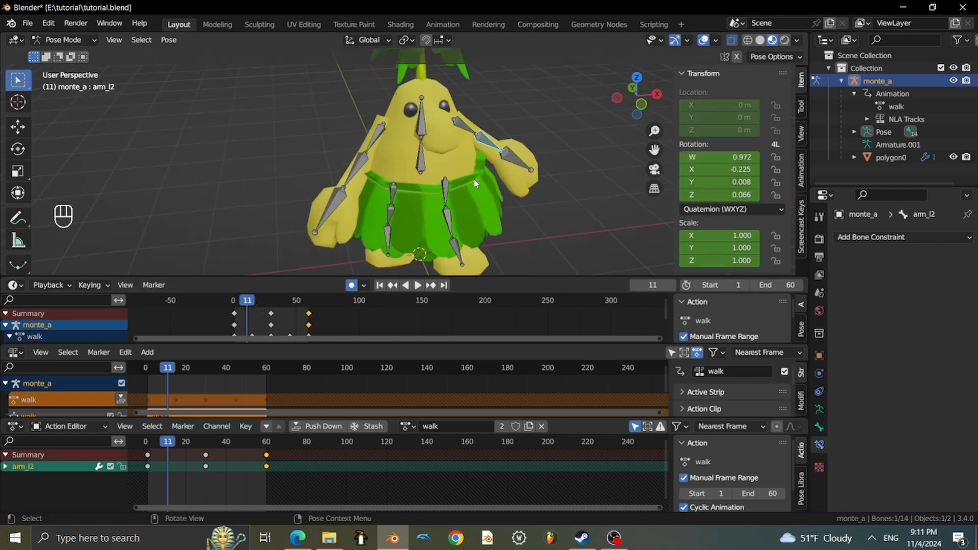
pyautogui.moveTo(484, 176); pyautogui.dragTo(420, 195, button='middle')
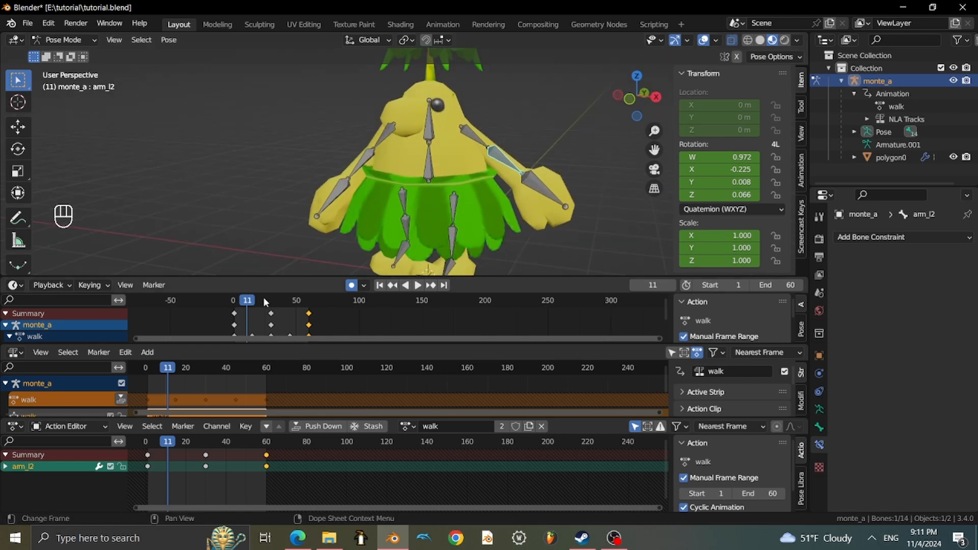
# Return to frame 1 and select all bones of the armature.
pyautogui.click(239, 301)
pyautogui.press('space')
pyautogui.moveTo(239, 302); pyautogui.dragTo(233, 305)
pyautogui.press('a')
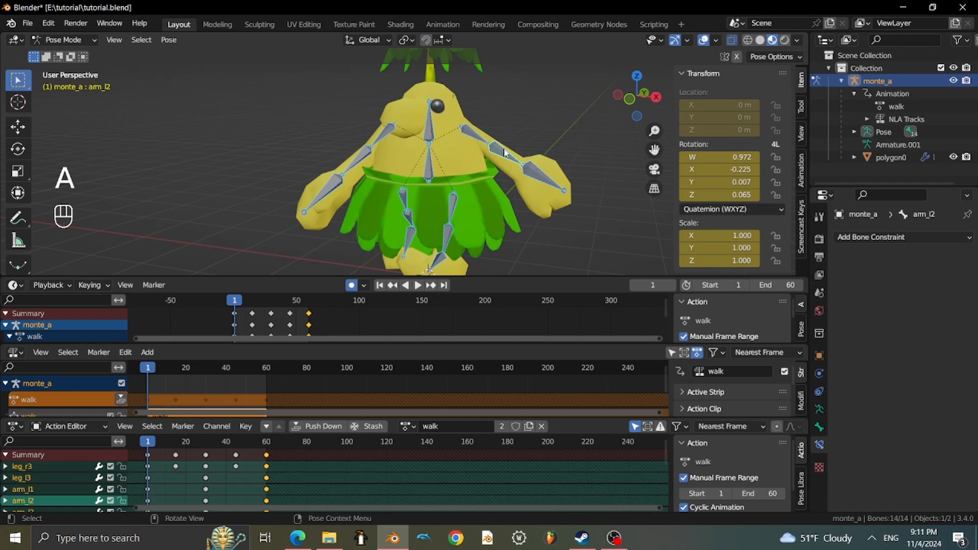
# Bake the selected bones' pose action from frame 1 to 60 at frame step 1 with Visual Keying enabled.
pyautogui.click(167, 42)
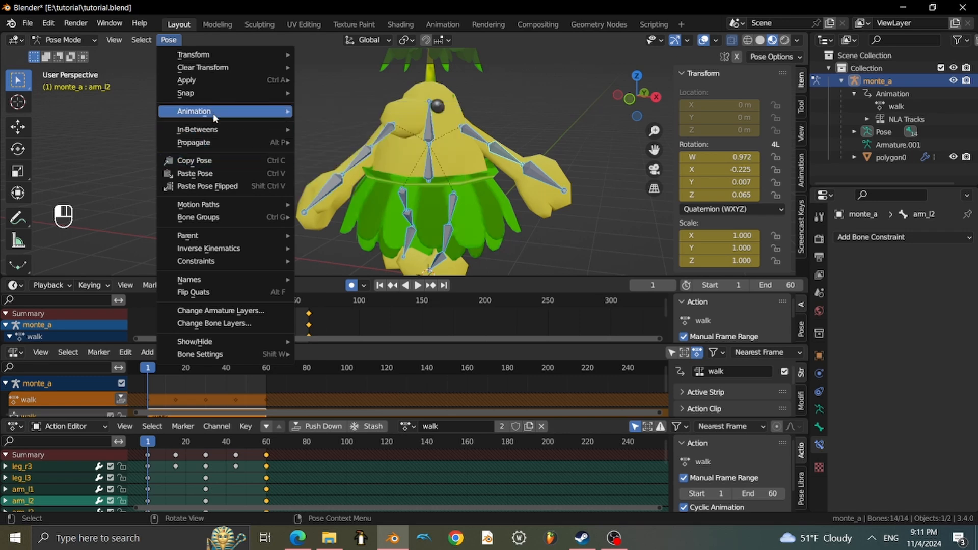
pyautogui.moveTo(214, 111)
pyautogui.click(352, 167)
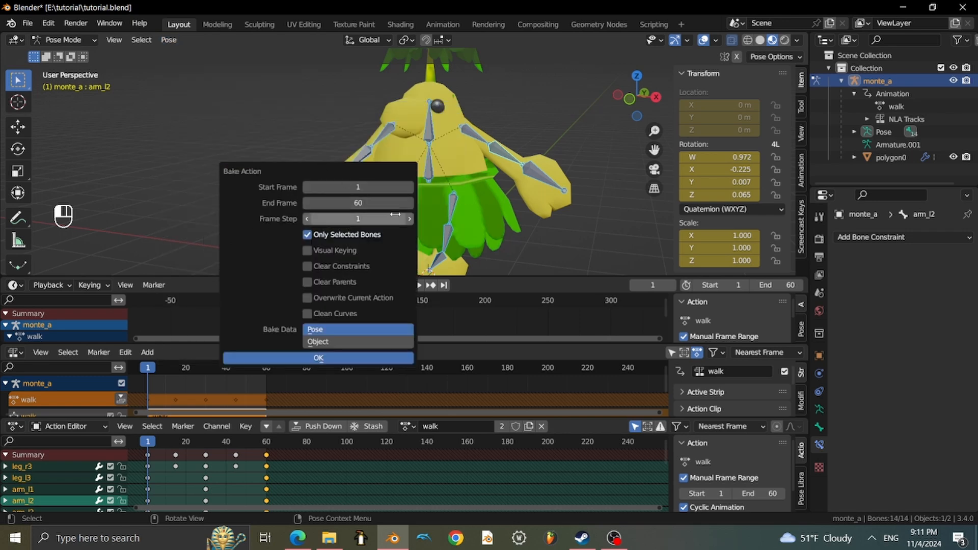
pyautogui.click(331, 249)
pyautogui.click(358, 359)
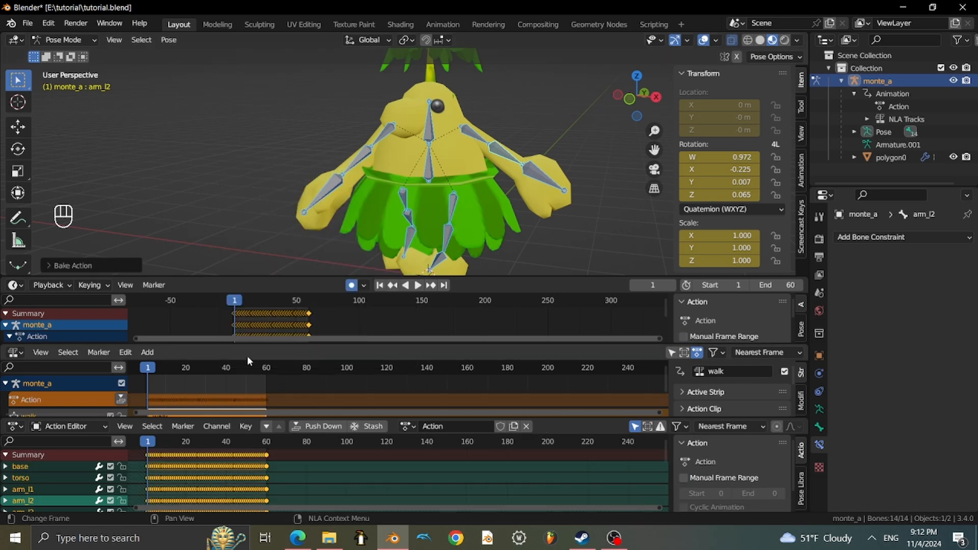
# Play and scrub the baked animation, and examine the arm_r2 bone's keyframes and movement from several angles.
pyautogui.press('space')
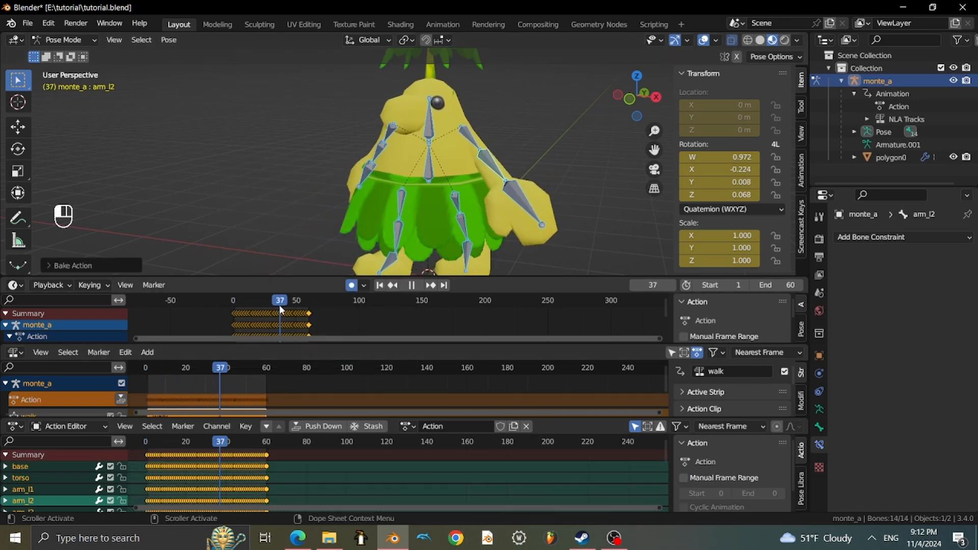
pyautogui.moveTo(279, 304); pyautogui.dragTo(244, 302)
pyautogui.click(385, 149)
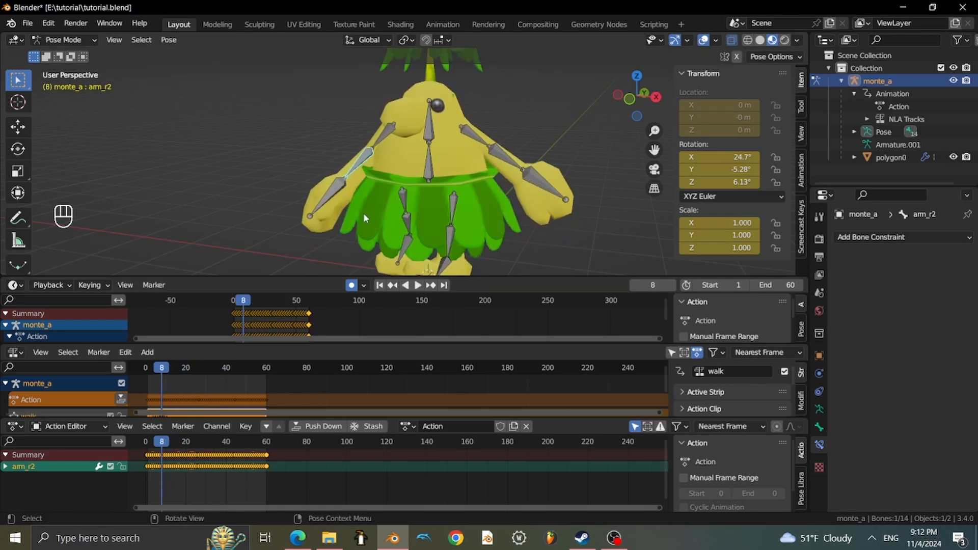
pyautogui.moveTo(460, 182); pyautogui.dragTo(453, 181, button='middle')
pyautogui.scroll(3, 453, 181)
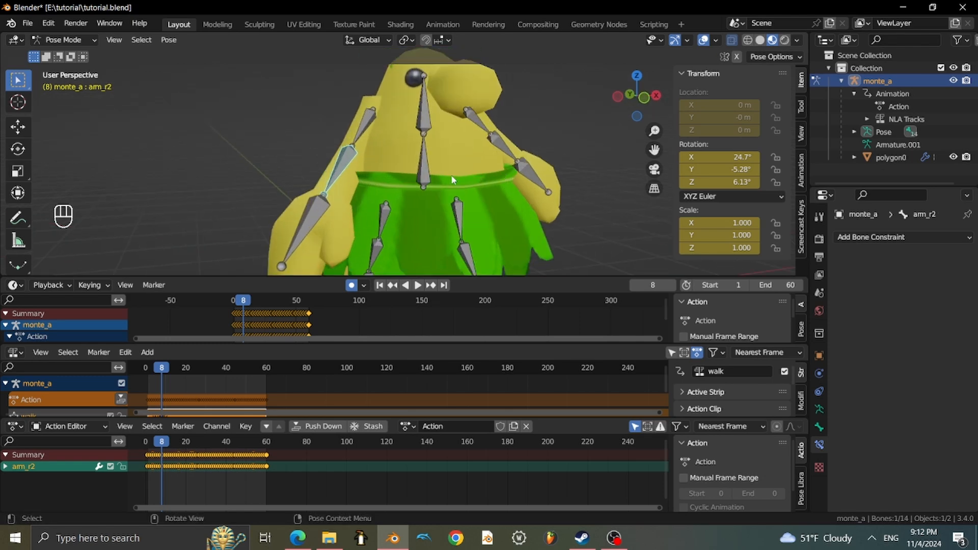
pyautogui.moveTo(243, 301); pyautogui.dragTo(271, 304)
pyautogui.moveTo(283, 302); pyautogui.dragTo(265, 302)
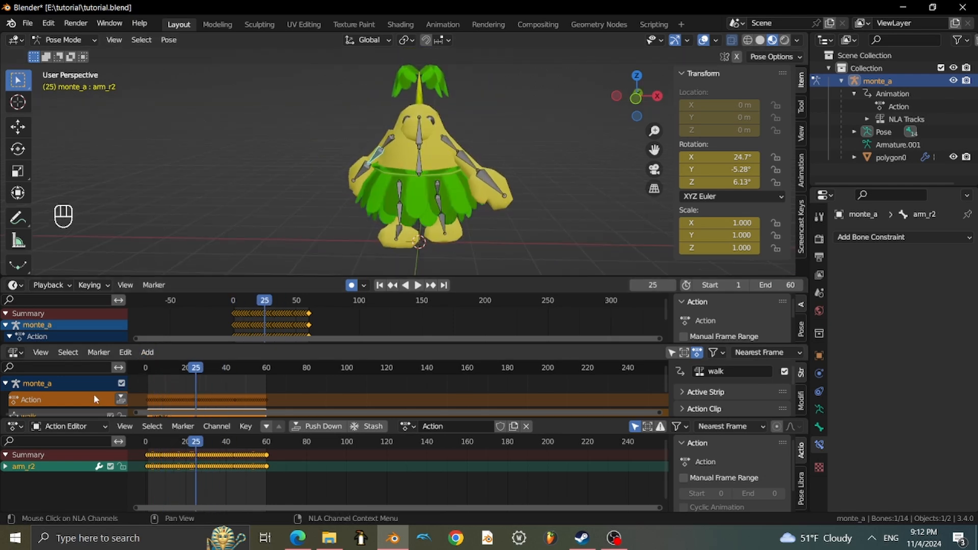
# Push the baked action down into a new track and enlarge the Nonlinear Animation editor to show both tracks.
pyautogui.scroll(-2, 93, 394)
pyautogui.scroll(1, 101, 393)
pyautogui.scroll(-1, 90, 396)
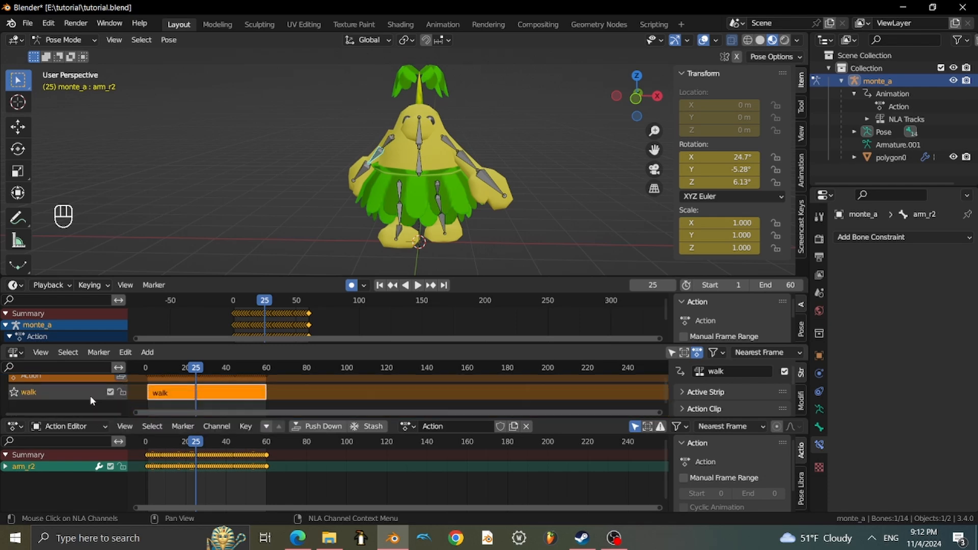
pyautogui.click(312, 427)
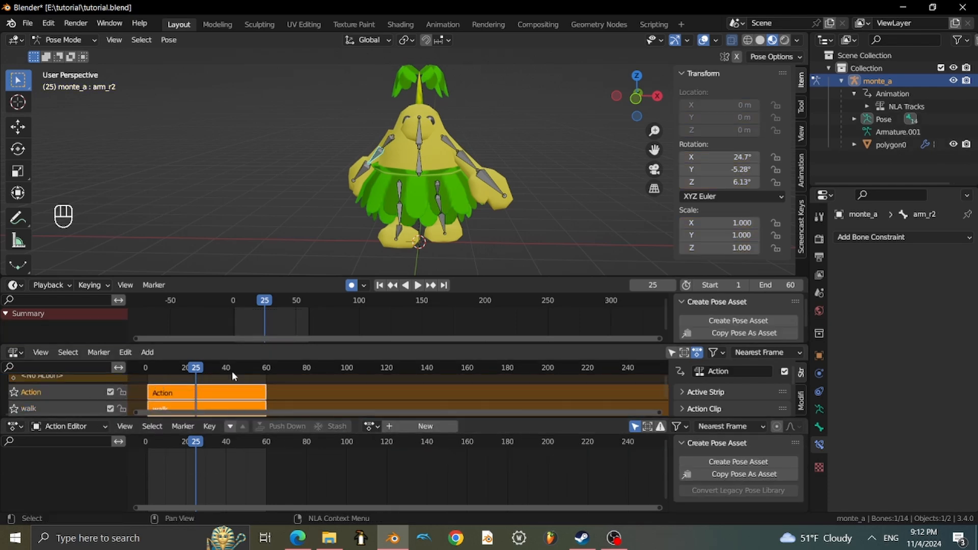
pyautogui.moveTo(278, 343); pyautogui.dragTo(280, 294)
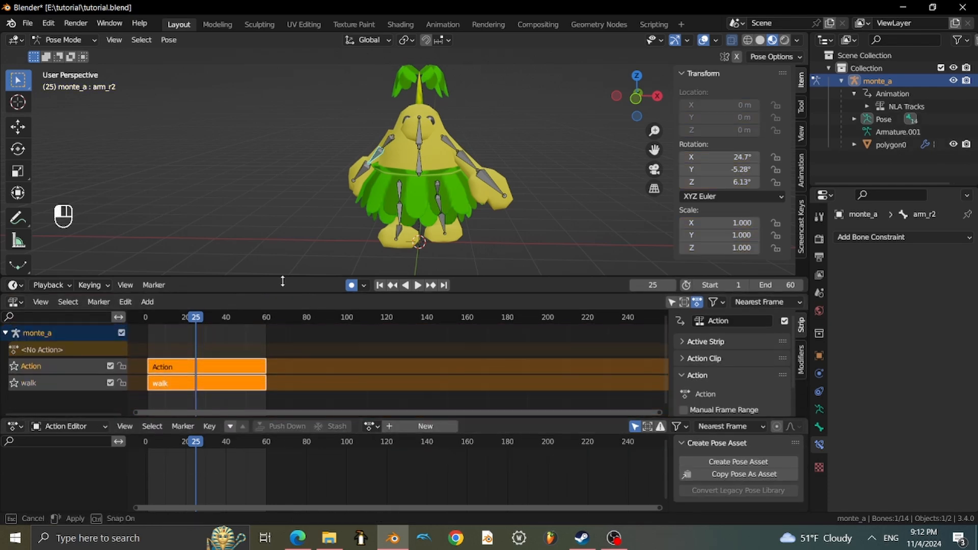
# Delete the original walk track from the Nonlinear Animation editor, keeping the baked Action track.
pyautogui.click(179, 368)
pyautogui.rightClick(179, 369)
pyautogui.click(182, 382)
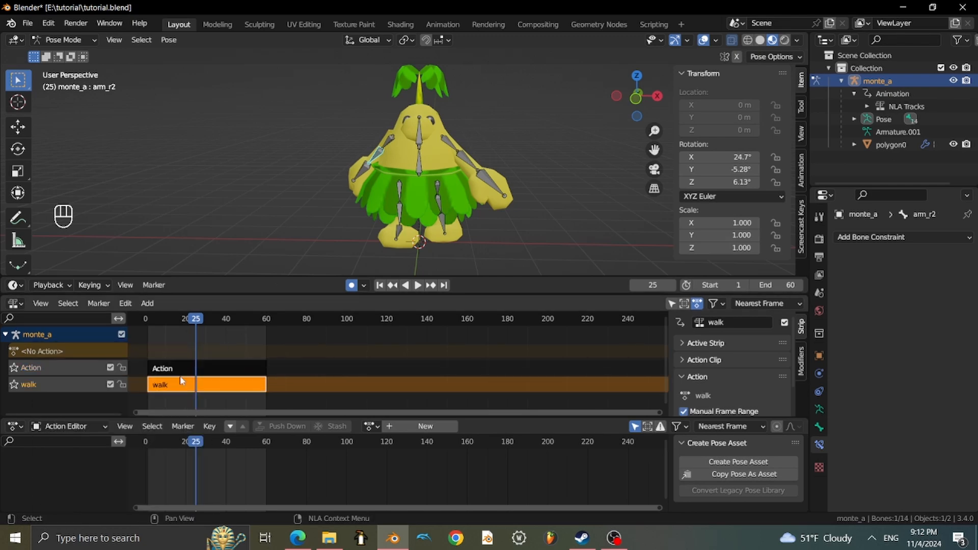
pyautogui.click(185, 372)
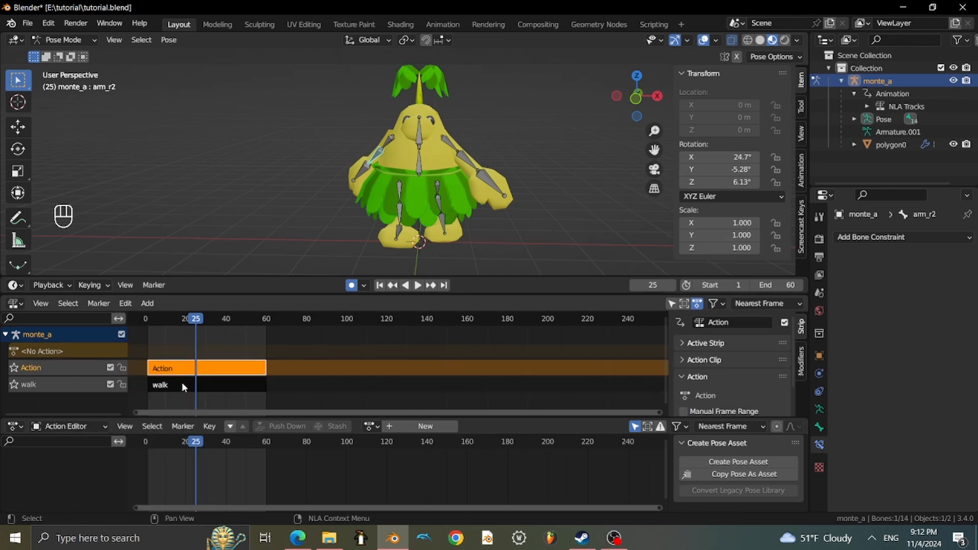
pyautogui.click(182, 383)
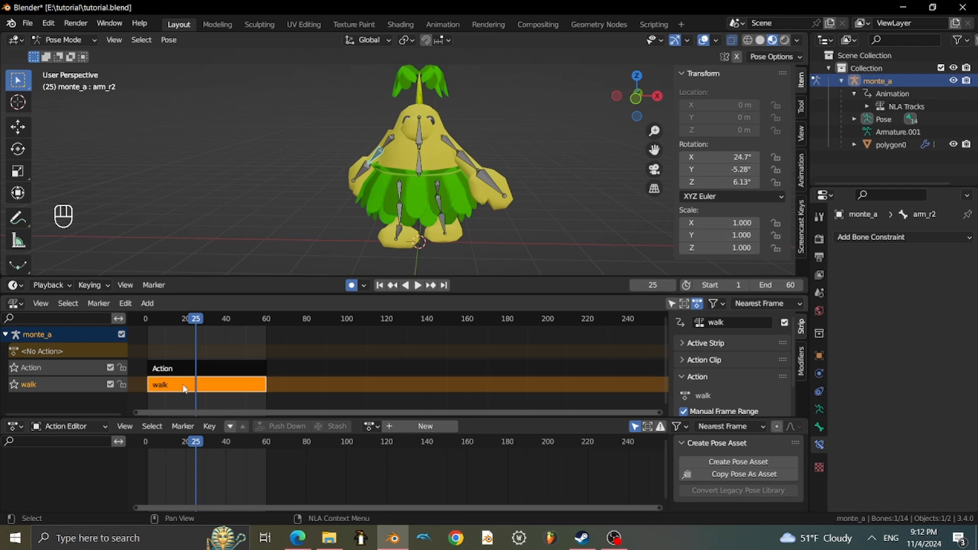
pyautogui.rightClick(184, 386)
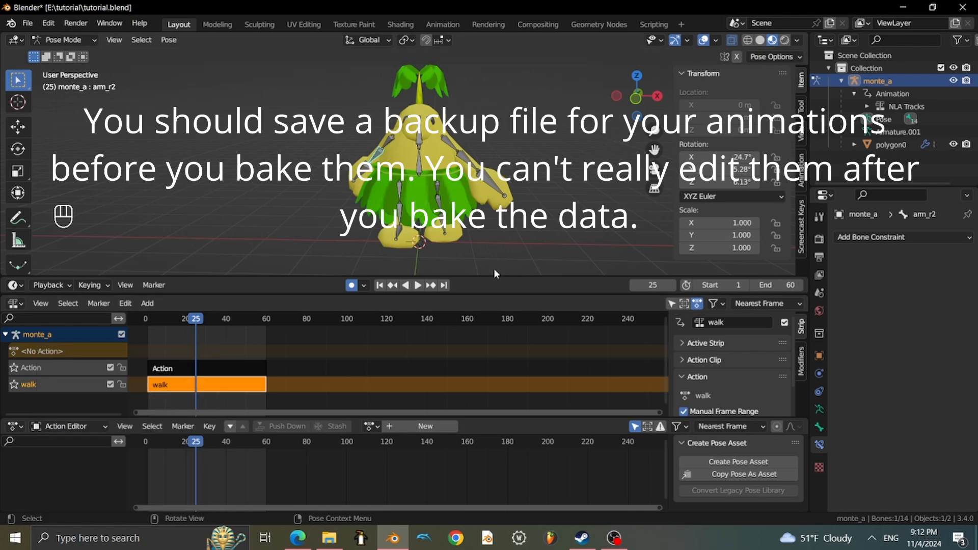
pyautogui.rightClick(225, 388)
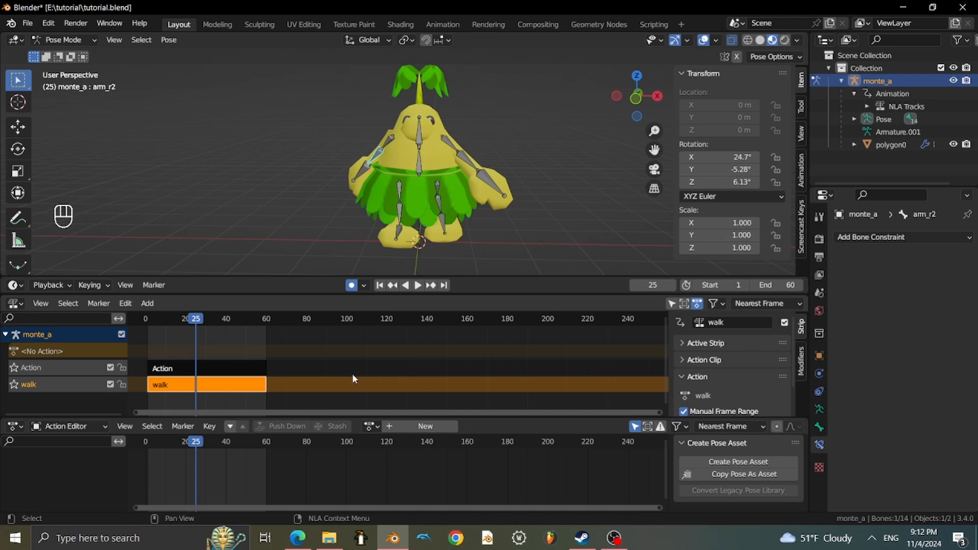
pyautogui.press('Delete')
pyautogui.rightClick(76, 389)
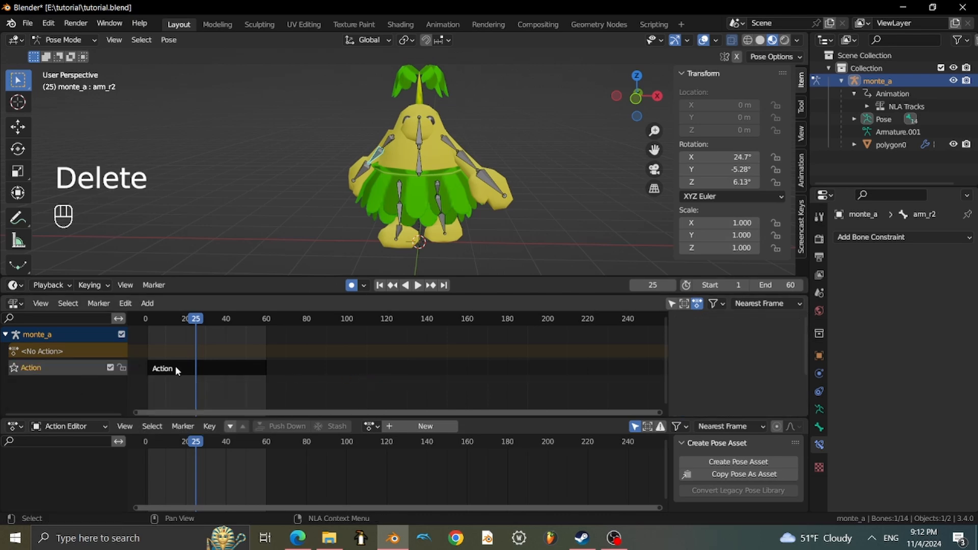
# Rename the baked action's track as walk and select its strip.
pyautogui.doubleClick(69, 369)
pyautogui.write('walk')
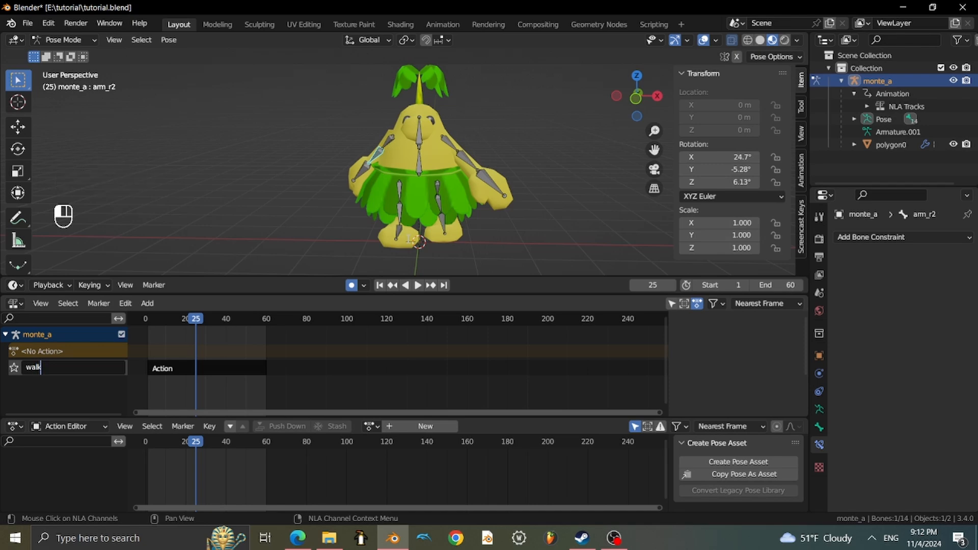
pyautogui.press('Return')
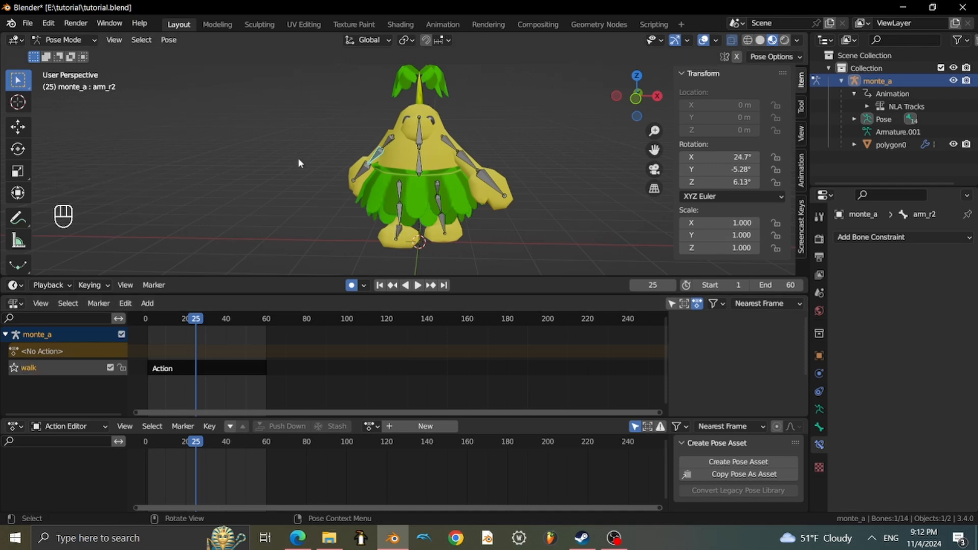
pyautogui.click(190, 370)
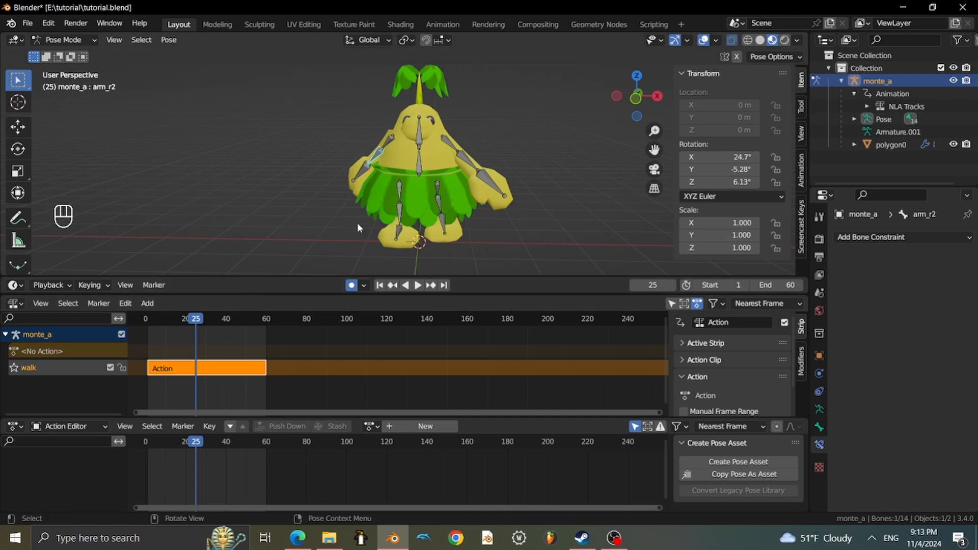
pyautogui.moveTo(351, 213); pyautogui.dragTo(443, 197, button='middle')
pyautogui.scroll(3, 460, 206)
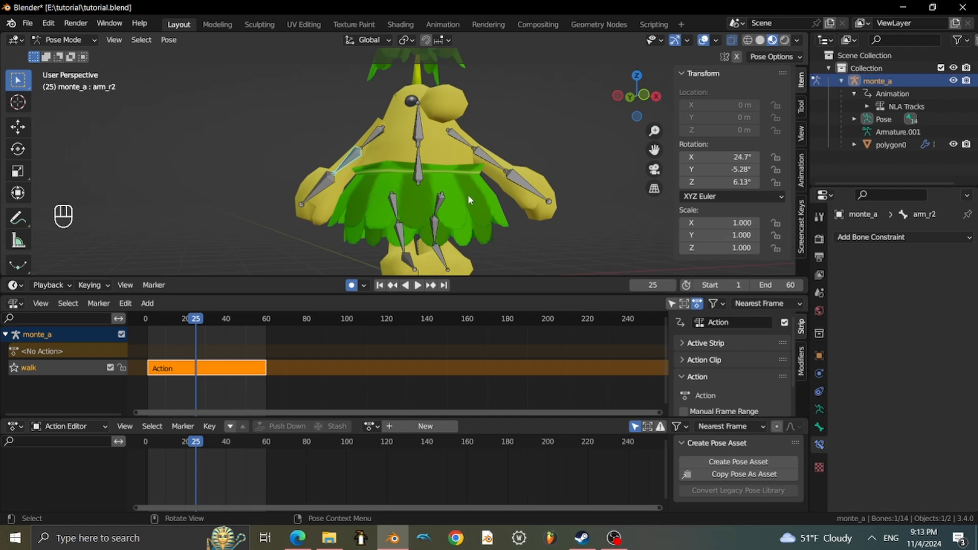
pyautogui.moveTo(486, 194); pyautogui.dragTo(456, 202, button='middle')
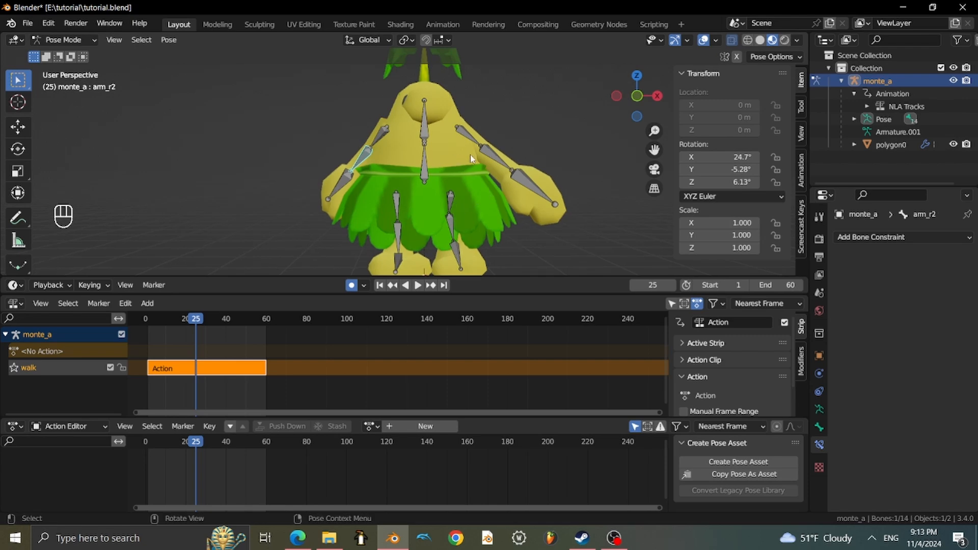
pyautogui.scroll(-2, 501, 151)
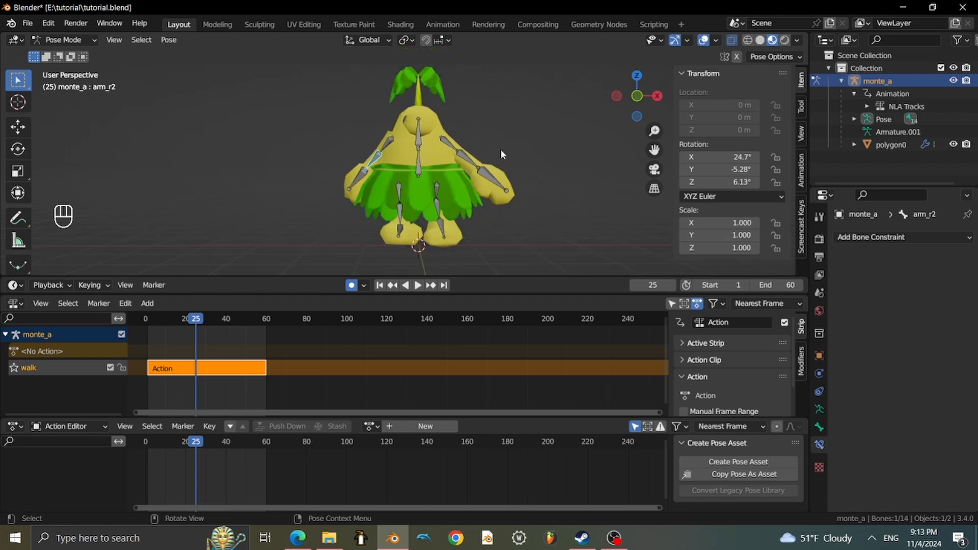
pyautogui.moveTo(501, 152)
pyautogui.mouseDown(button='middle')
pyautogui.moveTo(501, 161)
pyautogui.moveTo(510, 154)
pyautogui.mouseUp(button='middle')
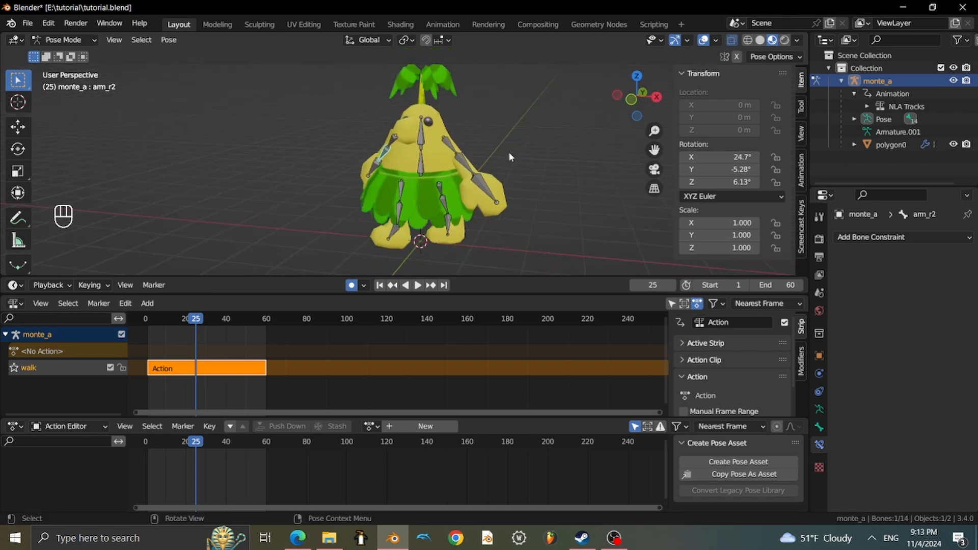
pyautogui.scroll(3, 504, 153)
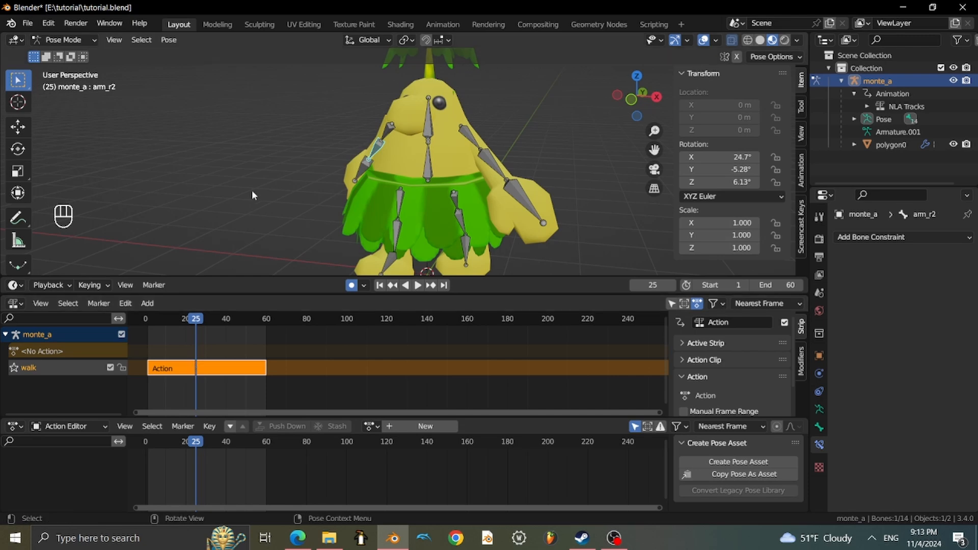
# Start a Binary Revolution Resource (.brres) export and set its scale to 100.
pyautogui.click(28, 24)
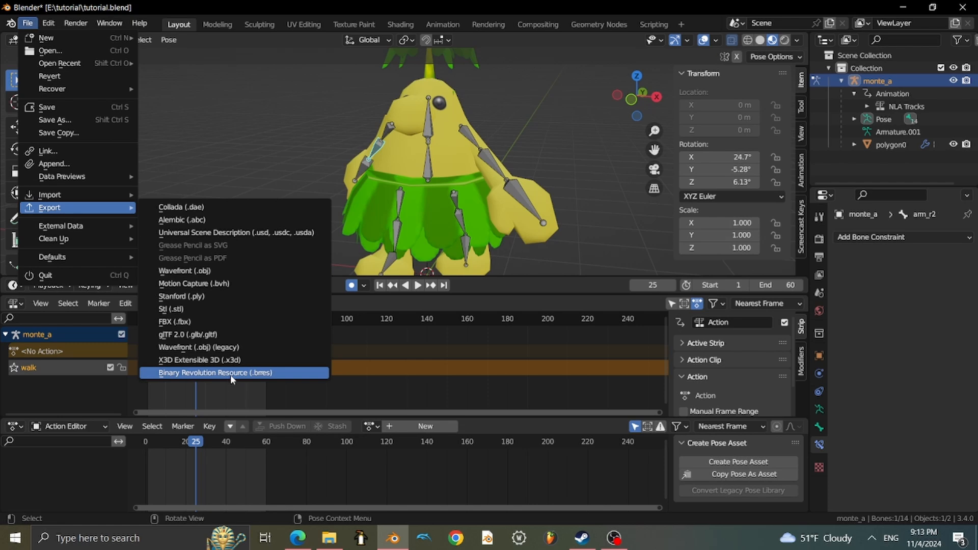
pyautogui.click(230, 374)
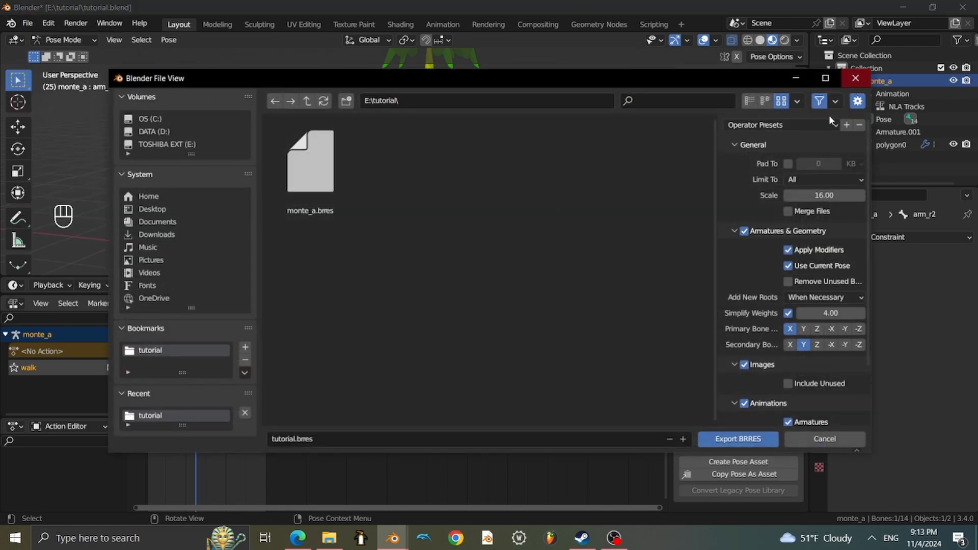
pyautogui.click(824, 195)
pyautogui.write('1')
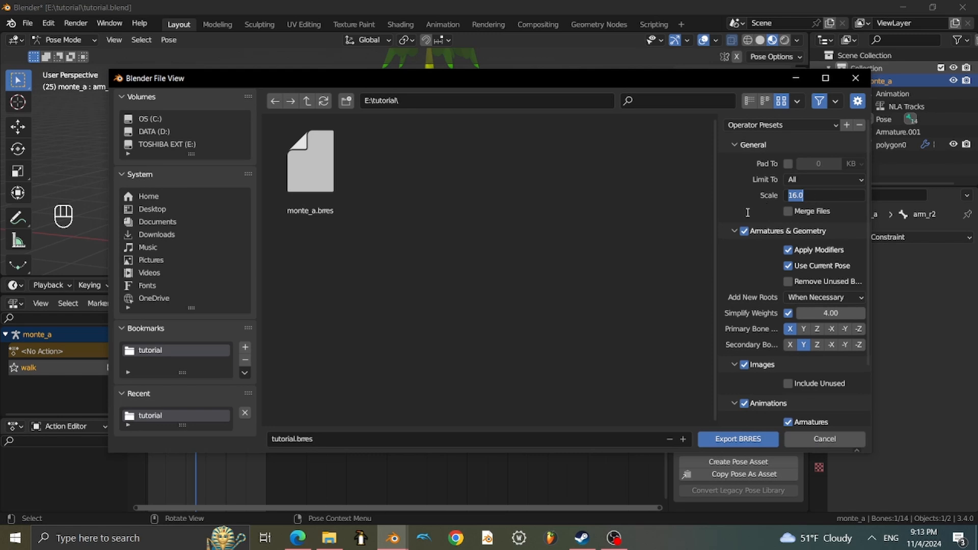
pyautogui.write('00')
pyautogui.press('Return')
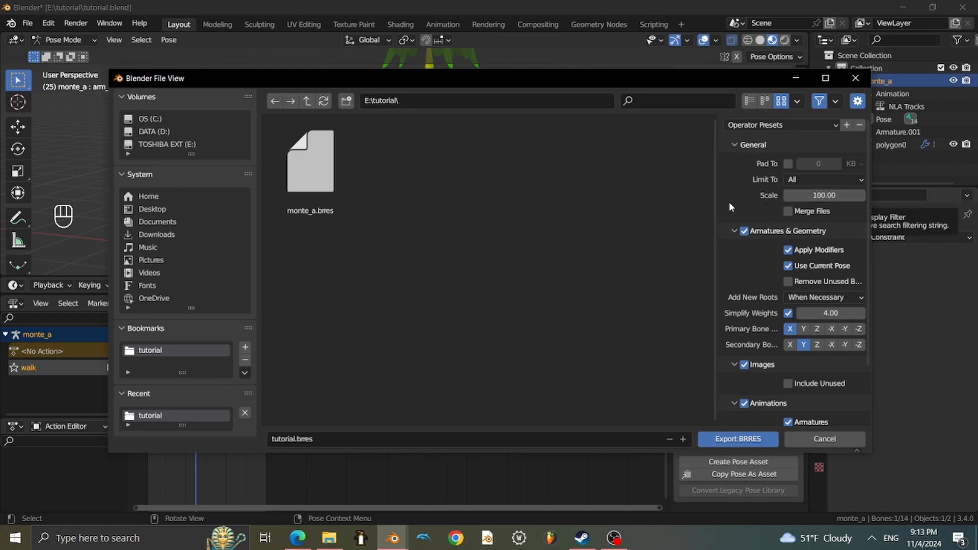
# Name the export file walk.brres, review the export options and export it to the tutorial folder.
pyautogui.click(294, 438)
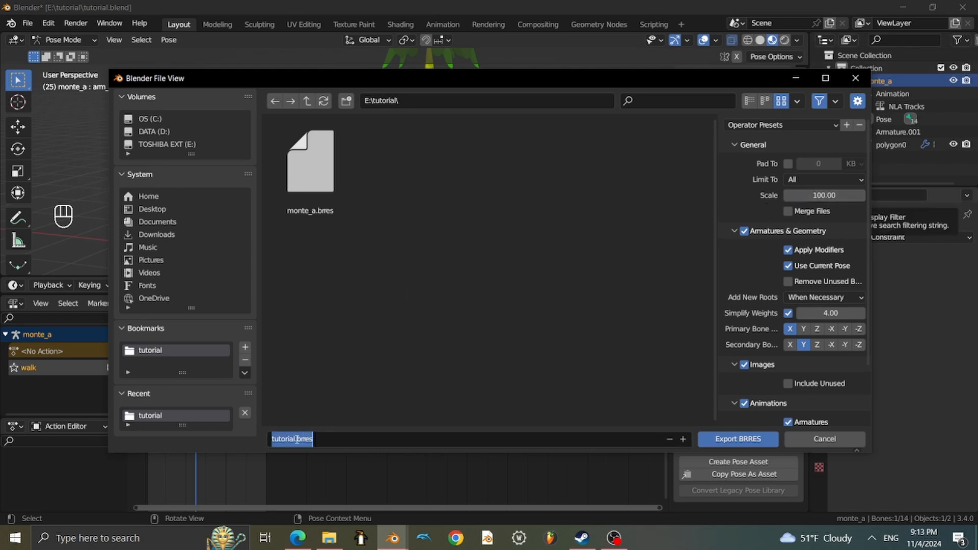
pyautogui.click(294, 439)
pyautogui.doubleClick(294, 438)
pyautogui.write('walk')
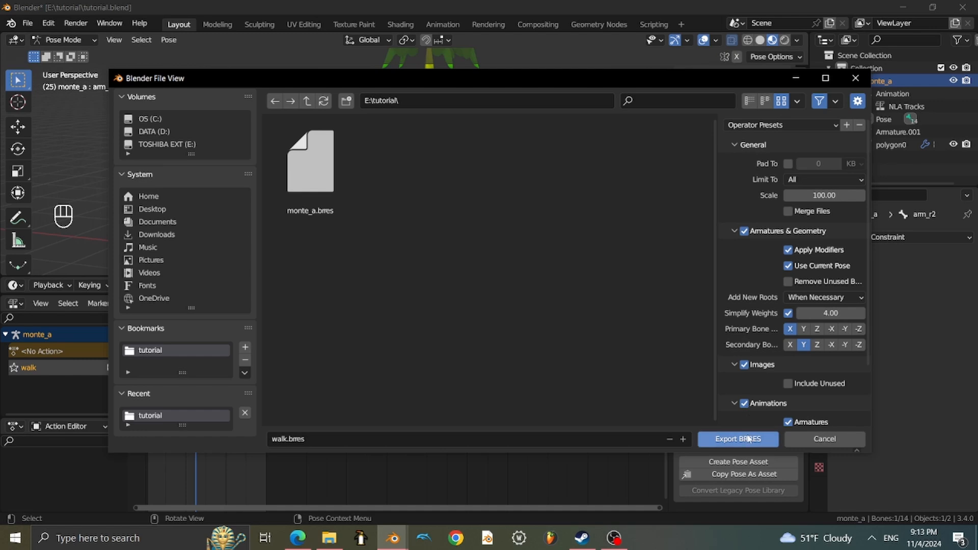
pyautogui.scroll(-3, 790, 312)
pyautogui.scroll(-1, 799, 303)
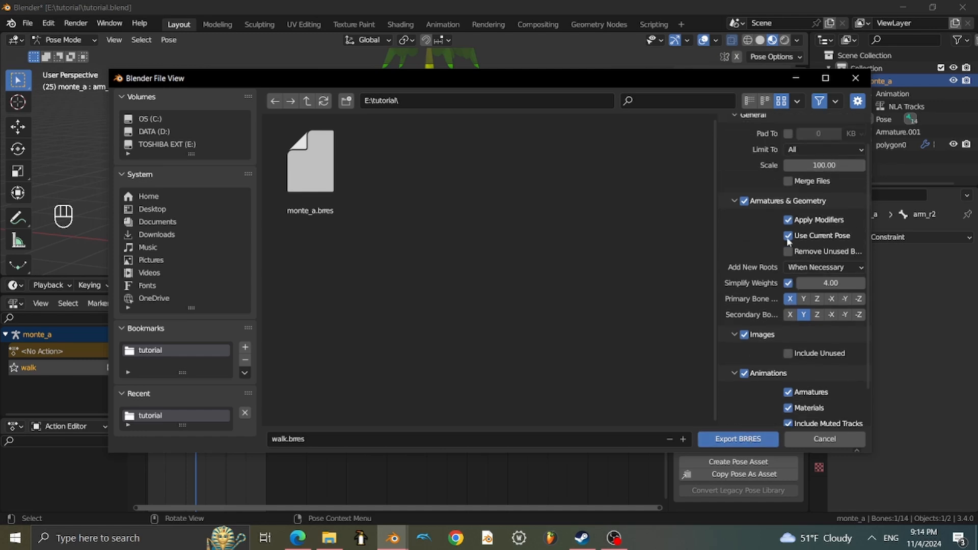
pyautogui.click(743, 438)
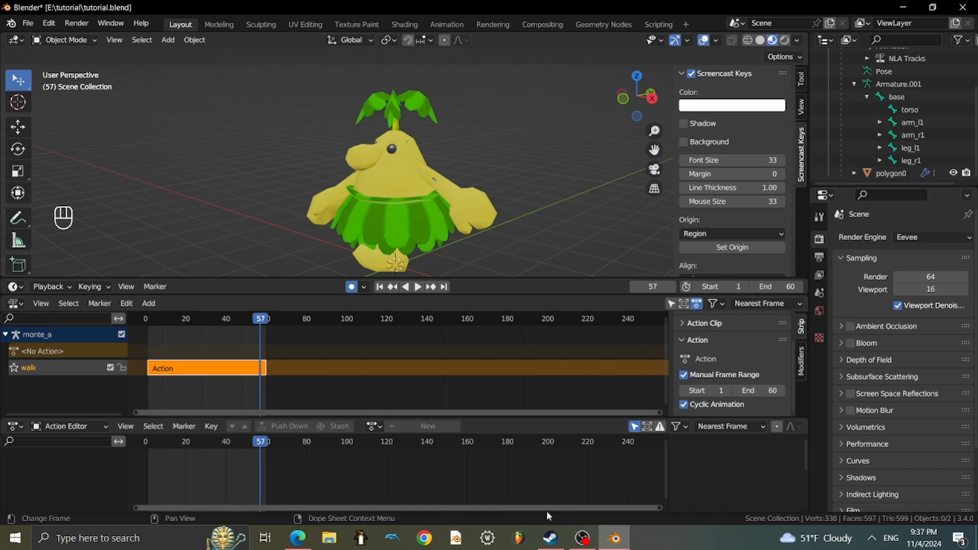
# Export the animated character again in Binary Revolution Resource format as walk.brres.
pyautogui.click(27, 23)
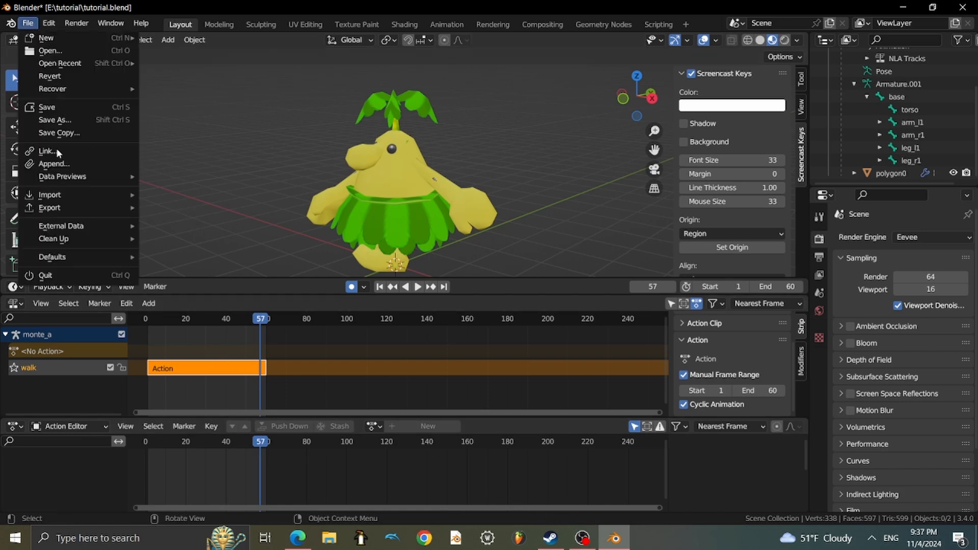
pyautogui.moveTo(56, 207)
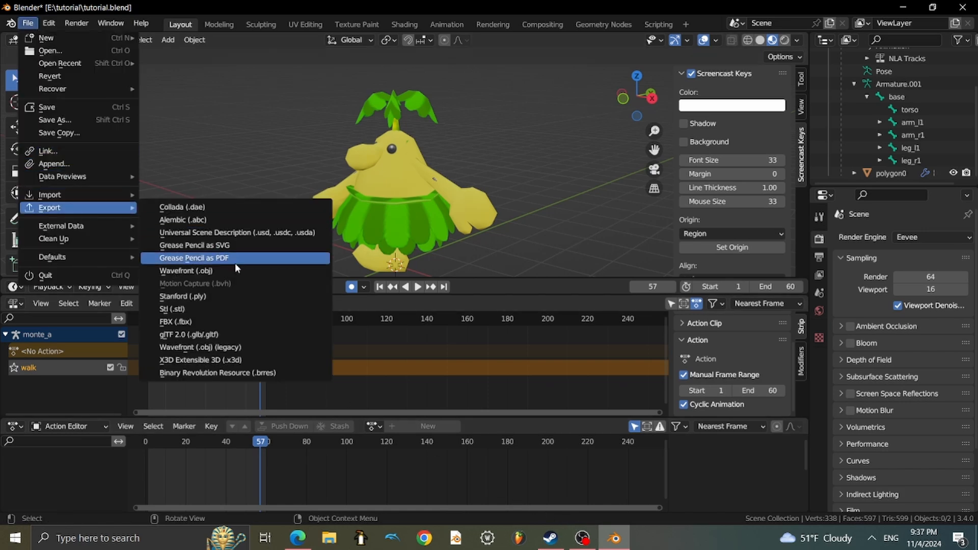
pyautogui.click(244, 372)
pyautogui.click(738, 442)
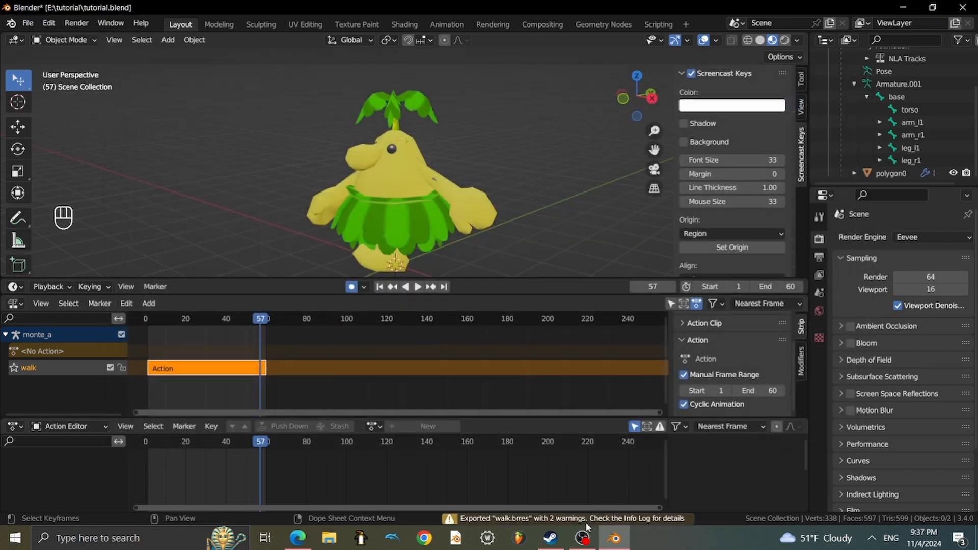
# Examine the latest export's messages about the polygon0 mesh and monM_mat material in the Info Log, and close it.
pyautogui.click(560, 518)
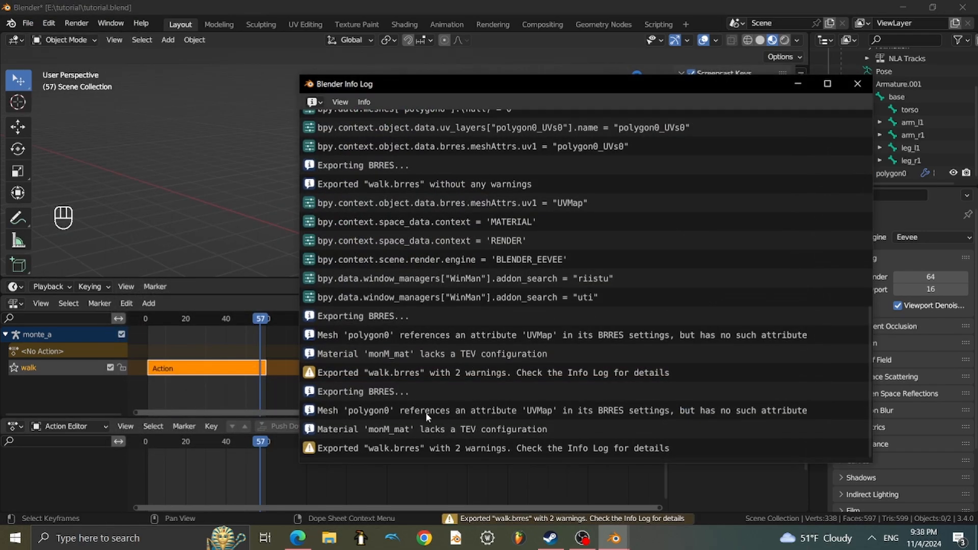
pyautogui.click(375, 412)
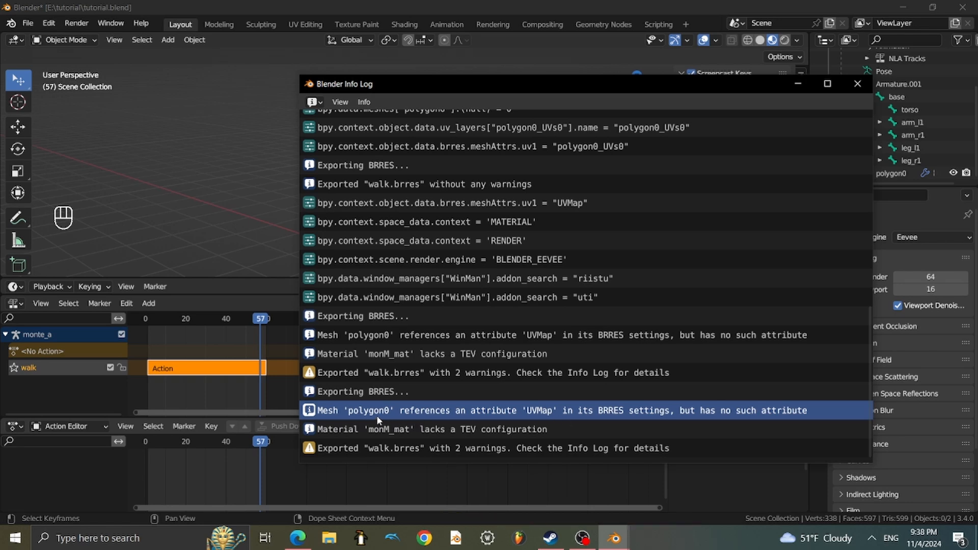
pyautogui.click(401, 430)
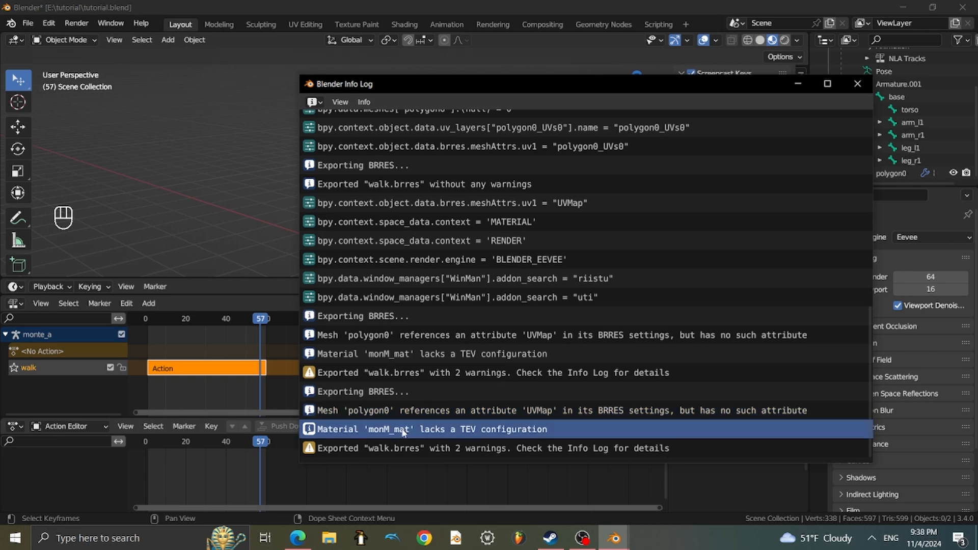
pyautogui.click(856, 86)
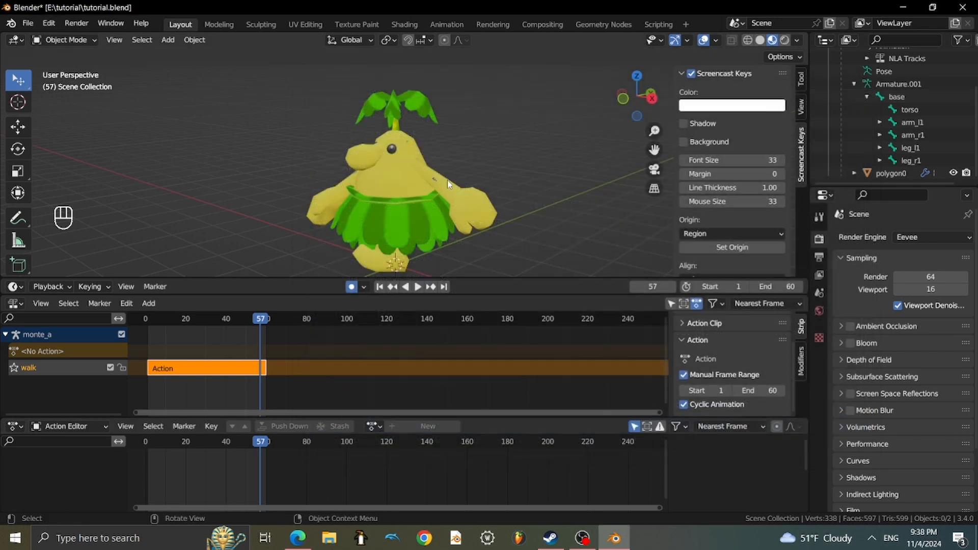
# Select the polygon0 mesh, switch the scene's render engine to BerryBush, and inspect the character in the viewport.
pyautogui.moveTo(488, 170); pyautogui.dragTo(473, 154, button='middle')
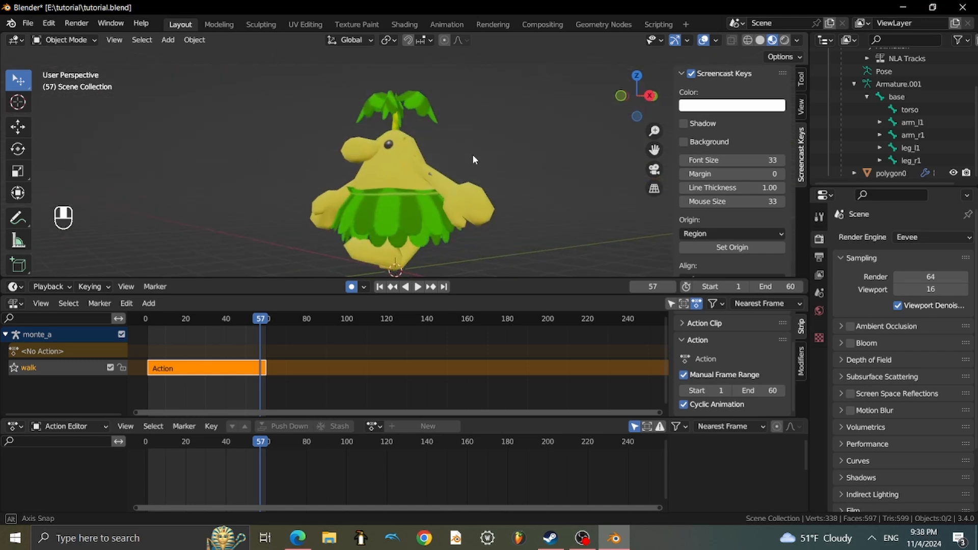
pyautogui.click(430, 178)
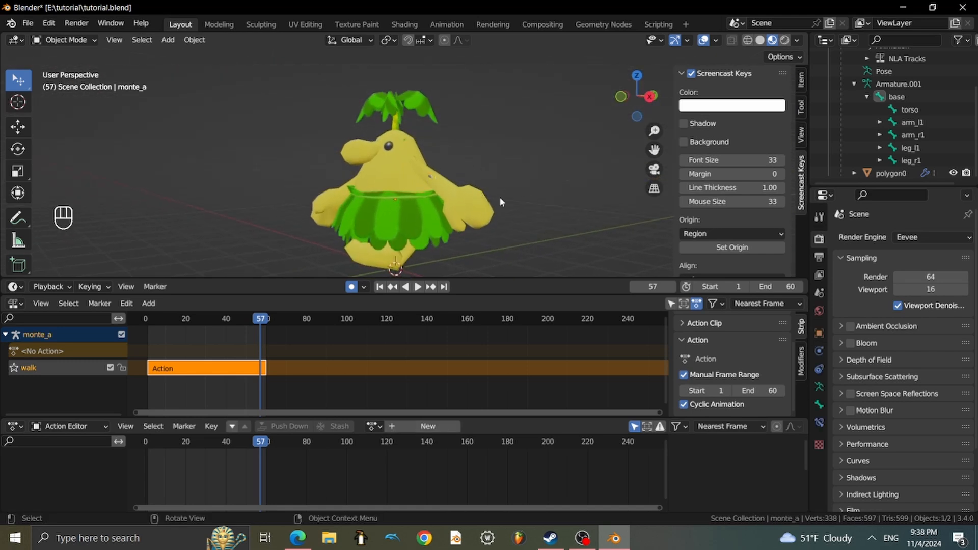
pyautogui.scroll(2, 462, 173)
pyautogui.click(392, 139)
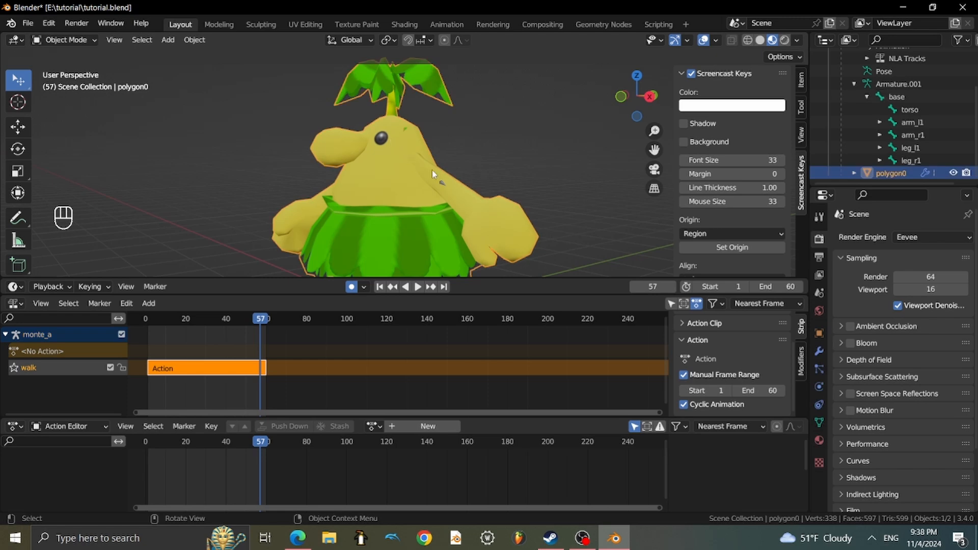
pyautogui.click(925, 235)
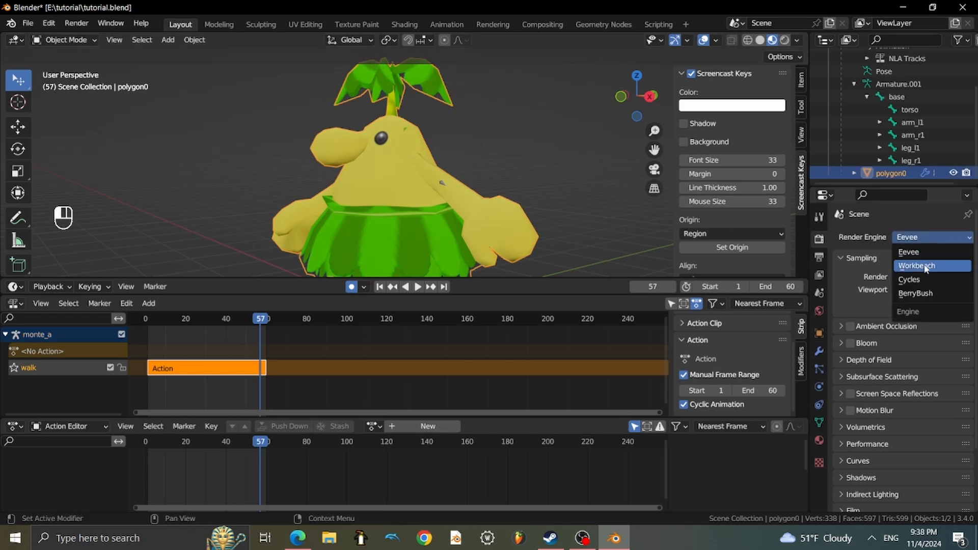
pyautogui.click(925, 294)
pyautogui.click(507, 157)
pyautogui.scroll(-2, 507, 157)
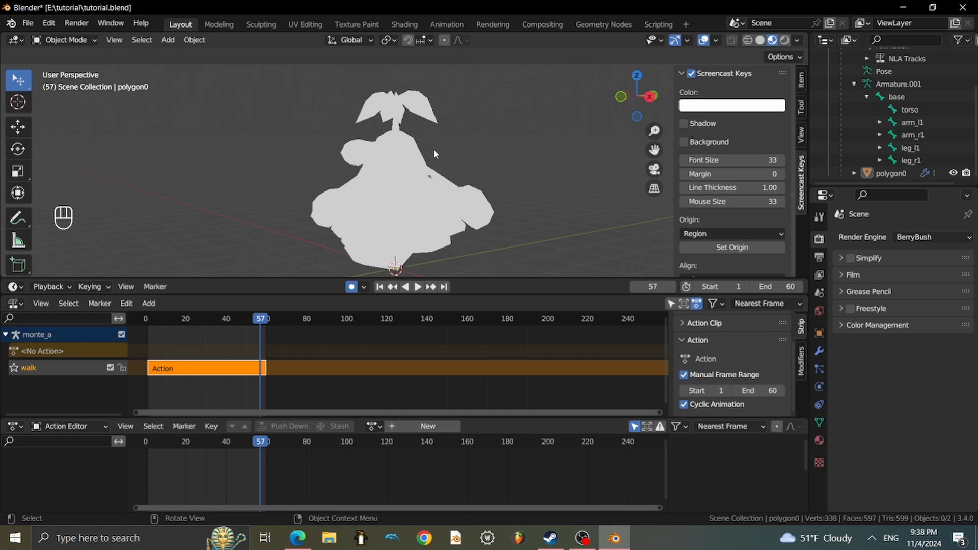
pyautogui.click(399, 144)
pyautogui.click(478, 141)
pyautogui.moveTo(479, 138); pyautogui.dragTo(538, 133, button='middle')
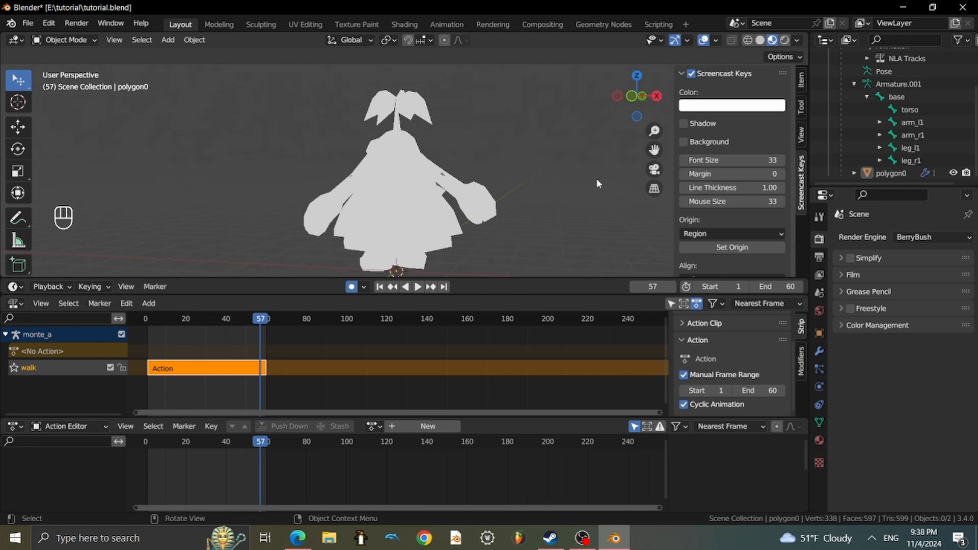
# Select the character mesh in the viewport and check the scene's render engine choices, keeping BerryBush.
pyautogui.moveTo(497, 155); pyautogui.dragTo(461, 213, button='middle')
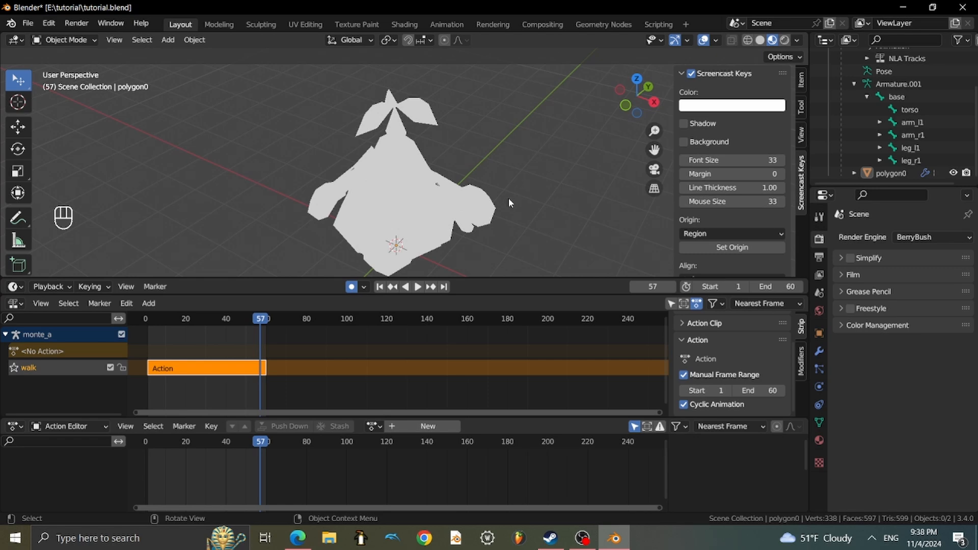
pyautogui.keyDown('shift'); pyautogui.moveTo(546, 203); pyautogui.dragTo(529, 146, button='middle'); pyautogui.keyUp('shift')
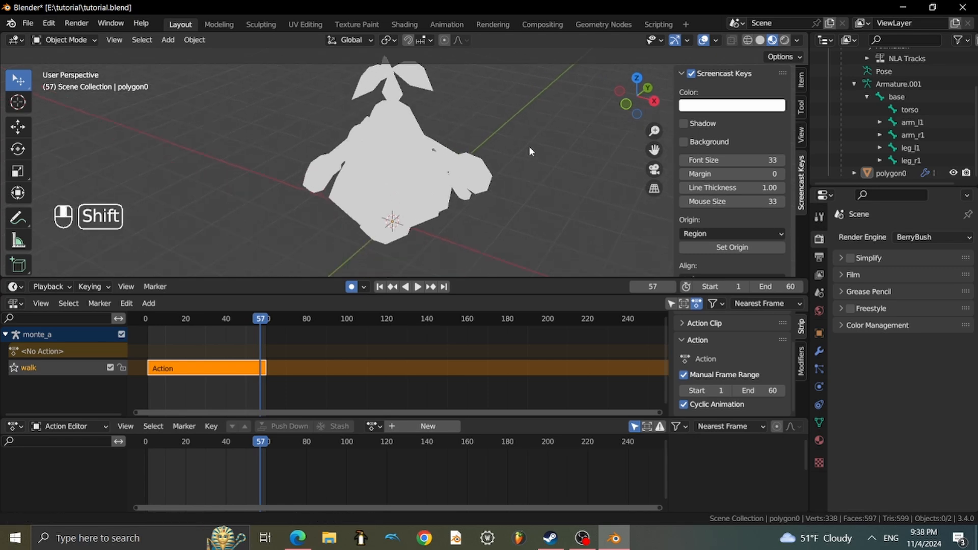
pyautogui.click(427, 155)
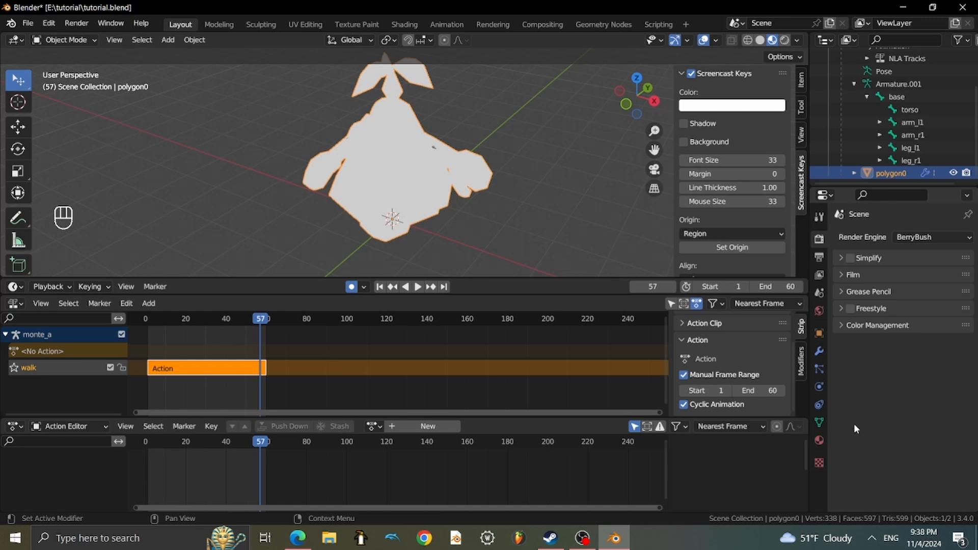
pyautogui.click(905, 240)
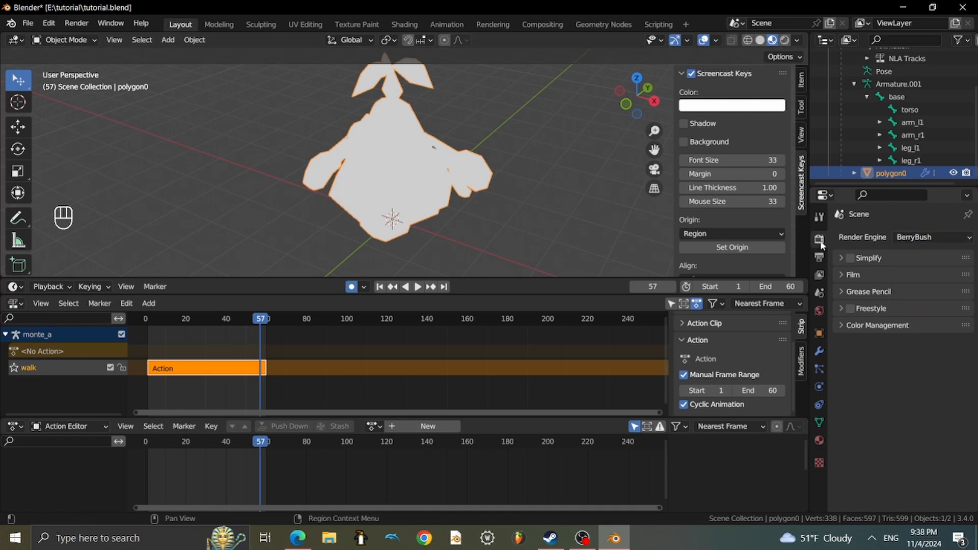
pyautogui.click(912, 238)
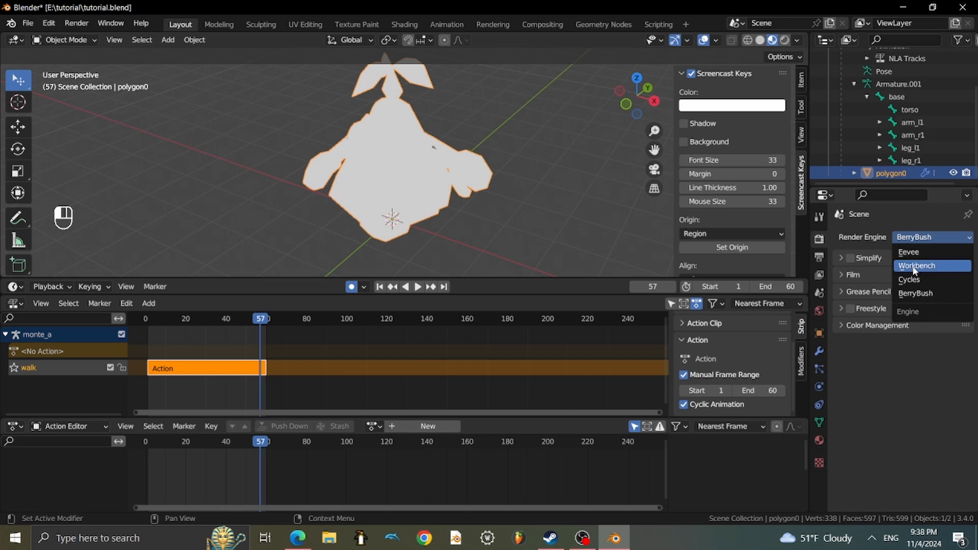
pyautogui.click(913, 241)
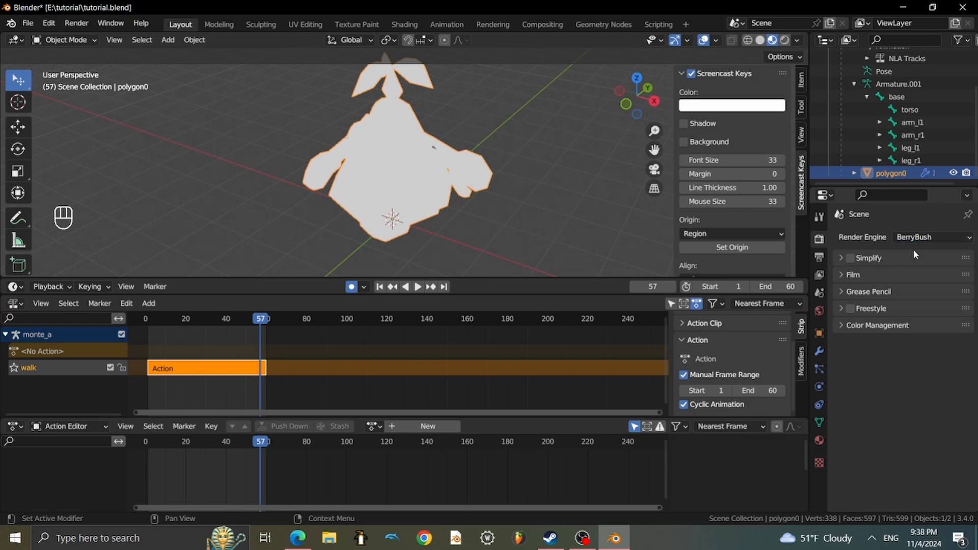
# Set UV map slot 1 in the polygon0 mesh's BRRES settings to polygon0_UVs0, matching its UV map's name.
pyautogui.click(819, 422)
pyautogui.scroll(-8, 874, 372)
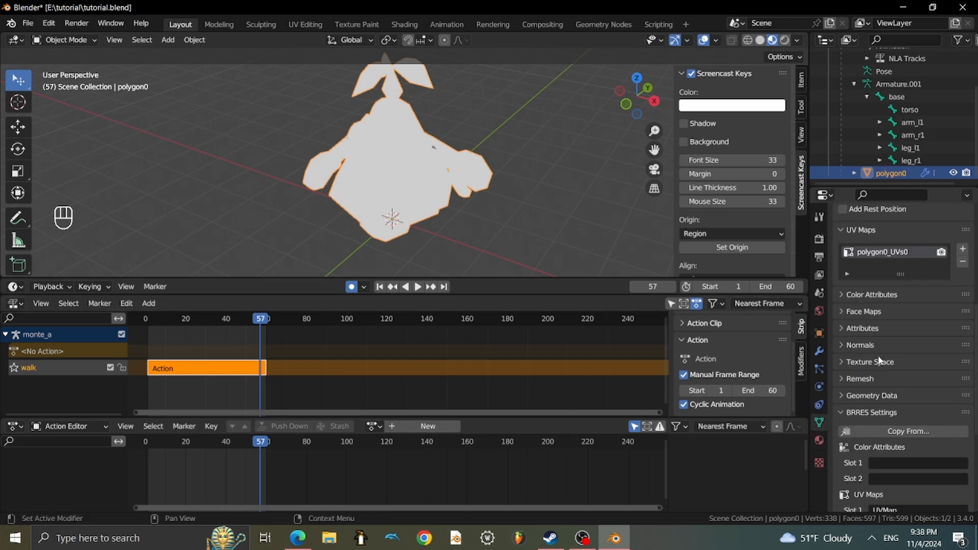
pyautogui.scroll(-4, 895, 320)
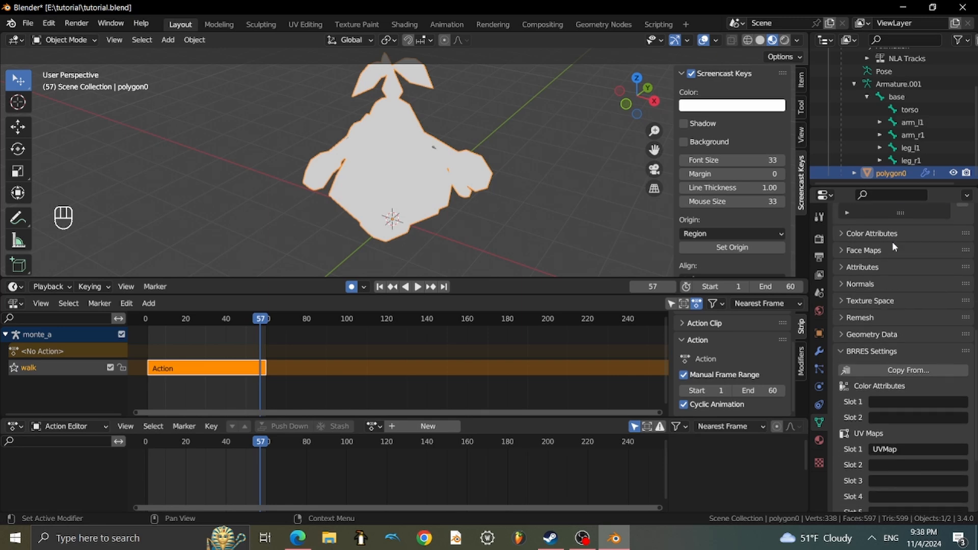
pyautogui.scroll(-3, 897, 285)
pyautogui.scroll(6, 912, 327)
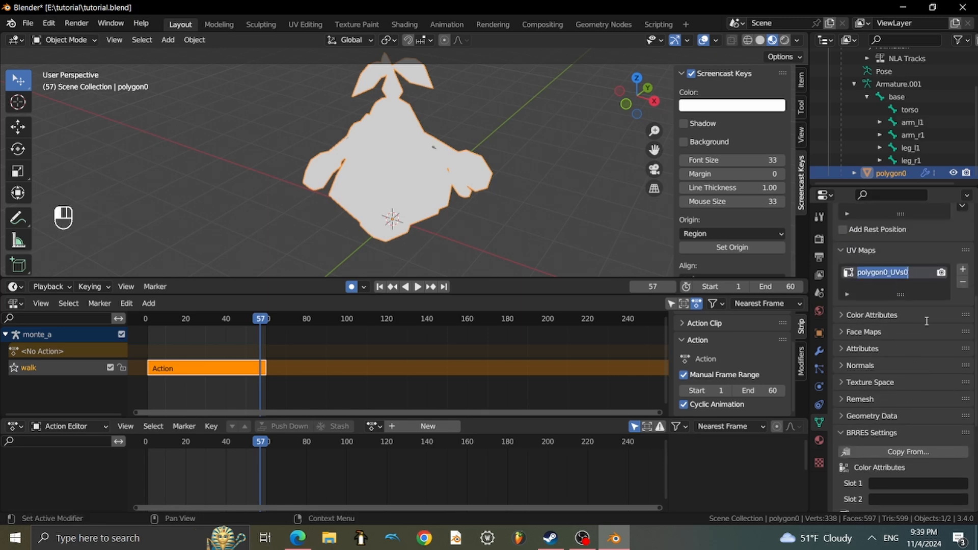
pyautogui.scroll(-7, 926, 320)
pyautogui.click(922, 386)
pyautogui.write('polygon0_UVs0')
pyautogui.press('Return')
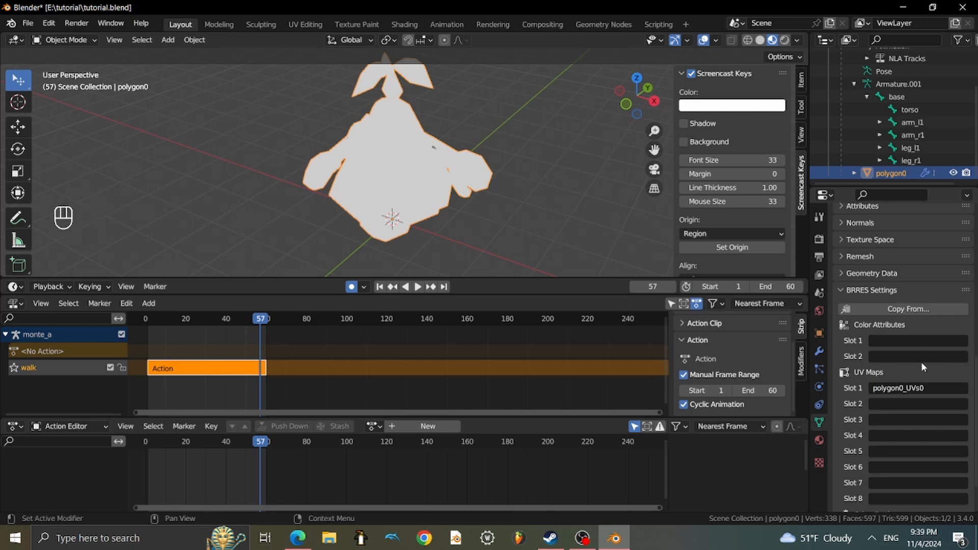
# Add a new TEV configuration to the monM_mat material's BRRES settings.
pyautogui.click(820, 441)
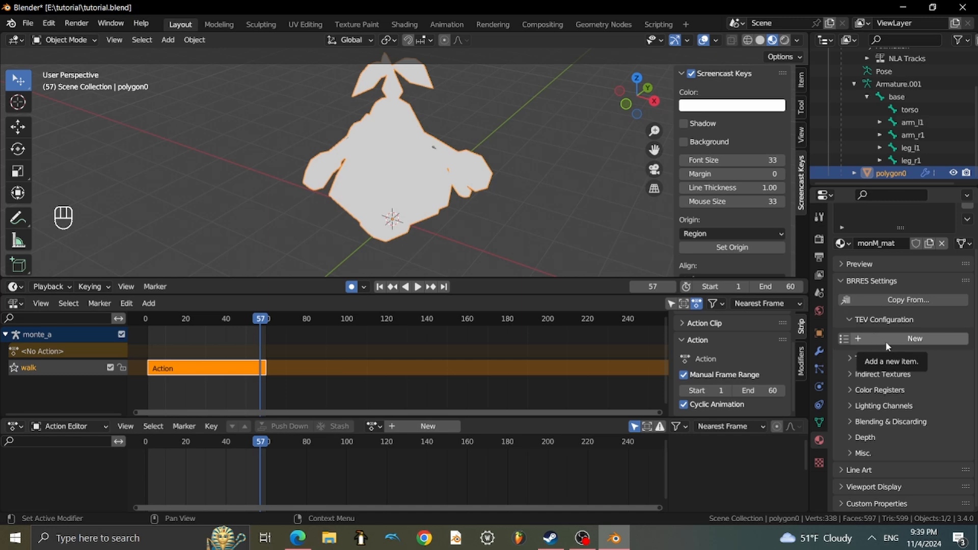
pyautogui.click(888, 340)
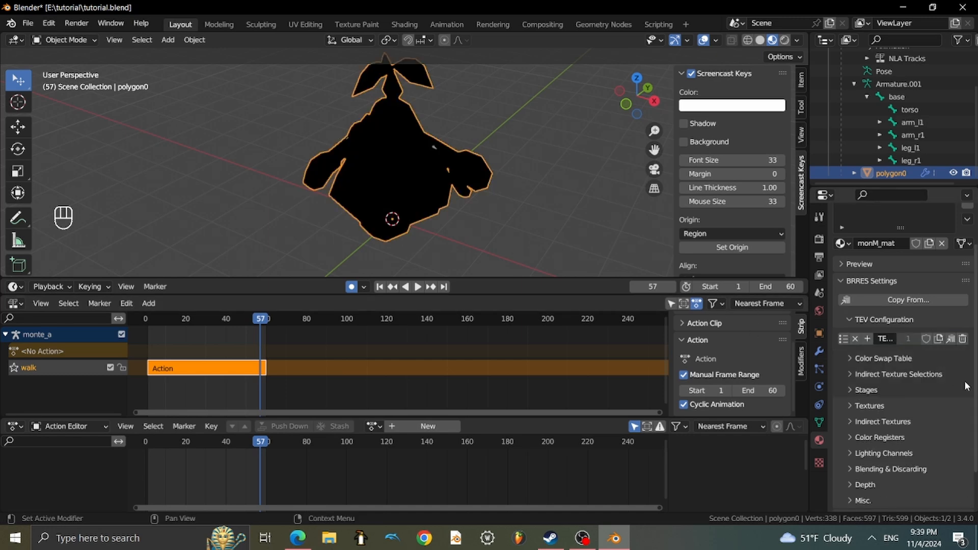
pyautogui.scroll(2, 965, 384)
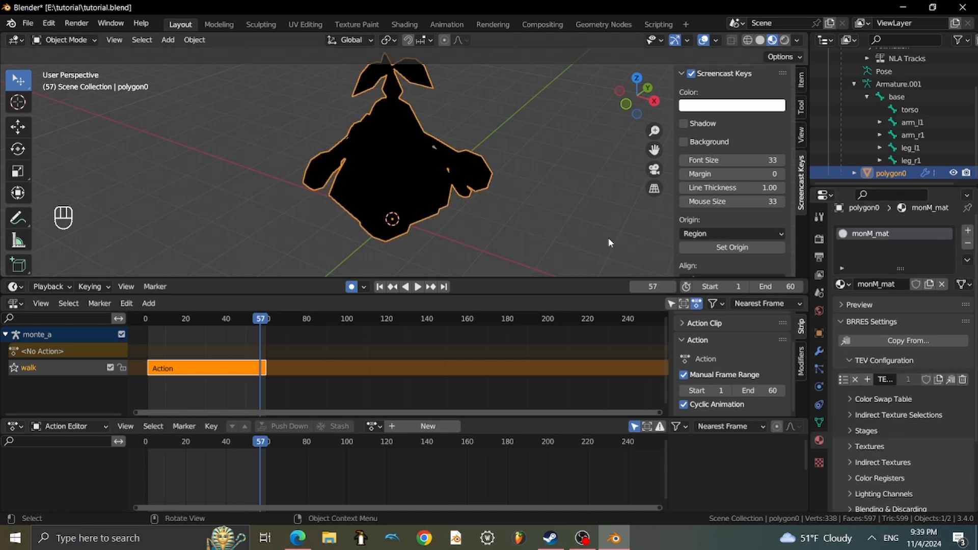
# Export the character in Binary Revolution Resource format, overwriting walk.brres in the tutorial folder.
pyautogui.click(27, 23)
pyautogui.moveTo(87, 208)
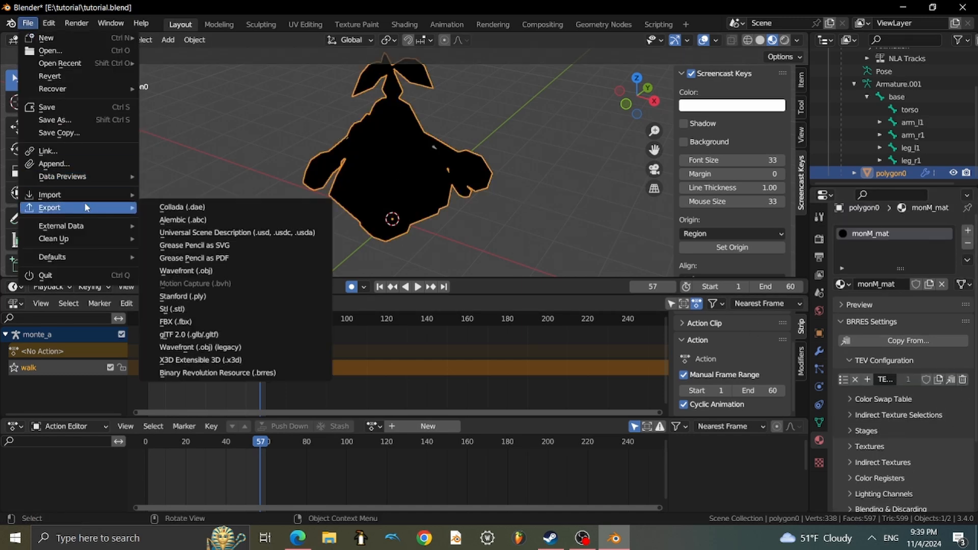
pyautogui.click(240, 373)
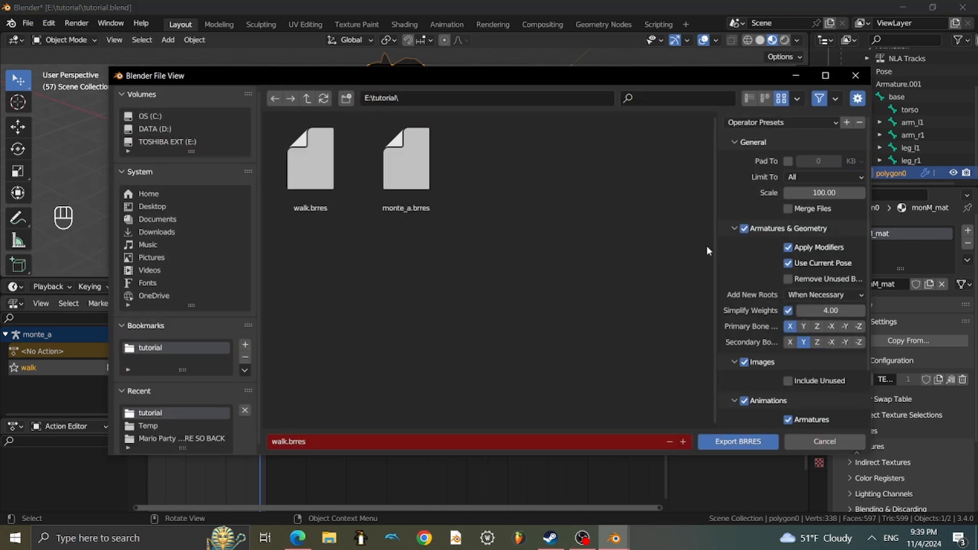
pyautogui.doubleClick(315, 196)
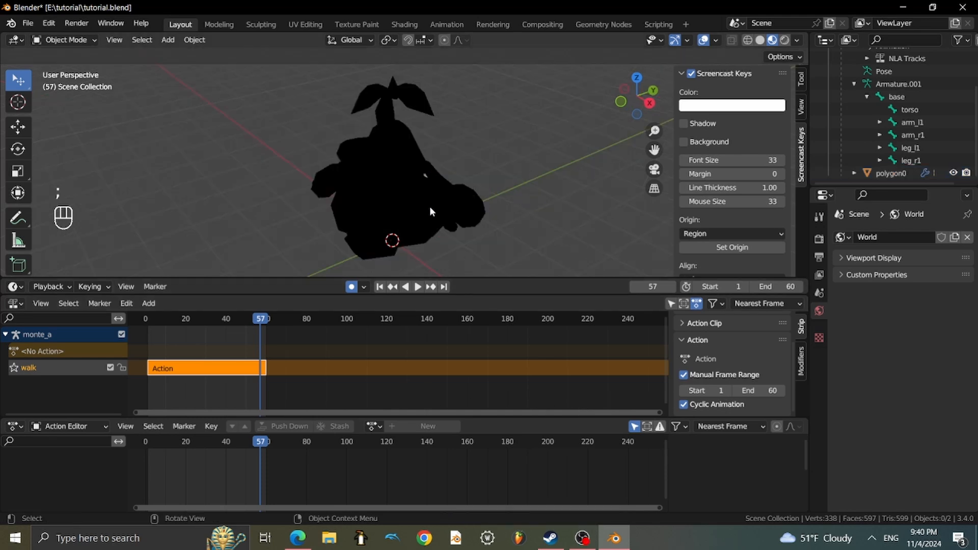
# Switch to RiiStudio and open walk.brres from the tutorial folder.
pyautogui.click(361, 538)
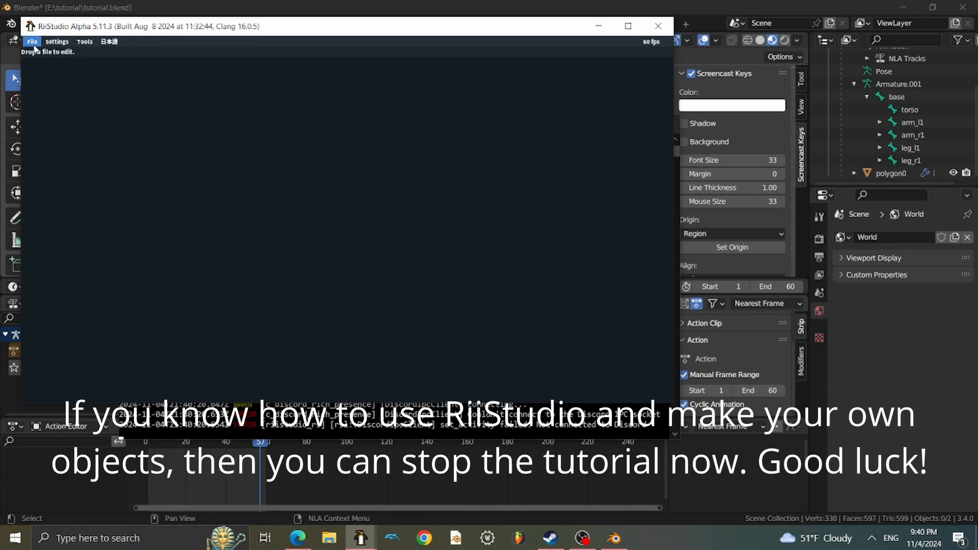
pyautogui.click(34, 45)
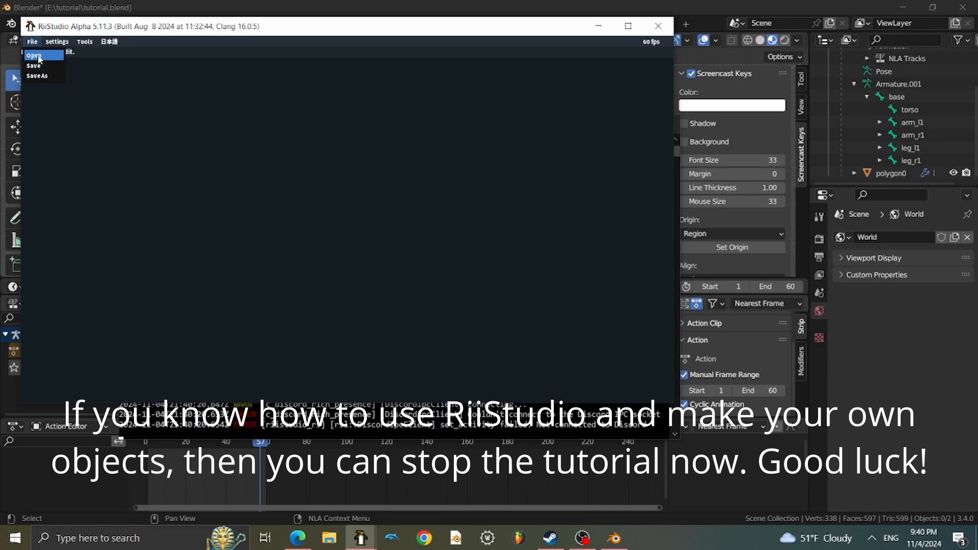
pyautogui.click(39, 56)
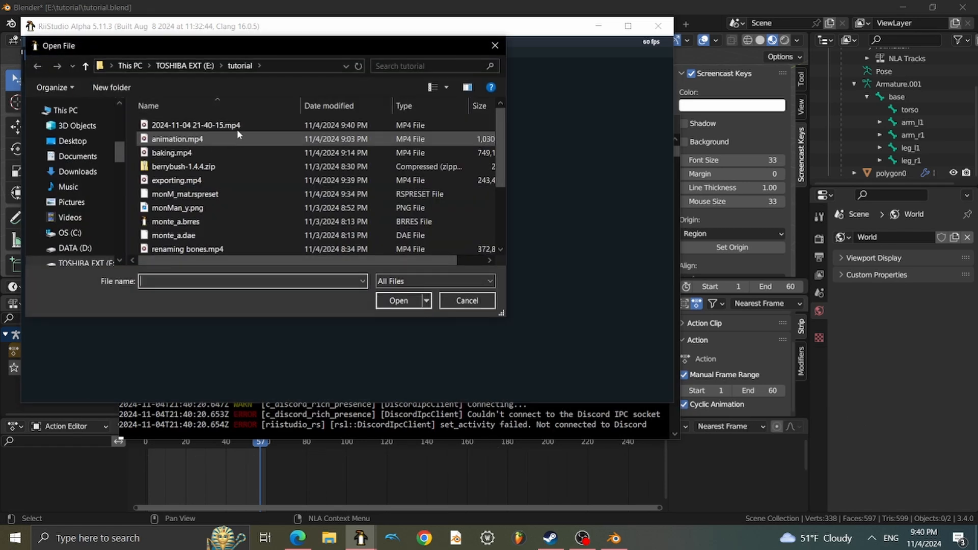
pyautogui.scroll(-3, 254, 148)
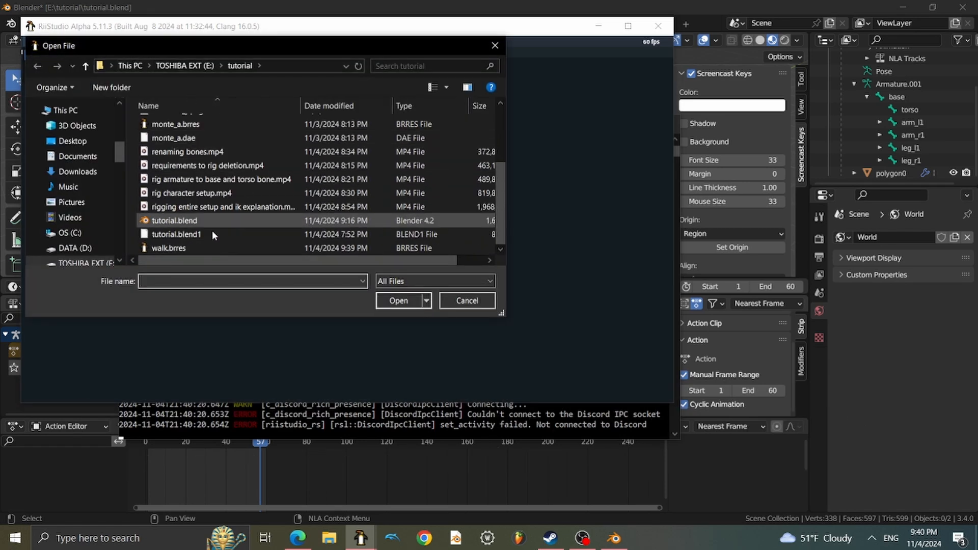
pyautogui.click(197, 248)
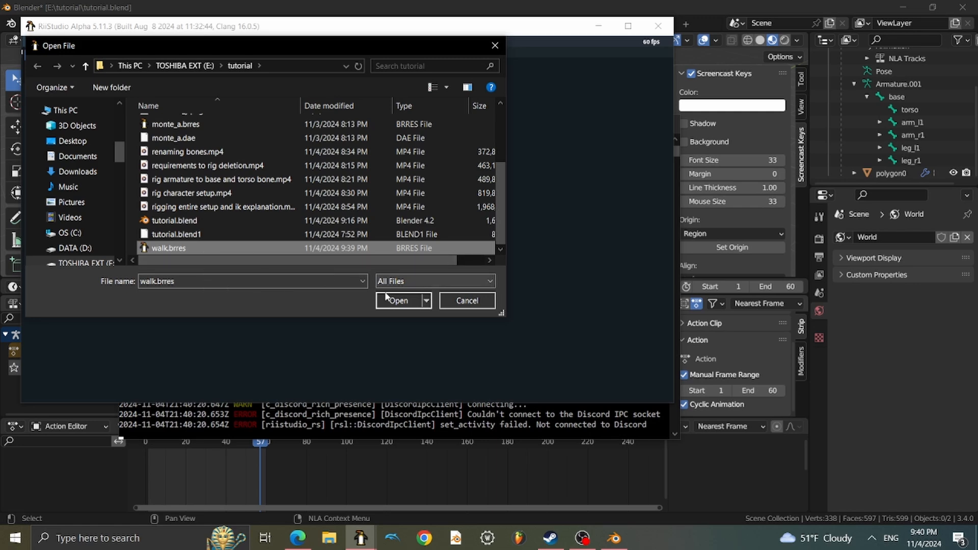
pyautogui.doubleClick(271, 250)
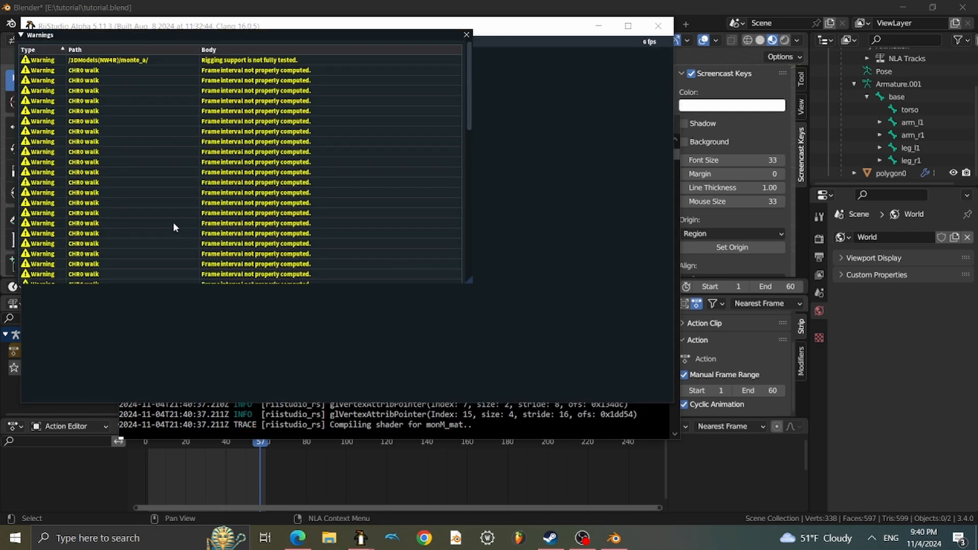
# Review the warnings and errors listed for walk.brres and dismiss the list.
pyautogui.scroll(-3, 182, 154)
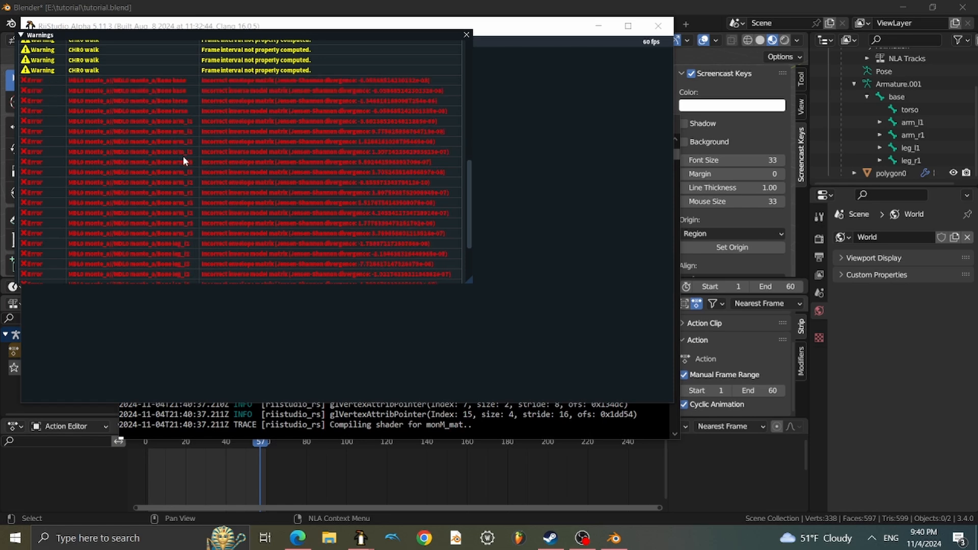
pyautogui.scroll(4, 222, 160)
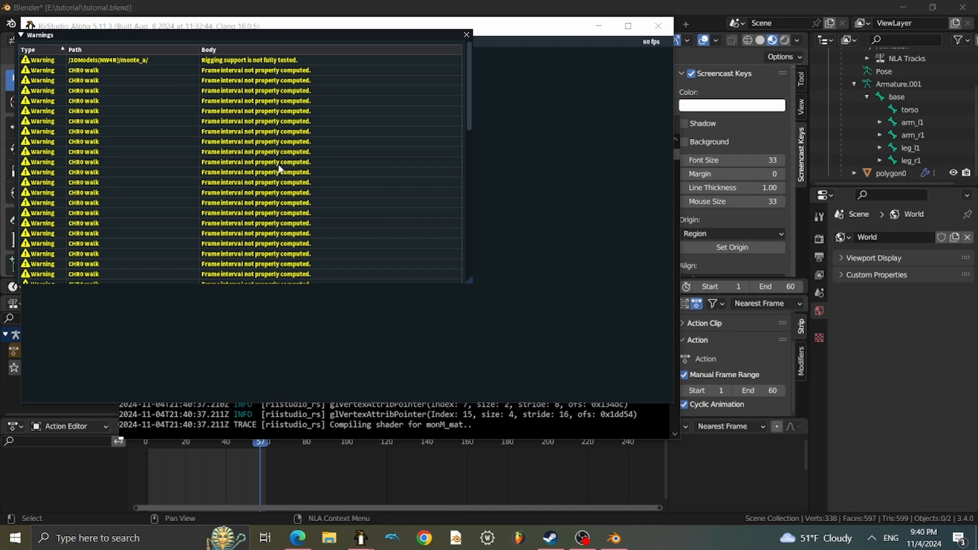
pyautogui.scroll(-10, 280, 169)
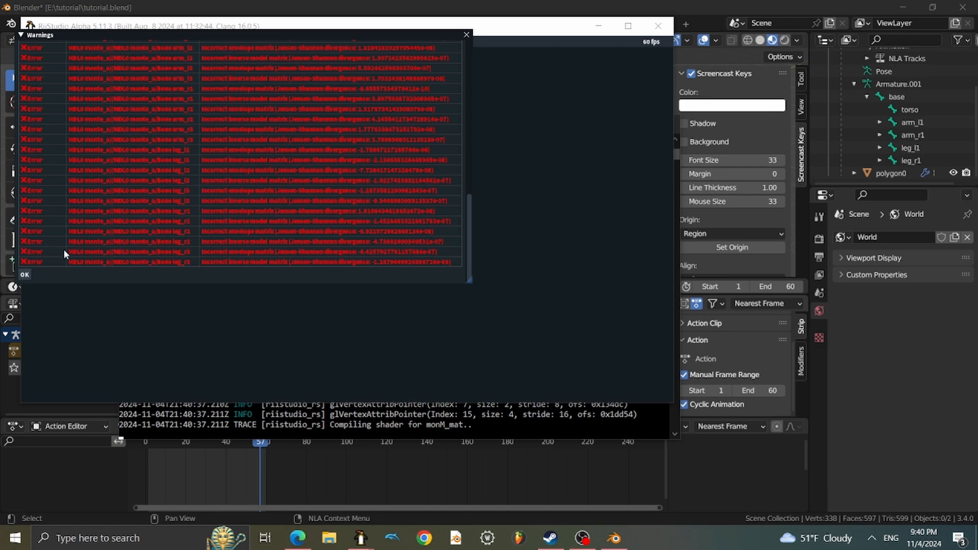
pyautogui.scroll(10, 193, 200)
pyautogui.scroll(-10, 127, 178)
pyautogui.click(24, 275)
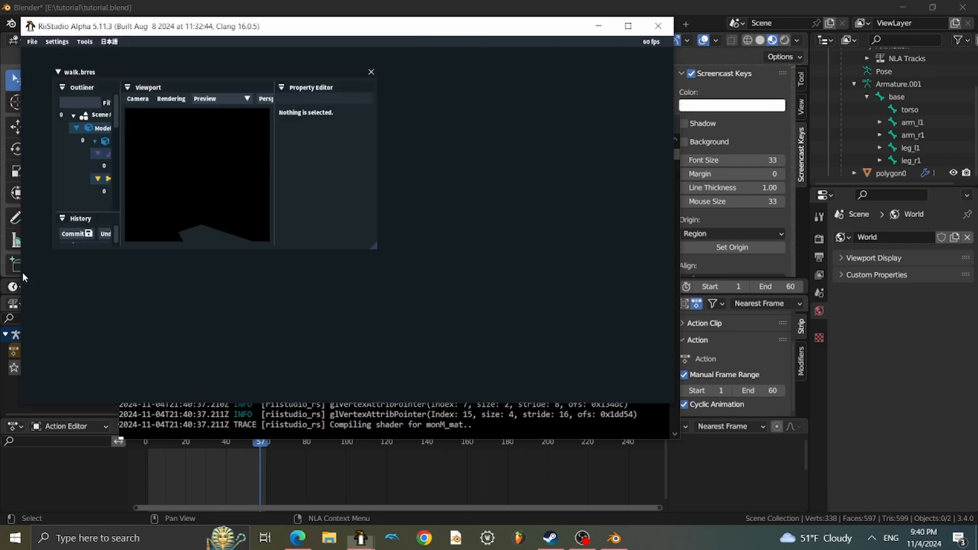
# Inspect the monte_a model in the RiiStudio viewport and enlarge the walk.brres window.
pyautogui.moveTo(217, 191); pyautogui.dragTo(210, 189)
pyautogui.scroll(-3, 211, 185)
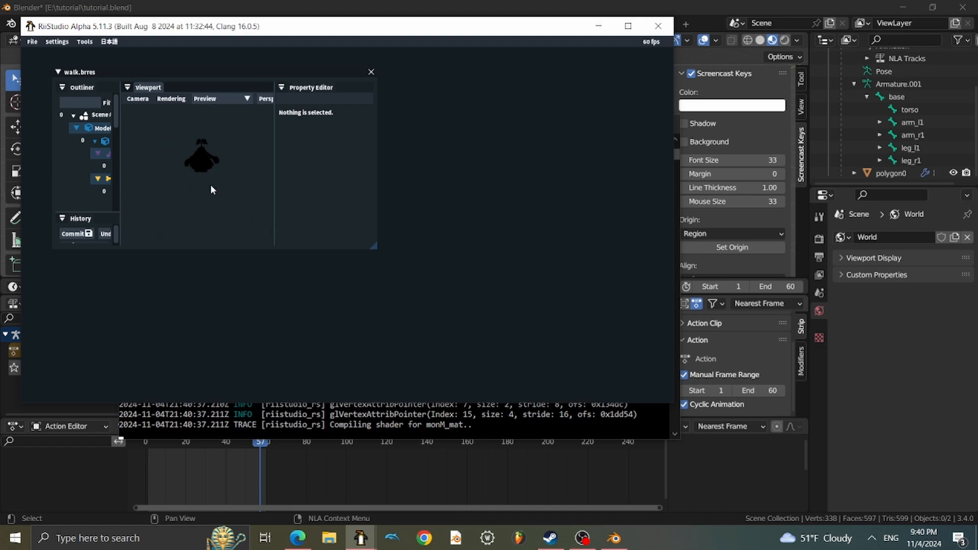
pyautogui.scroll(3, 213, 173)
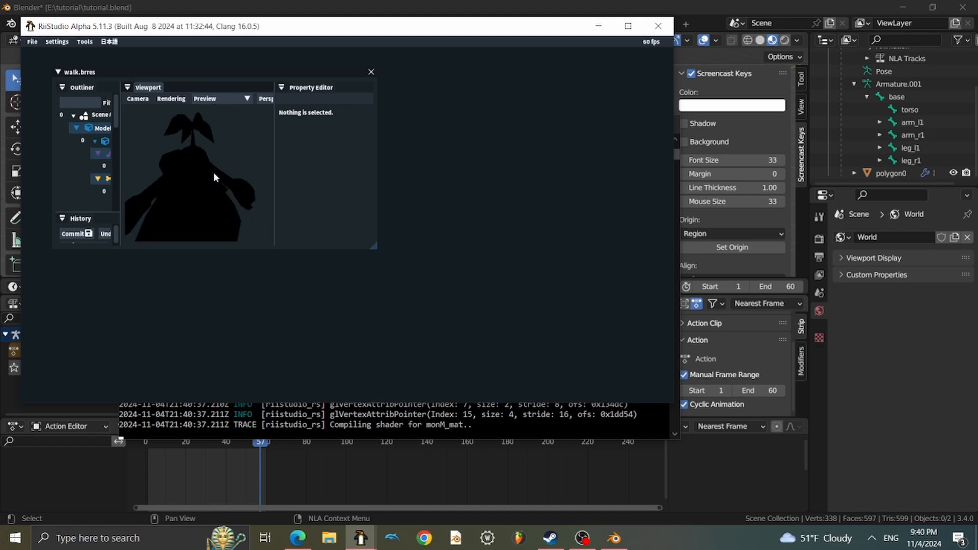
pyautogui.scroll(-2, 213, 172)
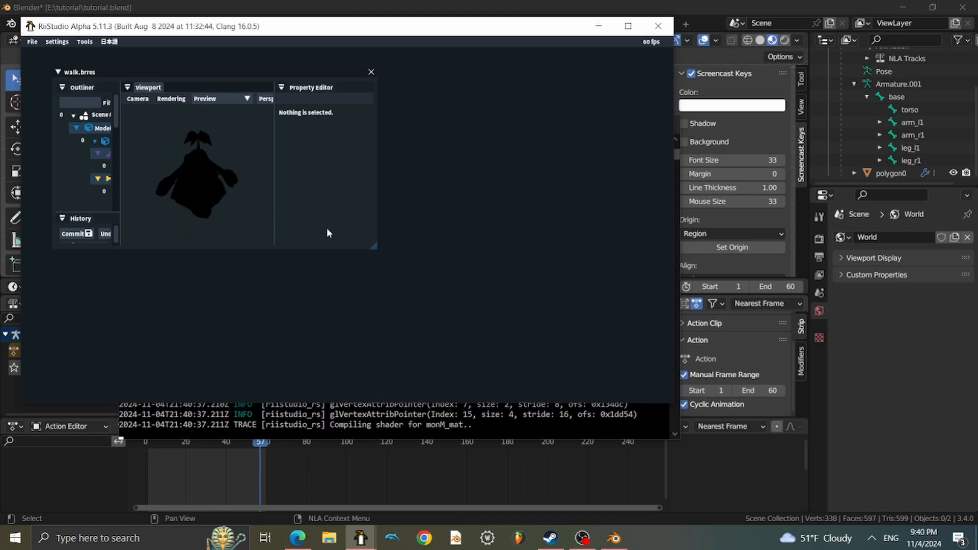
pyautogui.moveTo(374, 247); pyautogui.dragTo(582, 343)
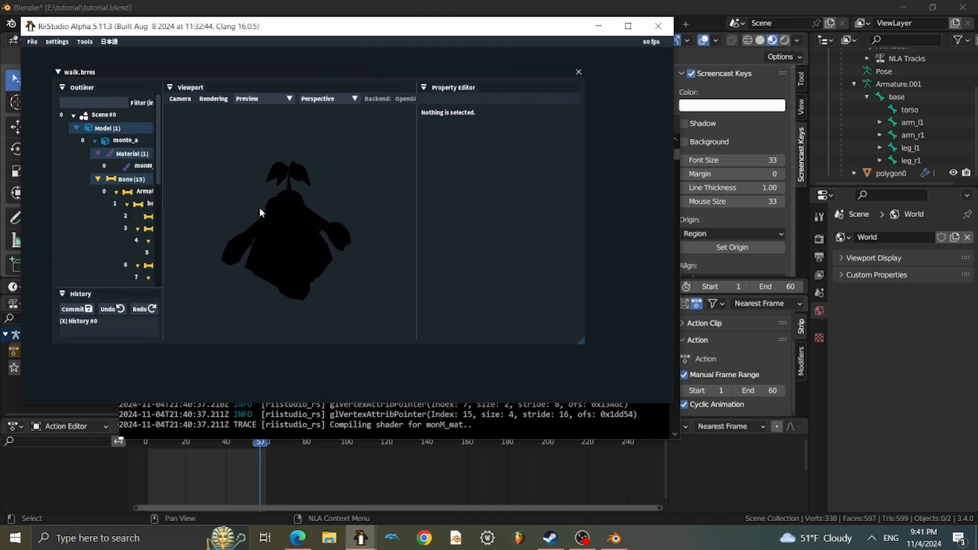
pyautogui.moveTo(260, 209); pyautogui.dragTo(227, 192)
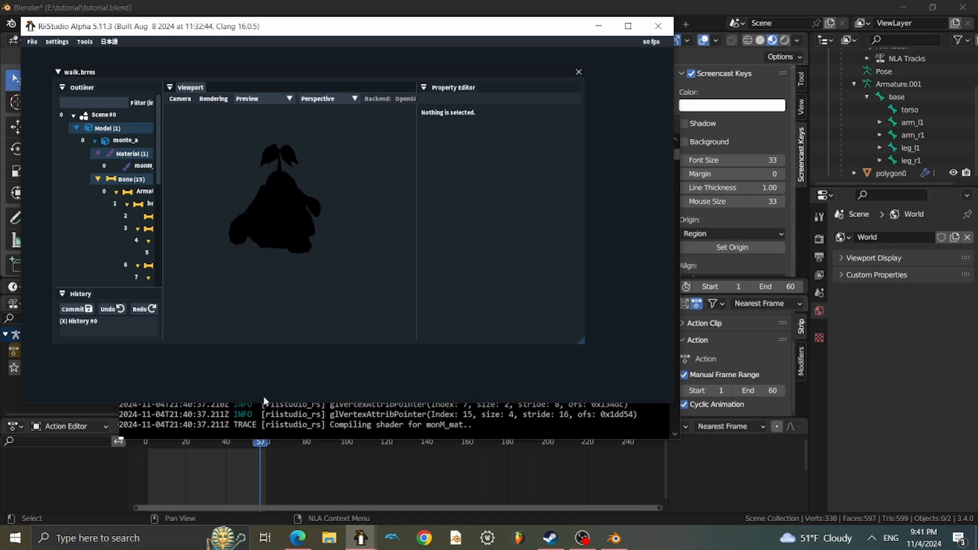
# Select the monM_mat material in RiiStudio and widen the walk.brres window to show its properties in full.
pyautogui.click(304, 470)
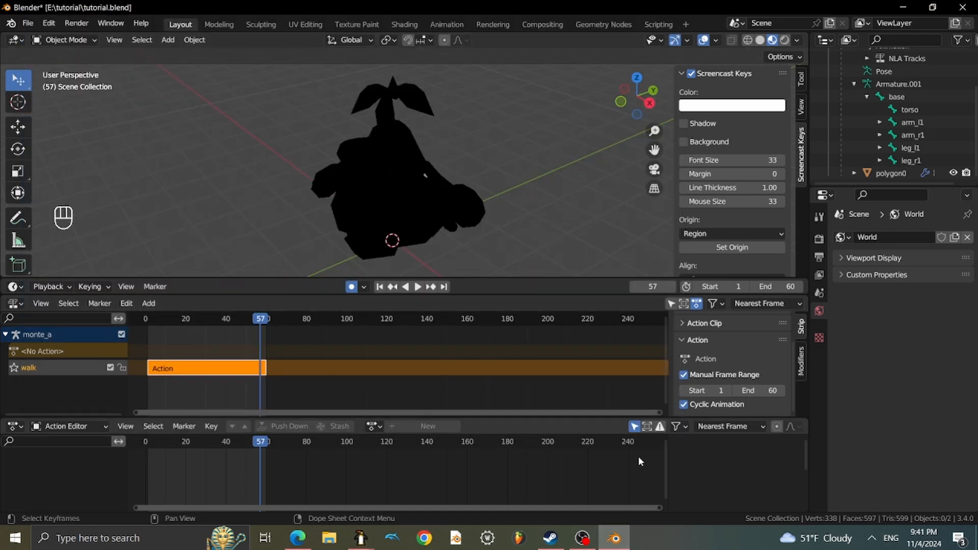
pyautogui.moveTo(361, 537)
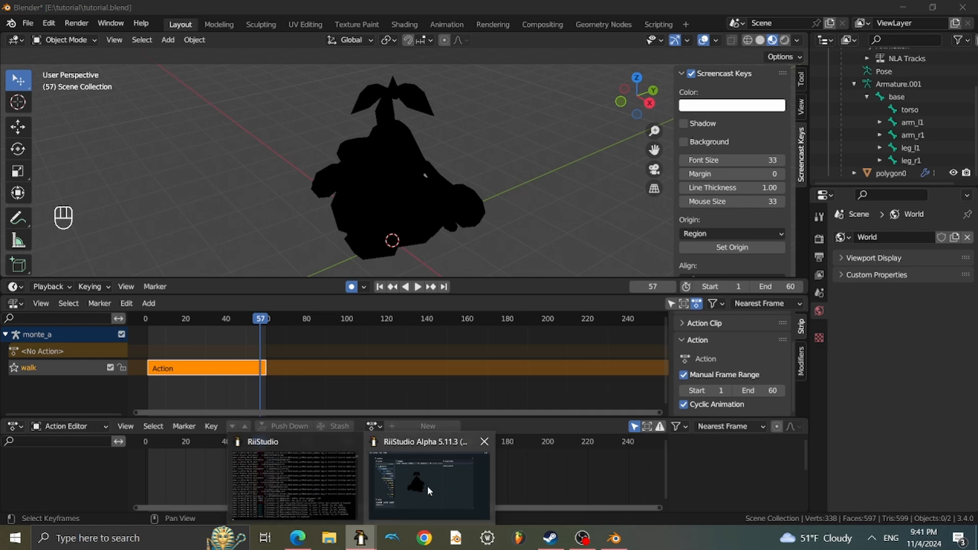
pyautogui.click(427, 486)
pyautogui.click(141, 166)
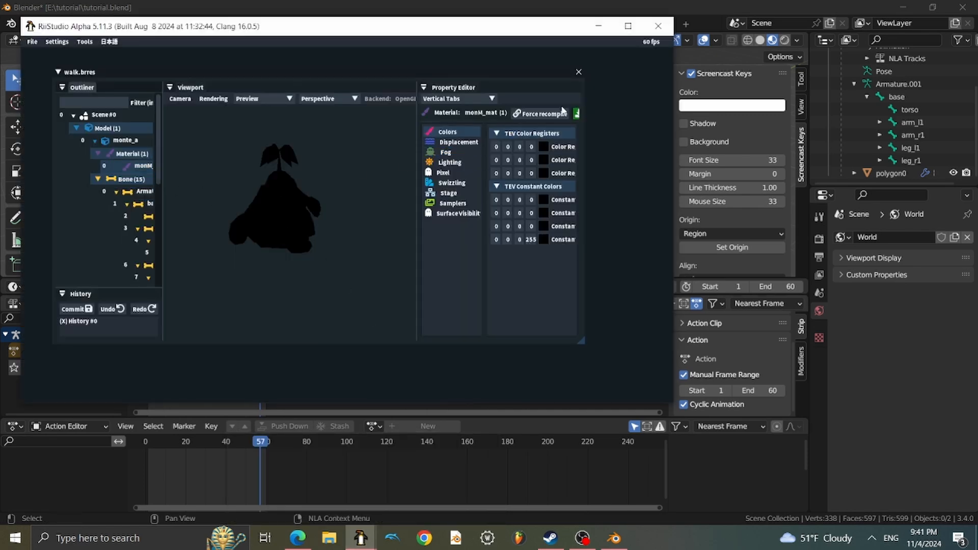
pyautogui.moveTo(582, 341); pyautogui.dragTo(726, 340)
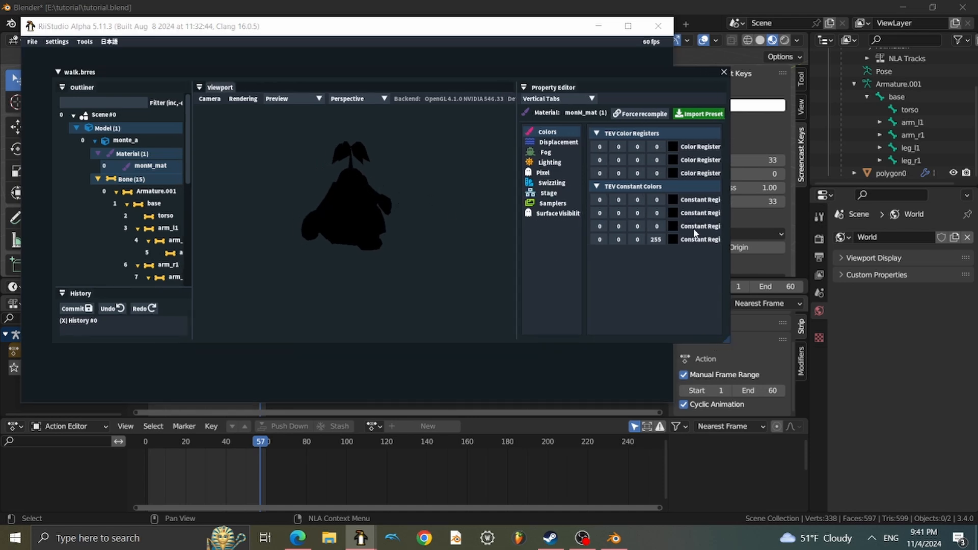
# Open monte_a.brres from the tutorial folder and dismiss its list of warnings.
pyautogui.moveTo(729, 337); pyautogui.dragTo(781, 374)
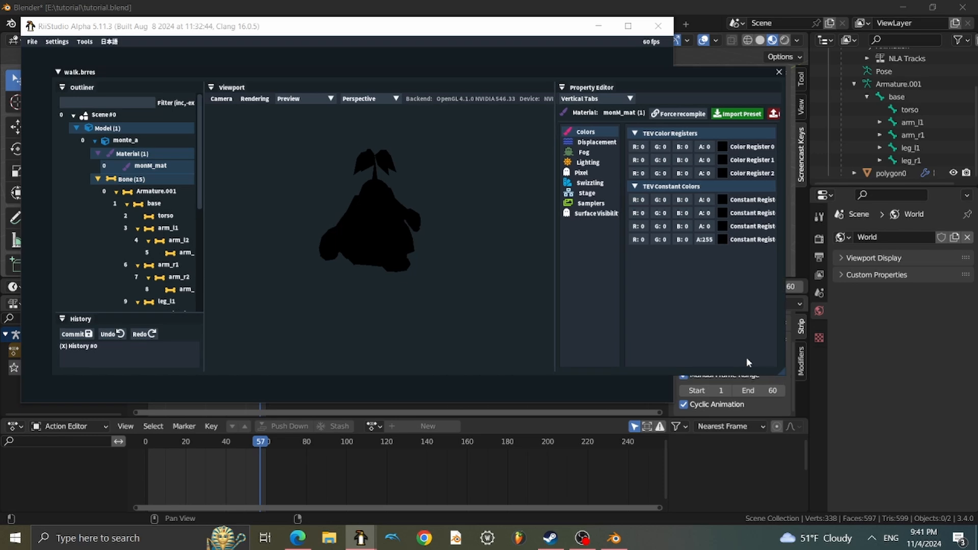
pyautogui.click(32, 41)
pyautogui.click(33, 53)
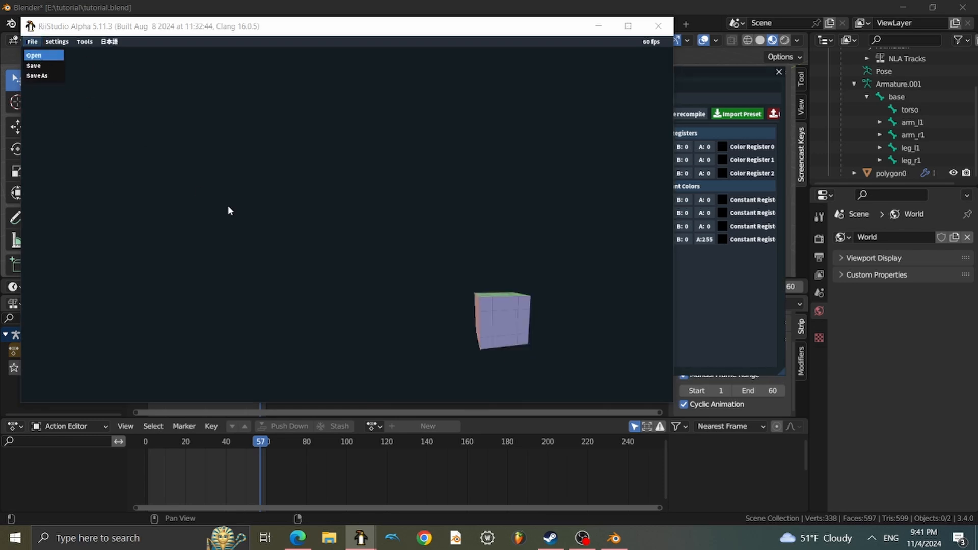
pyautogui.scroll(-3, 234, 185)
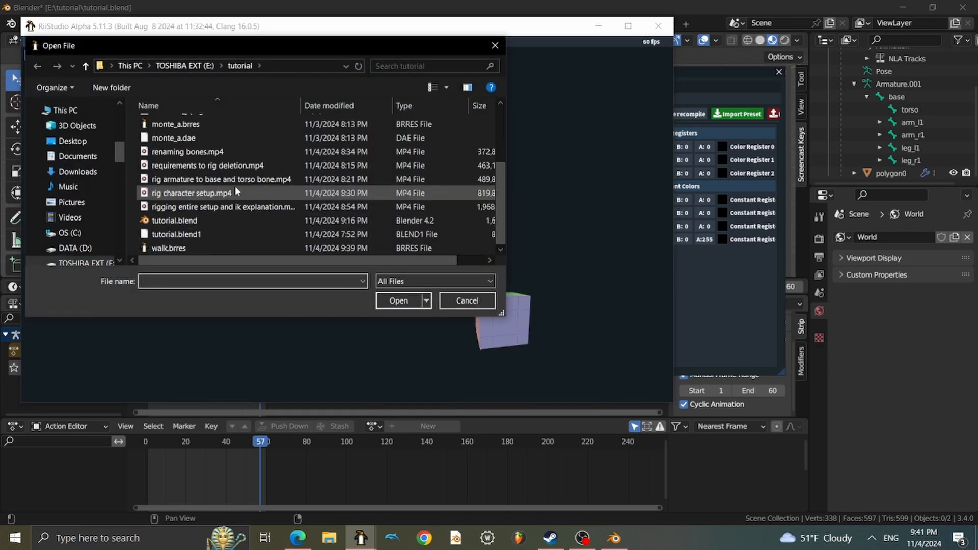
pyautogui.click(169, 126)
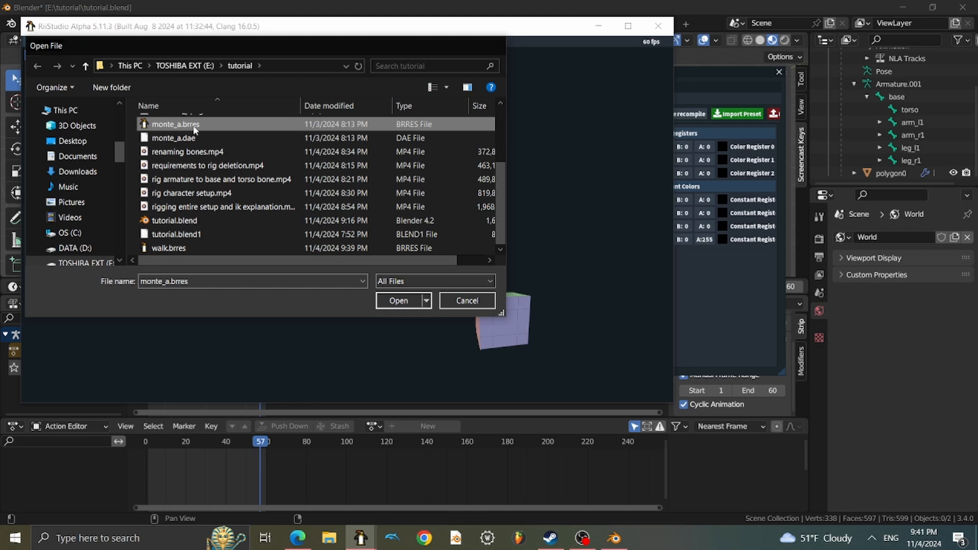
pyautogui.doubleClick(194, 130)
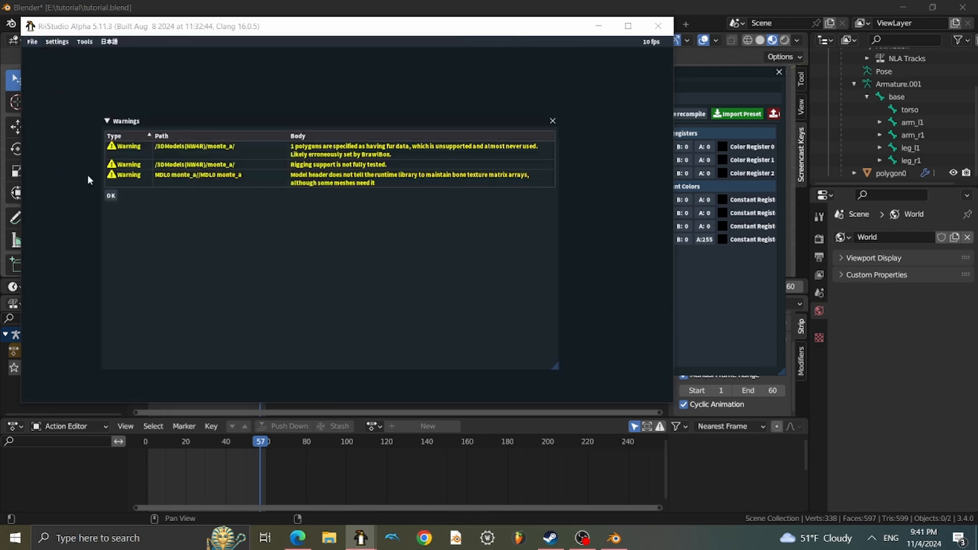
pyautogui.click(111, 195)
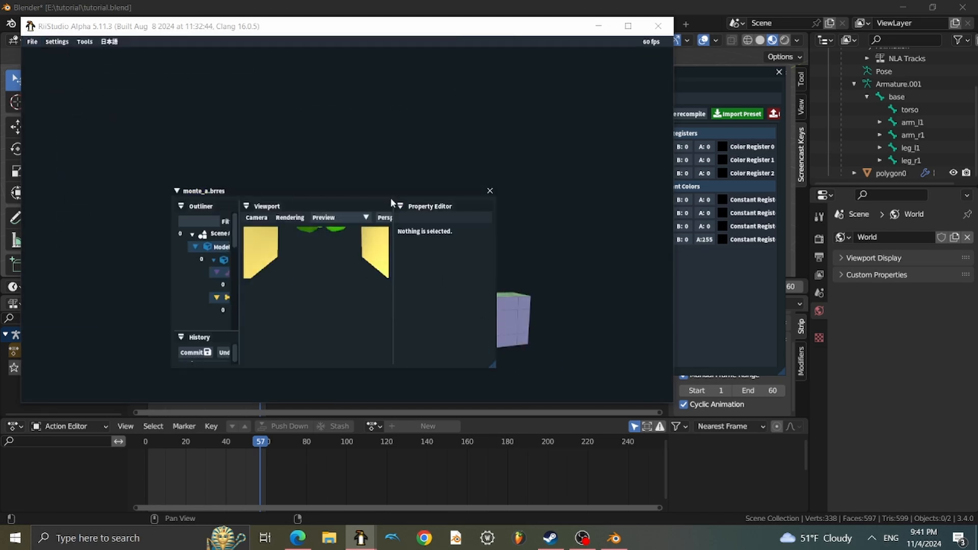
# Enlarge the monte_a.brres window and select its monM_mat material to show the properties.
pyautogui.moveTo(390, 194); pyautogui.dragTo(289, 79)
pyautogui.moveTo(390, 251); pyautogui.dragTo(860, 420)
pyautogui.click(173, 171)
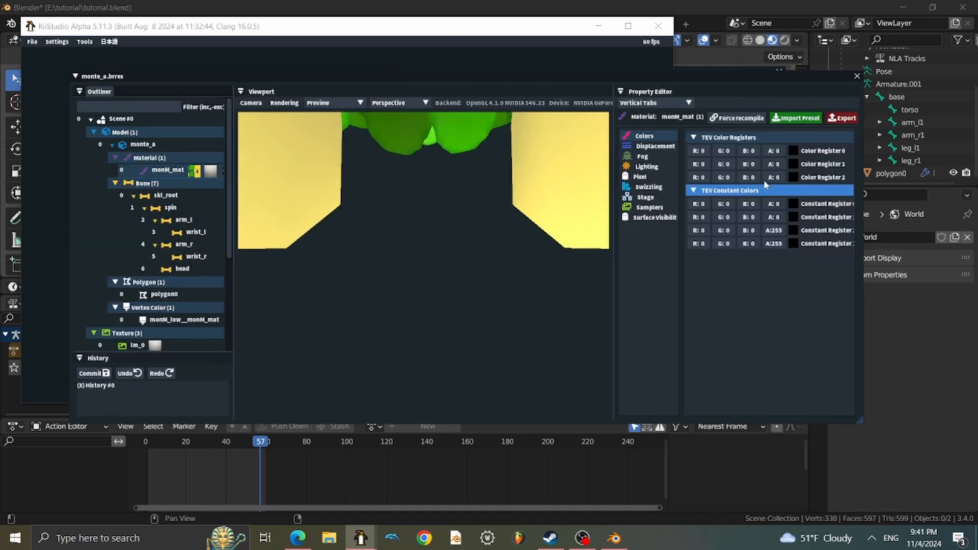
pyautogui.moveTo(860, 408); pyautogui.dragTo(905, 426)
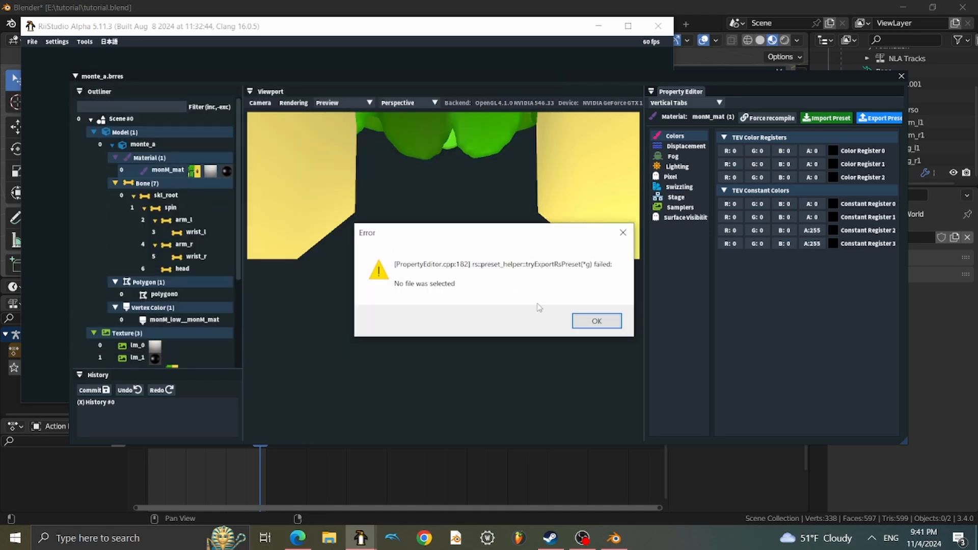
# Export the monM_mat material preset as monM_mat.rspreset in the tutorial folder, replacing the existing file.
pyautogui.click(596, 321)
pyautogui.rightClick(171, 172)
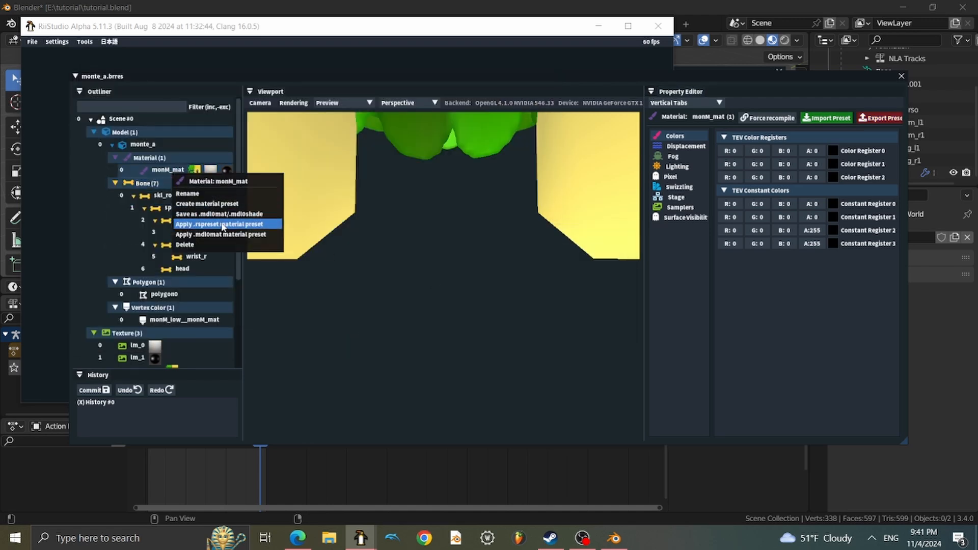
pyautogui.click(486, 244)
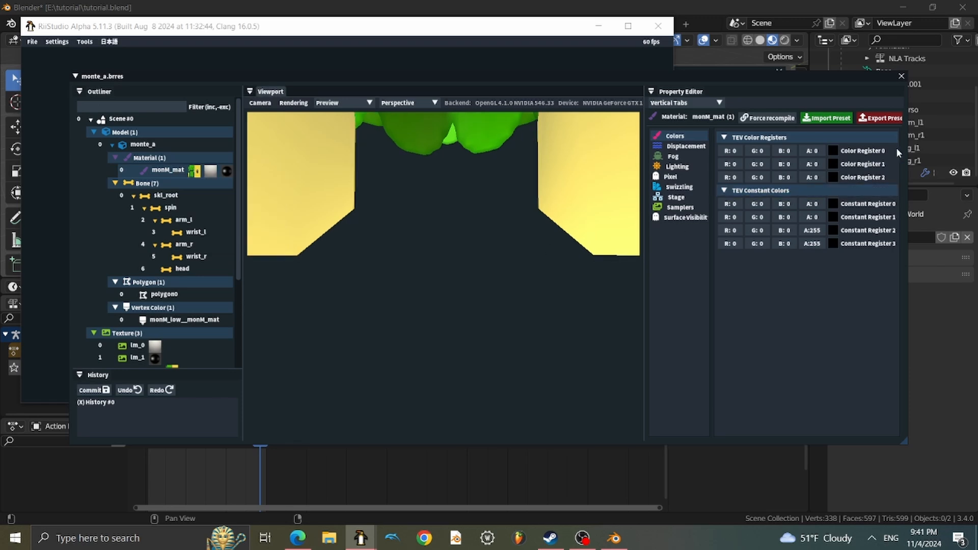
pyautogui.click(881, 117)
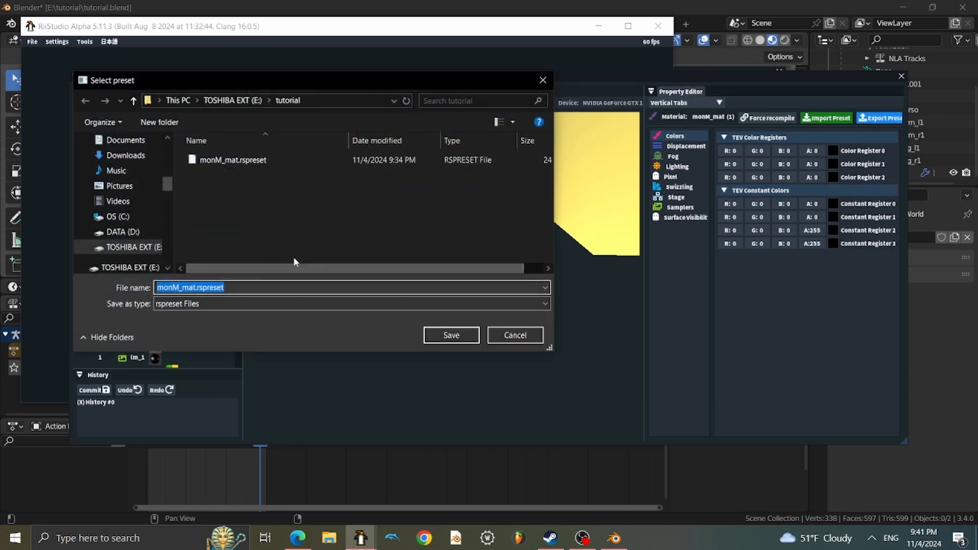
pyautogui.click(451, 335)
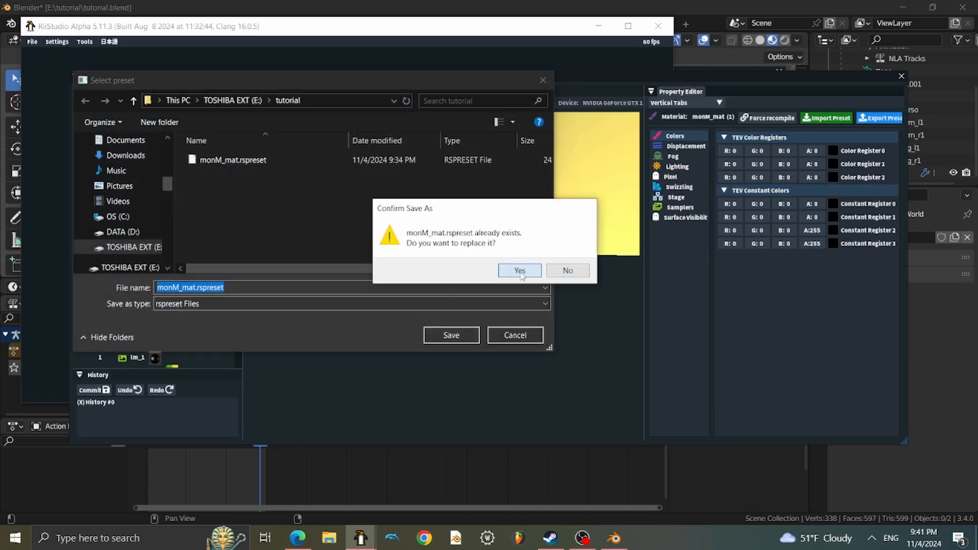
pyautogui.click(520, 268)
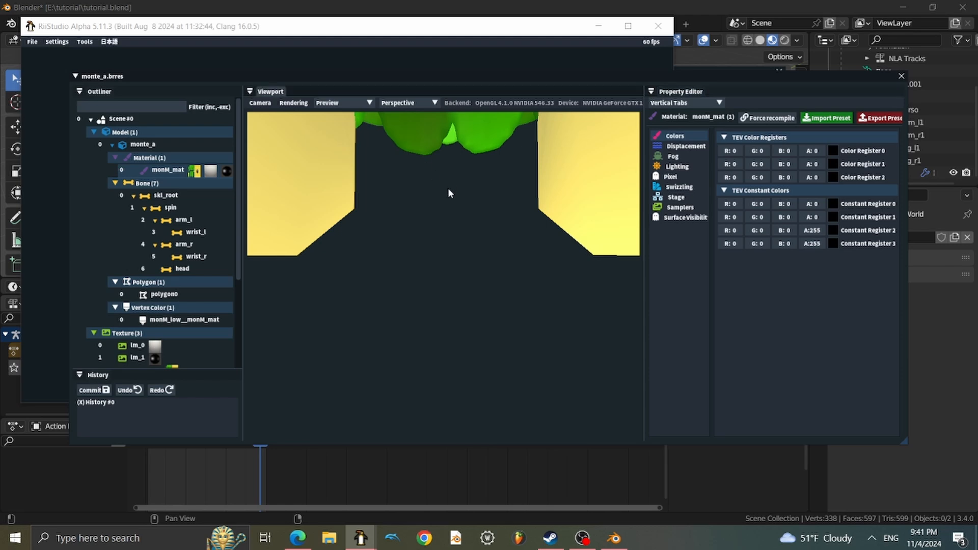
# Close monte_a.brres and import monM_mat.rspreset into the monM_mat material of walk.brres.
pyautogui.scroll(-5, 448, 188)
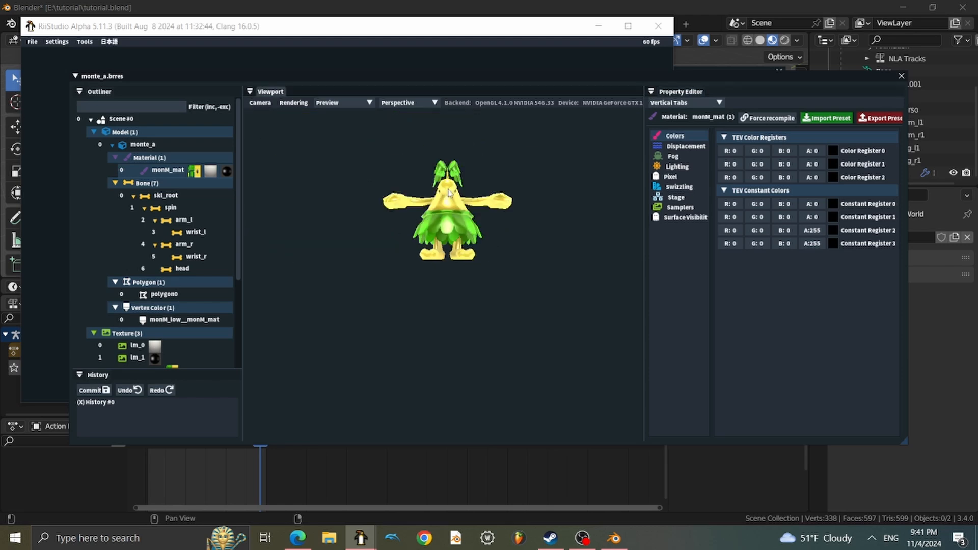
pyautogui.click(901, 76)
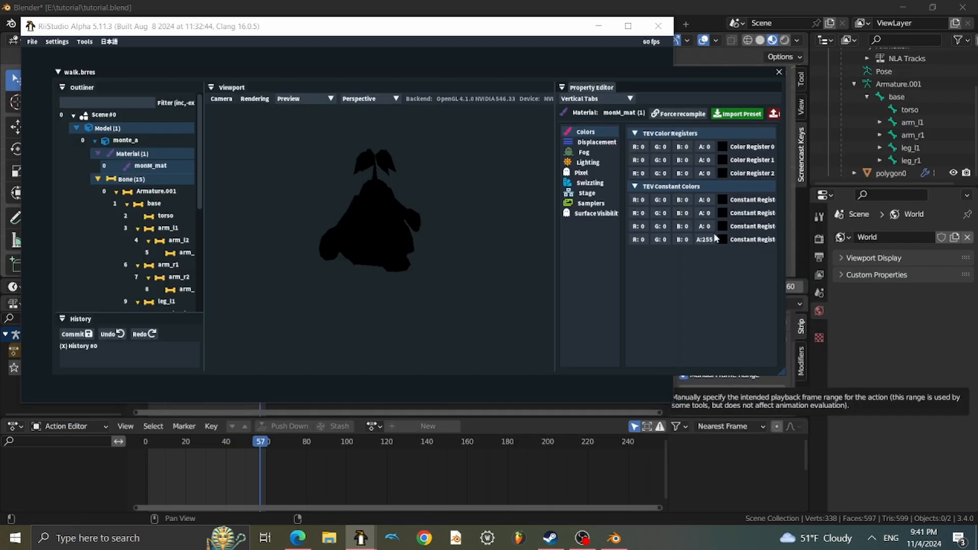
pyautogui.click(739, 114)
pyautogui.click(275, 155)
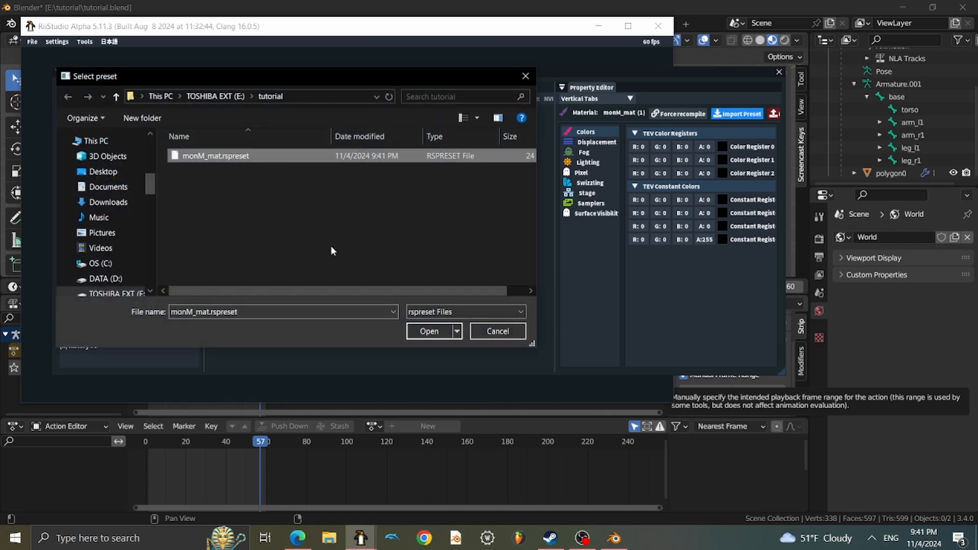
pyautogui.click(415, 331)
# Inspect the textured monte_a model in the walk.brres viewport from several angles and distances.
pyautogui.moveTo(414, 206); pyautogui.dragTo(805, 331, button='right')
pyautogui.press('w')
pyautogui.press('s')
pyautogui.press('w')
pyautogui.press('s')
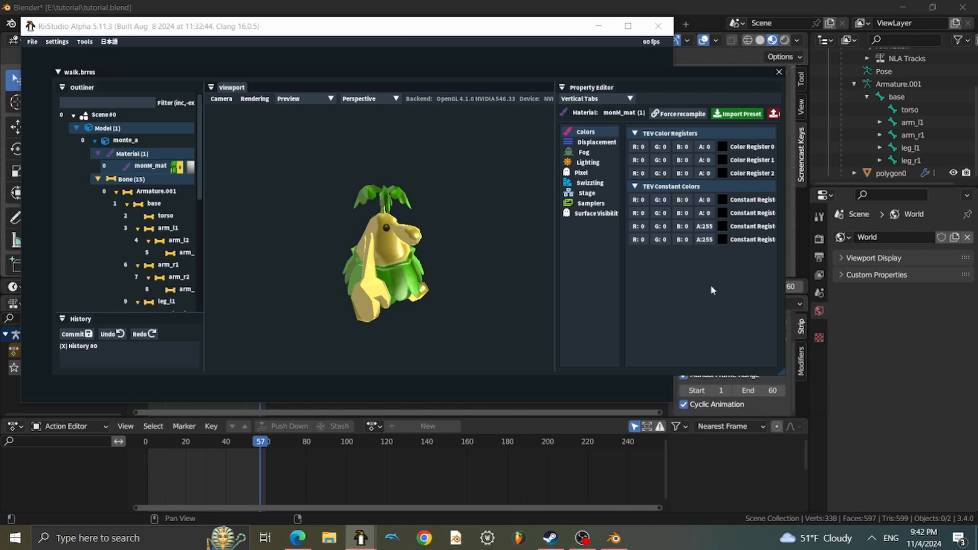
pyautogui.moveTo(462, 178); pyautogui.dragTo(260, 191, button='right')
pyautogui.press('s')
pyautogui.press('d')
pyautogui.press('w')
pyautogui.press('s')
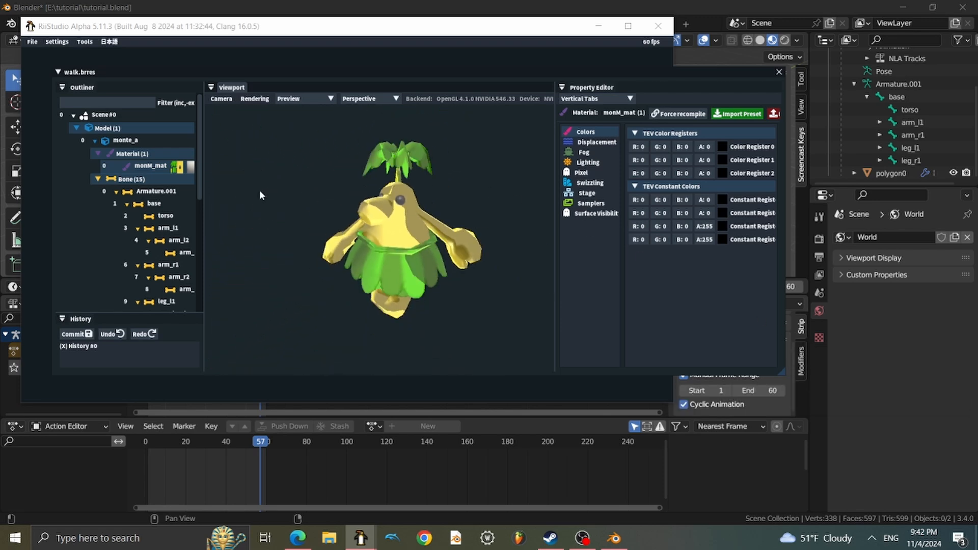
pyautogui.press('s')
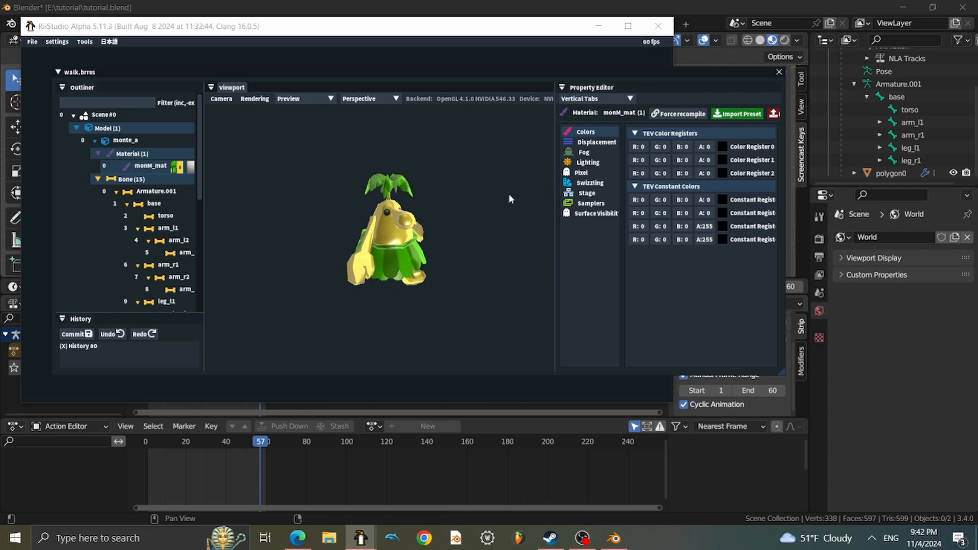
# Examine the walk.brres outliner, covering the model name, material, bones, textures and the walk character animation.
pyautogui.click(118, 140)
pyautogui.scroll(-3, 142, 181)
pyautogui.click(142, 180)
pyautogui.scroll(-3, 138, 204)
pyautogui.click(122, 301)
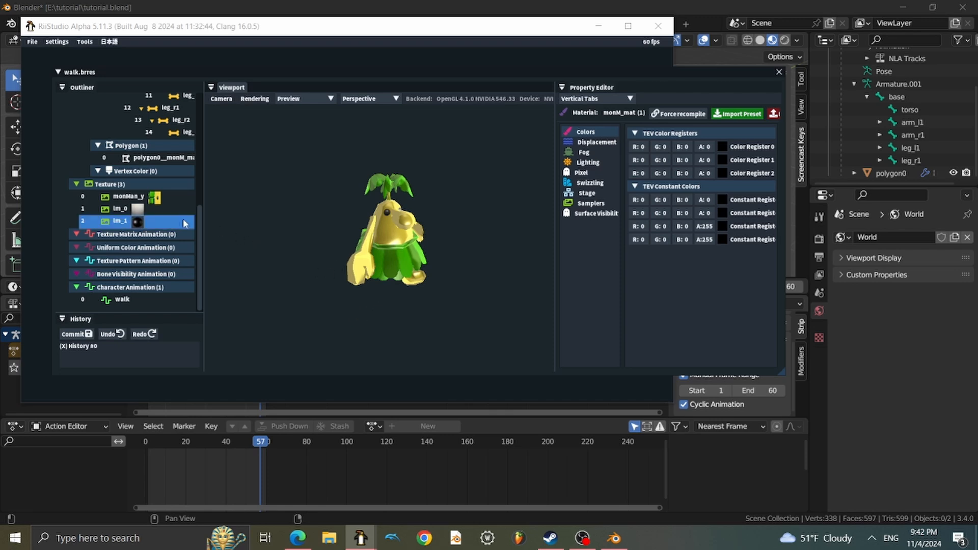
pyautogui.scroll(5, 185, 220)
pyautogui.scroll(-5, 169, 217)
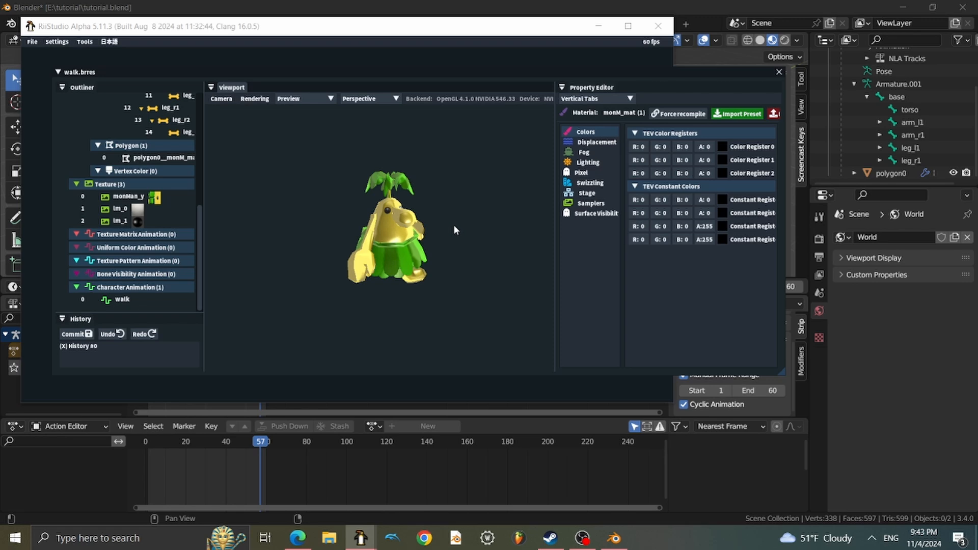
pyautogui.scroll(5, 153, 194)
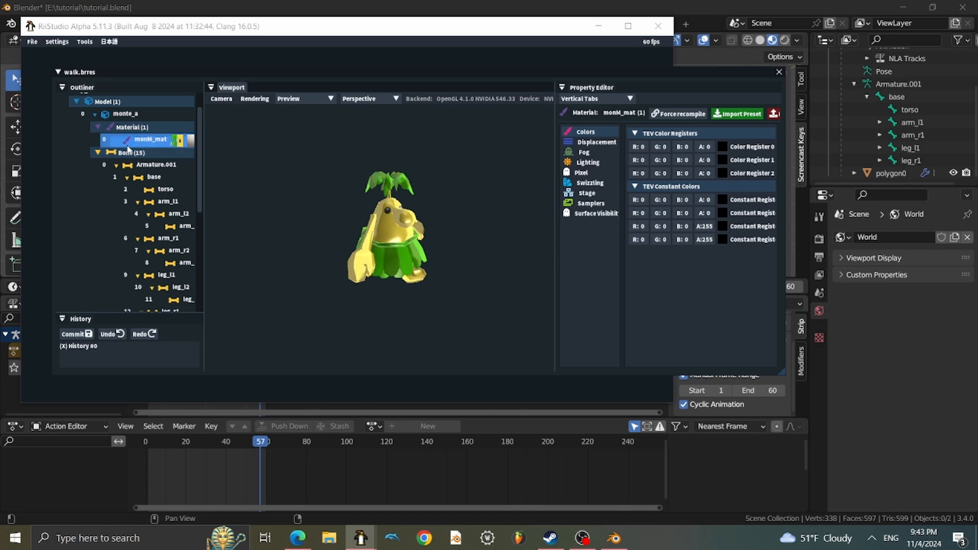
pyautogui.scroll(-4, 174, 168)
pyautogui.scroll(-2, 186, 178)
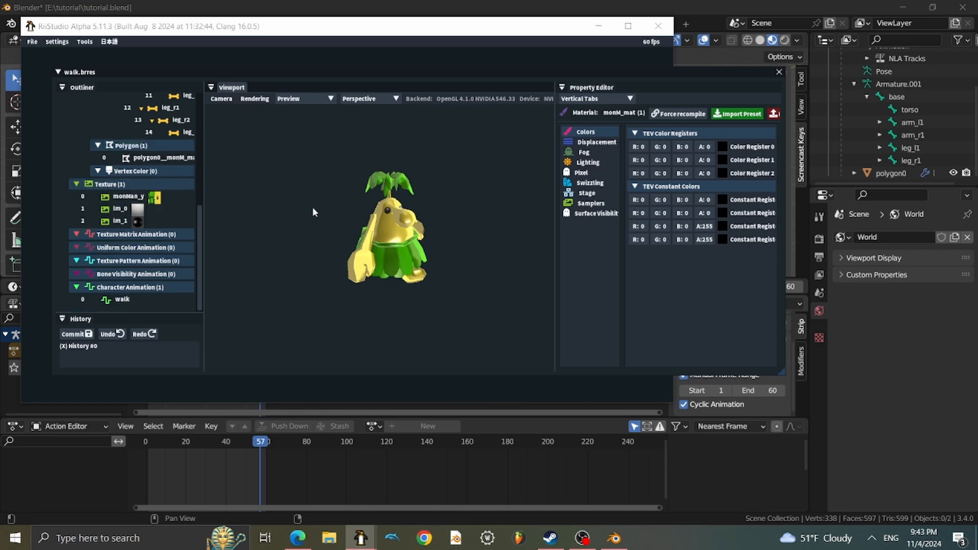
pyautogui.click(148, 299)
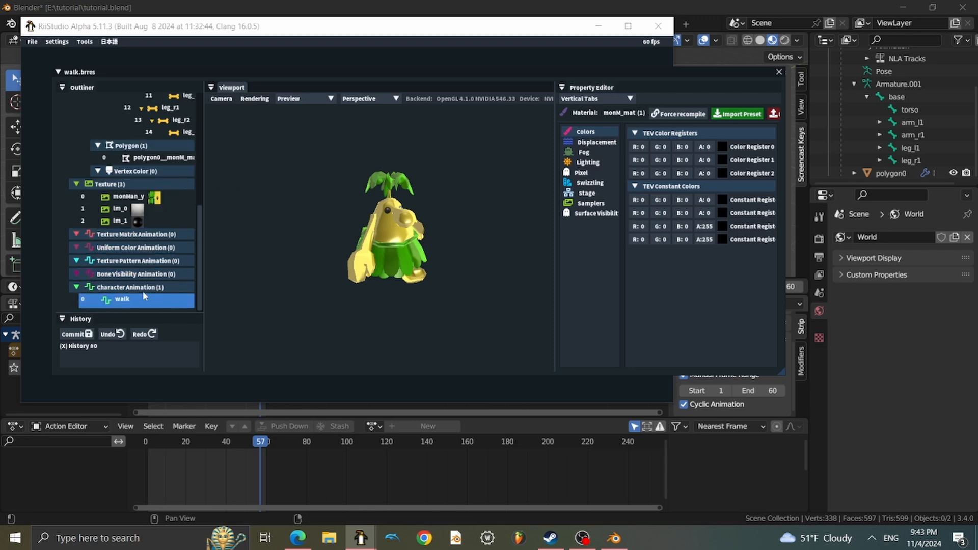
pyautogui.scroll(10, 146, 298)
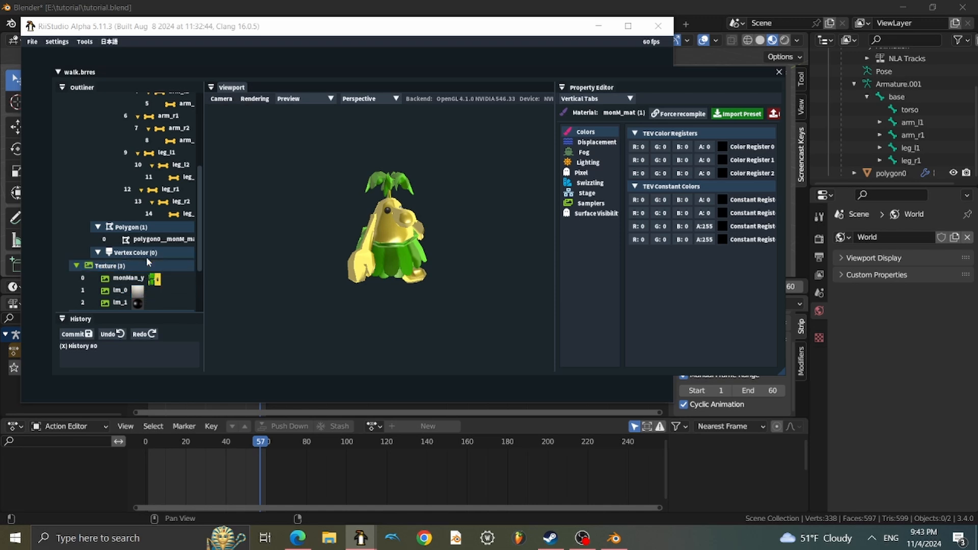
pyautogui.scroll(-10, 147, 256)
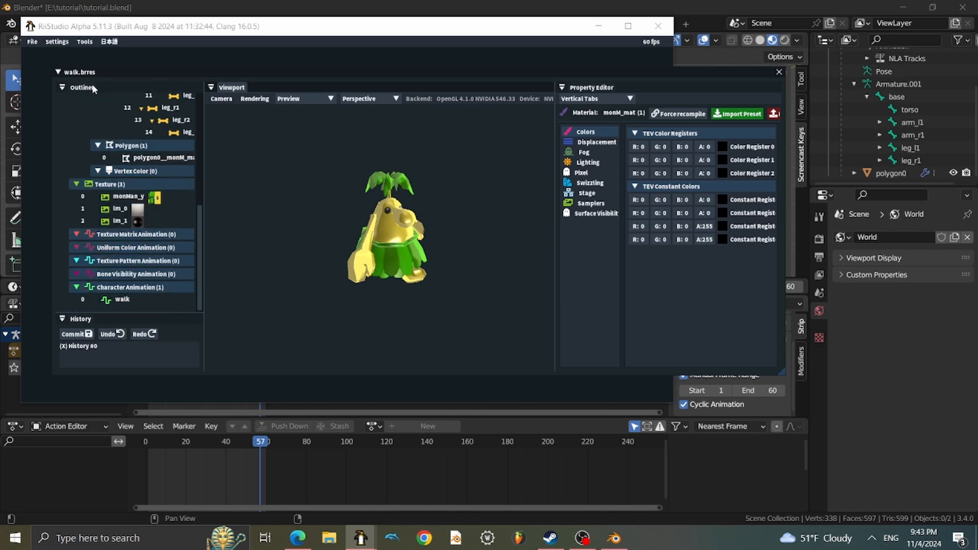
pyautogui.scroll(5, 115, 151)
pyautogui.scroll(3, 113, 153)
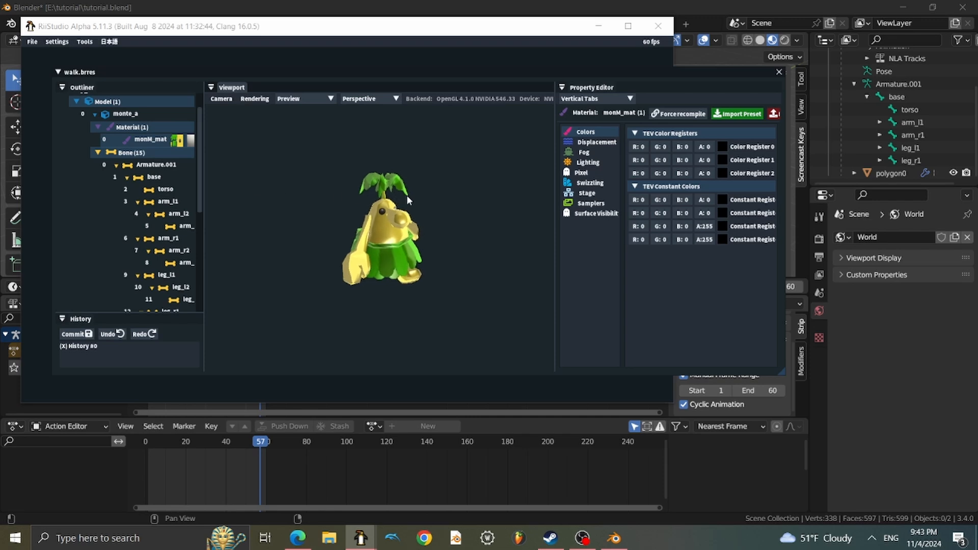
pyautogui.scroll(3, 407, 192)
pyautogui.scroll(-3, 405, 193)
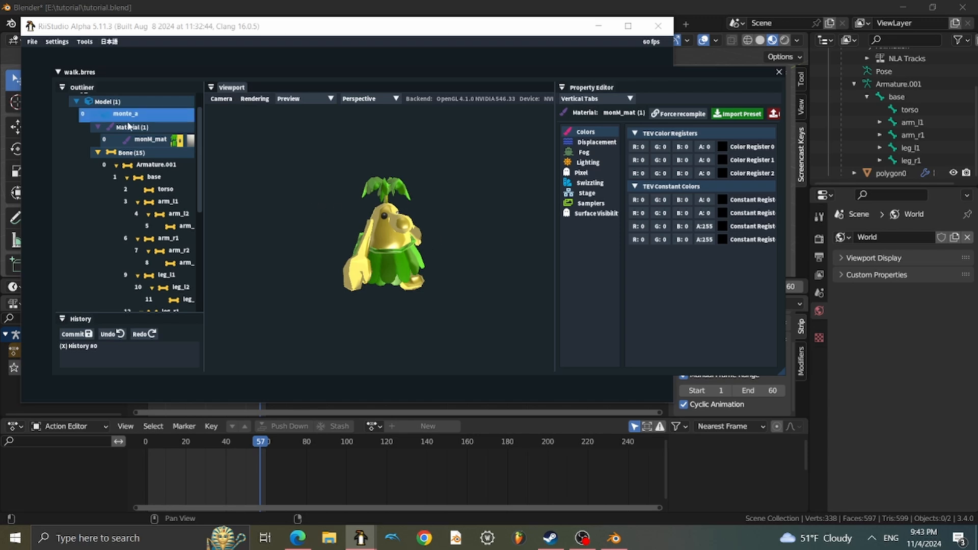
# Rename the monte_a model in walk.brres as skyship.
pyautogui.scroll(1, 63, 89)
pyautogui.rightClick(133, 140)
pyautogui.click(156, 157)
pyautogui.doubleClick(395, 241)
pyautogui.write('skyship')
pyautogui.click(365, 254)
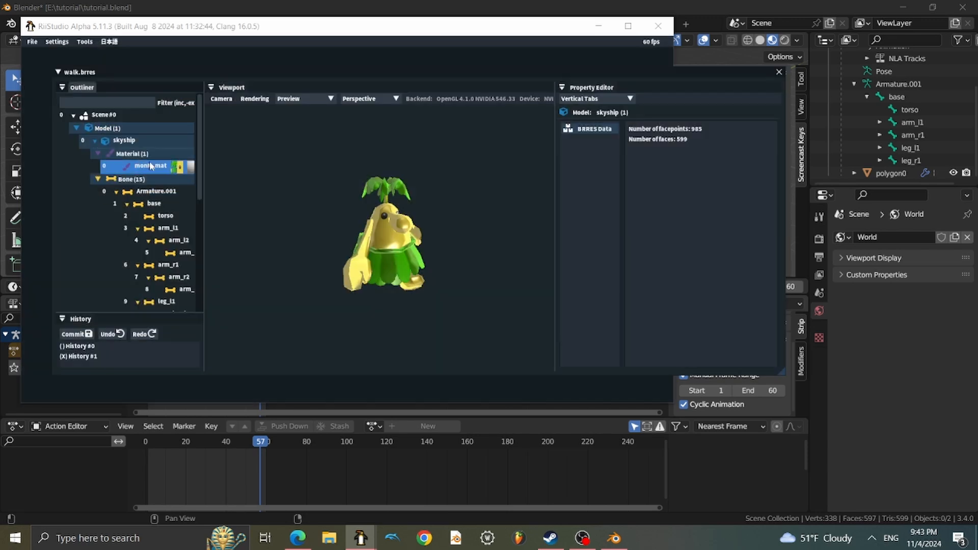
# Locate the walk character animation, switch to Blender and rename the walk NLA track as skyship.
pyautogui.scroll(-6, 152, 169)
pyautogui.moveTo(113, 299); pyautogui.dragTo(153, 302)
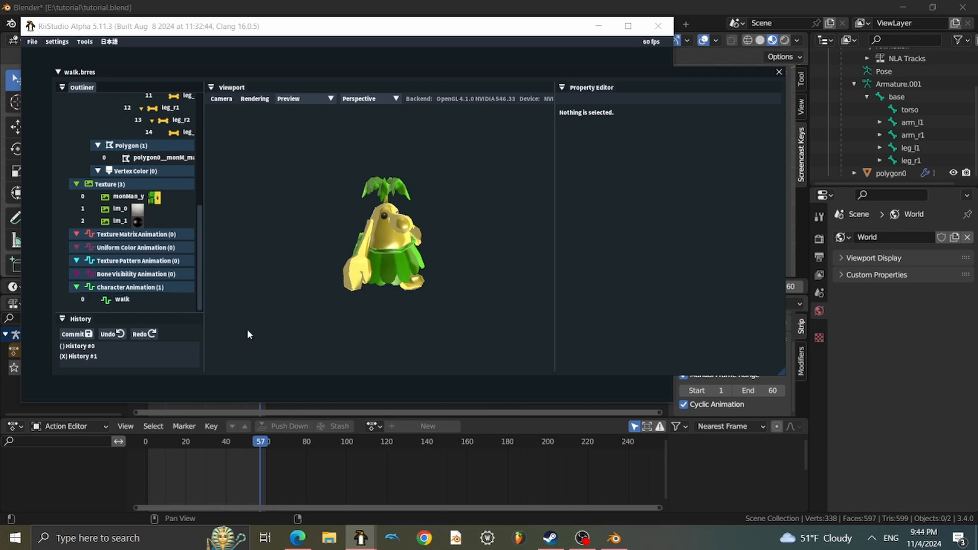
pyautogui.click(94, 300)
pyautogui.click(316, 442)
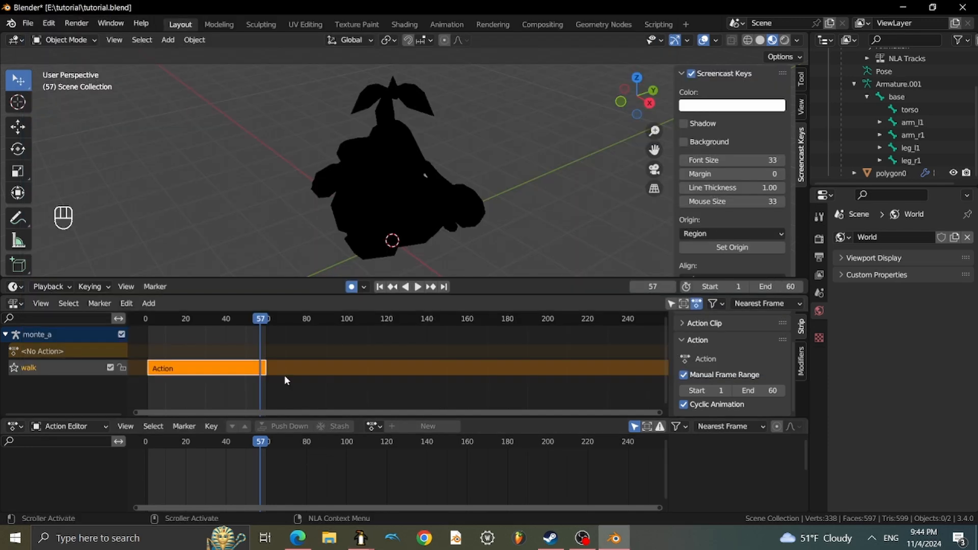
pyautogui.doubleClick(55, 371)
pyautogui.write('sky')
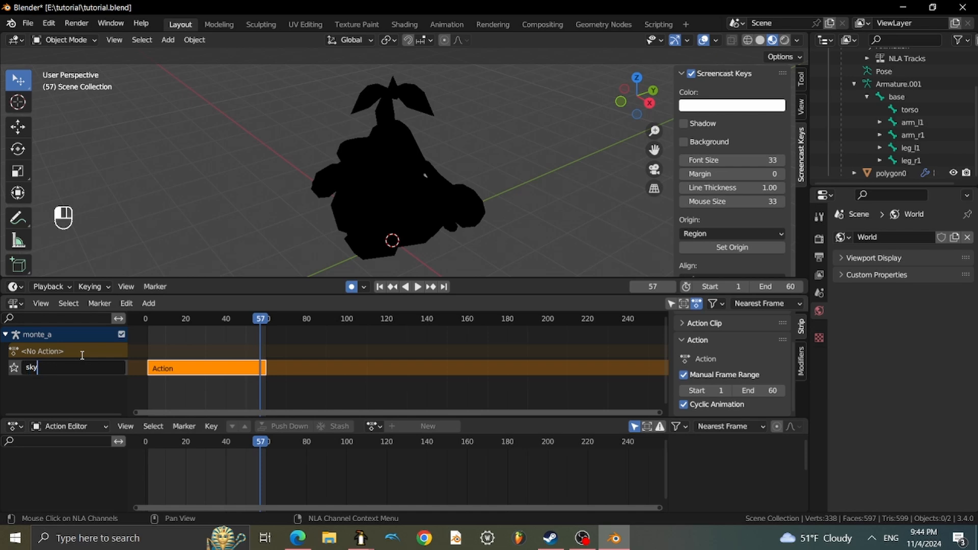
pyautogui.write('ship')
pyautogui.press('Return')
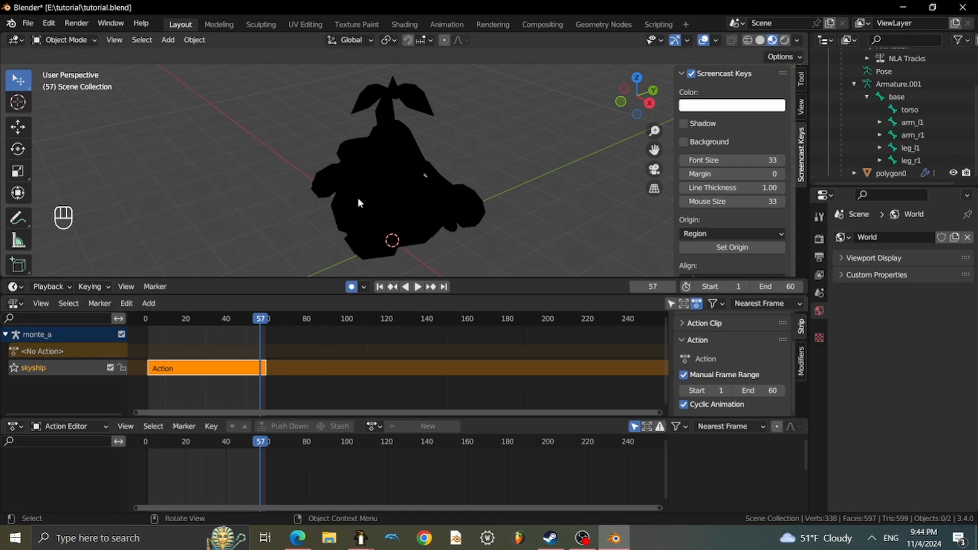
# Export the scene again as walk.brres into E:\tutorial, replacing the existing file.
pyautogui.press('q')
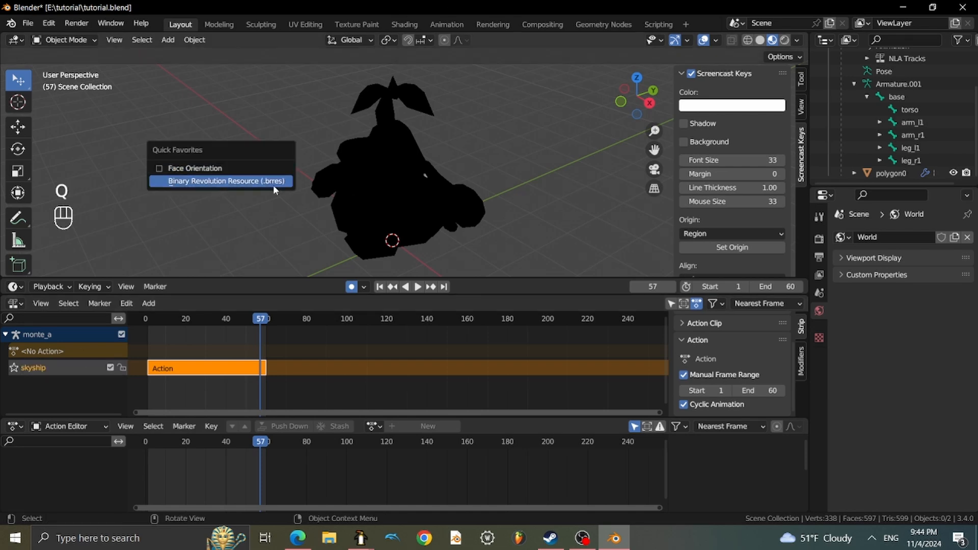
pyautogui.click(273, 183)
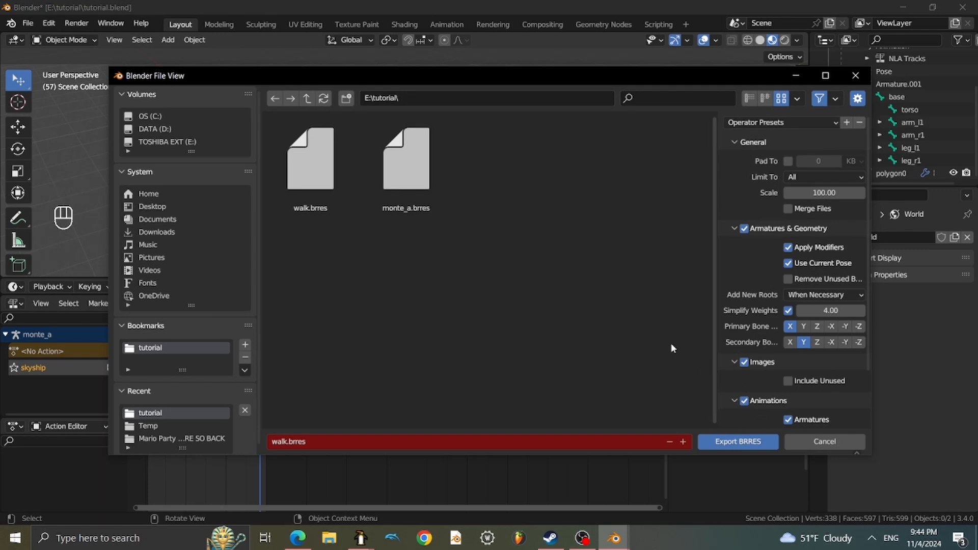
pyautogui.click(739, 442)
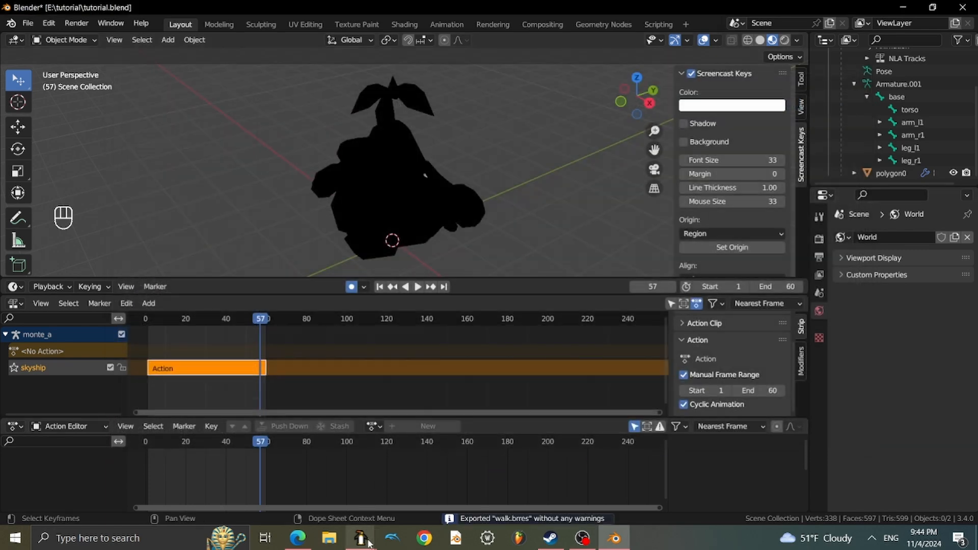
# Switch to RiiStudio and close the old walk.brres session along with the program.
pyautogui.moveTo(361, 538)
pyautogui.click(459, 491)
pyautogui.click(779, 72)
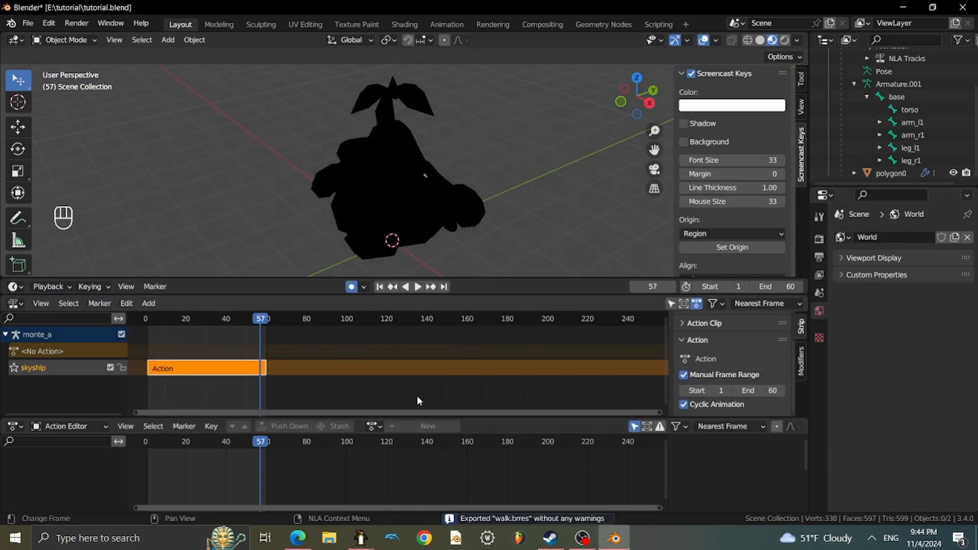
pyautogui.click(361, 538)
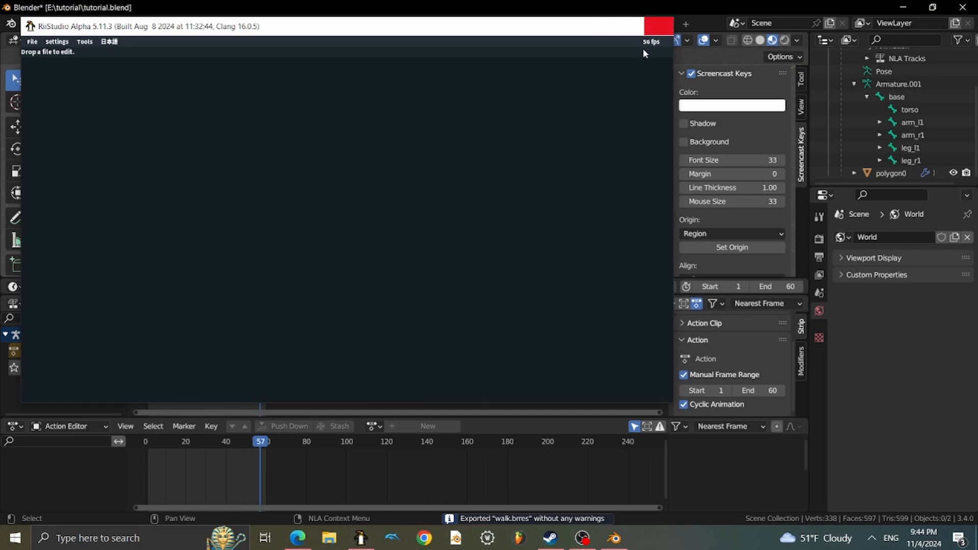
pyautogui.click(658, 26)
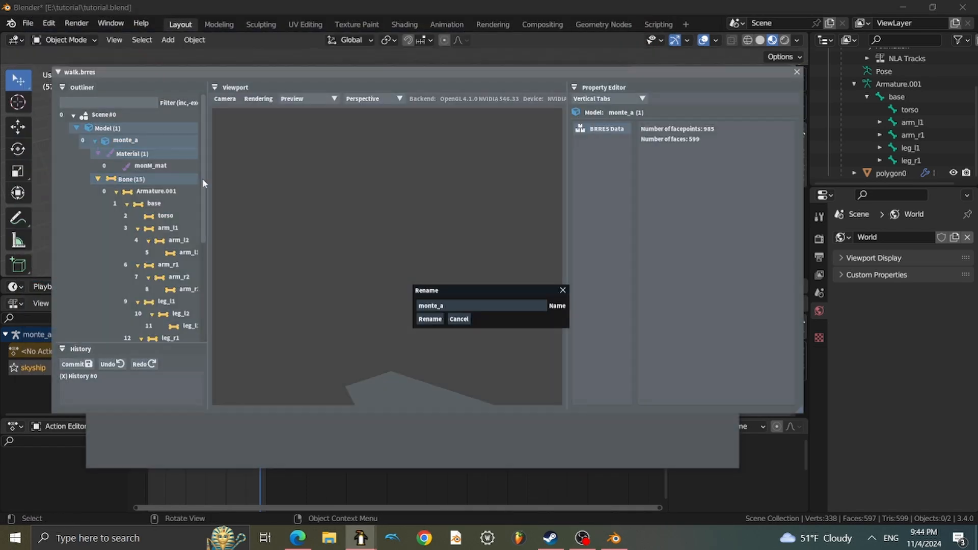
# In the reopened walk.brres, rename the monte_a model as skyship and apply the monM_mat preset to its material.
pyautogui.press('Return')
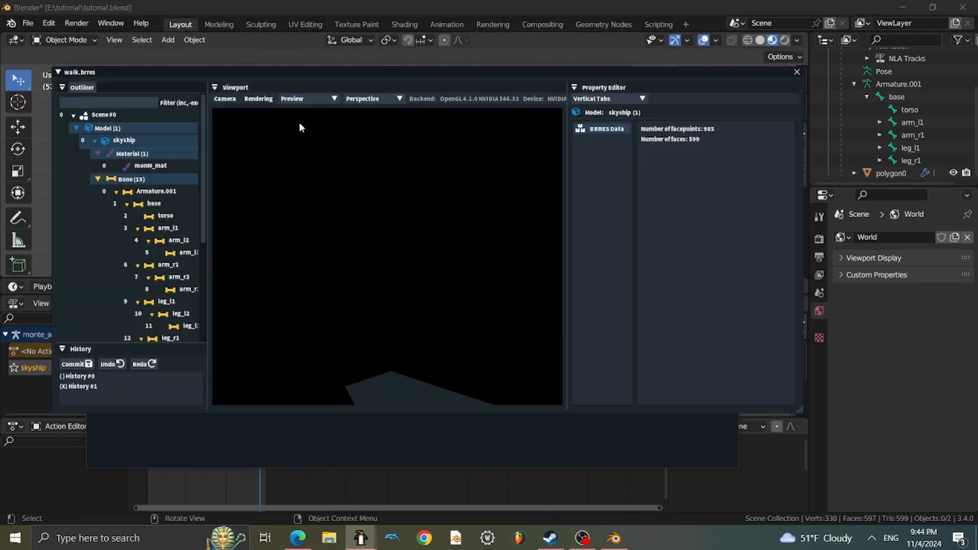
pyautogui.click(166, 165)
pyautogui.doubleClick(285, 155)
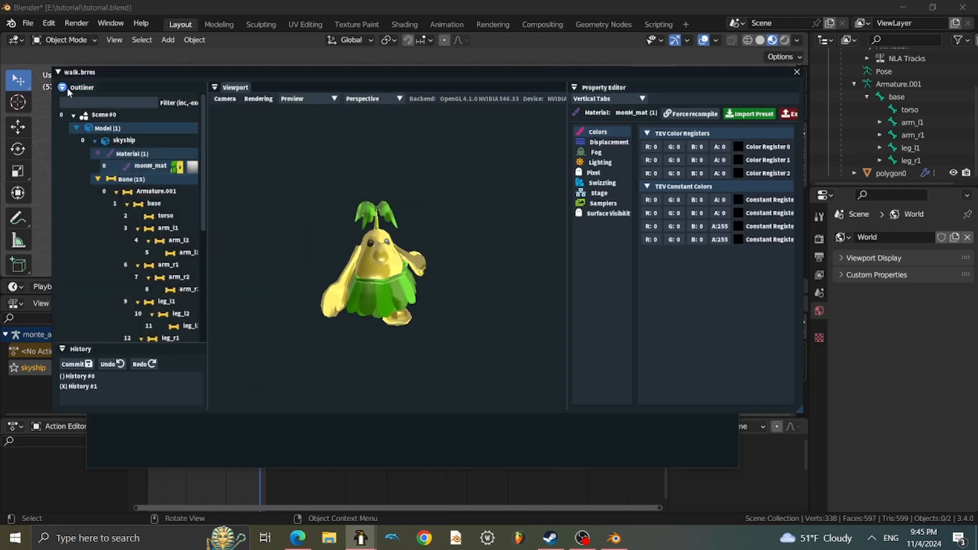
# Save the edited file as skyship.brres in the beginner_course.d folder under Dolphin Emulator\Wii\Course.
pyautogui.moveTo(130, 74); pyautogui.dragTo(295, 176)
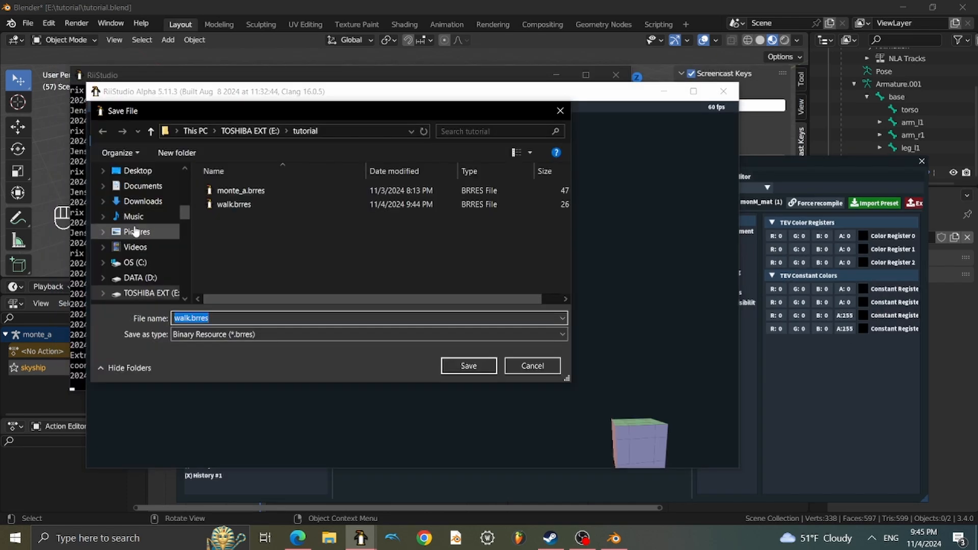
pyautogui.scroll(4, 134, 227)
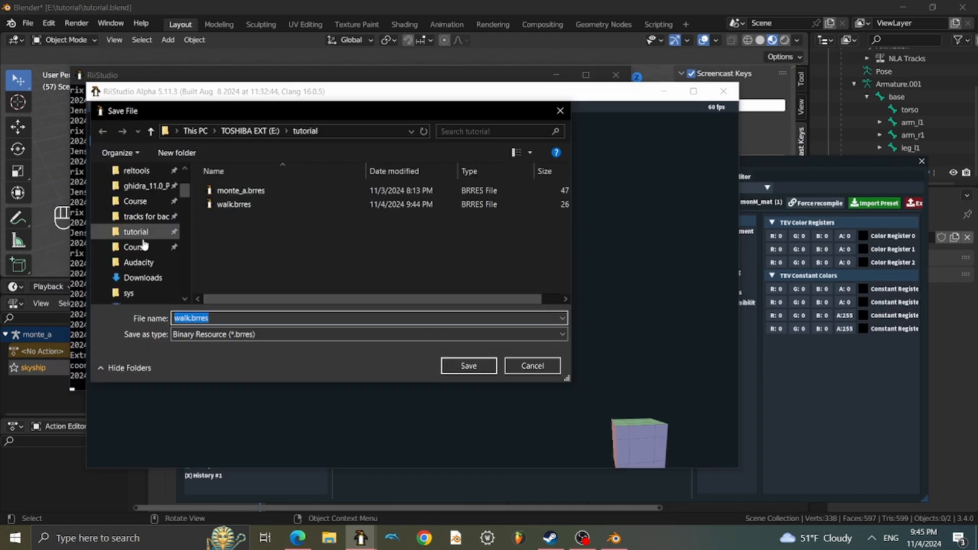
pyautogui.click(143, 249)
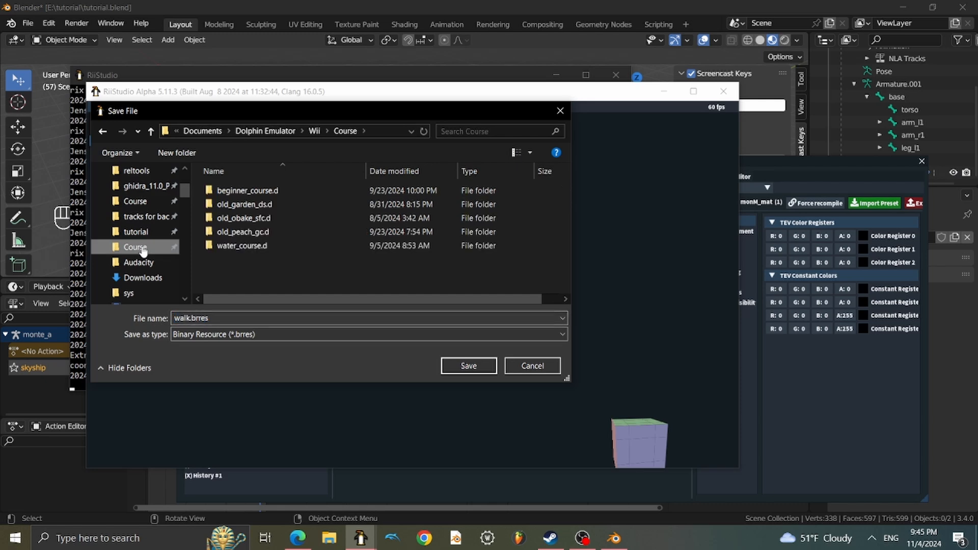
pyautogui.click(135, 202)
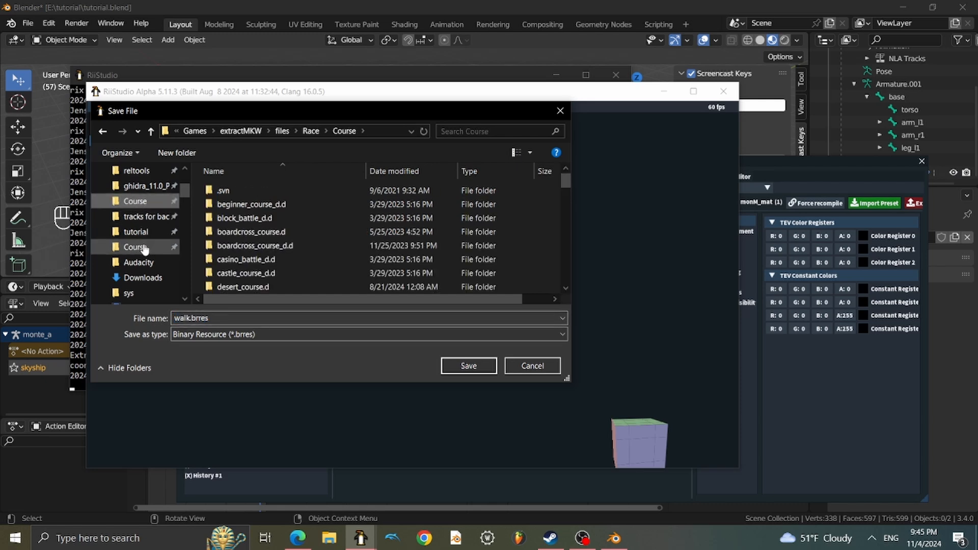
pyautogui.click(135, 247)
pyautogui.doubleClick(269, 193)
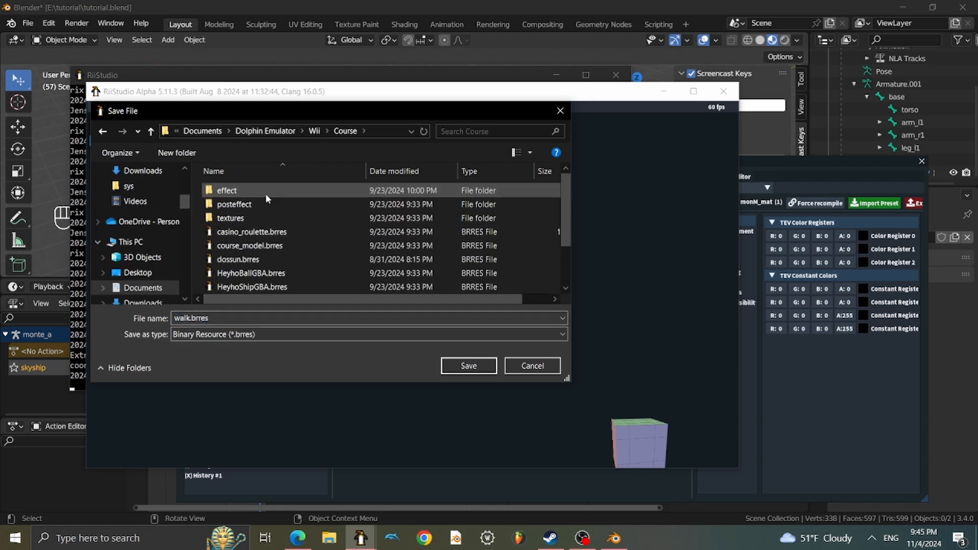
pyautogui.scroll(-1, 280, 262)
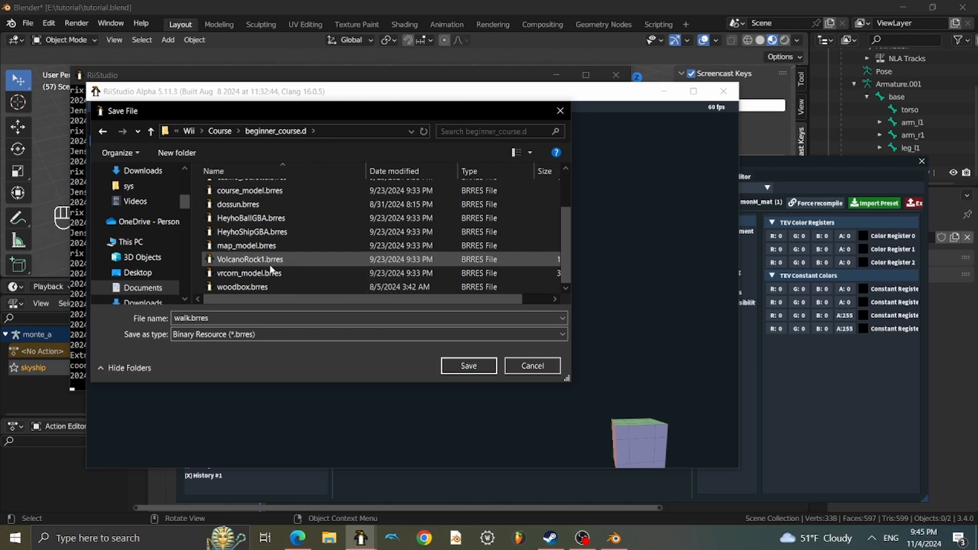
pyautogui.click(198, 318)
pyautogui.moveTo(193, 318); pyautogui.dragTo(159, 318)
pyautogui.write('skyship')
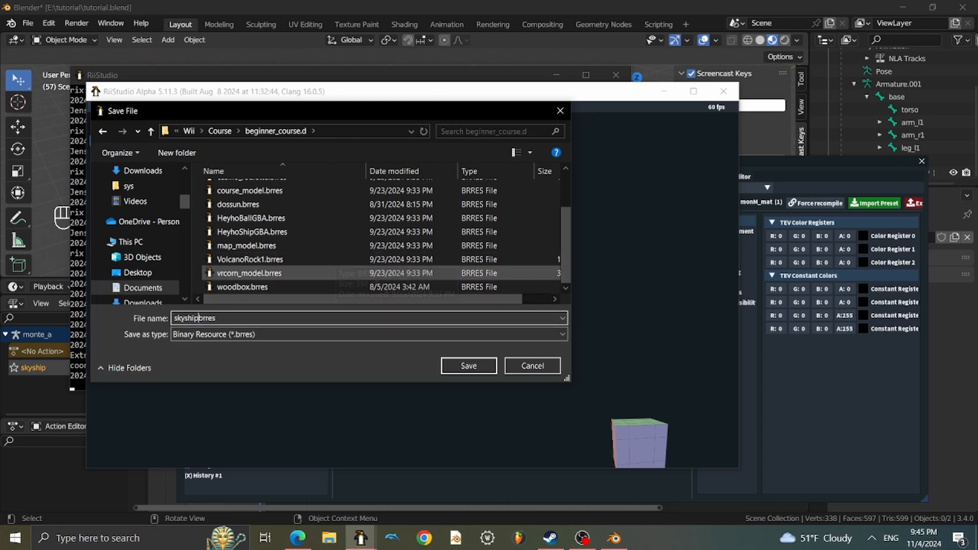
pyautogui.click(474, 366)
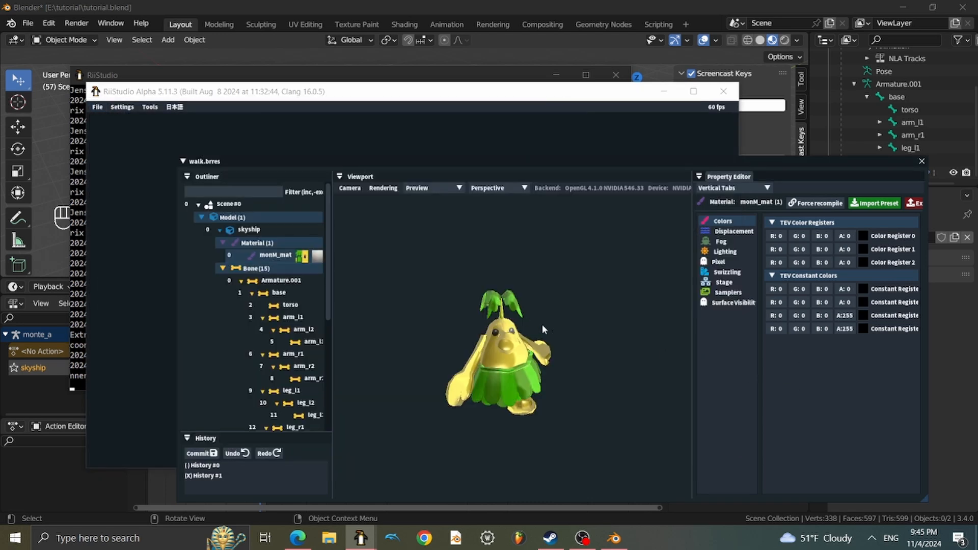
# Examine the textured skyship model up close and the character animation entry in the outliner.
pyautogui.scroll(-1, 543, 326)
pyautogui.scroll(4, 542, 313)
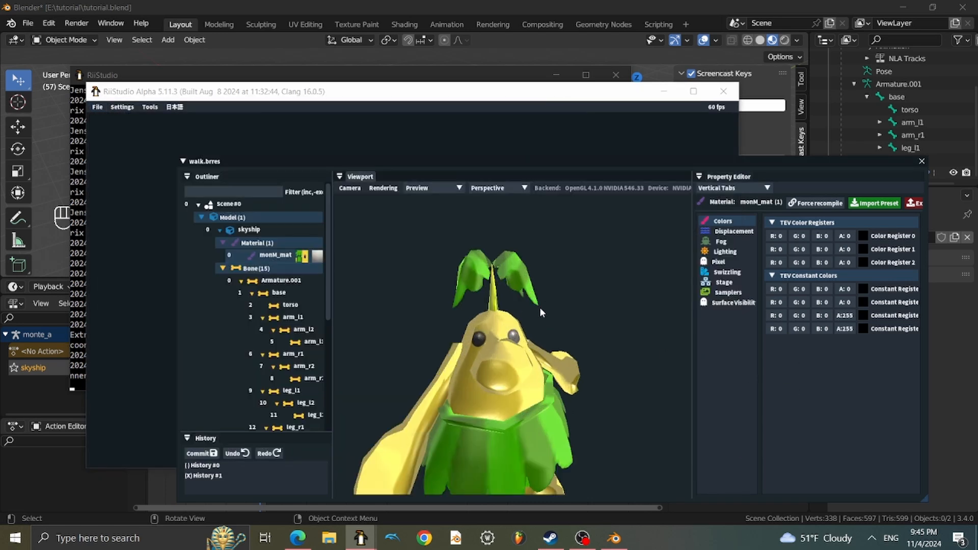
pyautogui.scroll(-4, 542, 312)
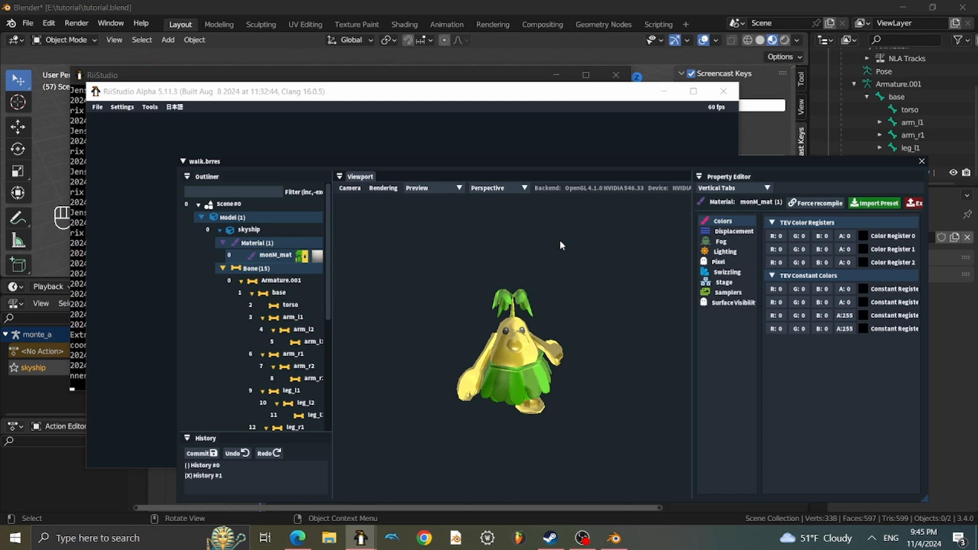
pyautogui.scroll(-5, 265, 306)
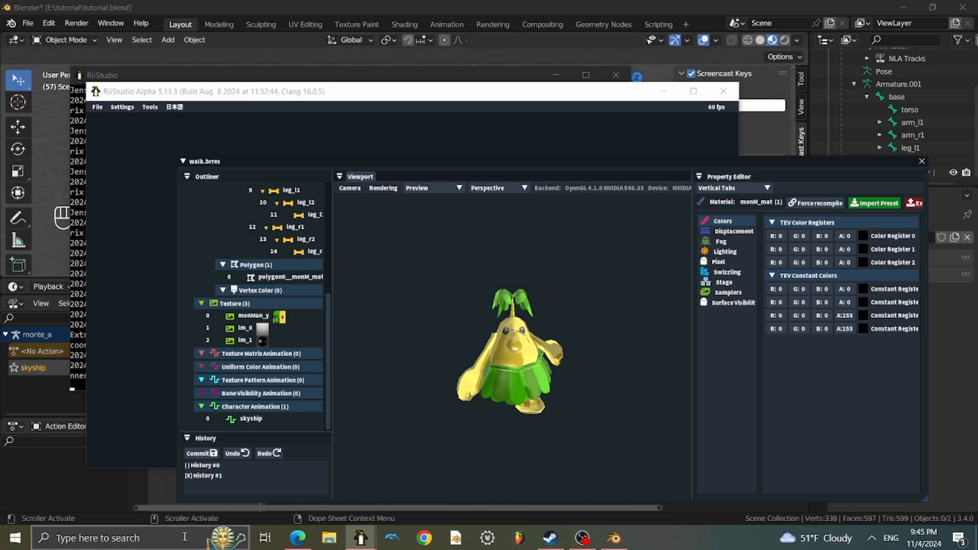
# Launch Lorenzi's KMP Editor v0.7.4 and open course.kmp from the beginner_course.d folder.
pyautogui.click(185, 537)
pyautogui.write('kmp')
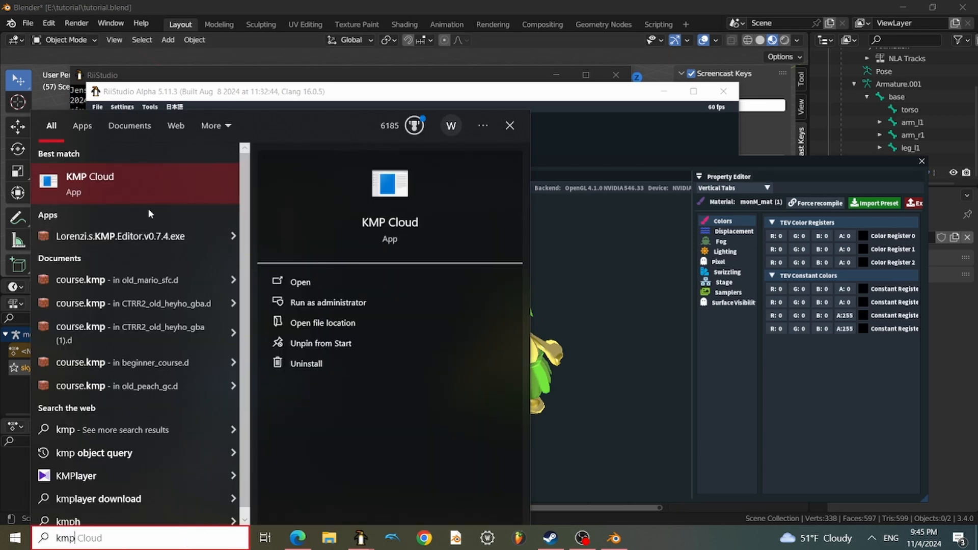
pyautogui.click(154, 235)
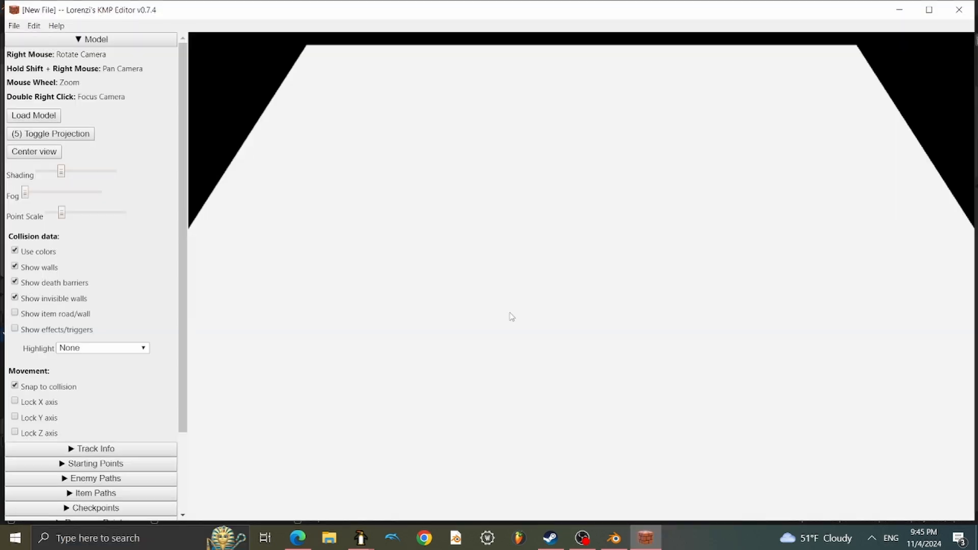
pyautogui.scroll(-3, 484, 297)
pyautogui.moveTo(484, 295); pyautogui.dragTo(264, 355, button='right')
pyautogui.click(14, 26)
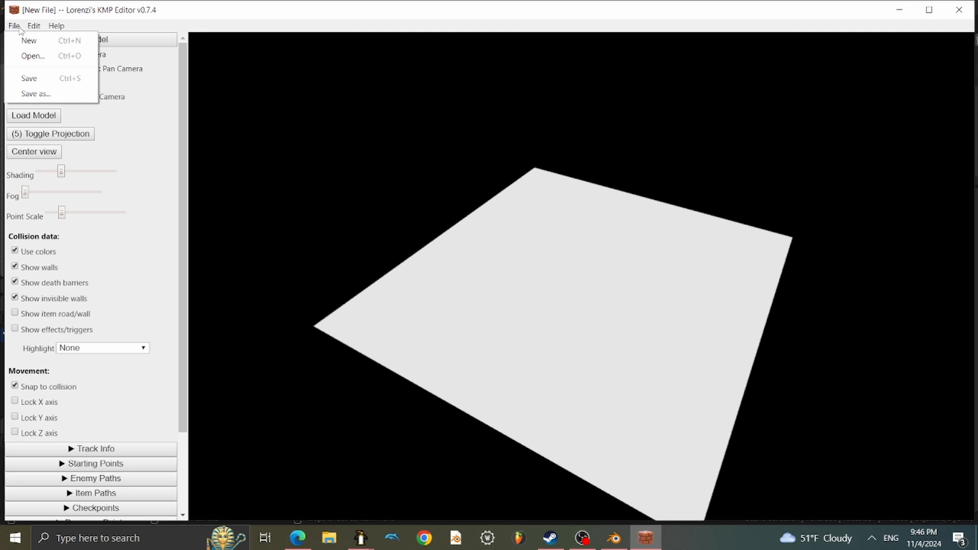
pyautogui.click(31, 55)
pyautogui.doubleClick(198, 108)
pyautogui.doubleClick(192, 147)
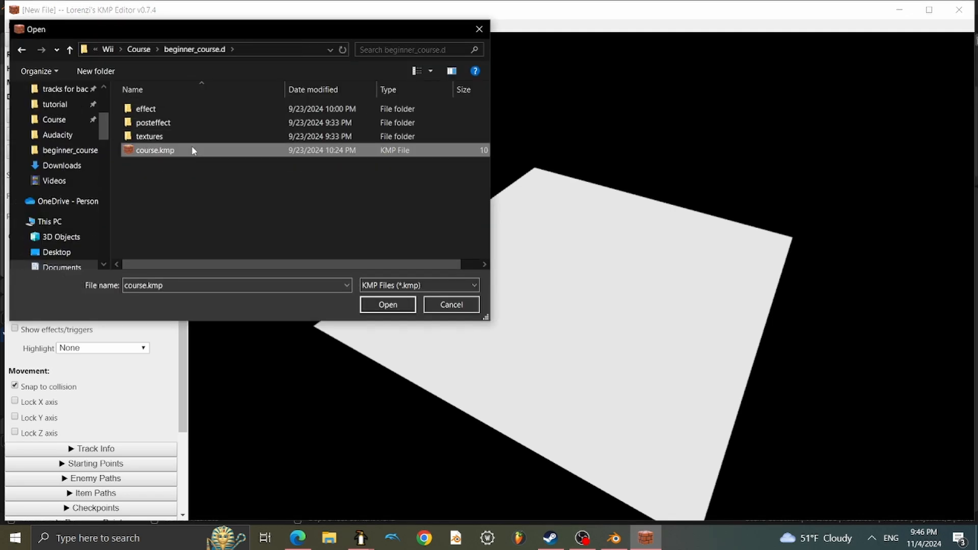
# Show the track's objects and create a new object on the ground plane near the existing ones.
pyautogui.scroll(-10, 589, 219)
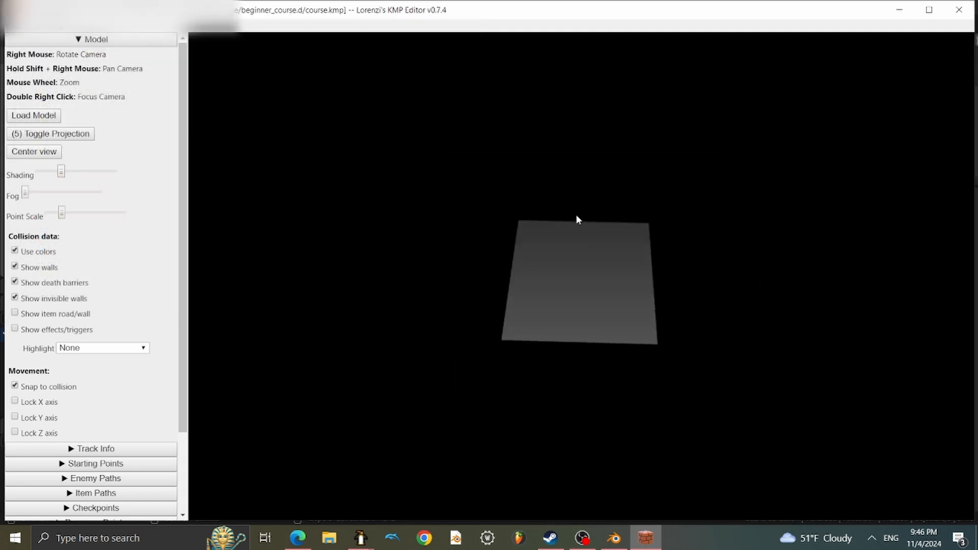
pyautogui.moveTo(576, 218); pyautogui.dragTo(343, 293, button='right')
pyautogui.scroll(-3, 175, 380)
pyautogui.click(133, 425)
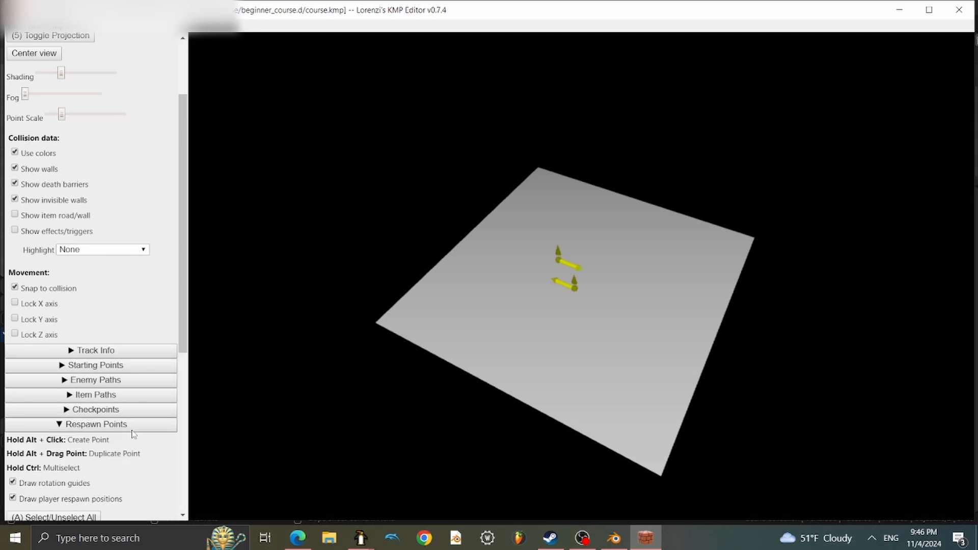
pyautogui.click(133, 424)
pyautogui.click(131, 438)
pyautogui.scroll(5, 580, 283)
pyautogui.keyDown('alt'); pyautogui.click(551, 233); pyautogui.keyUp('alt')
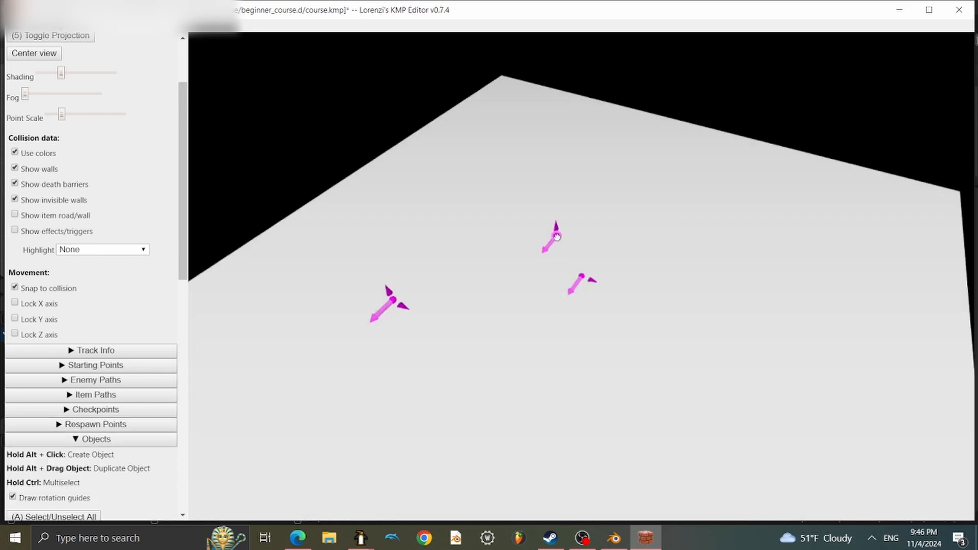
# Open the object database from the new object's properties and search it for skyship.
pyautogui.moveTo(586, 243); pyautogui.dragTo(234, 252, button='right')
pyautogui.scroll(-8, 143, 266)
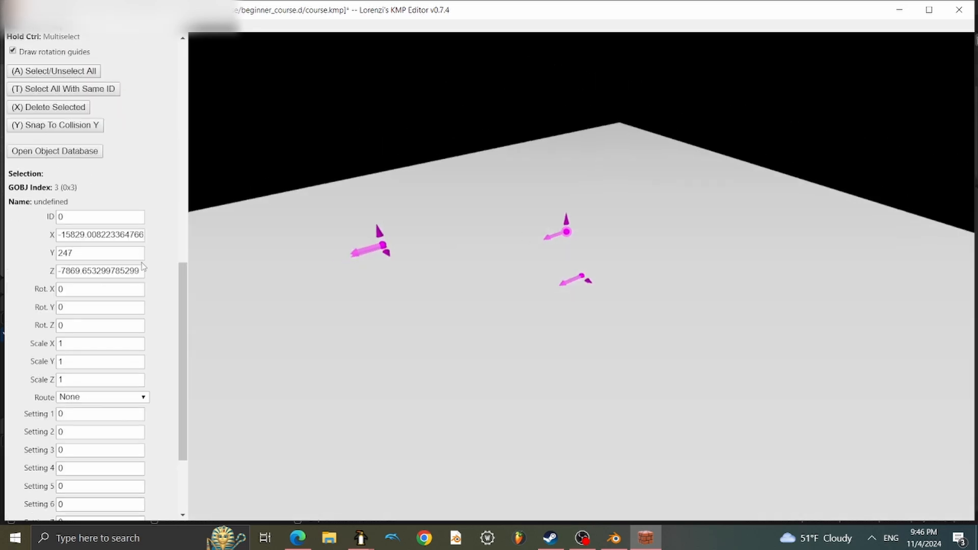
pyautogui.click(117, 221)
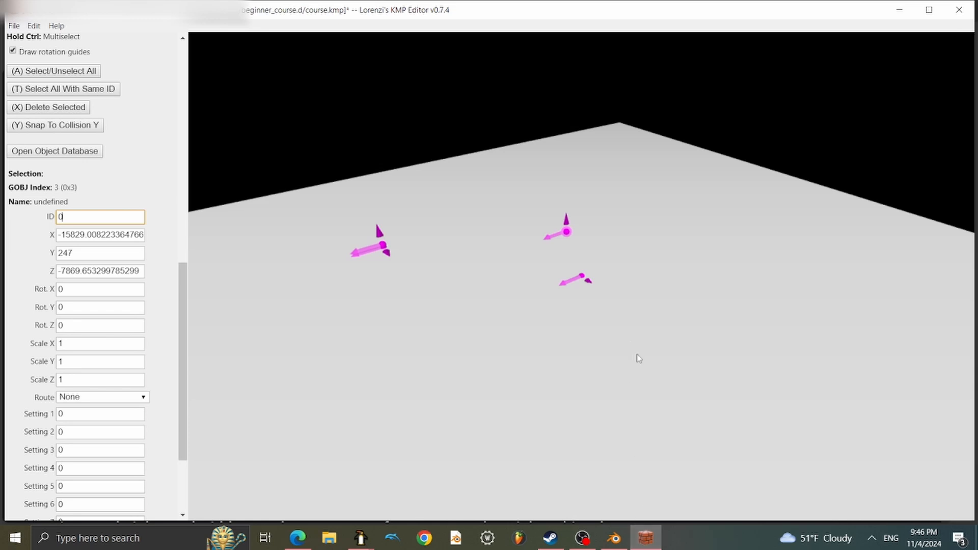
pyautogui.click(54, 151)
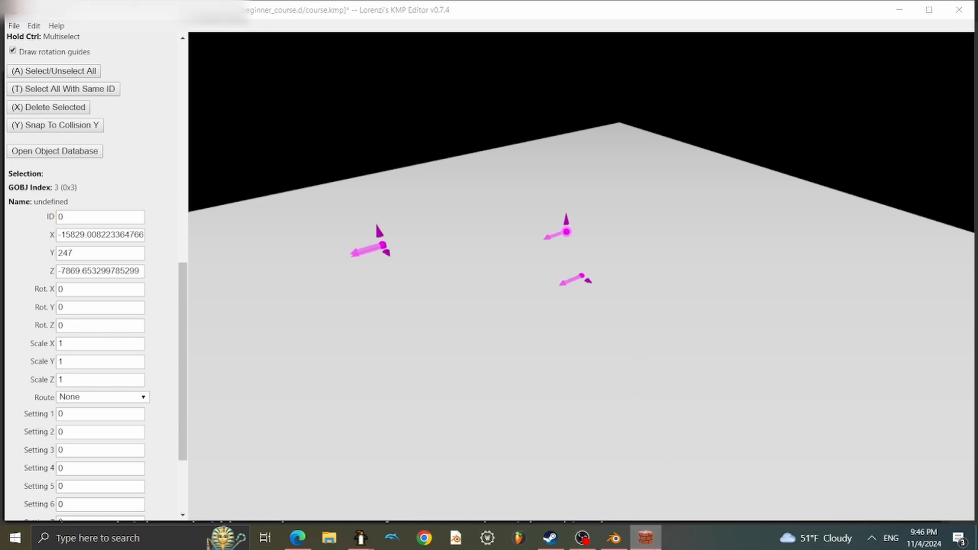
pyautogui.write('skyship')
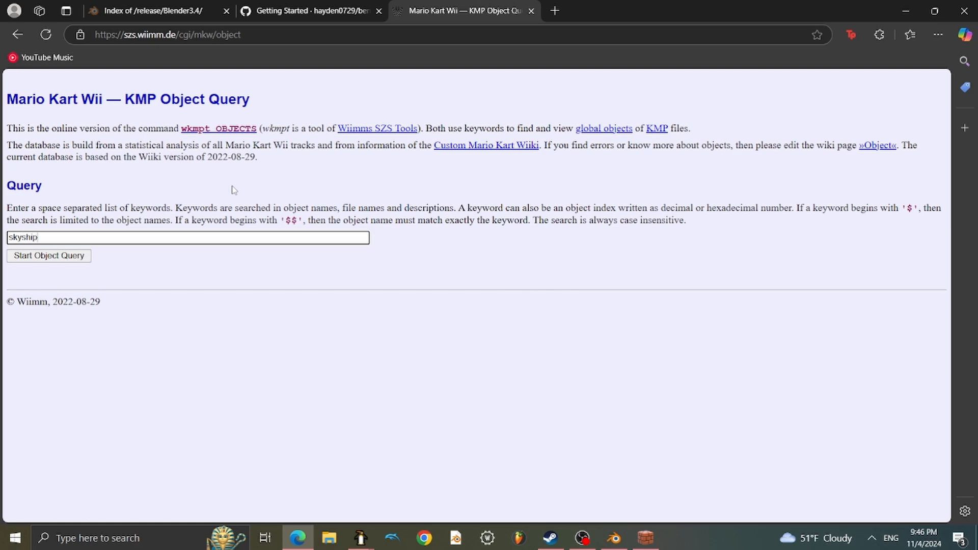
pyautogui.press('Return')
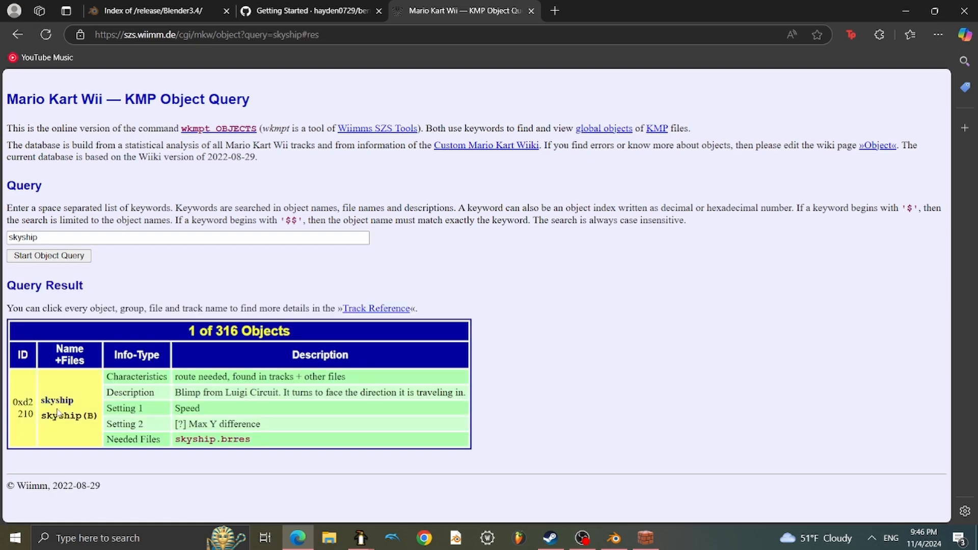
# Return to the KMP Editor and set the new object's ID to 210.
pyautogui.click(653, 544)
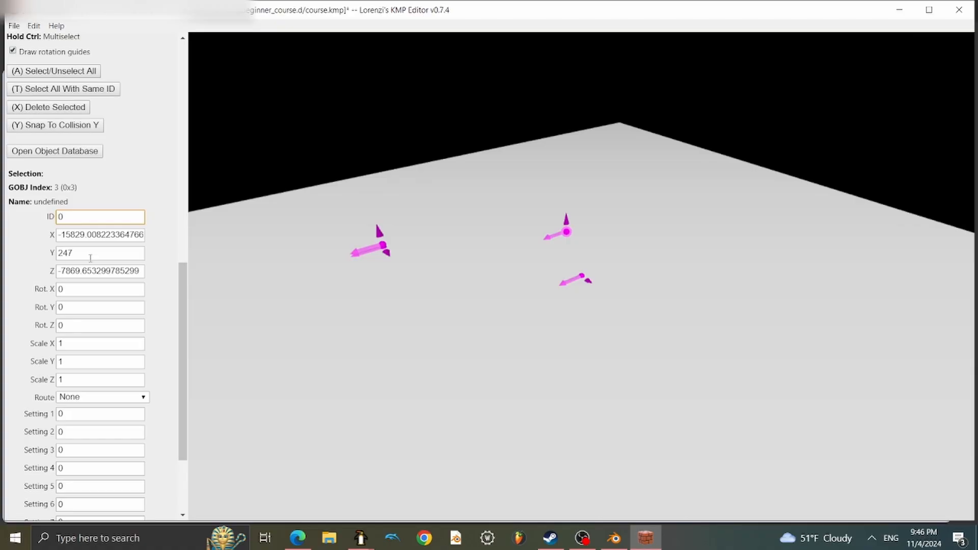
pyautogui.write('210')
pyautogui.scroll(-3, 141, 294)
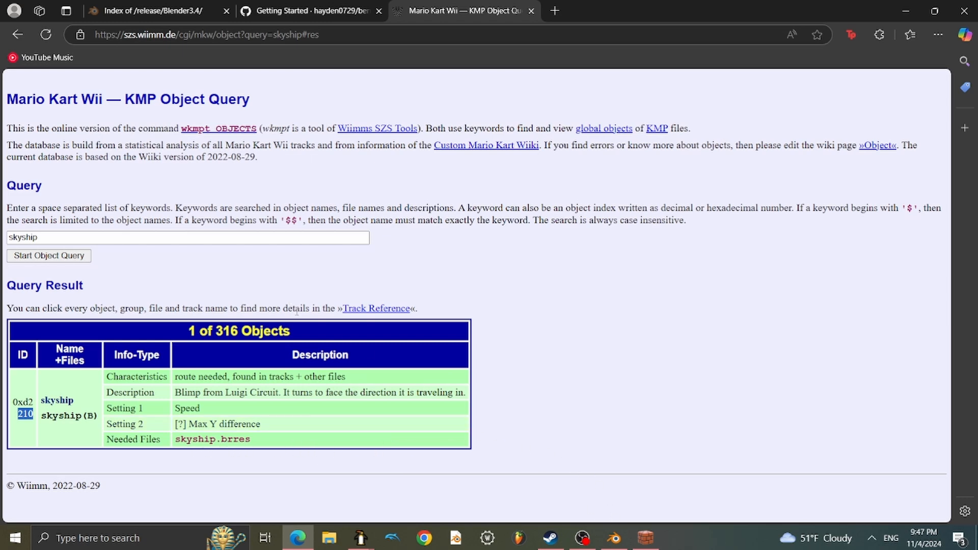
# Open the "I love Nintendo and their easy to understand objects" spreadsheet in a new browser tab.
pyautogui.click(554, 11)
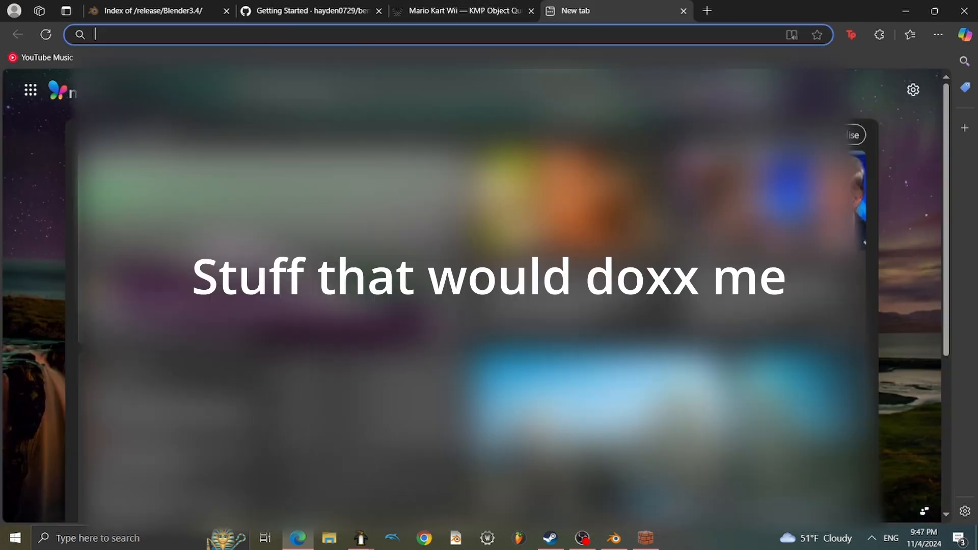
pyautogui.write('i love')
pyautogui.press('Return')
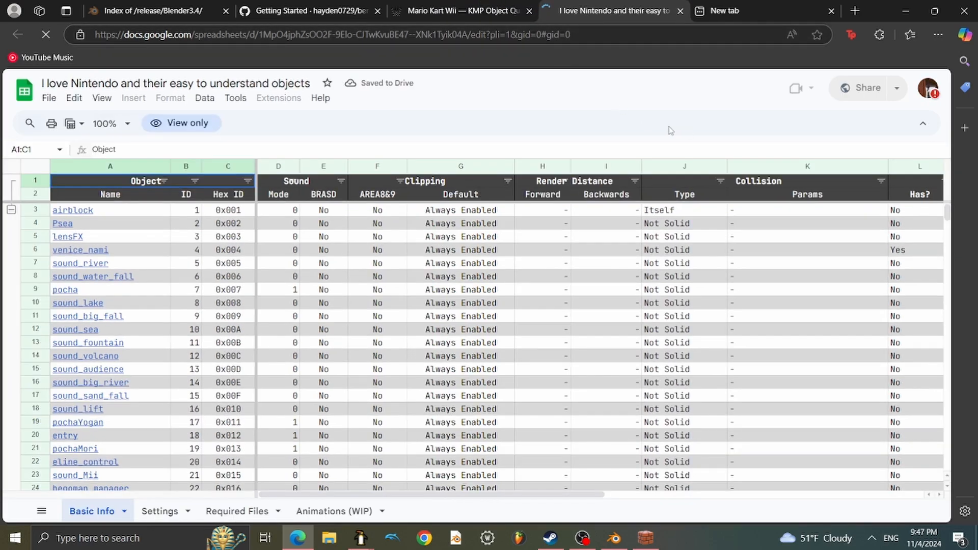
# Look through the object spreadsheet's Basic Info, Settings and Required Files sheets and check them against the KMP Object Query page.
pyautogui.scroll(-5, 538, 230)
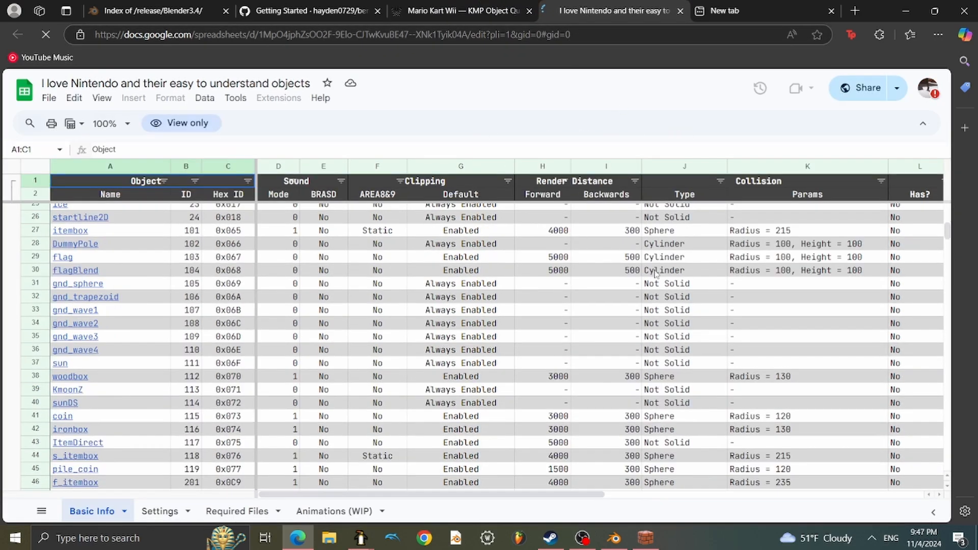
pyautogui.scroll(-10, 609, 260)
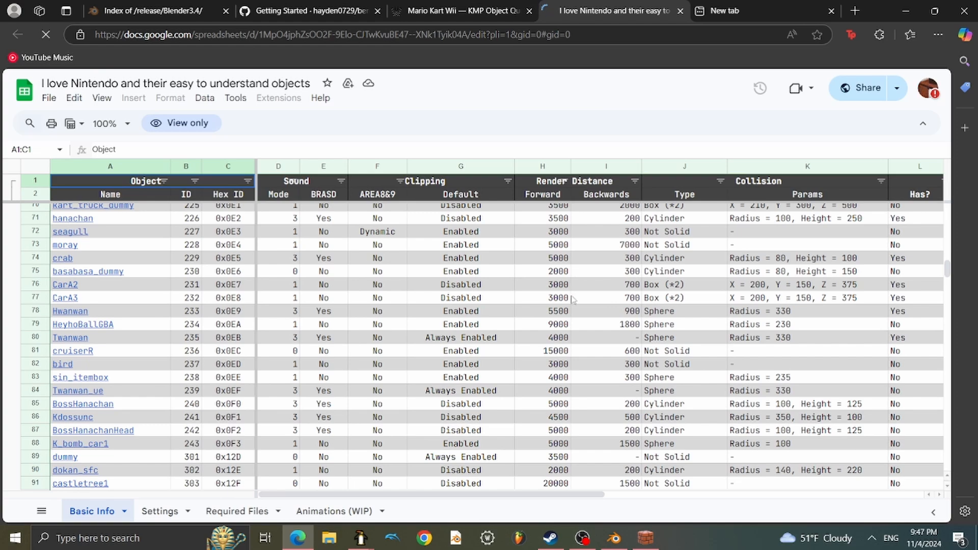
pyautogui.scroll(-5, 572, 299)
pyautogui.scroll(-15, 324, 306)
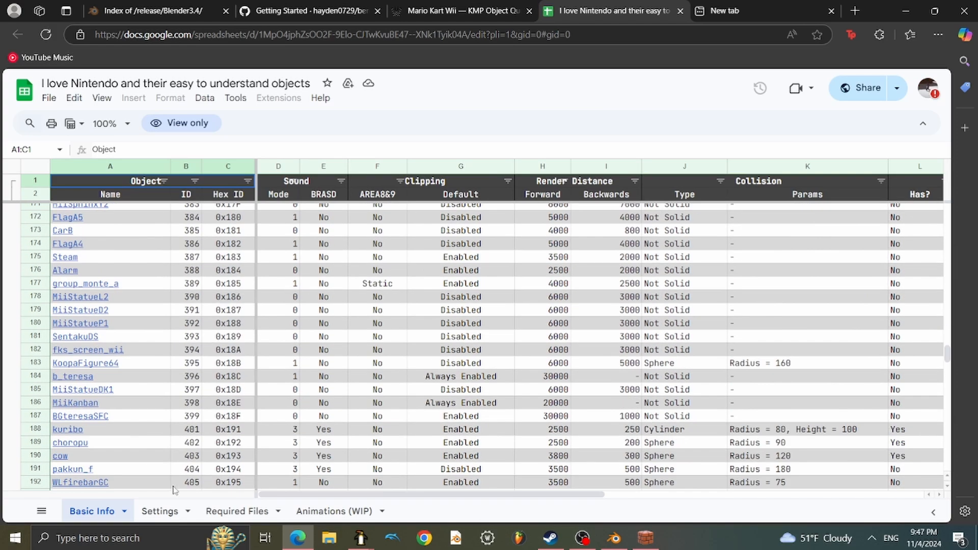
pyautogui.click(162, 511)
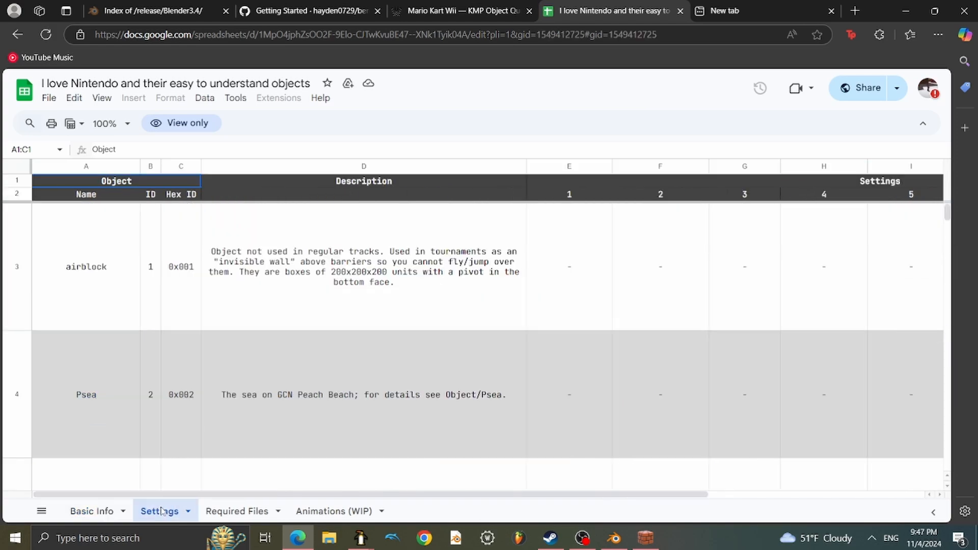
pyautogui.click(217, 511)
pyautogui.click(87, 511)
pyautogui.click(461, 10)
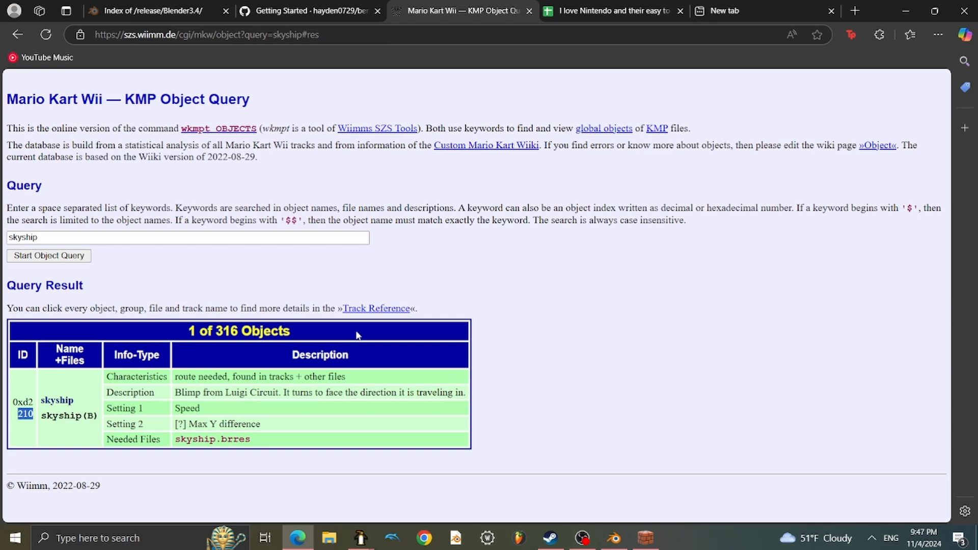
pyautogui.click(202, 236)
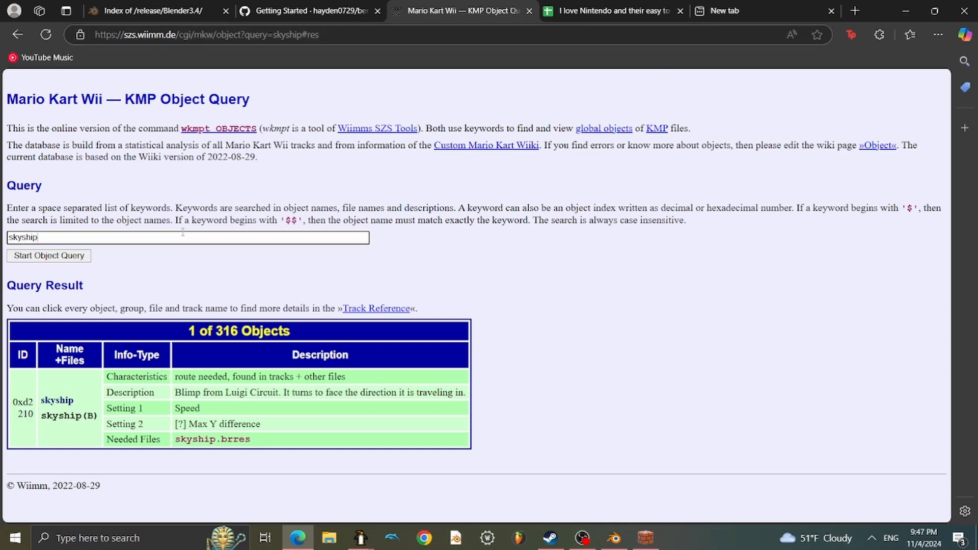
pyautogui.click(600, 9)
pyautogui.scroll(-20, 531, 213)
pyautogui.scroll(-8, 563, 243)
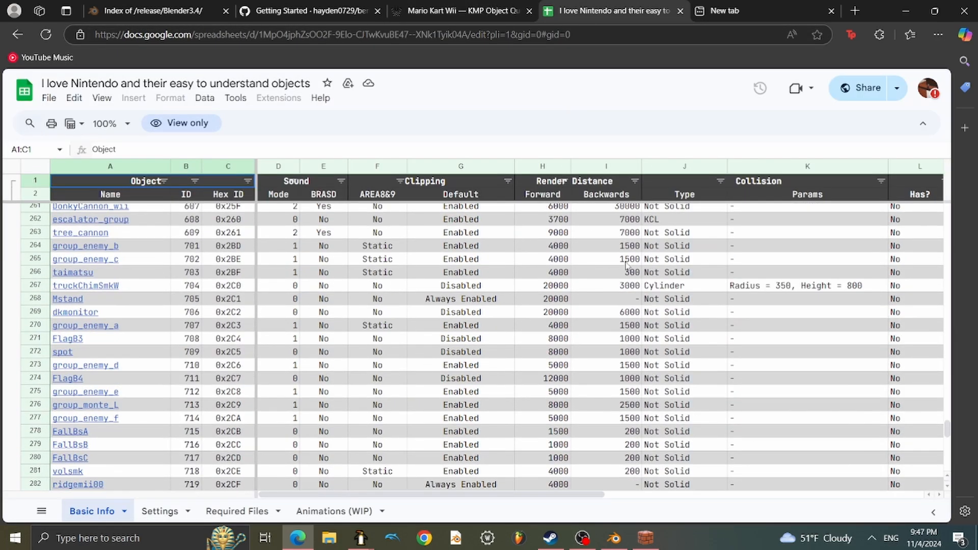
# Find skyship in the spreadsheet's Settings sheet.
pyautogui.click(163, 507)
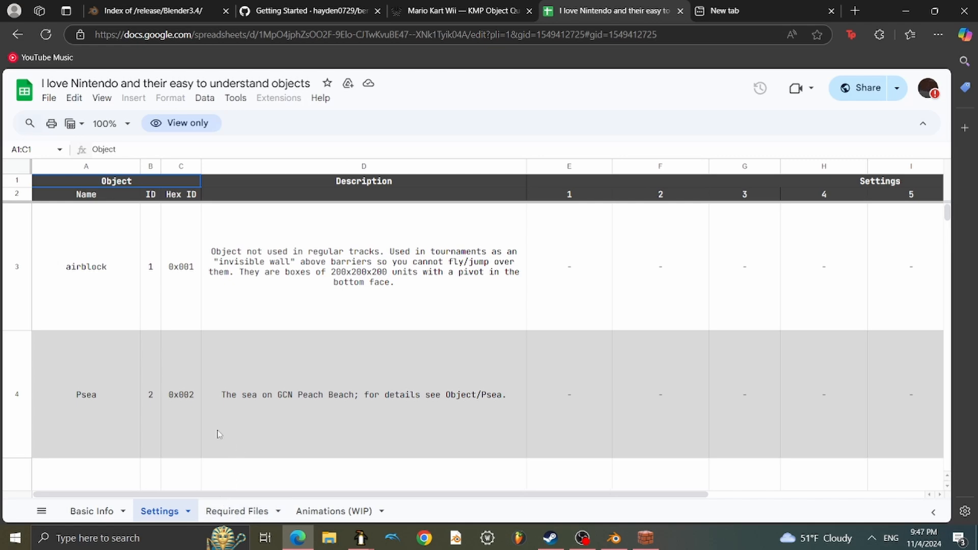
pyautogui.hotkey('ctrl', 'f')
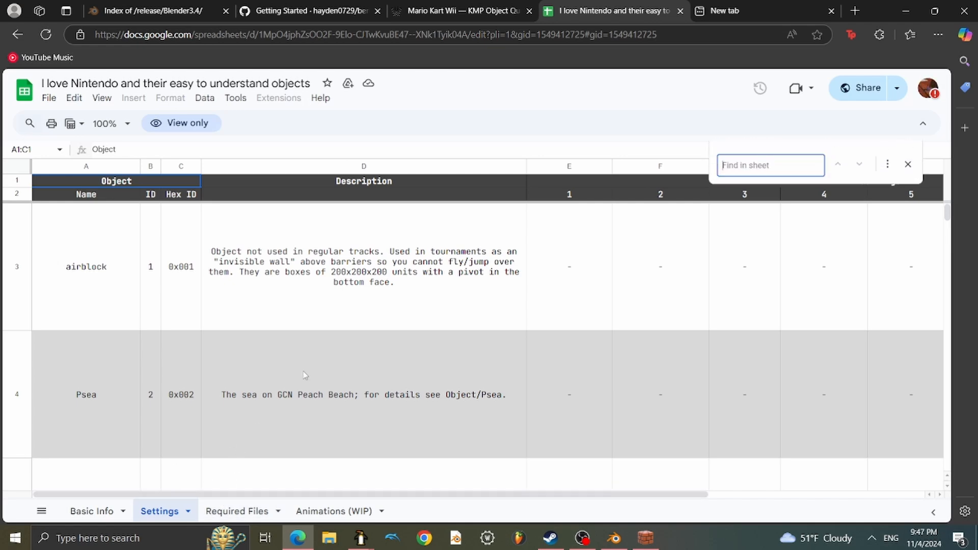
pyautogui.click(323, 344)
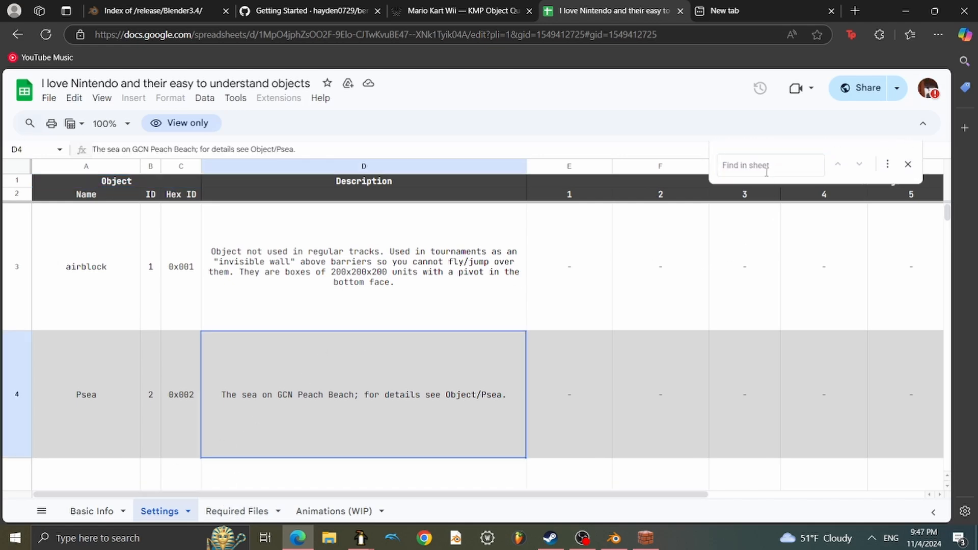
pyautogui.write('skyship')
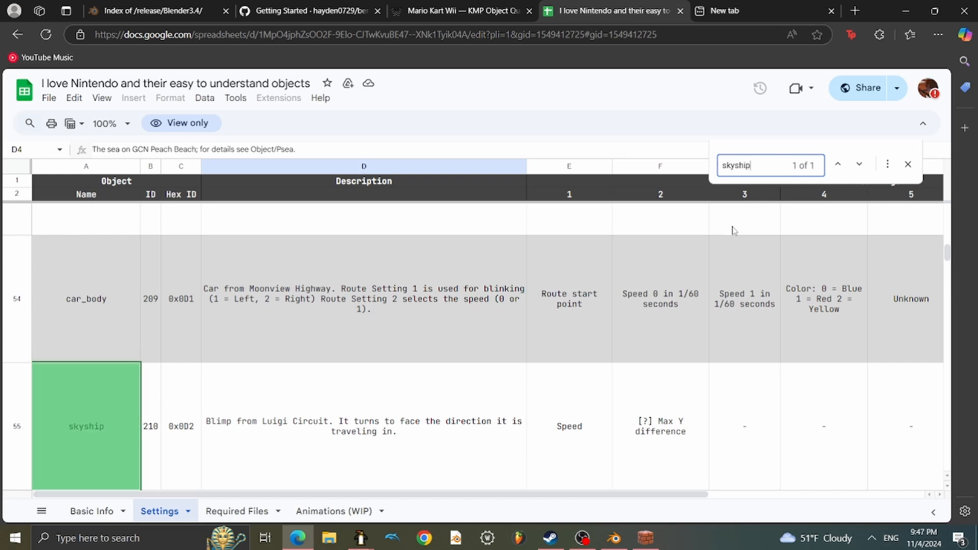
pyautogui.scroll(-3, 575, 284)
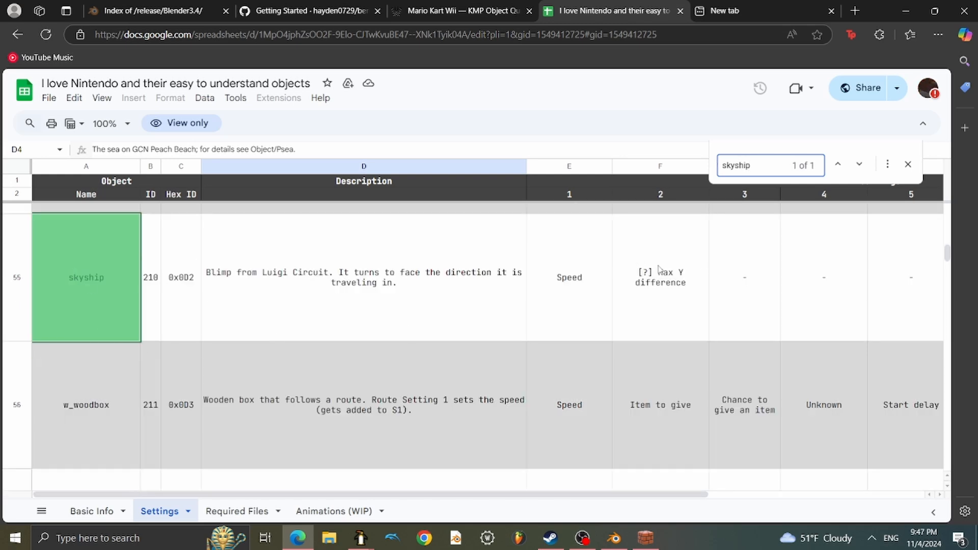
# Compare skyship's description and settings in the spreadsheet with its entry on the KMP Object Query page.
pyautogui.click(535, 7)
pyautogui.click(576, 5)
pyautogui.click(514, 6)
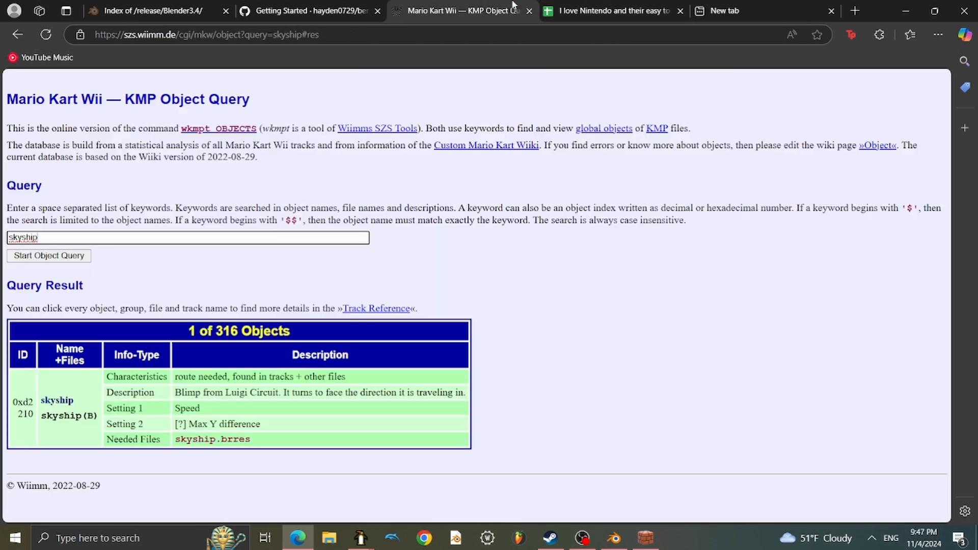
pyautogui.click(602, 5)
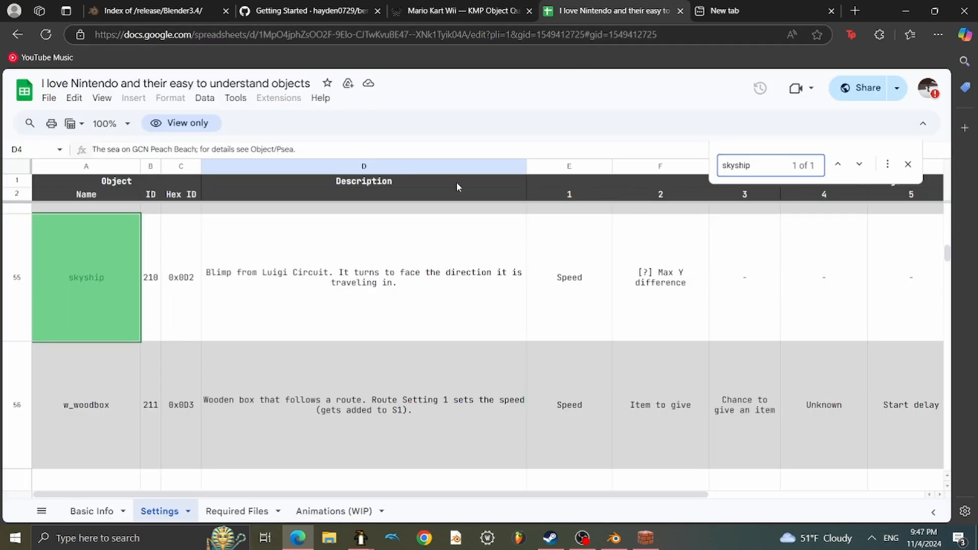
pyautogui.scroll(3, 405, 265)
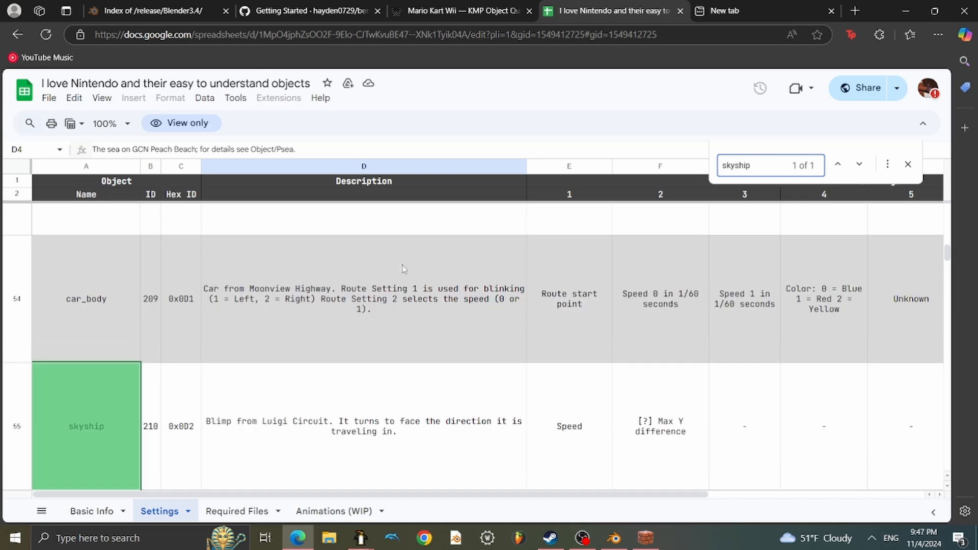
pyautogui.scroll(-3, 405, 270)
pyautogui.click(482, 6)
pyautogui.click(576, 6)
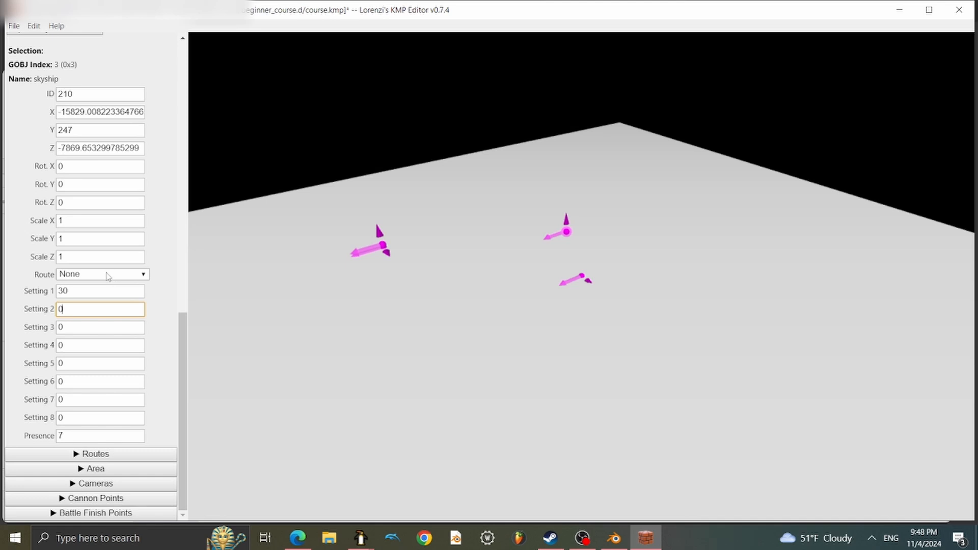
# Draw Route 26 on the ground plane as a nearly closed loop of nine connected points.
pyautogui.click(108, 276)
pyautogui.click(108, 277)
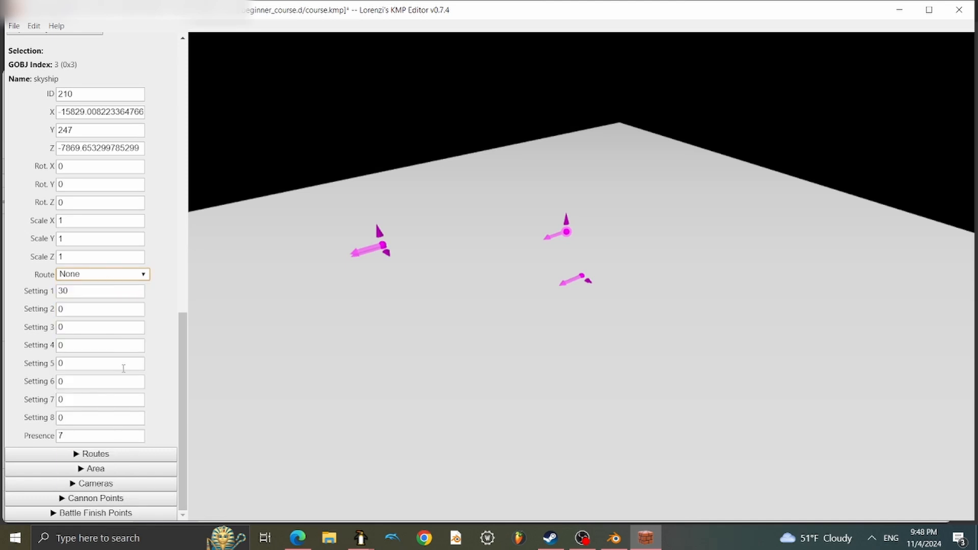
pyautogui.click(113, 454)
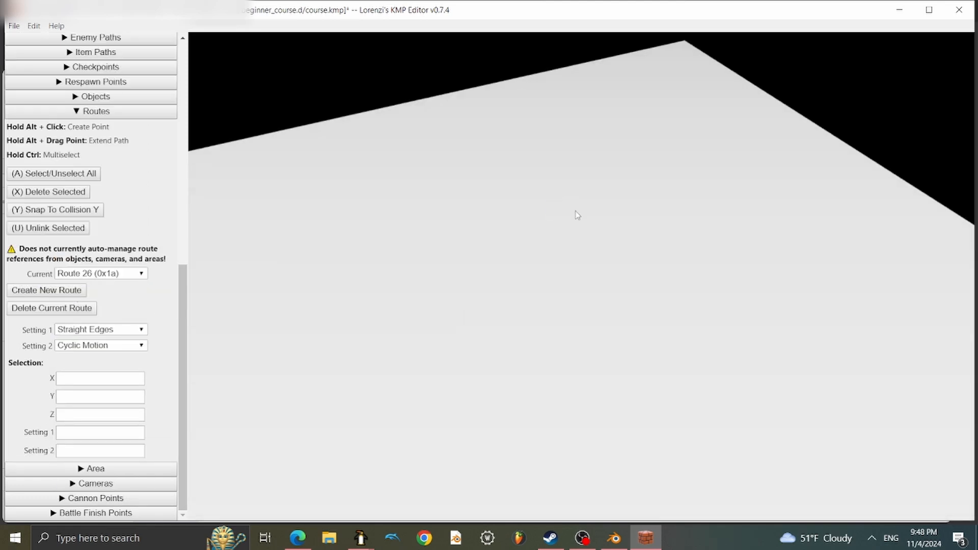
pyautogui.keyDown('alt'); pyautogui.click(524, 205); pyautogui.keyUp('alt')
pyautogui.keyDown('alt'); pyautogui.click(356, 238); pyautogui.keyUp('alt')
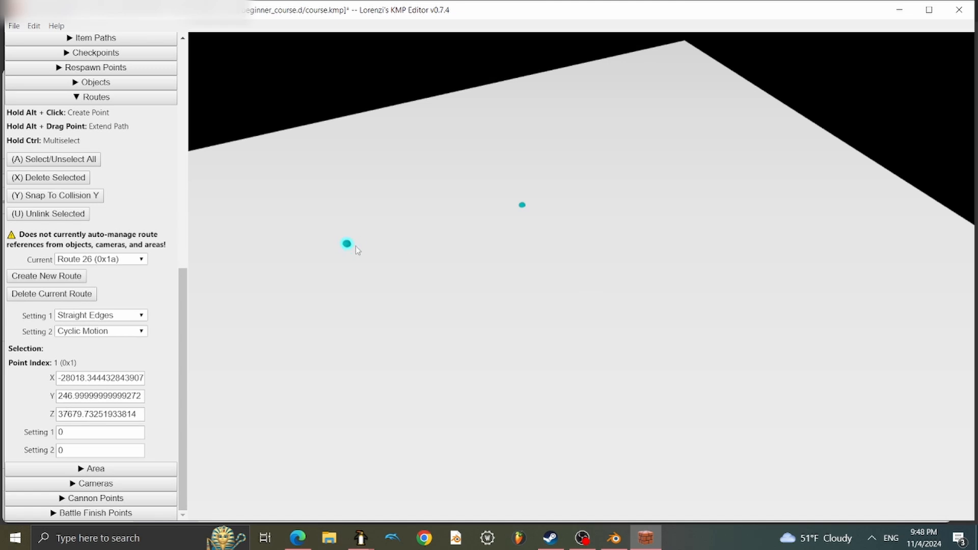
pyautogui.press('x')
pyautogui.moveTo(523, 206)
pyautogui.keyDown('alt'); pyautogui.mouseDown()
pyautogui.moveTo(441, 218)
pyautogui.moveTo(317, 287)
pyautogui.moveTo(283, 403)
pyautogui.moveTo(376, 488)
pyautogui.moveTo(483, 471)
pyautogui.moveTo(600, 403)
pyautogui.moveTo(657, 282)
pyautogui.moveTo(557, 210)
pyautogui.mouseUp(); pyautogui.keyUp('alt')
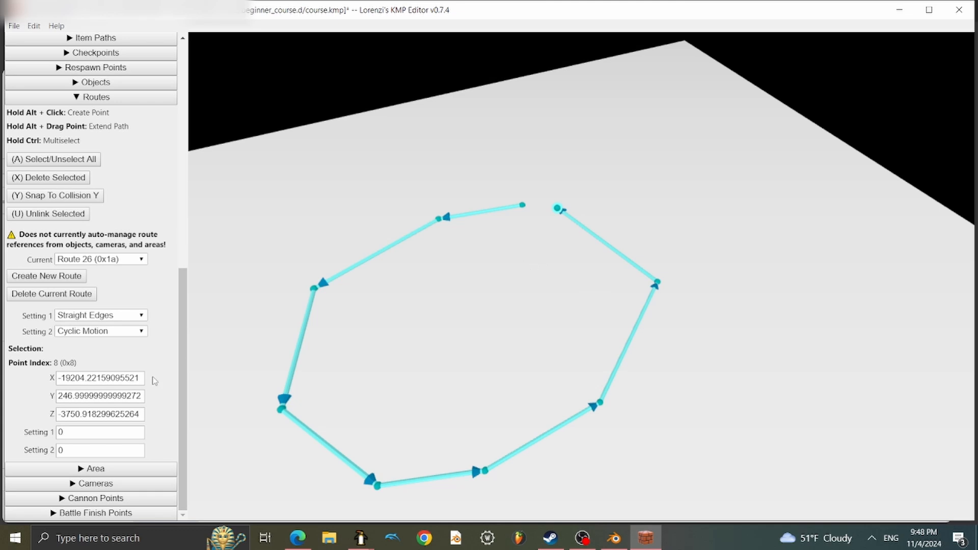
# Set Route 26 to Curved Edges and Back-and-Forth Motion.
pyautogui.click(130, 315)
pyautogui.click(121, 336)
pyautogui.click(123, 332)
pyautogui.click(114, 340)
pyautogui.click(115, 331)
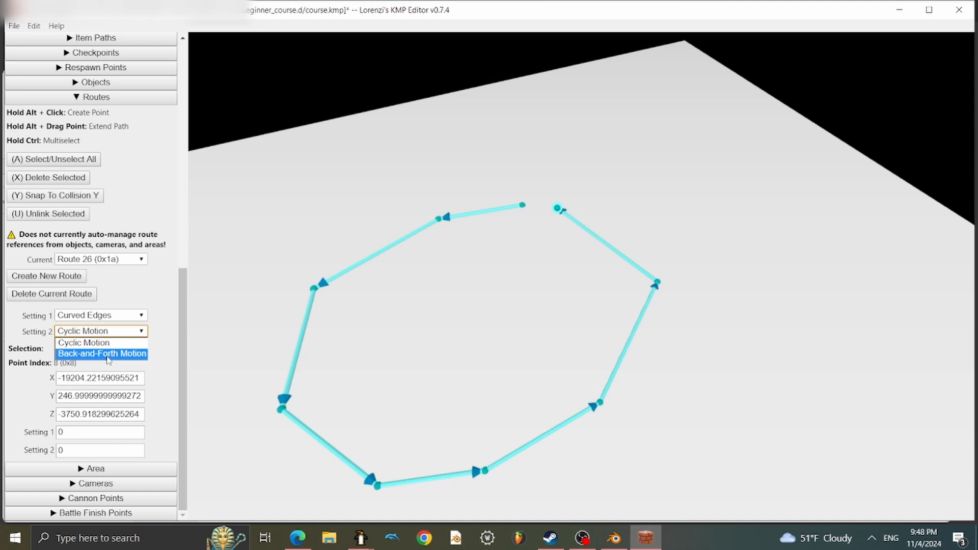
pyautogui.press('Escape')
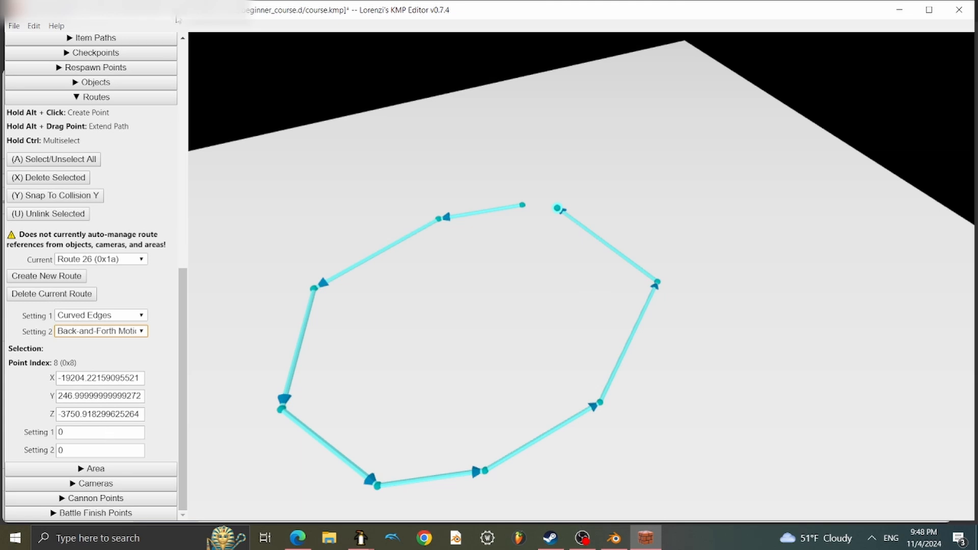
# Return to the track's objects and examine the skyship object and its surroundings from several angles.
pyautogui.click(130, 85)
pyautogui.scroll(-1, 538, 230)
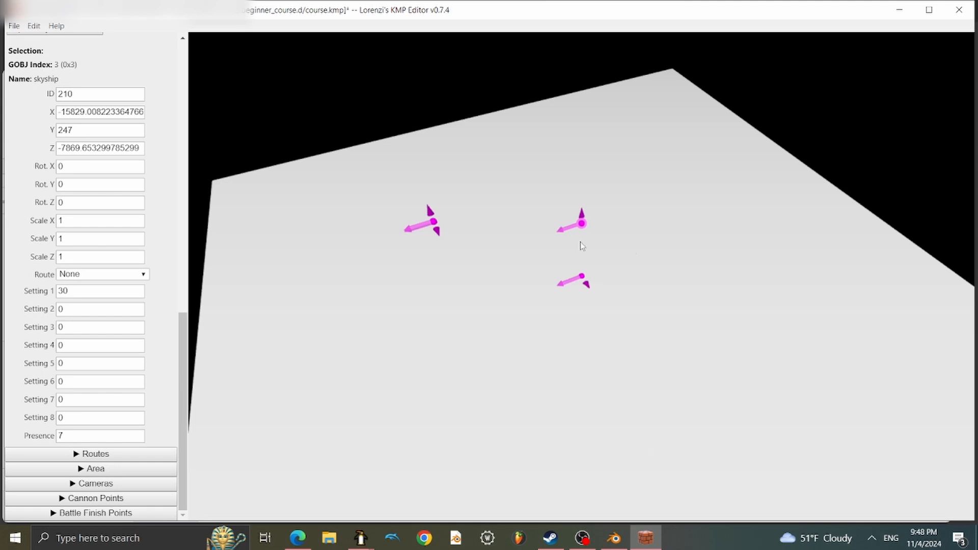
pyautogui.scroll(2, 583, 246)
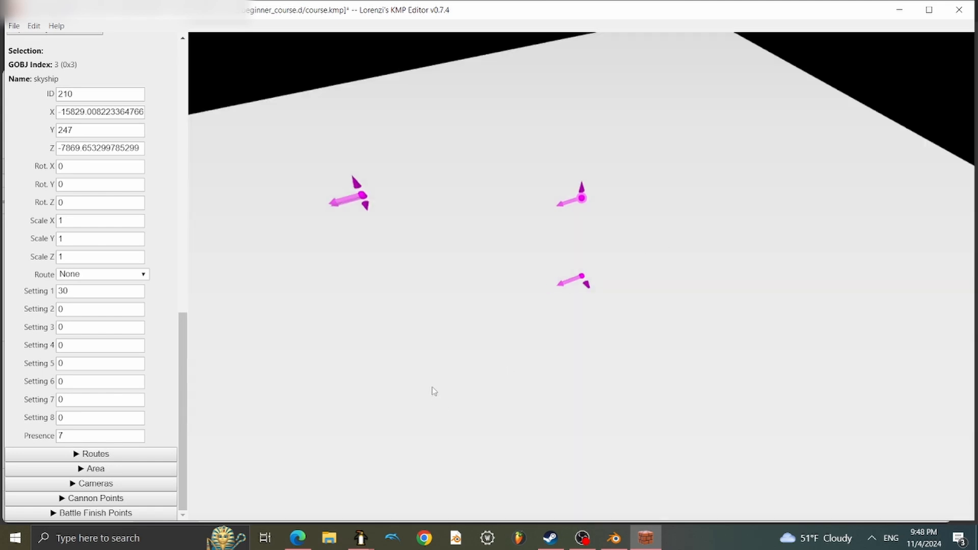
pyautogui.moveTo(500, 316); pyautogui.dragTo(523, 275, button='right')
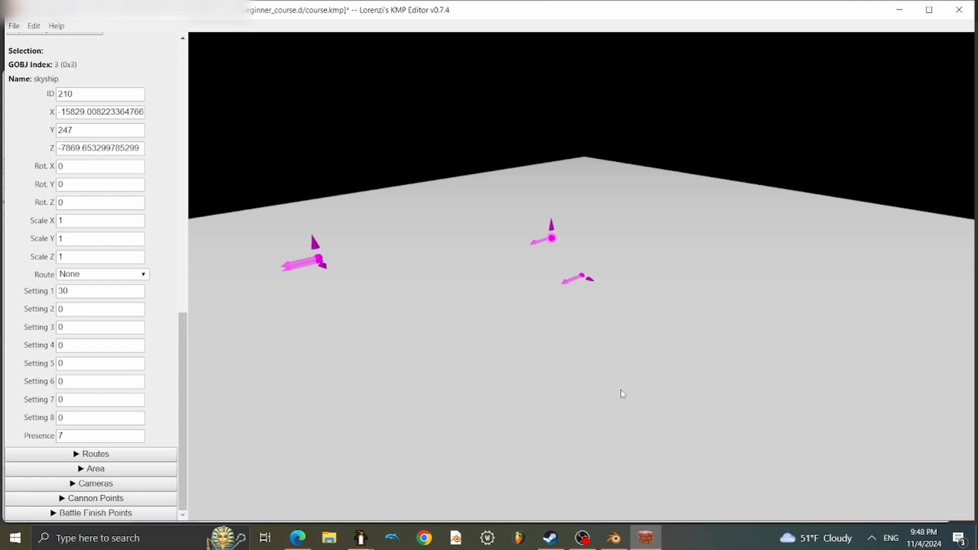
pyautogui.moveTo(622, 393); pyautogui.dragTo(393, 503, button='right')
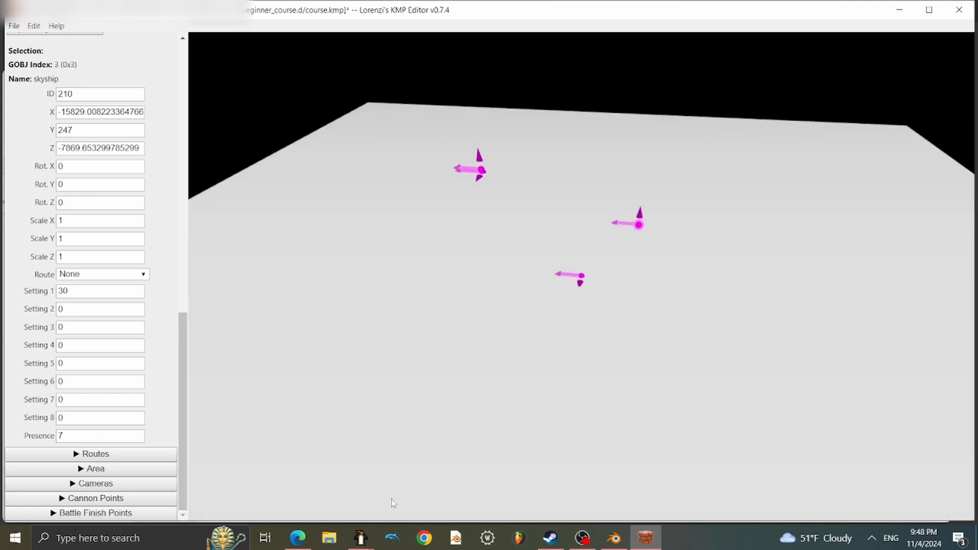
# Open a command prompt in the Dolphin Emulator's Wii > Course folder.
pyautogui.click(329, 539)
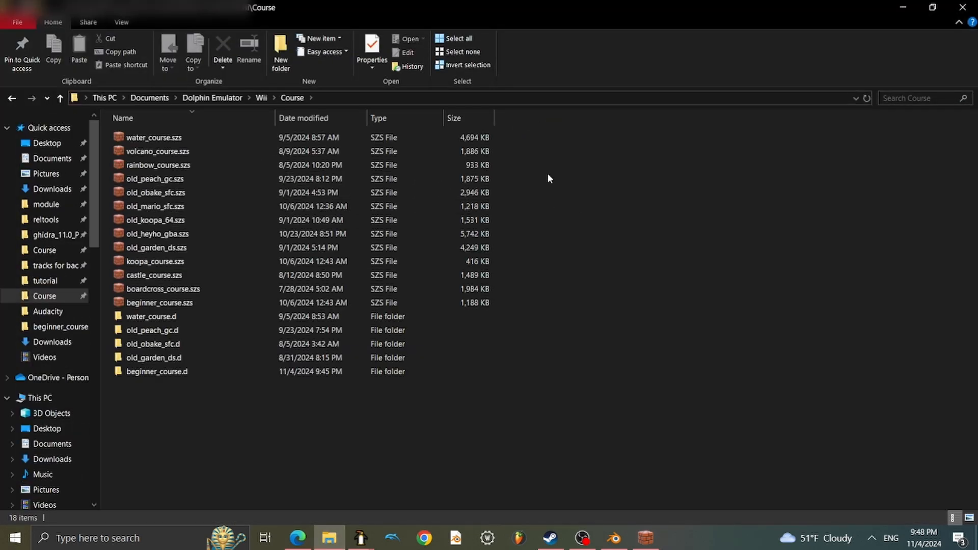
pyautogui.click(429, 93)
pyautogui.write('cmd')
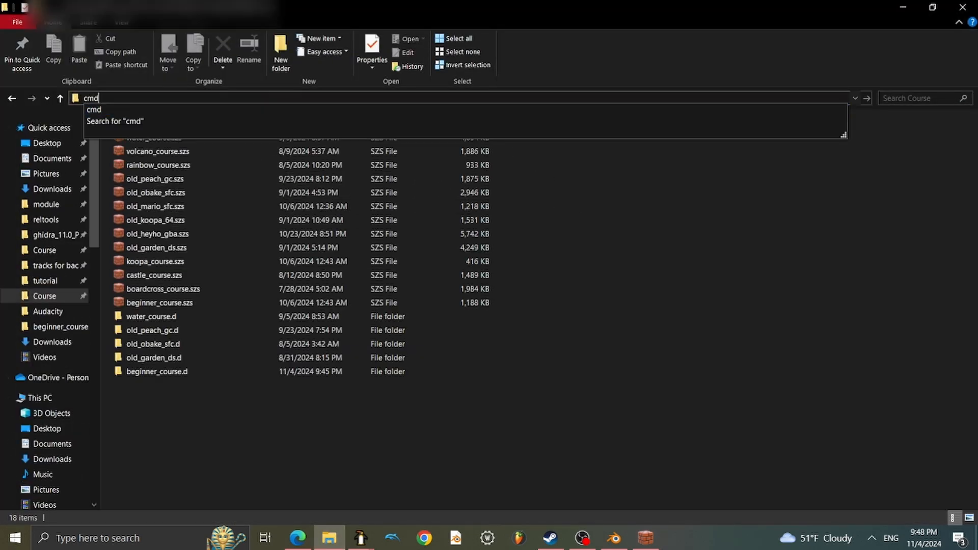
pyautogui.press('Return')
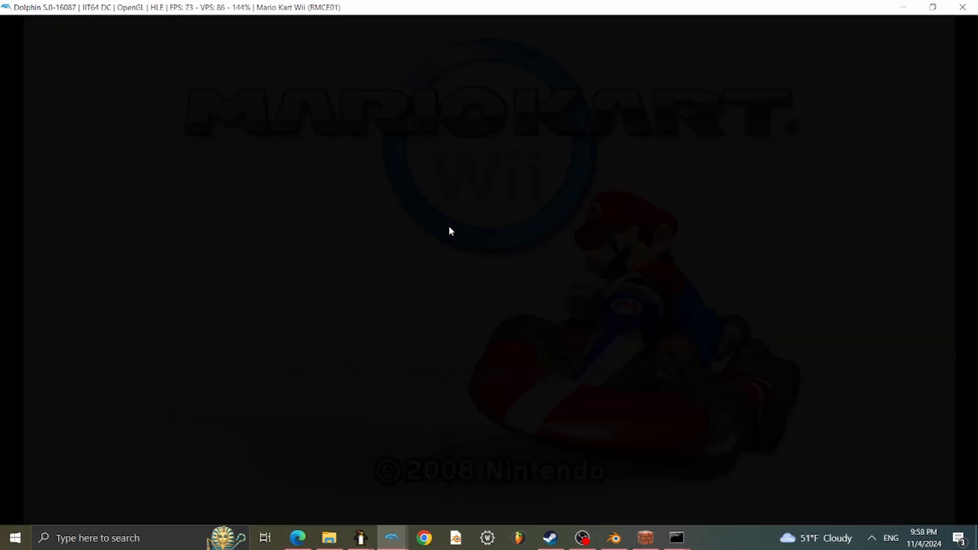
# In Mario Kart Wii running in Dolphin, enter single-player Time Trials and choose a character and a bike.
pyautogui.click(448, 225)
pyautogui.click(365, 204)
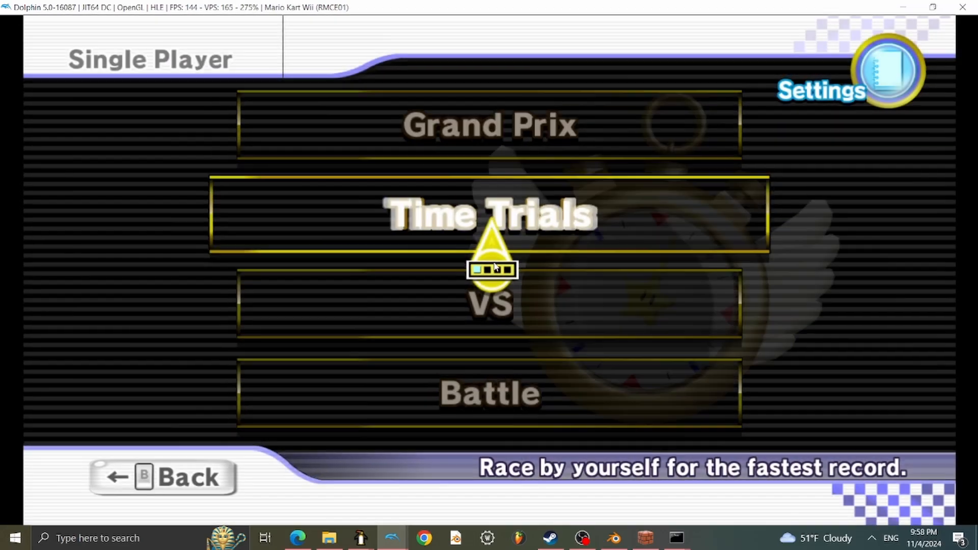
pyautogui.click(491, 237)
pyautogui.click(655, 350)
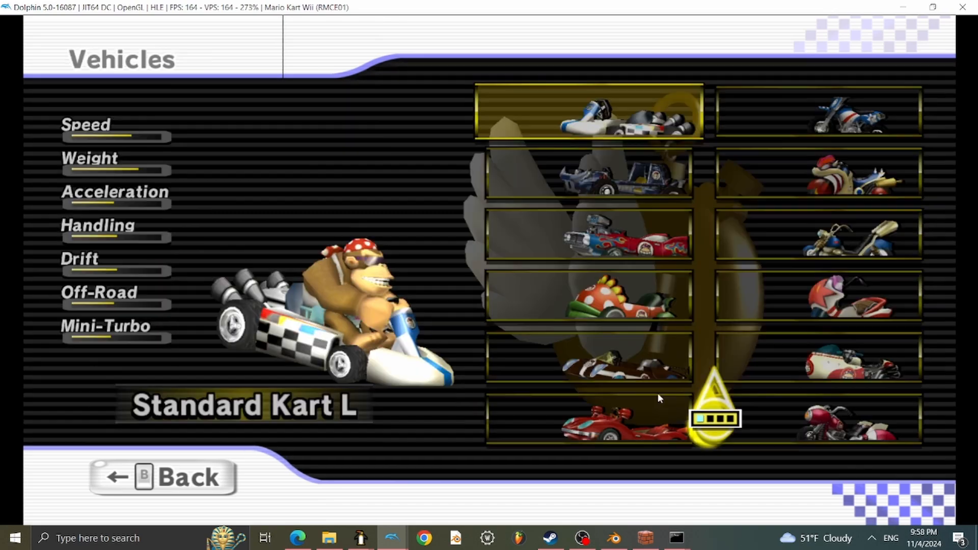
pyautogui.click(741, 167)
pyautogui.click(510, 153)
# Choose Luigi Circuit from the Mushroom Cup and start a Solo Time Trials race on it.
pyautogui.click(477, 133)
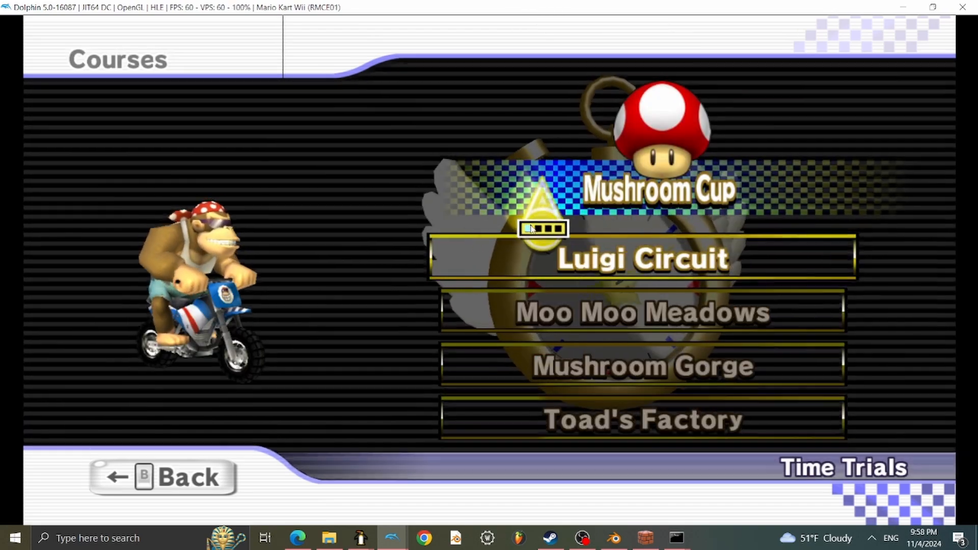
pyautogui.click(533, 254)
pyautogui.click(532, 389)
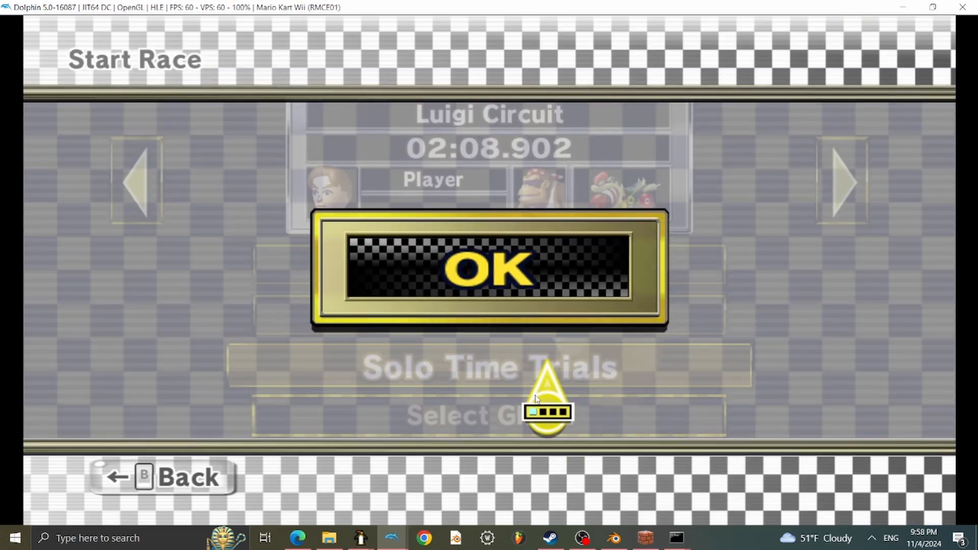
pyautogui.click(536, 397)
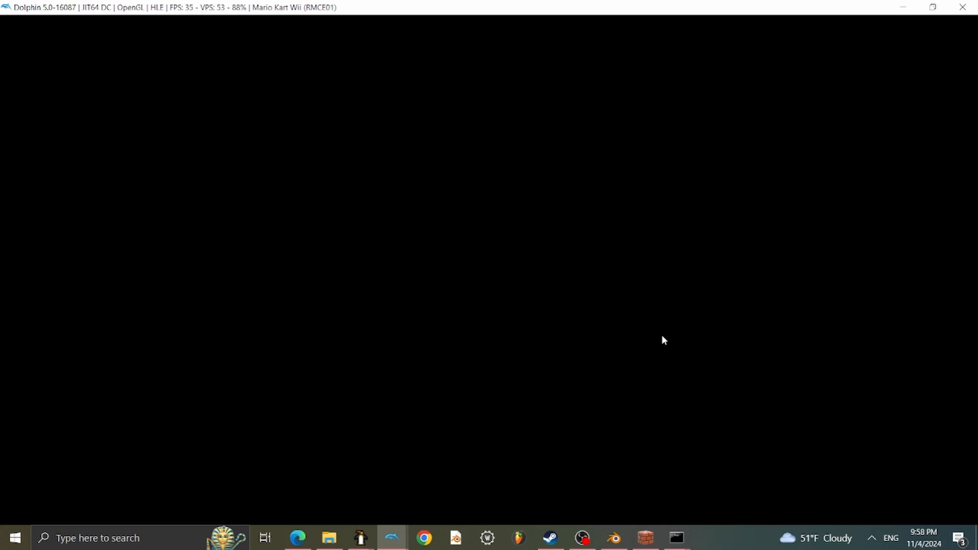